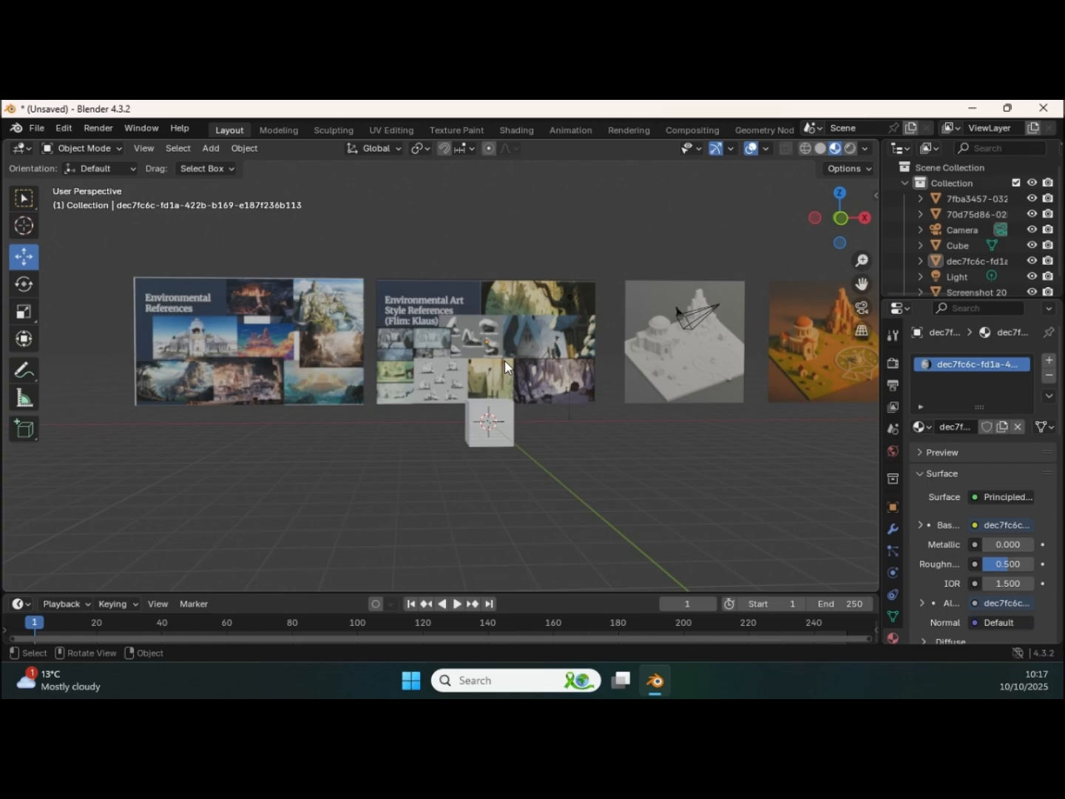
# Step: Isolate the Environmental References board to examine its pictures, and return to the full scene
pyautogui.moveTo(446, 340); pyautogui.dragTo(494, 344, button='middle')
pyautogui.click(406, 354)
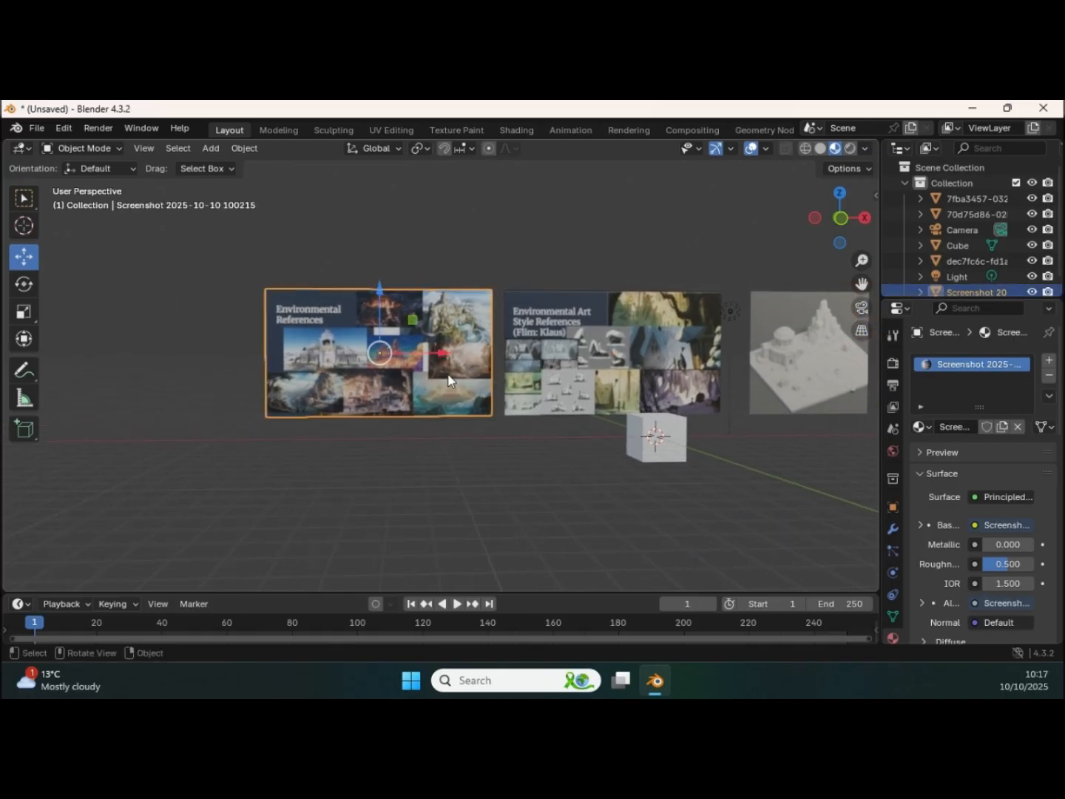
pyautogui.press('KP_Divide')
pyautogui.moveTo(441, 383); pyautogui.dragTo(552, 378, button='middle')
pyautogui.moveTo(552, 377); pyautogui.dragTo(452, 403, button='middle')
pyautogui.press('KP_Divide')
# Step: Isolate the Klaus art style reference board to examine its pictures, and return to the full scene
pyautogui.click(551, 372)
pyautogui.press('KP_Divide')
pyautogui.moveTo(551, 369); pyautogui.dragTo(494, 355, button='middle')
pyautogui.keyDown('ctrl'); pyautogui.moveTo(494, 355); pyautogui.dragTo(460, 359, button='middle'); pyautogui.keyUp('ctrl')
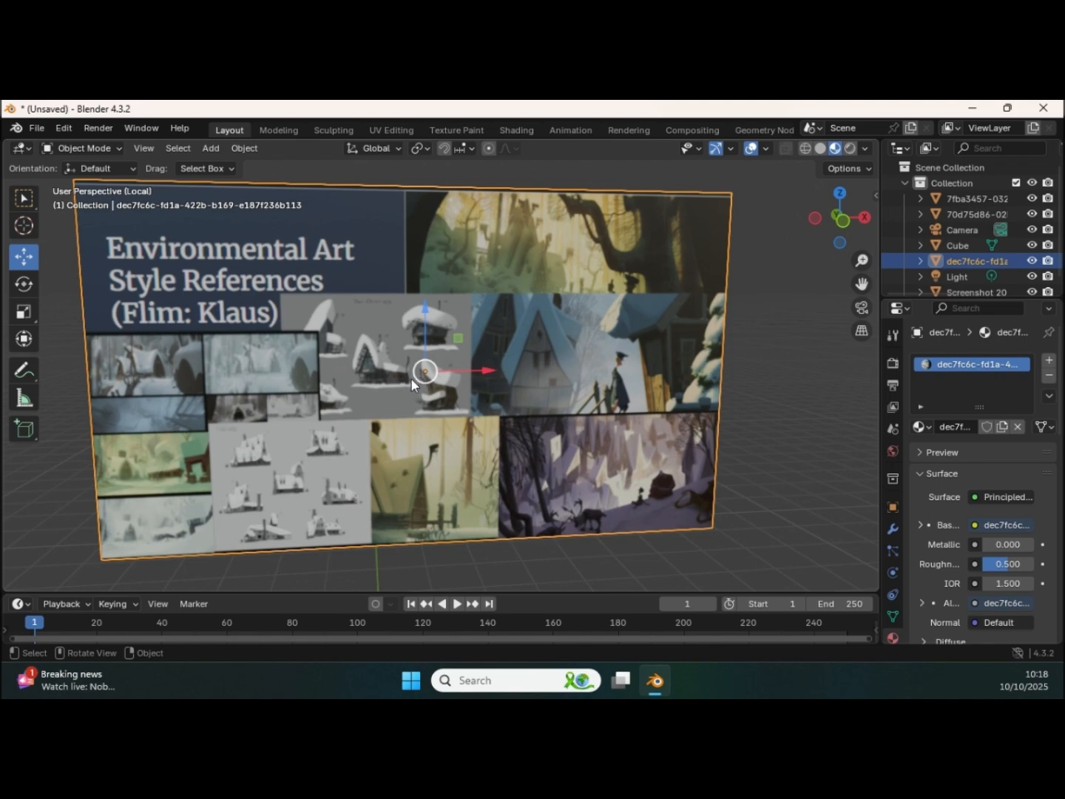
pyautogui.press('KP_Divide')
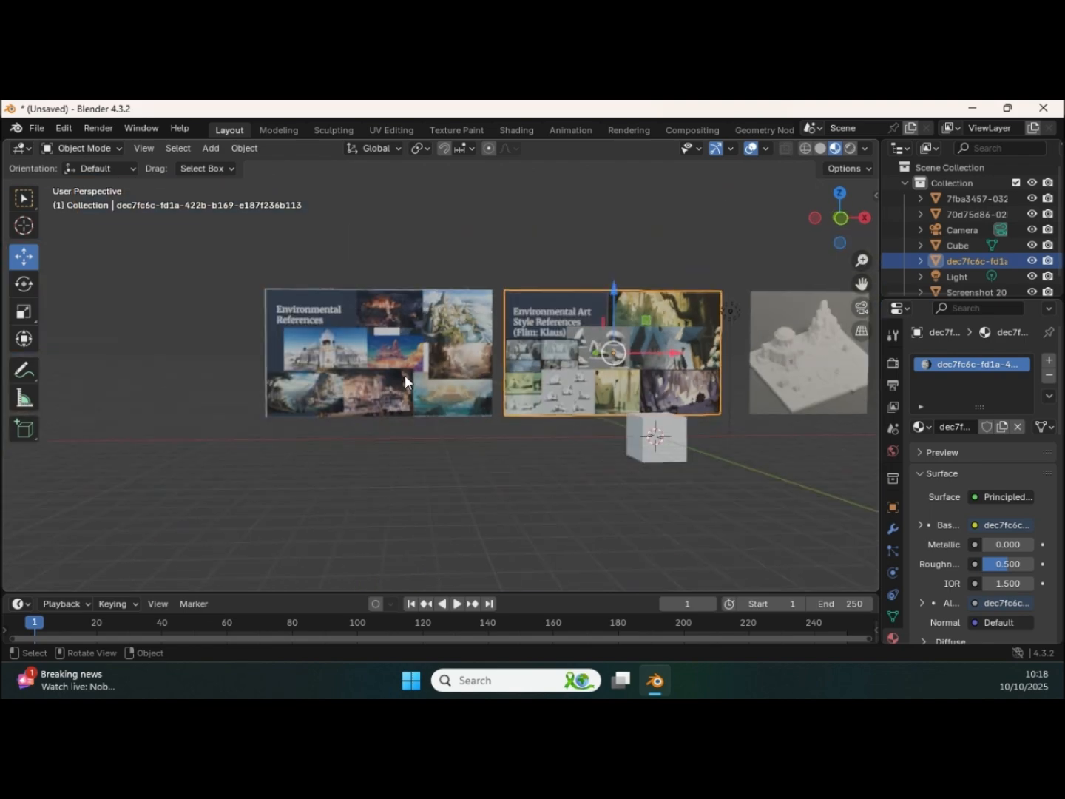
# Step: Isolate the grey clay diorama reference image for viewing and return to the full scene
pyautogui.keyDown('shift'); pyautogui.moveTo(572, 392); pyautogui.dragTo(187, 402, button='middle'); pyautogui.keyUp('shift')
pyautogui.keyDown('shift'); pyautogui.moveTo(511, 378); pyautogui.dragTo(525, 324, button='middle'); pyautogui.keyUp('shift')
pyautogui.moveTo(507, 369)
pyautogui.keyDown('shift'); pyautogui.mouseDown(button='middle')
pyautogui.moveTo(411, 386)
pyautogui.moveTo(420, 435)
pyautogui.moveTo(511, 400)
pyautogui.moveTo(530, 374)
pyautogui.moveTo(438, 378)
pyautogui.moveTo(404, 416)
pyautogui.moveTo(463, 367)
pyautogui.moveTo(473, 401)
pyautogui.moveTo(464, 366)
pyautogui.moveTo(438, 352)
pyautogui.moveTo(440, 365)
pyautogui.moveTo(412, 359)
pyautogui.moveTo(439, 366)
pyautogui.moveTo(426, 381)
pyautogui.moveTo(390, 390)
pyautogui.moveTo(406, 376)
pyautogui.moveTo(465, 371)
pyautogui.moveTo(526, 384)
pyautogui.moveTo(491, 368)
pyautogui.moveTo(447, 388)
pyautogui.moveTo(542, 377)
pyautogui.moveTo(518, 372)
pyautogui.mouseUp(button='middle'); pyautogui.keyUp('shift')
pyautogui.click(490, 370)
pyautogui.press('KP_Divide')
pyautogui.press('KP_Divide')
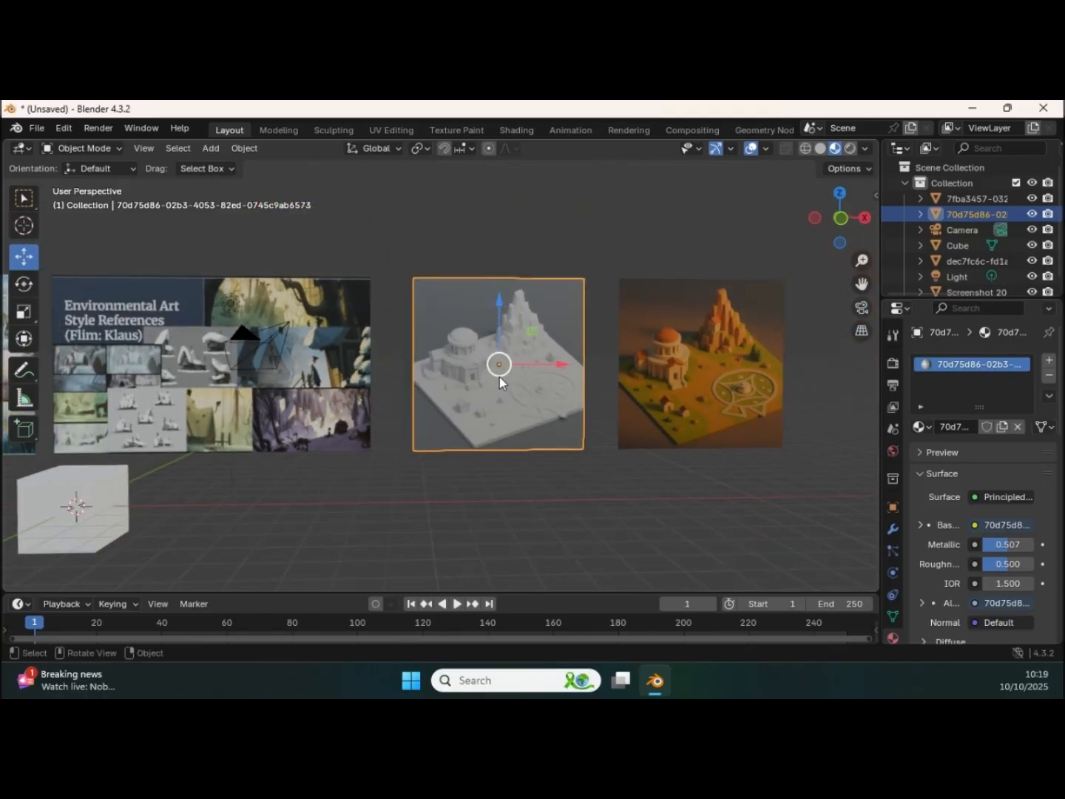
# Step: Isolate the coloured diorama reference image, examine it up close, and return to the full scene
pyautogui.click(708, 377)
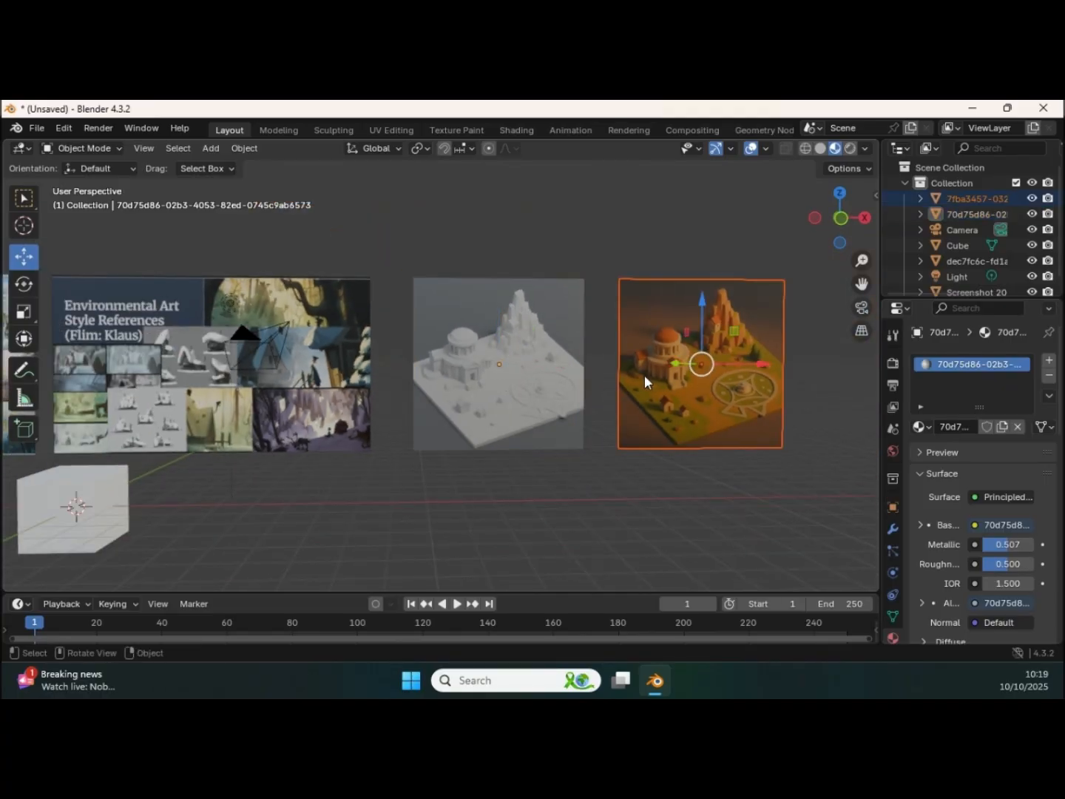
pyautogui.press('KP_Divide')
pyautogui.moveTo(496, 366); pyautogui.dragTo(510, 343, button='middle')
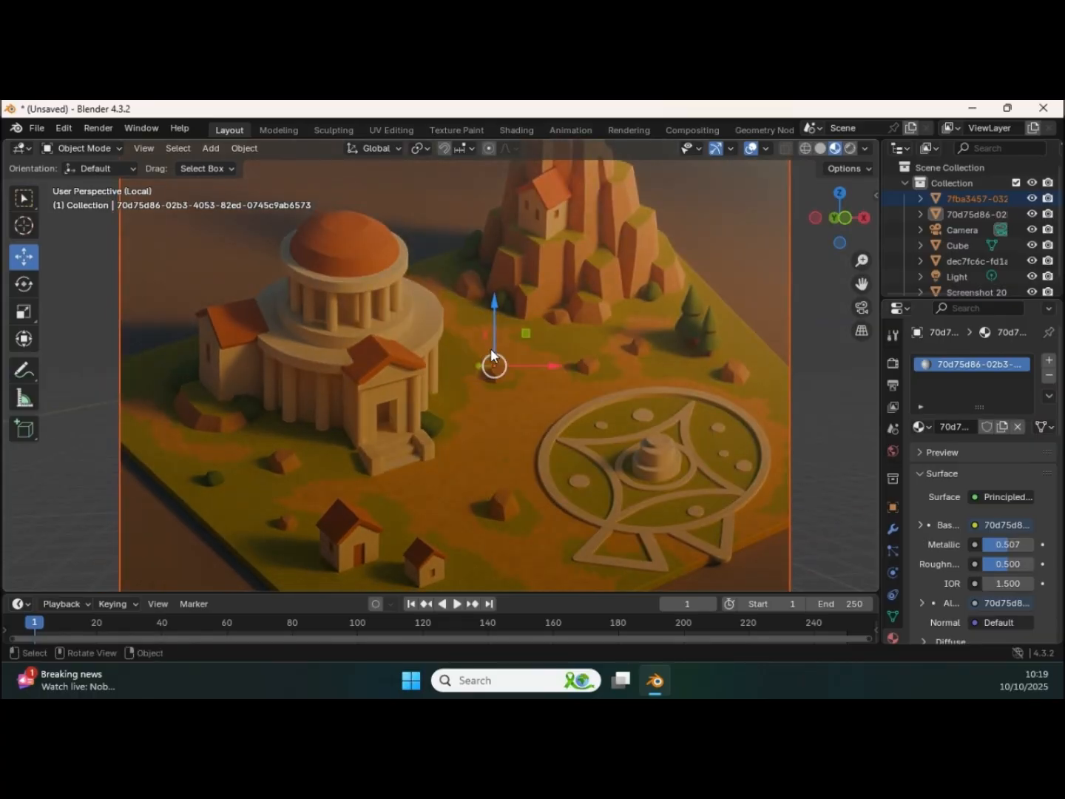
pyautogui.scroll(-5, 429, 333)
pyautogui.moveTo(413, 355); pyautogui.dragTo(463, 340, button='middle')
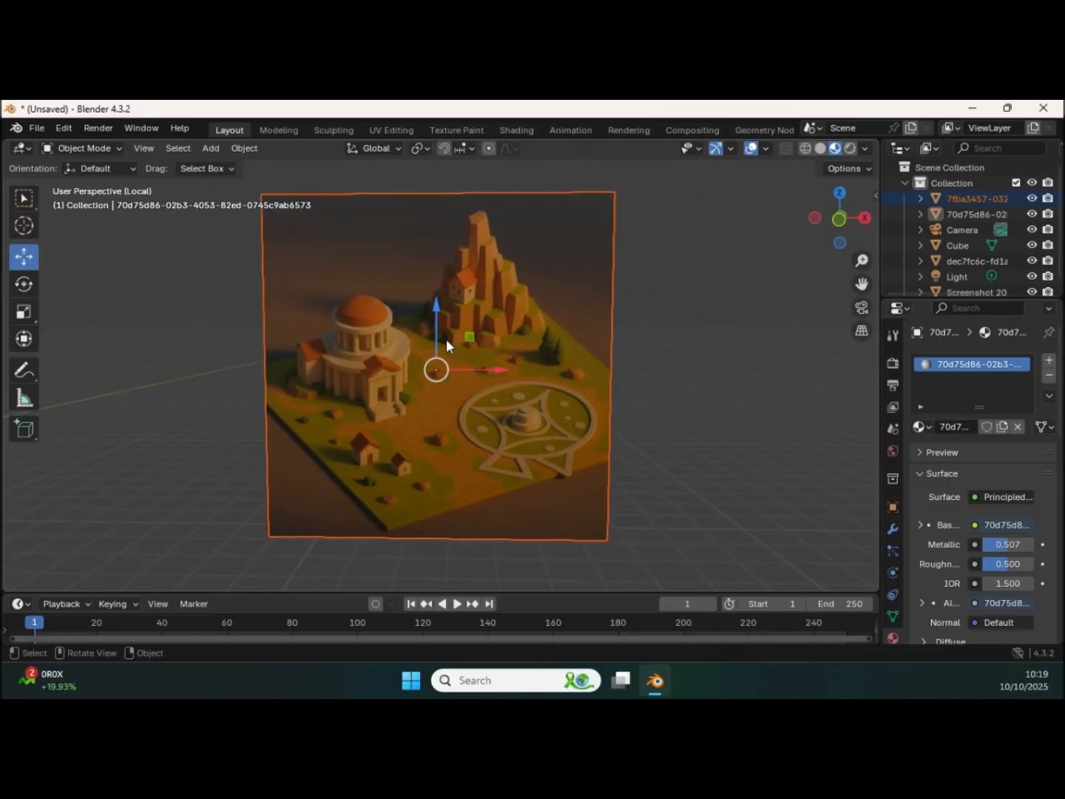
pyautogui.press('KP_Divide')
pyautogui.moveTo(432, 339); pyautogui.dragTo(549, 347, button='middle')
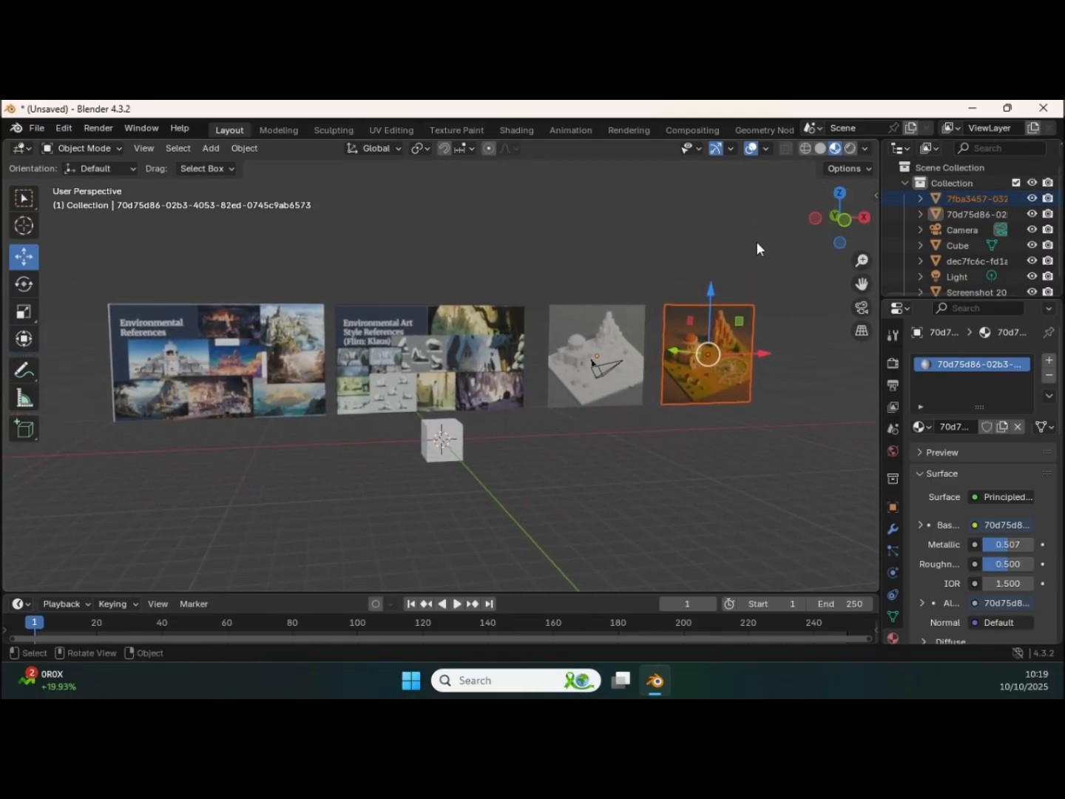
# Step: Turn on the Screencast Keys display and check the coloured diorama image in isolation
pyautogui.press('n')
pyautogui.click(870, 336)
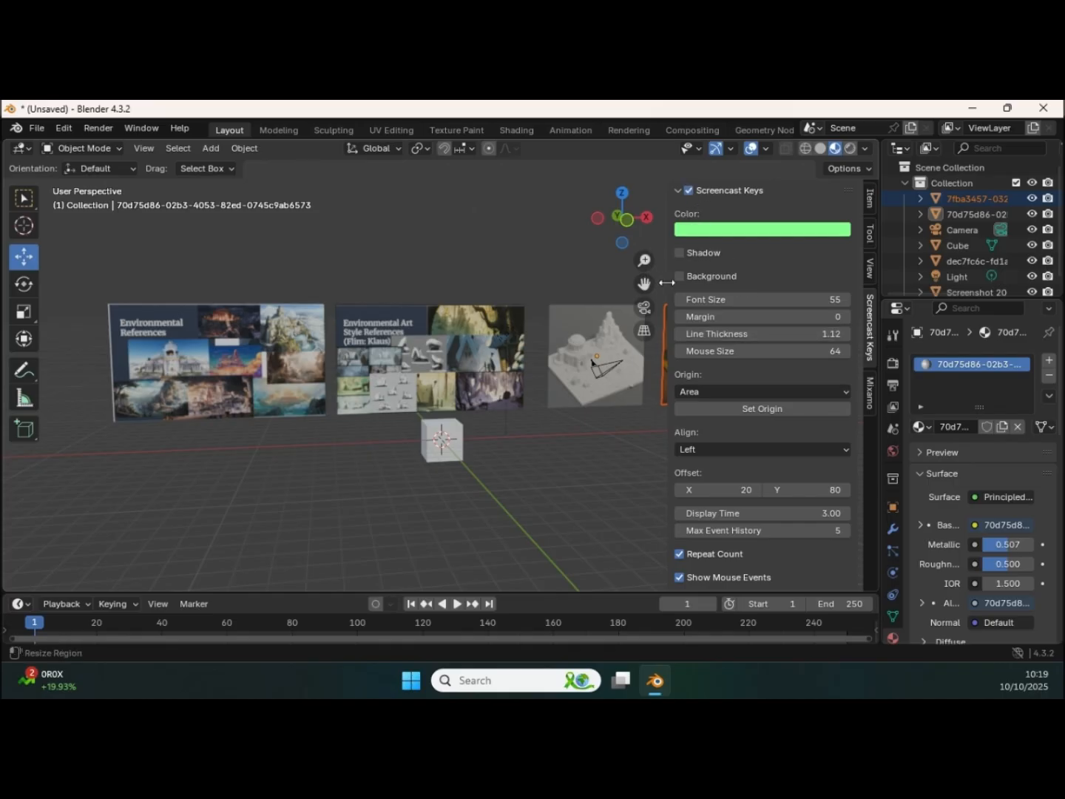
pyautogui.press('KP_Divide')
pyautogui.moveTo(404, 340); pyautogui.dragTo(376, 346, button='middle')
pyautogui.moveTo(460, 373); pyautogui.dragTo(469, 369, button='middle')
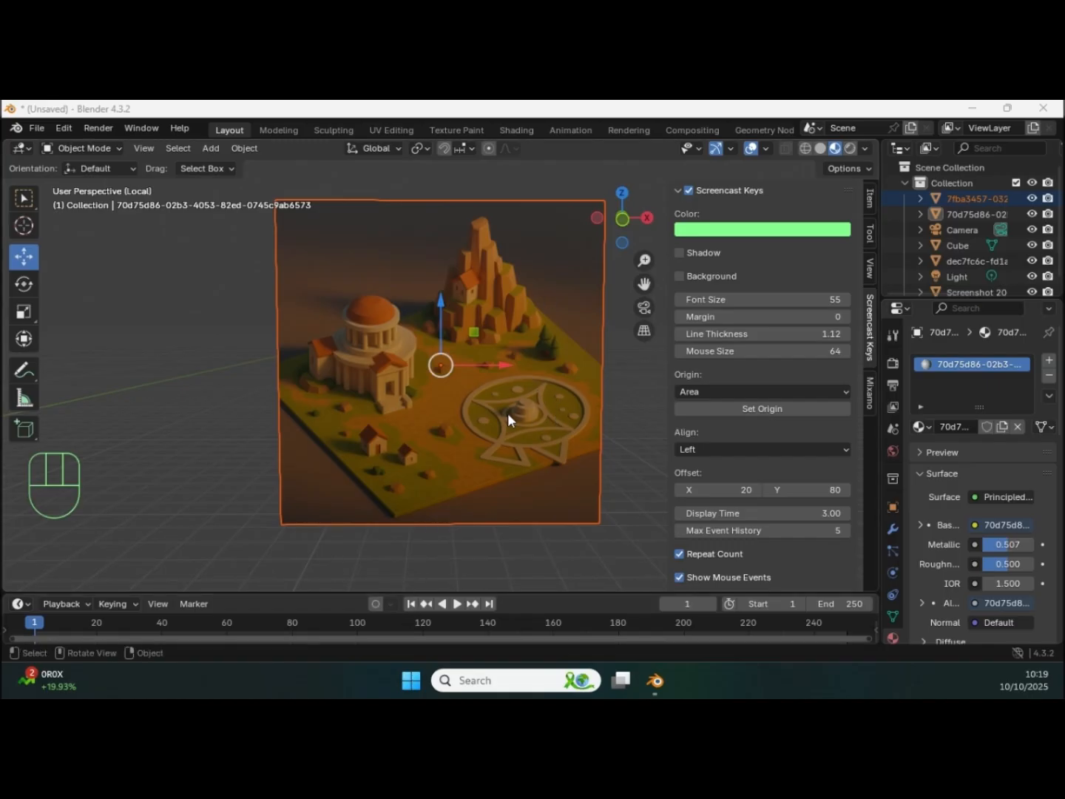
pyautogui.click(531, 445)
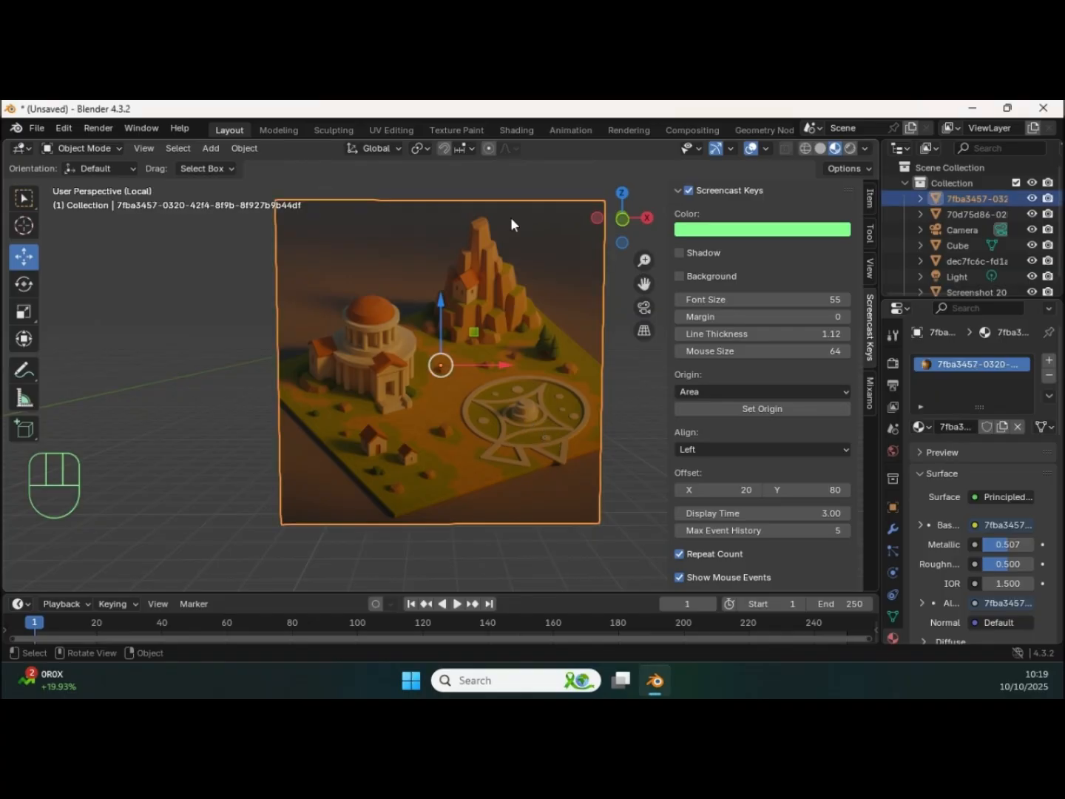
pyautogui.press('/')
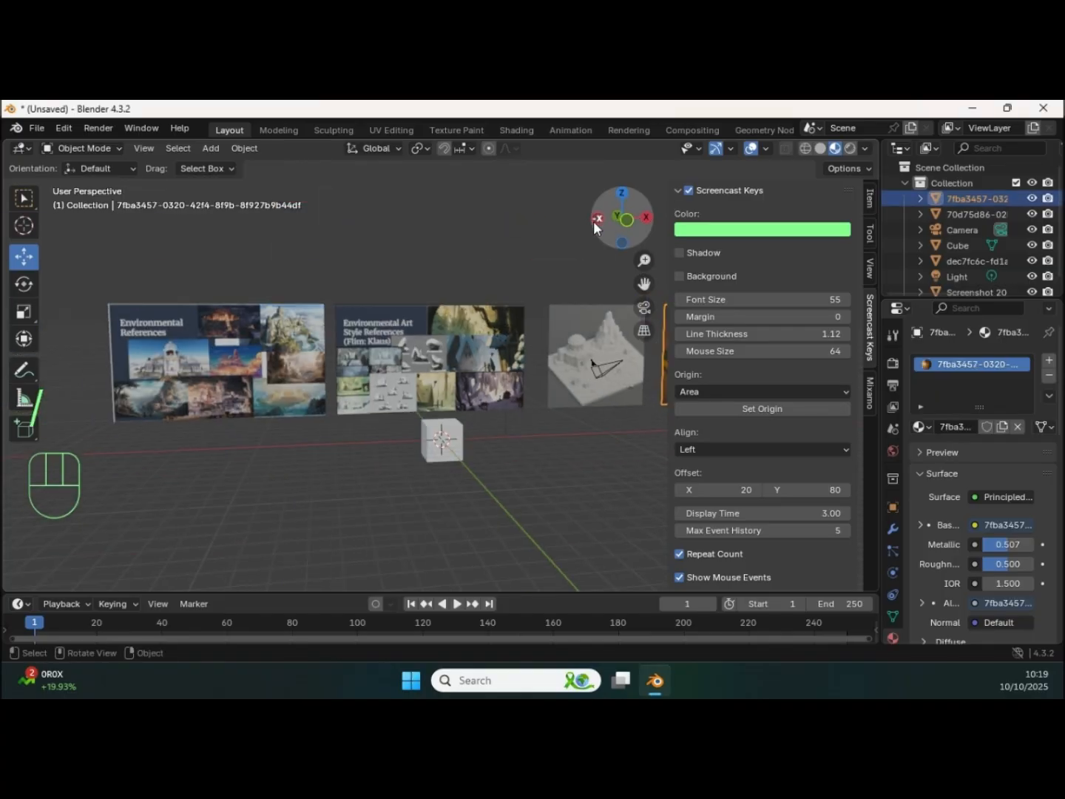
pyautogui.press('n')
# Step: Compare the grey and coloured diorama images, isolating the coloured one for a look at its layout
pyautogui.keyDown('shift'); pyautogui.moveTo(589, 224); pyautogui.dragTo(558, 269, button='middle'); pyautogui.keyUp('shift')
pyautogui.moveTo(558, 269); pyautogui.dragTo(594, 323, button='middle')
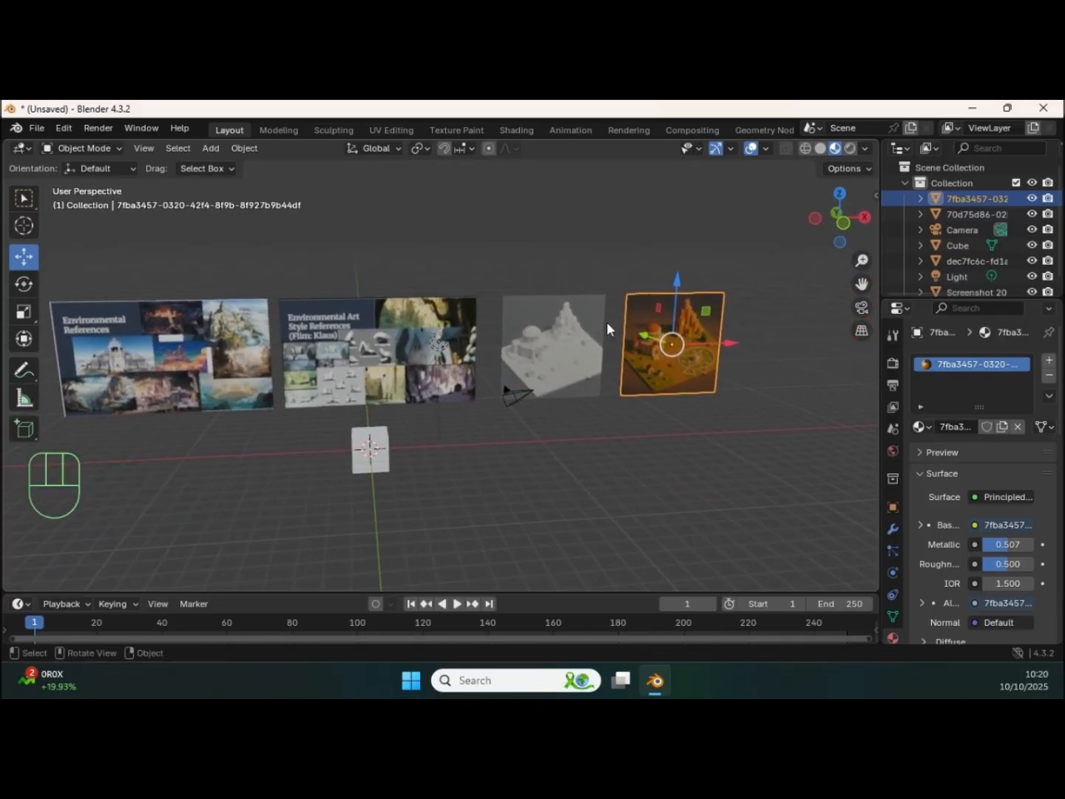
pyautogui.click(568, 330)
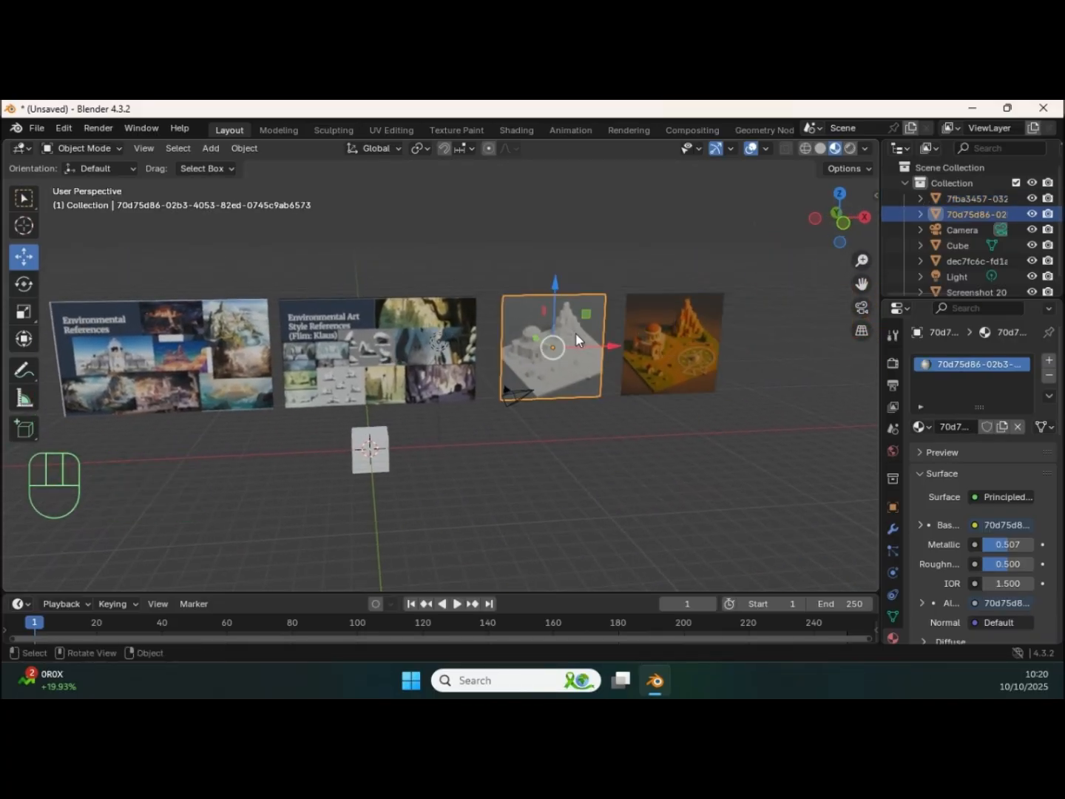
pyautogui.click(681, 344)
pyautogui.press('KP_Divide')
pyautogui.moveTo(492, 331)
pyautogui.mouseDown(button='middle')
pyautogui.moveTo(521, 307)
pyautogui.moveTo(484, 314)
pyautogui.mouseUp(button='middle')
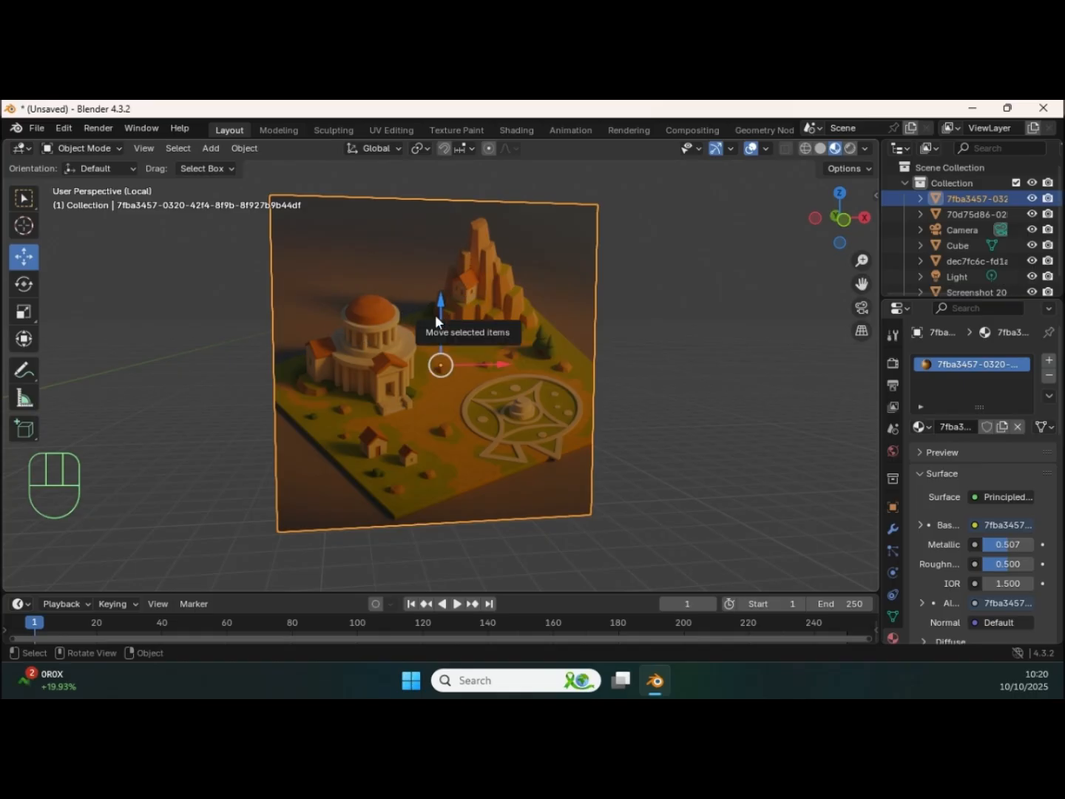
pyautogui.press('/')
# Step: Isolate the Environmental References board again and study its individual pictures
pyautogui.keyDown('shift'); pyautogui.moveTo(225, 344); pyautogui.dragTo(387, 326, button='middle'); pyautogui.keyUp('shift')
pyautogui.click(387, 326)
pyautogui.press('/')
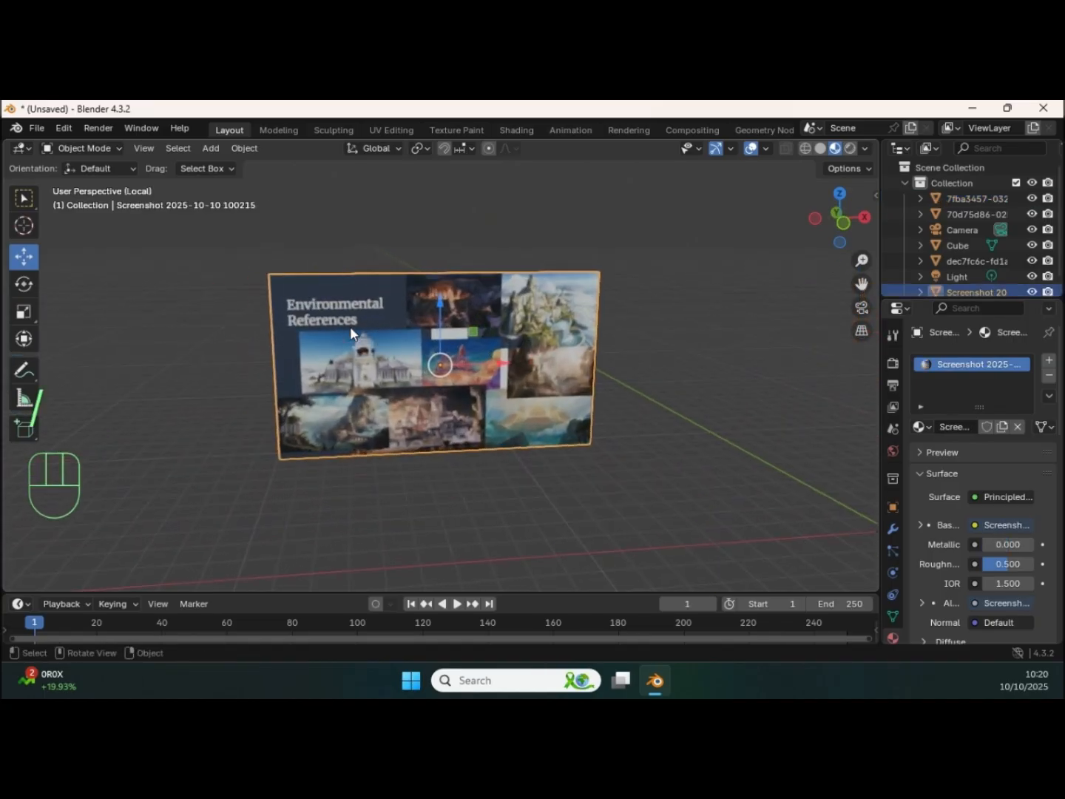
pyautogui.keyDown('ctrl'); pyautogui.moveTo(482, 349); pyautogui.dragTo(339, 378, button='middle'); pyautogui.keyUp('ctrl')
pyautogui.keyDown('shift'); pyautogui.moveTo(493, 308); pyautogui.dragTo(496, 311, button='middle'); pyautogui.keyUp('shift')
pyautogui.keyDown('shift'); pyautogui.moveTo(419, 335); pyautogui.dragTo(541, 325, button='middle'); pyautogui.keyUp('shift')
pyautogui.moveTo(429, 235)
pyautogui.mouseDown(button='middle')
pyautogui.moveTo(409, 242)
pyautogui.moveTo(423, 245)
pyautogui.mouseUp(button='middle')
pyautogui.keyDown('shift'); pyautogui.moveTo(597, 272); pyautogui.dragTo(432, 351, button='middle'); pyautogui.keyUp('shift')
pyautogui.press('/')
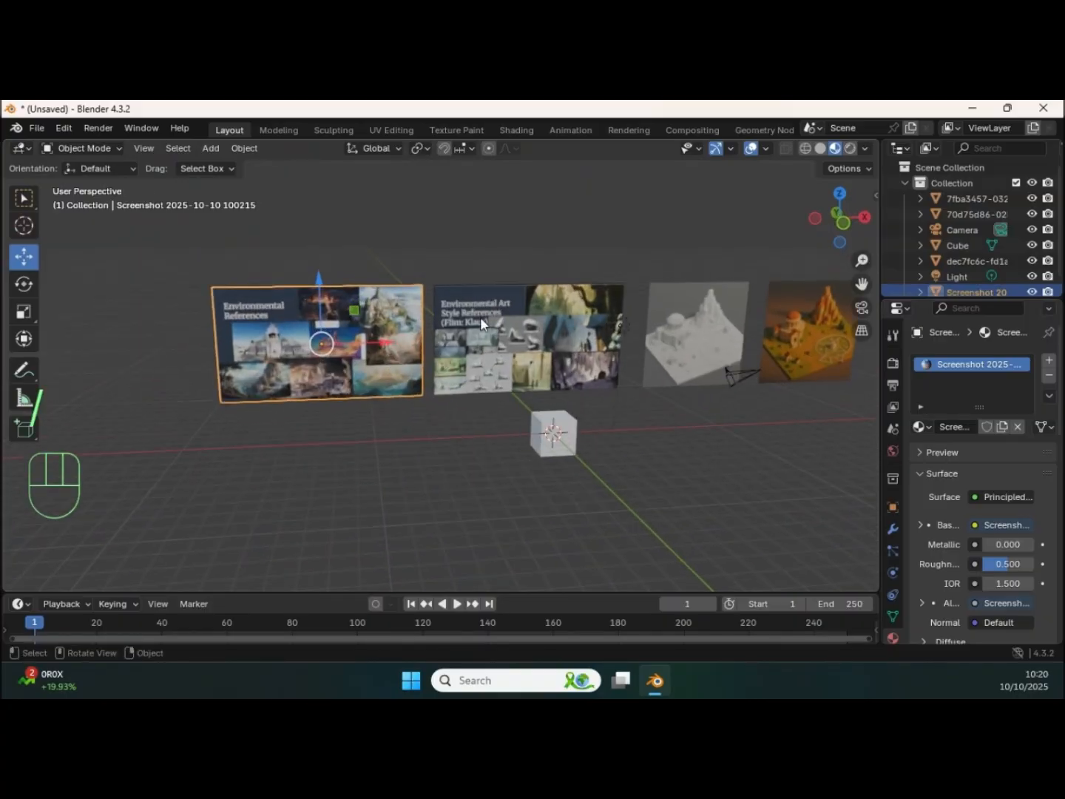
# Step: Delete the default cube in front of the reference boards
pyautogui.click(556, 431)
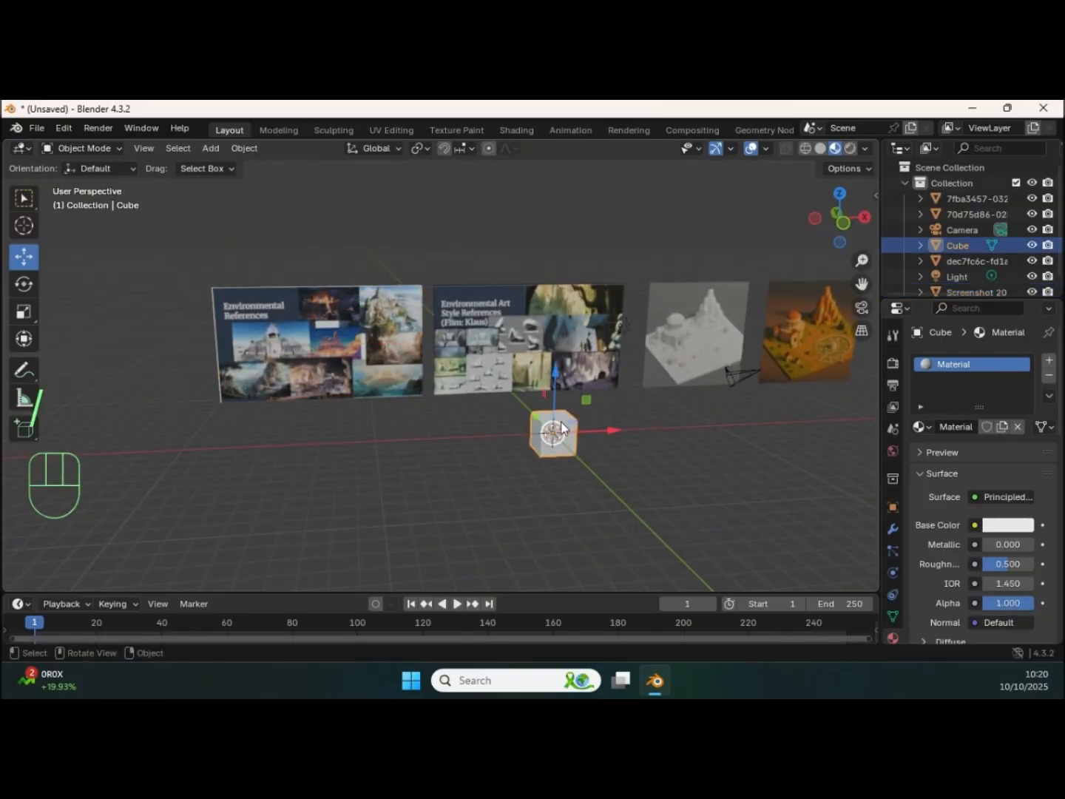
pyautogui.press('Delete')
pyautogui.keyDown('shift'); pyautogui.moveTo(554, 429); pyautogui.dragTo(487, 404, button='middle'); pyautogui.keyUp('shift')
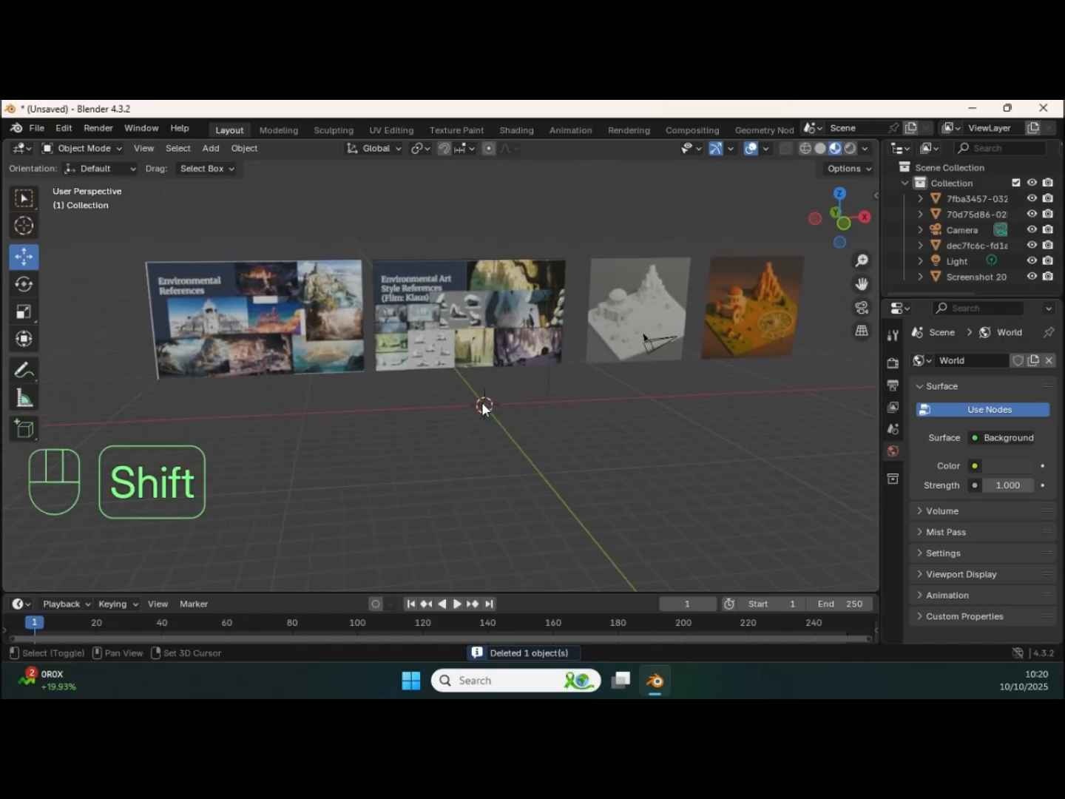
# Step: Add a plane mesh at the origin and scale it up into a large square ground
pyautogui.hotkey('shift', 'a')
pyautogui.moveTo(417, 236)
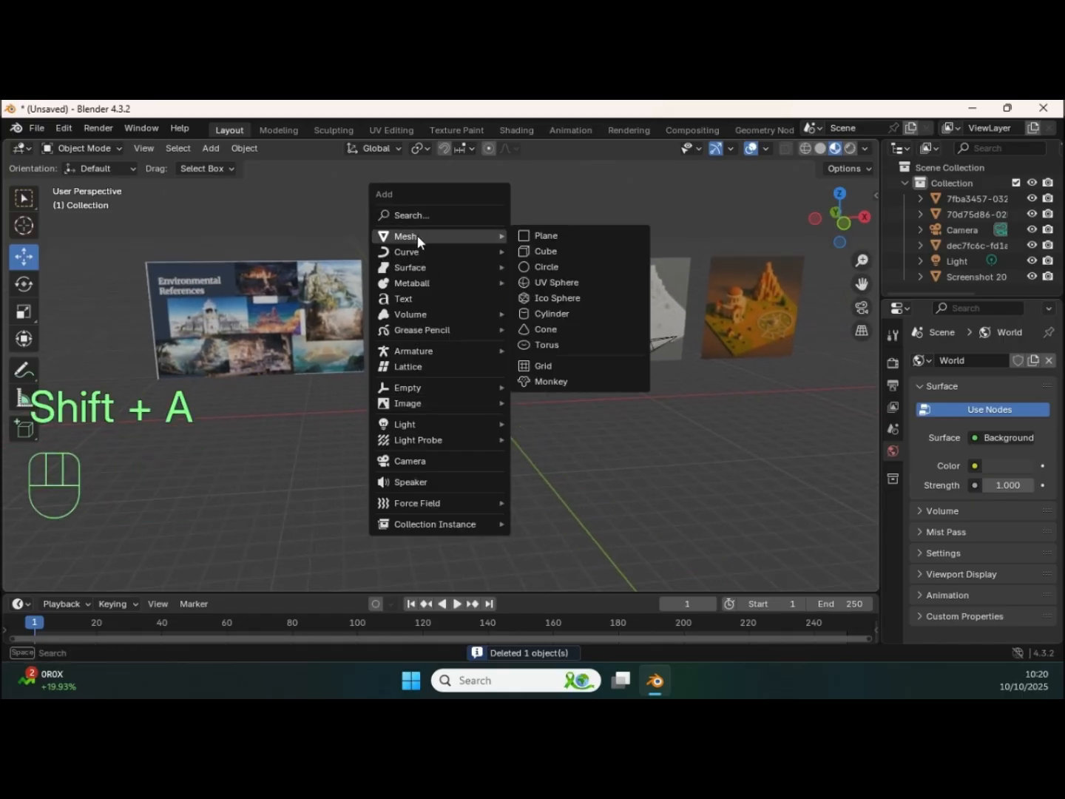
pyautogui.click(545, 238)
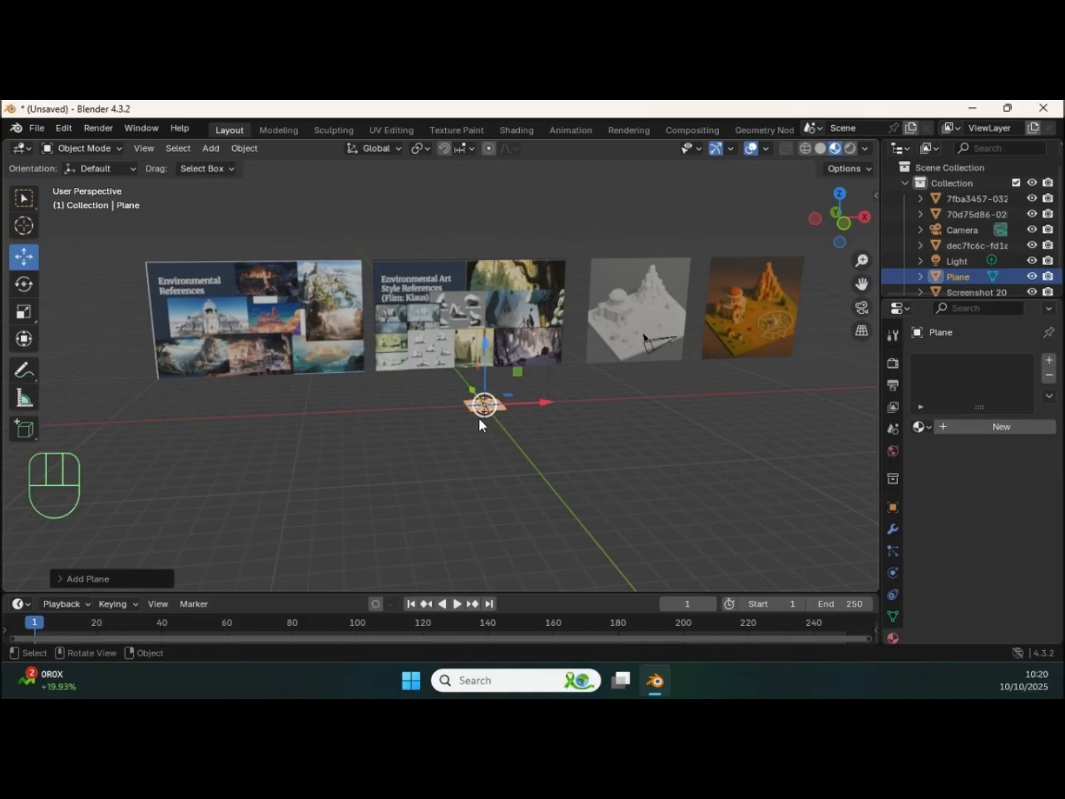
pyautogui.press('s')
pyautogui.click(641, 409)
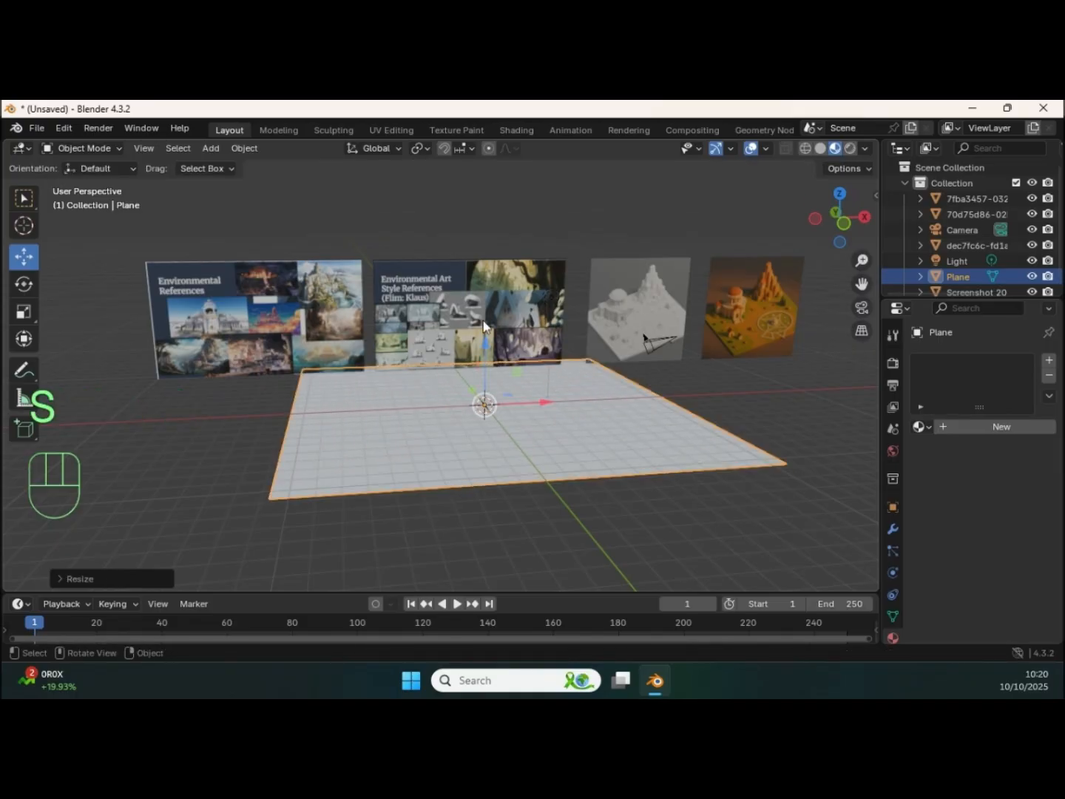
# Step: Hide the floor grid in the viewport overlays
pyautogui.moveTo(543, 341)
pyautogui.keyDown('shift'); pyautogui.mouseDown(button='middle')
pyautogui.moveTo(545, 369)
pyautogui.moveTo(557, 361)
pyautogui.mouseUp(button='middle'); pyautogui.keyUp('shift')
pyautogui.click(763, 148)
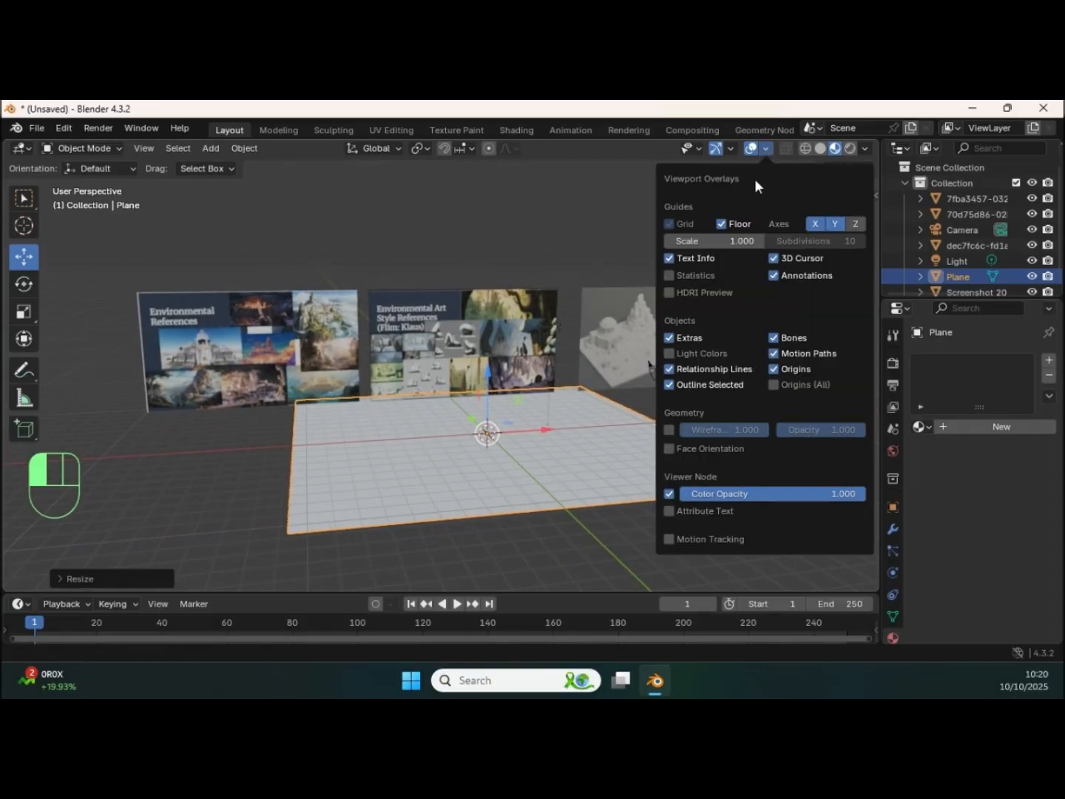
pyautogui.click(720, 224)
# Step: Examine the ground plane and the reference boards behind it from several angles
pyautogui.moveTo(453, 376)
pyautogui.mouseDown(button='middle')
pyautogui.moveTo(431, 380)
pyautogui.moveTo(469, 379)
pyautogui.mouseUp(button='middle')
pyautogui.moveTo(191, 232); pyautogui.dragTo(730, 513)
pyautogui.moveTo(541, 310); pyautogui.dragTo(543, 292)
pyautogui.keyDown('shift'); pyautogui.moveTo(609, 392); pyautogui.dragTo(578, 376, button='middle'); pyautogui.keyUp('shift')
pyautogui.moveTo(578, 377); pyautogui.dragTo(506, 414, button='middle')
pyautogui.click(689, 362)
pyautogui.click(550, 393)
pyautogui.keyDown('shift'); pyautogui.moveTo(519, 435); pyautogui.dragTo(509, 411, button='middle'); pyautogui.keyUp('shift')
pyautogui.keyDown('shift'); pyautogui.moveTo(574, 363); pyautogui.dragTo(572, 400, button='middle'); pyautogui.keyUp('shift')
pyautogui.moveTo(495, 361); pyautogui.dragTo(378, 360, button='middle')
pyautogui.moveTo(378, 360); pyautogui.dragTo(443, 381)
pyautogui.moveTo(442, 382)
pyautogui.mouseDown(button='middle')
pyautogui.moveTo(485, 372)
pyautogui.moveTo(442, 347)
pyautogui.moveTo(456, 350)
pyautogui.moveTo(451, 378)
pyautogui.mouseUp(button='middle')
pyautogui.moveTo(451, 378); pyautogui.dragTo(446, 386, button='middle')
pyautogui.click(703, 355)
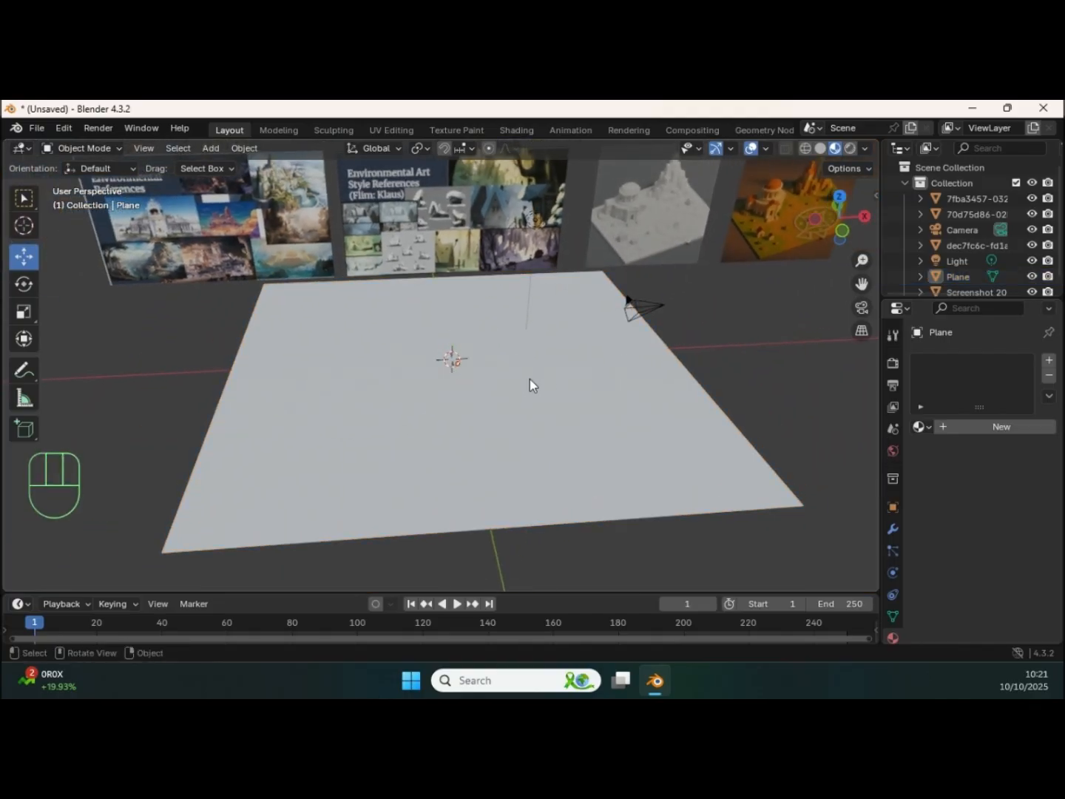
# Step: Add a cube mesh and move it up along the Z axis above the ground plane
pyautogui.press('shift')
pyautogui.hotkey('shift', 'a')
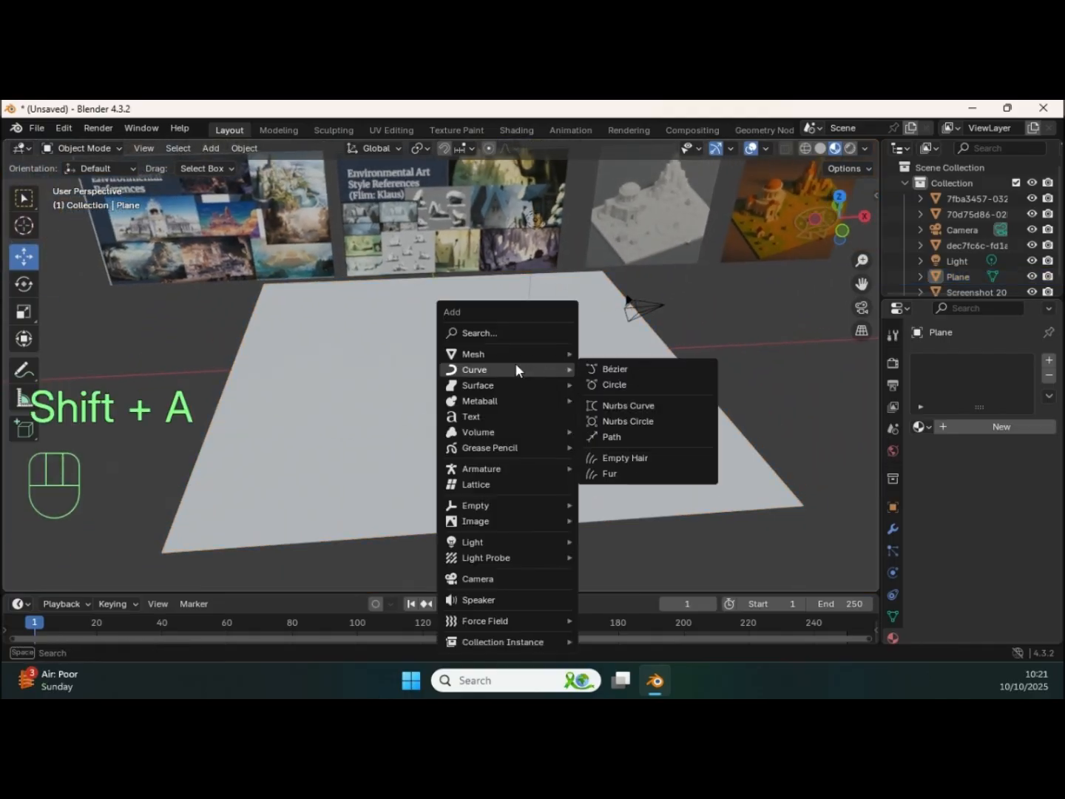
pyautogui.moveTo(497, 354)
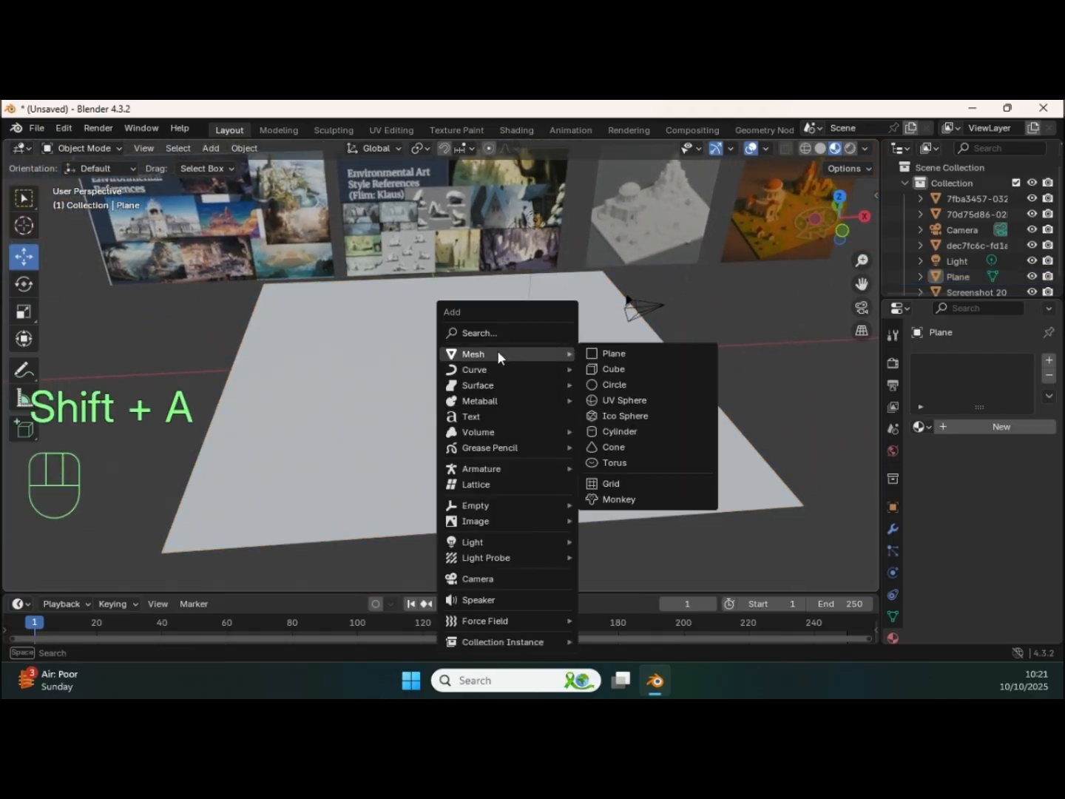
pyautogui.click(622, 368)
pyautogui.moveTo(453, 302); pyautogui.dragTo(458, 281)
pyautogui.moveTo(473, 326); pyautogui.dragTo(462, 355, button='middle')
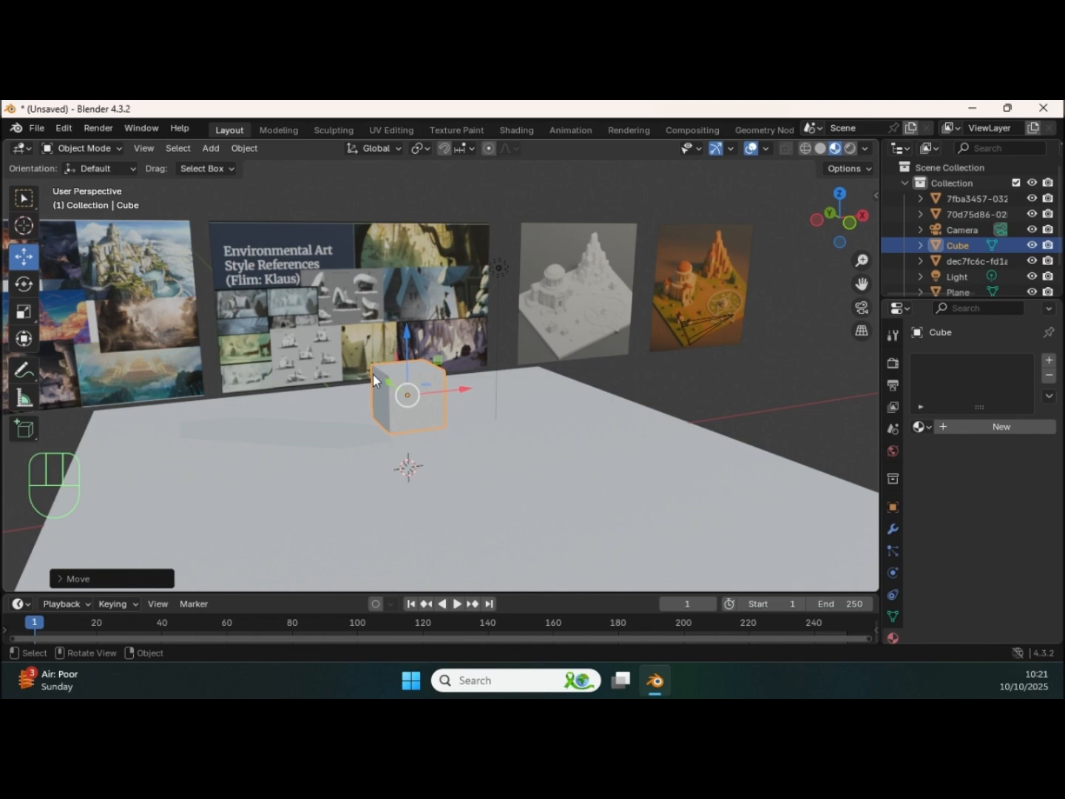
# Step: In Edit Mode, move the cube's top face up along Z to stretch it into a tall pillar
pyautogui.press('Tab')
pyautogui.click(410, 367)
pyautogui.press('3')
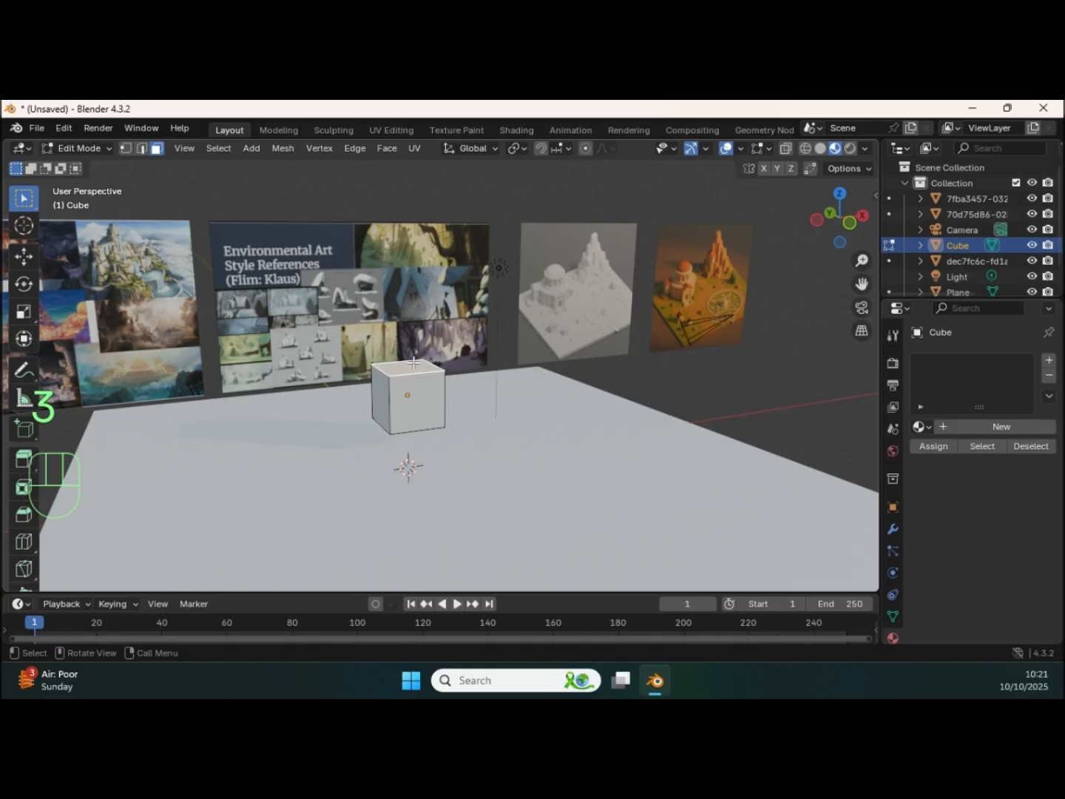
pyautogui.press('g')
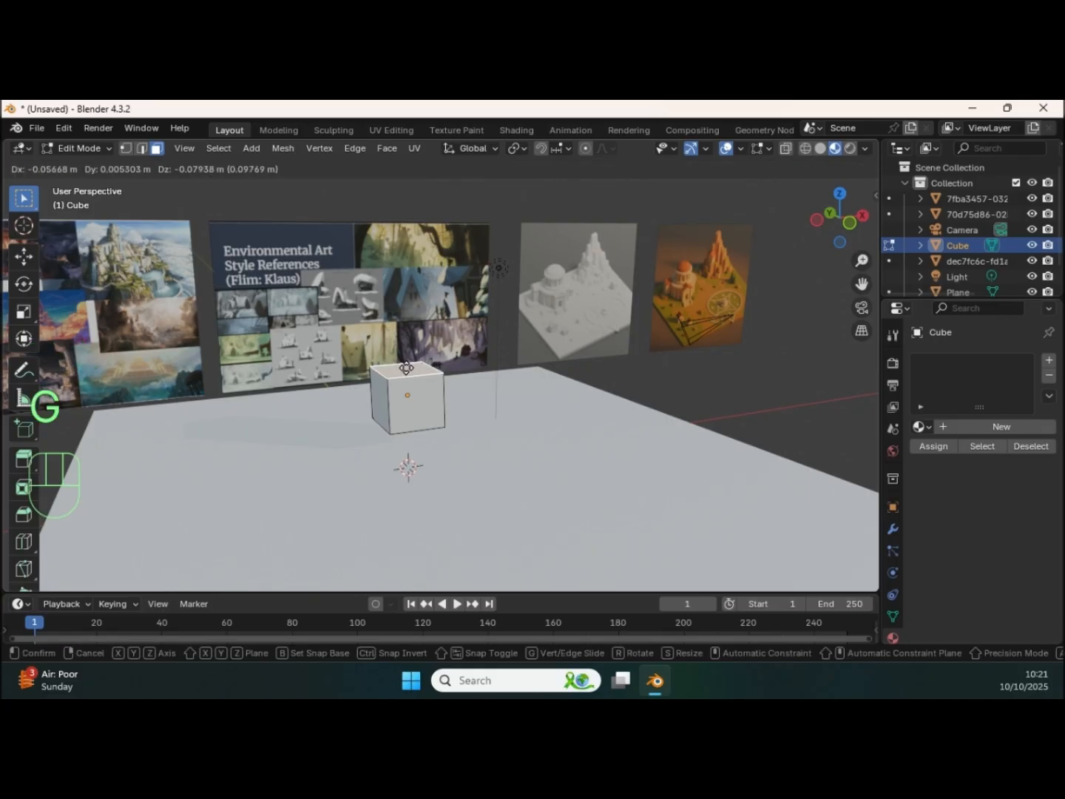
pyautogui.press('z')
pyautogui.click(407, 226)
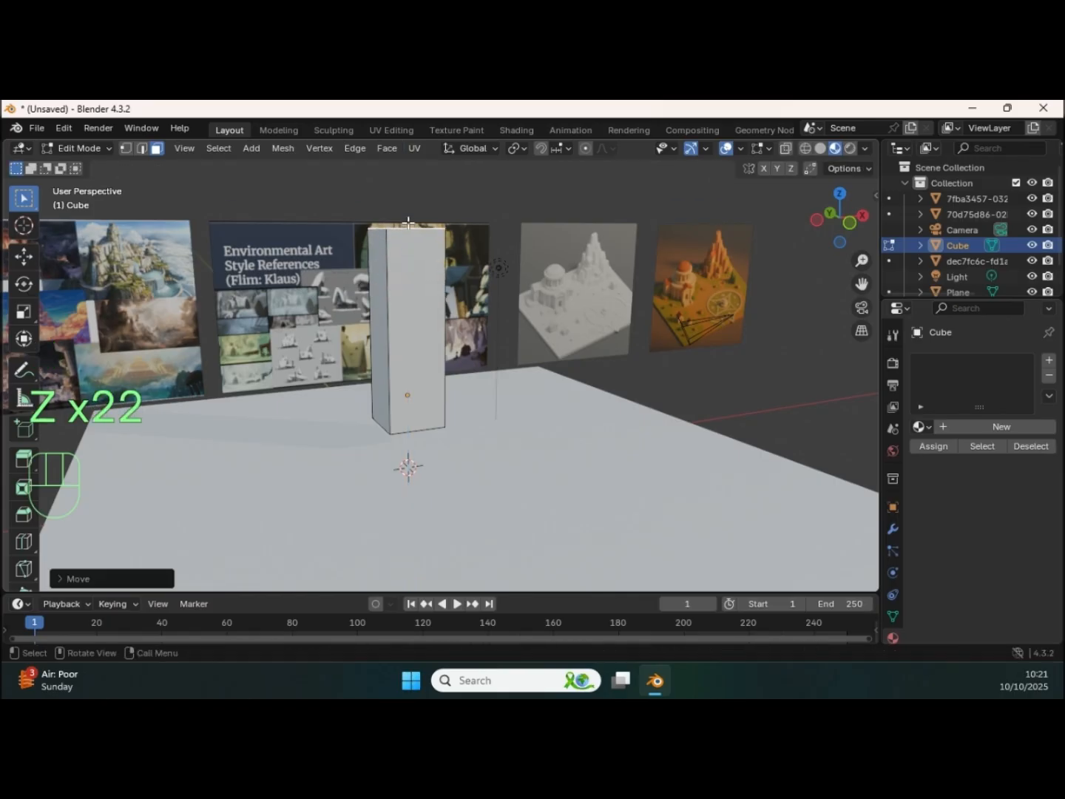
# Step: Check the pillar against the diorama images and raise its top face slightly higher along Z
pyautogui.keyDown('shift'); pyautogui.moveTo(408, 299); pyautogui.dragTo(494, 314, button='middle'); pyautogui.keyUp('shift')
pyautogui.moveTo(494, 315); pyautogui.dragTo(500, 338, button='middle')
pyautogui.keyDown('shift'); pyautogui.moveTo(499, 338); pyautogui.dragTo(413, 337, button='middle'); pyautogui.keyUp('shift')
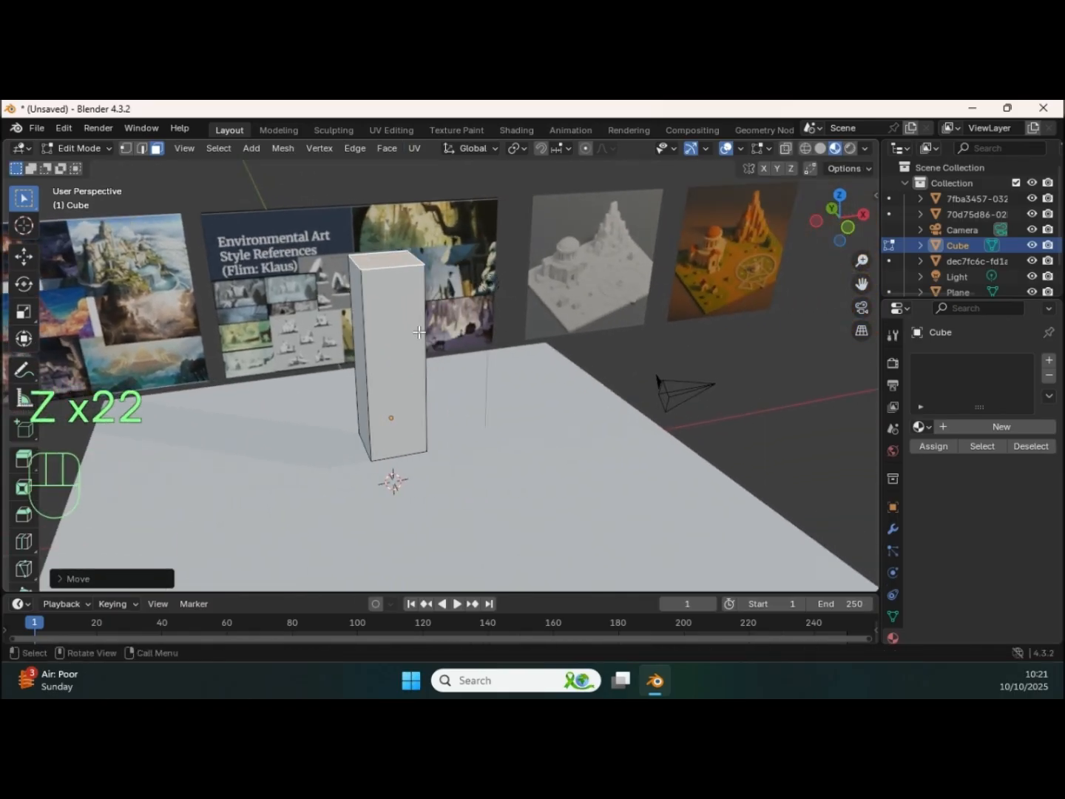
pyautogui.keyDown('shift'); pyautogui.moveTo(632, 308); pyautogui.dragTo(544, 335, button='middle'); pyautogui.keyUp('shift')
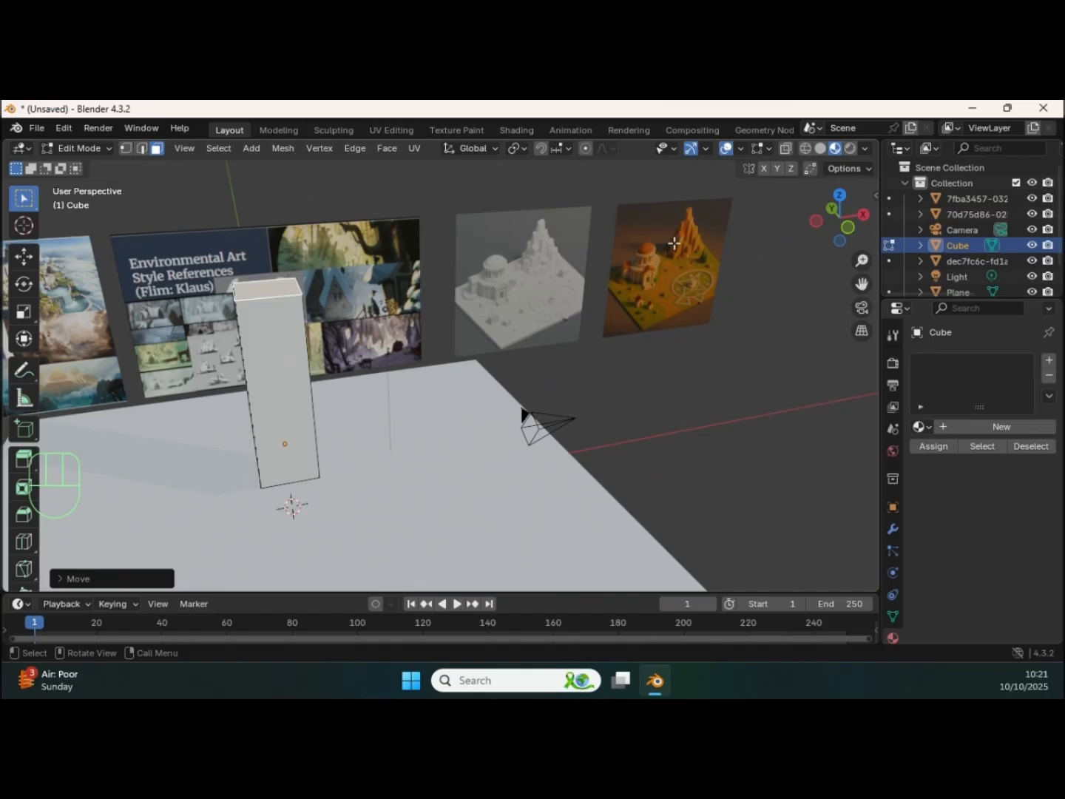
pyautogui.keyDown('shift'); pyautogui.moveTo(392, 339); pyautogui.dragTo(444, 328, button='middle'); pyautogui.keyUp('shift')
pyautogui.scroll(4, 458, 325)
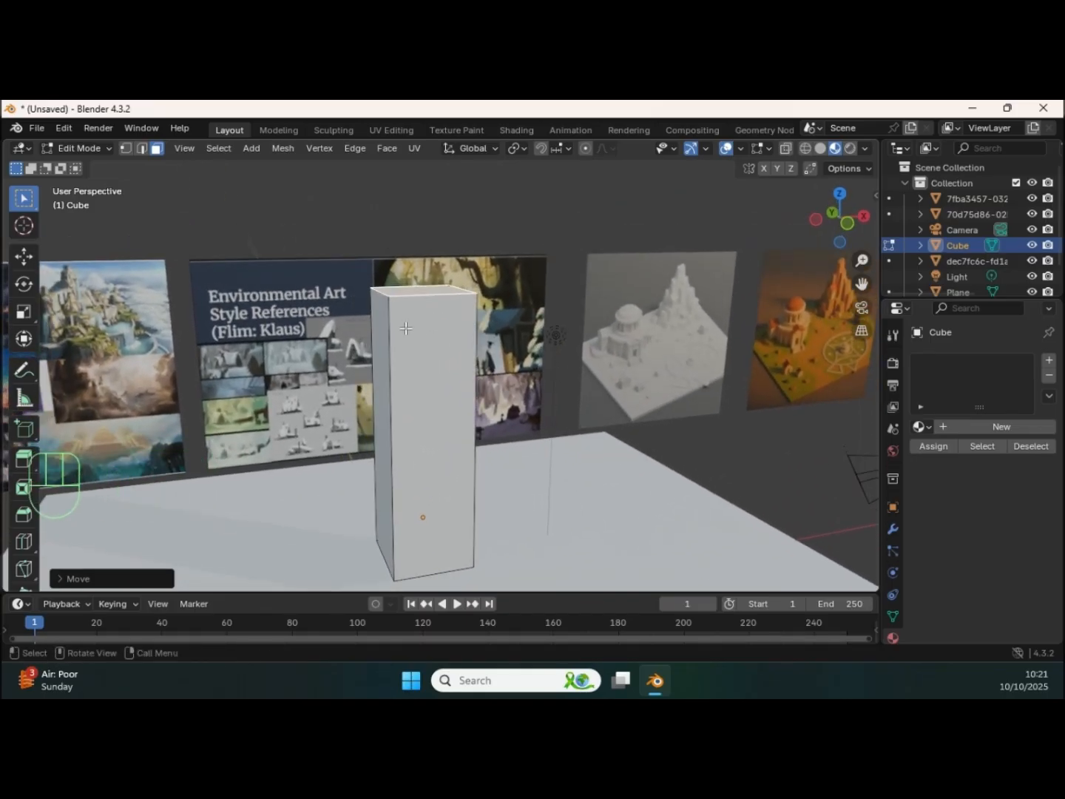
pyautogui.press('g')
pyautogui.press('z')
pyautogui.click(412, 282)
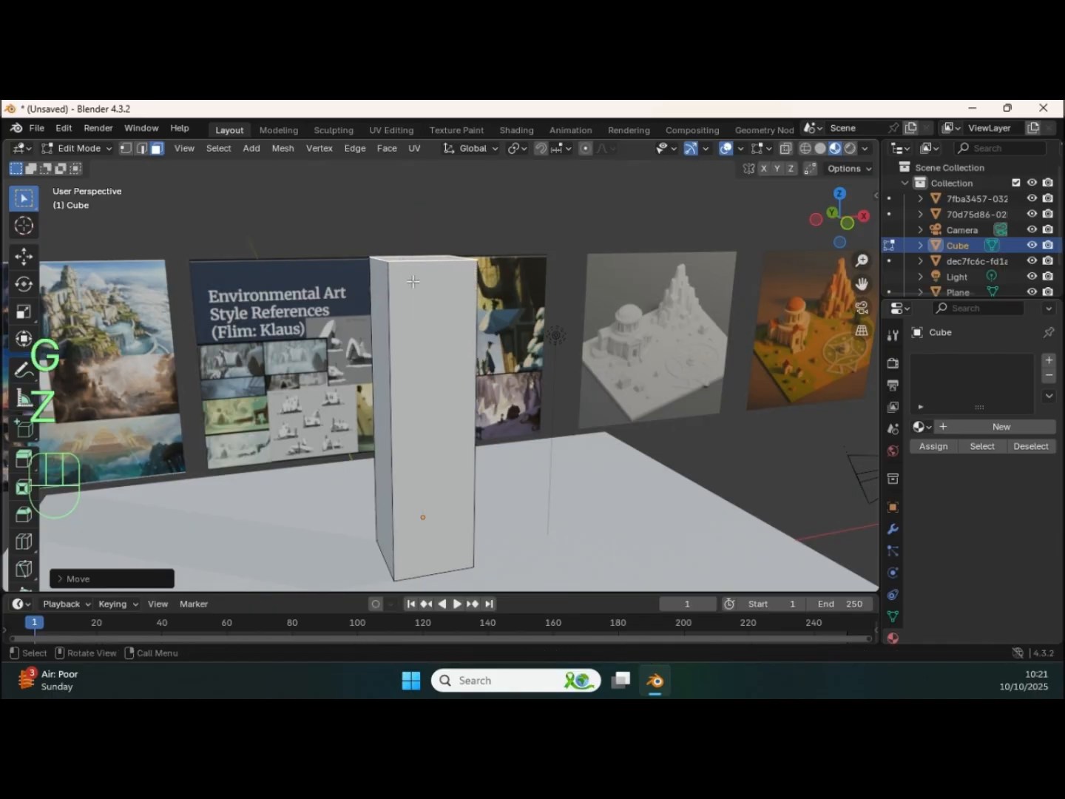
# Step: Add a single centred horizontal loop cut around the pillar
pyautogui.hotkey('ctrl', 'r')
pyautogui.click(395, 353)
pyautogui.rightClick(397, 350)
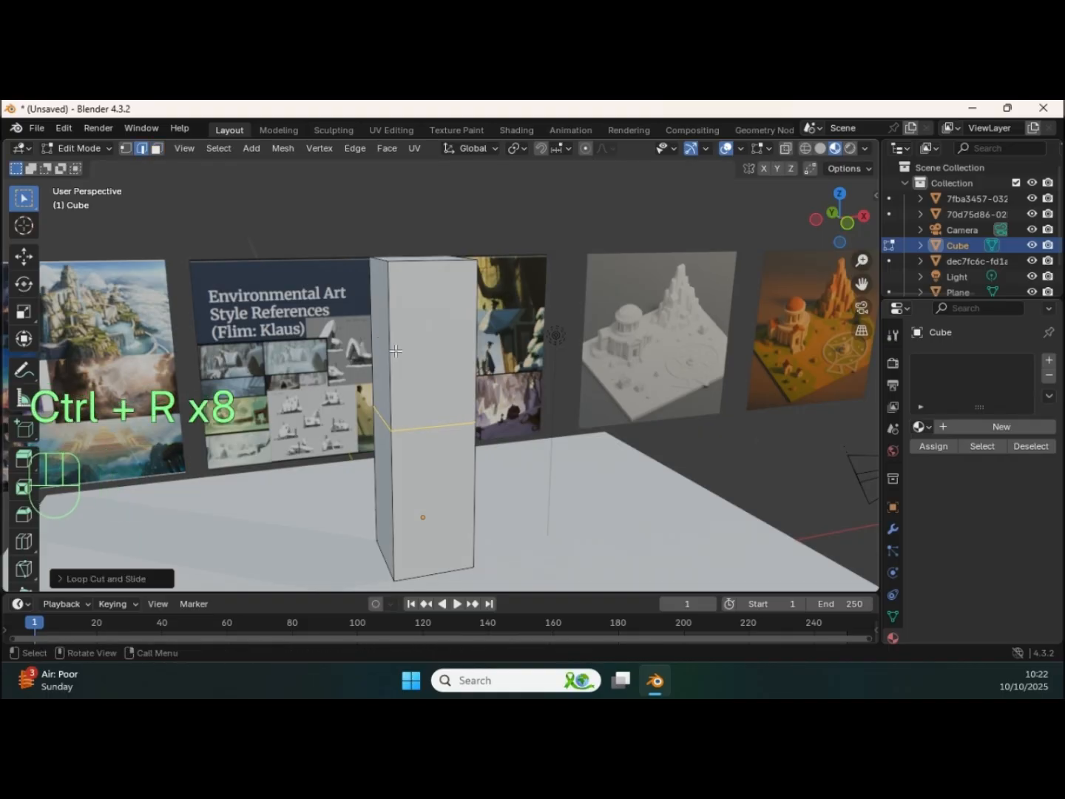
# Step: Add one centred horizontal loop cut in the pillar's upper half and another in its lower half
pyautogui.press('ctrl')
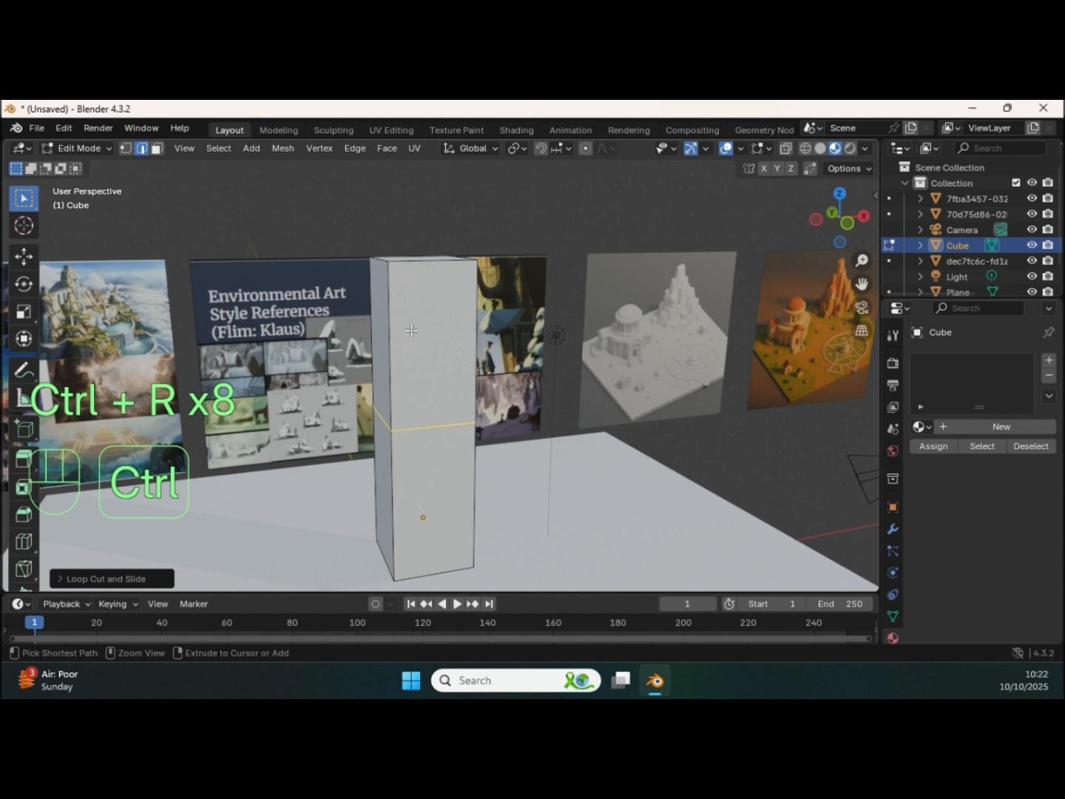
pyautogui.hotkey('ctrl', 'r')
pyautogui.click(408, 323)
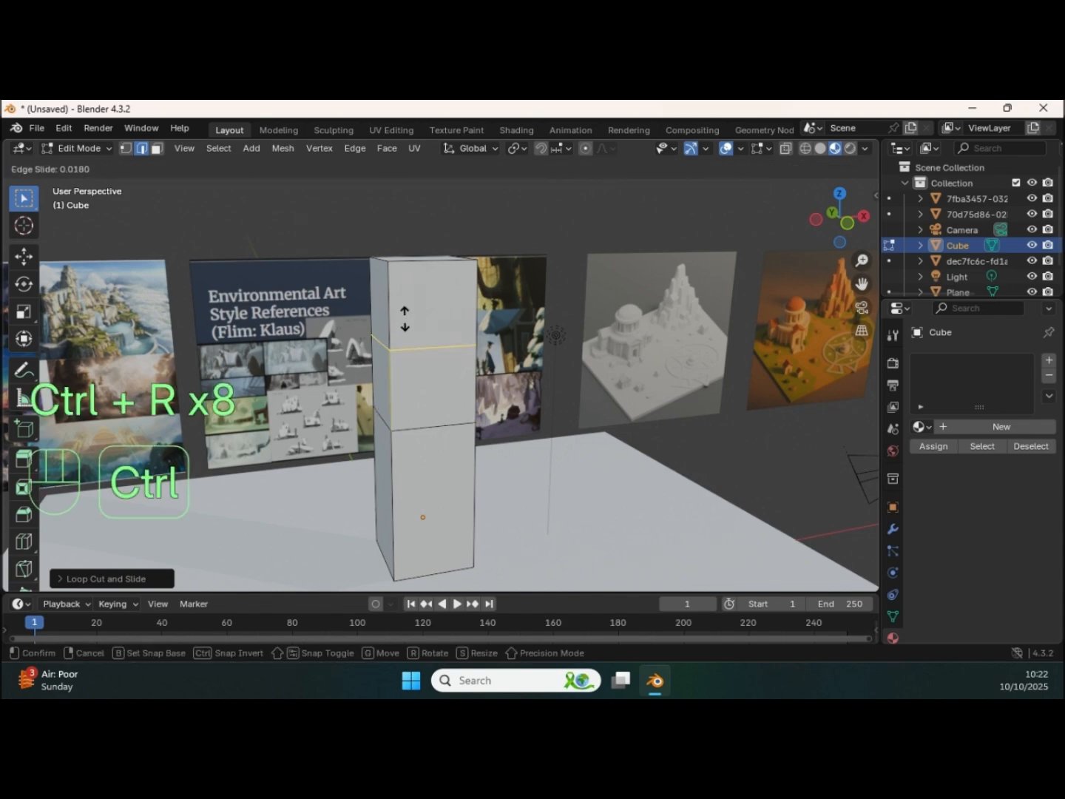
pyautogui.rightClick(409, 324)
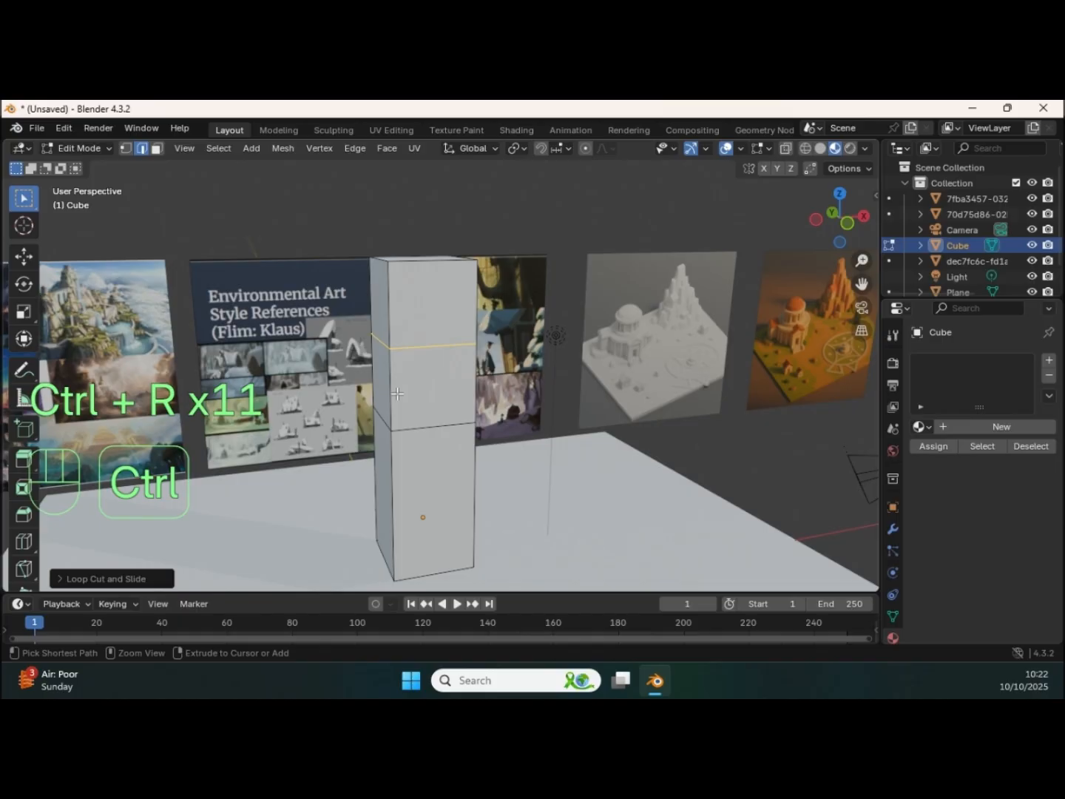
pyautogui.hotkey('ctrl', 'r')
pyautogui.click(400, 472)
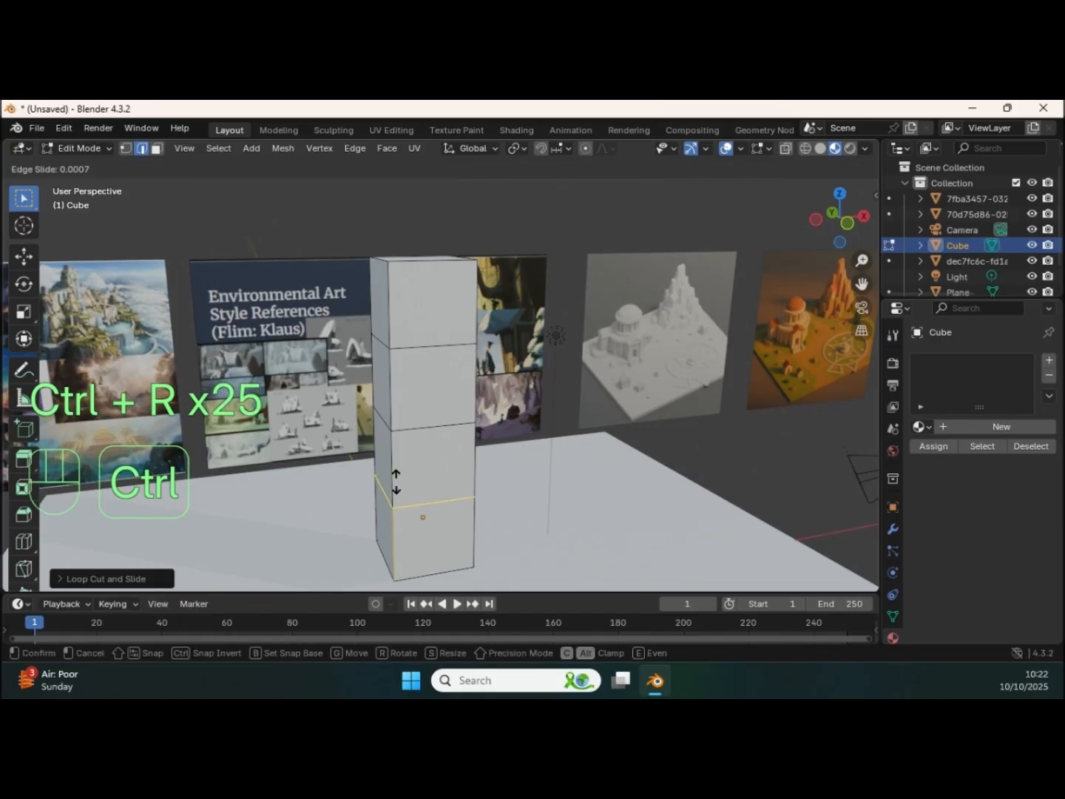
pyautogui.rightClick(400, 472)
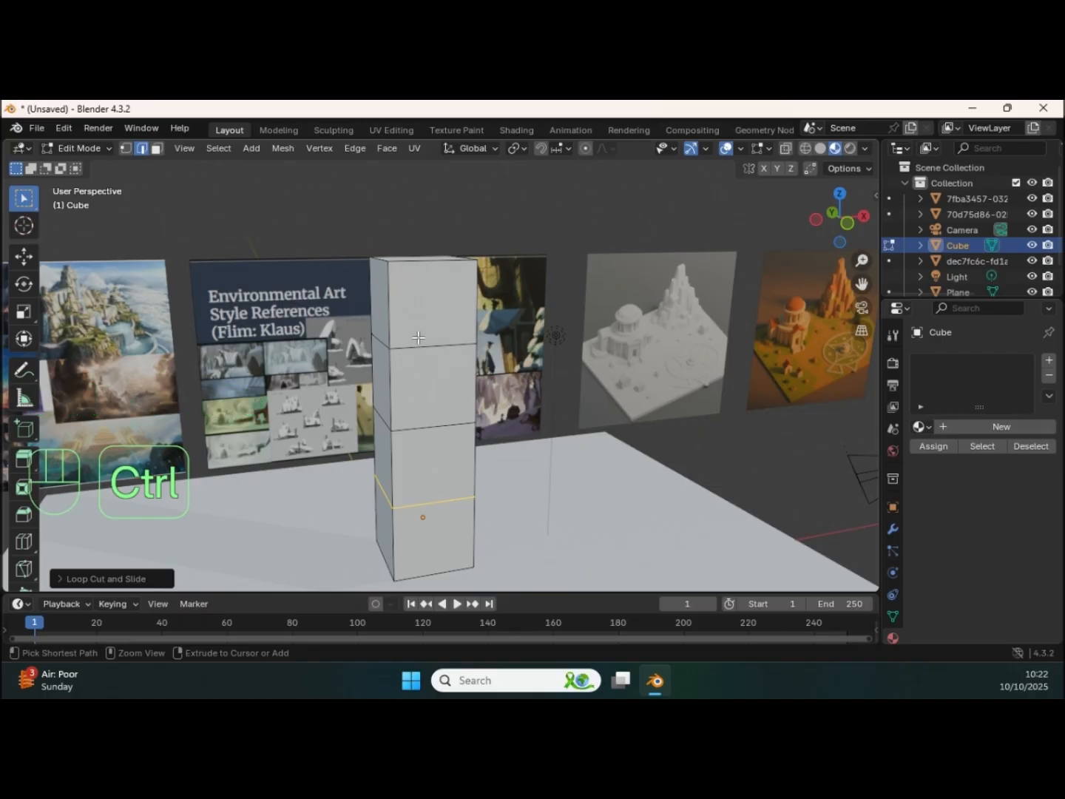
# Step: Add a vertical loop cut down the middle of the pillar's front and another down its adjacent side
pyautogui.hotkey('ctrl', 'r')
pyautogui.doubleClick(421, 338)
pyautogui.moveTo(366, 367); pyautogui.dragTo(422, 313, button='middle')
pyautogui.hotkey('ctrl', 'r')
pyautogui.click(398, 362)
pyautogui.click(397, 360)
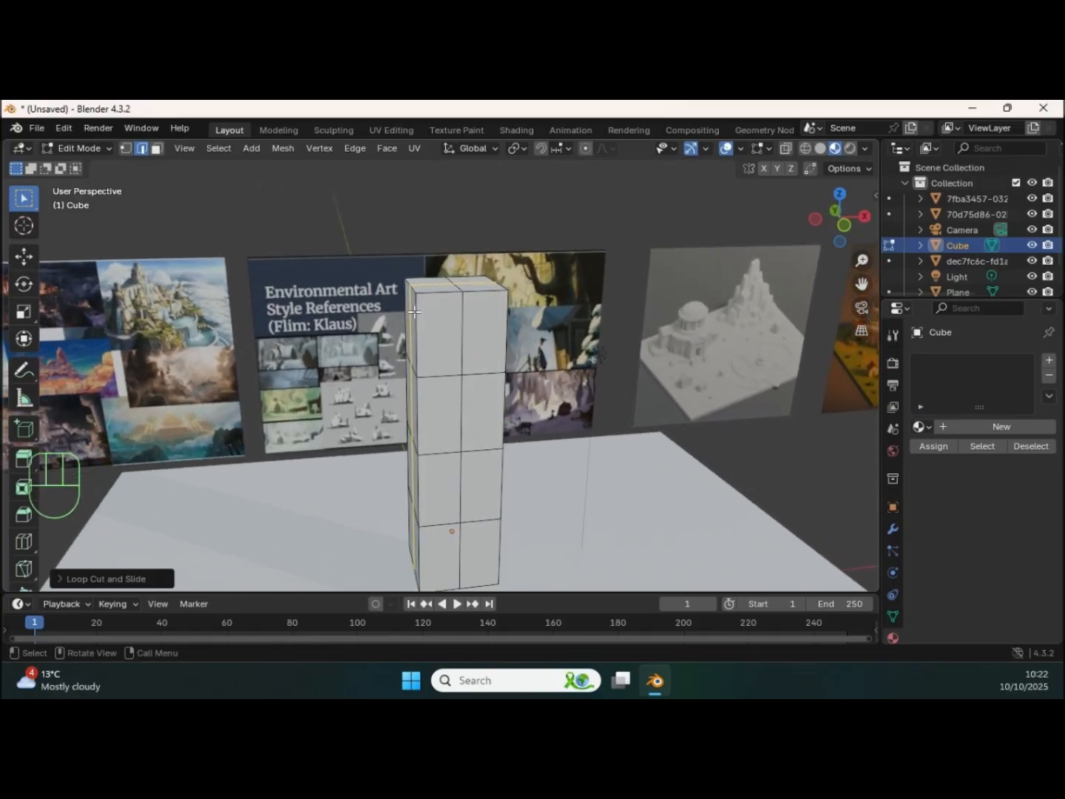
# Step: In vertex selection, raise the pillar's top vertices on the +X side to form a slanted peak
pyautogui.press('1')
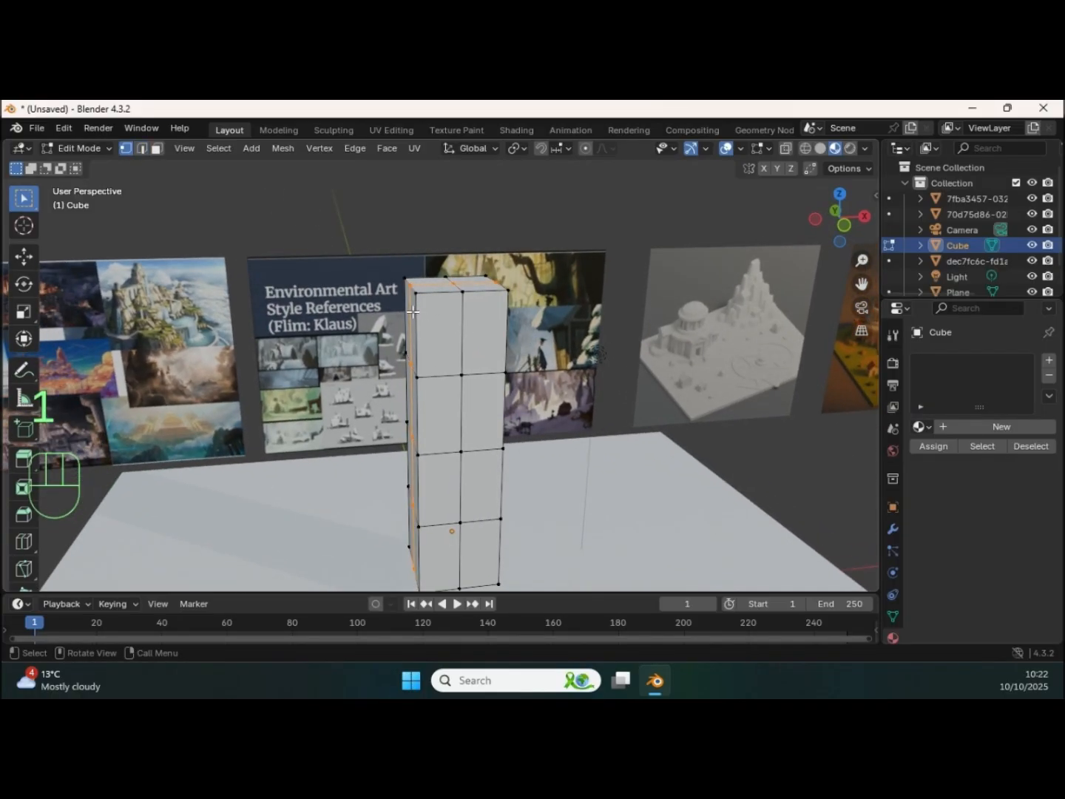
pyautogui.moveTo(418, 309); pyautogui.dragTo(454, 287, button='middle')
pyautogui.click(437, 297)
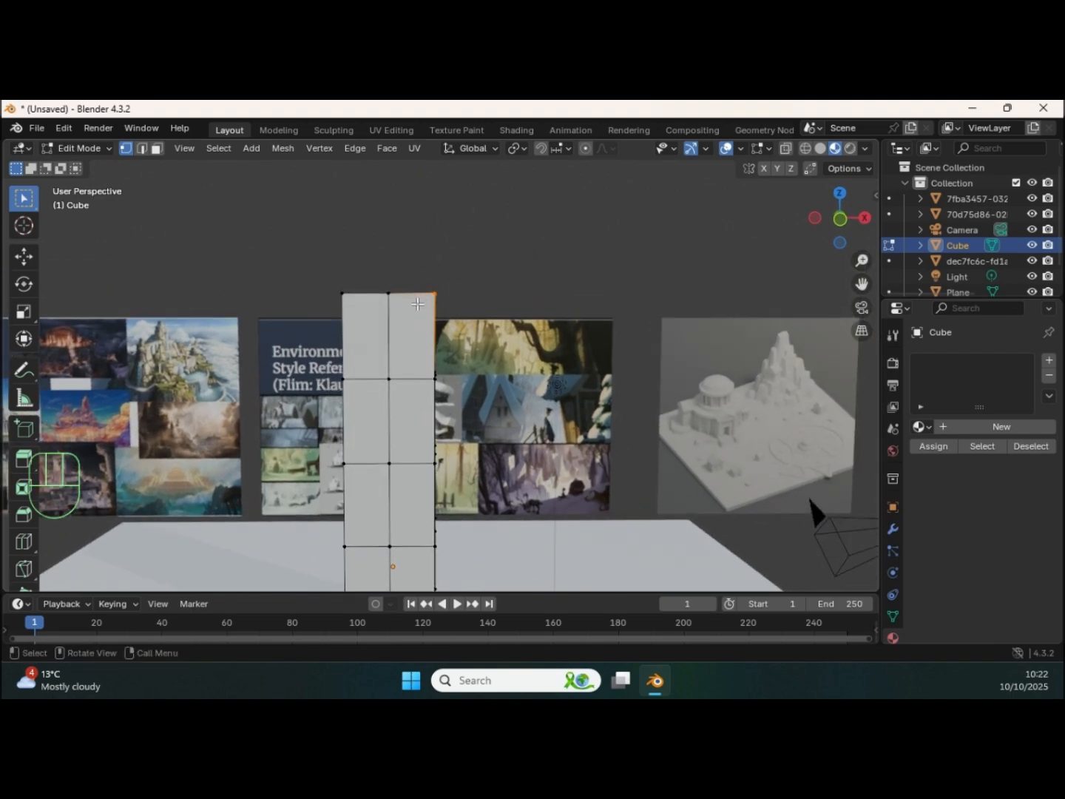
pyautogui.press('g')
pyautogui.click(400, 268)
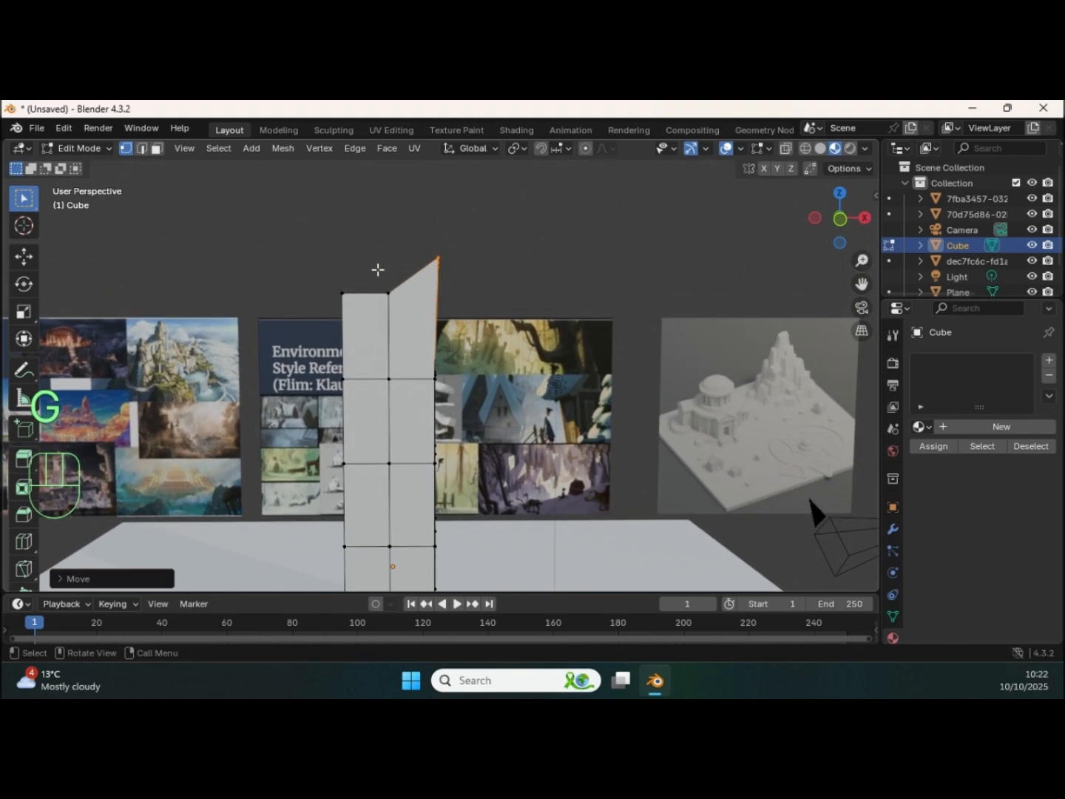
# Step: With X-ray enabled, raise the top's middle vertices and pull both outer rows inward to form a narrower slanted tip
pyautogui.moveTo(397, 268); pyautogui.dragTo(393, 300, button='middle')
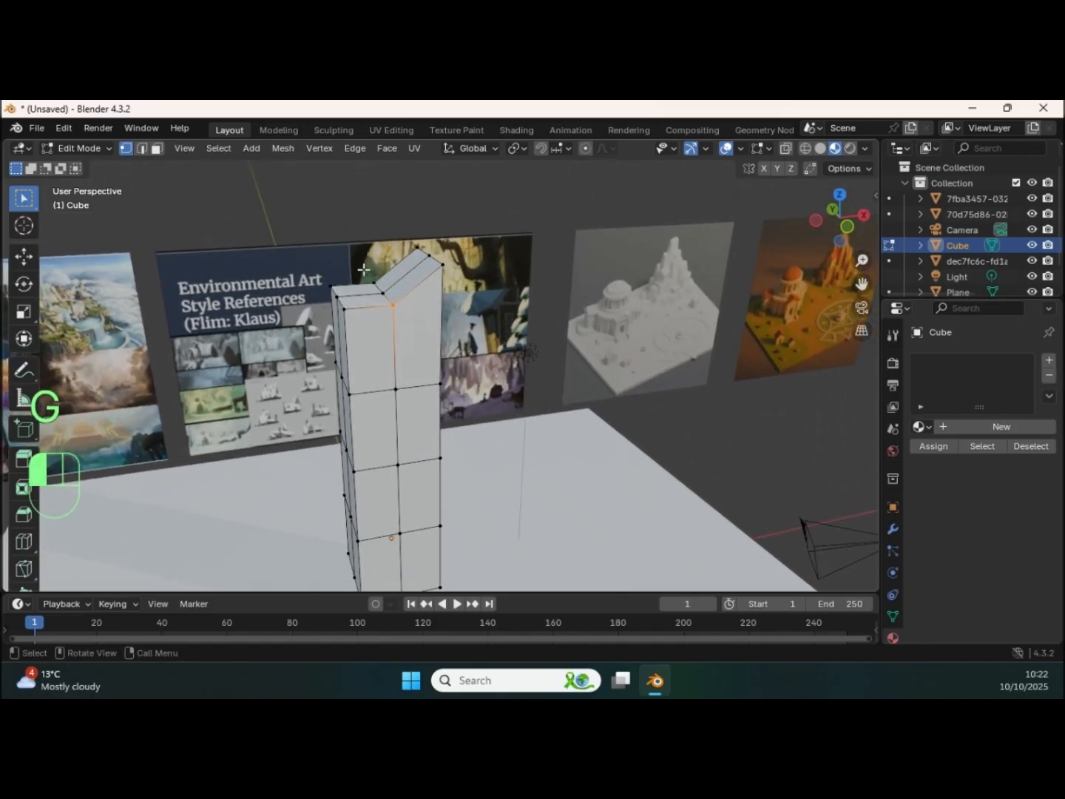
pyautogui.click(787, 151)
pyautogui.moveTo(520, 322); pyautogui.dragTo(338, 298, button='middle')
pyautogui.press('g')
pyautogui.click(380, 278)
pyautogui.press('g')
pyautogui.click(366, 304)
pyautogui.moveTo(414, 230); pyautogui.dragTo(450, 268)
pyautogui.press('g')
pyautogui.click(452, 296)
pyautogui.moveTo(451, 296); pyautogui.dragTo(426, 295, button='middle')
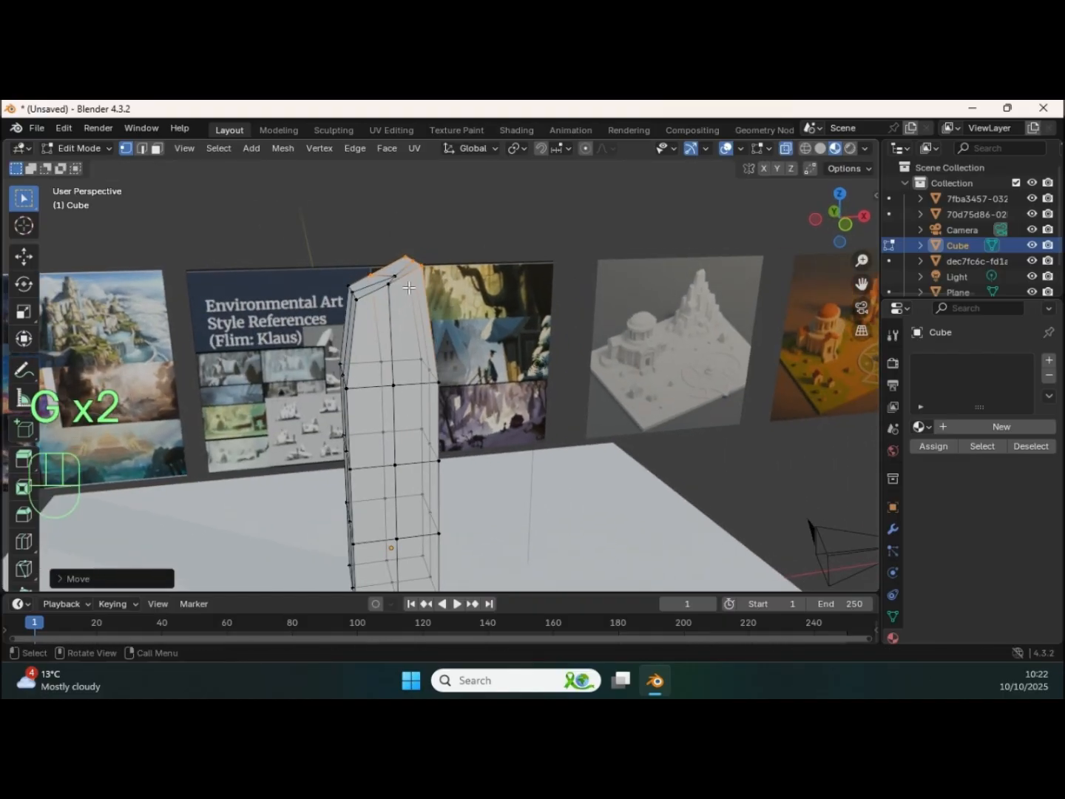
# Step: Raise the centre vertex of the pillar's top about 0.7 m along Z
pyautogui.moveTo(402, 283); pyautogui.dragTo(400, 283)
pyautogui.moveTo(400, 283)
pyautogui.mouseDown(button='middle')
pyautogui.moveTo(383, 276)
pyautogui.moveTo(398, 274)
pyautogui.mouseUp(button='middle')
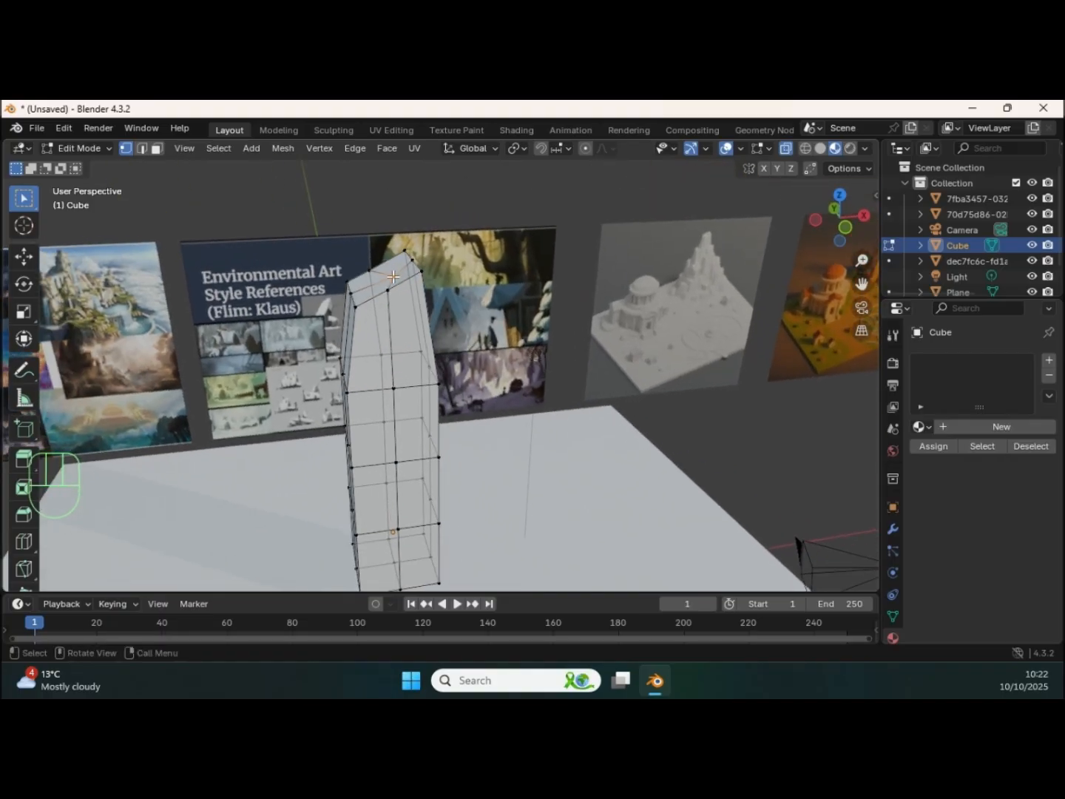
pyautogui.press('g')
pyautogui.press('z')
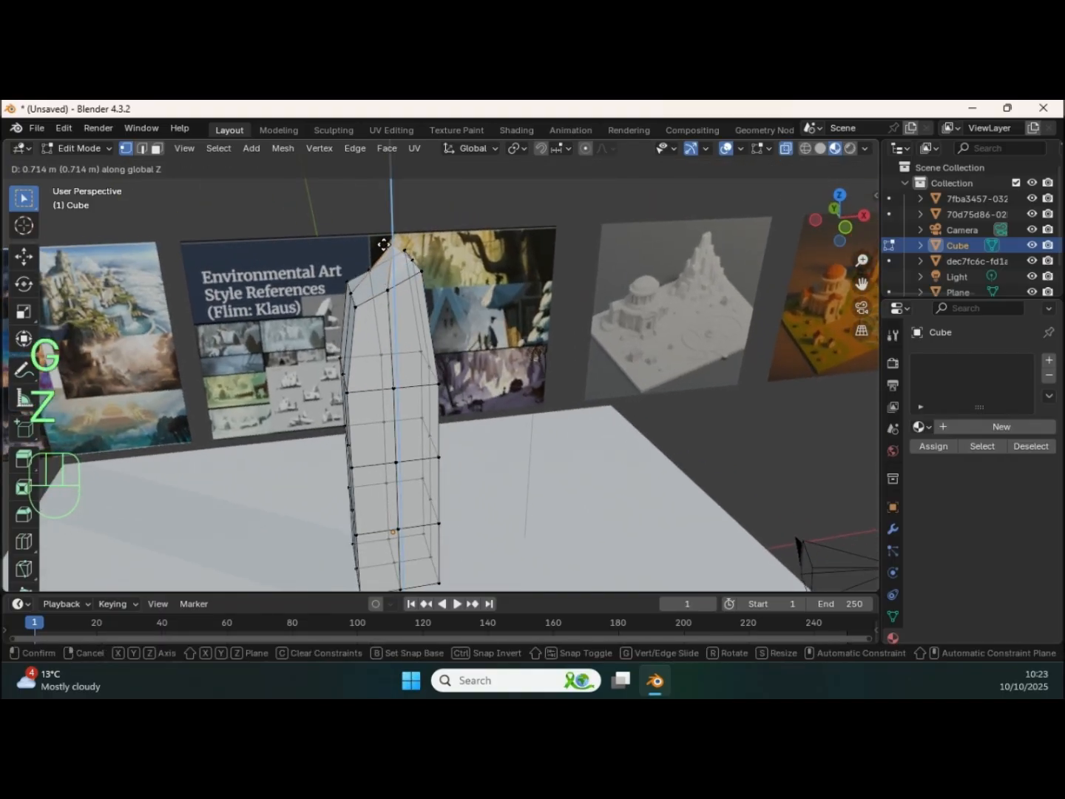
pyautogui.click(383, 244)
# Step: Move the -X side vertices of the uppermost horizontal loop slightly inward
pyautogui.moveTo(385, 244); pyautogui.dragTo(509, 222, button='middle')
pyautogui.moveTo(511, 223); pyautogui.dragTo(432, 325, button='middle')
pyautogui.moveTo(380, 307); pyautogui.dragTo(429, 335)
pyautogui.moveTo(430, 336); pyautogui.dragTo(414, 336, button='middle')
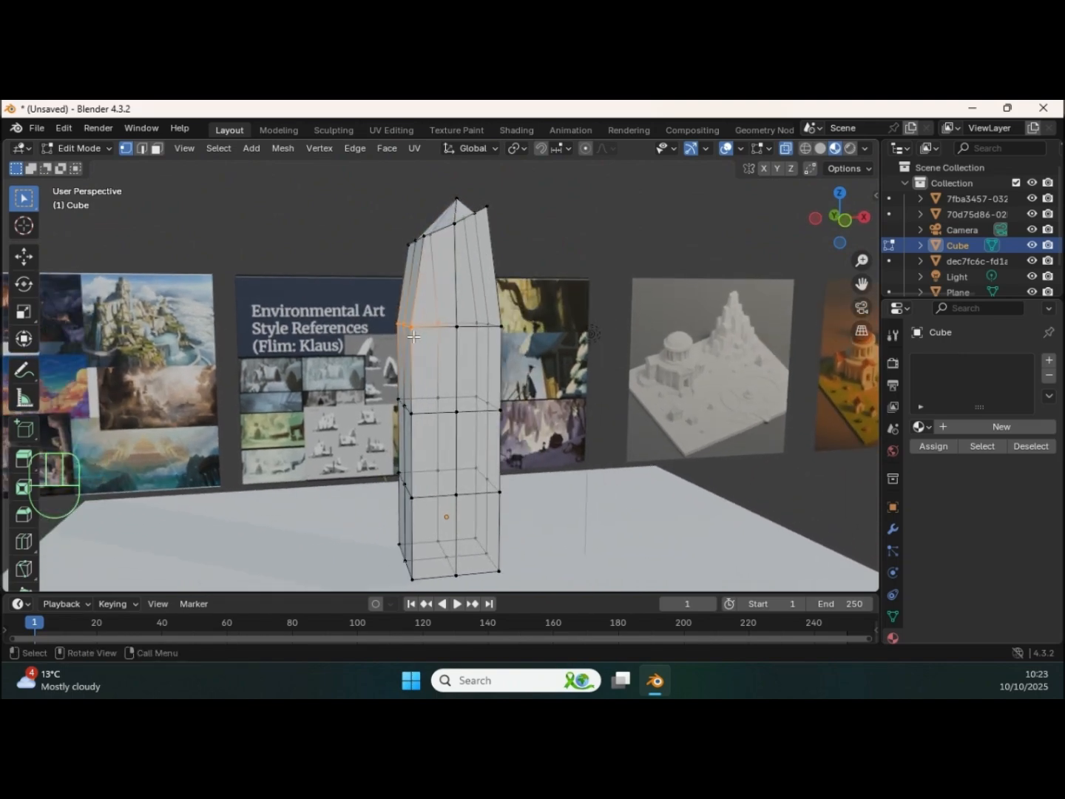
pyautogui.press('g')
pyautogui.click(423, 337)
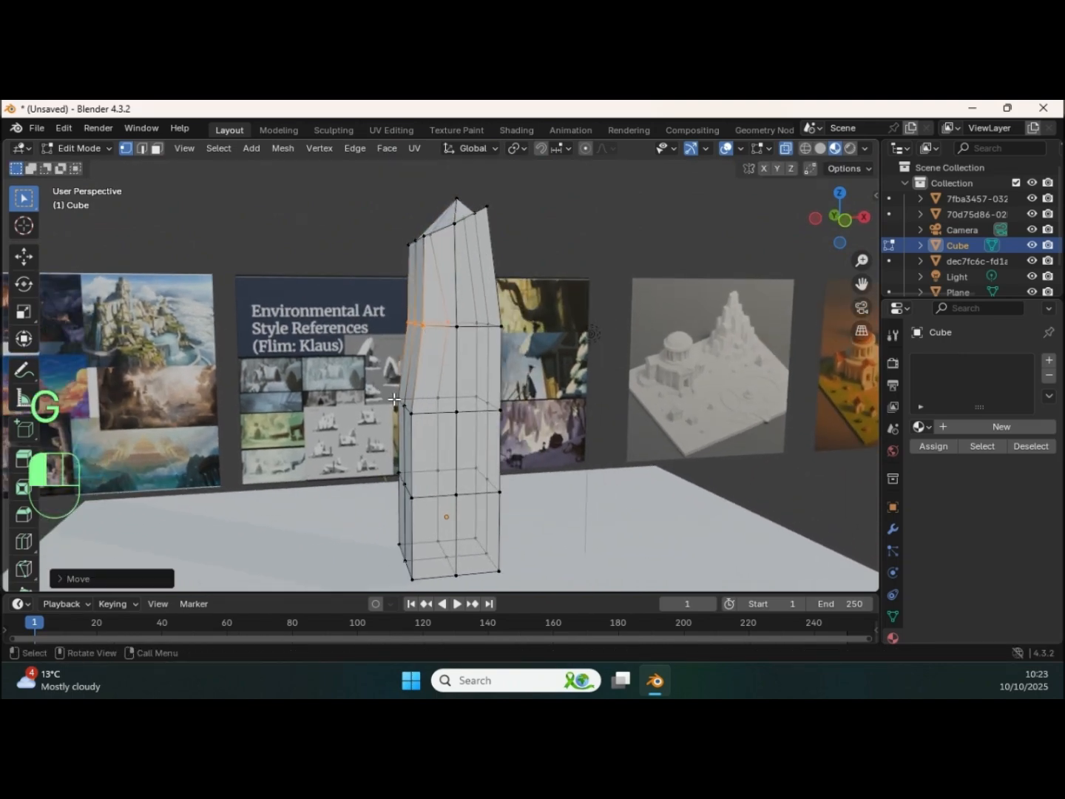
# Step: Move the -X side vertices of the two lower loops and the base outward so the pillar flares downward
pyautogui.press('g')
pyautogui.press('g')
pyautogui.click(419, 439)
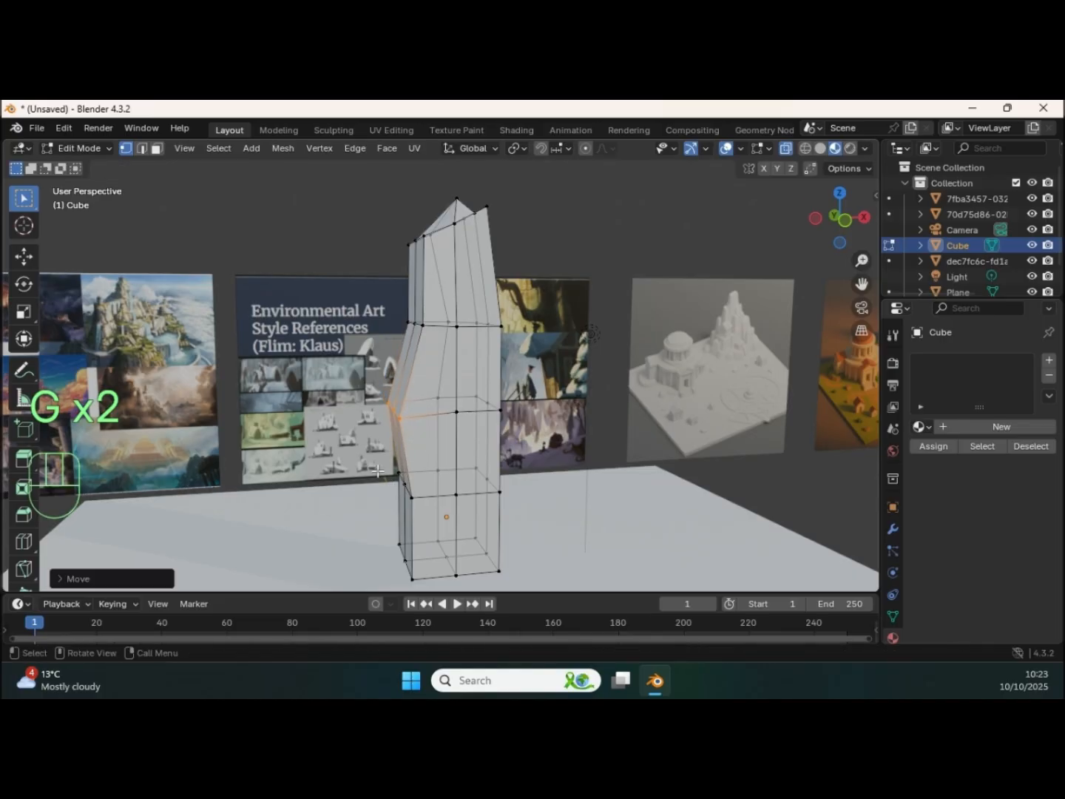
pyautogui.press('g')
pyautogui.click(412, 505)
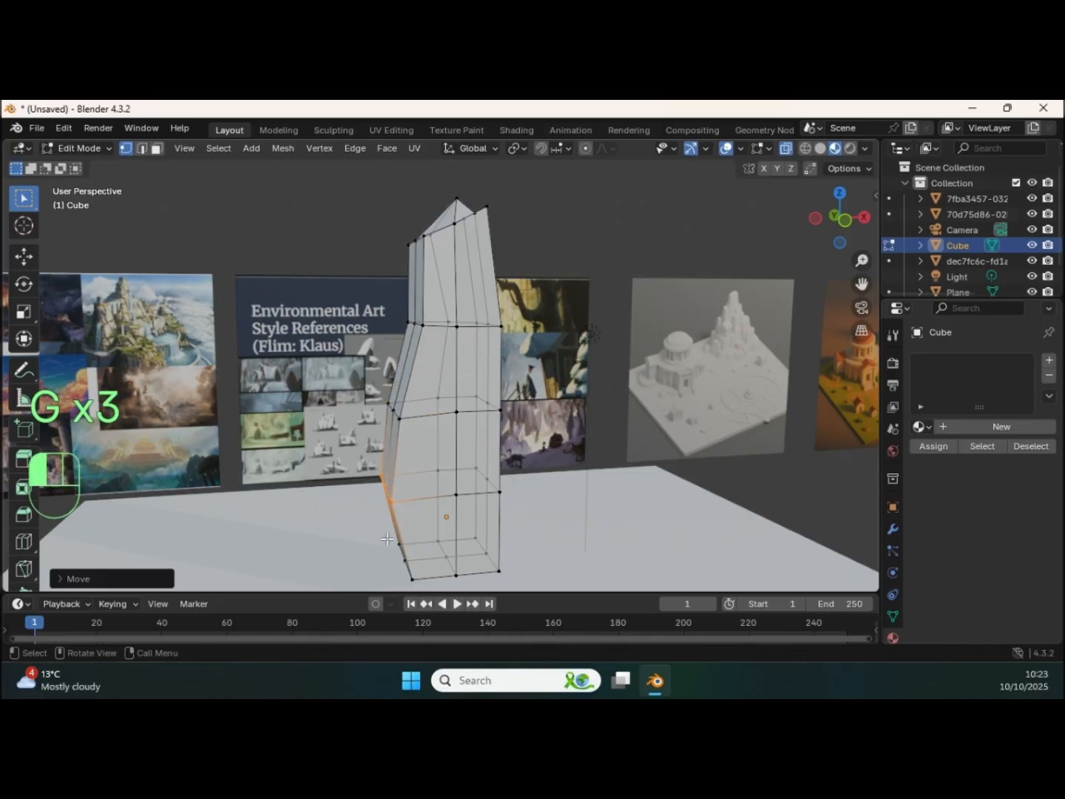
pyautogui.moveTo(423, 593); pyautogui.dragTo(423, 595)
pyautogui.press('g')
pyautogui.click(399, 569)
pyautogui.moveTo(447, 469); pyautogui.dragTo(457, 418, button='middle')
pyautogui.keyDown('shift'); pyautogui.moveTo(457, 418); pyautogui.dragTo(448, 443, button='middle'); pyautogui.keyUp('shift')
pyautogui.moveTo(448, 443); pyautogui.dragTo(451, 351, button='middle')
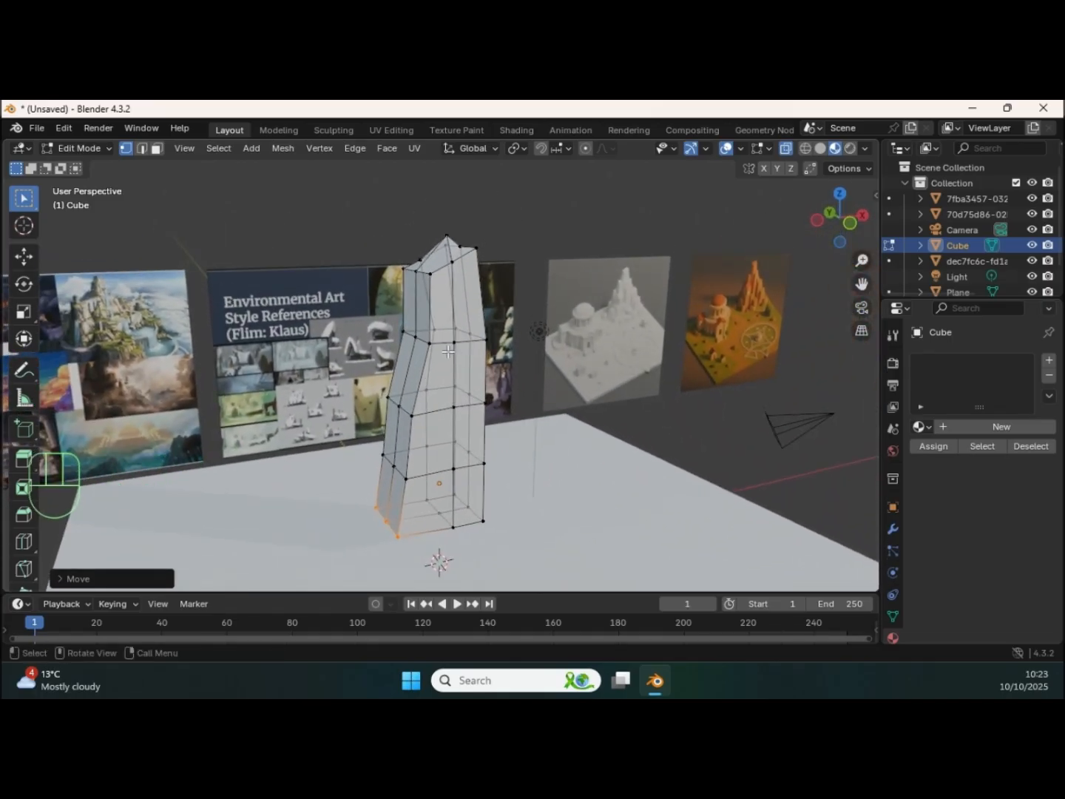
# Step: Select the whole pillar mesh and soften its shape with the Smooth tool
pyautogui.press('a')
pyautogui.scroll(-6, 22, 526)
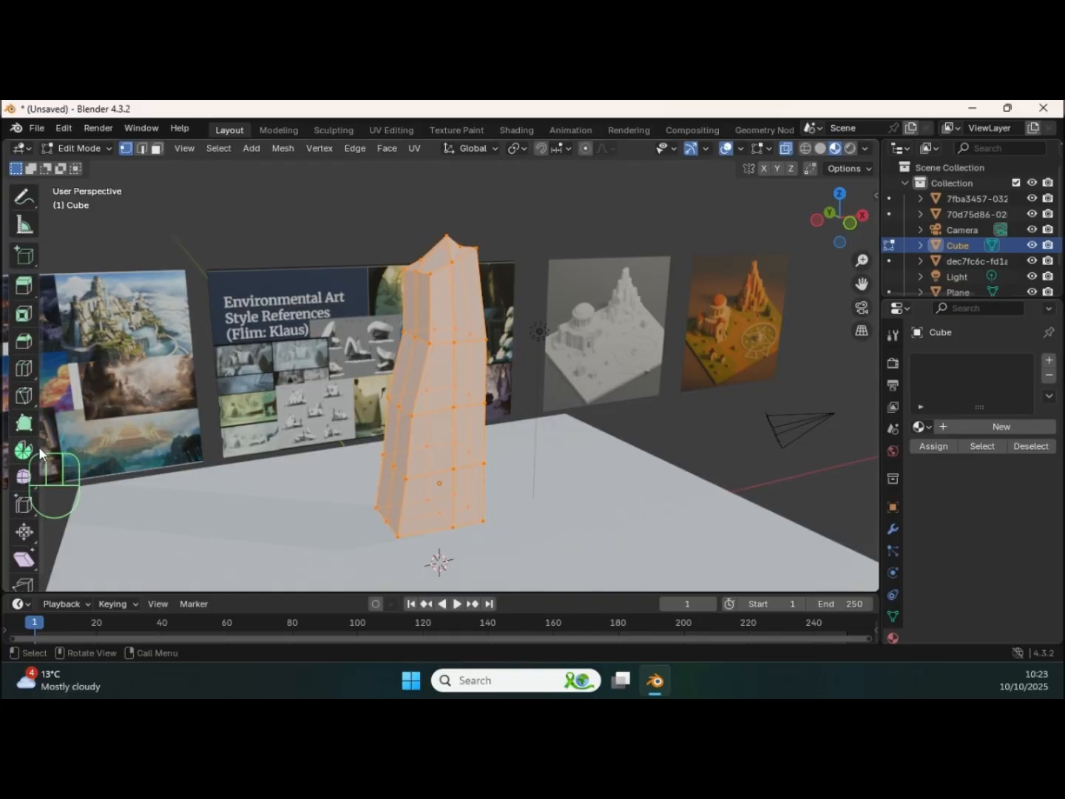
pyautogui.moveTo(453, 412); pyautogui.dragTo(3, 405, button='middle')
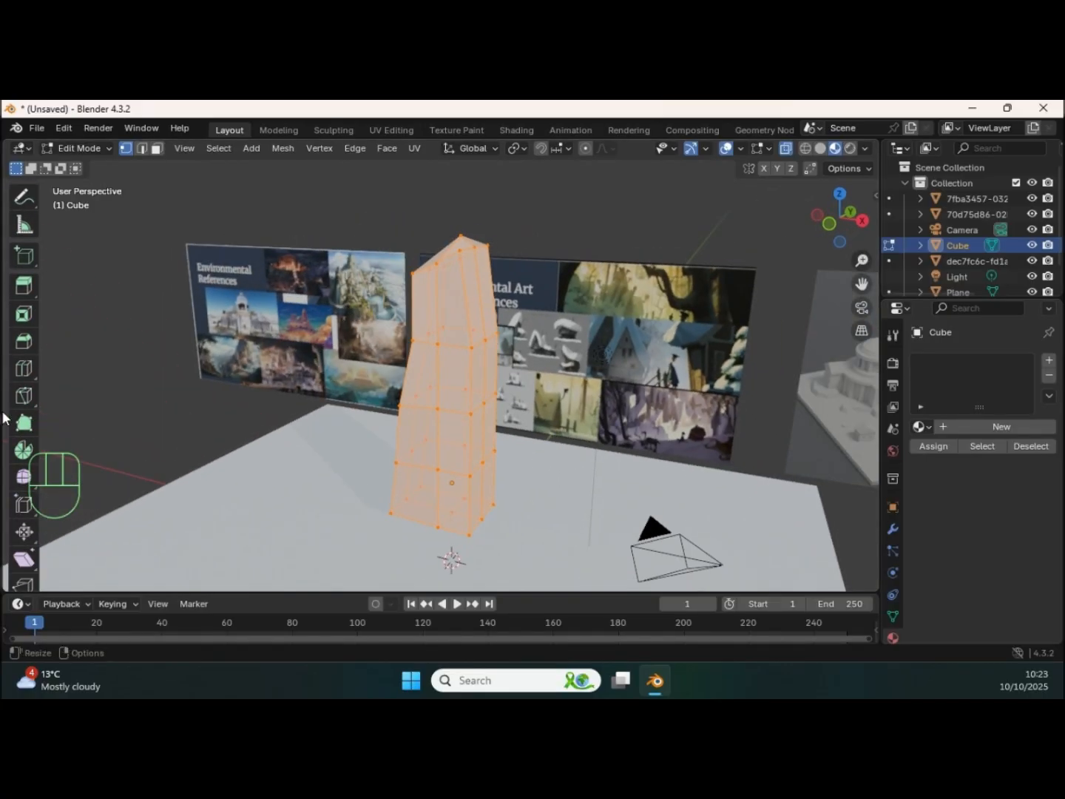
pyautogui.click(24, 480)
pyautogui.moveTo(396, 355); pyautogui.dragTo(584, 398)
pyautogui.moveTo(585, 397); pyautogui.dragTo(432, 352, button='middle')
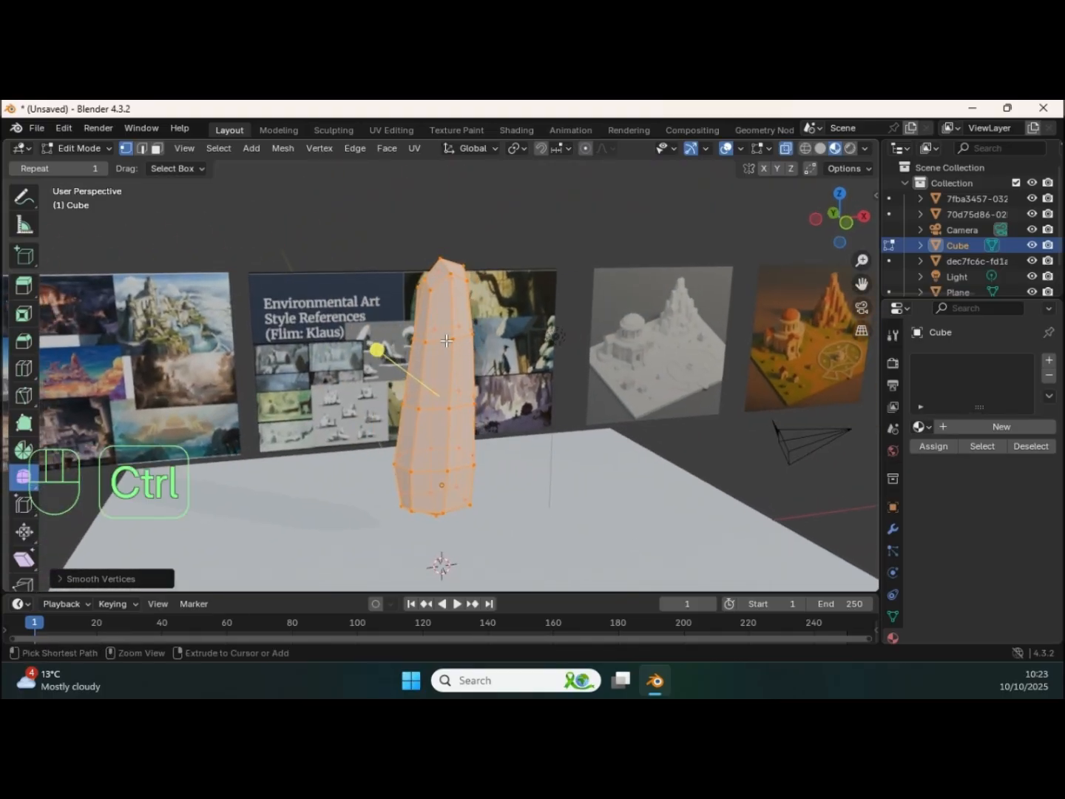
# Step: Switch the pillar to Sculpt Mode and choose the Grab brush with a 69 px radius
pyautogui.hotkey('ctrl', 'Tab')
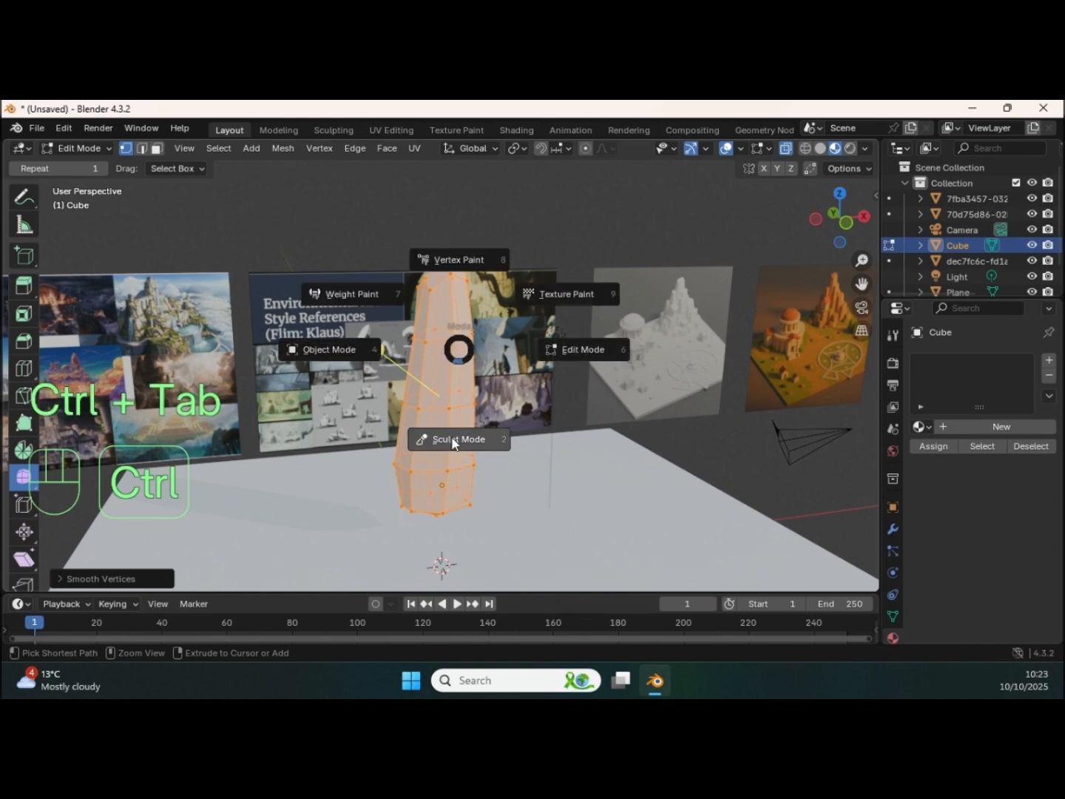
pyautogui.click(455, 440)
pyautogui.moveTo(459, 433)
pyautogui.mouseDown(button='middle')
pyautogui.moveTo(480, 355)
pyautogui.moveTo(477, 310)
pyautogui.mouseUp(button='middle')
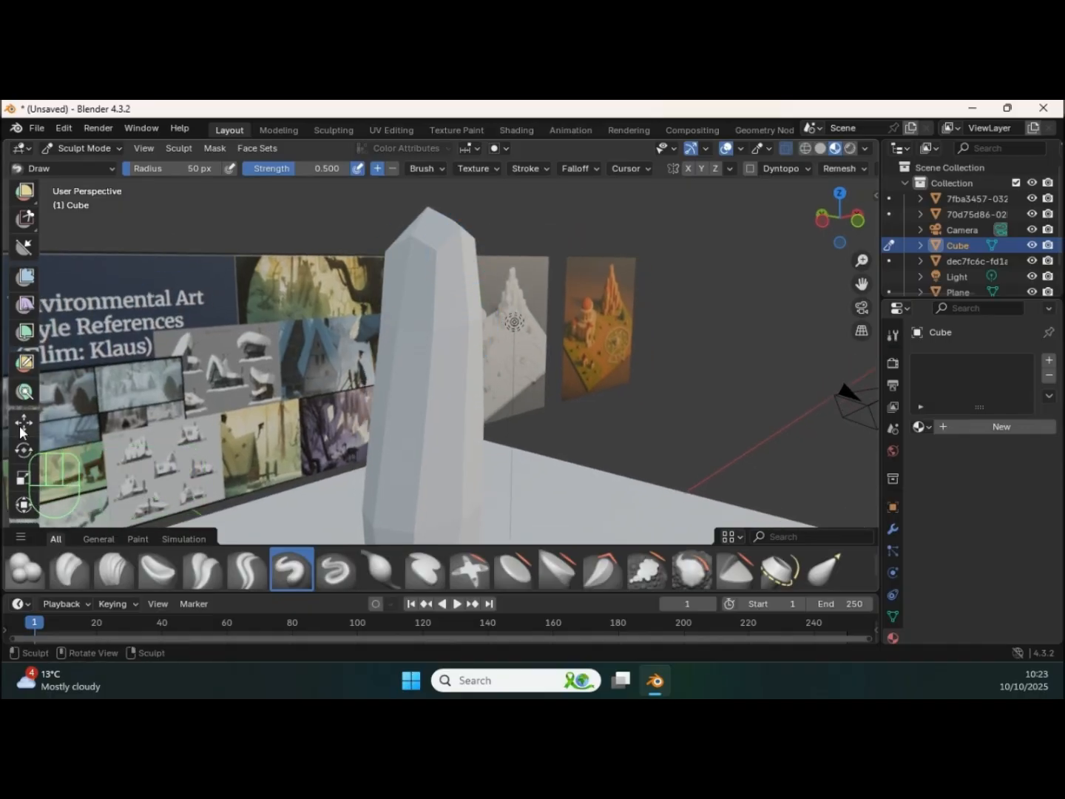
pyautogui.scroll(-2, 23, 431)
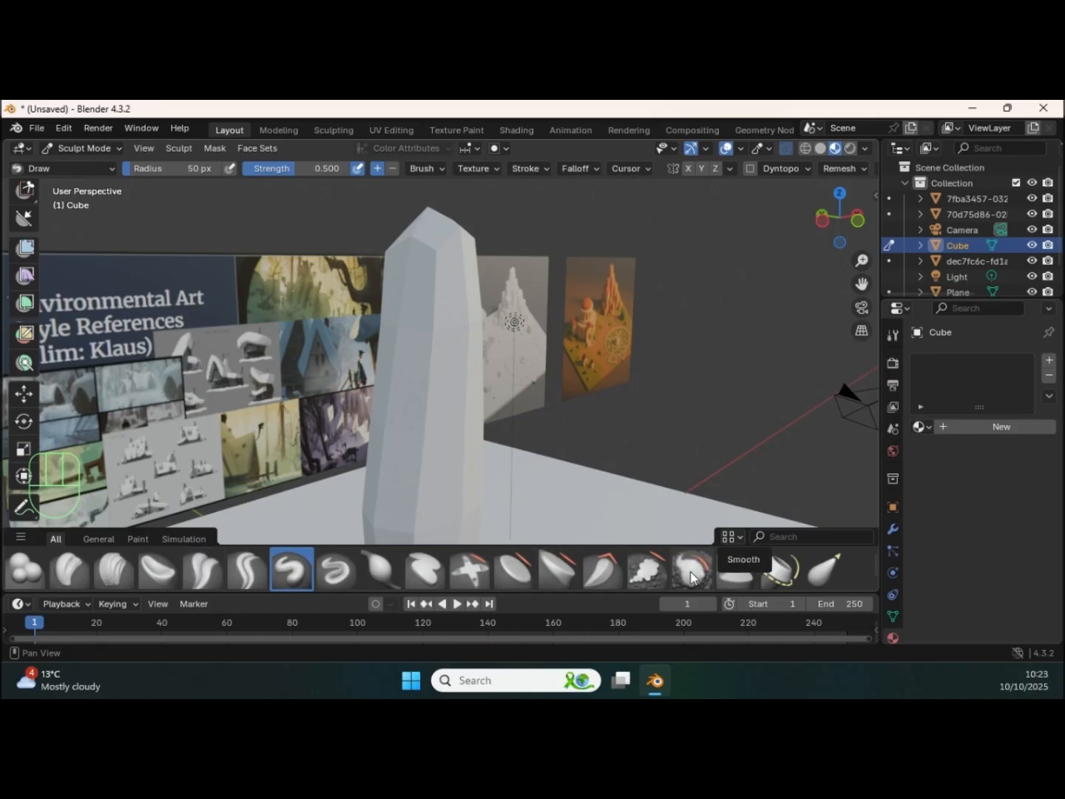
pyautogui.scroll(-2, 808, 577)
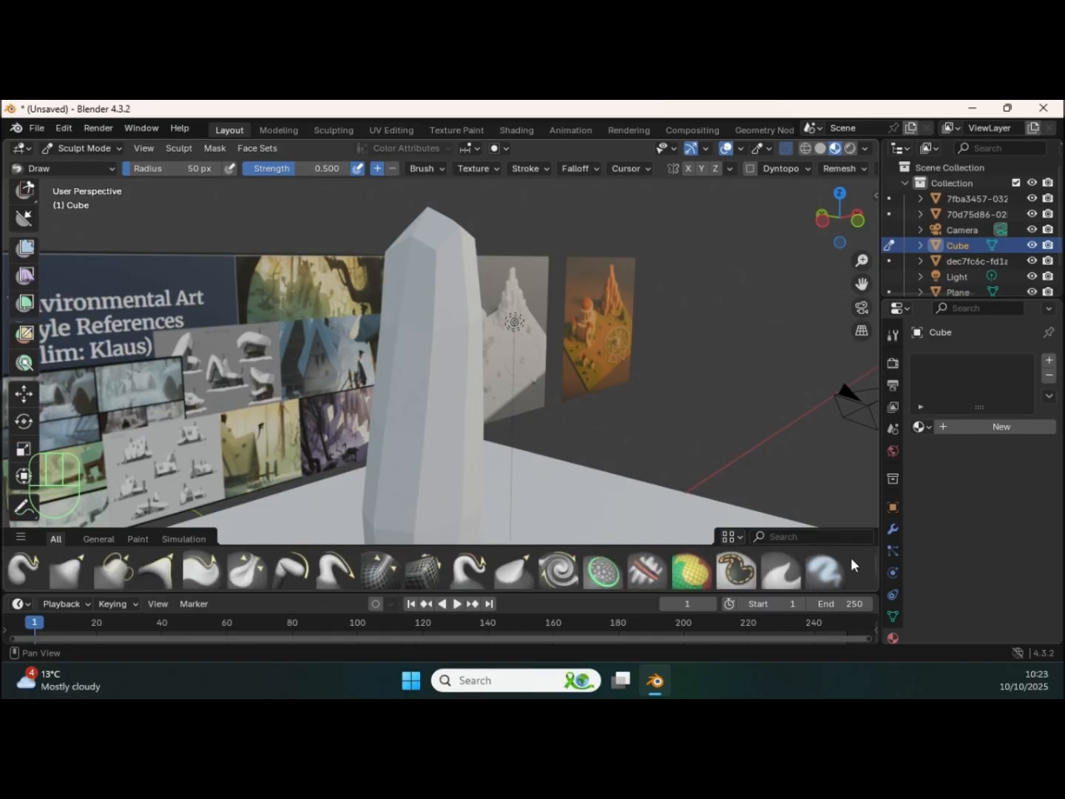
pyautogui.click(70, 570)
pyautogui.press('f')
pyautogui.click(454, 269)
# Step: Sculpt the pillar with the Grab brush, reshaping its upper sides and pulling its lower -X side outward
pyautogui.moveTo(454, 268)
pyautogui.mouseDown(button='middle')
pyautogui.moveTo(477, 279)
pyautogui.moveTo(469, 268)
pyautogui.mouseUp(button='middle')
pyautogui.keyDown('shift'); pyautogui.moveTo(469, 268); pyautogui.dragTo(492, 310, button='middle'); pyautogui.keyUp('shift')
pyautogui.moveTo(491, 290); pyautogui.dragTo(456, 310)
pyautogui.moveTo(457, 378)
pyautogui.keyDown('shift'); pyautogui.mouseDown(button='middle')
pyautogui.moveTo(429, 308)
pyautogui.moveTo(383, 310)
pyautogui.mouseUp(button='middle'); pyautogui.keyUp('shift')
pyautogui.moveTo(381, 500); pyautogui.dragTo(343, 508)
pyautogui.moveTo(375, 504)
pyautogui.mouseDown()
pyautogui.moveTo(343, 499)
pyautogui.moveTo(347, 471)
pyautogui.mouseUp()
pyautogui.moveTo(451, 456)
pyautogui.keyDown('shift'); pyautogui.mouseDown(button='middle')
pyautogui.moveTo(397, 443)
pyautogui.moveTo(451, 321)
pyautogui.mouseUp(button='middle'); pyautogui.keyUp('shift')
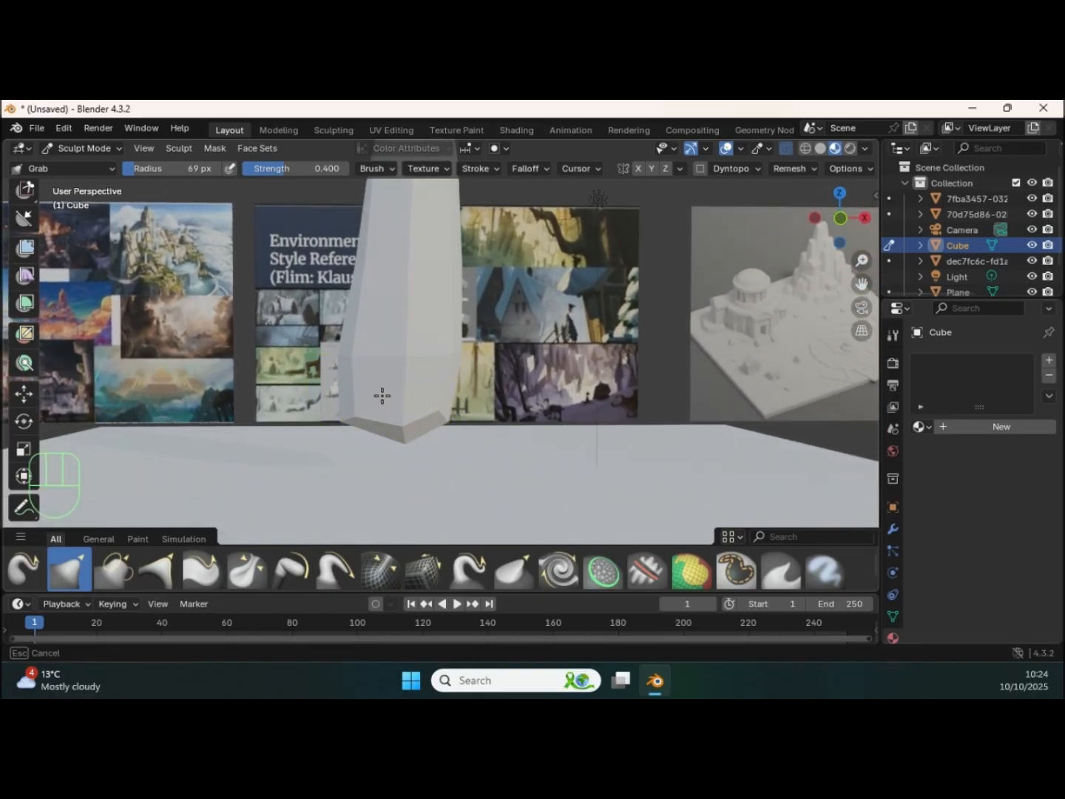
# Step: Widen the pillar's base and refine its tapered body from several sides with the Grab brush
pyautogui.moveTo(347, 388)
pyautogui.mouseDown(button='middle')
pyautogui.moveTo(332, 423)
pyautogui.moveTo(514, 431)
pyautogui.mouseUp(button='middle')
pyautogui.moveTo(415, 397); pyautogui.dragTo(406, 398)
pyautogui.moveTo(406, 341); pyautogui.dragTo(422, 265)
pyautogui.moveTo(474, 310); pyautogui.dragTo(355, 383, button='middle')
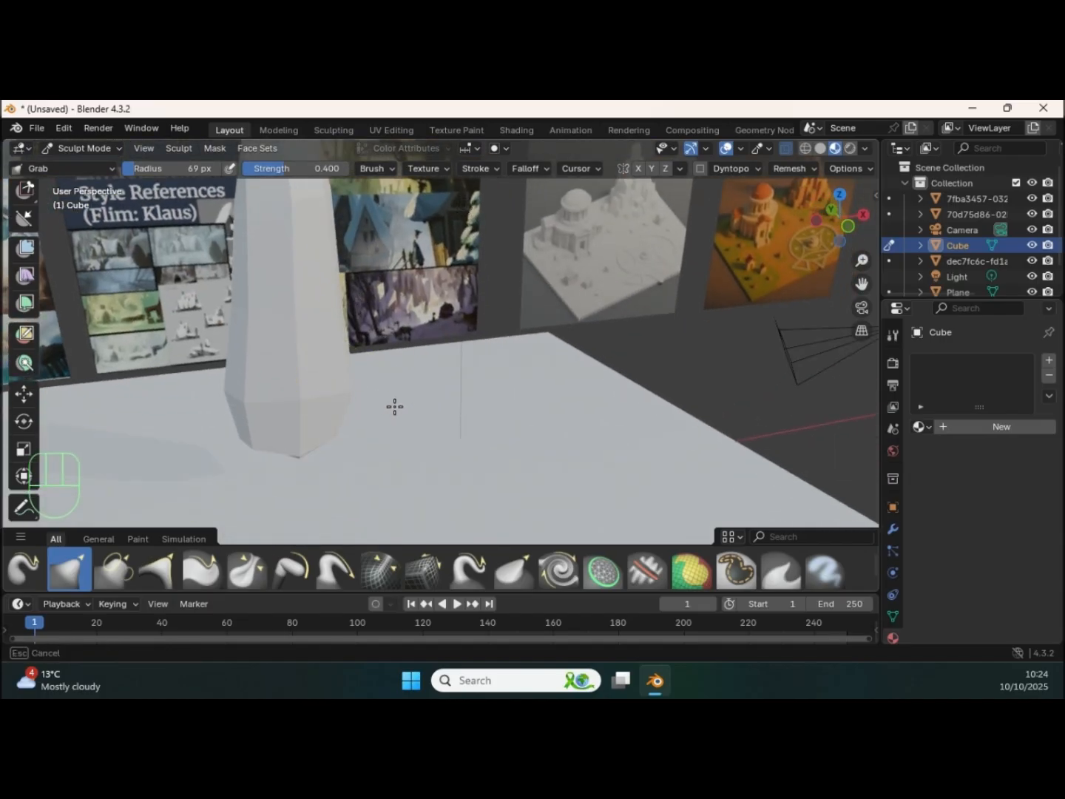
pyautogui.keyDown('shift'); pyautogui.moveTo(332, 316); pyautogui.dragTo(396, 391, button='middle'); pyautogui.keyUp('shift')
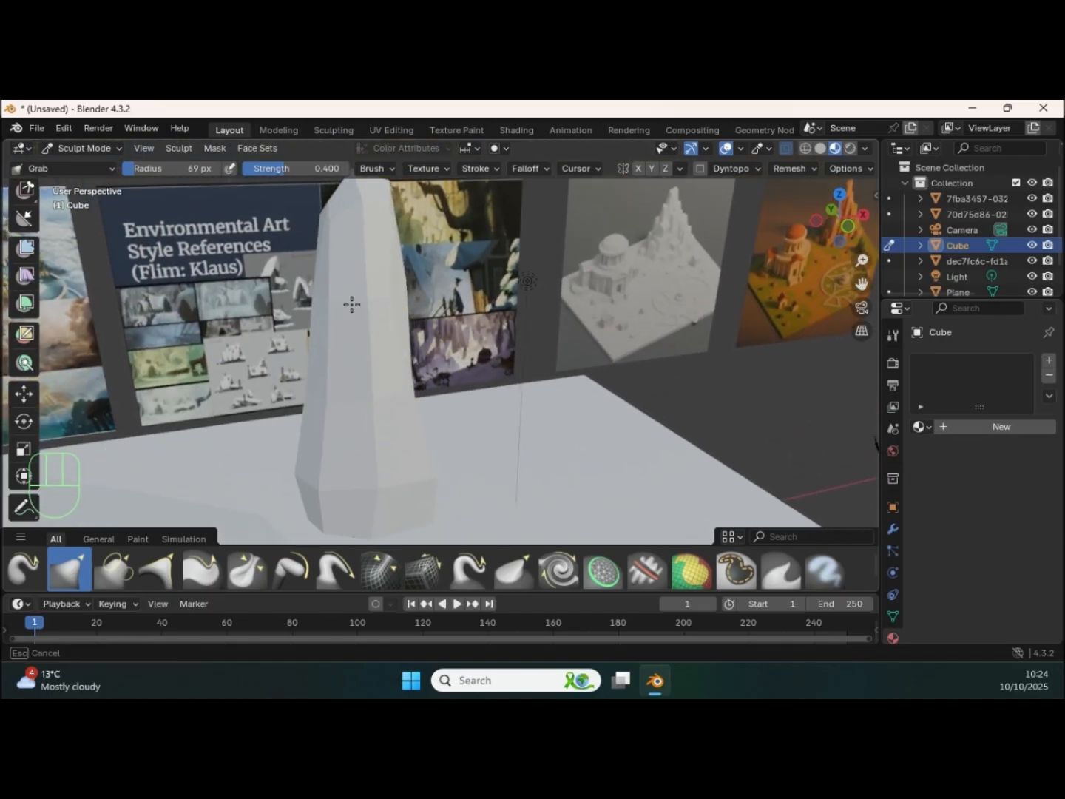
pyautogui.moveTo(371, 256); pyautogui.dragTo(488, 233, button='middle')
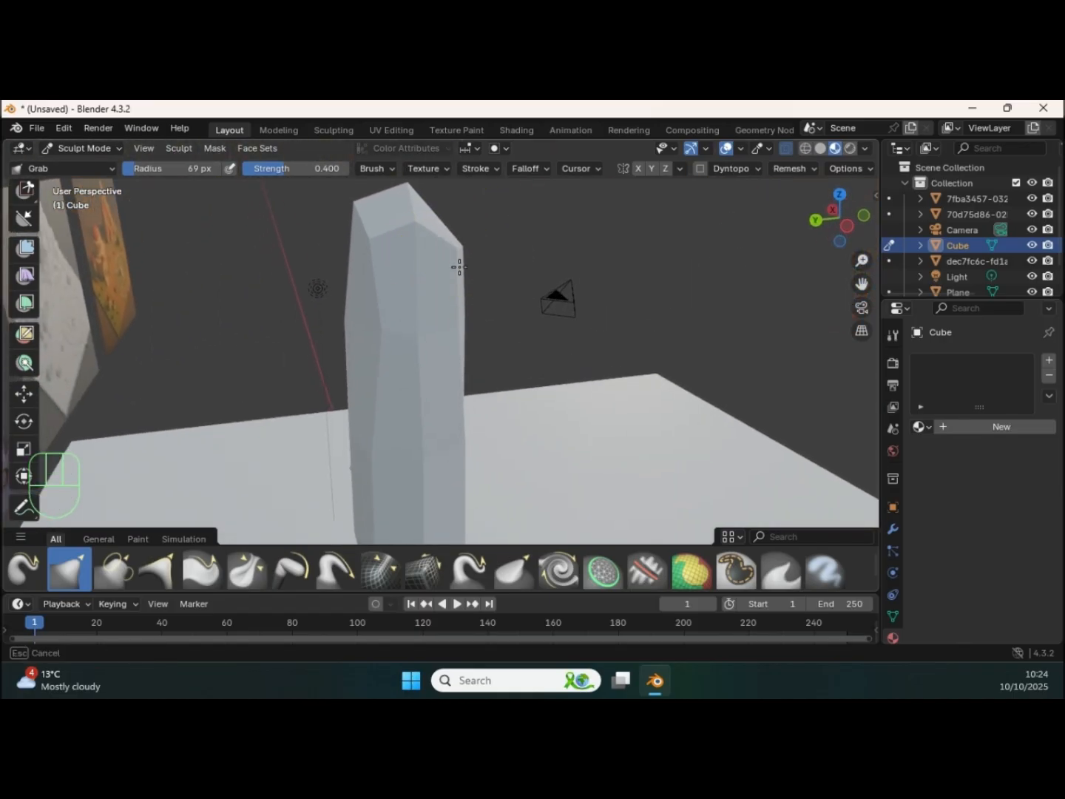
pyautogui.moveTo(352, 316); pyautogui.dragTo(394, 296, button='middle')
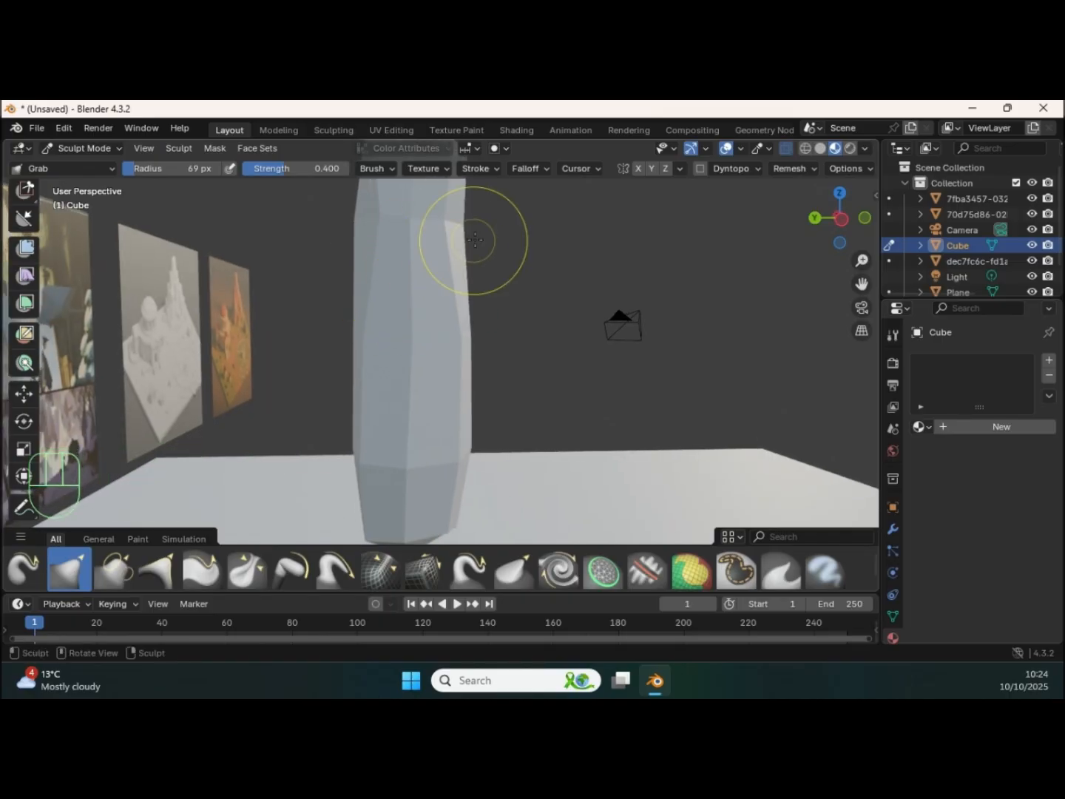
pyautogui.moveTo(485, 292)
pyautogui.mouseDown(button='middle')
pyautogui.moveTo(486, 345)
pyautogui.moveTo(543, 350)
pyautogui.moveTo(350, 352)
pyautogui.moveTo(290, 381)
pyautogui.moveTo(330, 397)
pyautogui.moveTo(402, 380)
pyautogui.moveTo(349, 352)
pyautogui.moveTo(450, 331)
pyautogui.moveTo(415, 340)
pyautogui.mouseUp(button='middle')
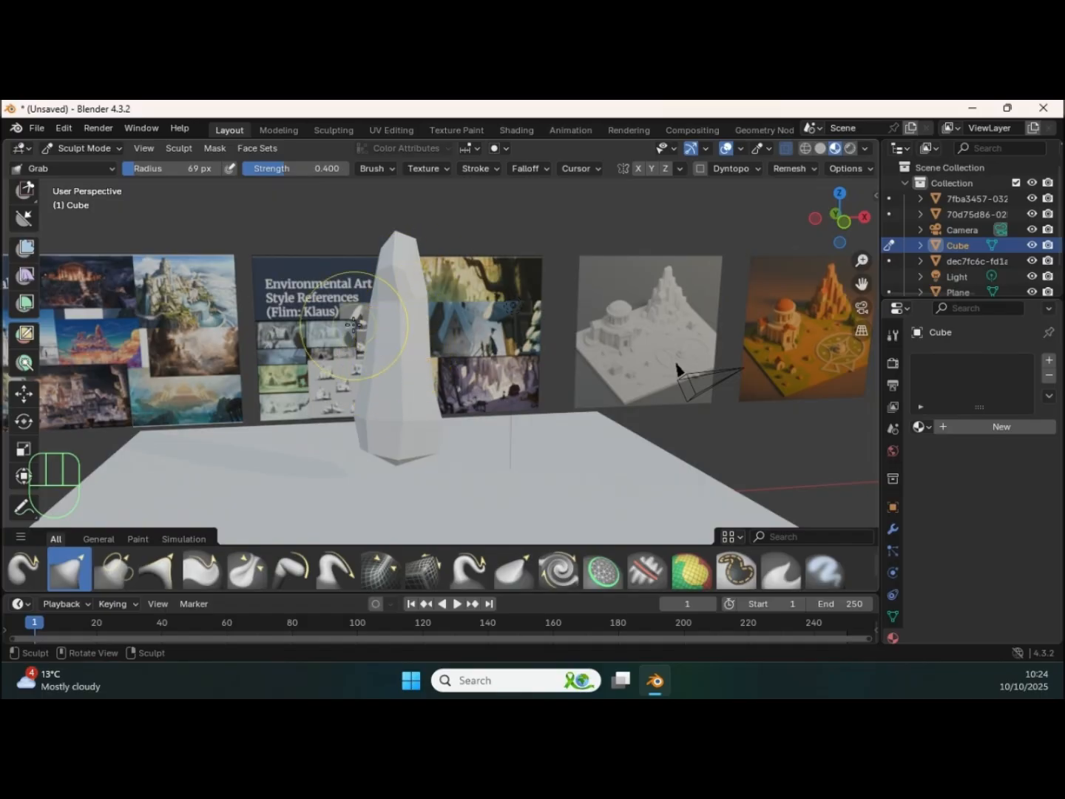
# Step: Return to Object Mode and apply smooth shading to the pillar
pyautogui.hotkey('ctrl', 'Tab')
pyautogui.click(239, 339)
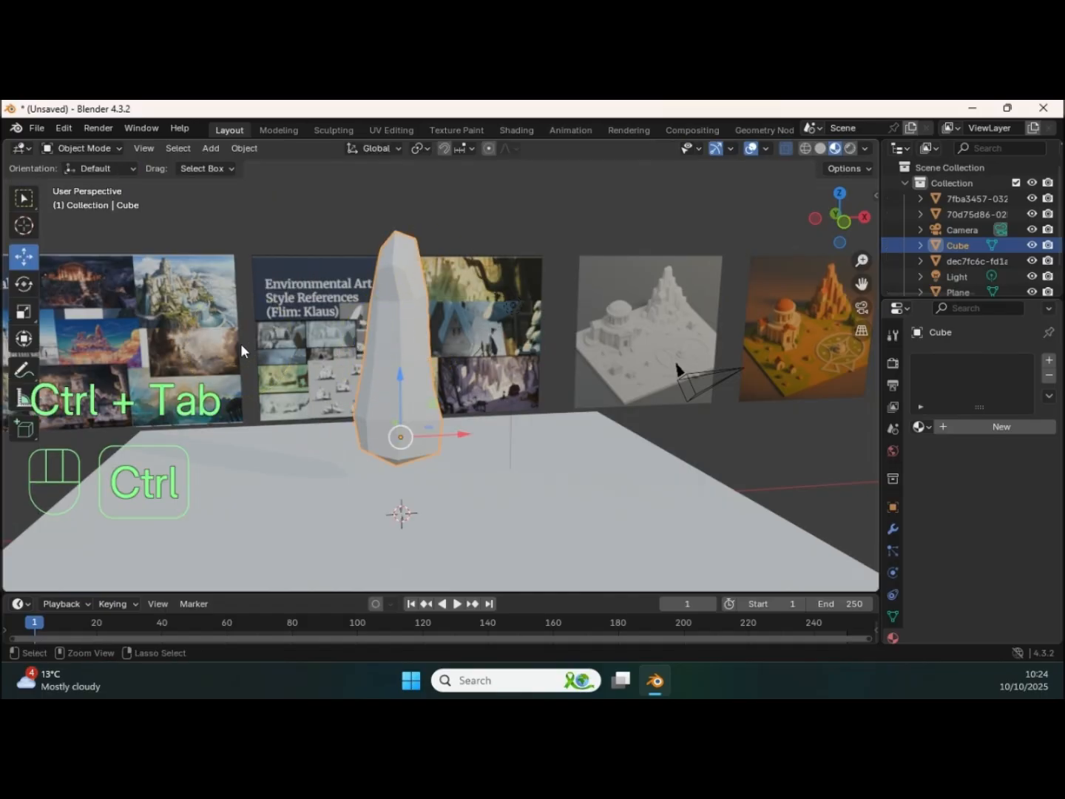
pyautogui.moveTo(394, 349); pyautogui.dragTo(487, 386, button='middle')
pyautogui.rightClick(396, 350)
pyautogui.click(332, 351)
# Step: Sink the pillar's base into the ground plane and place a duplicate slightly lower and towards its +X side
pyautogui.moveTo(463, 346); pyautogui.dragTo(475, 426)
pyautogui.keyDown('shift'); pyautogui.moveTo(476, 425); pyautogui.dragTo(439, 402, button='middle'); pyautogui.keyUp('shift')
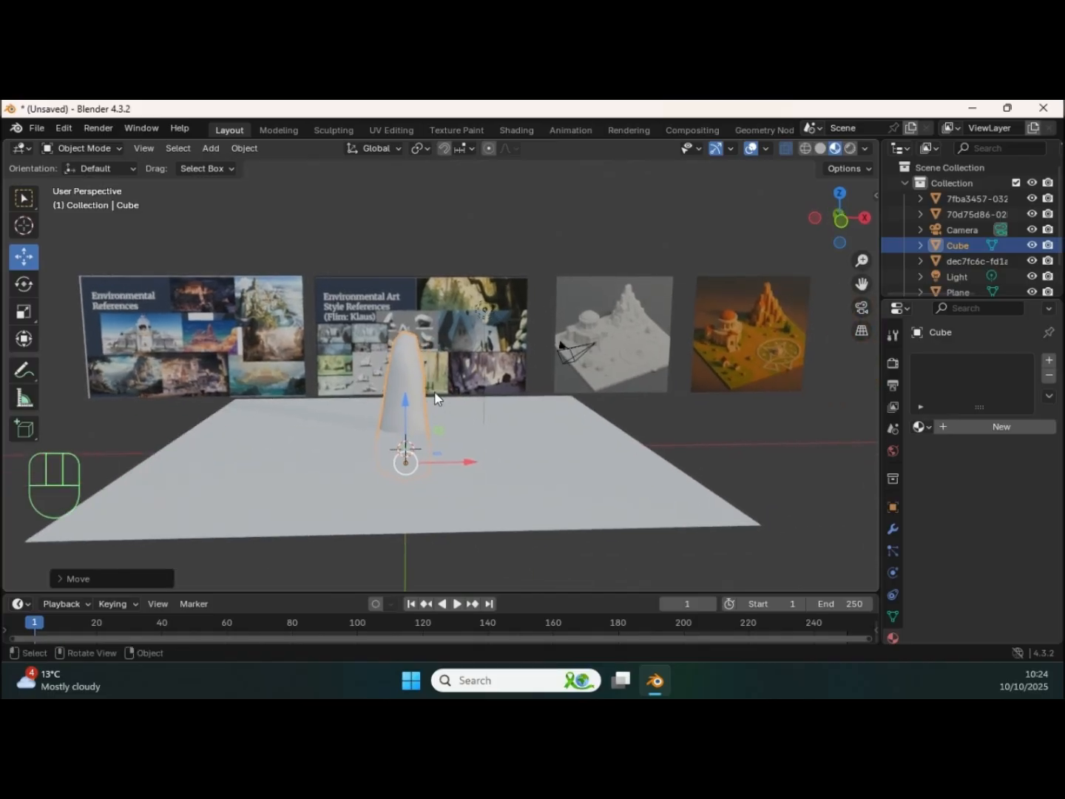
pyautogui.hotkey('shift', 'd')
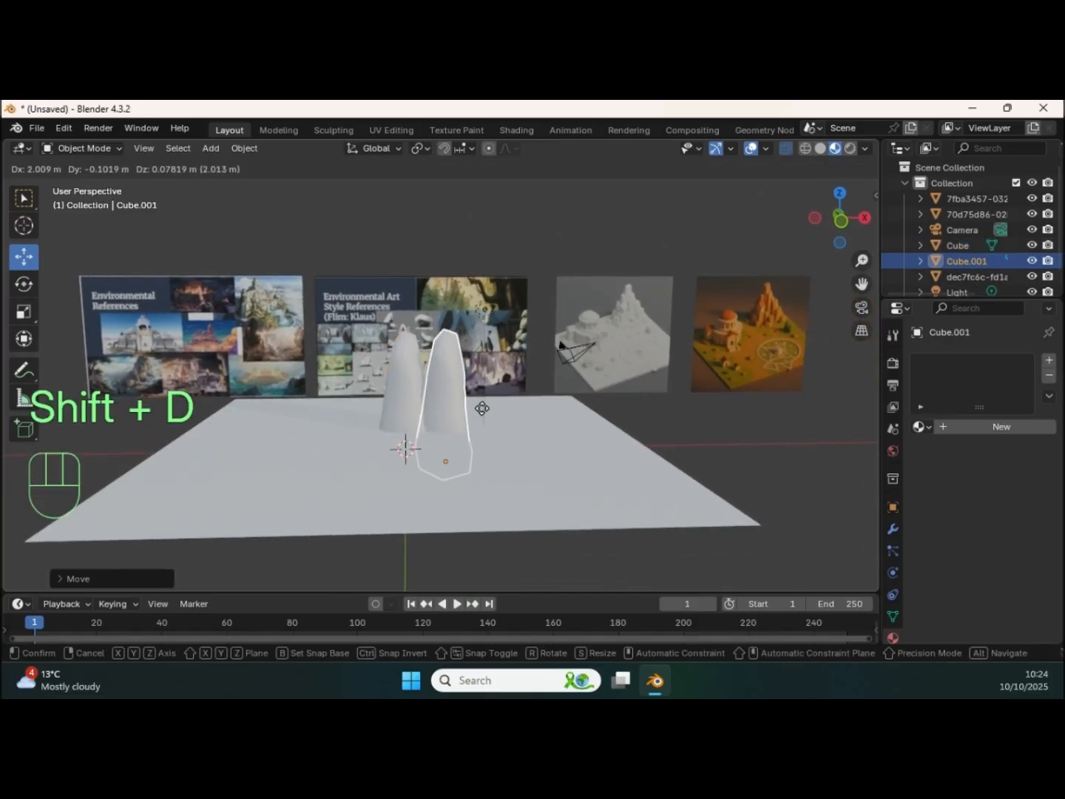
pyautogui.click(455, 443)
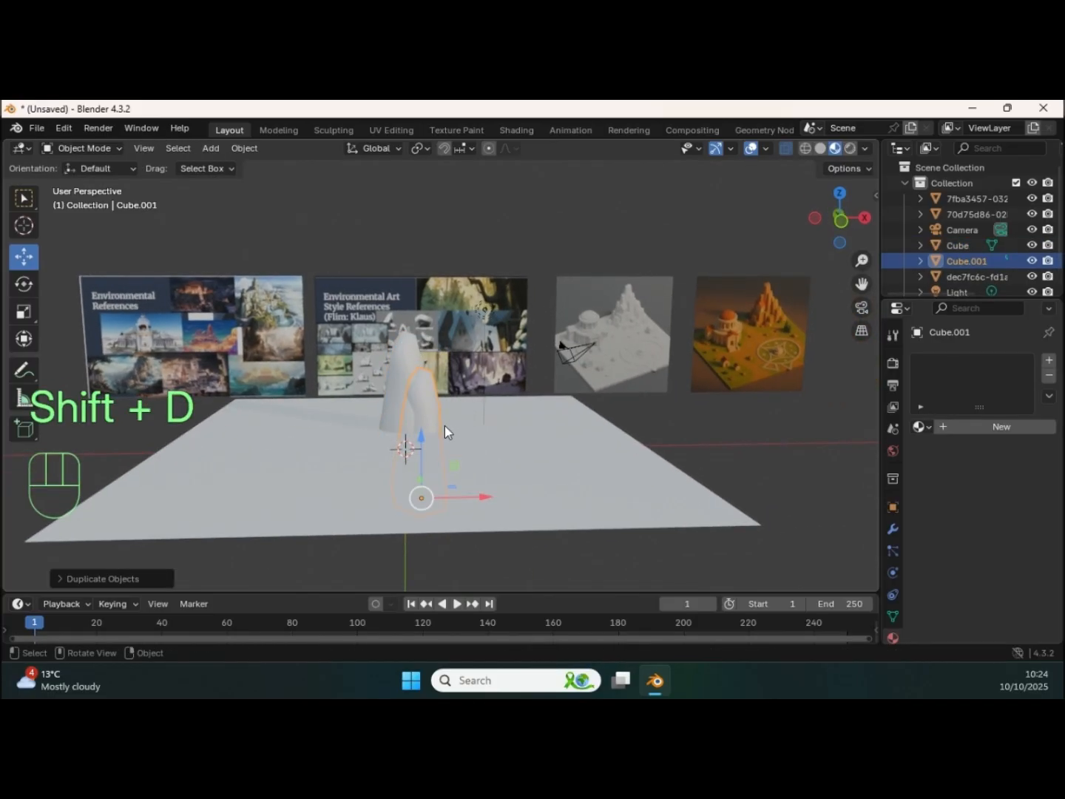
# Step: Shrink the duplicated pillar slightly and place another copy, moved back and raised, on its +X side
pyautogui.press('s')
pyautogui.click(440, 426)
pyautogui.press('shift')
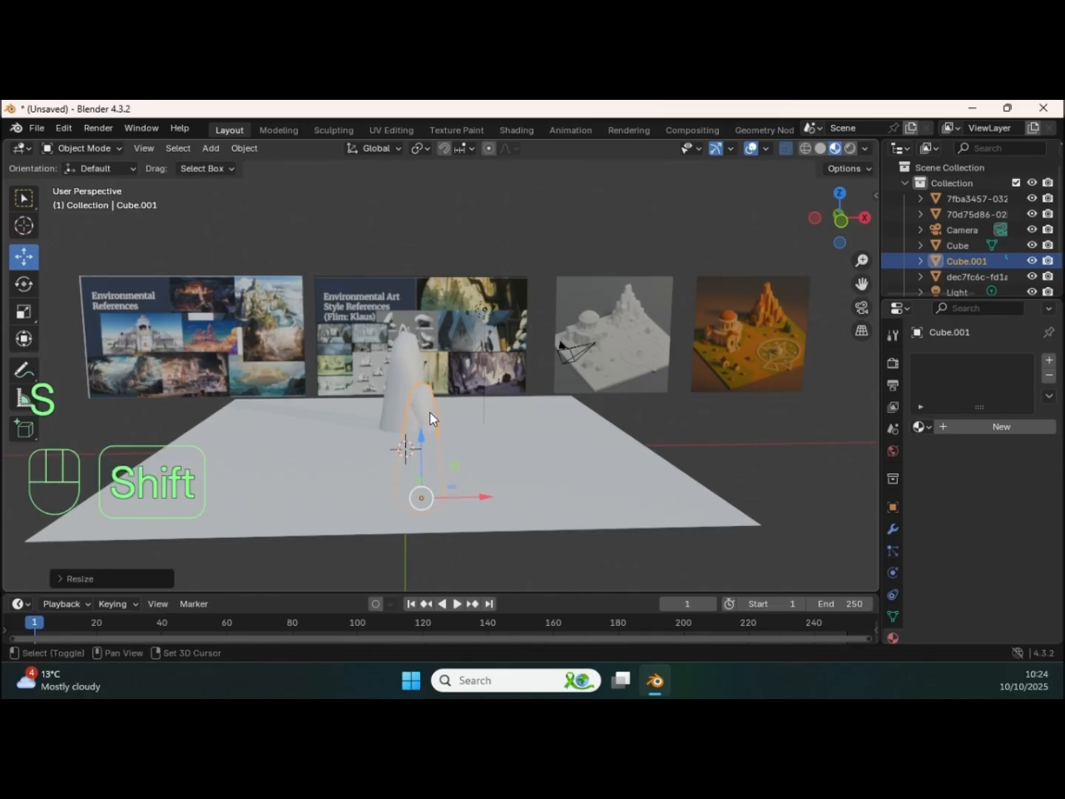
pyautogui.hotkey('shift', 'd')
pyautogui.click(466, 400)
pyautogui.moveTo(471, 394); pyautogui.dragTo(451, 411, button='middle')
pyautogui.moveTo(477, 446); pyautogui.dragTo(500, 437)
pyautogui.moveTo(477, 493); pyautogui.dragTo(460, 449)
pyautogui.moveTo(456, 432); pyautogui.dragTo(447, 385, button='middle')
# Step: Duplicate the pillar in place, enlarge the copy well above the others, and set it behind them towards +X
pyautogui.hotkey('shift', 'd')
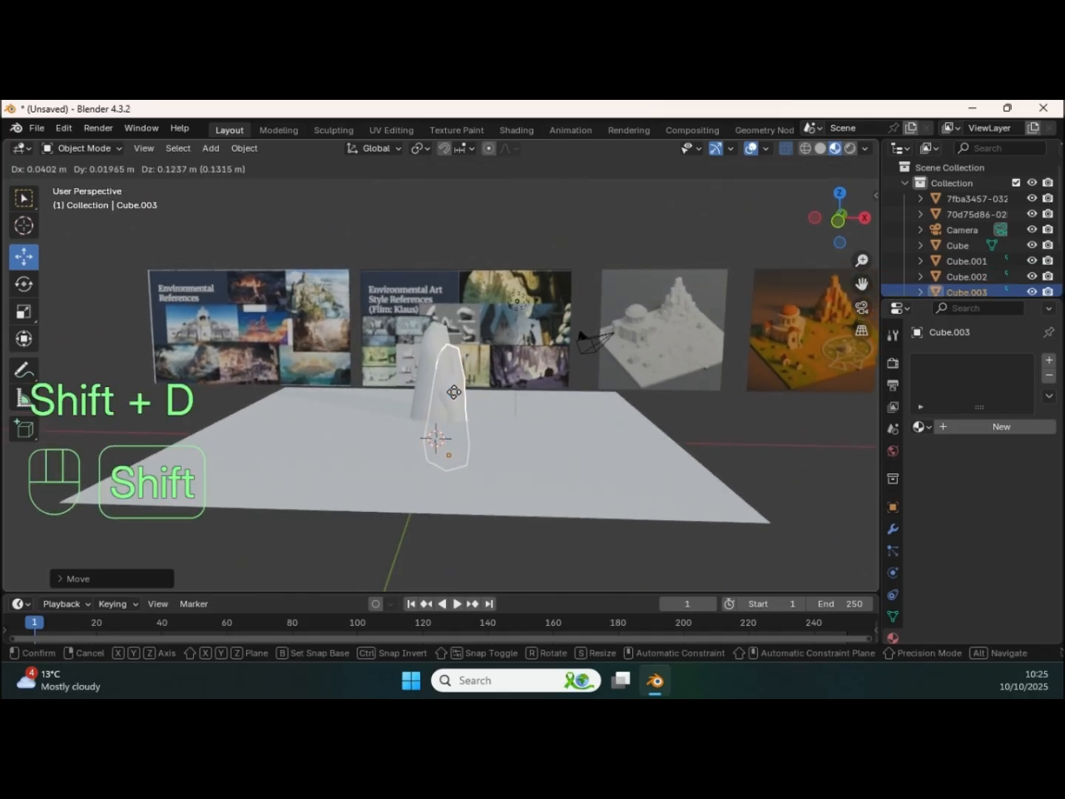
pyautogui.rightClick(458, 390)
pyautogui.press('s')
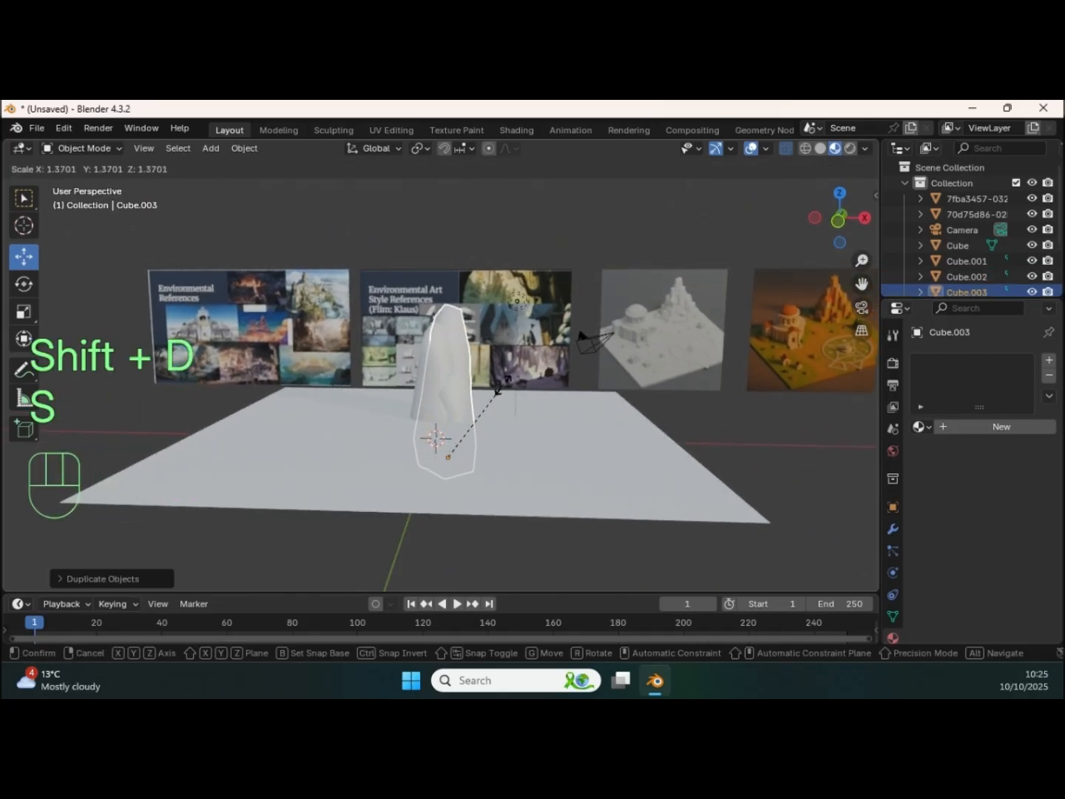
pyautogui.click(539, 380)
pyautogui.moveTo(537, 379); pyautogui.dragTo(460, 451, button='middle')
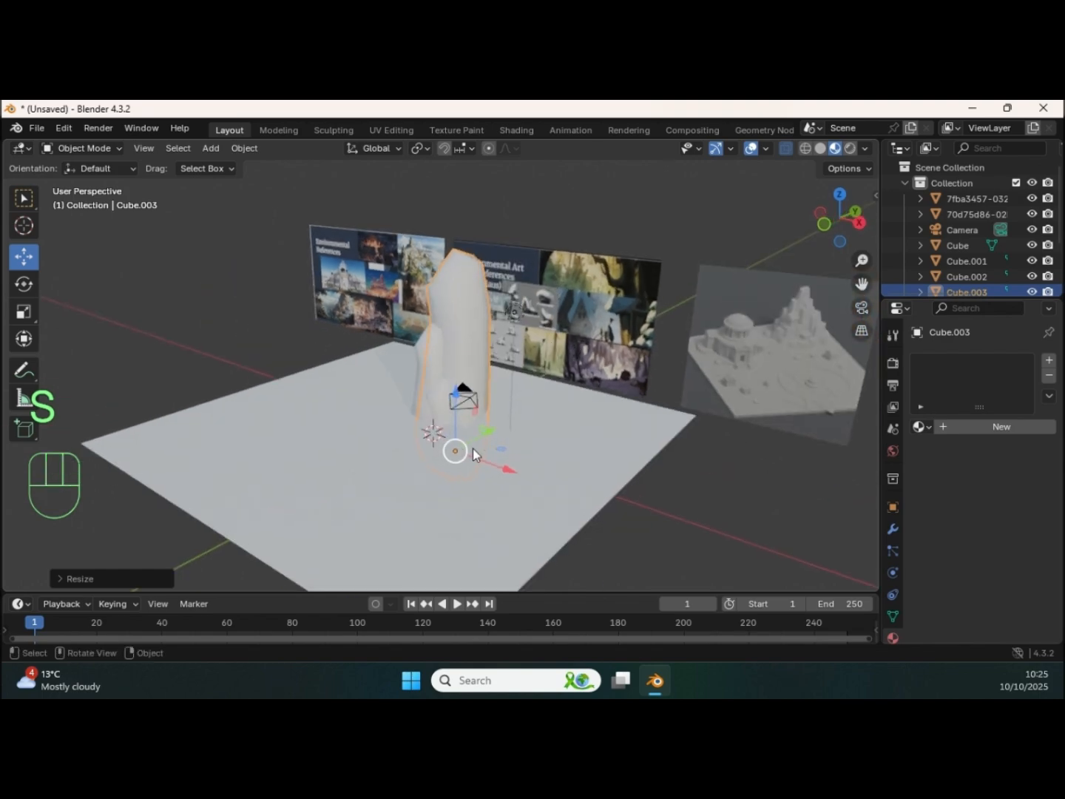
pyautogui.moveTo(495, 427); pyautogui.dragTo(743, 342)
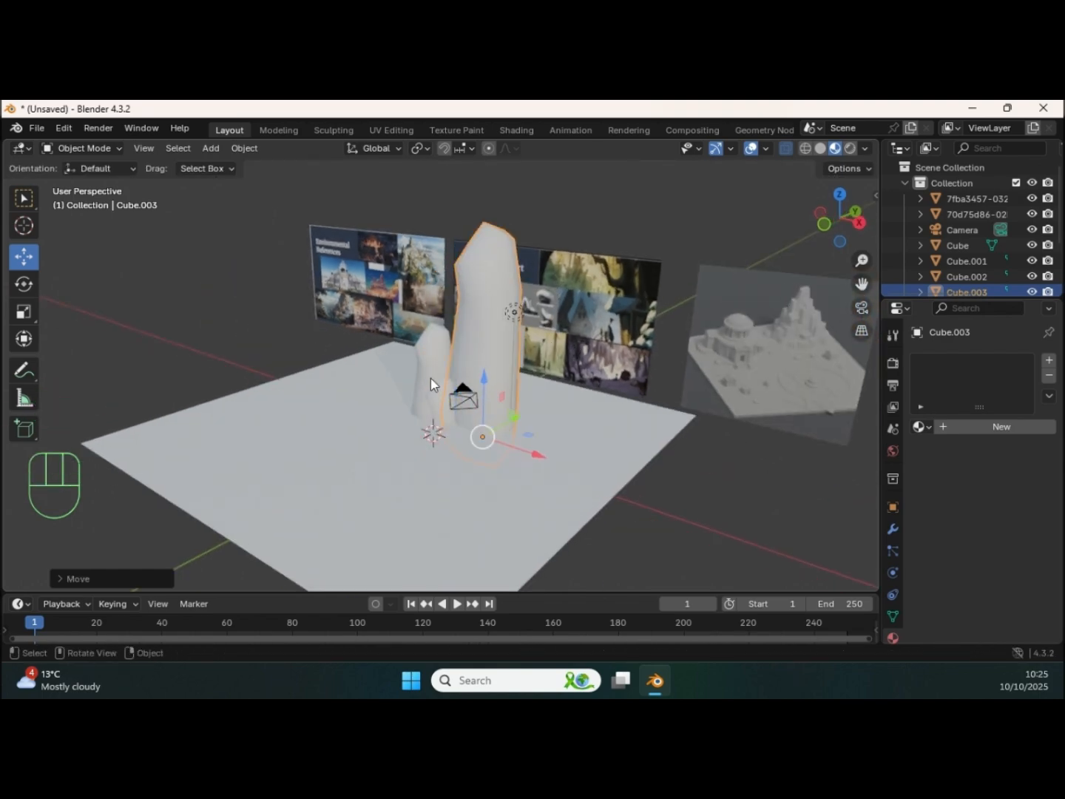
pyautogui.moveTo(509, 423); pyautogui.dragTo(517, 412)
pyautogui.moveTo(517, 413); pyautogui.dragTo(430, 384, button='middle')
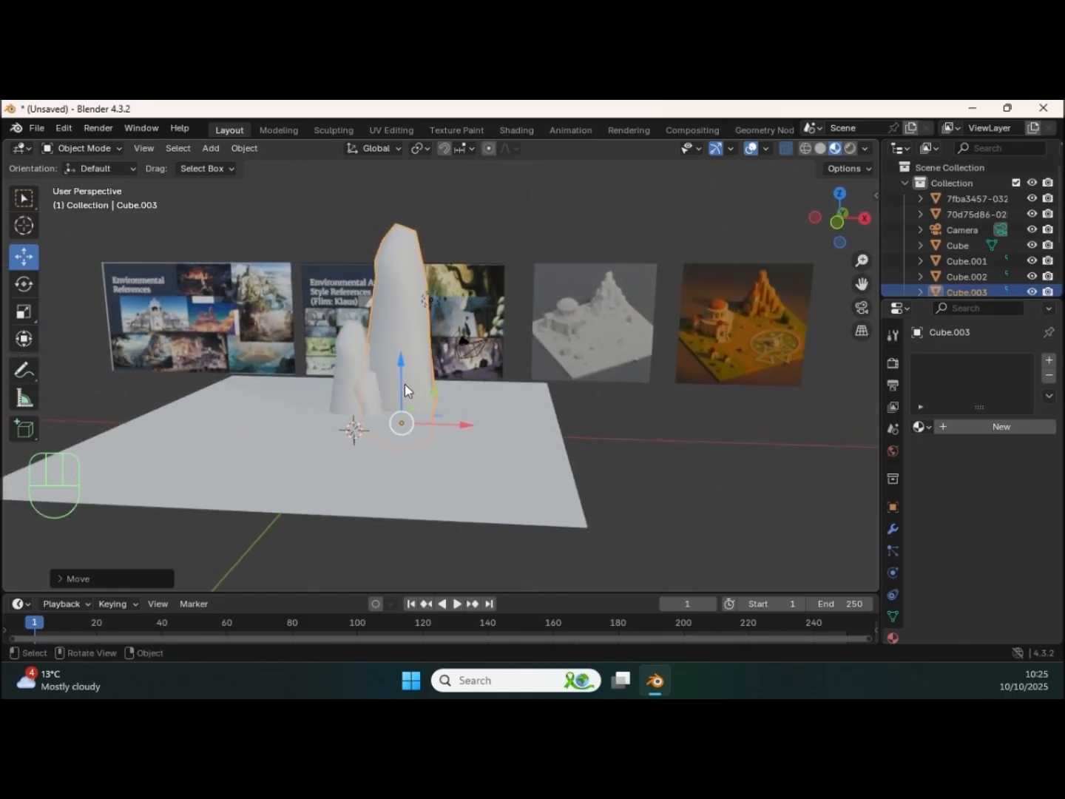
# Step: Duplicate the tallest pillar in place, shrink the copy, and position it against the tall pillar's front face
pyautogui.hotkey('shift', 'd')
pyautogui.rightClick(440, 376)
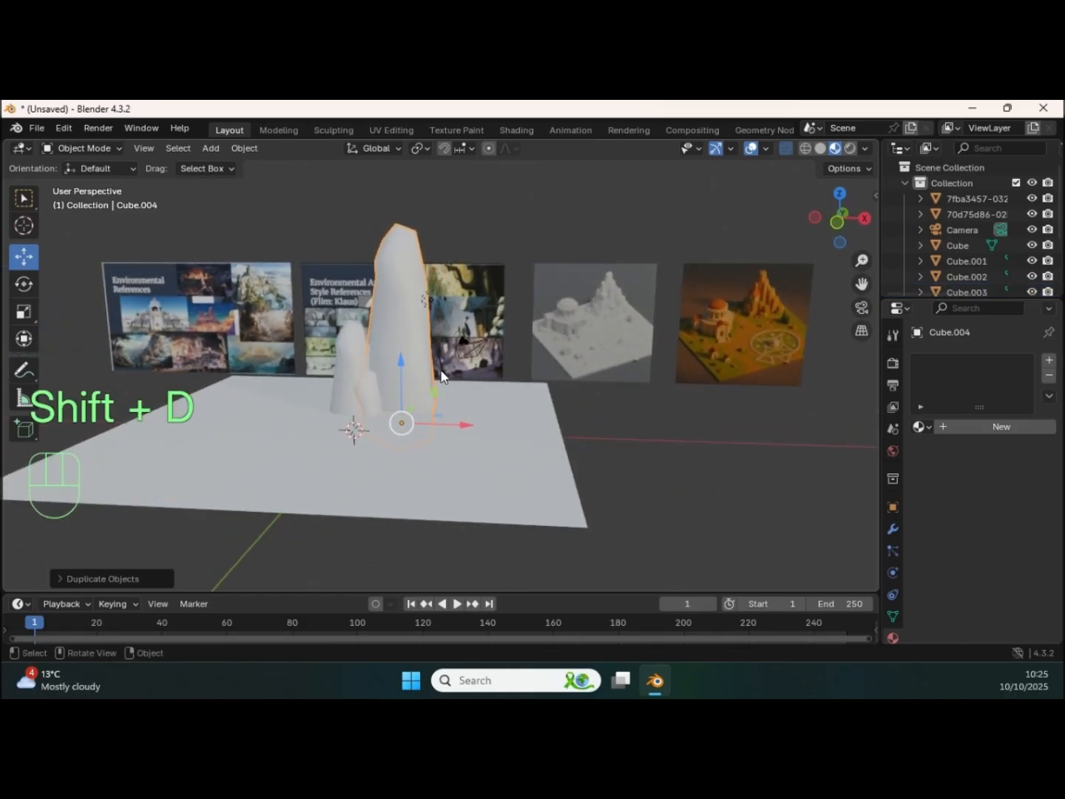
pyautogui.press('d')
pyautogui.press('s')
pyautogui.click(399, 377)
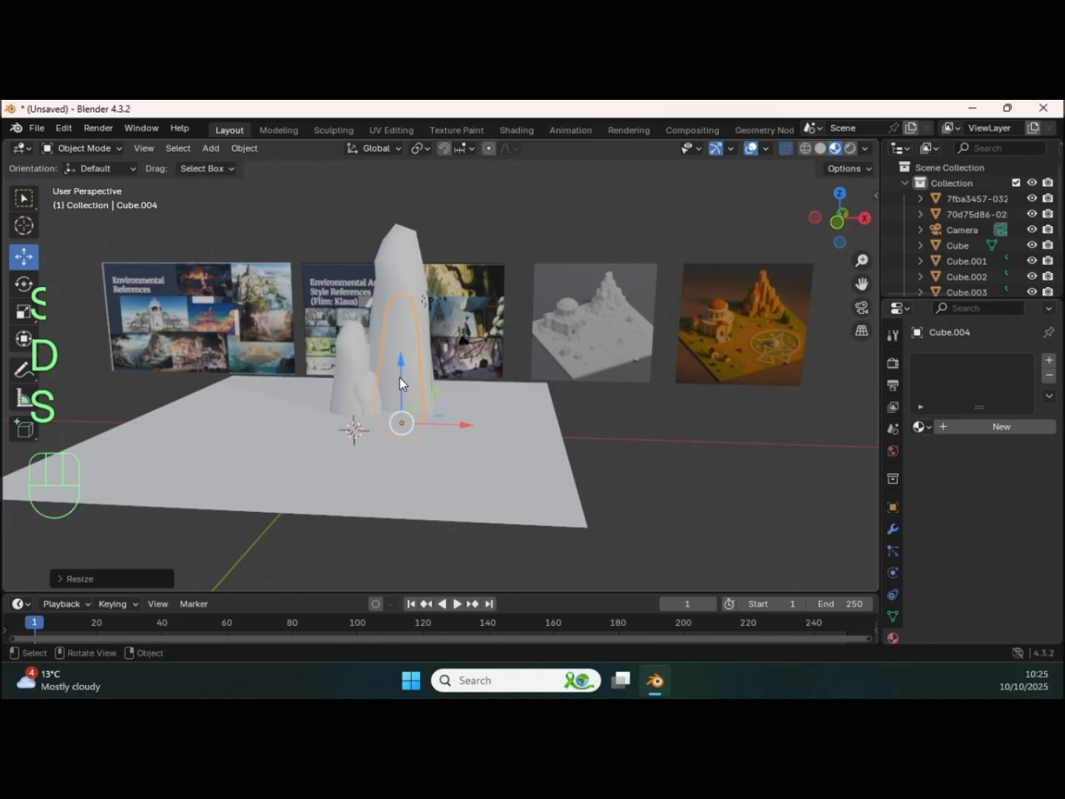
pyautogui.moveTo(399, 377); pyautogui.dragTo(487, 407, button='middle')
pyautogui.moveTo(352, 405)
pyautogui.mouseDown()
pyautogui.moveTo(380, 419)
pyautogui.moveTo(367, 413)
pyautogui.mouseUp()
pyautogui.moveTo(367, 413); pyautogui.dragTo(366, 383, button='middle')
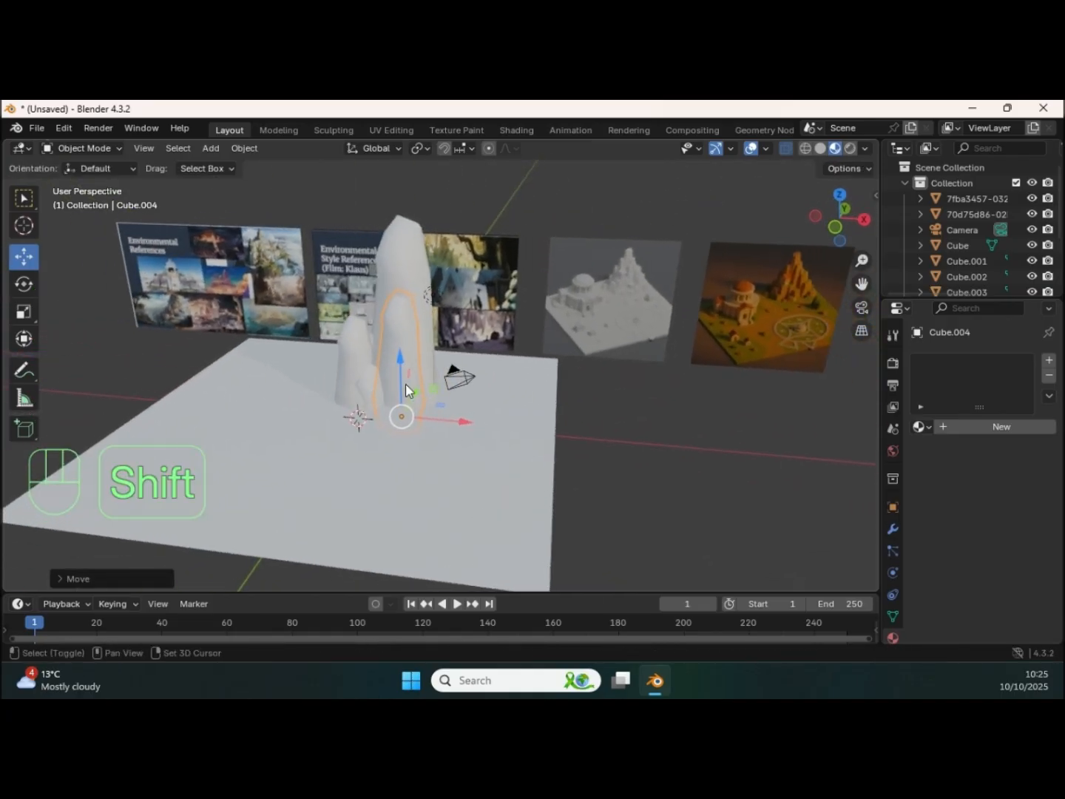
# Step: Place three lower copies of the shrunken pillar as small rocks along the cluster's +X side
pyautogui.hotkey('shift', 'd')
pyautogui.click(432, 378)
pyautogui.moveTo(437, 359); pyautogui.dragTo(442, 394)
pyautogui.hotkey('shift', 'd')
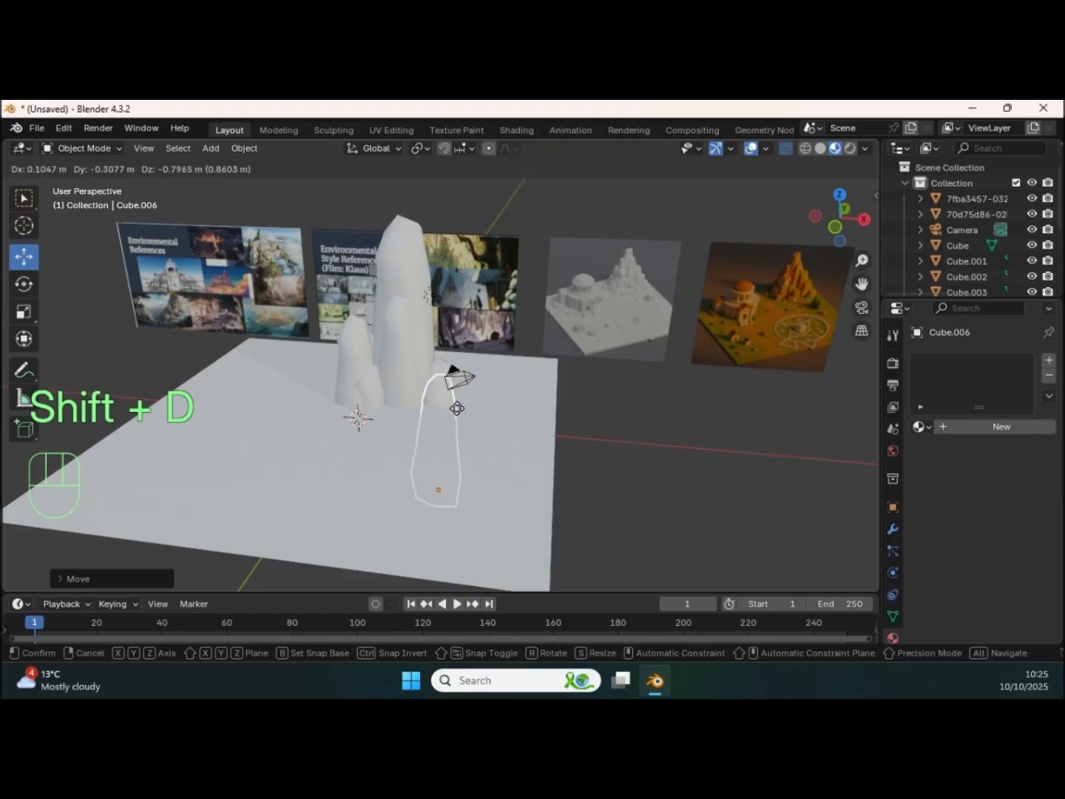
pyautogui.click(451, 417)
pyautogui.moveTo(445, 391)
pyautogui.mouseDown(button='middle')
pyautogui.moveTo(525, 385)
pyautogui.moveTo(465, 385)
pyautogui.mouseUp(button='middle')
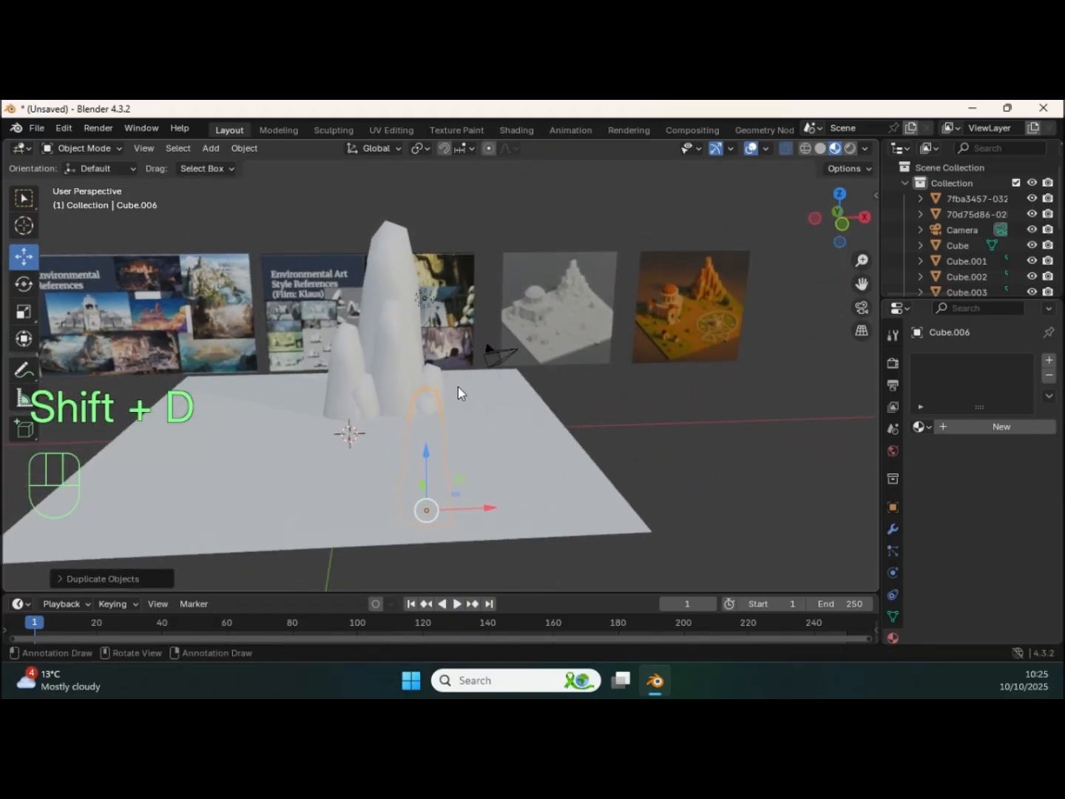
pyautogui.hotkey('shift', 'd')
pyautogui.click(477, 392)
pyautogui.press('shift')
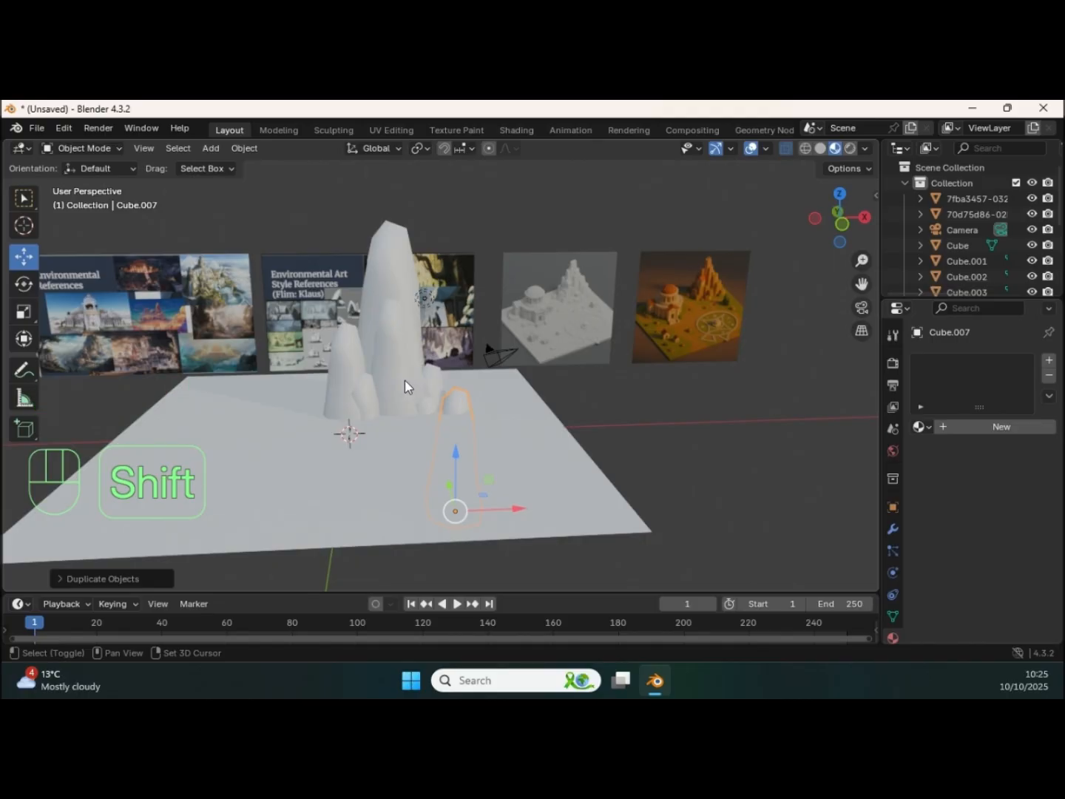
# Step: Place another copy on the cluster's -X side, enlarge it slightly, and position it behind the first pillar
pyautogui.hotkey('shift', 'd')
pyautogui.click(295, 368)
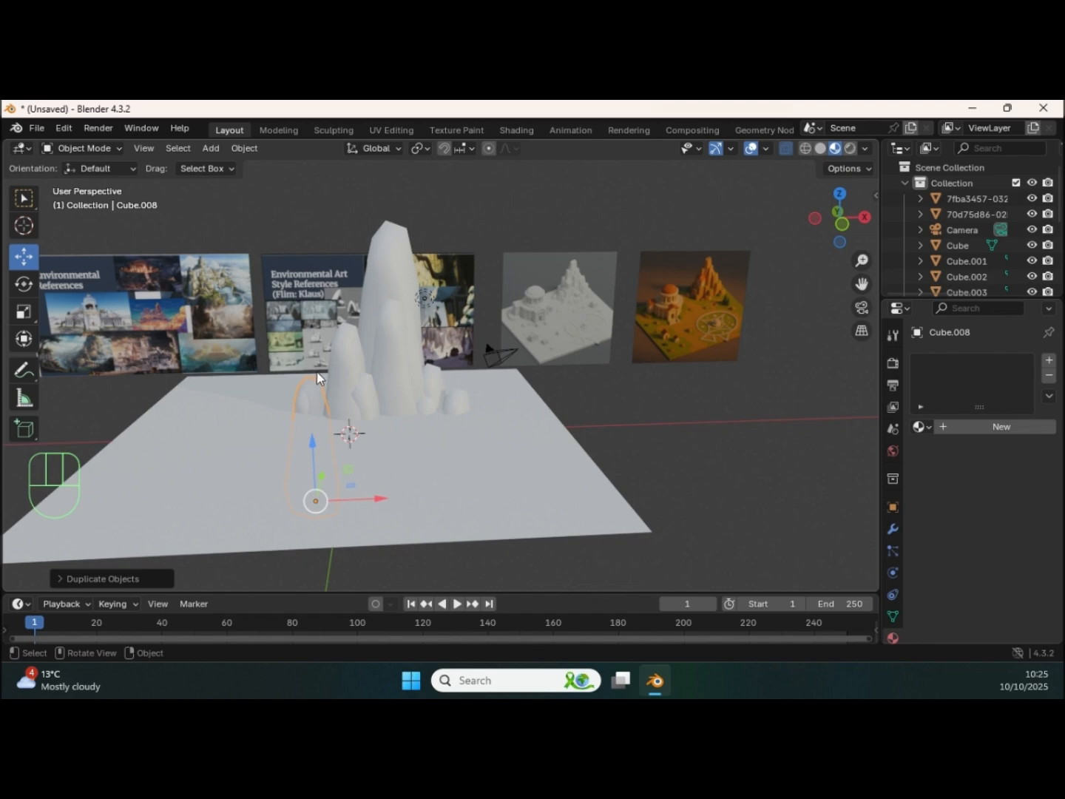
pyautogui.press('s')
pyautogui.click(355, 357)
pyautogui.moveTo(335, 432); pyautogui.dragTo(384, 466, button='middle')
pyautogui.moveTo(356, 521); pyautogui.dragTo(376, 507)
pyautogui.moveTo(319, 533); pyautogui.dragTo(302, 496)
pyautogui.moveTo(381, 432); pyautogui.dragTo(330, 391, button='middle')
pyautogui.keyDown('shift'); pyautogui.moveTo(384, 388); pyautogui.dragTo(350, 425, button='middle'); pyautogui.keyUp('shift')
pyautogui.moveTo(357, 391); pyautogui.dragTo(482, 302, button='middle')
pyautogui.moveTo(416, 384); pyautogui.dragTo(282, 408, button='middle')
# Step: Duplicate the shorter pillars around the tallest one as a group and move the copies behind it towards +Y
pyautogui.click(327, 347)
pyautogui.keyDown('shift'); pyautogui.click(339, 407); pyautogui.keyUp('shift')
pyautogui.keyDown('shift'); pyautogui.click(283, 409); pyautogui.keyUp('shift')
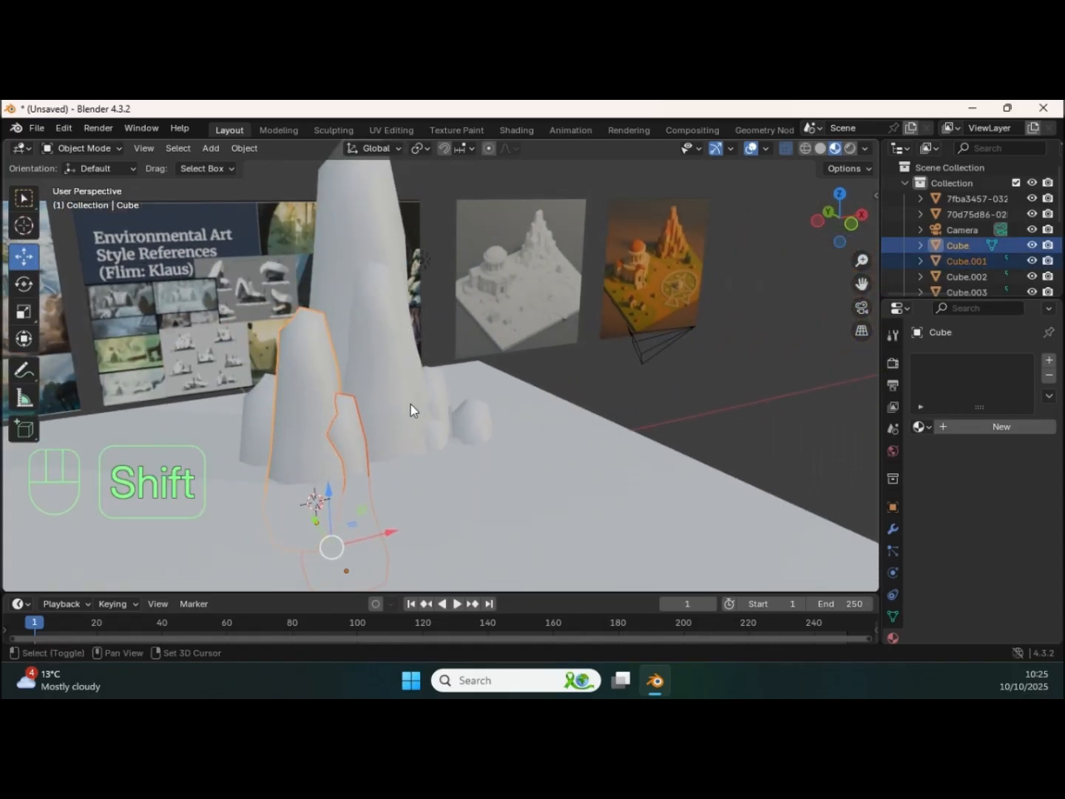
pyautogui.moveTo(439, 410); pyautogui.dragTo(396, 404, button='middle')
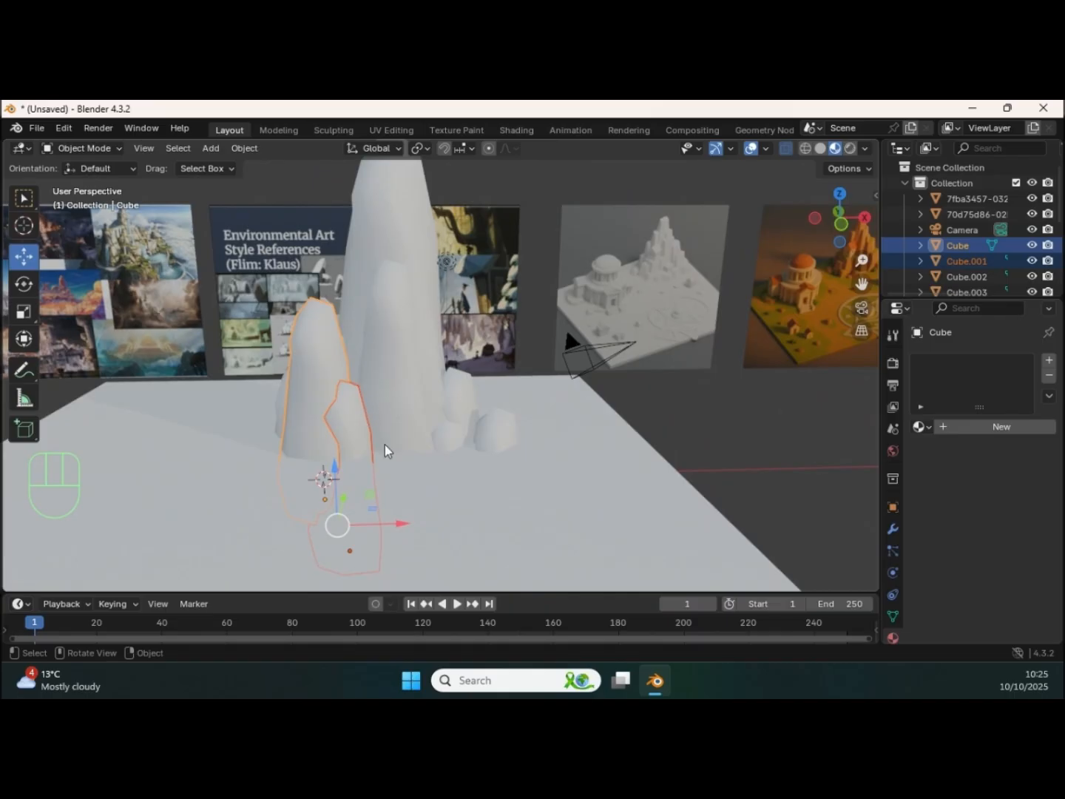
pyautogui.keyDown('shift'); pyautogui.click(442, 438); pyautogui.keyUp('shift')
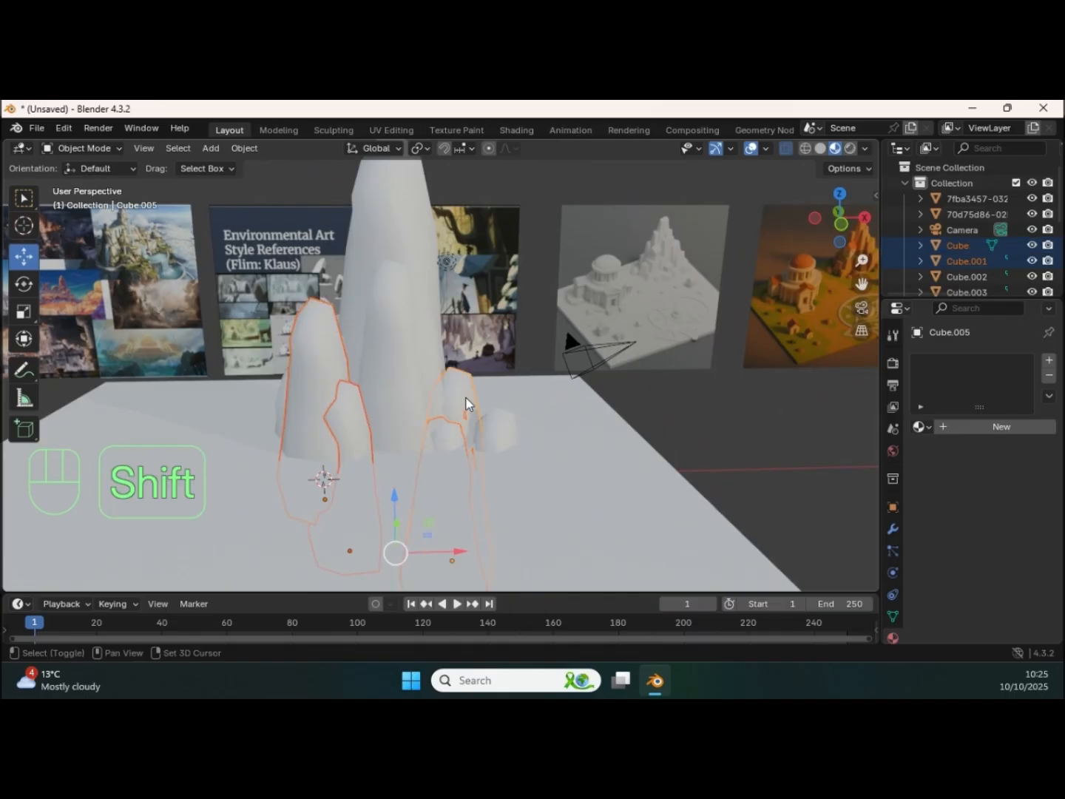
pyautogui.keyDown('shift'); pyautogui.click(496, 435); pyautogui.keyUp('shift')
pyautogui.moveTo(409, 422); pyautogui.dragTo(409, 402, button='middle')
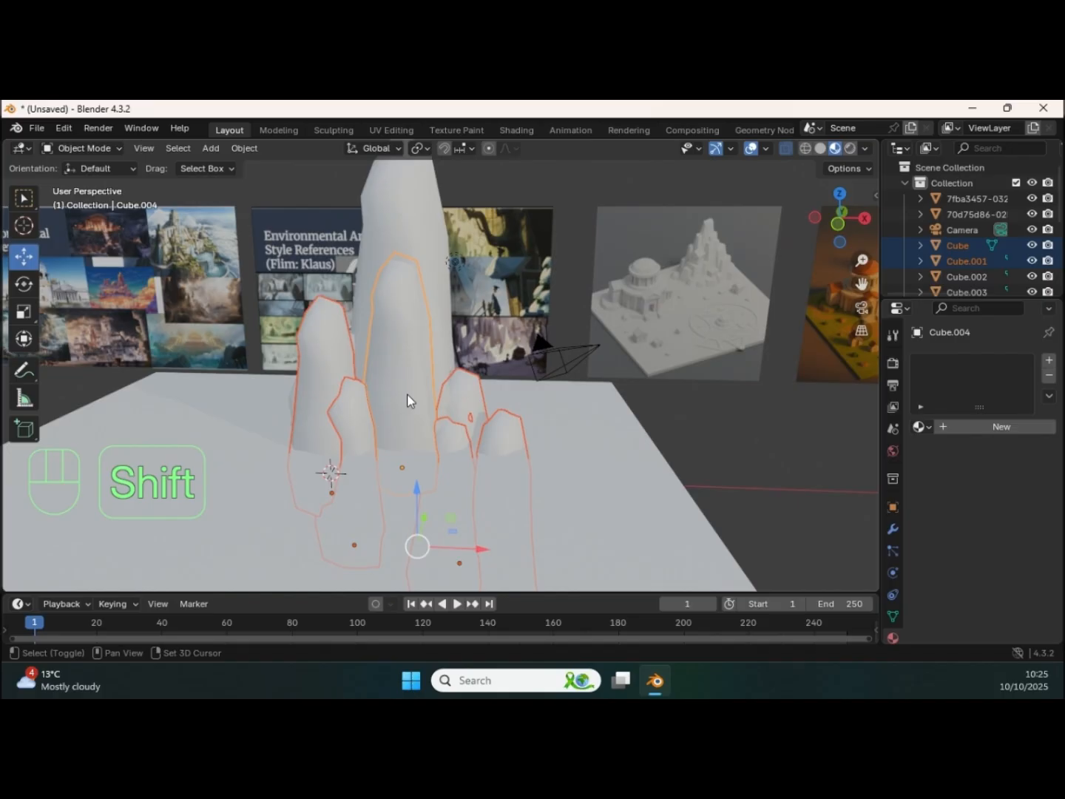
pyautogui.press('shift')
pyautogui.hotkey('shift', 'd')
pyautogui.click(445, 437)
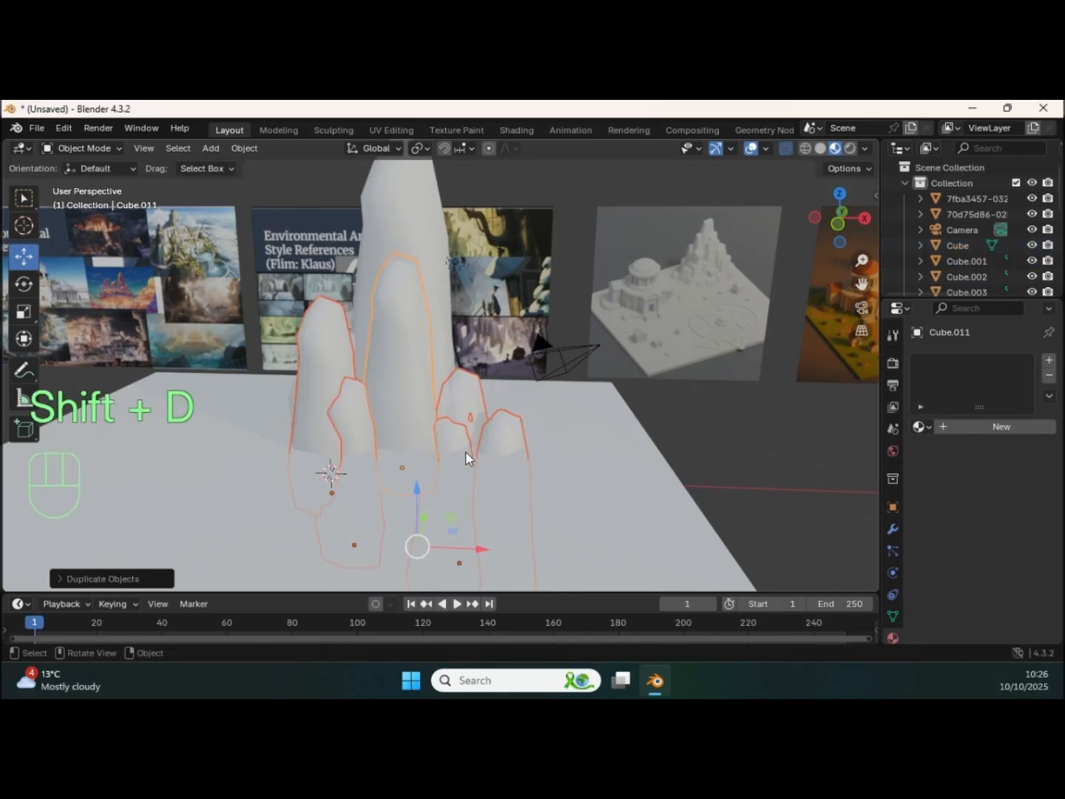
pyautogui.moveTo(456, 546); pyautogui.dragTo(489, 546)
pyautogui.moveTo(546, 488); pyautogui.dragTo(402, 502, button='middle')
pyautogui.moveTo(473, 417)
pyautogui.keyDown('shift'); pyautogui.mouseDown(button='middle')
pyautogui.moveTo(463, 376)
pyautogui.moveTo(449, 423)
pyautogui.moveTo(451, 439)
pyautogui.moveTo(462, 436)
pyautogui.mouseUp(button='middle'); pyautogui.keyUp('shift')
pyautogui.moveTo(515, 429); pyautogui.dragTo(562, 414)
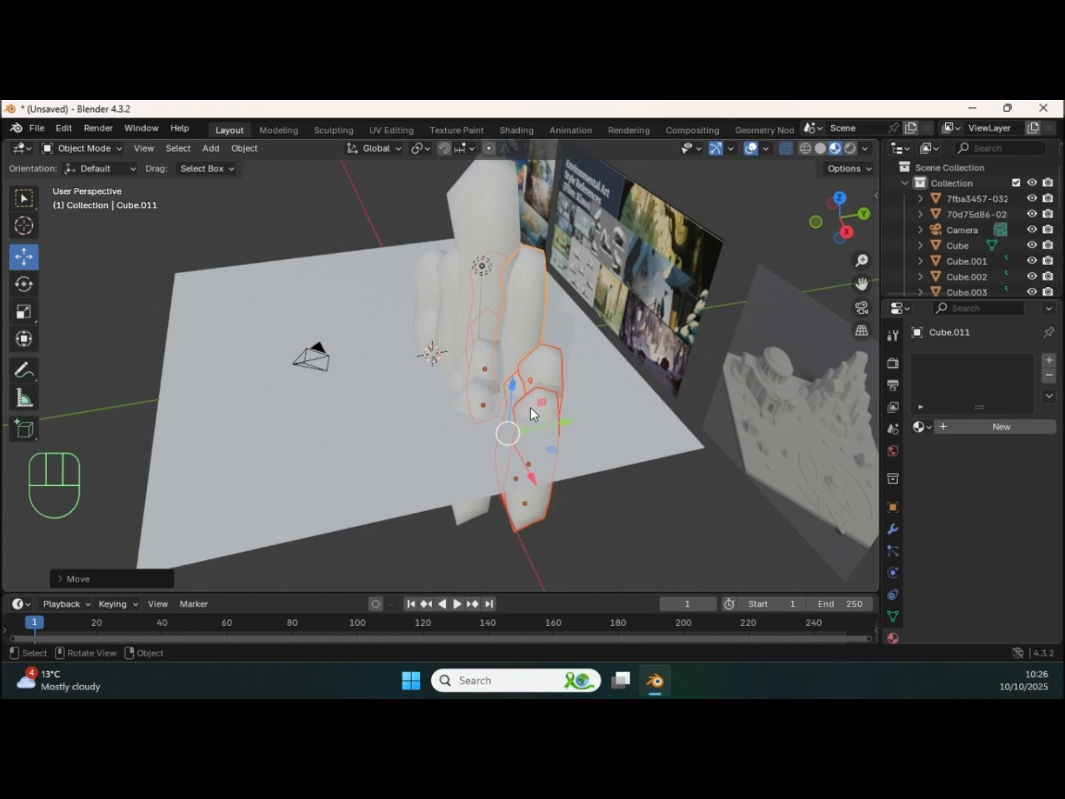
# Step: Rotate the duplicated pillar group to vary its arrangement and reposition it behind the tallest pillar
pyautogui.click(30, 283)
pyautogui.moveTo(511, 475); pyautogui.dragTo(511, 415)
pyautogui.hotkey('ctrl', 'z')
pyautogui.moveTo(511, 416); pyautogui.dragTo(392, 405, button='middle')
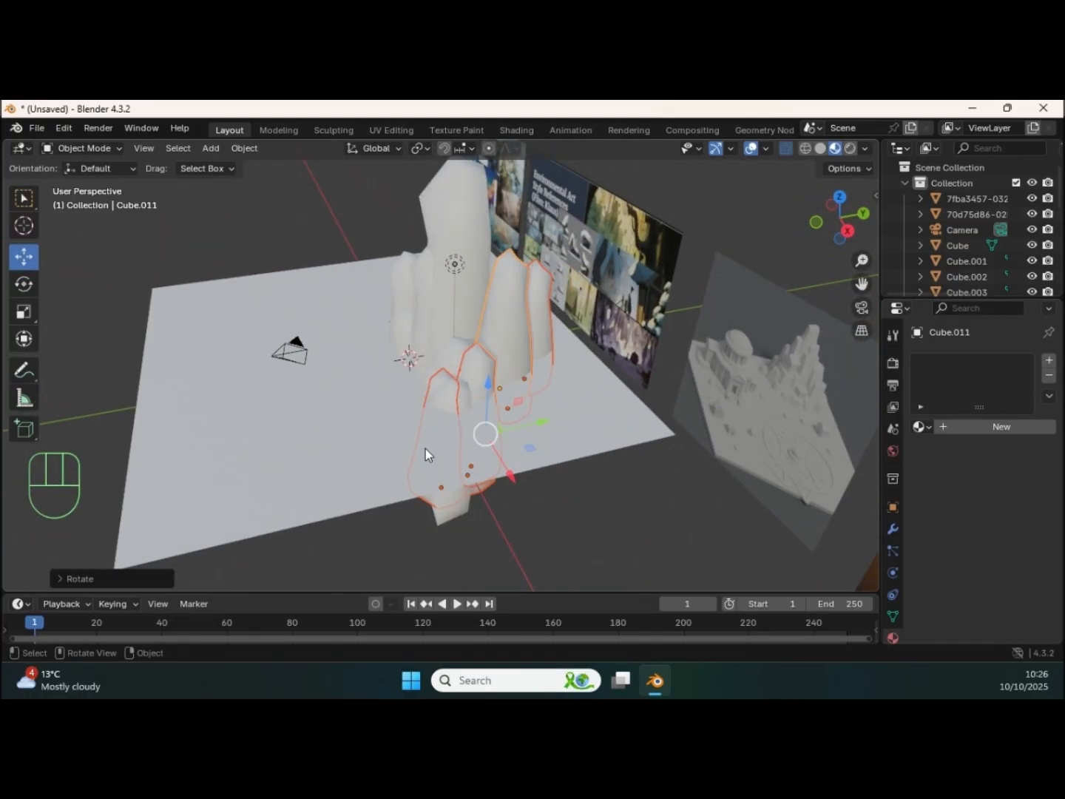
pyautogui.moveTo(510, 474); pyautogui.dragTo(473, 403)
pyautogui.moveTo(472, 403); pyautogui.dragTo(445, 388, button='middle')
# Step: Move the small outer rock on the +X side in and back behind the tallest pillar, and enlarge it
pyautogui.click(447, 396)
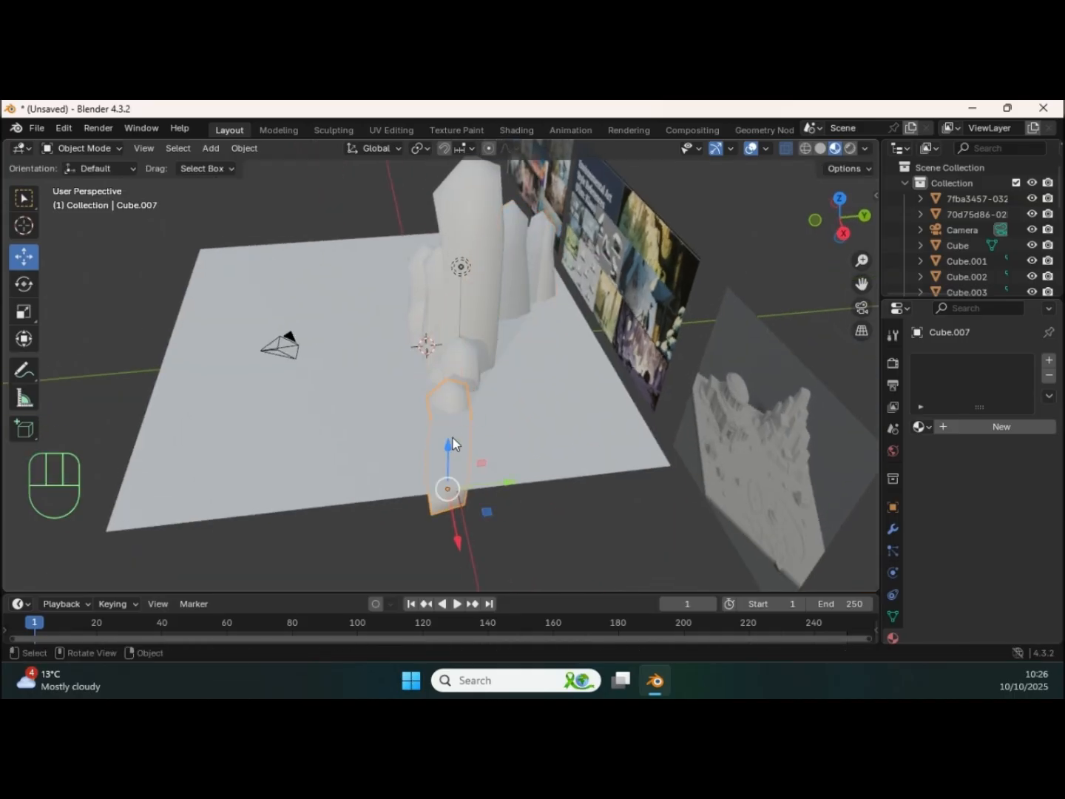
pyautogui.moveTo(454, 548); pyautogui.dragTo(455, 390)
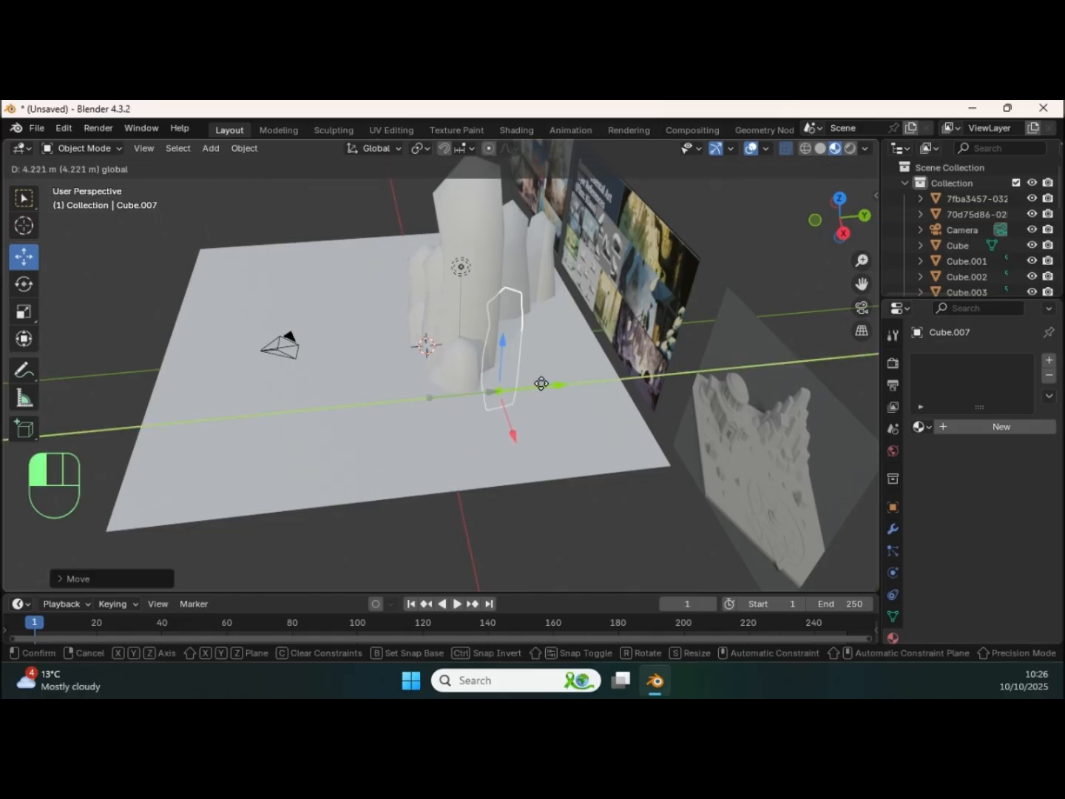
pyautogui.moveTo(542, 383); pyautogui.dragTo(560, 382)
pyautogui.moveTo(560, 383); pyautogui.dragTo(512, 476, button='middle')
pyautogui.moveTo(513, 476); pyautogui.dragTo(505, 419)
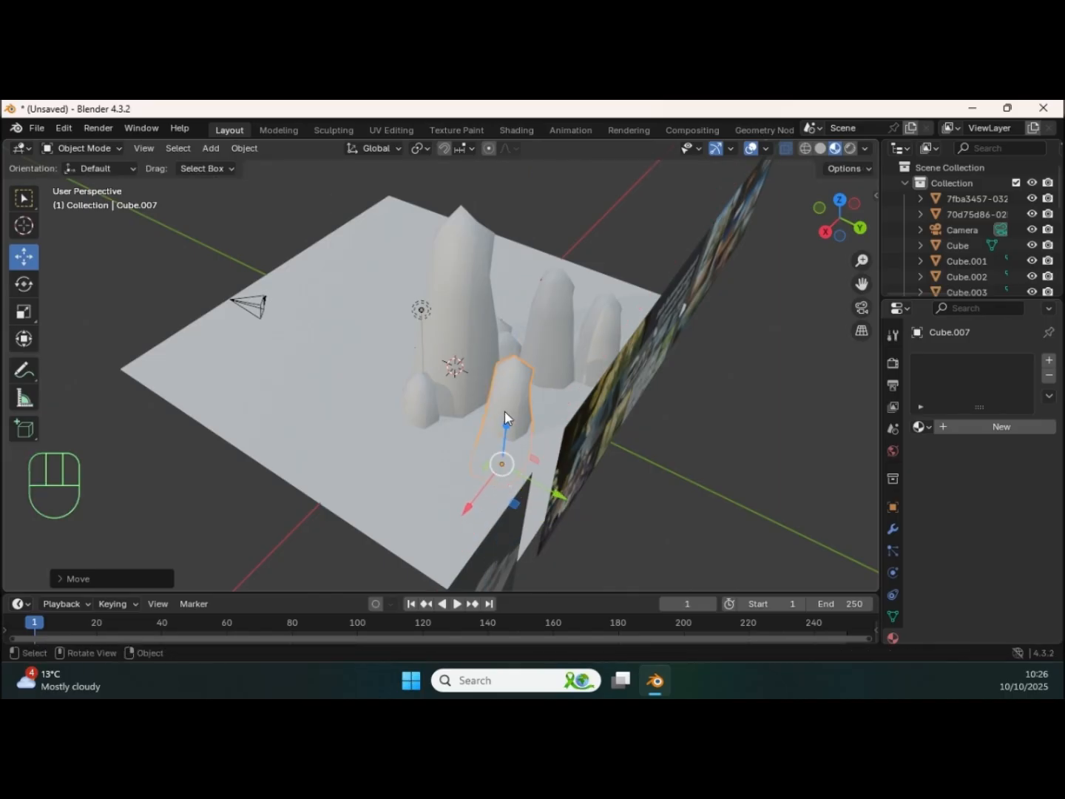
pyautogui.moveTo(505, 418); pyautogui.dragTo(559, 424, button='middle')
pyautogui.moveTo(555, 441); pyautogui.dragTo(544, 440)
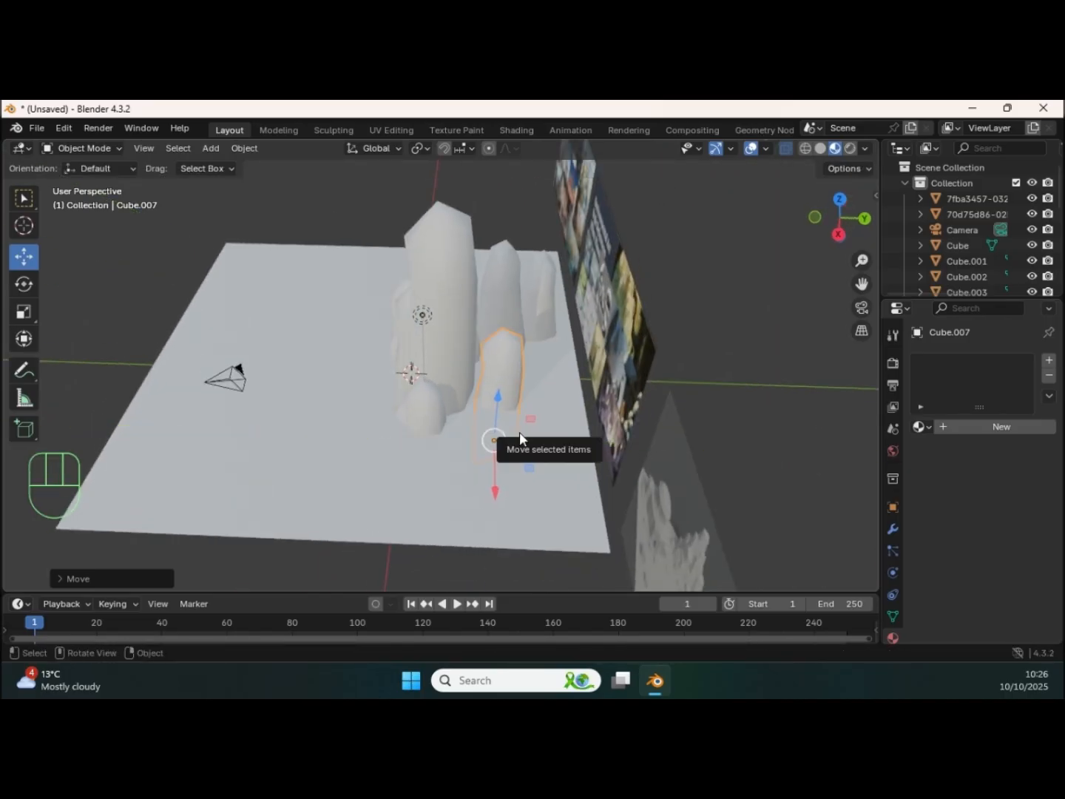
pyautogui.press('s')
pyautogui.click(527, 433)
pyautogui.moveTo(527, 434); pyautogui.dragTo(499, 445, button='middle')
# Step: Shift the rear pillar near the cluster's -X end towards +X
pyautogui.click(547, 443)
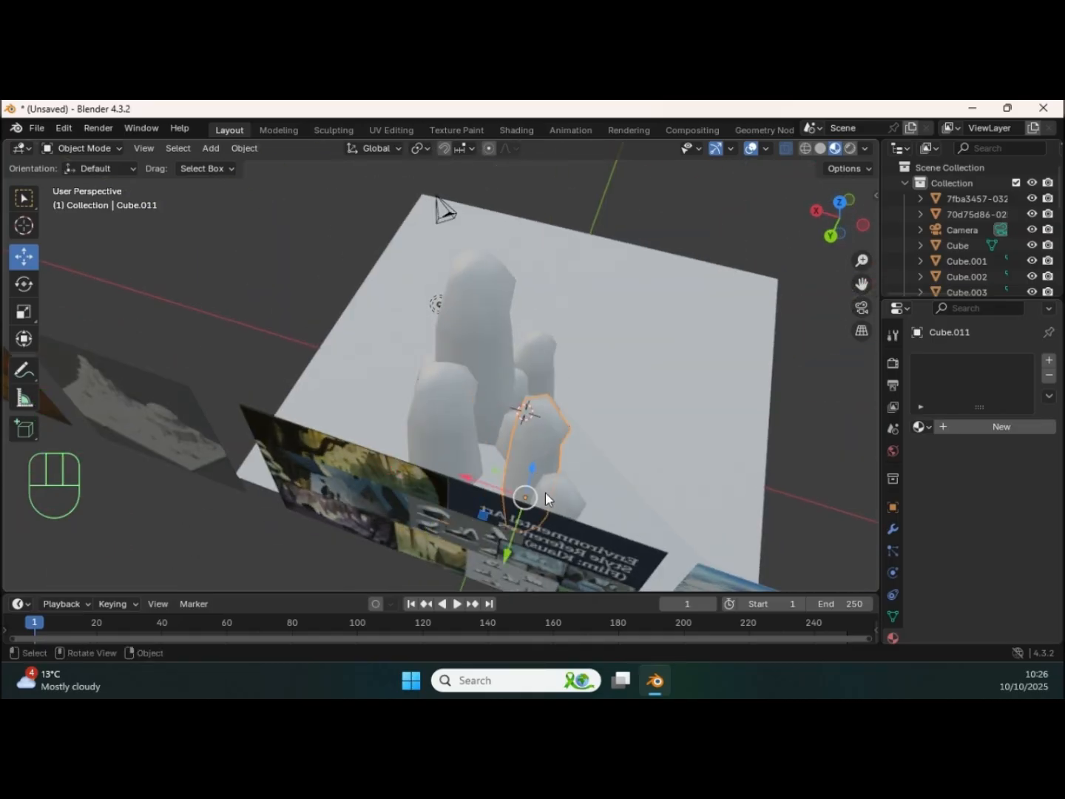
pyautogui.moveTo(491, 494); pyautogui.dragTo(462, 483)
pyautogui.moveTo(461, 483); pyautogui.dragTo(278, 442, button='middle')
# Step: Enlarge the small rear rock at the cluster's -X end and move the neighbouring pillar in closer to the others
pyautogui.click(287, 478)
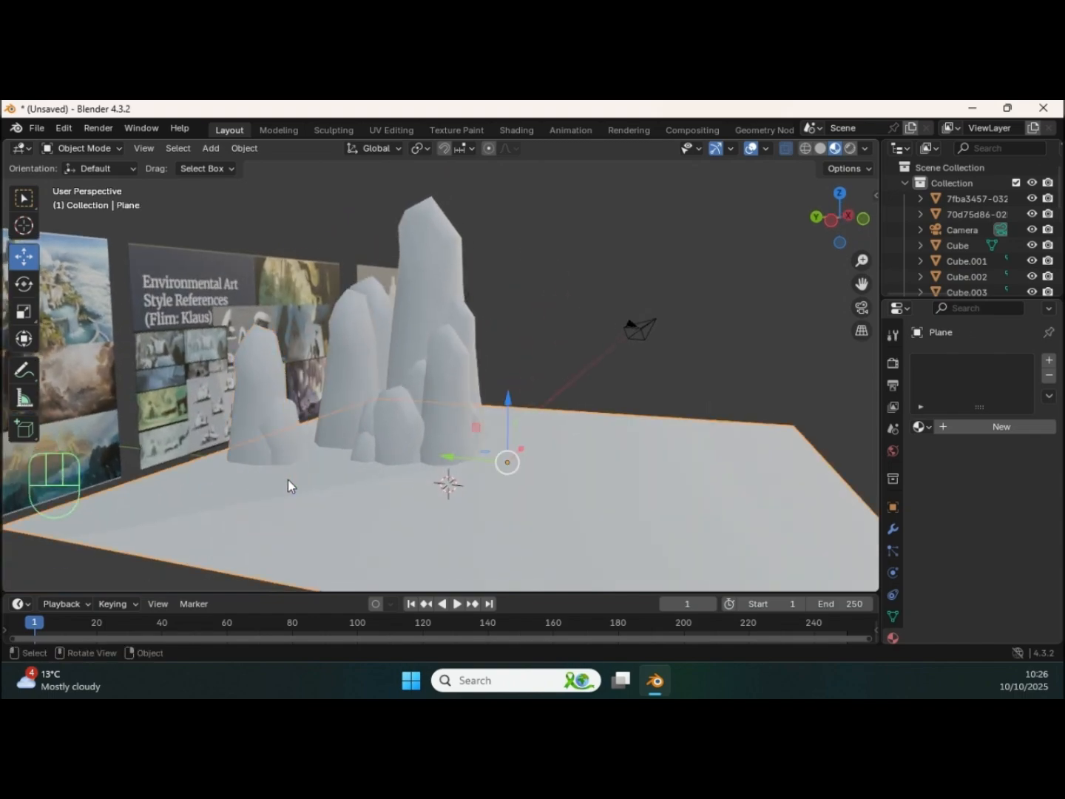
pyautogui.click(291, 463)
pyautogui.moveTo(316, 531)
pyautogui.mouseDown()
pyautogui.moveTo(355, 499)
pyautogui.moveTo(321, 516)
pyautogui.mouseUp()
pyautogui.press('s')
pyautogui.click(399, 482)
pyautogui.click(260, 444)
pyautogui.moveTo(289, 452); pyautogui.dragTo(319, 455, button='middle')
pyautogui.moveTo(276, 526); pyautogui.dragTo(338, 523)
pyautogui.moveTo(338, 523); pyautogui.dragTo(331, 463, button='middle')
pyautogui.moveTo(332, 463); pyautogui.dragTo(377, 447)
# Step: Select all the pillars, duplicate the whole cluster in place, and enlarge the copy
pyautogui.moveTo(376, 446); pyautogui.dragTo(354, 339, button='middle')
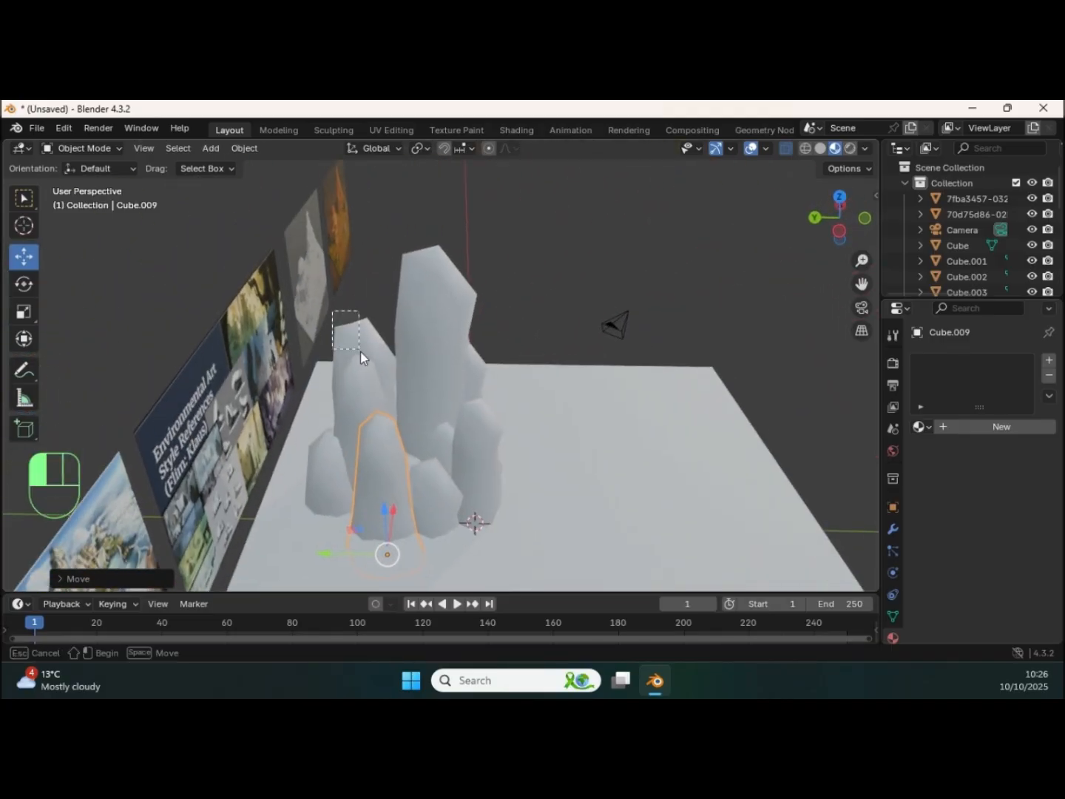
pyautogui.moveTo(444, 529); pyautogui.dragTo(528, 465)
pyautogui.moveTo(527, 467); pyautogui.dragTo(495, 428, button='middle')
pyautogui.moveTo(591, 469); pyautogui.dragTo(459, 390, button='middle')
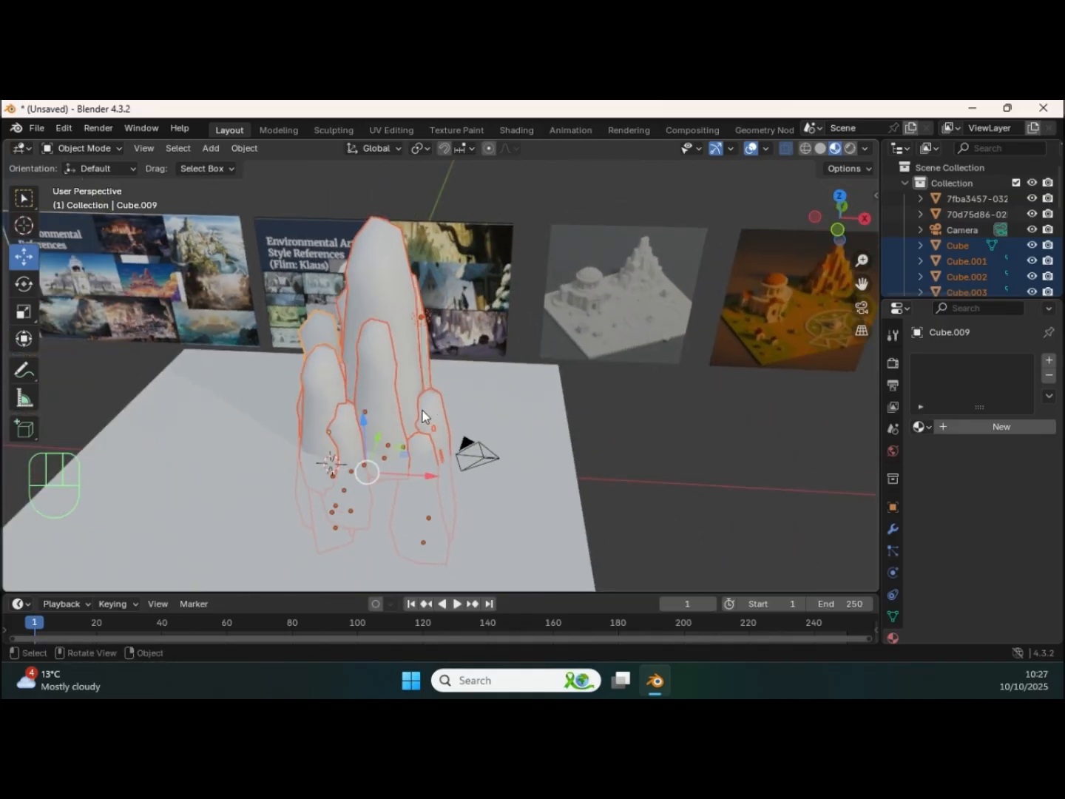
pyautogui.hotkey('shift', 'd')
pyautogui.rightClick(446, 406)
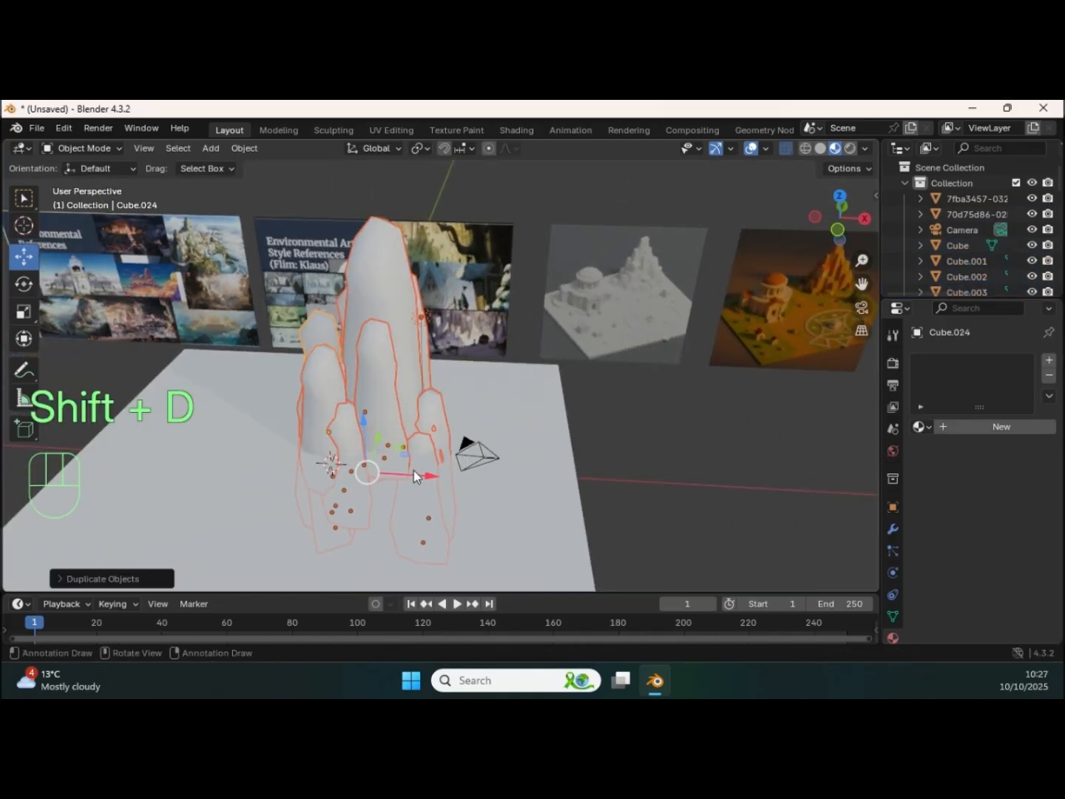
pyautogui.press('g')
pyautogui.click(455, 455)
pyautogui.moveTo(455, 455); pyautogui.dragTo(463, 505, button='middle')
pyautogui.press('s')
pyautogui.click(492, 429)
# Step: Offset the enlarged cluster towards the +X side of the original so the two groups overlap
pyautogui.moveTo(485, 457); pyautogui.dragTo(452, 419)
pyautogui.moveTo(451, 420); pyautogui.dragTo(420, 400, button='middle')
pyautogui.moveTo(485, 374); pyautogui.dragTo(517, 363)
pyautogui.moveTo(516, 364); pyautogui.dragTo(536, 335, button='middle')
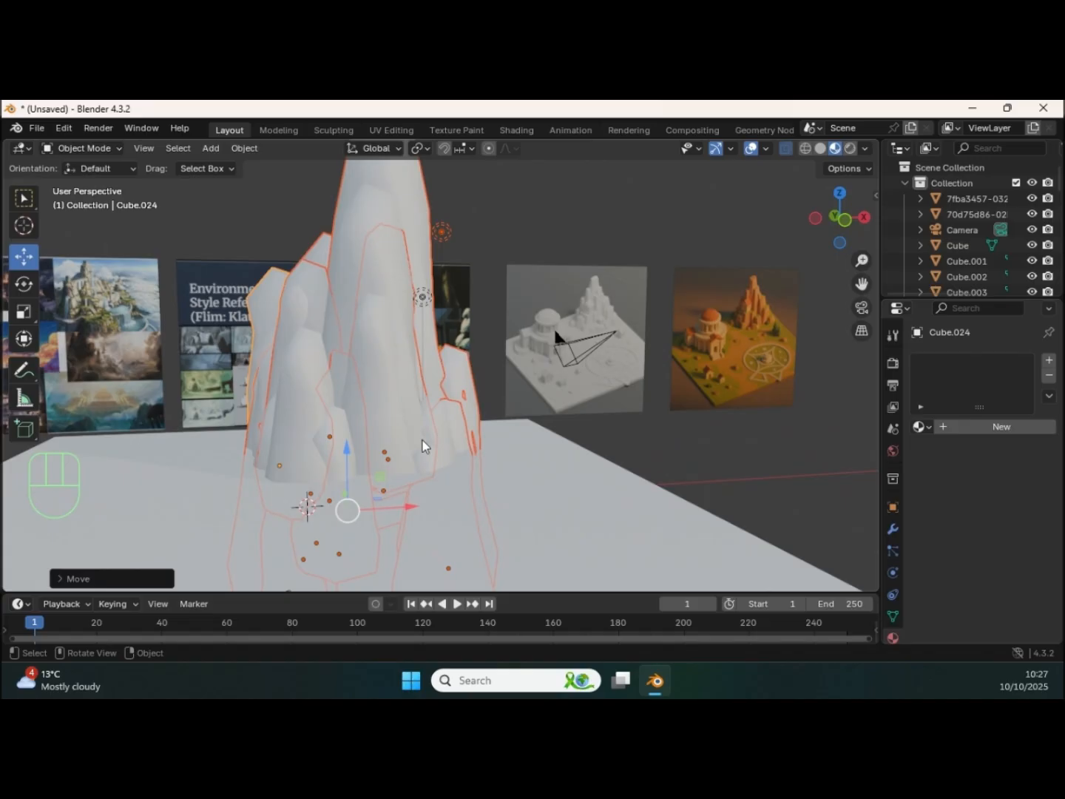
pyautogui.moveTo(408, 507); pyautogui.dragTo(435, 502)
pyautogui.keyDown('ctrl'); pyautogui.moveTo(472, 391); pyautogui.dragTo(463, 426, button='middle'); pyautogui.keyUp('ctrl')
pyautogui.moveTo(463, 426); pyautogui.dragTo(458, 382, button='middle')
pyautogui.moveTo(417, 409); pyautogui.dragTo(414, 426)
pyautogui.moveTo(456, 403); pyautogui.dragTo(455, 412, button='middle')
pyautogui.moveTo(471, 476); pyautogui.dragTo(514, 460)
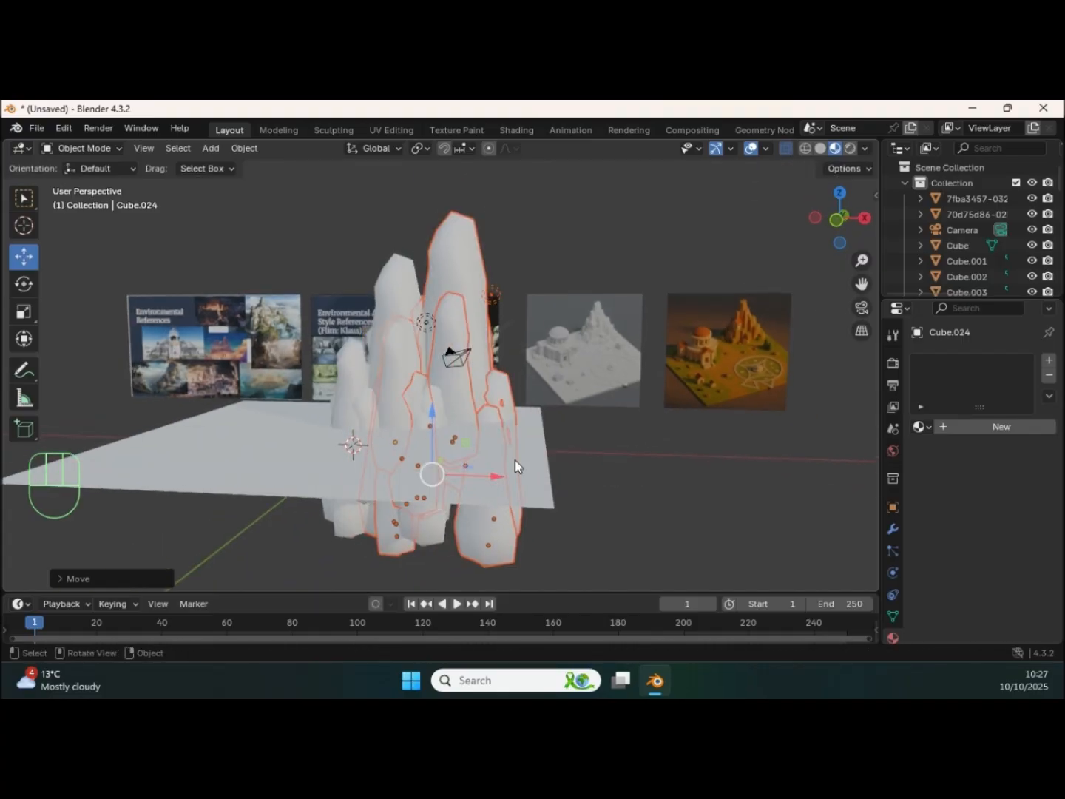
pyautogui.moveTo(515, 460); pyautogui.dragTo(416, 474, button='middle')
pyautogui.moveTo(540, 463); pyautogui.dragTo(502, 445)
pyautogui.moveTo(502, 445); pyautogui.dragTo(535, 416, button='middle')
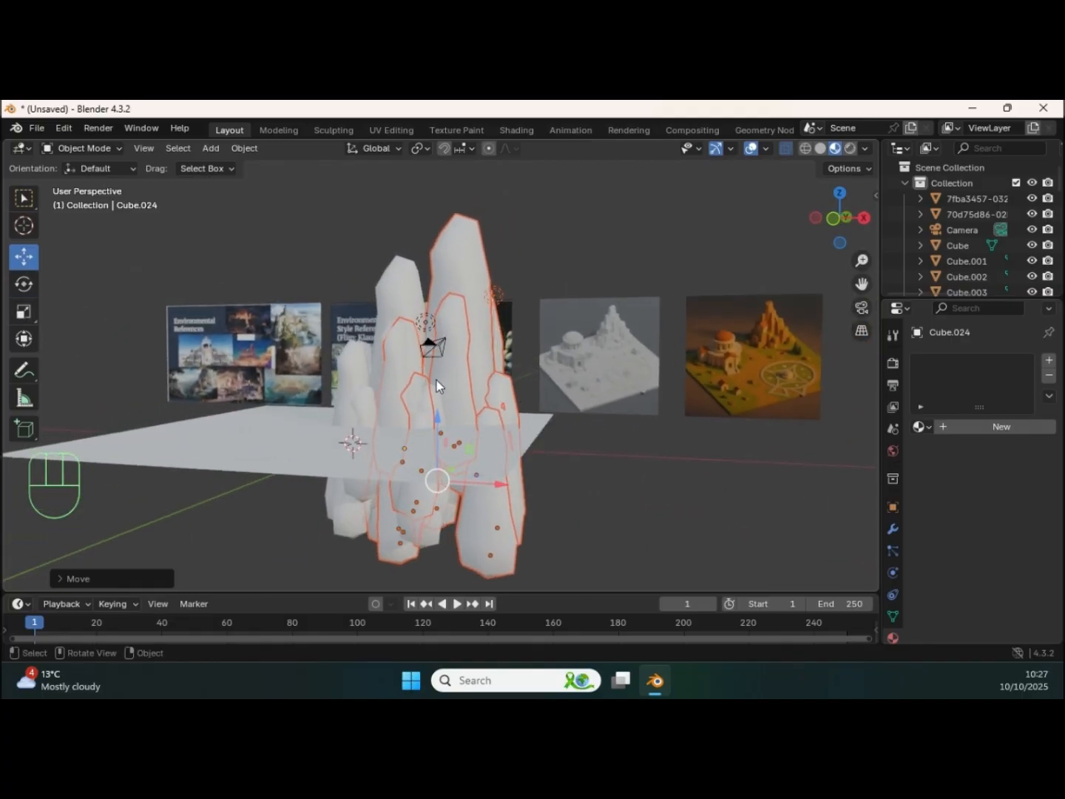
# Step: Reduce the duplicated cluster's height with the Scale tool and adjust its placement
pyautogui.click(22, 311)
pyautogui.moveTo(444, 419)
pyautogui.mouseDown()
pyautogui.moveTo(437, 440)
pyautogui.moveTo(438, 411)
pyautogui.moveTo(438, 436)
pyautogui.mouseUp()
pyautogui.moveTo(437, 435); pyautogui.dragTo(508, 496, button='middle')
pyautogui.moveTo(509, 496); pyautogui.dragTo(483, 473)
pyautogui.moveTo(482, 473); pyautogui.dragTo(355, 495, button='middle')
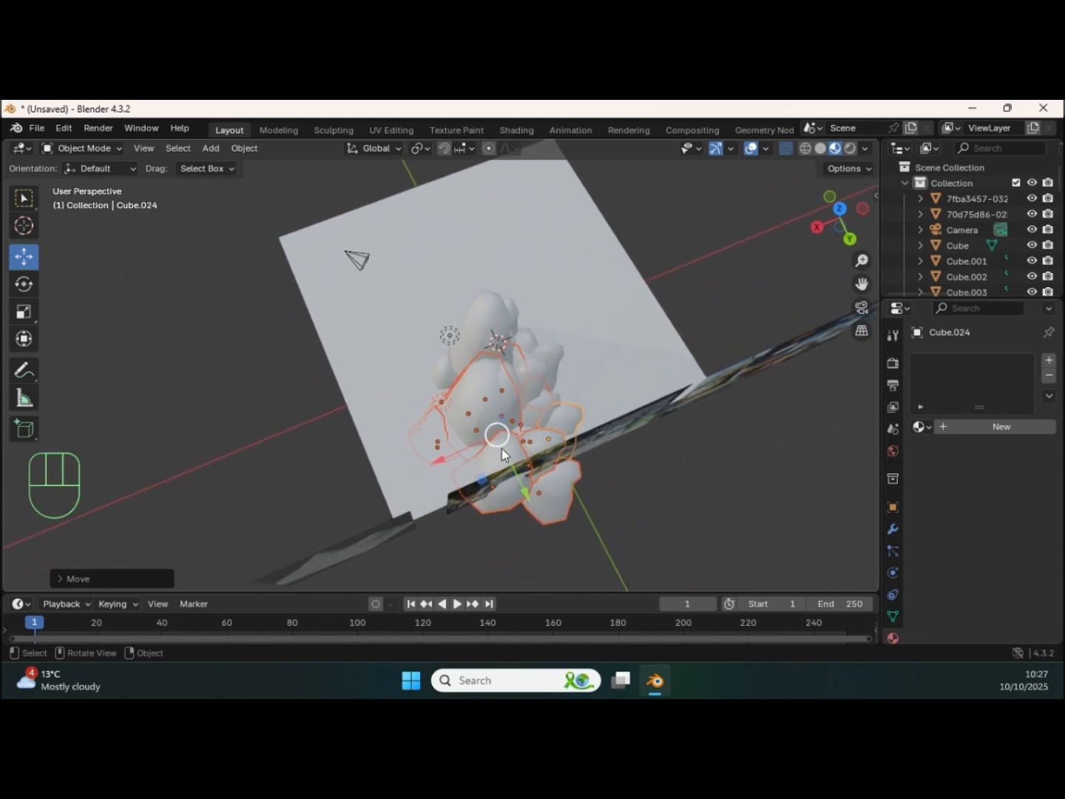
# Step: Move the shortened cluster forward along -Y and slightly towards +X, in front of the original pillars
pyautogui.moveTo(528, 502); pyautogui.dragTo(513, 483)
pyautogui.moveTo(507, 476); pyautogui.dragTo(507, 475)
pyautogui.moveTo(506, 475); pyautogui.dragTo(412, 436, button='middle')
pyautogui.moveTo(508, 453); pyautogui.dragTo(433, 432)
pyautogui.moveTo(433, 432); pyautogui.dragTo(460, 449, button='middle')
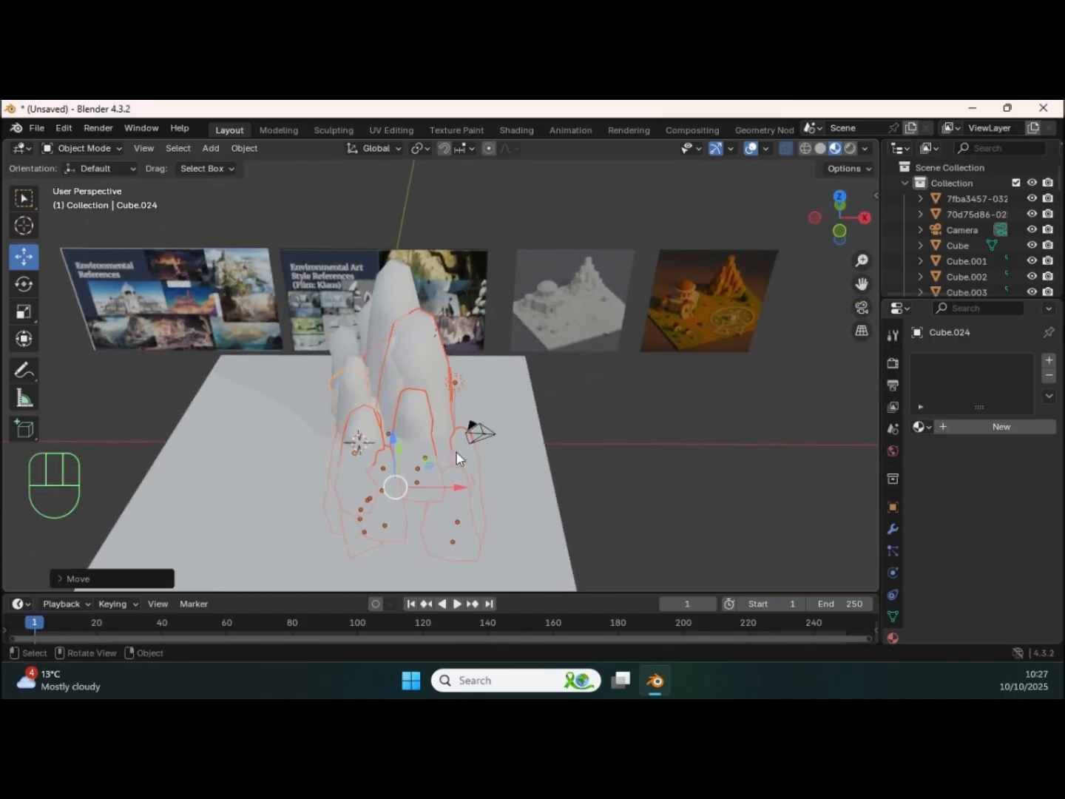
pyautogui.moveTo(443, 488); pyautogui.dragTo(470, 487)
pyautogui.moveTo(470, 482); pyautogui.dragTo(466, 391, button='middle')
# Step: Select the broad front pillar in the cluster and adjust its overall size with uniform scaling
pyautogui.click(475, 337)
pyautogui.moveTo(460, 338)
pyautogui.mouseDown(button='middle')
pyautogui.moveTo(486, 333)
pyautogui.moveTo(447, 355)
pyautogui.mouseUp(button='middle')
pyautogui.click(446, 346)
pyautogui.press('s')
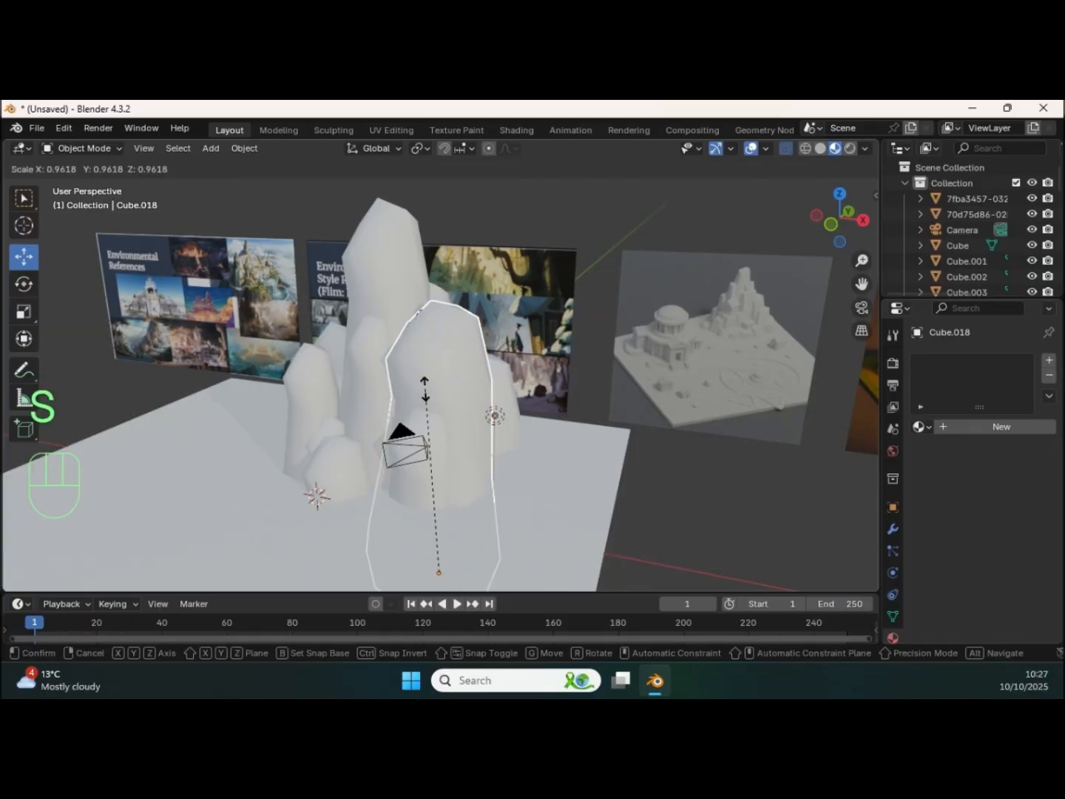
pyautogui.click(481, 427)
# Step: Raise the rescaled pillar along Z and adjust its horizontal placement within the cluster
pyautogui.moveTo(442, 517); pyautogui.dragTo(436, 432)
pyautogui.moveTo(438, 431); pyautogui.dragTo(369, 441, button='middle')
pyautogui.moveTo(464, 468); pyautogui.dragTo(504, 453)
pyautogui.moveTo(505, 453); pyautogui.dragTo(479, 374, button='middle')
pyautogui.moveTo(452, 419); pyautogui.dragTo(451, 434)
pyautogui.moveTo(451, 433); pyautogui.dragTo(525, 329, button='middle')
pyautogui.moveTo(458, 383); pyautogui.dragTo(516, 320, button='middle')
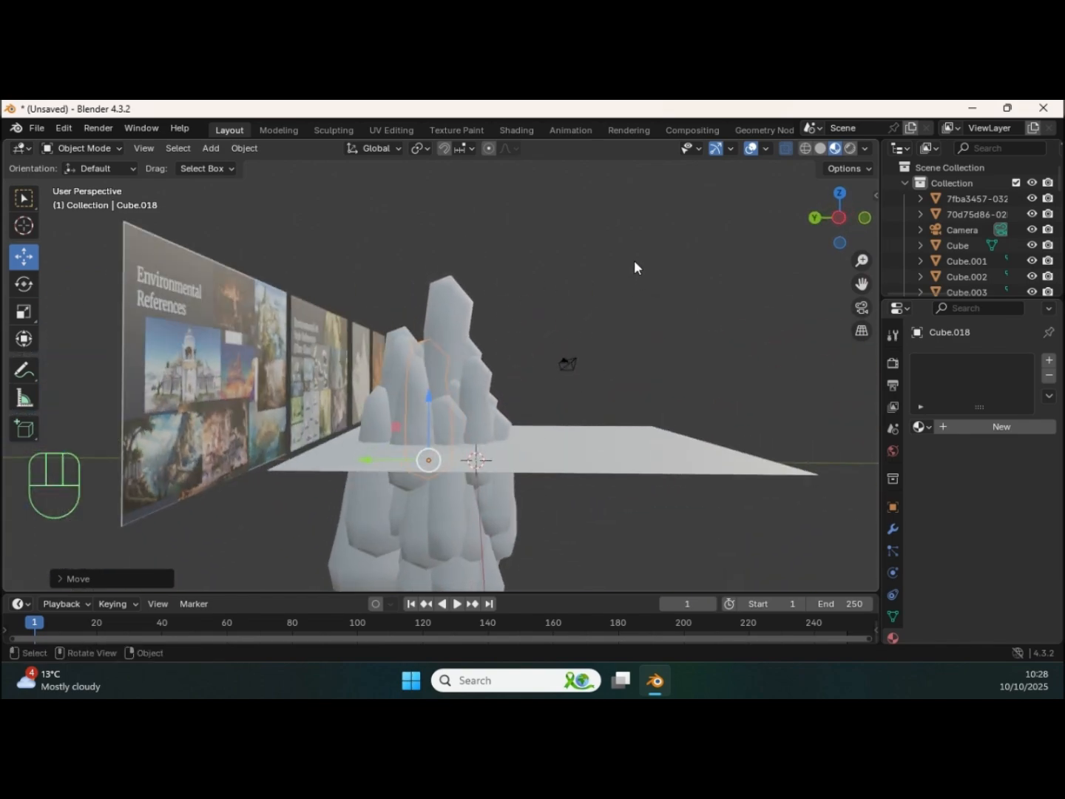
# Step: Select the rock pillars, leaving out the camera, ground plane and reference images, and join them into one object
pyautogui.moveTo(618, 254); pyautogui.dragTo(343, 436)
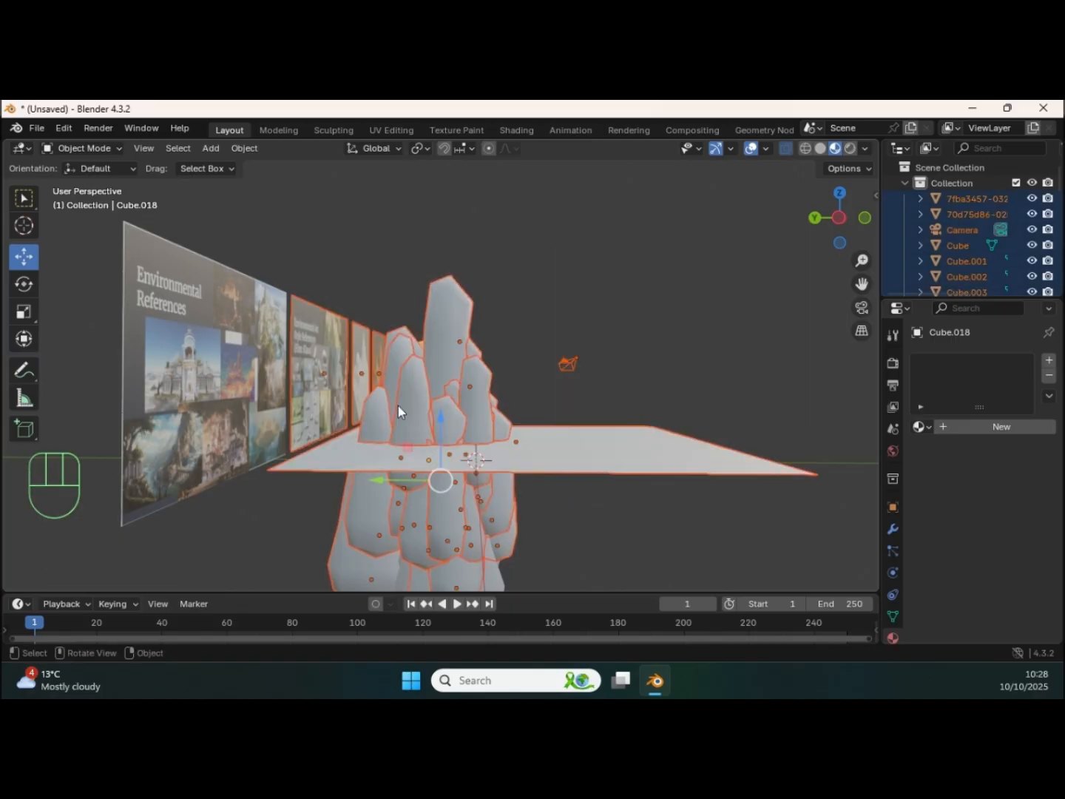
pyautogui.keyDown('ctrl'); pyautogui.moveTo(621, 338); pyautogui.dragTo(544, 400); pyautogui.keyUp('ctrl')
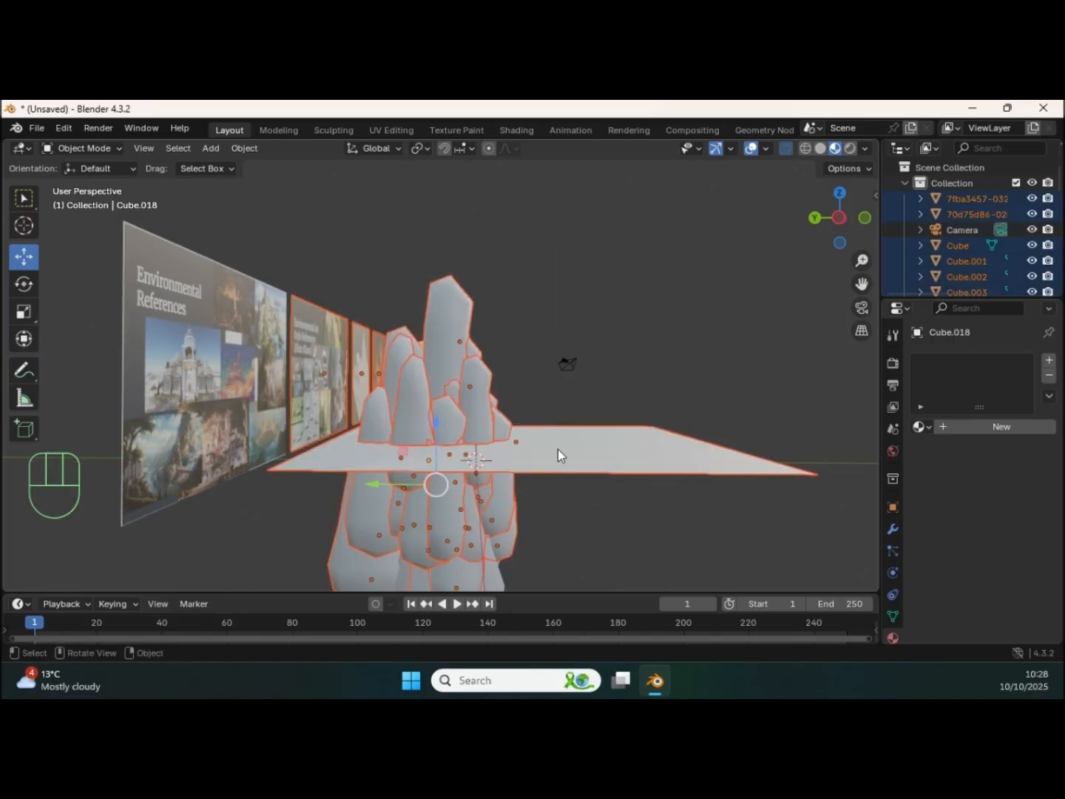
pyautogui.keyDown('ctrl'); pyautogui.moveTo(803, 429); pyautogui.dragTo(688, 495); pyautogui.keyUp('ctrl')
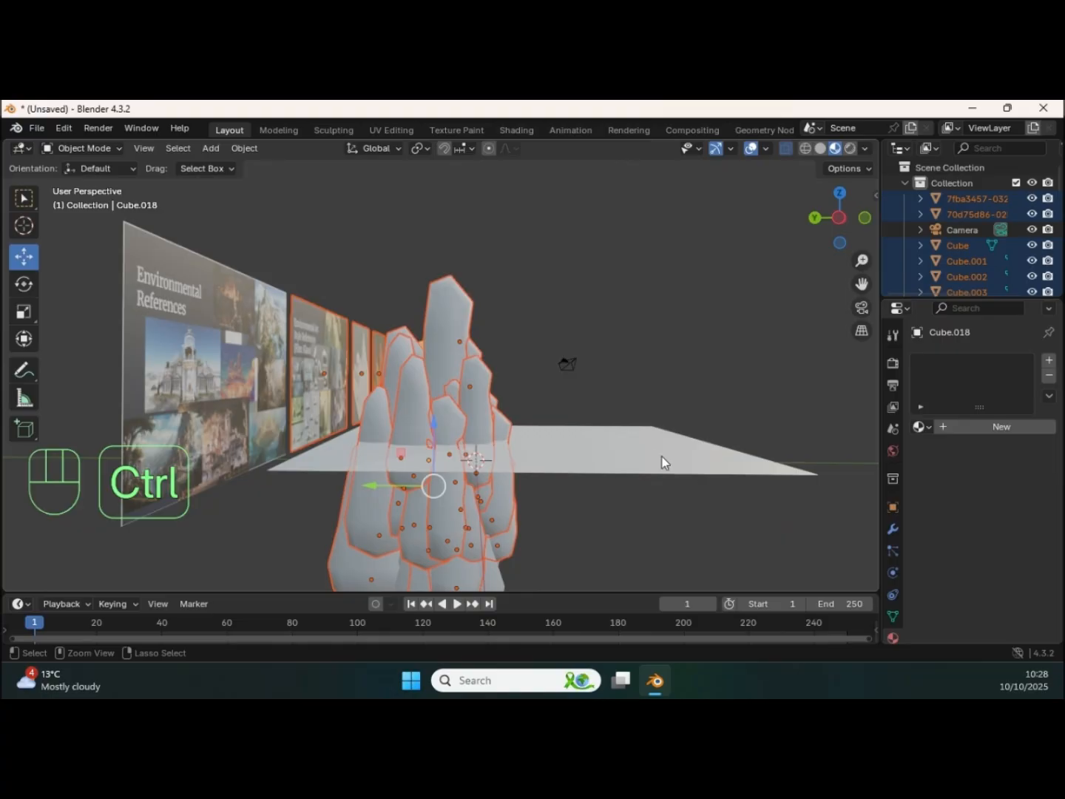
pyautogui.moveTo(647, 445); pyautogui.dragTo(294, 303, button='middle')
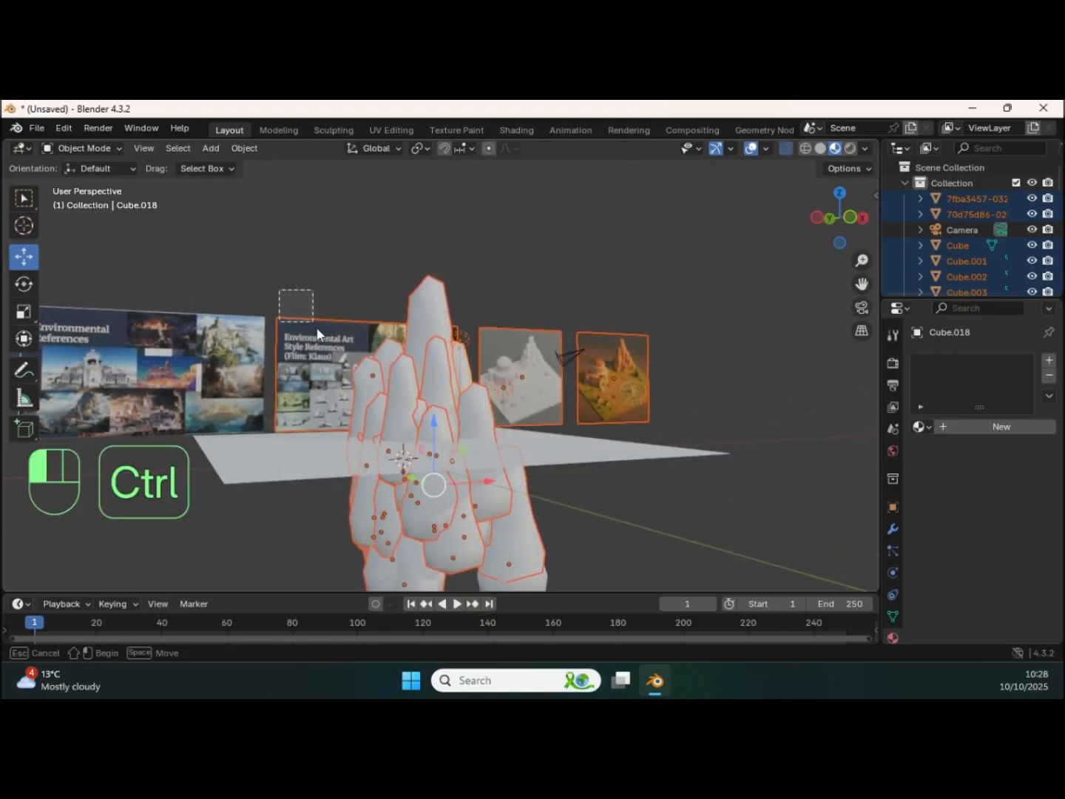
pyautogui.keyDown('ctrl'); pyautogui.moveTo(540, 300); pyautogui.dragTo(520, 356); pyautogui.keyUp('ctrl')
pyautogui.keyDown('ctrl'); pyautogui.moveTo(600, 307); pyautogui.dragTo(614, 356); pyautogui.keyUp('ctrl')
pyautogui.moveTo(614, 356); pyautogui.dragTo(587, 353, button='middle')
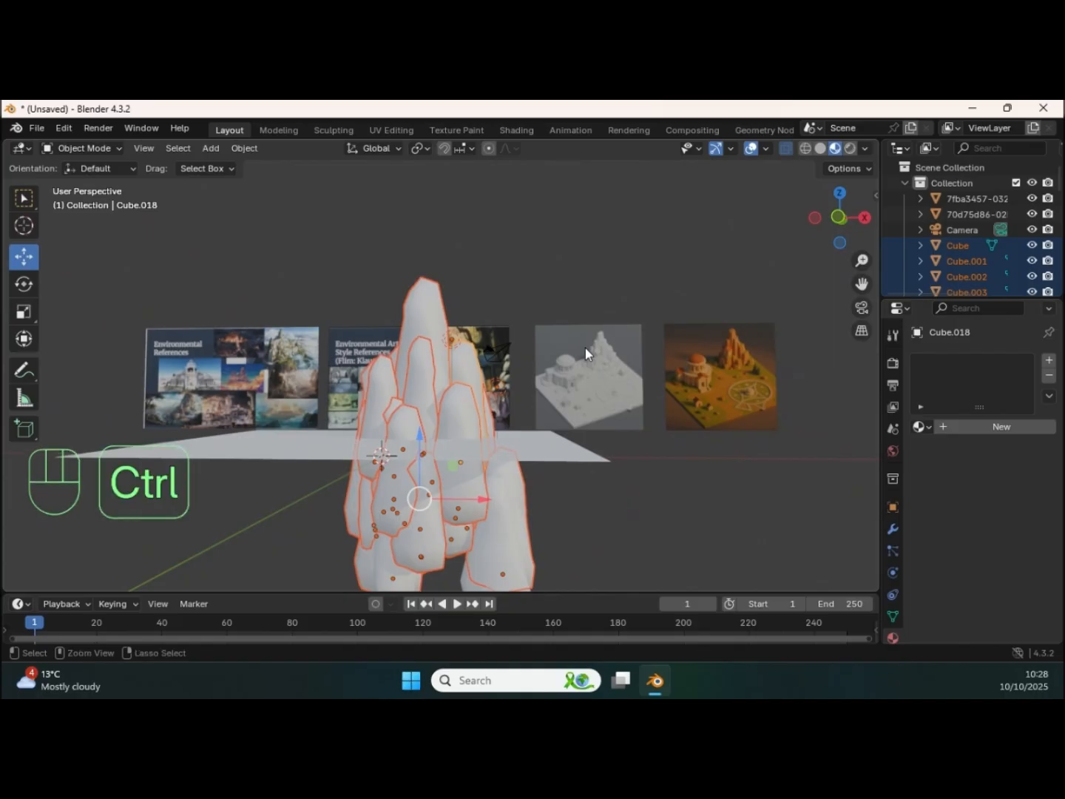
pyautogui.hotkey('ctrl', 'j')
# Step: Move the camera away from the rock cluster towards +X, clear of the reference images
pyautogui.moveTo(515, 376); pyautogui.dragTo(590, 403, button='middle')
pyautogui.click(551, 389)
pyautogui.moveTo(590, 404); pyautogui.dragTo(735, 433)
pyautogui.moveTo(829, 416); pyautogui.dragTo(947, 420)
pyautogui.moveTo(468, 391); pyautogui.dragTo(455, 342, button='middle')
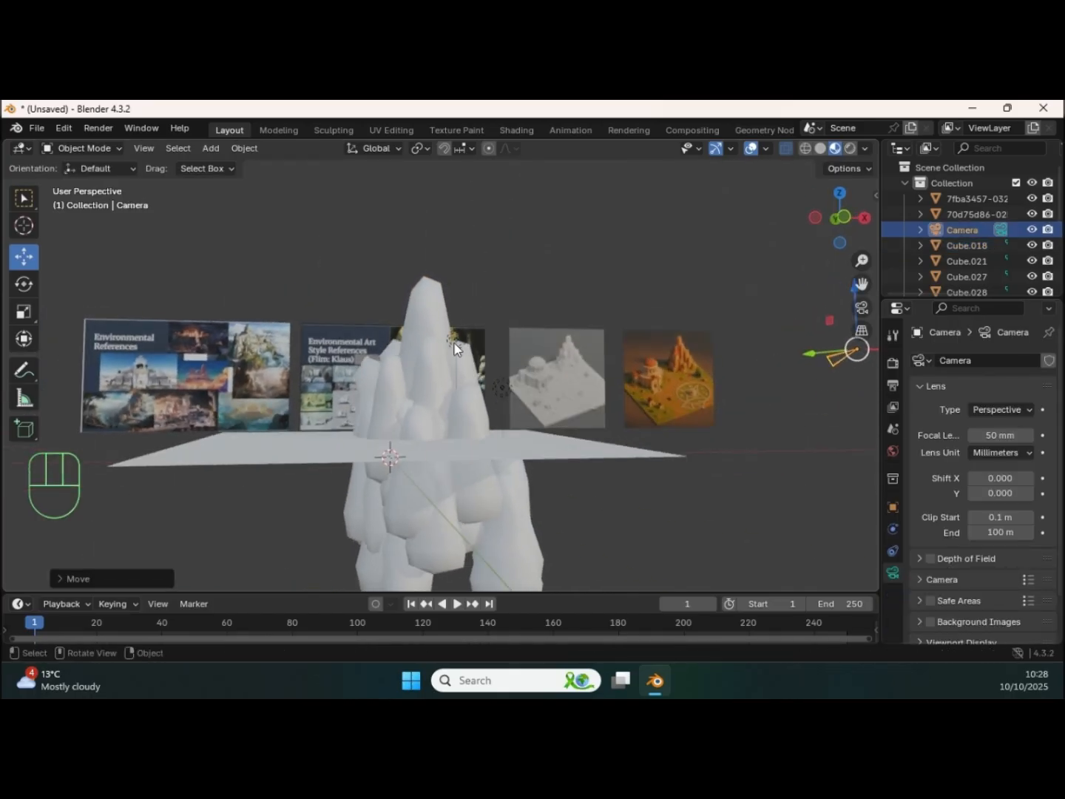
# Step: Select both lights and move them away from the rocks to sit beside the camera
pyautogui.click(455, 342)
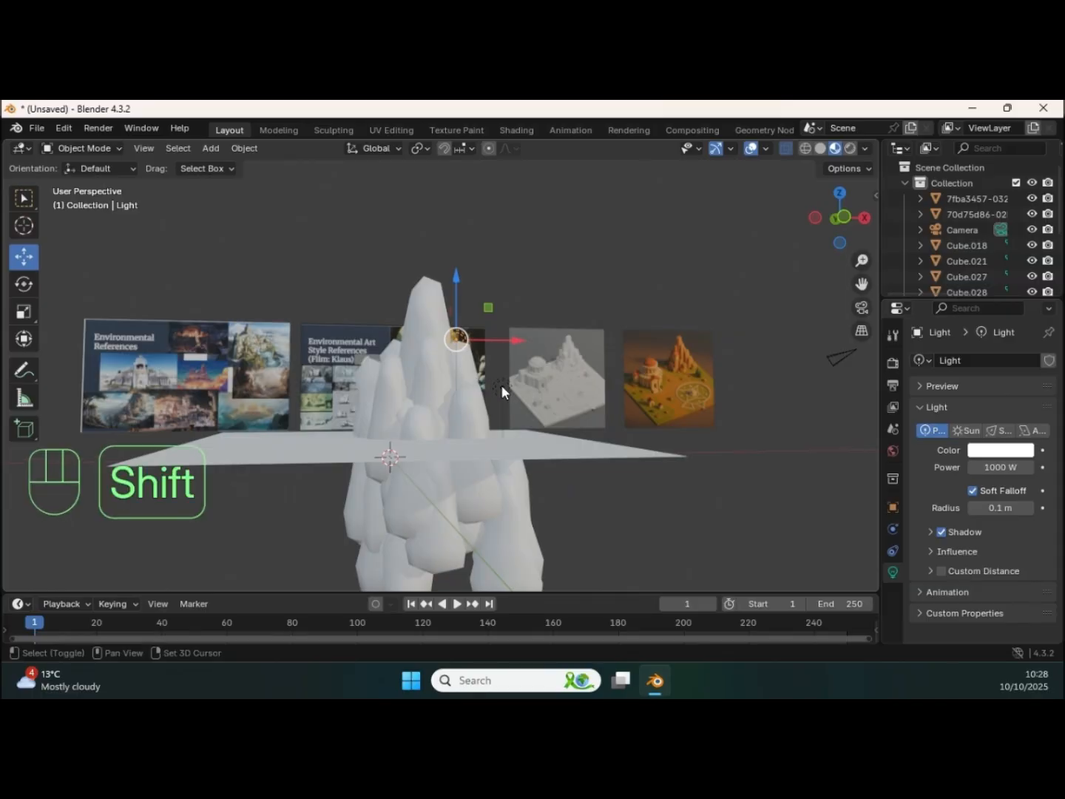
pyautogui.hotkey('shift', 'd')
pyautogui.click(513, 375)
pyautogui.moveTo(512, 375)
pyautogui.mouseDown(button='middle')
pyautogui.moveTo(542, 389)
pyautogui.moveTo(494, 359)
pyautogui.moveTo(511, 380)
pyautogui.mouseUp(button='middle')
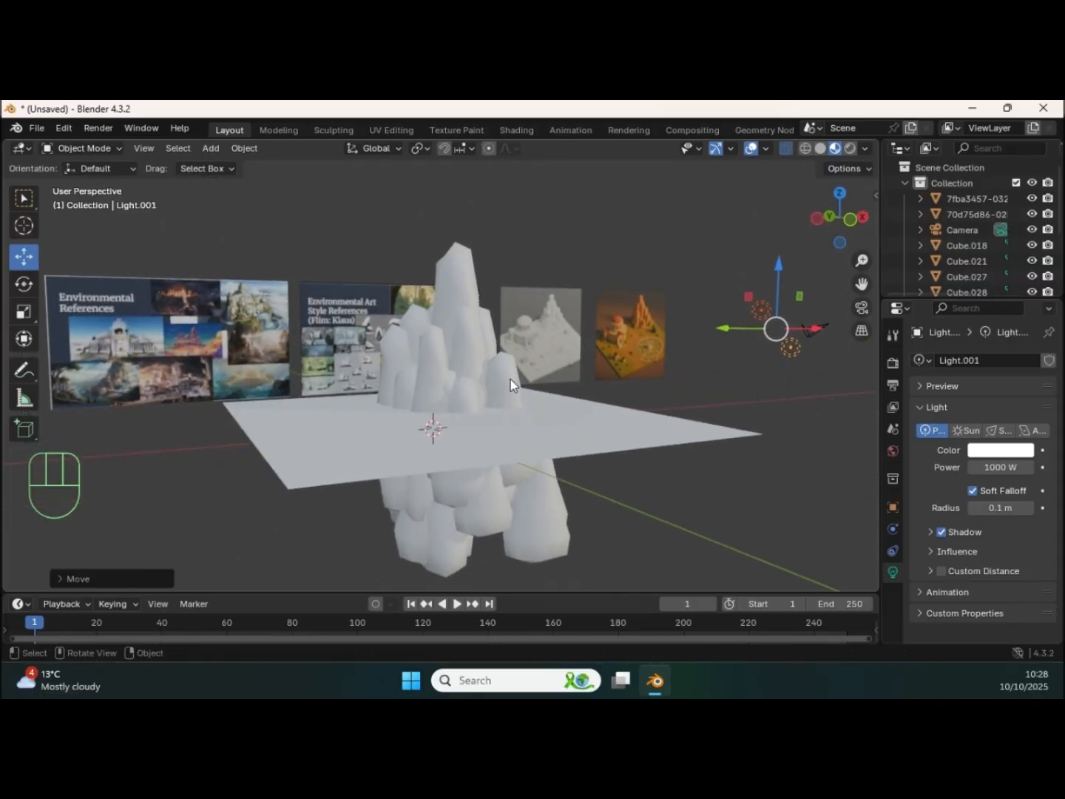
# Step: Add a cube mesh, enlarge it to a large block, and lower it so its top sits near ground level
pyautogui.click(494, 417)
pyautogui.click(716, 387)
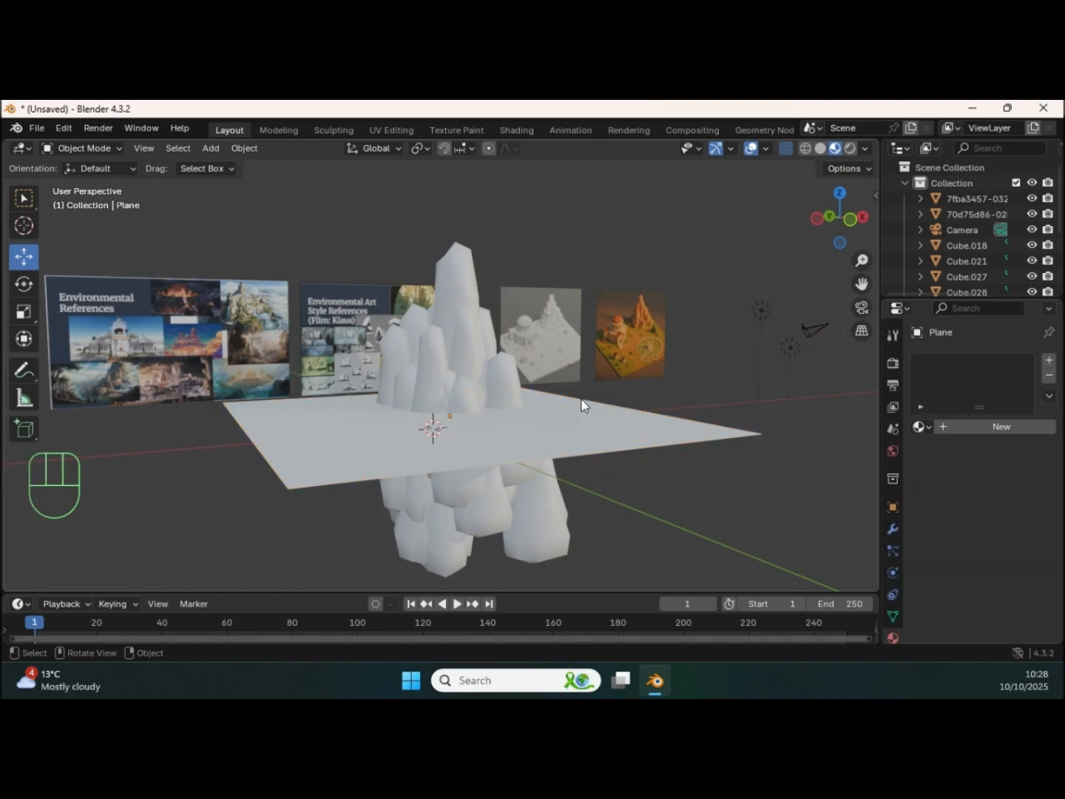
pyautogui.hotkey('shift', 'a')
pyautogui.moveTo(540, 352)
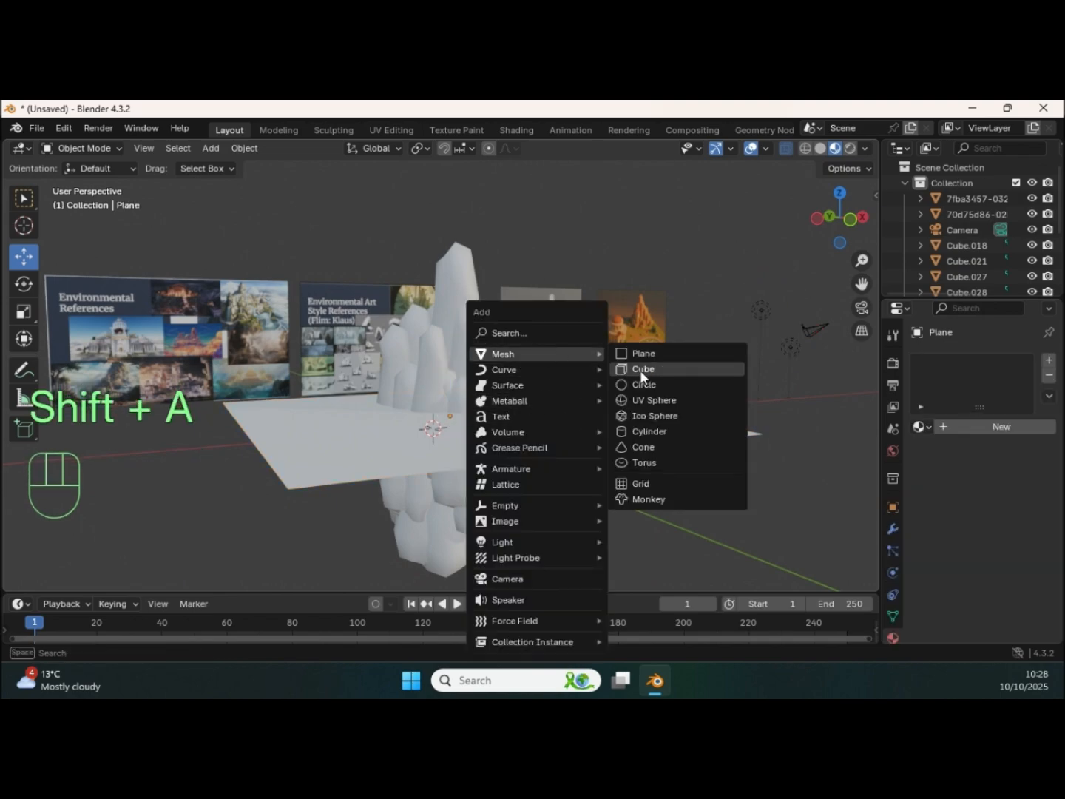
pyautogui.click(641, 369)
pyautogui.press('s')
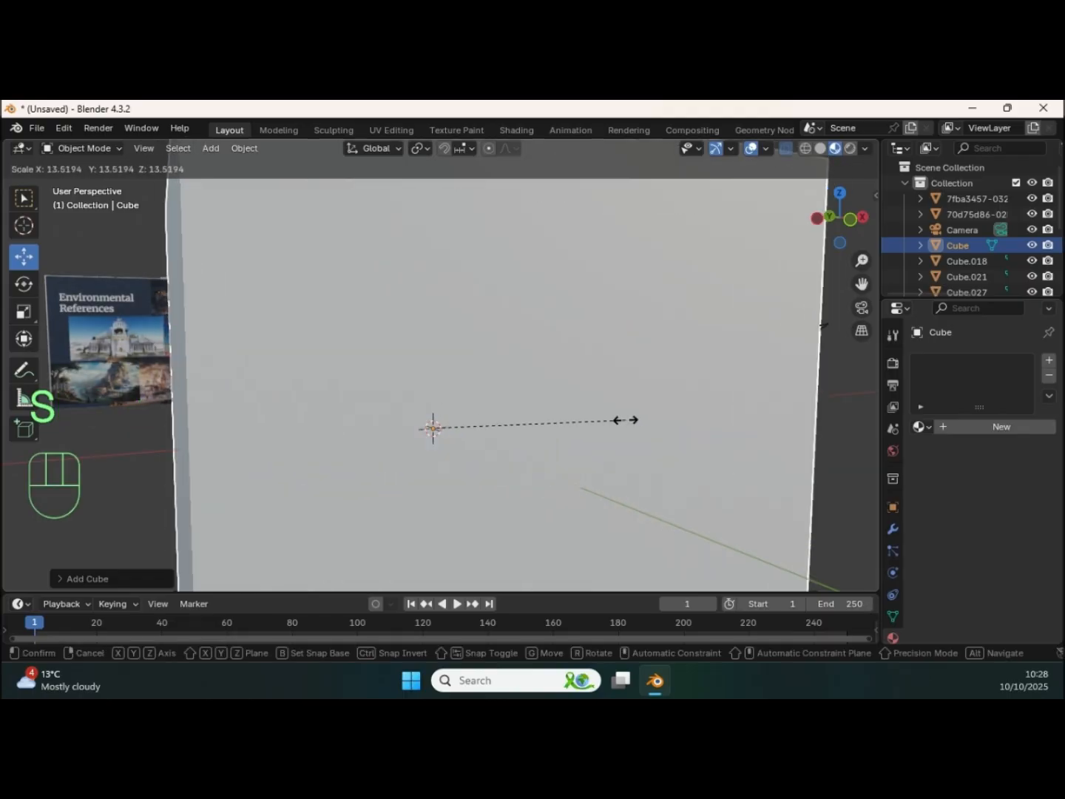
pyautogui.click(558, 412)
pyautogui.moveTo(432, 370); pyautogui.dragTo(433, 517)
pyautogui.moveTo(466, 420); pyautogui.dragTo(480, 412, button='middle')
pyautogui.keyDown('ctrl'); pyautogui.moveTo(482, 412); pyautogui.dragTo(487, 451, button='middle'); pyautogui.keyUp('ctrl')
# Step: Hide the ground plane and reposition the large cube so it encloses the lower ends of the rock cluster
pyautogui.click(606, 418)
pyautogui.moveTo(542, 412); pyautogui.dragTo(407, 396, button='middle')
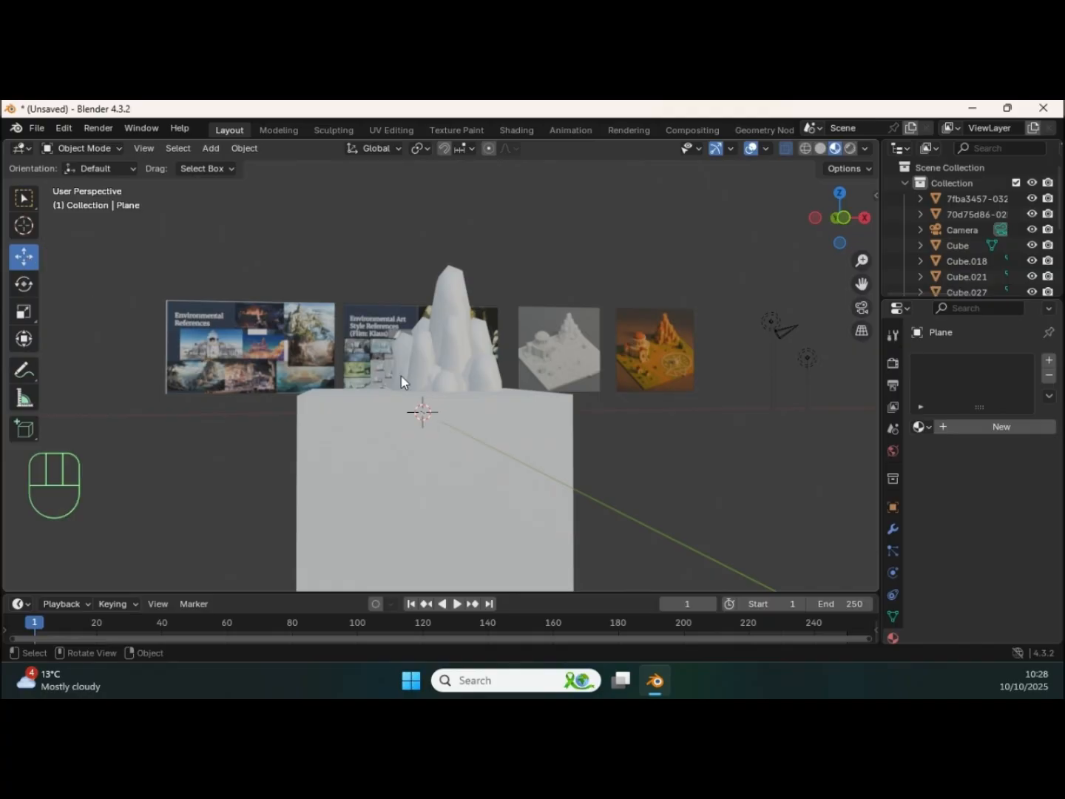
pyautogui.click(354, 459)
pyautogui.moveTo(435, 459); pyautogui.dragTo(410, 540)
pyautogui.moveTo(465, 454); pyautogui.dragTo(442, 459, button='middle')
pyautogui.keyDown('shift'); pyautogui.moveTo(441, 461); pyautogui.dragTo(427, 409, button='middle'); pyautogui.keyUp('shift')
pyautogui.click(390, 425)
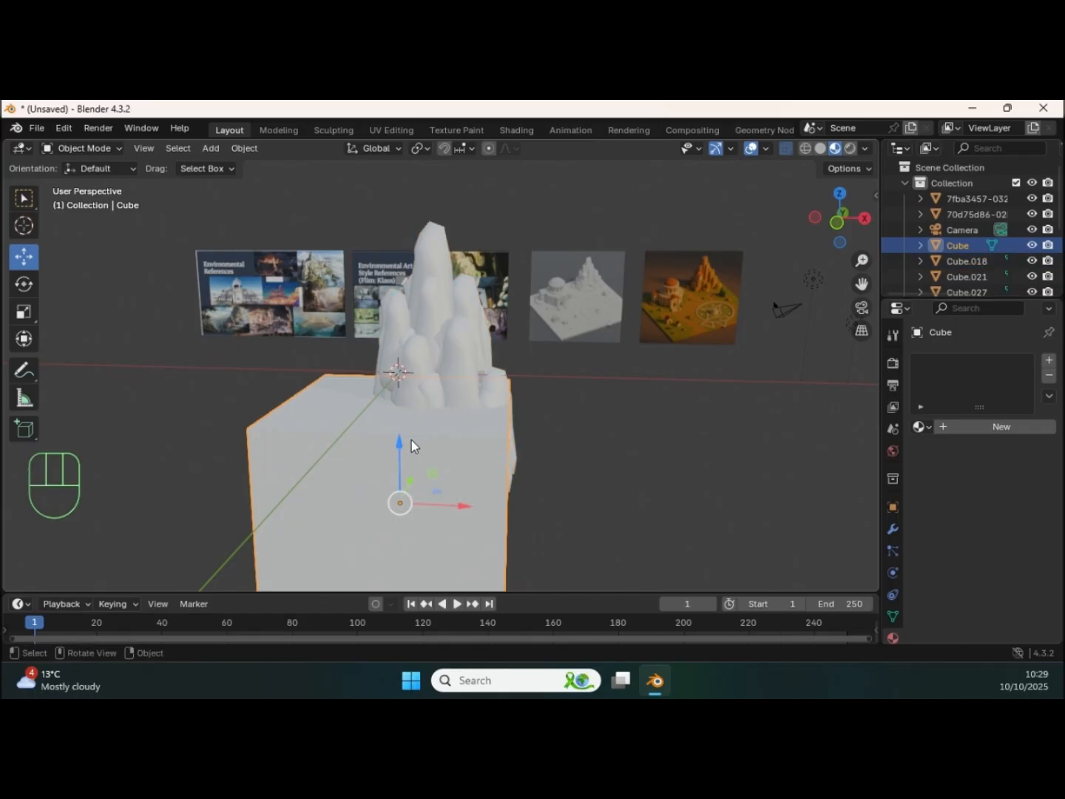
pyautogui.moveTo(398, 449)
pyautogui.mouseDown()
pyautogui.moveTo(401, 424)
pyautogui.moveTo(400, 435)
pyautogui.mouseUp()
pyautogui.moveTo(456, 495); pyautogui.dragTo(497, 495)
pyautogui.moveTo(536, 447); pyautogui.dragTo(473, 469, button='middle')
pyautogui.moveTo(470, 473); pyautogui.dragTo(510, 473)
pyautogui.moveTo(511, 473); pyautogui.dragTo(599, 349, button='middle')
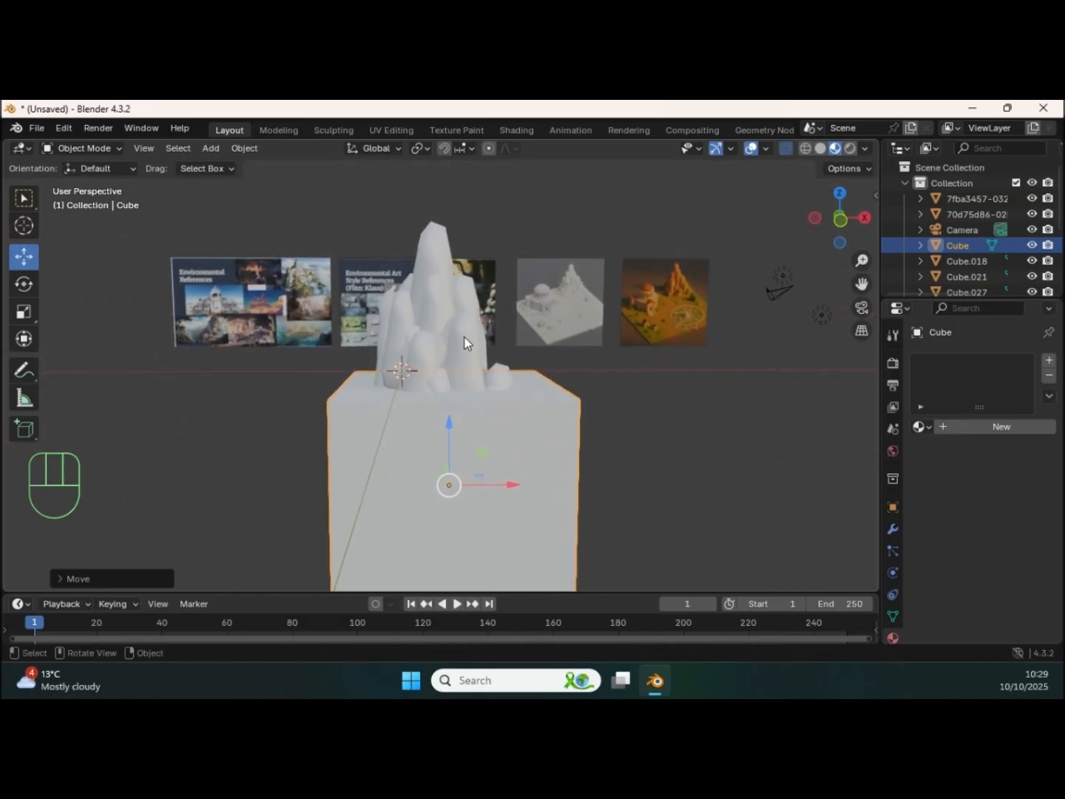
# Step: Try a Boolean Difference modifier on the joined rocks with the cube as cutter, and remove the modifier
pyautogui.click(482, 328)
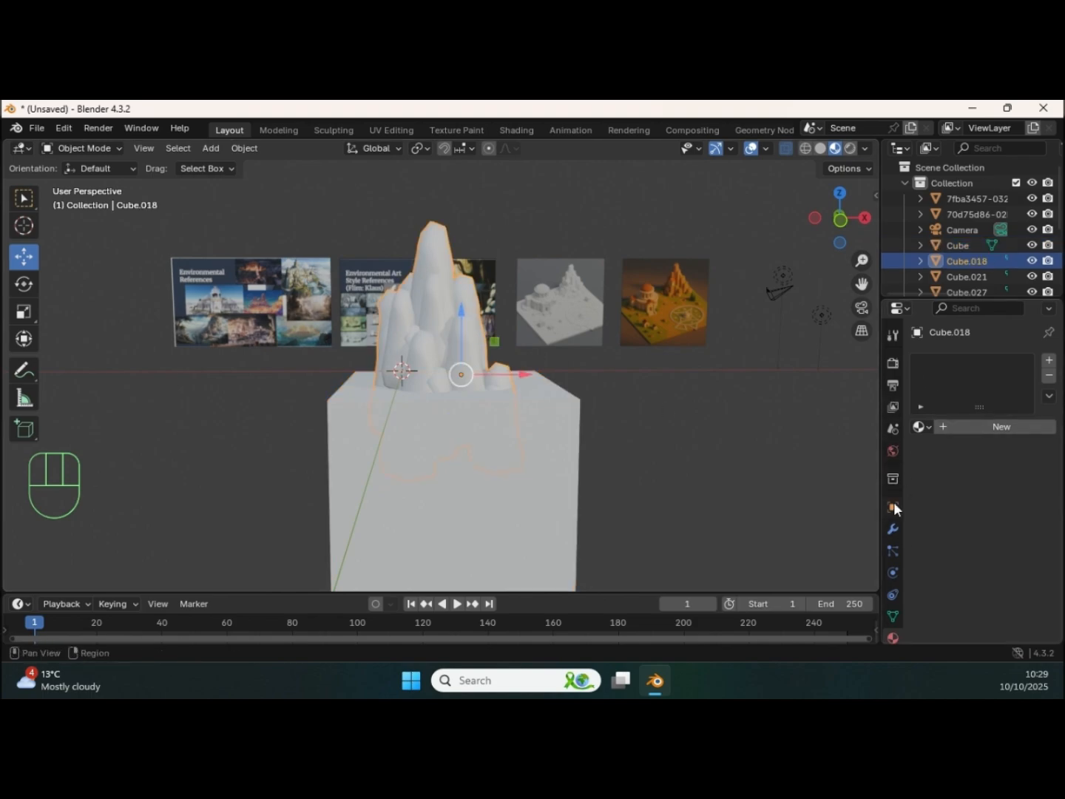
pyautogui.click(893, 530)
pyautogui.click(966, 361)
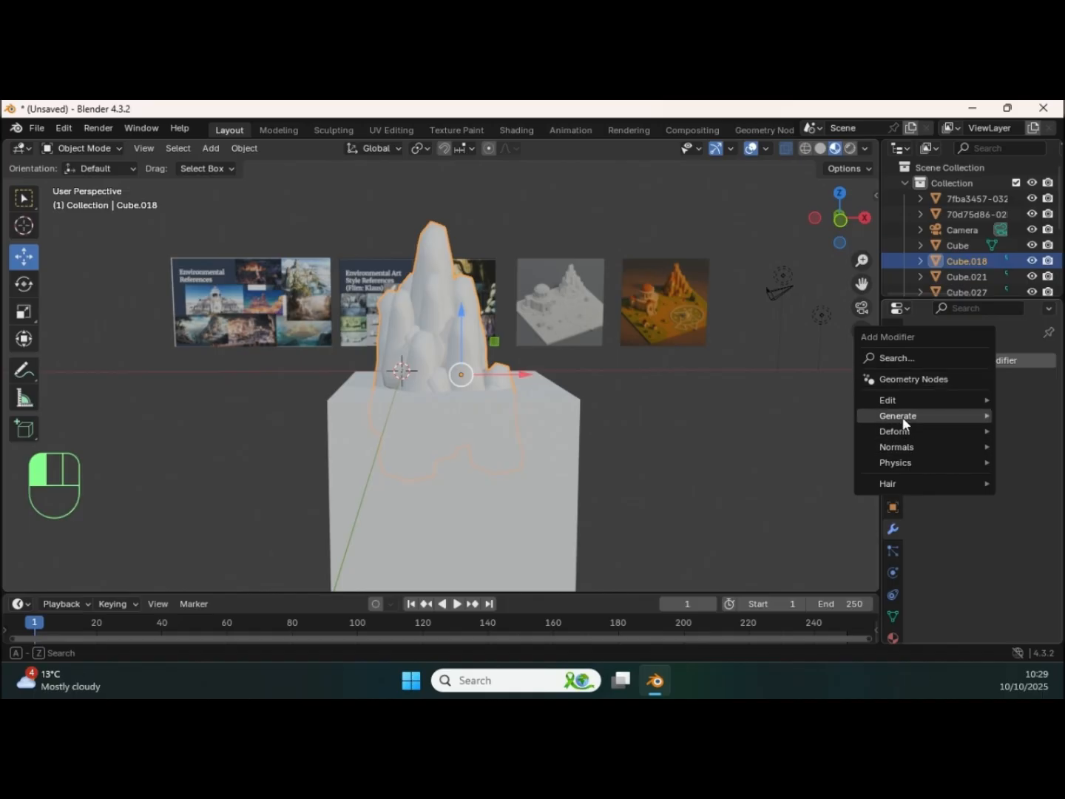
pyautogui.moveTo(900, 420)
pyautogui.click(768, 180)
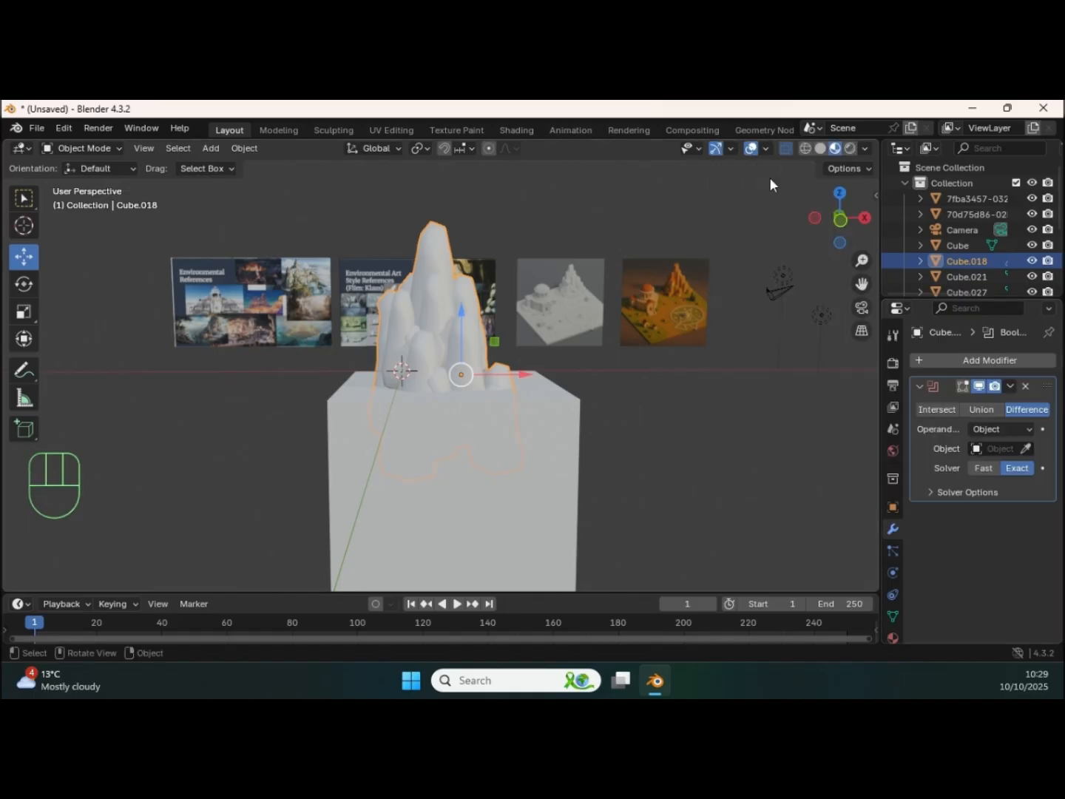
pyautogui.click(1026, 449)
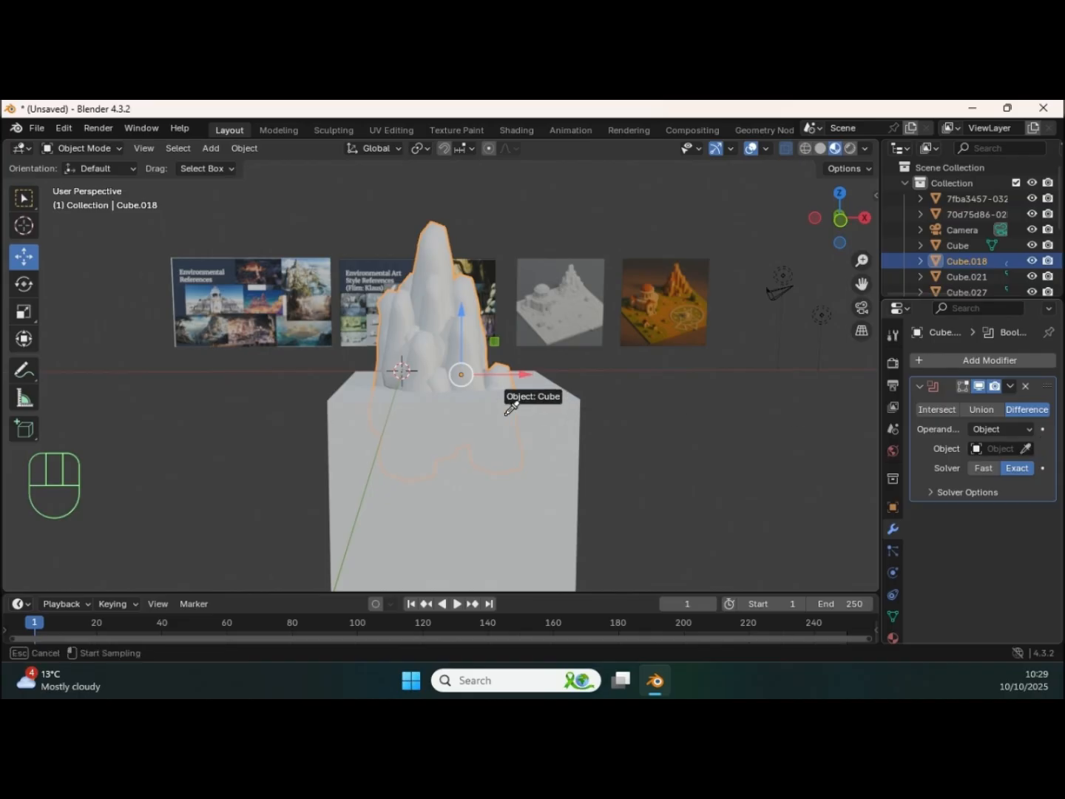
pyautogui.click(570, 428)
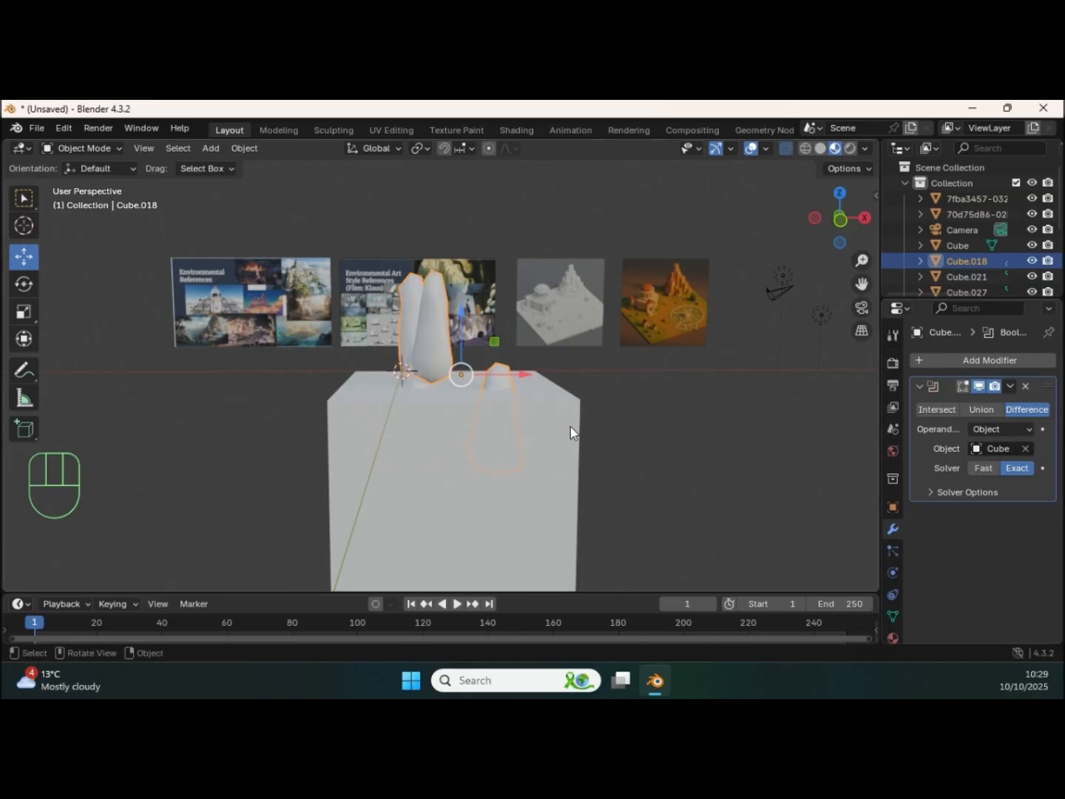
pyautogui.hotkey('ctrl', 'z')
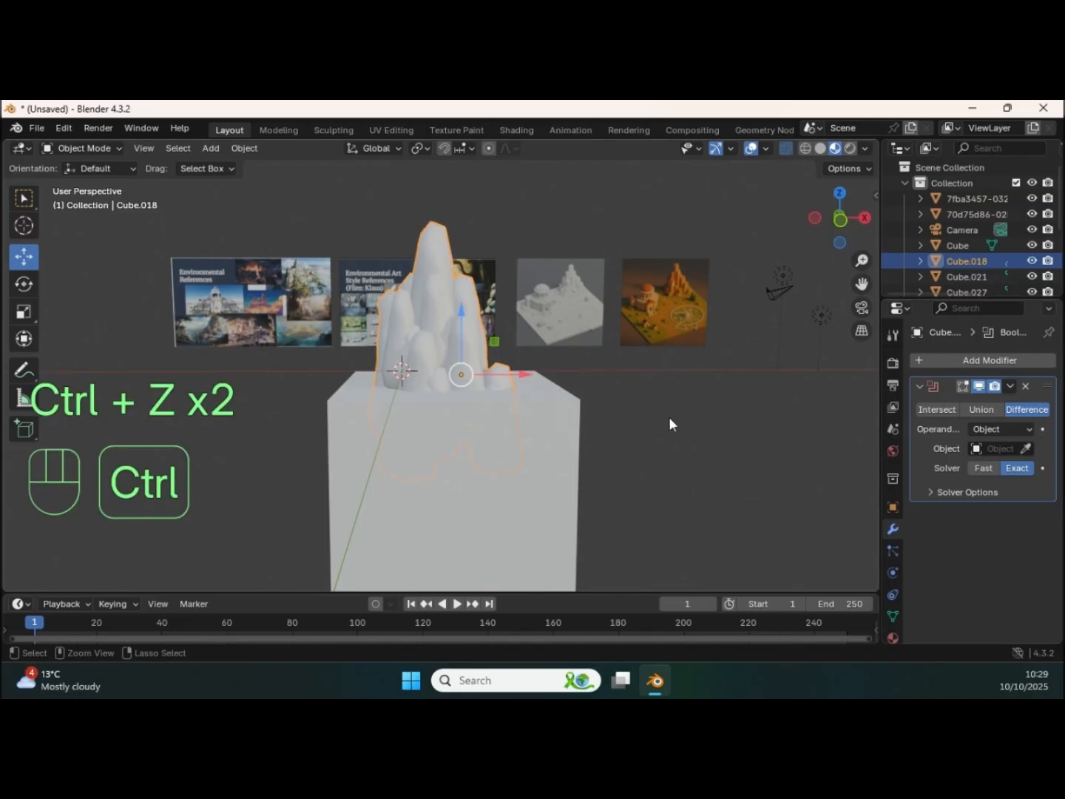
pyautogui.click(1026, 385)
# Step: Voxel-remesh the joined rock formation with a voxel size of 0.162 m
pyautogui.moveTo(516, 353); pyautogui.dragTo(413, 345, button='middle')
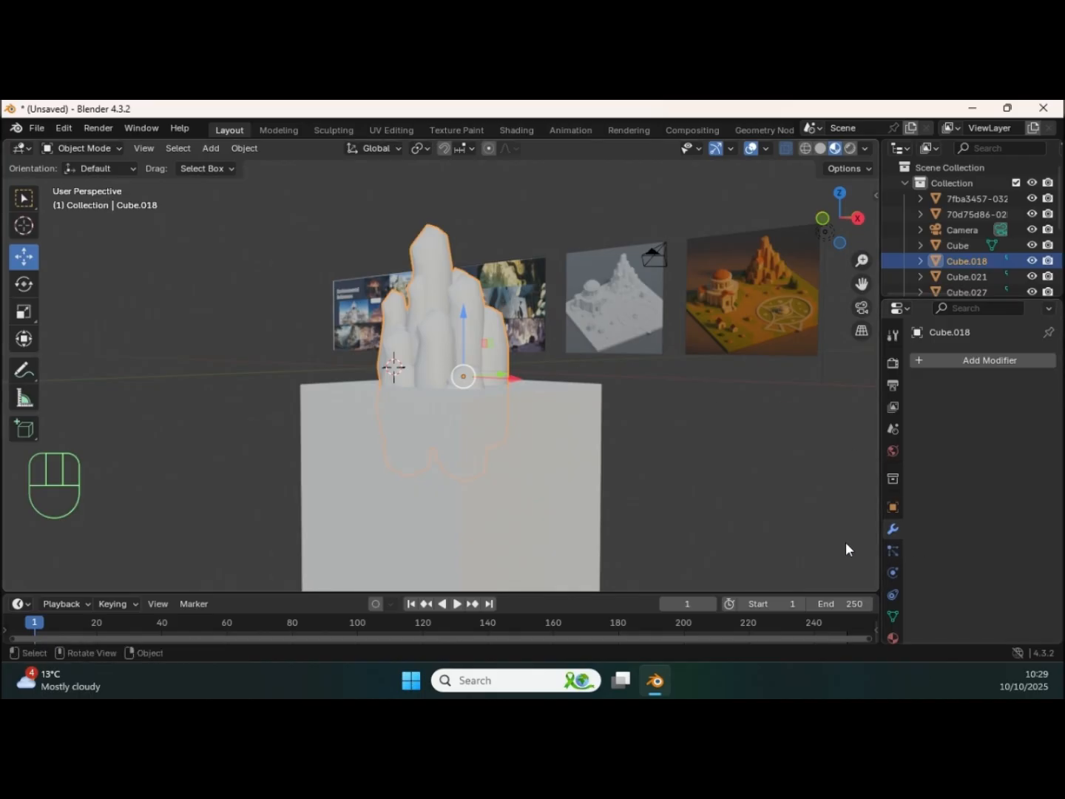
pyautogui.click(892, 615)
pyautogui.scroll(-5, 958, 568)
pyautogui.scroll(1, 954, 561)
pyautogui.click(950, 581)
pyautogui.scroll(-3, 951, 533)
pyautogui.scroll(-1, 962, 496)
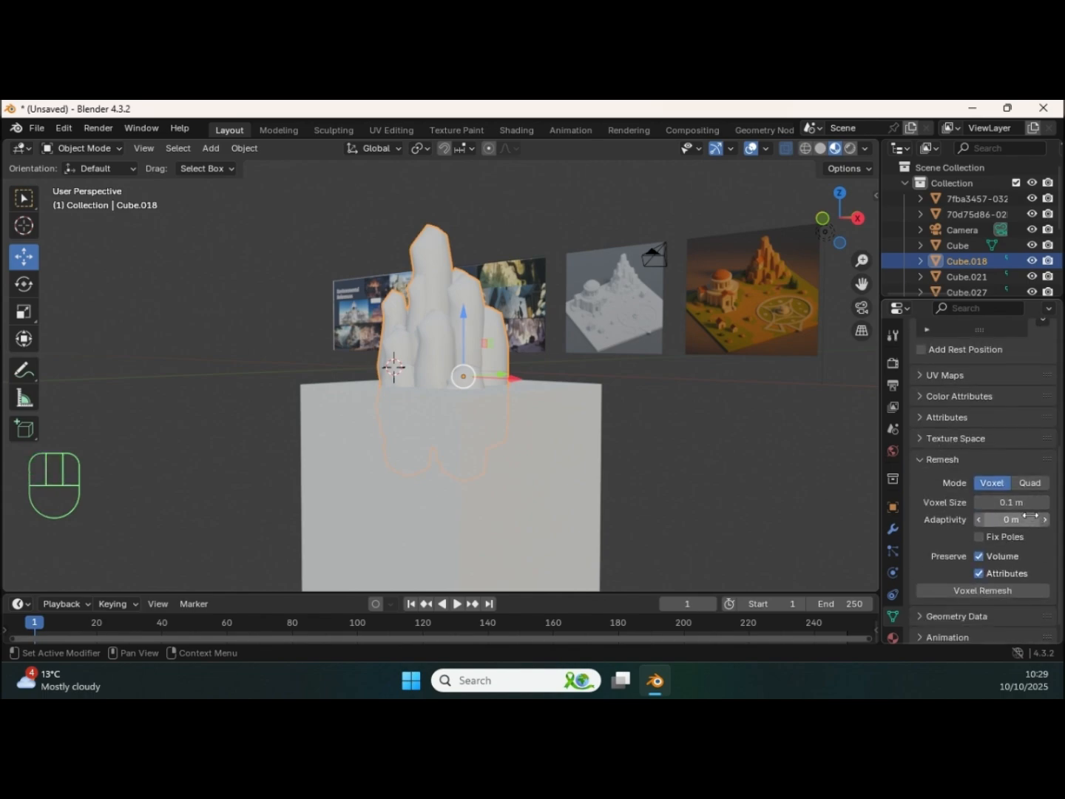
pyautogui.moveTo(1014, 503)
pyautogui.mouseDown()
pyautogui.moveTo(1004, 503)
pyautogui.moveTo(1030, 503)
pyautogui.moveTo(1011, 502)
pyautogui.mouseUp()
pyautogui.click(980, 589)
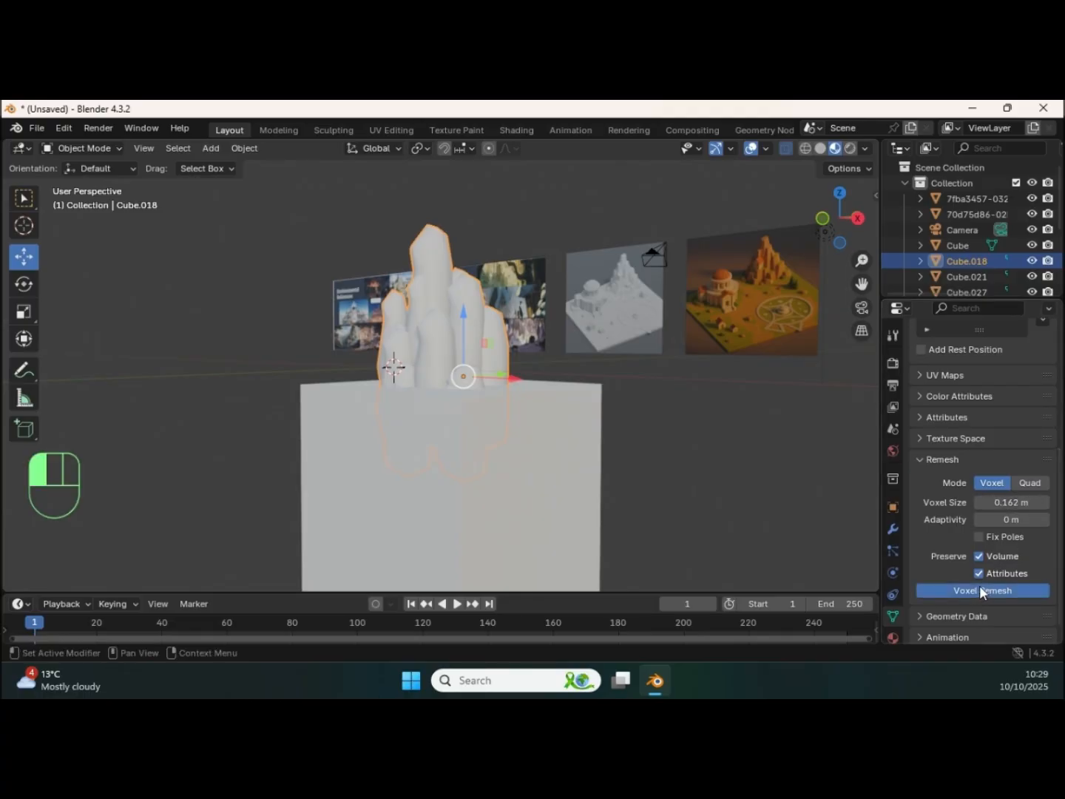
pyautogui.moveTo(473, 385); pyautogui.dragTo(503, 326, button='middle')
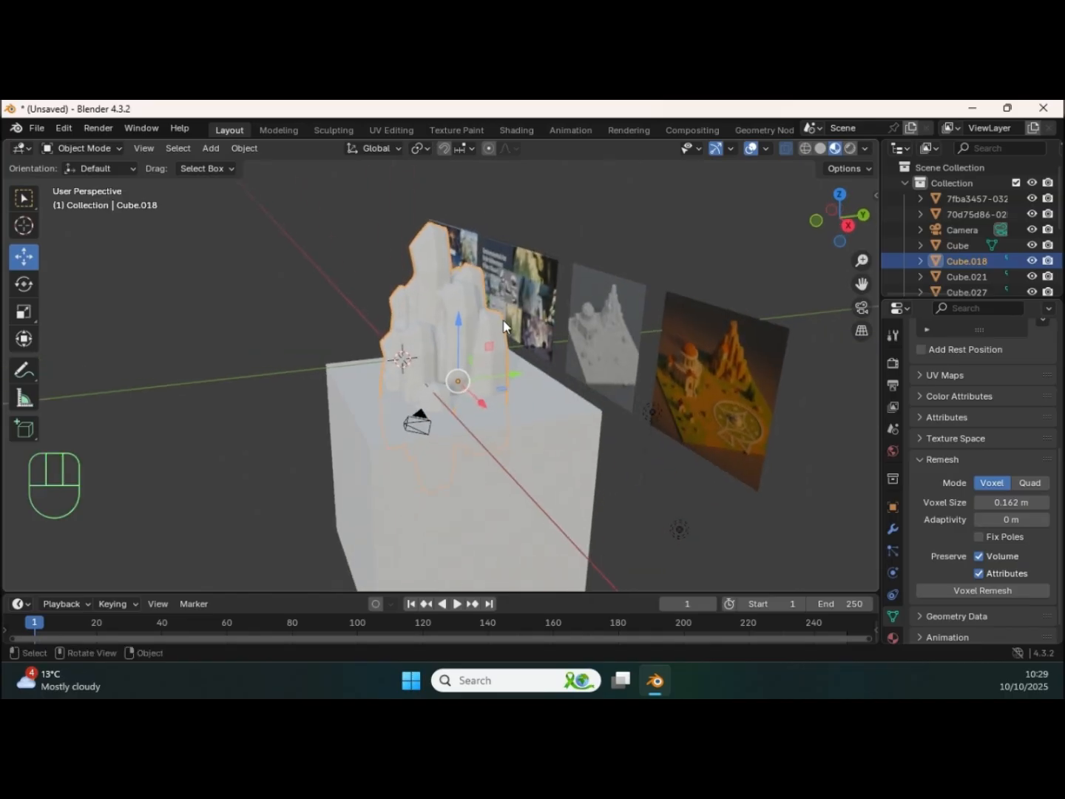
# Step: Examine the remeshed rock topology in wireframe shading and return to Material Preview shading
pyautogui.click(805, 148)
pyautogui.moveTo(682, 258)
pyautogui.mouseDown(button='middle')
pyautogui.moveTo(467, 319)
pyautogui.moveTo(611, 315)
pyautogui.moveTo(629, 302)
pyautogui.mouseUp(button='middle')
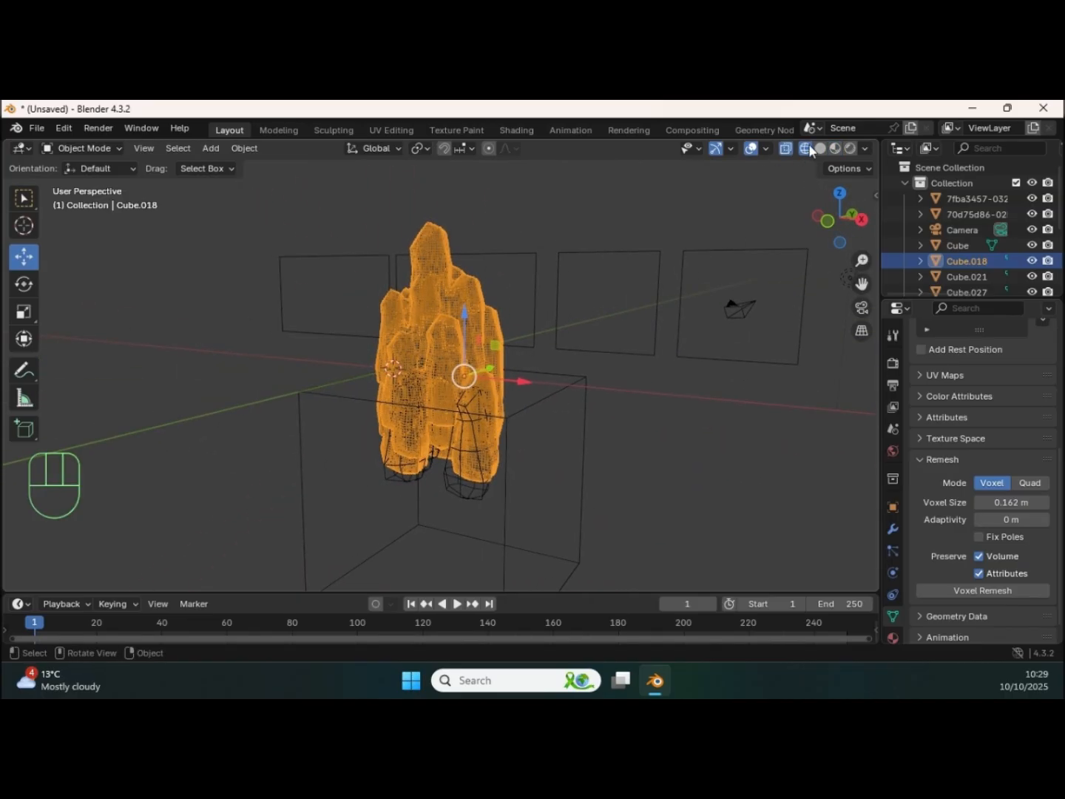
pyautogui.click(791, 148)
pyautogui.click(834, 148)
pyautogui.moveTo(655, 295)
pyautogui.mouseDown(button='middle')
pyautogui.moveTo(520, 349)
pyautogui.moveTo(502, 431)
pyautogui.mouseUp(button='middle')
# Step: Add a Boolean Difference modifier to the remeshed rocks with the cube as its object, and apply it
pyautogui.click(502, 431)
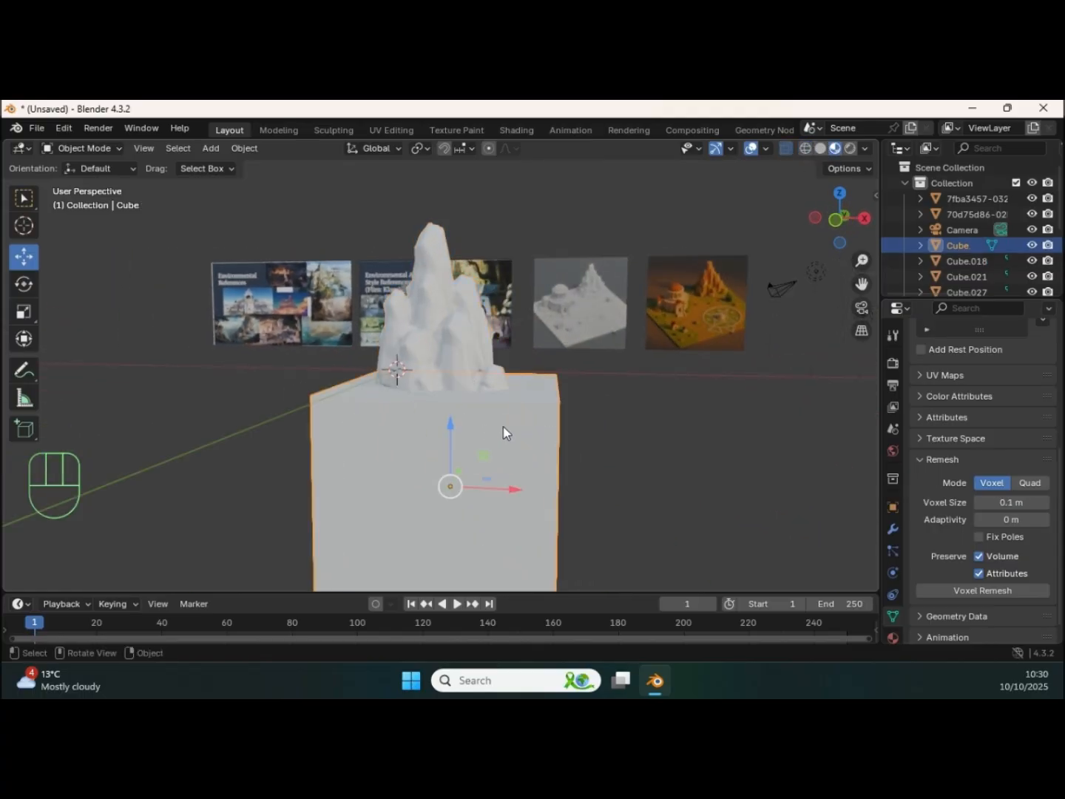
pyautogui.click(506, 340)
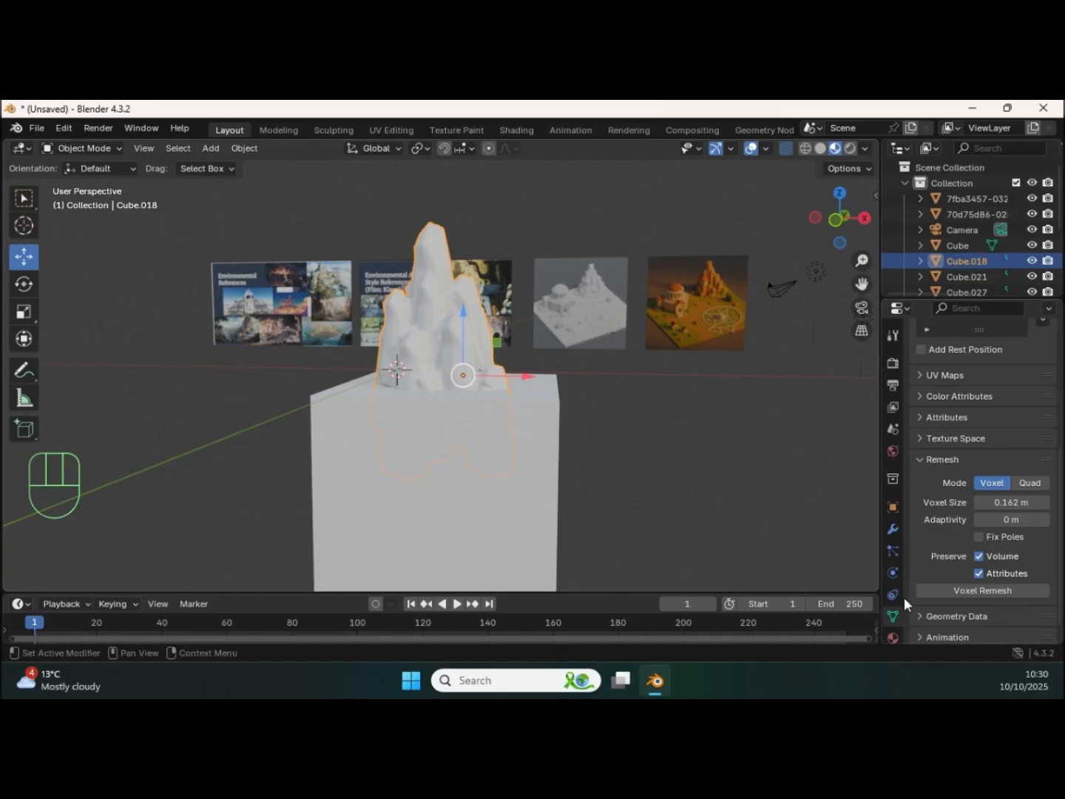
pyautogui.click(893, 529)
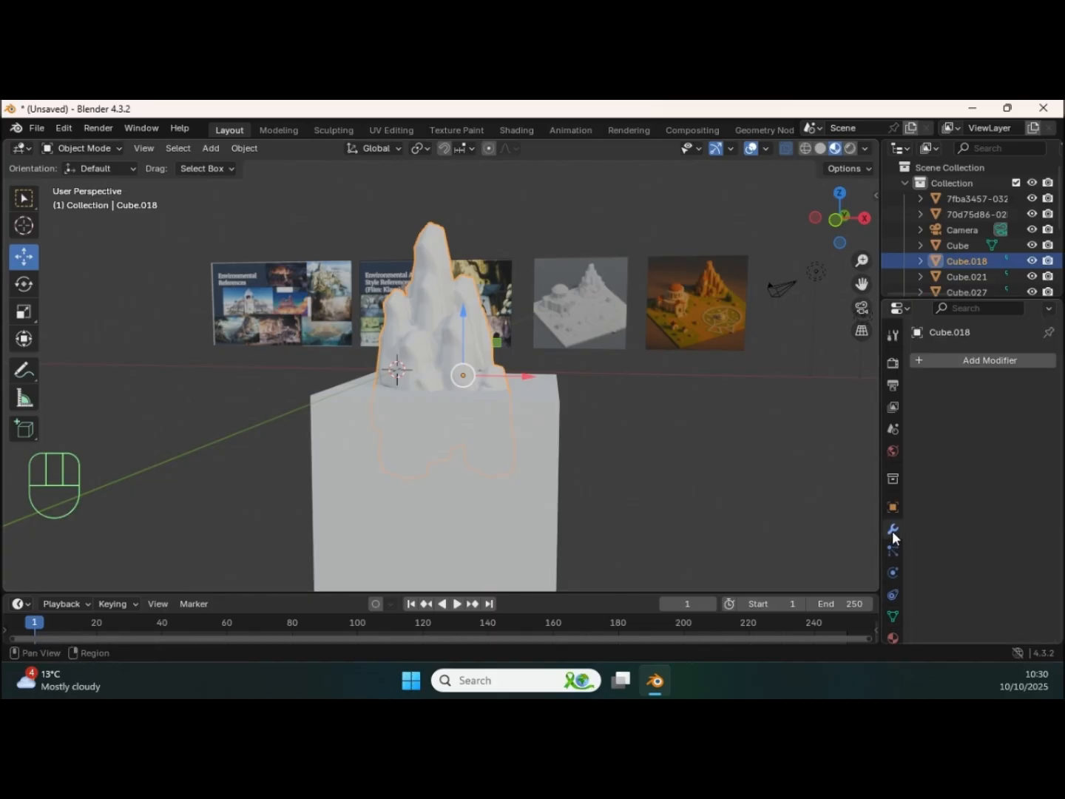
pyautogui.click(948, 360)
pyautogui.moveTo(878, 360)
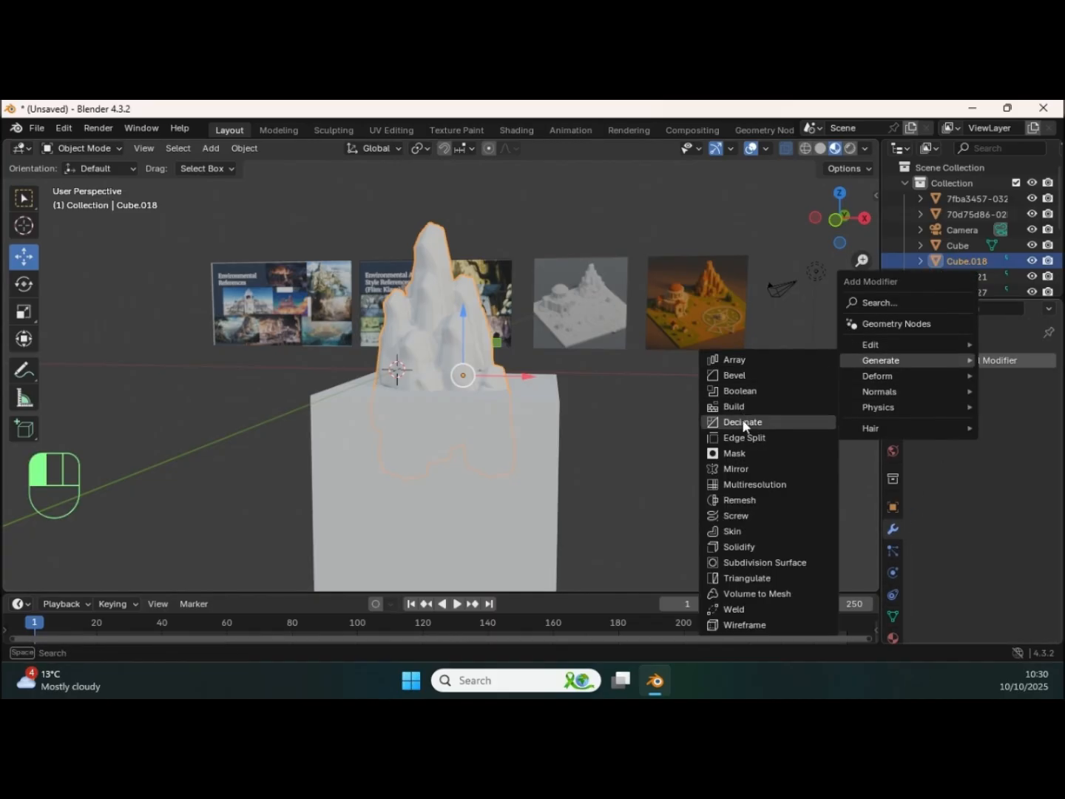
pyautogui.click(743, 391)
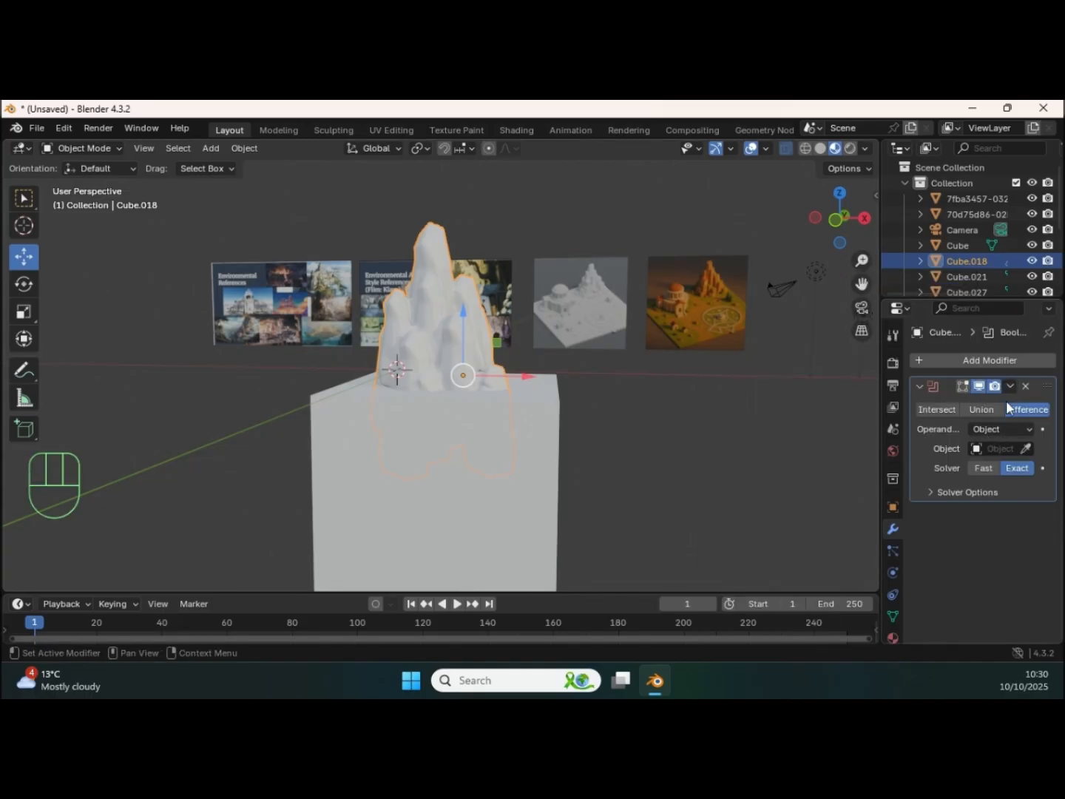
pyautogui.click(1026, 447)
pyautogui.click(543, 445)
pyautogui.click(1010, 385)
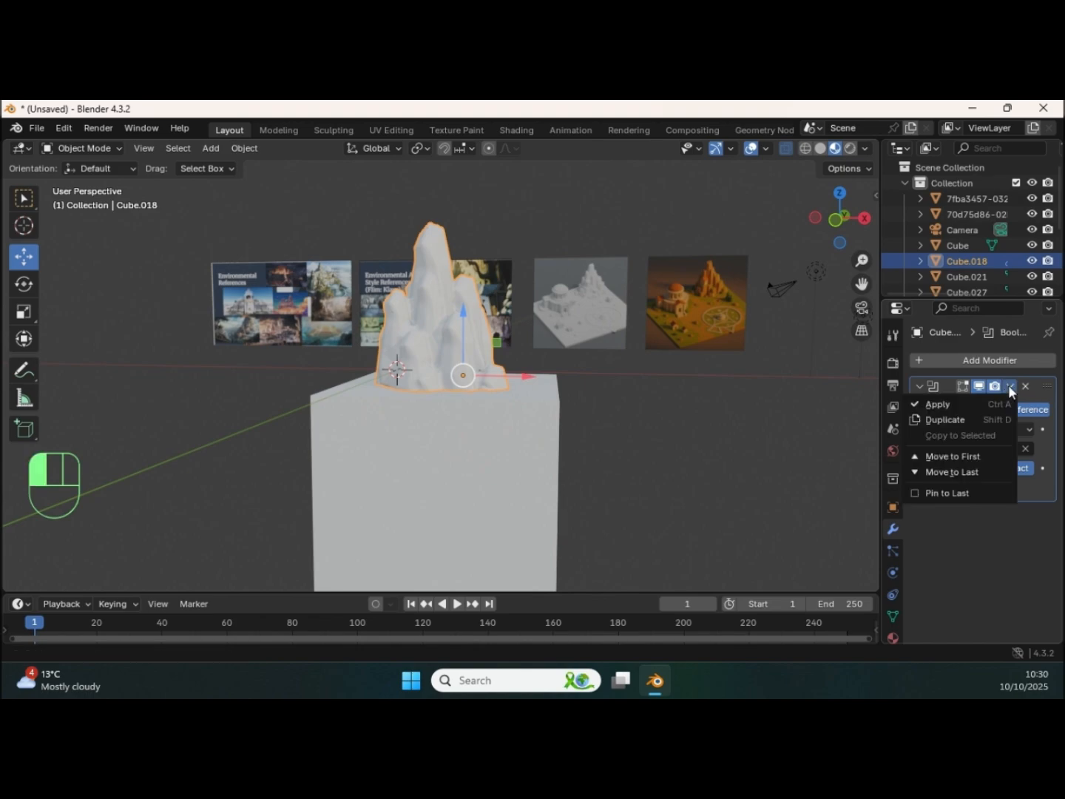
pyautogui.click(948, 403)
# Step: Delete the large cutter cube from the scene
pyautogui.moveTo(476, 372); pyautogui.dragTo(481, 428, button='middle')
pyautogui.click(491, 422)
pyautogui.press('Delete')
# Step: Delete the leftover rock pillars beneath the trimmed formation and unhide the ground plane
pyautogui.click(481, 428)
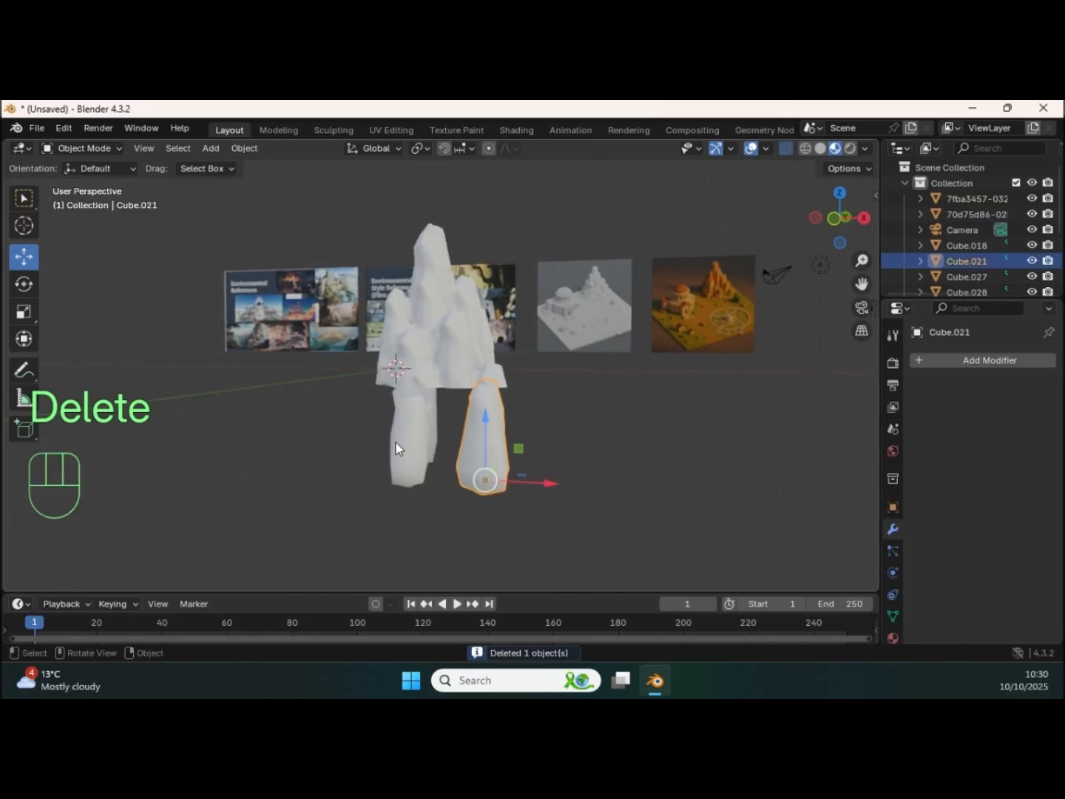
pyautogui.press('shift')
pyautogui.keyDown('shift'); pyautogui.moveTo(442, 449); pyautogui.dragTo(445, 447); pyautogui.keyUp('shift')
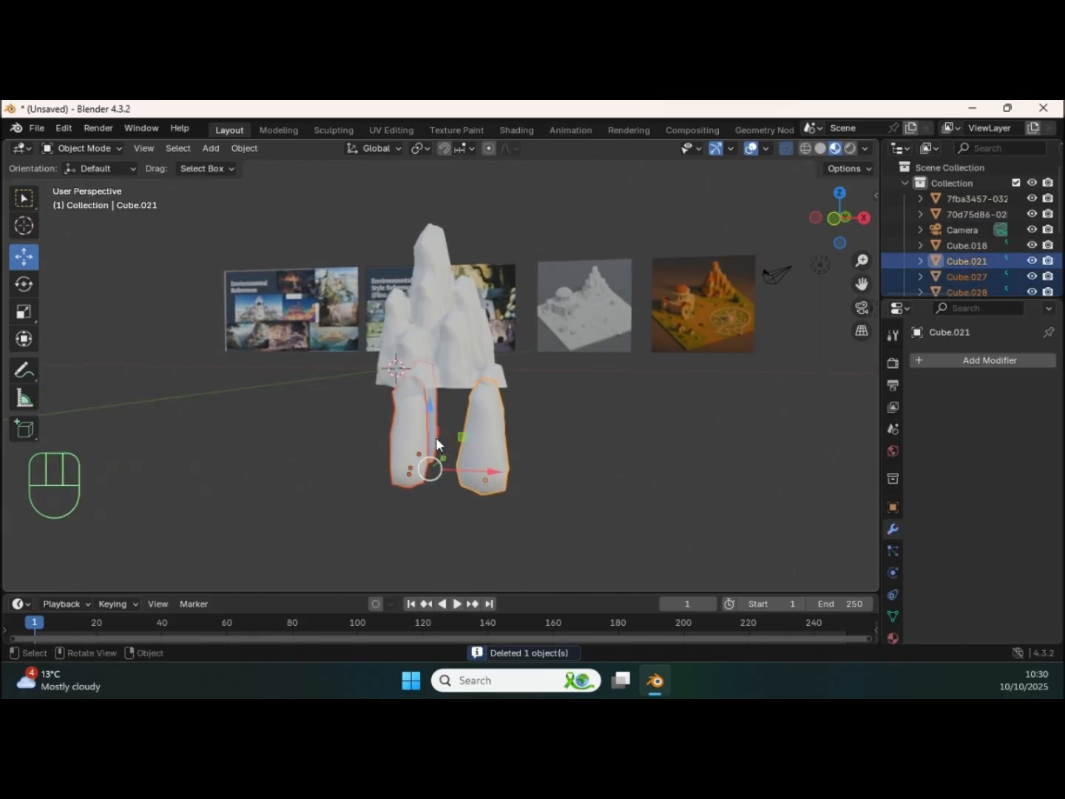
pyautogui.press('Delete')
pyautogui.moveTo(464, 425); pyautogui.dragTo(547, 419, button='middle')
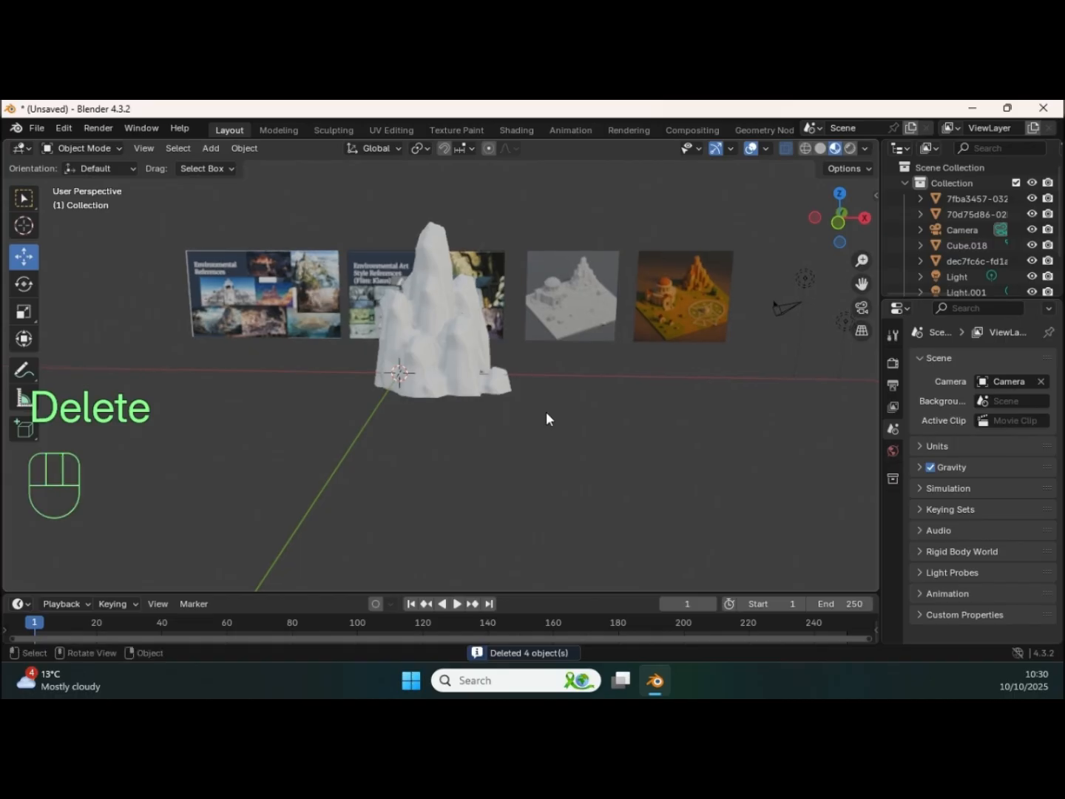
pyautogui.press('alt')
pyautogui.hotkey('alt', 'h')
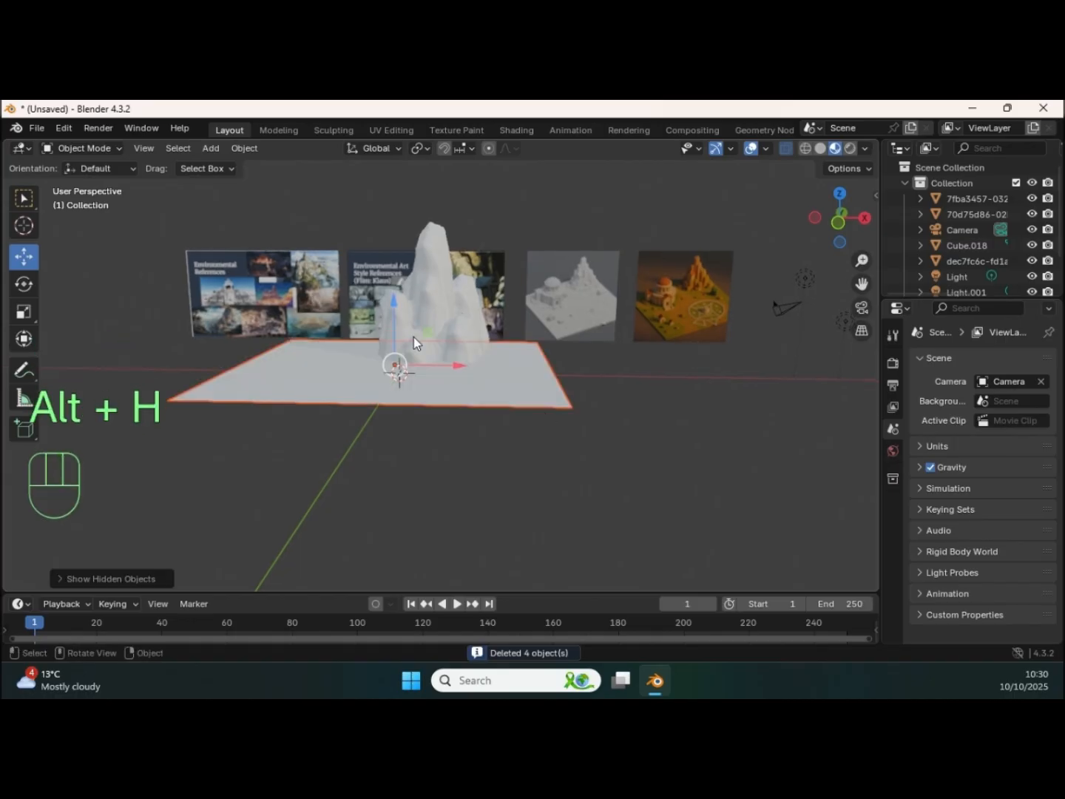
# Step: Smooth out the small spikes and bumps on the rock formation's surface in Sculpt Mode
pyautogui.moveTo(445, 367); pyautogui.dragTo(494, 370)
pyautogui.keyDown('shift'); pyautogui.moveTo(518, 361); pyautogui.dragTo(477, 334, button='middle'); pyautogui.keyUp('shift')
pyautogui.click(433, 317)
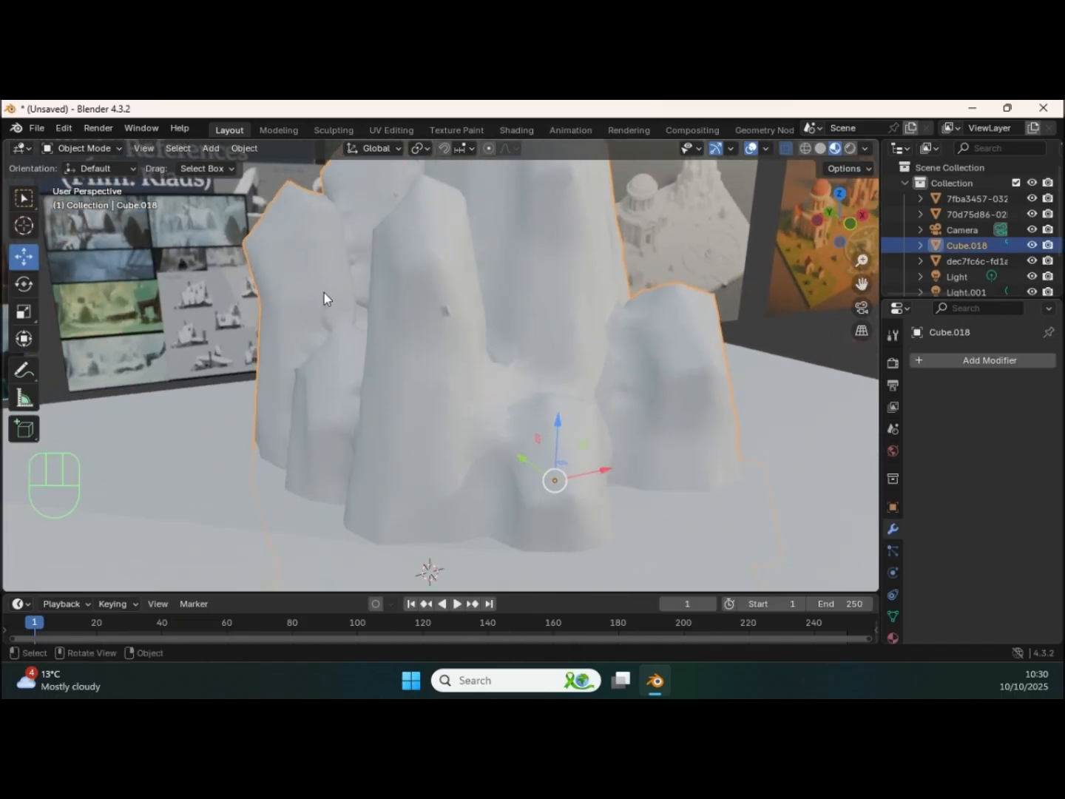
pyautogui.hotkey('ctrl', 'Tab')
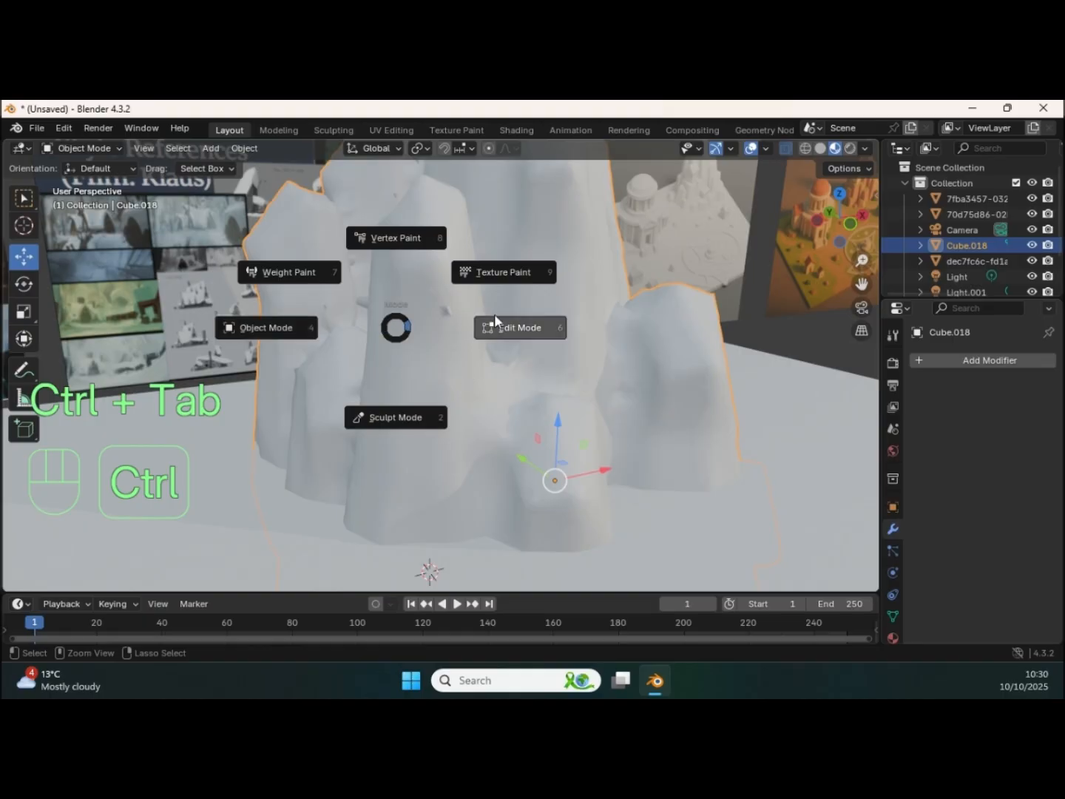
pyautogui.click(409, 418)
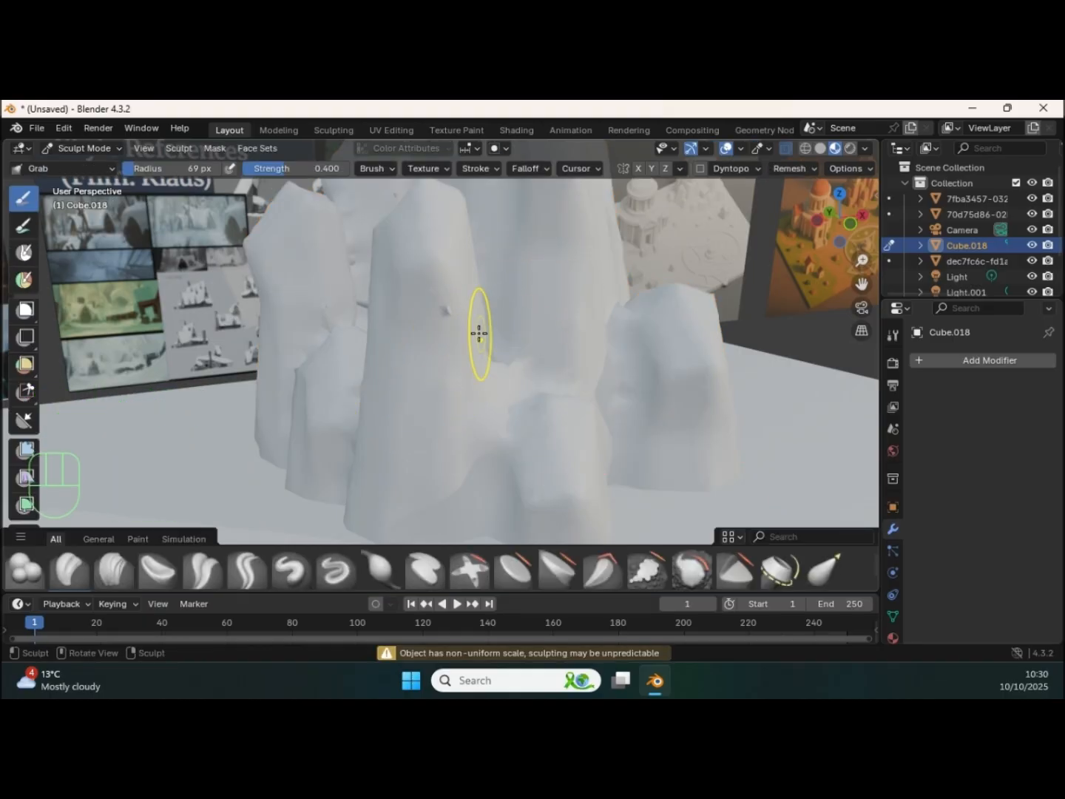
pyautogui.keyDown('shift'); pyautogui.moveTo(450, 312); pyautogui.dragTo(407, 308); pyautogui.keyUp('shift')
pyautogui.moveTo(327, 321); pyautogui.dragTo(446, 313, button='middle')
pyautogui.moveTo(418, 323)
pyautogui.keyDown('shift'); pyautogui.mouseDown()
pyautogui.moveTo(399, 348)
pyautogui.moveTo(429, 299)
pyautogui.mouseUp(); pyautogui.keyUp('shift')
pyautogui.moveTo(508, 320); pyautogui.dragTo(406, 310, button='middle')
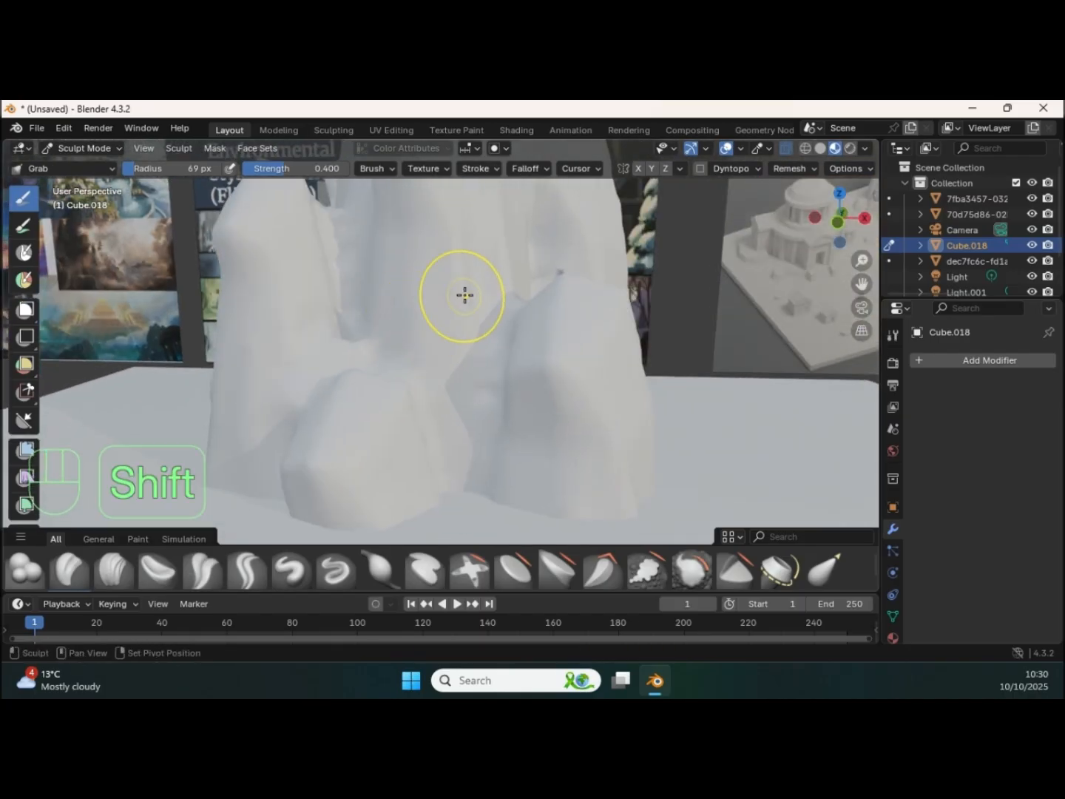
pyautogui.keyDown('shift'); pyautogui.moveTo(553, 276); pyautogui.dragTo(573, 288); pyautogui.keyUp('shift')
pyautogui.moveTo(573, 288)
pyautogui.mouseDown(button='middle')
pyautogui.moveTo(511, 316)
pyautogui.moveTo(476, 388)
pyautogui.moveTo(420, 408)
pyautogui.moveTo(458, 395)
pyautogui.moveTo(376, 278)
pyautogui.moveTo(423, 269)
pyautogui.moveTo(492, 302)
pyautogui.moveTo(40, 227)
pyautogui.mouseUp(button='middle')
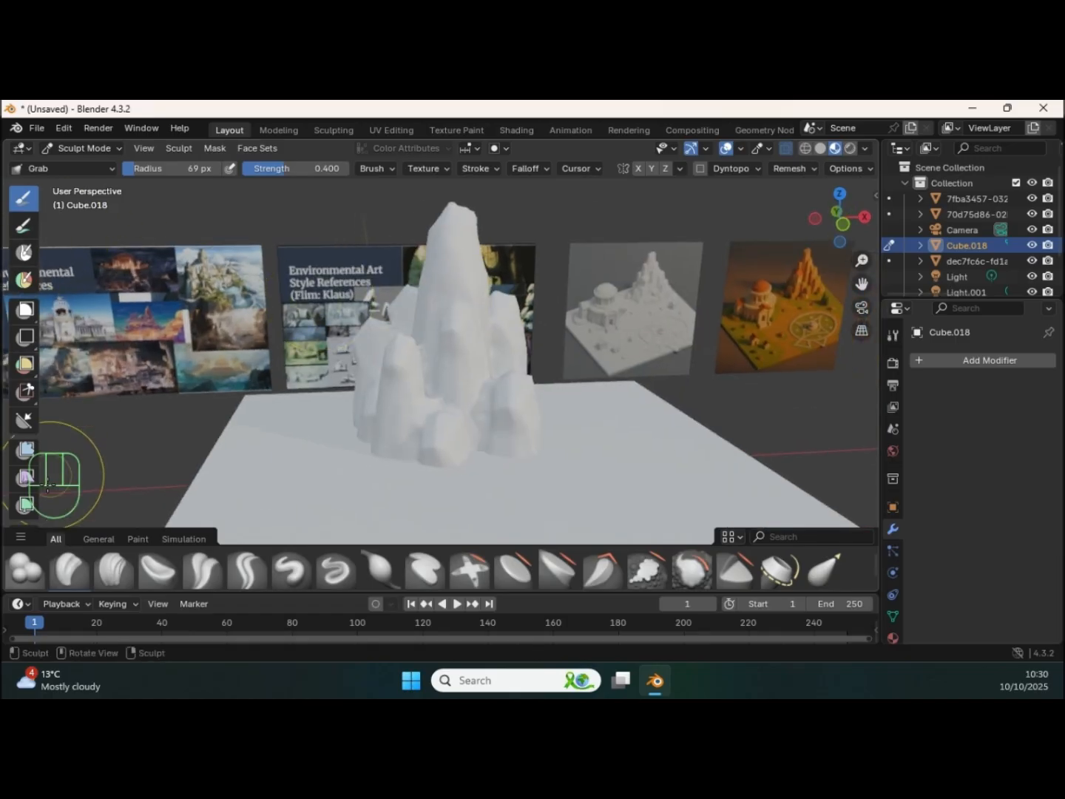
# Step: Choose the Clay Strips brush for the rock formation and set its radius to 53 px
pyautogui.click(111, 567)
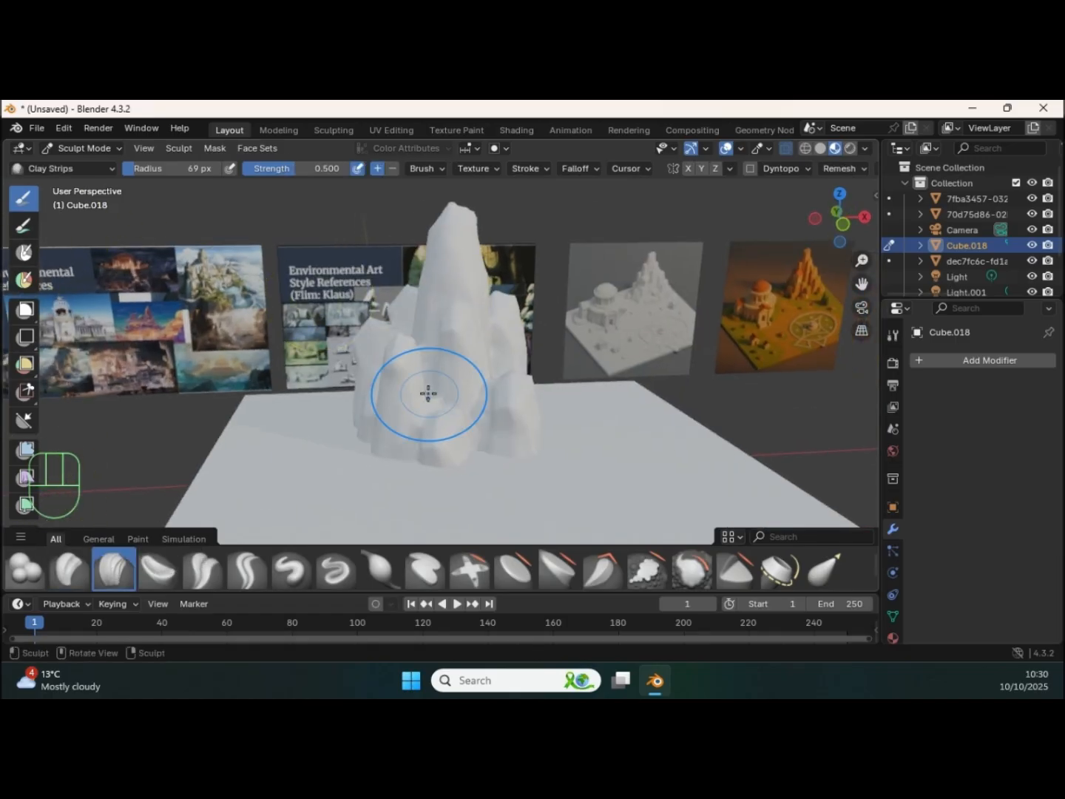
pyautogui.scroll(5, 403, 395)
pyautogui.moveTo(448, 330)
pyautogui.mouseDown(button='middle')
pyautogui.moveTo(416, 333)
pyautogui.moveTo(422, 343)
pyautogui.moveTo(440, 318)
pyautogui.moveTo(389, 300)
pyautogui.moveTo(492, 317)
pyautogui.moveTo(497, 302)
pyautogui.mouseUp(button='middle')
pyautogui.press('f')
pyautogui.click(411, 337)
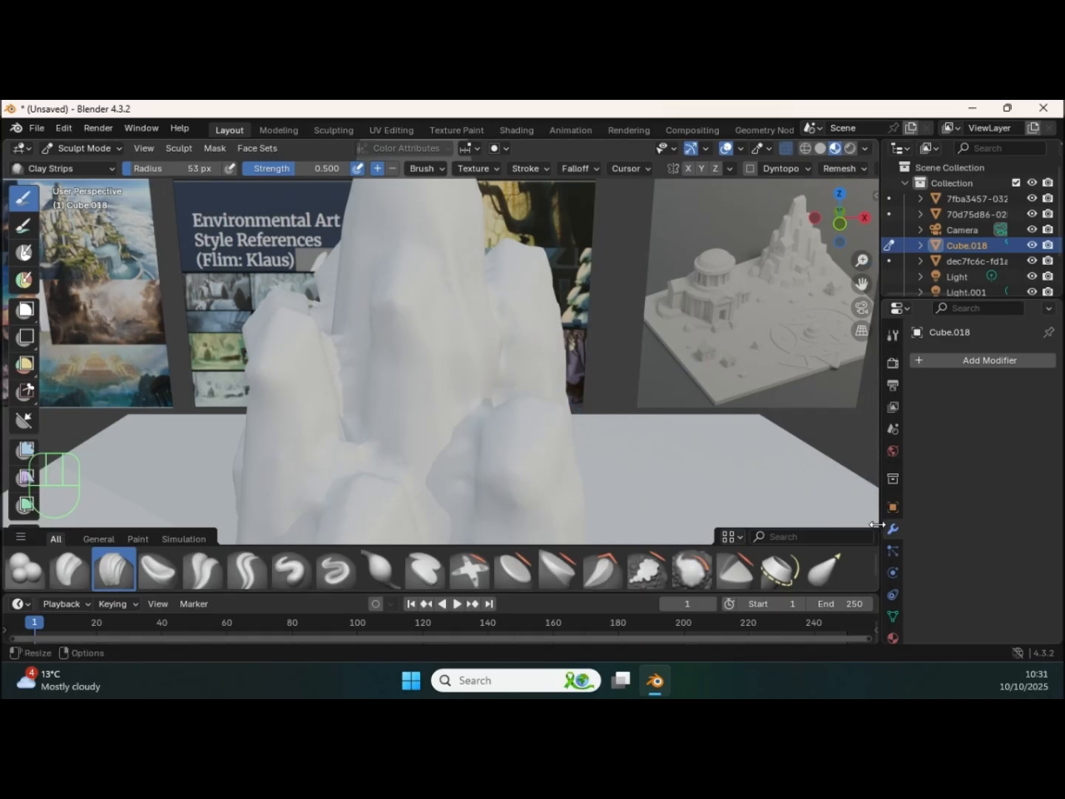
# Step: Give the rock formation a new material and darken its base color to a grey with value 0.226
pyautogui.click(892, 636)
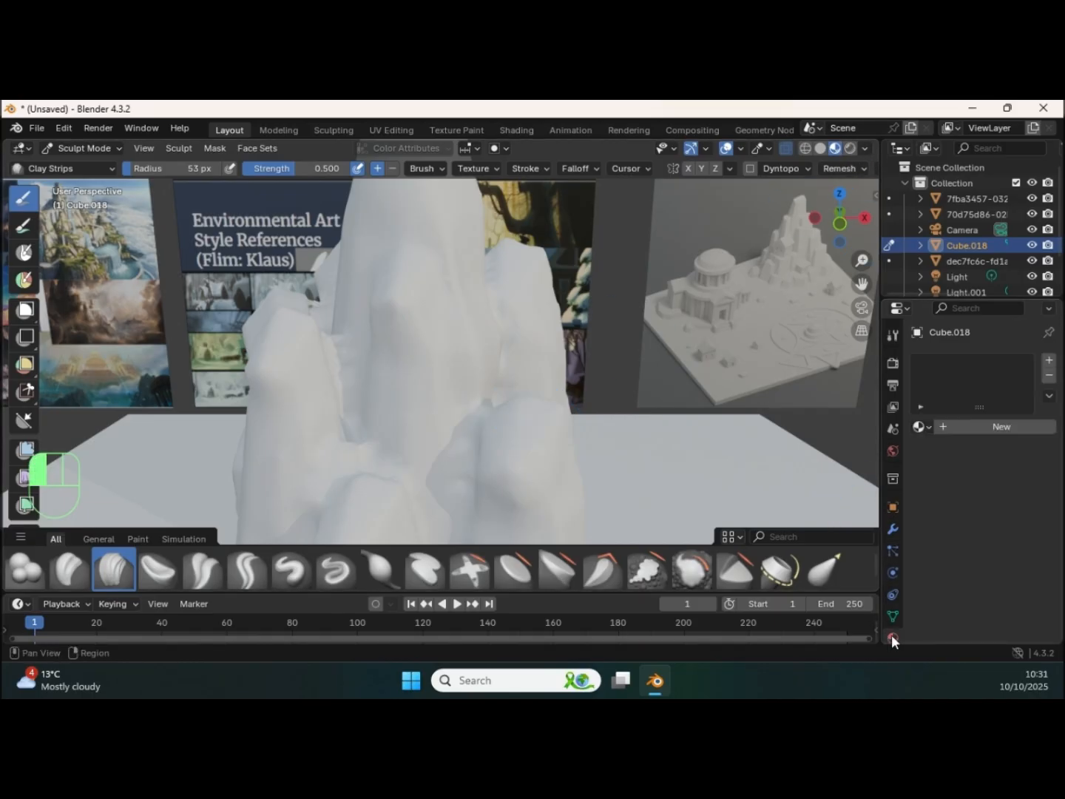
pyautogui.click(972, 425)
pyautogui.click(1014, 525)
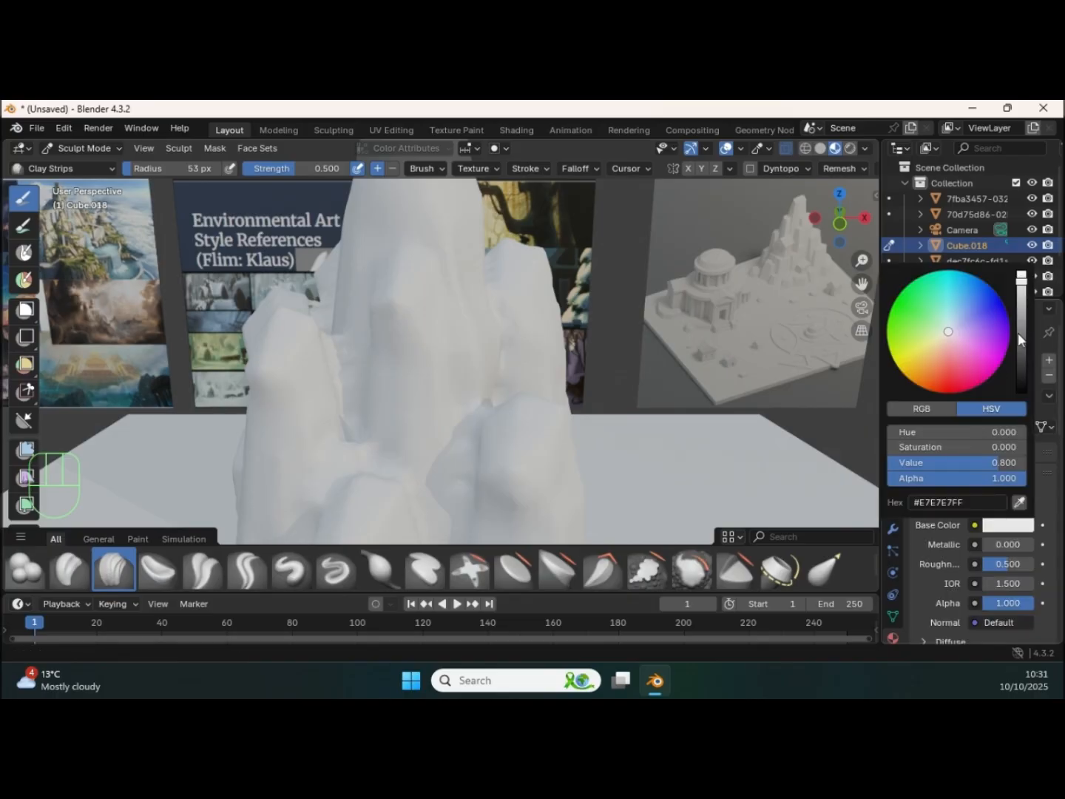
pyautogui.moveTo(1026, 295); pyautogui.dragTo(1022, 336)
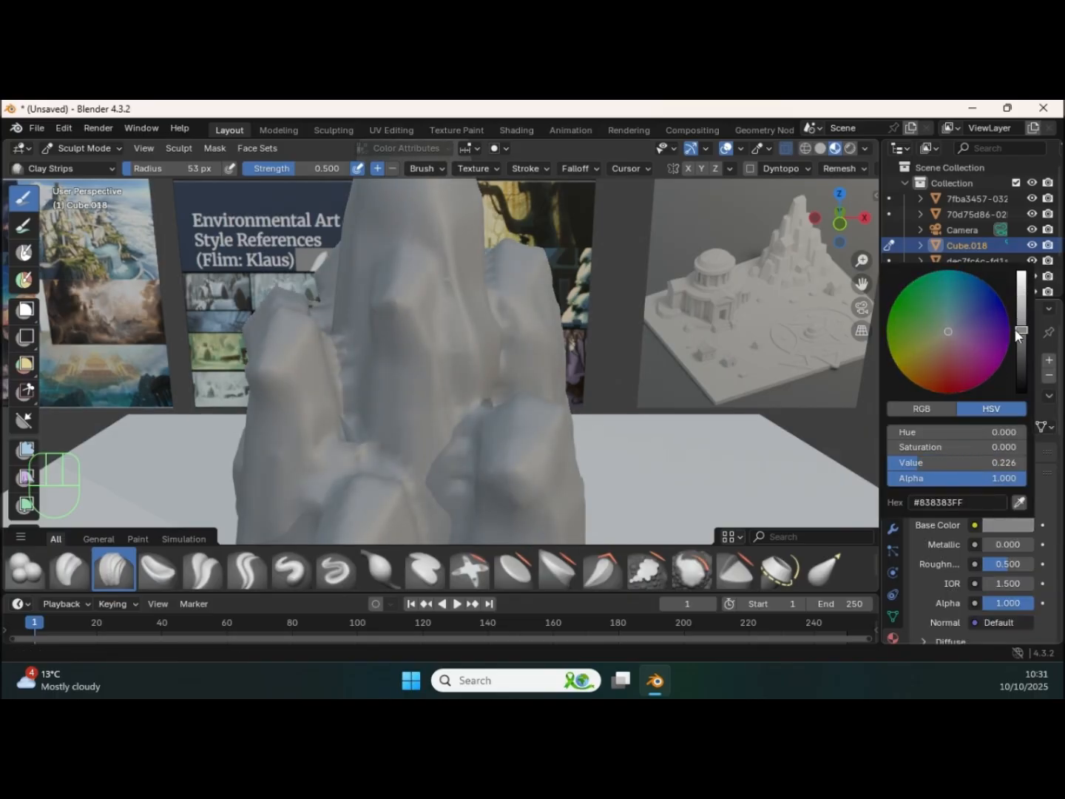
# Step: Sculpt and smooth the rock formation from several sides so its pillars blend into one another
pyautogui.moveTo(542, 382)
pyautogui.mouseDown(button='middle')
pyautogui.moveTo(521, 316)
pyautogui.moveTo(522, 330)
pyautogui.moveTo(473, 302)
pyautogui.moveTo(407, 322)
pyautogui.mouseUp(button='middle')
pyautogui.moveTo(408, 239); pyautogui.dragTo(415, 285, button='middle')
pyautogui.moveTo(416, 285)
pyautogui.keyDown('ctrl'); pyautogui.mouseDown(button='middle')
pyautogui.moveTo(416, 337)
pyautogui.moveTo(498, 305)
pyautogui.moveTo(402, 328)
pyautogui.mouseUp(button='middle'); pyautogui.keyUp('ctrl')
pyautogui.moveTo(490, 407)
pyautogui.keyDown('shift'); pyautogui.mouseDown(button='middle')
pyautogui.moveTo(443, 389)
pyautogui.moveTo(396, 336)
pyautogui.moveTo(380, 371)
pyautogui.moveTo(411, 346)
pyautogui.moveTo(457, 387)
pyautogui.mouseUp(button='middle'); pyautogui.keyUp('shift')
pyautogui.moveTo(475, 335)
pyautogui.mouseDown(button='middle')
pyautogui.moveTo(537, 349)
pyautogui.moveTo(372, 369)
pyautogui.moveTo(356, 335)
pyautogui.moveTo(403, 233)
pyautogui.mouseUp(button='middle')
pyautogui.keyDown('shift'); pyautogui.moveTo(293, 343); pyautogui.dragTo(389, 352, button='middle'); pyautogui.keyUp('shift')
pyautogui.moveTo(450, 499); pyautogui.dragTo(496, 351, button='middle')
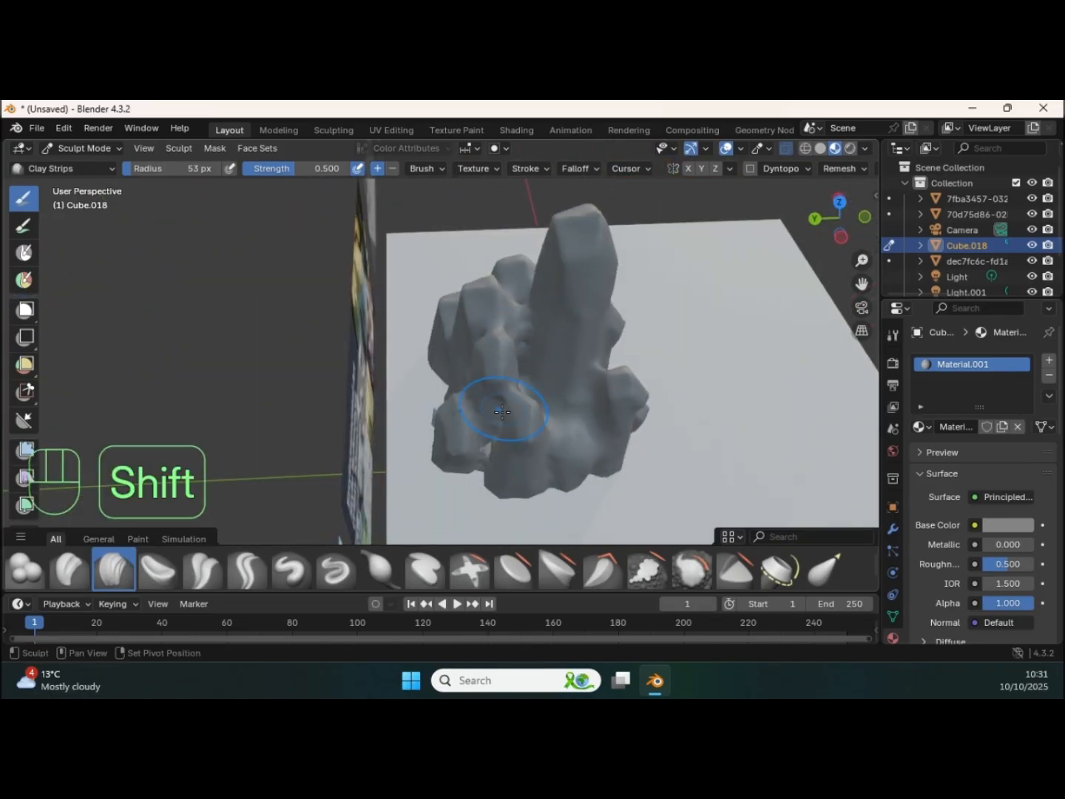
pyautogui.moveTo(477, 470)
pyautogui.mouseDown(button='middle')
pyautogui.moveTo(452, 332)
pyautogui.moveTo(473, 310)
pyautogui.moveTo(468, 344)
pyautogui.mouseUp(button='middle')
pyautogui.keyDown('shift'); pyautogui.moveTo(391, 319); pyautogui.dragTo(424, 332, button='middle'); pyautogui.keyUp('shift')
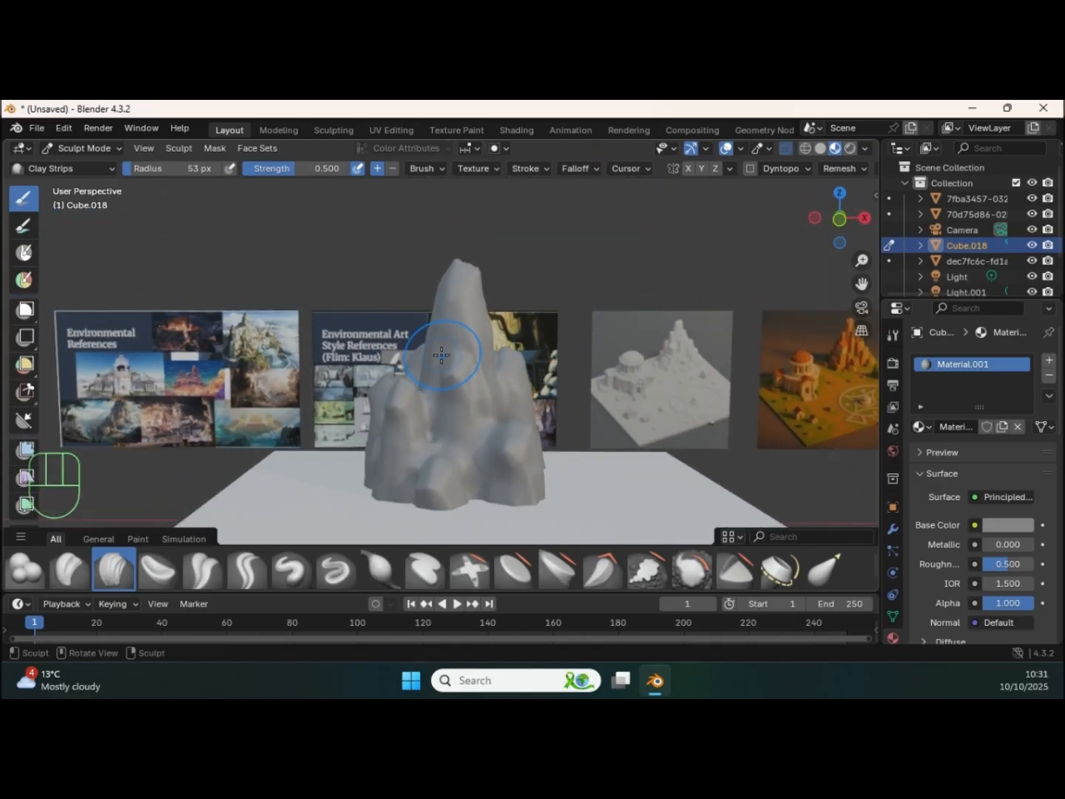
# Step: Reduce the Clay Strips radius to 36 px and refine the central peak and ridges of the rock formation
pyautogui.press('f')
pyautogui.click(390, 345)
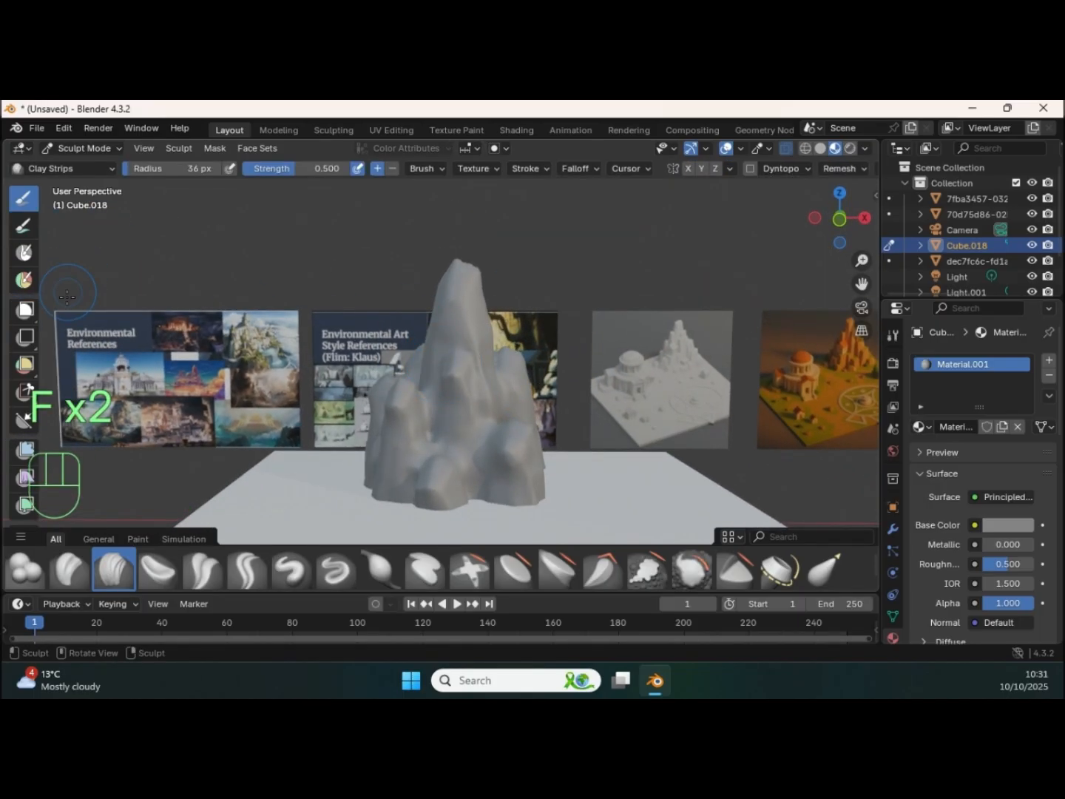
pyautogui.moveTo(437, 295)
pyautogui.keyDown('ctrl'); pyautogui.mouseDown(button='middle')
pyautogui.moveTo(444, 309)
pyautogui.moveTo(456, 304)
pyautogui.mouseUp(button='middle'); pyautogui.keyUp('ctrl')
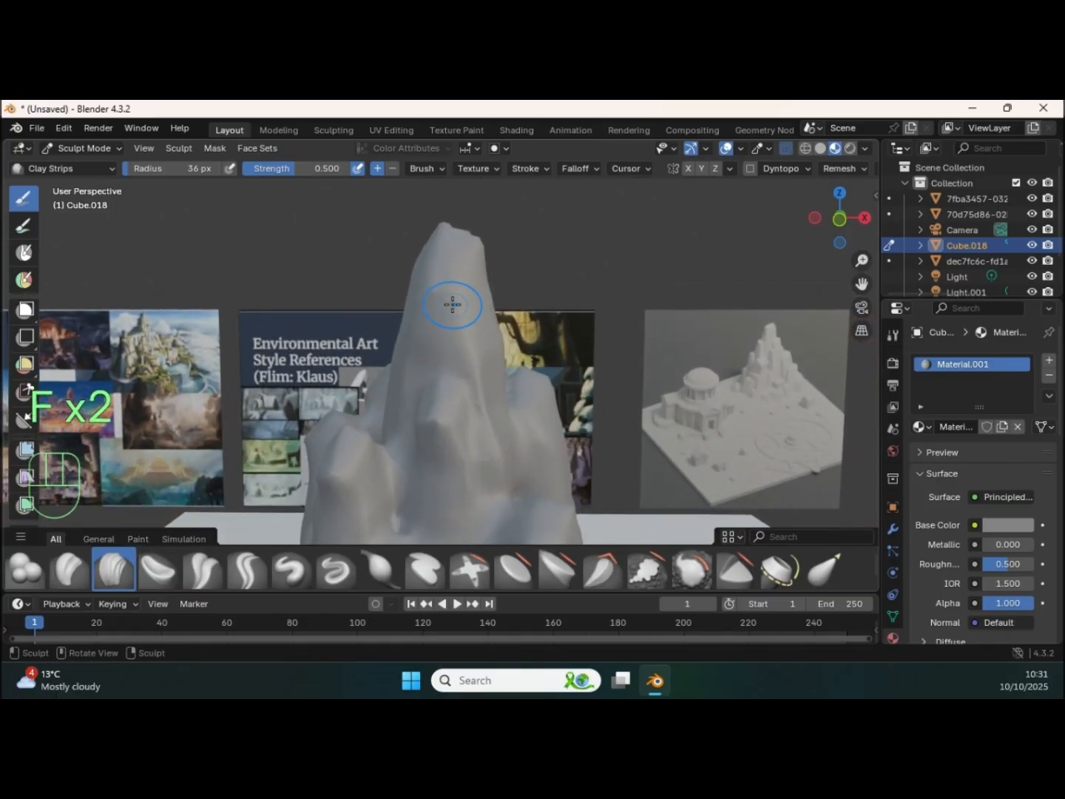
pyautogui.moveTo(464, 355); pyautogui.dragTo(481, 330)
pyautogui.moveTo(453, 377)
pyautogui.keyDown('ctrl'); pyautogui.mouseDown(button='middle')
pyautogui.moveTo(449, 367)
pyautogui.moveTo(456, 377)
pyautogui.mouseUp(button='middle'); pyautogui.keyUp('ctrl')
pyautogui.moveTo(469, 378)
pyautogui.keyDown('shift'); pyautogui.mouseDown(button='middle')
pyautogui.moveTo(468, 337)
pyautogui.moveTo(464, 362)
pyautogui.mouseUp(button='middle'); pyautogui.keyUp('shift')
pyautogui.moveTo(463, 361); pyautogui.dragTo(448, 329)
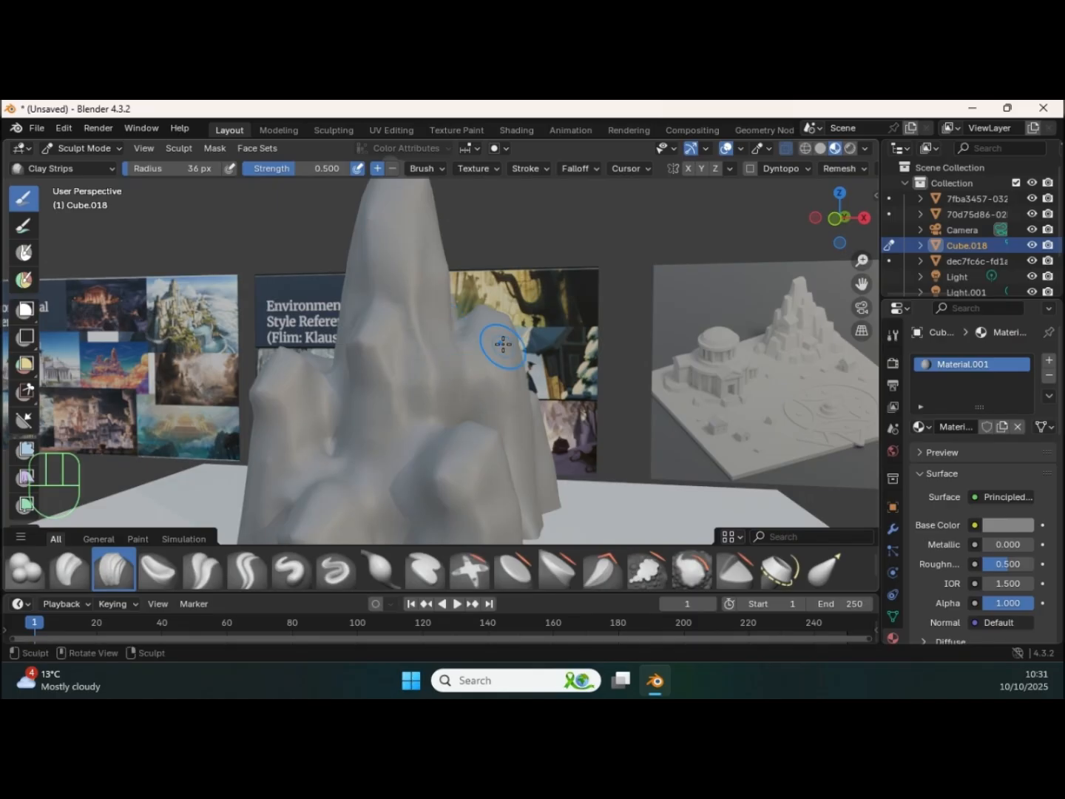
pyautogui.moveTo(532, 426)
pyautogui.keyDown('shift'); pyautogui.mouseDown(button='middle')
pyautogui.moveTo(462, 428)
pyautogui.moveTo(504, 429)
pyautogui.moveTo(500, 405)
pyautogui.moveTo(546, 386)
pyautogui.moveTo(509, 396)
pyautogui.moveTo(502, 413)
pyautogui.mouseUp(button='middle'); pyautogui.keyUp('shift')
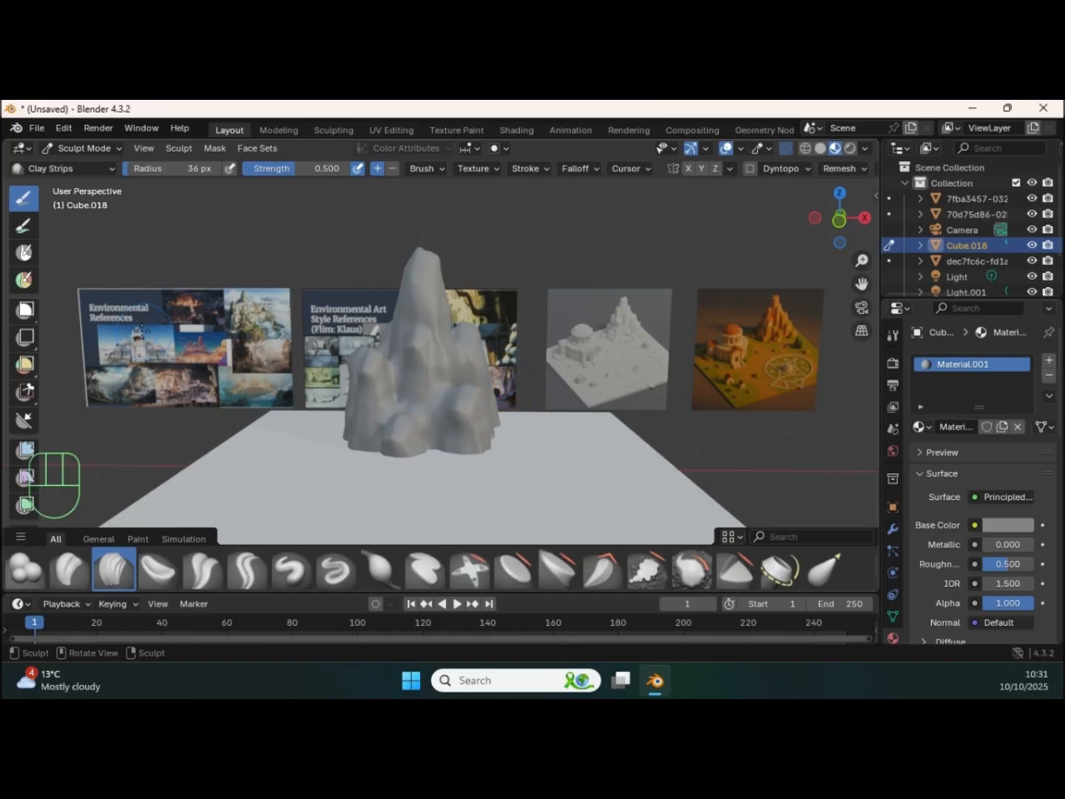
# Step: Add a cube in Object Mode and place it on the ground plane beside the rock formation
pyautogui.hotkey('ctrl', 'Tab')
pyautogui.click(256, 342)
pyautogui.click(547, 437)
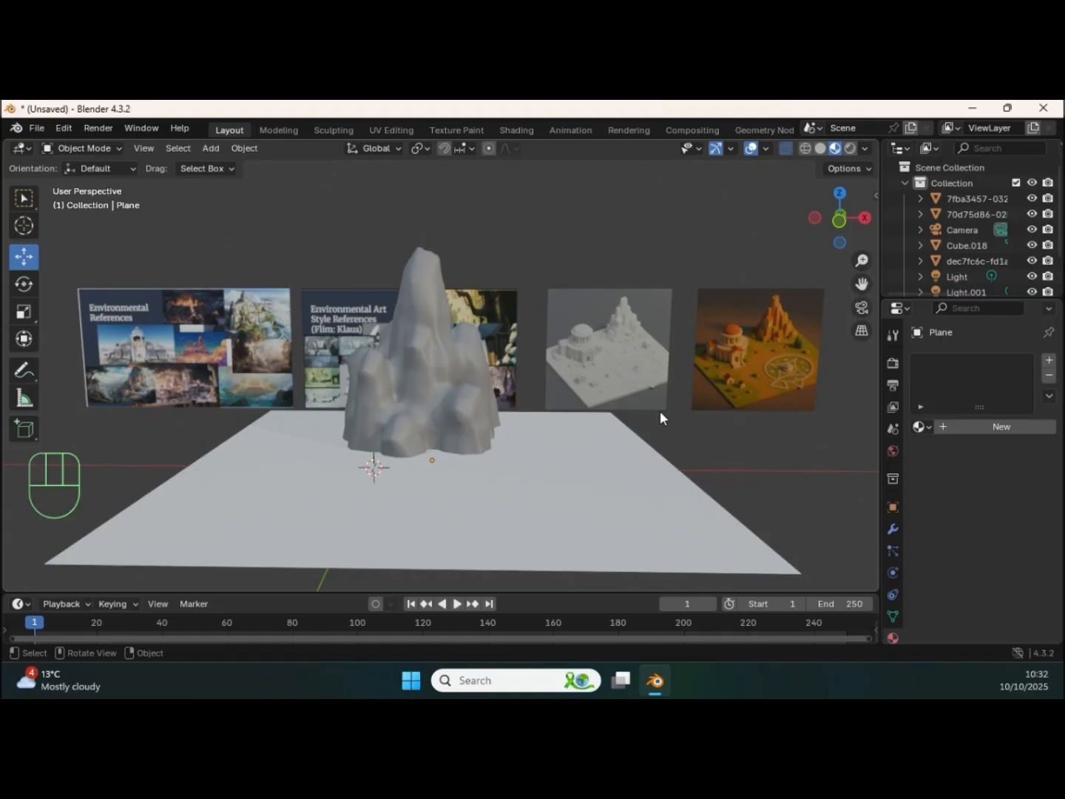
pyautogui.hotkey('shift', 'a')
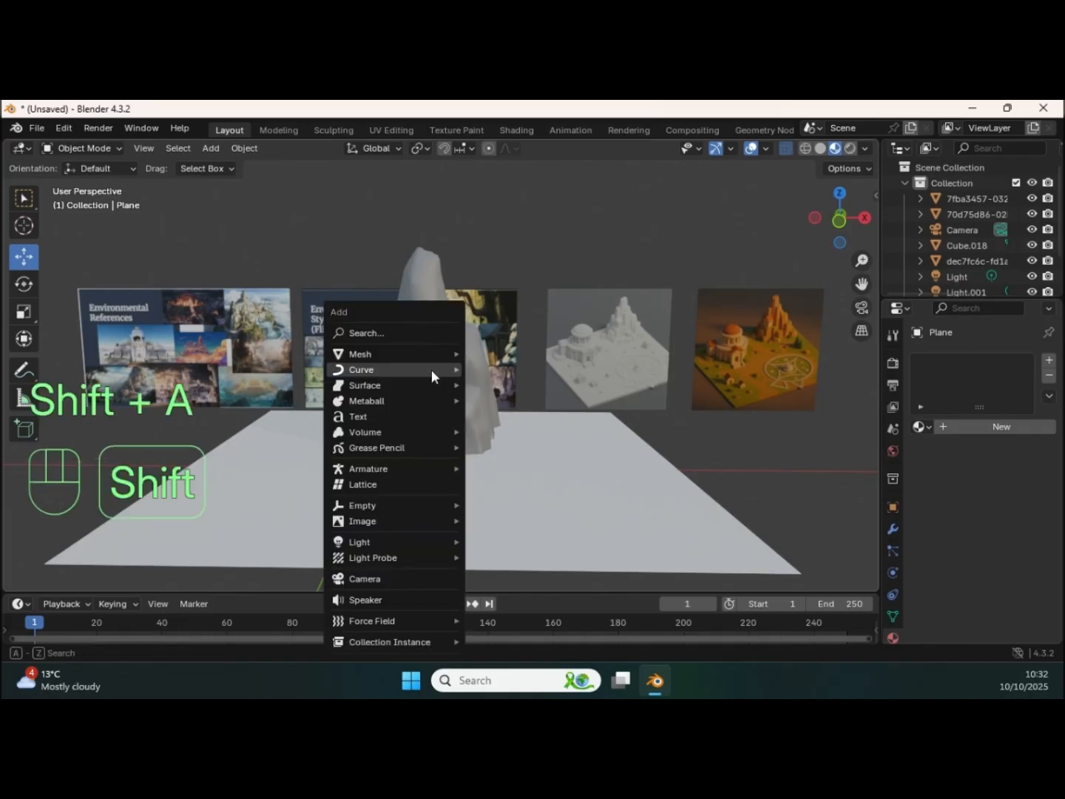
pyautogui.moveTo(390, 362)
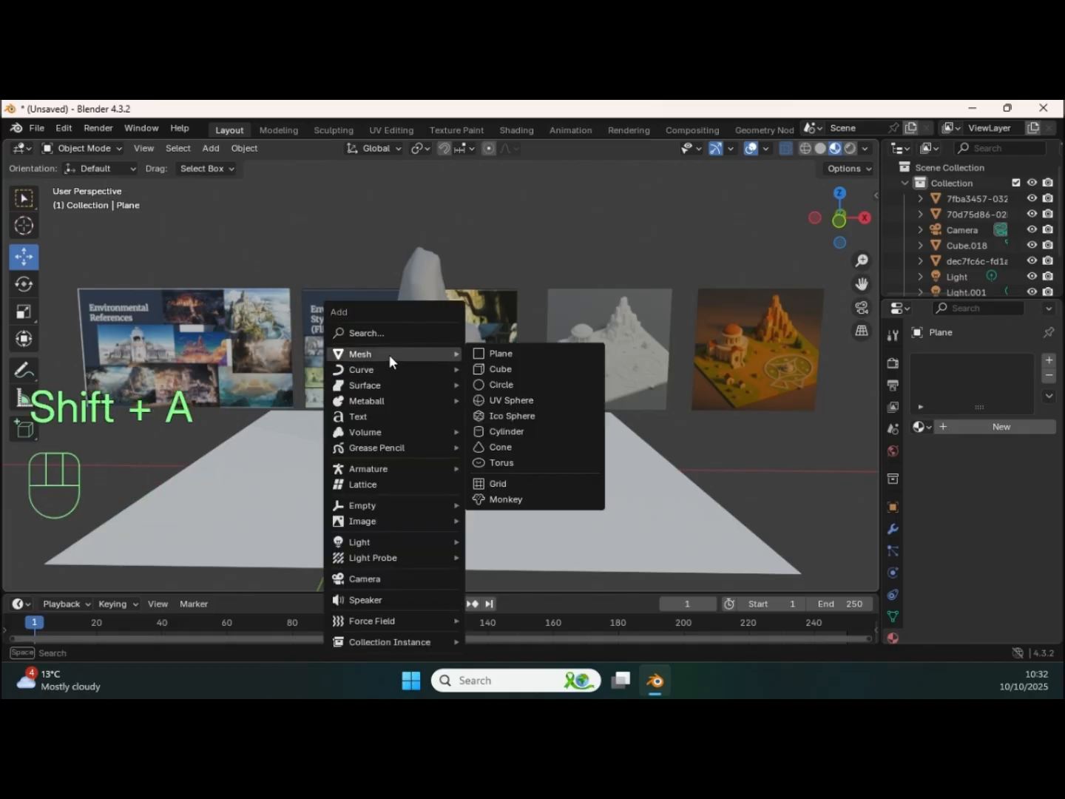
pyautogui.click(512, 368)
pyautogui.moveTo(435, 467); pyautogui.dragTo(601, 464)
pyautogui.moveTo(533, 427); pyautogui.dragTo(531, 396)
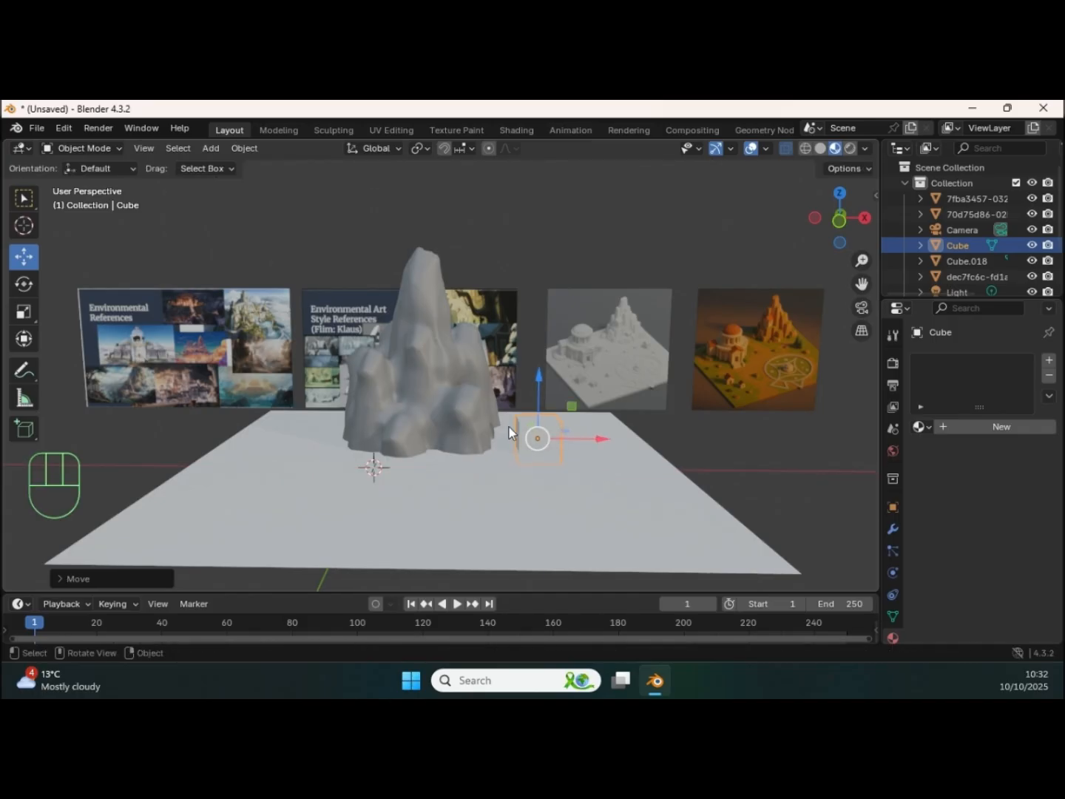
# Step: Subdivide the new cube's mesh with 4 cuts
pyautogui.press('Tab')
pyautogui.rightClick(536, 434)
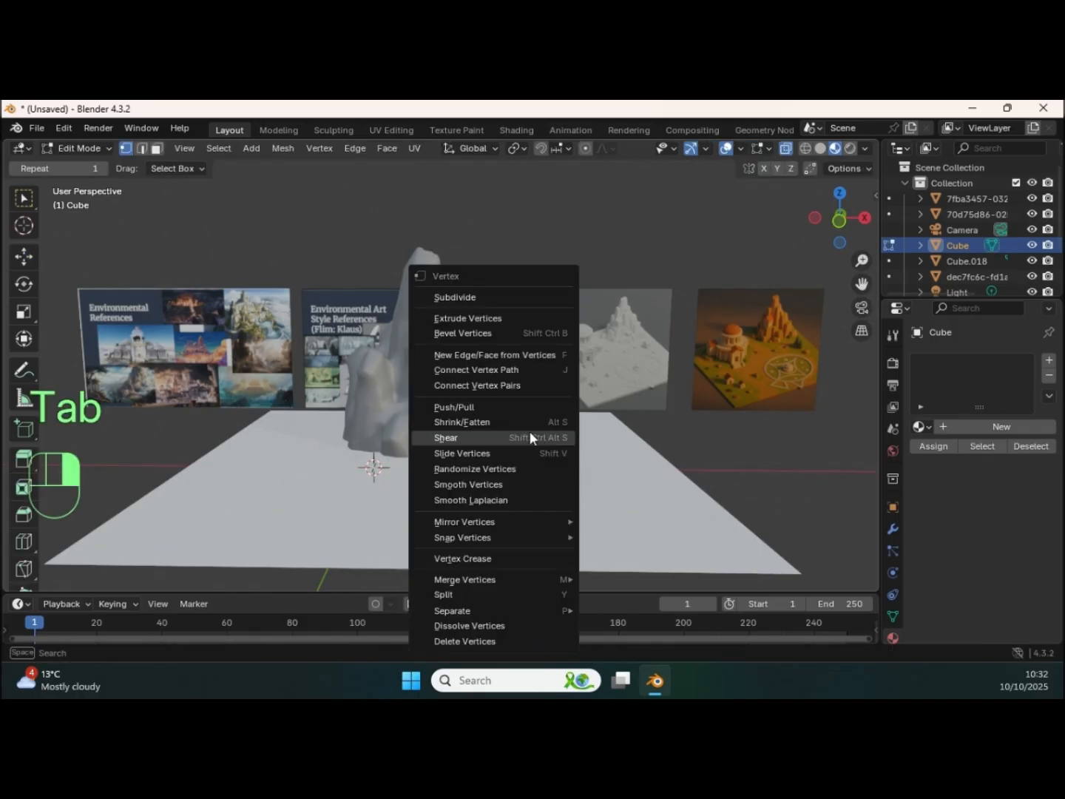
pyautogui.click(494, 298)
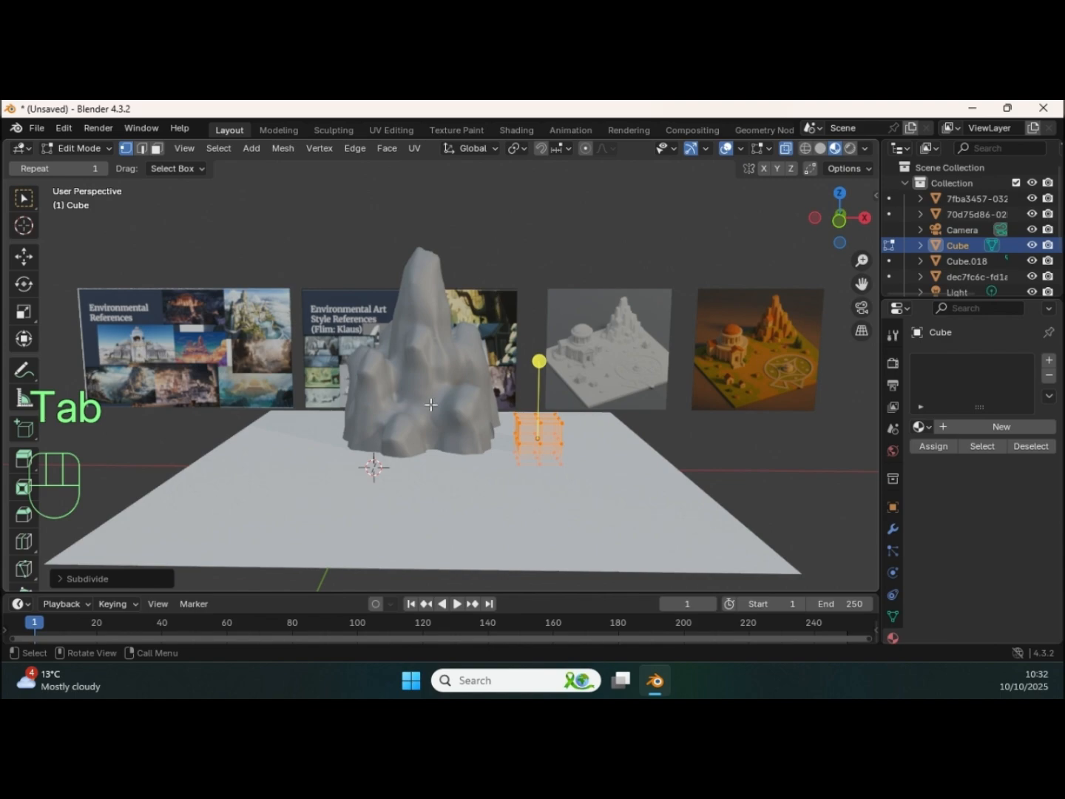
pyautogui.click(101, 574)
pyautogui.moveTo(181, 470); pyautogui.dragTo(237, 471)
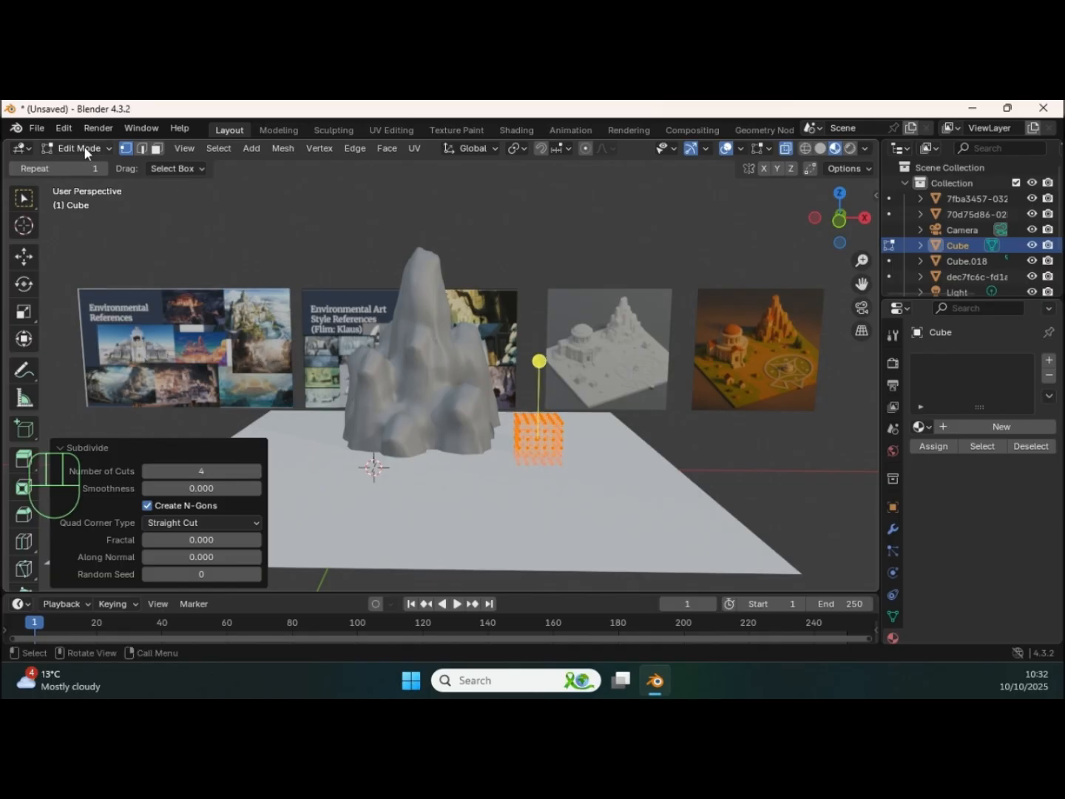
# Step: Sculpt and smooth the subdivided cube on all sides into a rounded, irregular boulder
pyautogui.hotkey('ctrl', 'Tab')
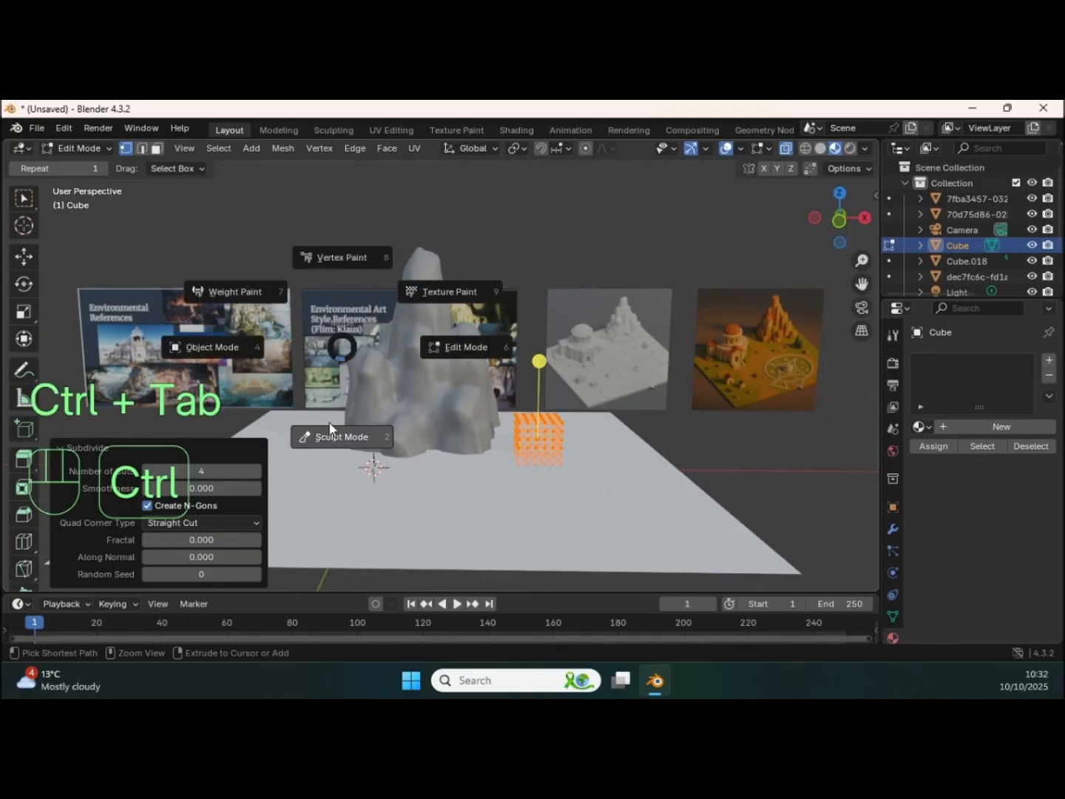
pyautogui.click(369, 456)
pyautogui.moveTo(569, 437); pyautogui.dragTo(510, 423, button='middle')
pyautogui.scroll(4, 538, 369)
pyautogui.moveTo(547, 356)
pyautogui.mouseDown(button='middle')
pyautogui.moveTo(521, 350)
pyautogui.moveTo(530, 370)
pyautogui.mouseUp(button='middle')
pyautogui.keyDown('shift'); pyautogui.moveTo(508, 433); pyautogui.dragTo(499, 392, button='middle'); pyautogui.keyUp('shift')
pyautogui.moveTo(508, 385); pyautogui.dragTo(504, 382)
pyautogui.moveTo(511, 384); pyautogui.dragTo(471, 379, button='middle')
pyautogui.moveTo(356, 362)
pyautogui.keyDown('shift'); pyautogui.mouseDown()
pyautogui.moveTo(350, 371)
pyautogui.moveTo(363, 375)
pyautogui.mouseUp(); pyautogui.keyUp('shift')
pyautogui.moveTo(378, 360); pyautogui.dragTo(423, 386, button='middle')
pyautogui.keyDown('shift'); pyautogui.moveTo(472, 402); pyautogui.dragTo(459, 383); pyautogui.keyUp('shift')
pyautogui.moveTo(500, 376); pyautogui.dragTo(445, 395, button='middle')
pyautogui.keyDown('shift'); pyautogui.moveTo(373, 389); pyautogui.dragTo(359, 406); pyautogui.keyUp('shift')
pyautogui.keyDown('shift'); pyautogui.moveTo(358, 408); pyautogui.dragTo(451, 341, button='middle'); pyautogui.keyUp('shift')
pyautogui.moveTo(458, 325)
pyautogui.keyDown('shift'); pyautogui.mouseDown()
pyautogui.moveTo(531, 324)
pyautogui.moveTo(488, 342)
pyautogui.mouseUp(); pyautogui.keyUp('shift')
pyautogui.moveTo(488, 342)
pyautogui.mouseDown(button='middle')
pyautogui.moveTo(485, 388)
pyautogui.moveTo(492, 364)
pyautogui.moveTo(352, 352)
pyautogui.mouseUp(button='middle')
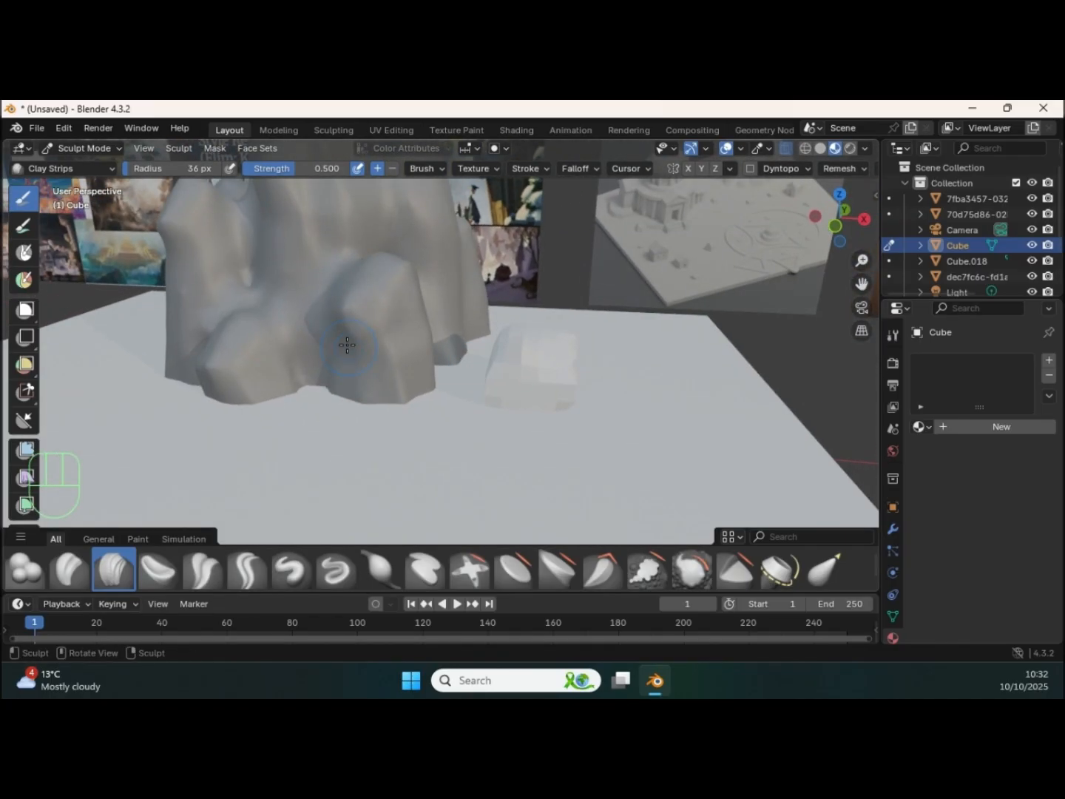
# Step: Raise the boulder above the ground plane in Object Mode and shade it smooth
pyautogui.hotkey('ctrl', 'Tab')
pyautogui.click(274, 370)
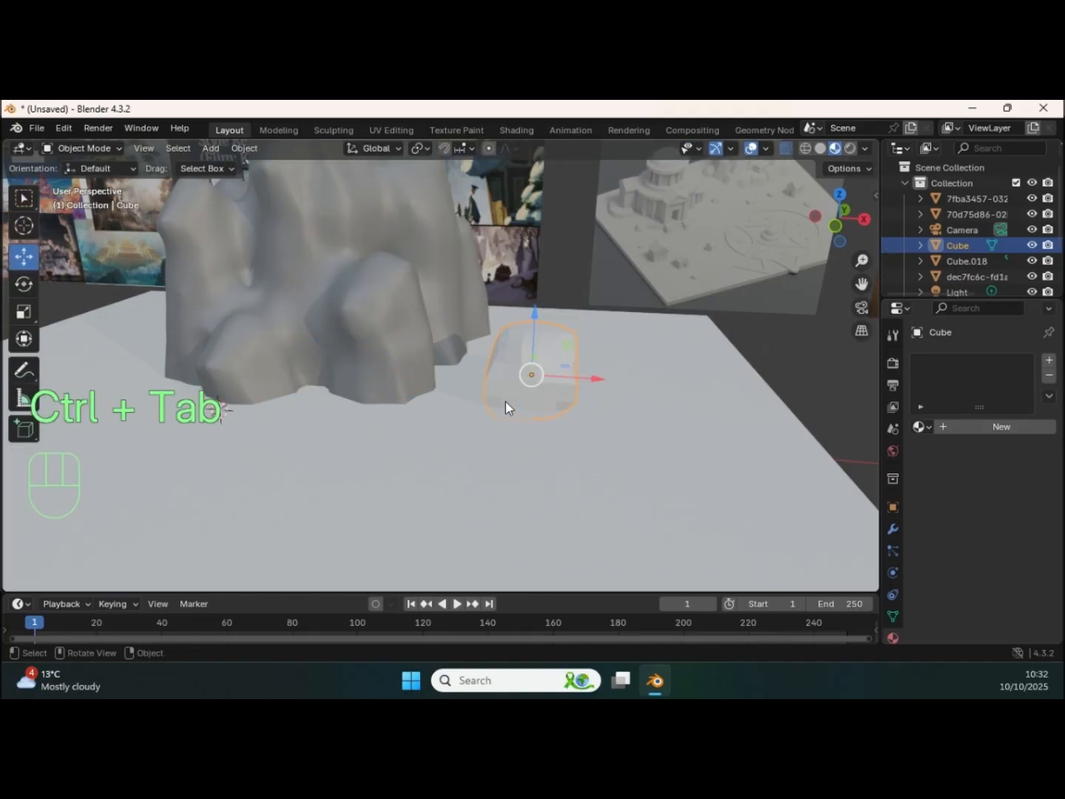
pyautogui.moveTo(542, 338); pyautogui.dragTo(542, 302)
pyautogui.moveTo(542, 302); pyautogui.dragTo(489, 379, button='middle')
pyautogui.rightClick(466, 343)
pyautogui.click(409, 343)
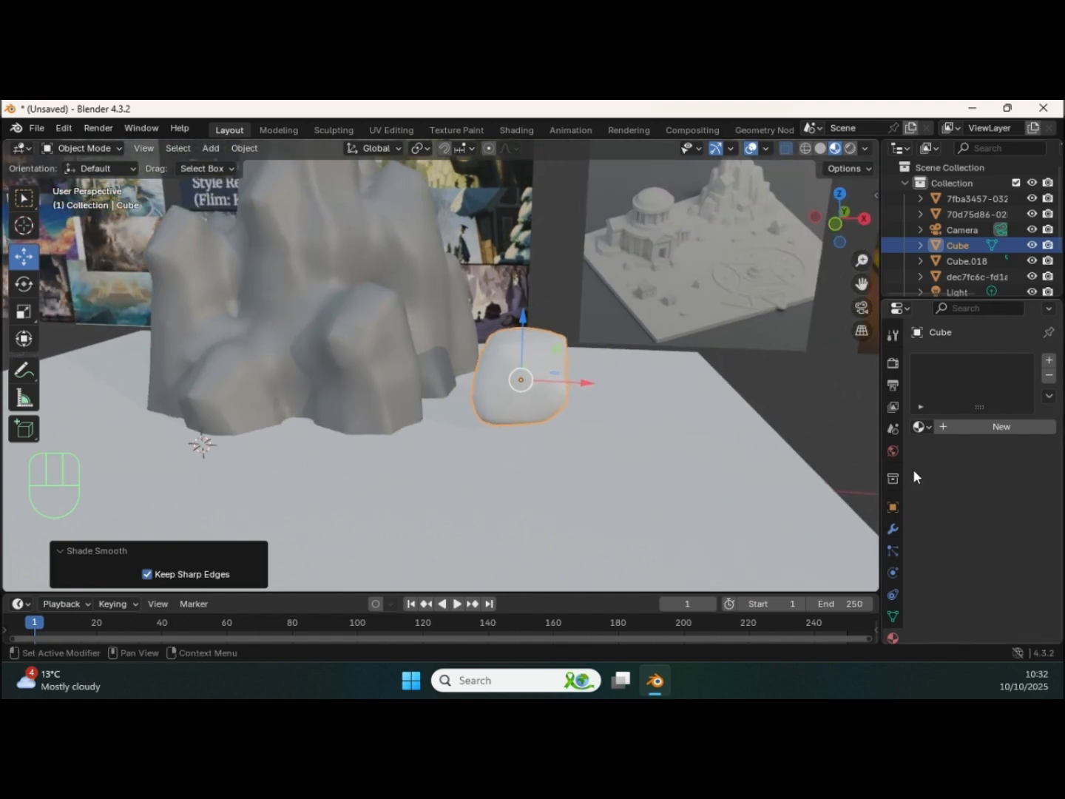
# Step: Create a new material for the boulder and darken its base colour to grey
pyautogui.click(960, 428)
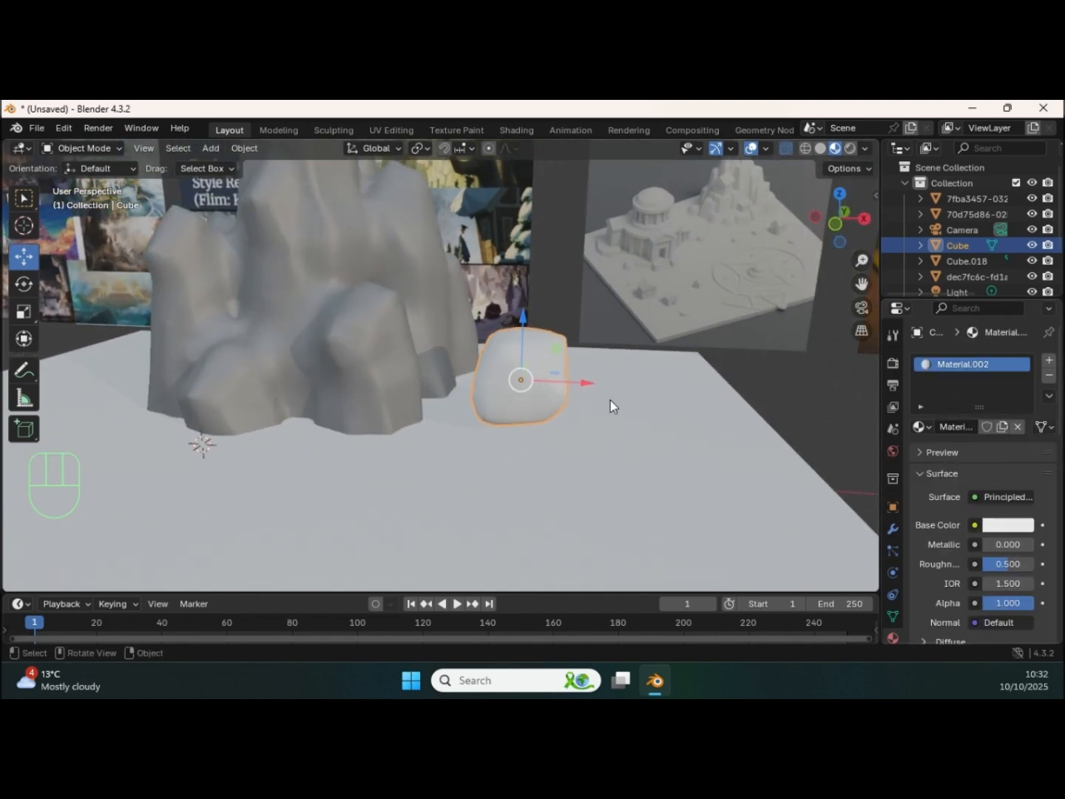
pyautogui.press('Tab')
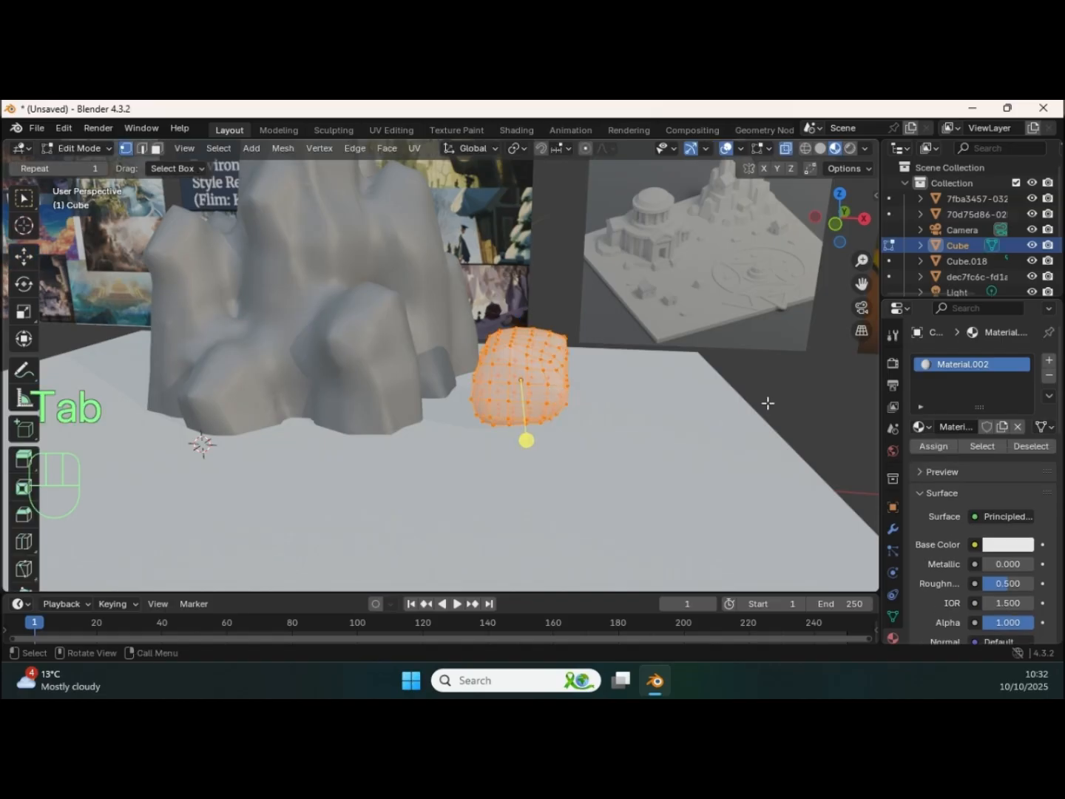
pyautogui.click(924, 427)
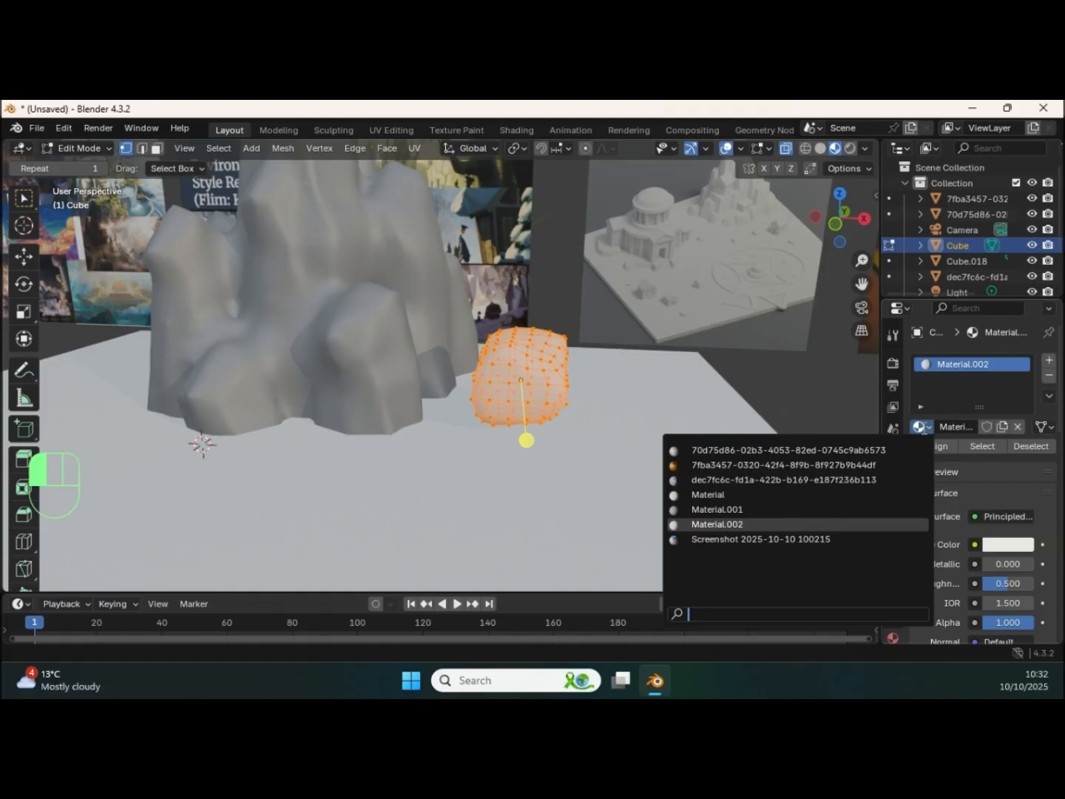
pyautogui.click(946, 378)
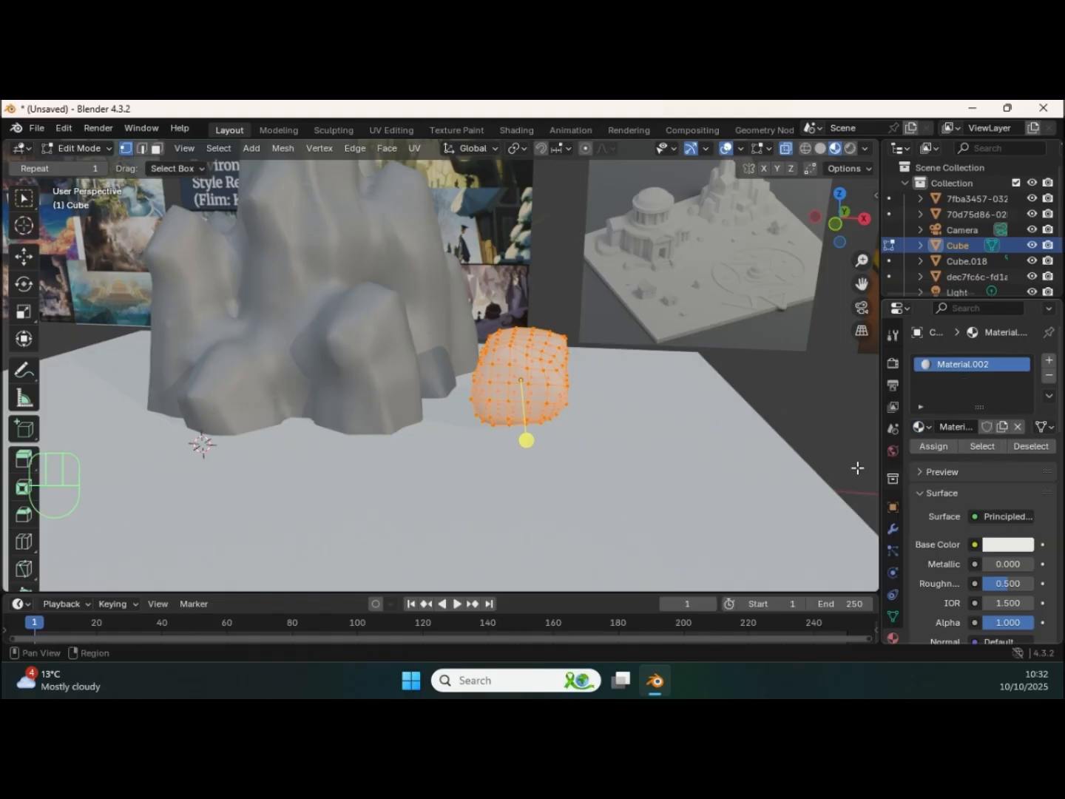
pyautogui.click(995, 549)
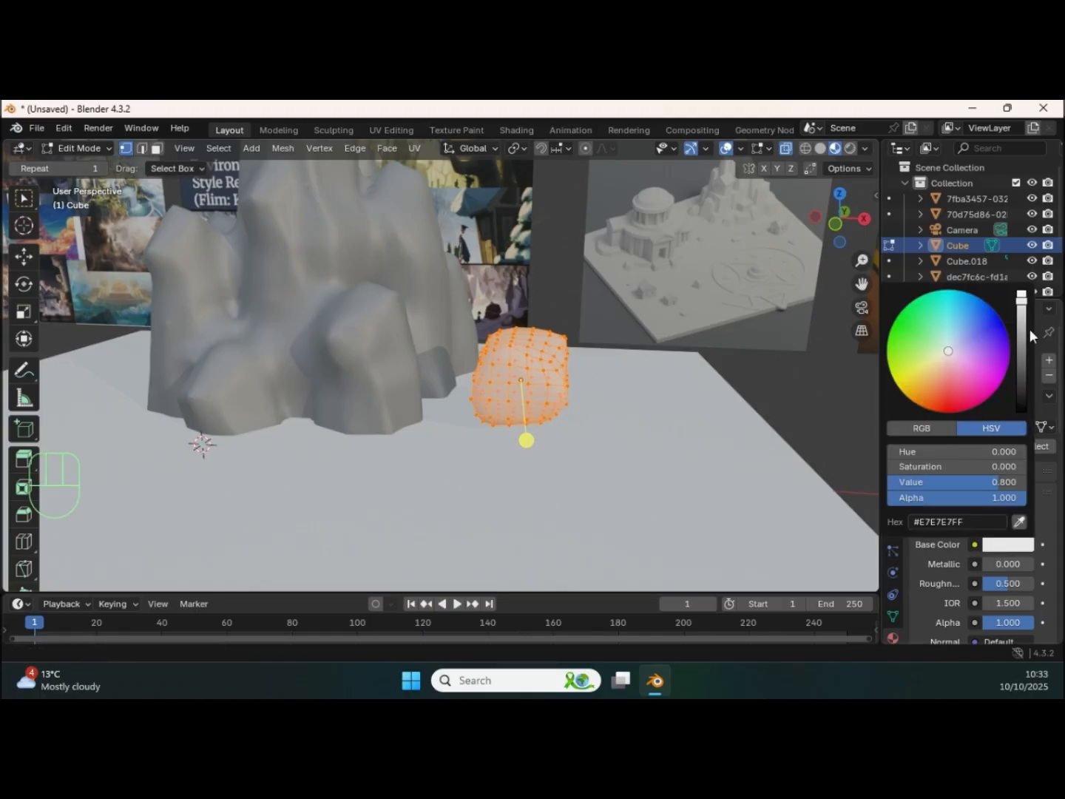
pyautogui.moveTo(1021, 305); pyautogui.dragTo(1011, 353)
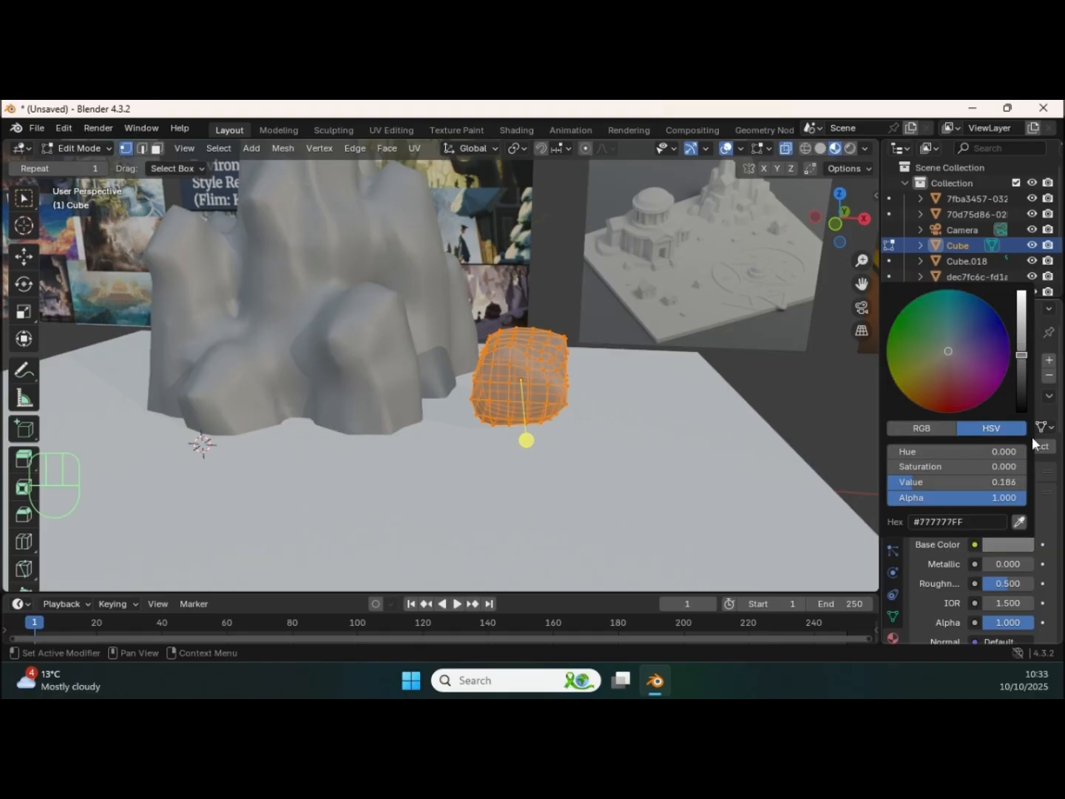
# Step: Match the boulder's base colour to the rock formation by sampling the grey from the rock's surface
pyautogui.click(1005, 544)
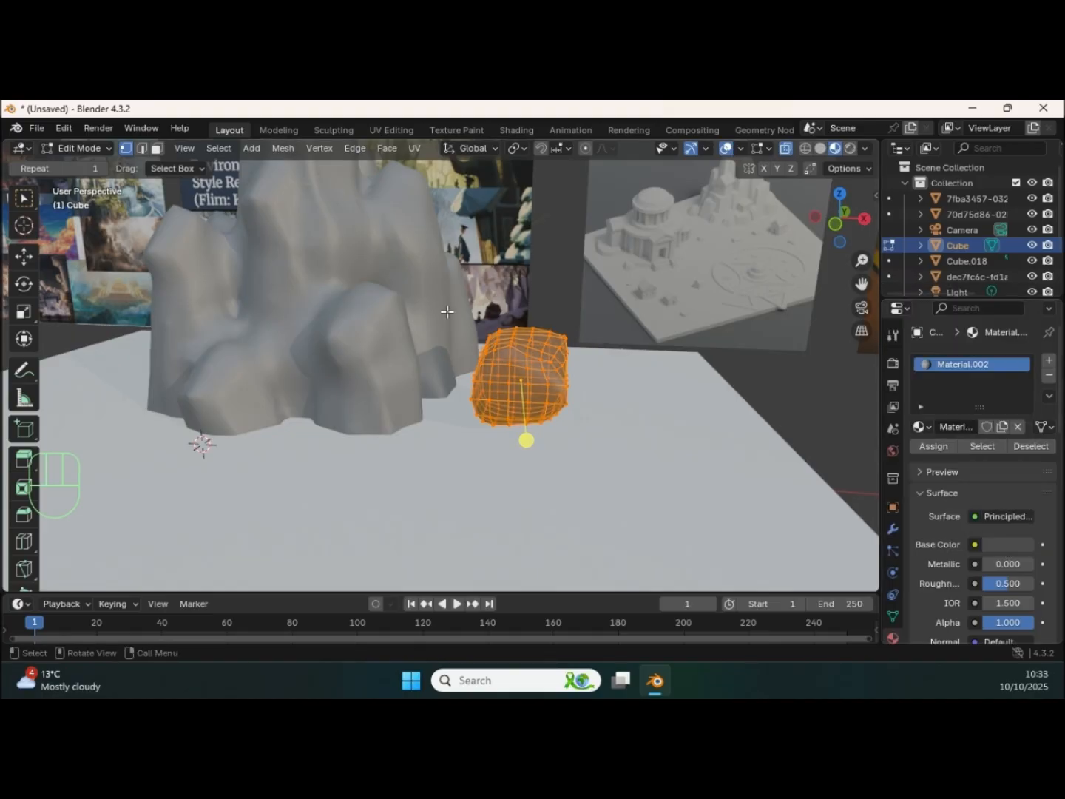
pyautogui.click(1012, 545)
pyautogui.click(1019, 522)
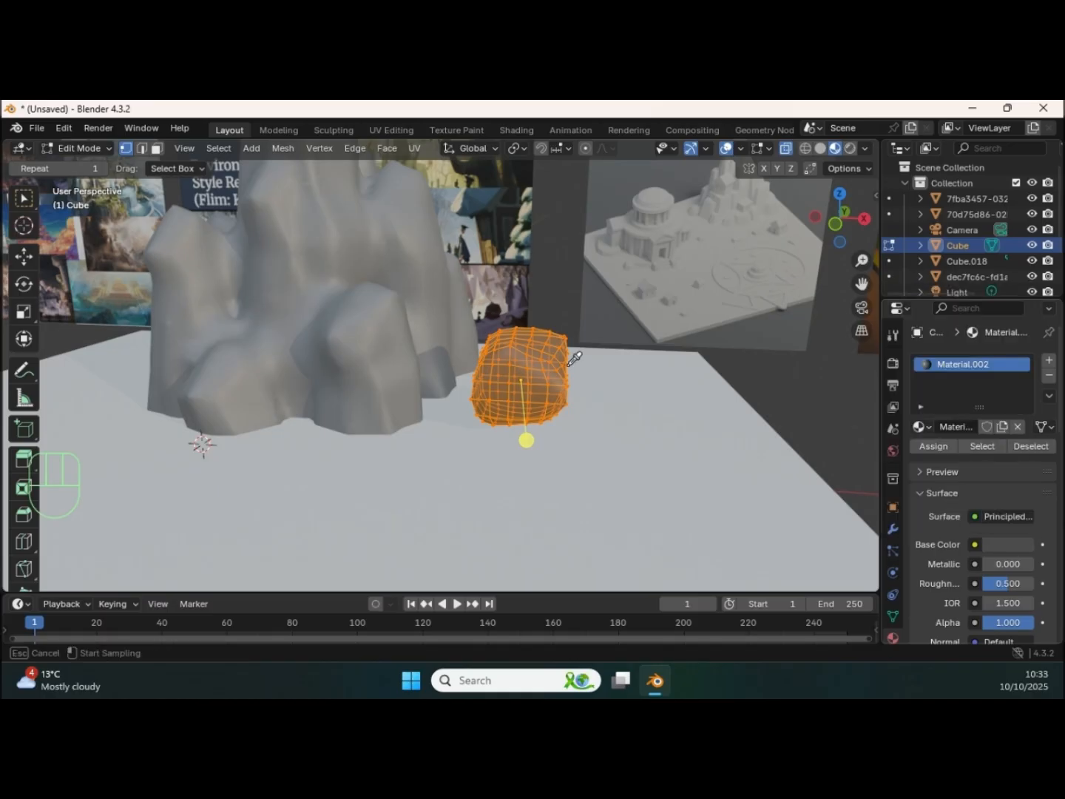
pyautogui.click(352, 298)
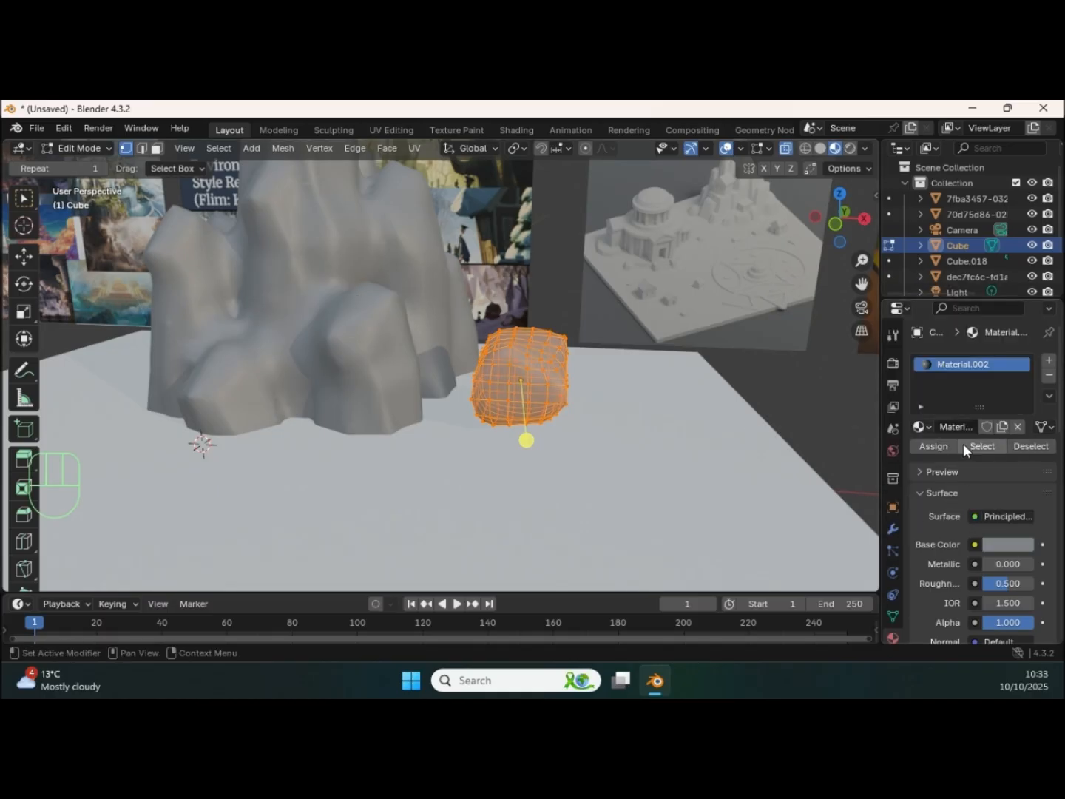
pyautogui.press('Tab')
pyautogui.moveTo(557, 375); pyautogui.dragTo(510, 378, button='middle')
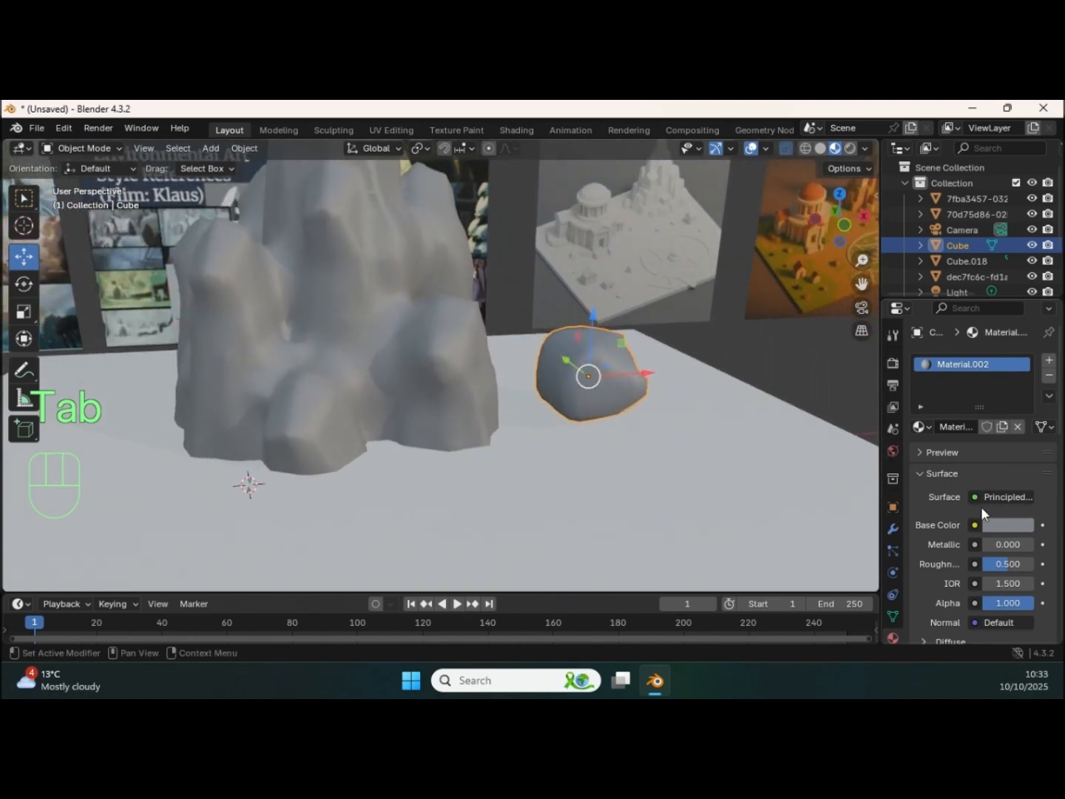
pyautogui.click(998, 524)
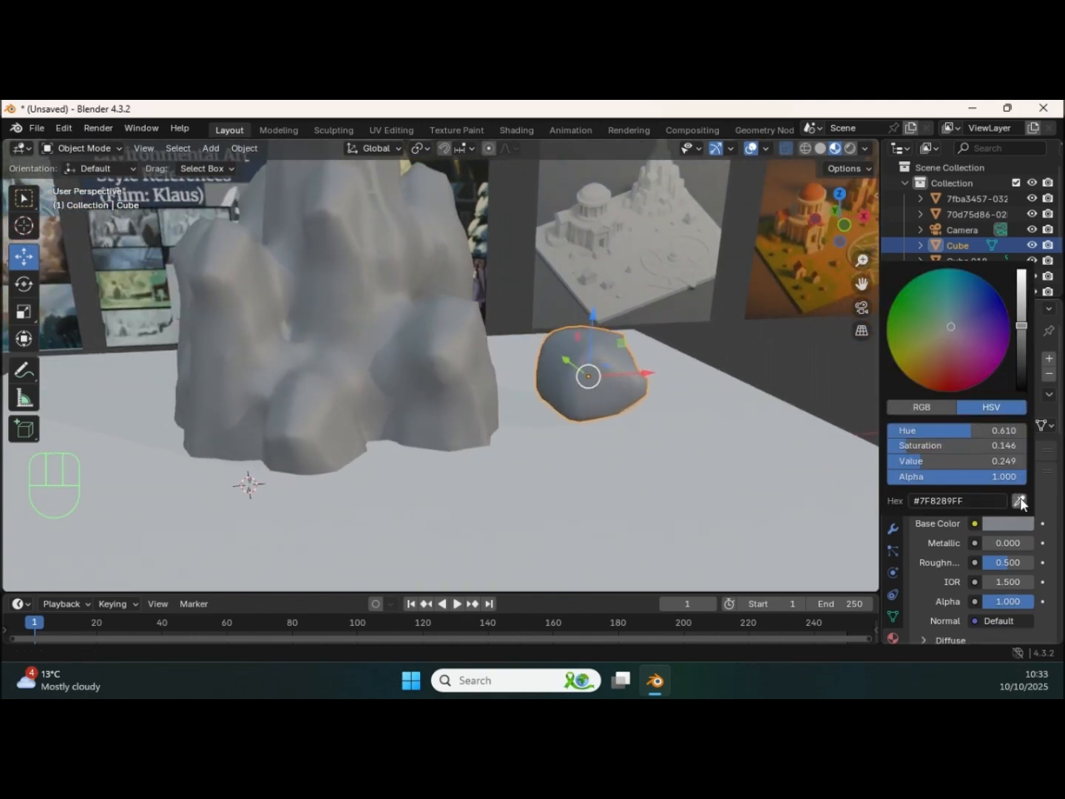
pyautogui.click(1019, 501)
pyautogui.click(369, 243)
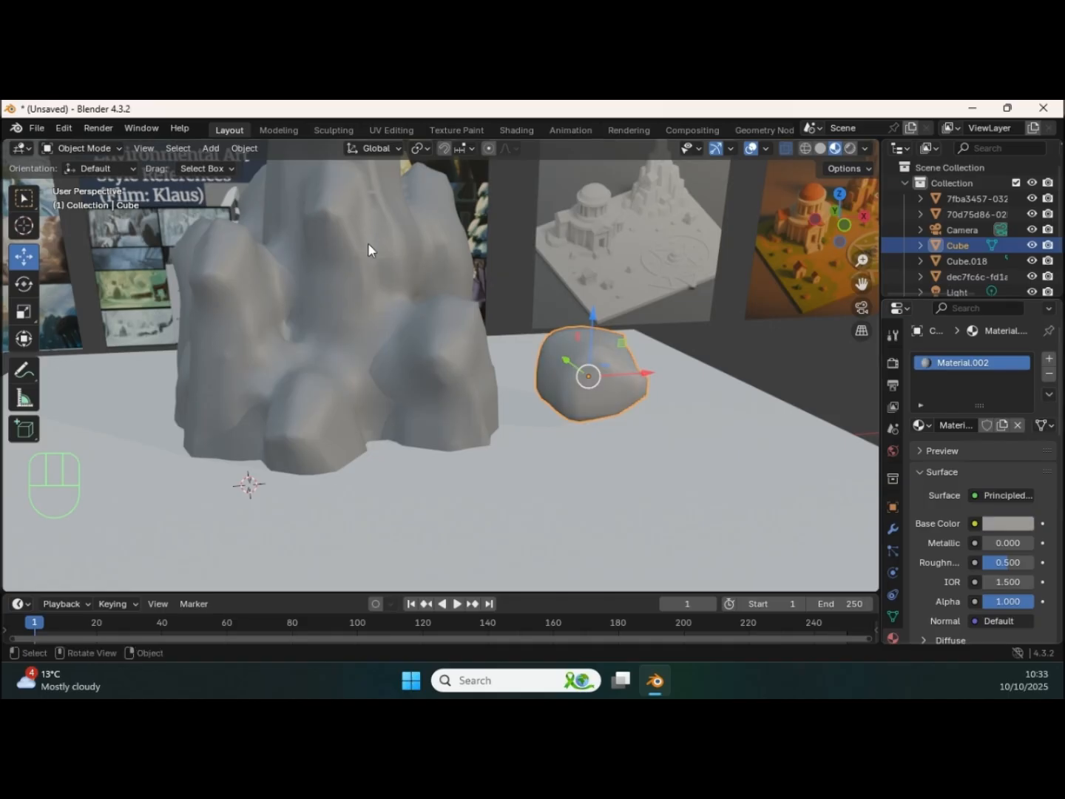
# Step: Move the boulder closer to the rock formation, sink it partly into the ground plane and scale it down
pyautogui.moveTo(813, 419); pyautogui.dragTo(699, 400, button='middle')
pyautogui.moveTo(584, 342); pyautogui.dragTo(568, 421)
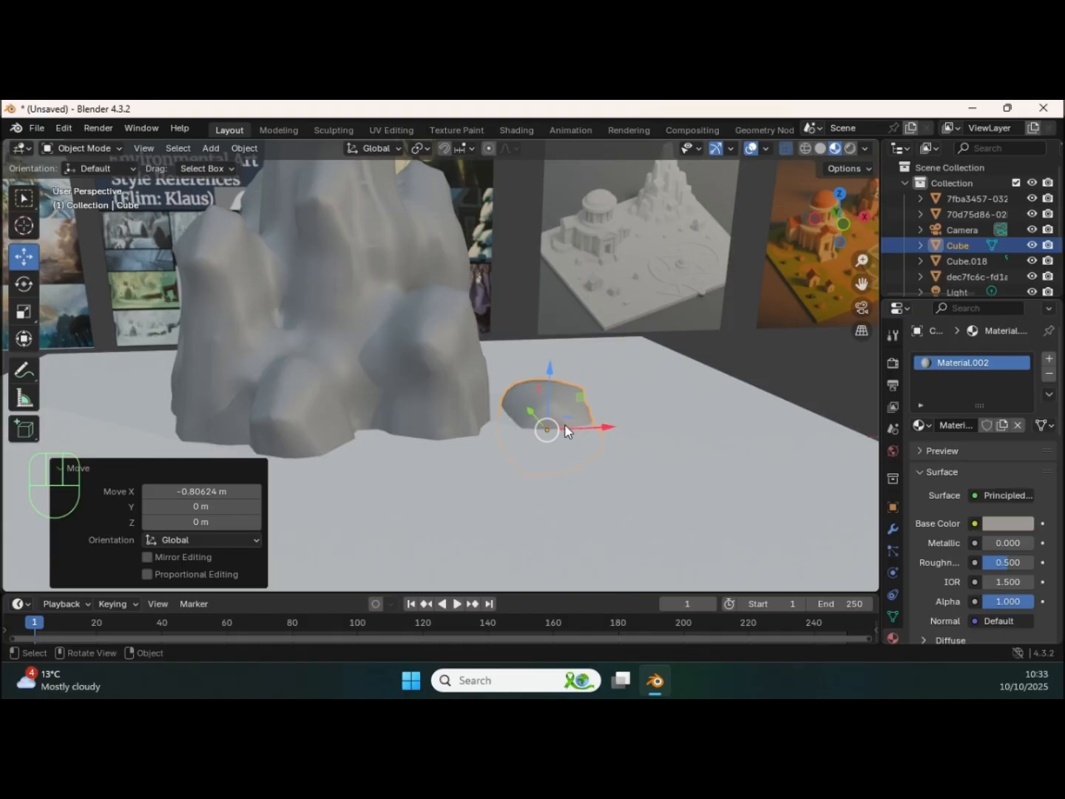
pyautogui.press('s')
pyautogui.click(556, 427)
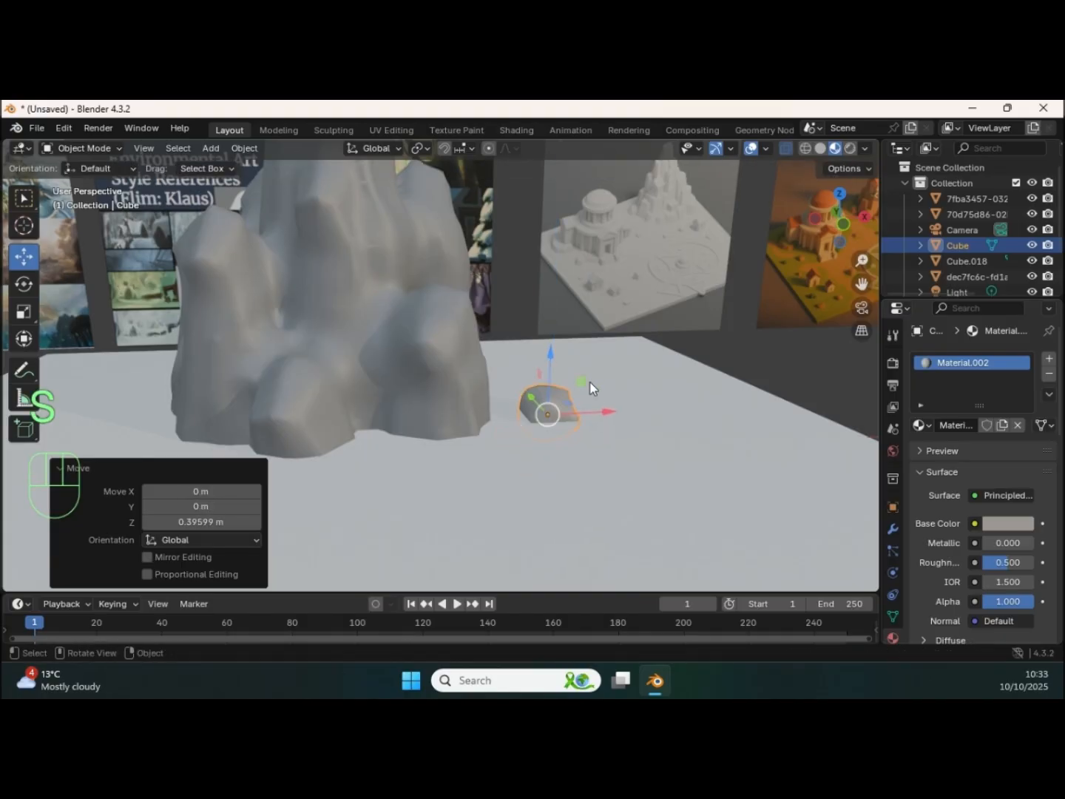
# Step: Adjust the reduced boulder's height and move it along X and Y against the base of the rock formation
pyautogui.moveTo(577, 374); pyautogui.dragTo(495, 437, button='middle')
pyautogui.moveTo(497, 437); pyautogui.dragTo(478, 426)
pyautogui.keyDown('shift'); pyautogui.moveTo(479, 425); pyautogui.dragTo(535, 394, button='middle'); pyautogui.keyUp('shift')
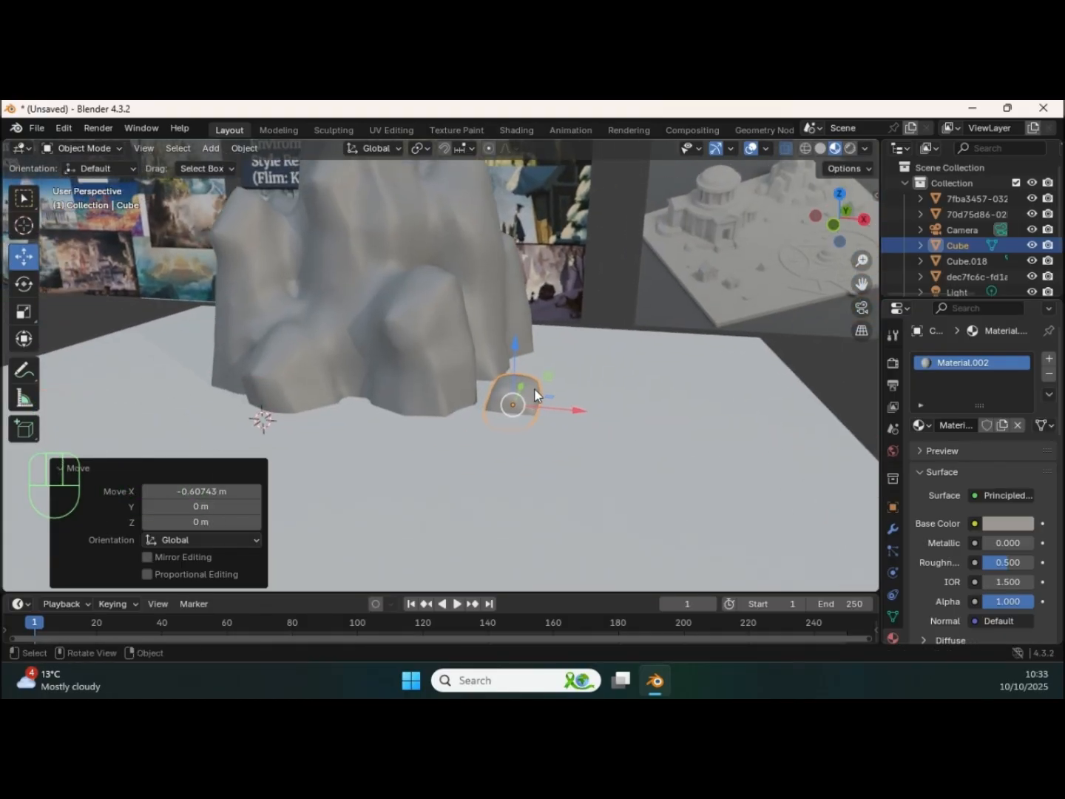
pyautogui.moveTo(576, 412); pyautogui.dragTo(557, 411)
pyautogui.moveTo(557, 410); pyautogui.dragTo(464, 395, button='middle')
pyautogui.moveTo(409, 403); pyautogui.dragTo(377, 418)
pyautogui.moveTo(377, 419); pyautogui.dragTo(477, 385, button='middle')
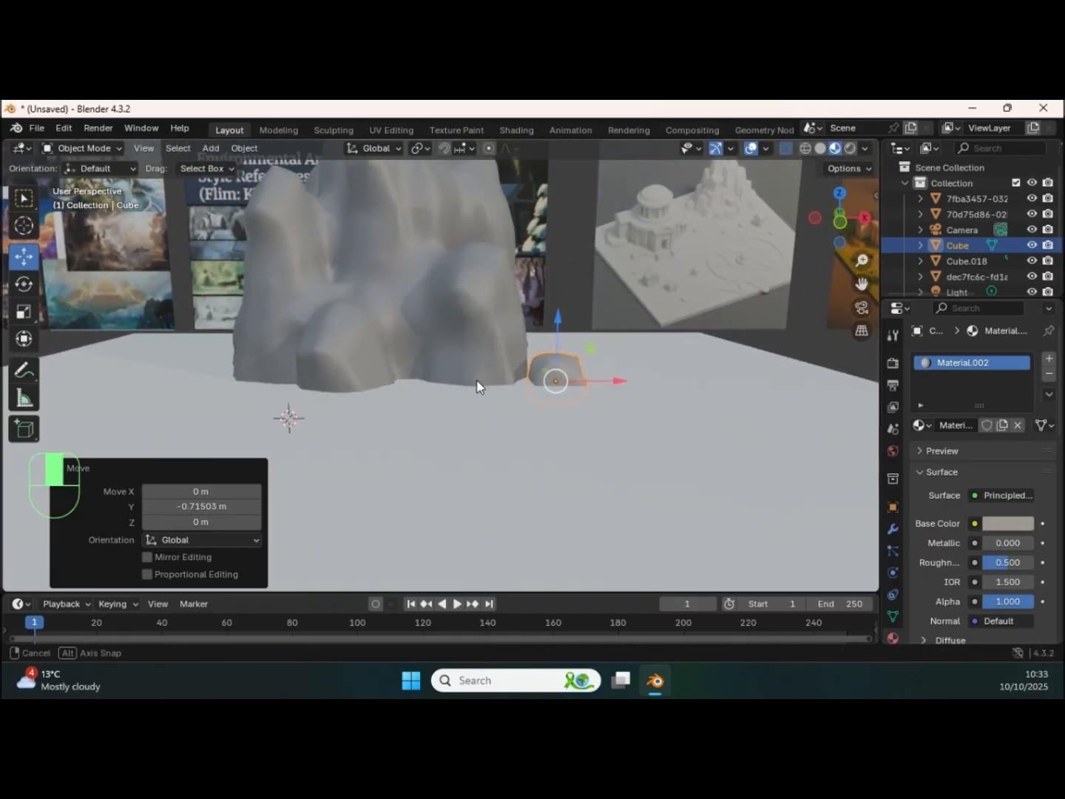
# Step: Duplicate the boulder, place the copy in front of the rock formation and scale it to 0.628
pyautogui.hotkey('shift', 'd')
pyautogui.rightClick(557, 400)
pyautogui.moveTo(619, 388); pyautogui.dragTo(544, 378)
pyautogui.moveTo(543, 378); pyautogui.dragTo(582, 408, button='middle')
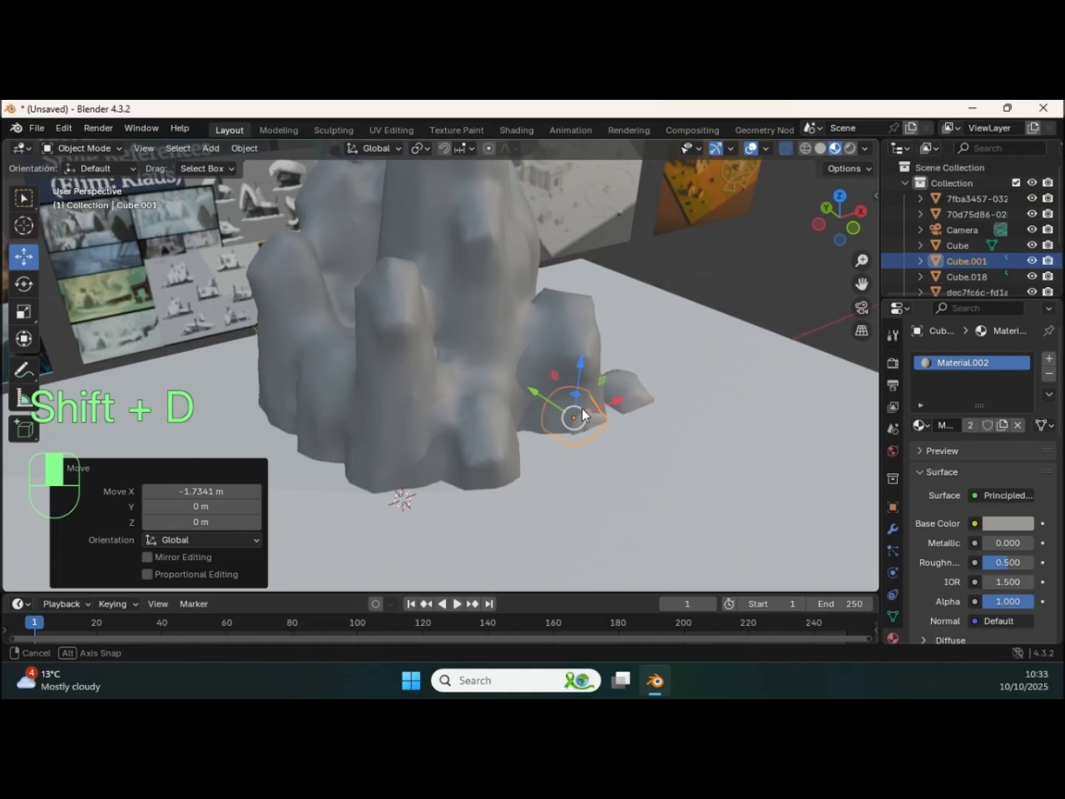
pyautogui.moveTo(546, 402); pyautogui.dragTo(613, 421)
pyautogui.press('s')
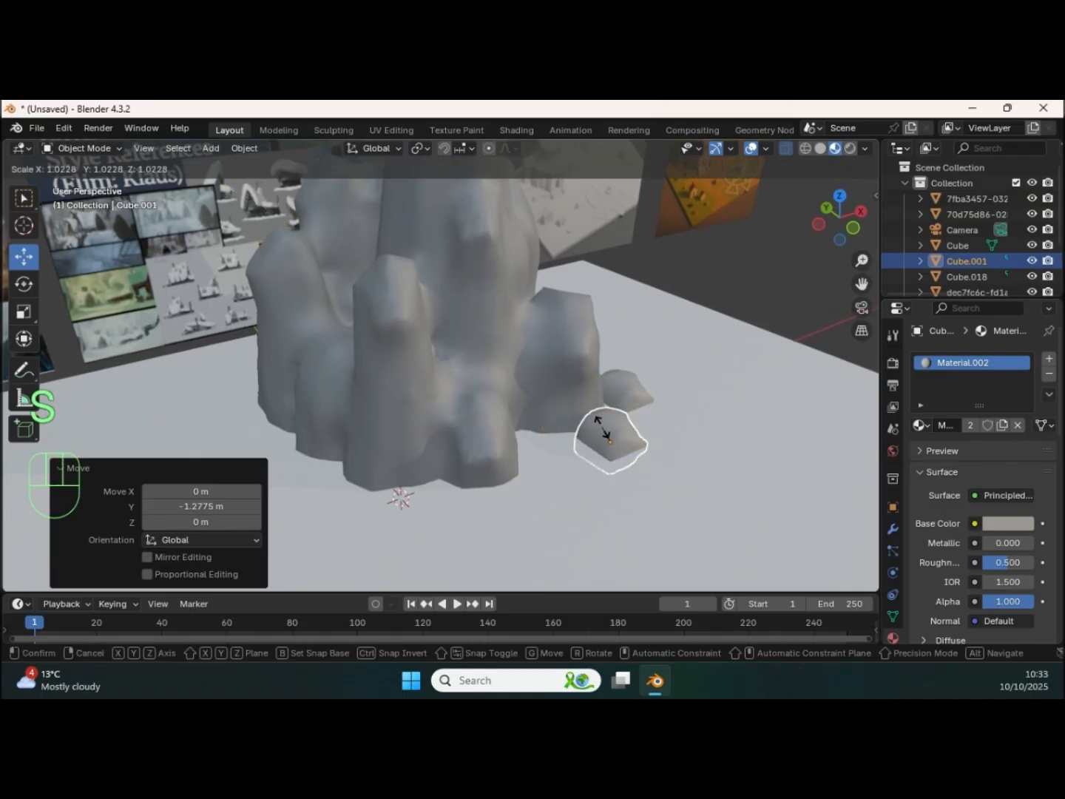
pyautogui.click(610, 435)
pyautogui.moveTo(609, 435); pyautogui.dragTo(544, 403, button='middle')
pyautogui.moveTo(544, 403)
pyautogui.keyDown('shift'); pyautogui.mouseDown(button='middle')
pyautogui.moveTo(639, 374)
pyautogui.moveTo(503, 402)
pyautogui.moveTo(545, 383)
pyautogui.mouseUp(button='middle'); pyautogui.keyUp('shift')
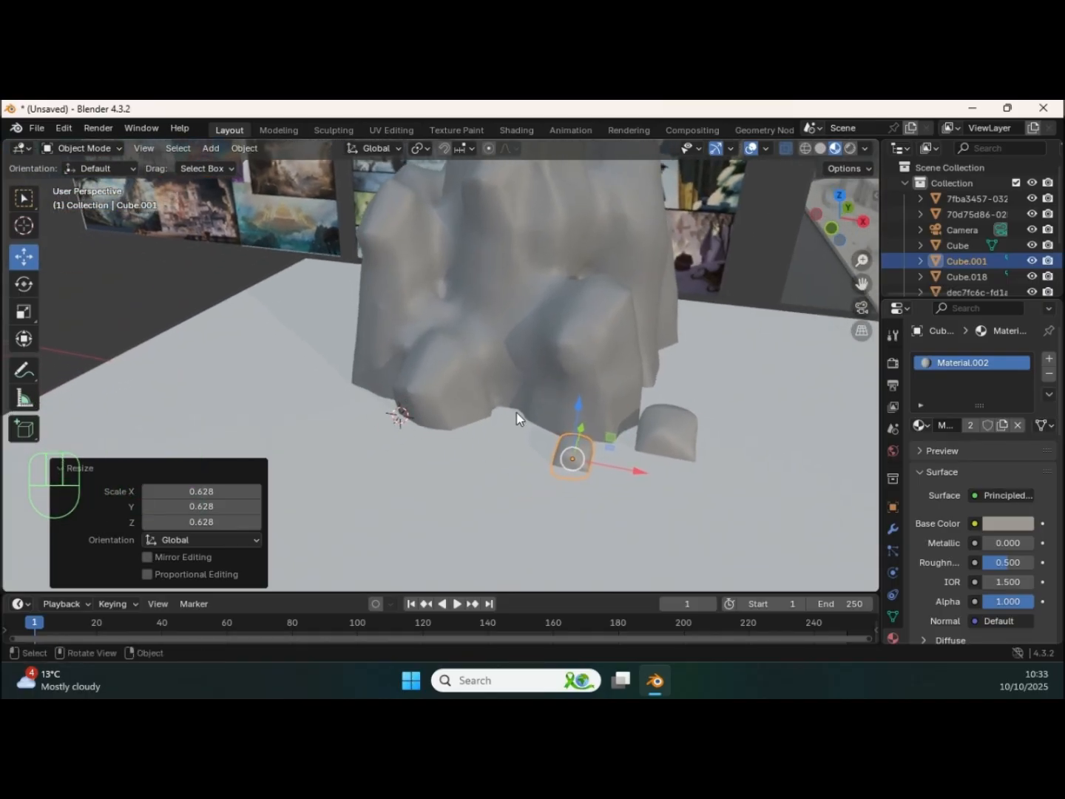
# Step: Duplicate the small boulder and move the copy along the front base of the rock formation
pyautogui.hotkey('shift', 'd')
pyautogui.rightClick(537, 421)
pyautogui.moveTo(636, 471); pyautogui.dragTo(481, 429)
pyautogui.moveTo(480, 429); pyautogui.dragTo(403, 403, button='middle')
pyautogui.moveTo(386, 406); pyautogui.dragTo(386, 402)
pyautogui.moveTo(386, 401); pyautogui.dragTo(482, 388, button='middle')
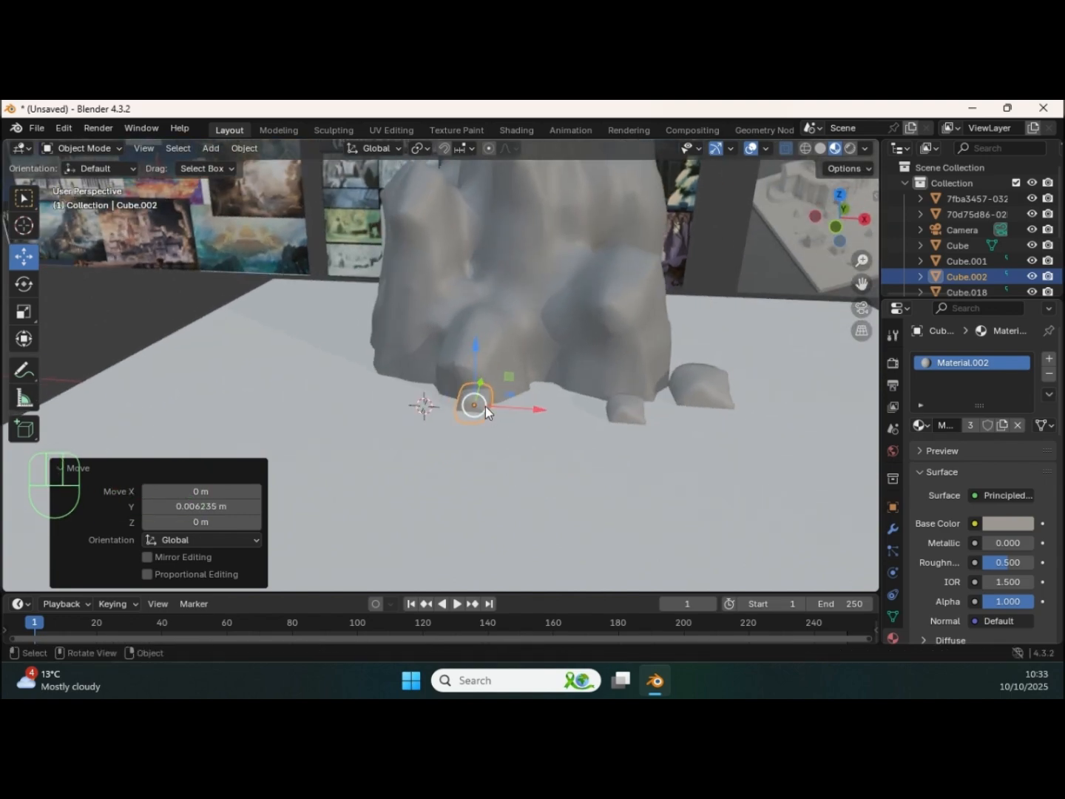
# Step: Duplicate the small boulder between the two front stones, enlarge the copy and sink it into the ground against the rock
pyautogui.hotkey('shift', 'd')
pyautogui.click(579, 405)
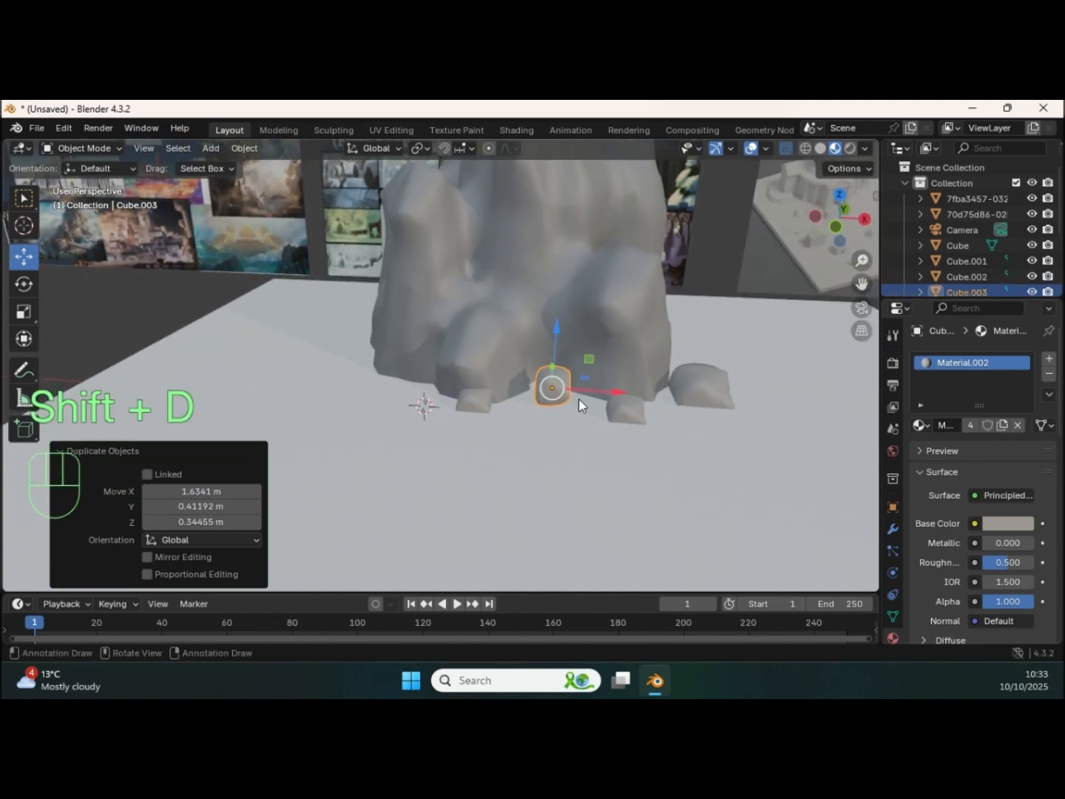
pyautogui.press('s')
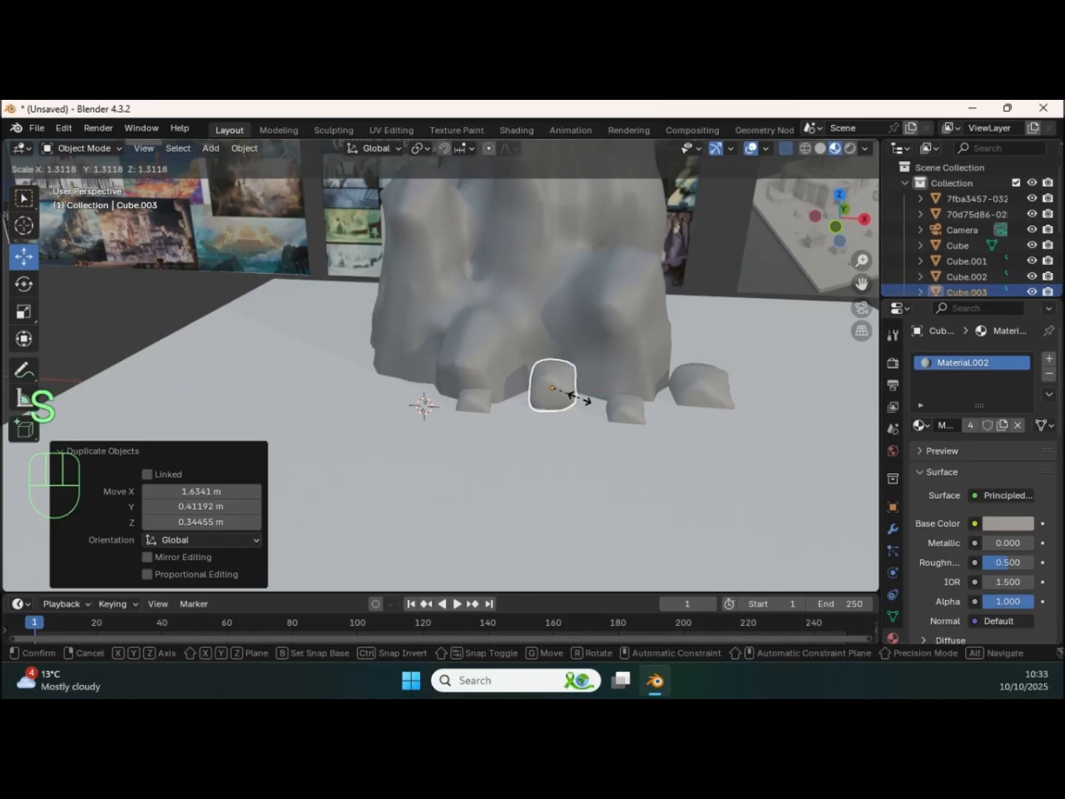
pyautogui.click(598, 400)
pyautogui.moveTo(598, 400); pyautogui.dragTo(601, 436, button='middle')
pyautogui.moveTo(600, 436); pyautogui.dragTo(581, 395)
pyautogui.moveTo(586, 408); pyautogui.dragTo(561, 362, button='middle')
pyautogui.moveTo(547, 347); pyautogui.dragTo(538, 369)
pyautogui.moveTo(538, 370); pyautogui.dragTo(447, 388, button='middle')
# Step: Duplicate the small front boulder, offset the copy along Y and X away from the rock, and shrink it to a pebble
pyautogui.click(438, 390)
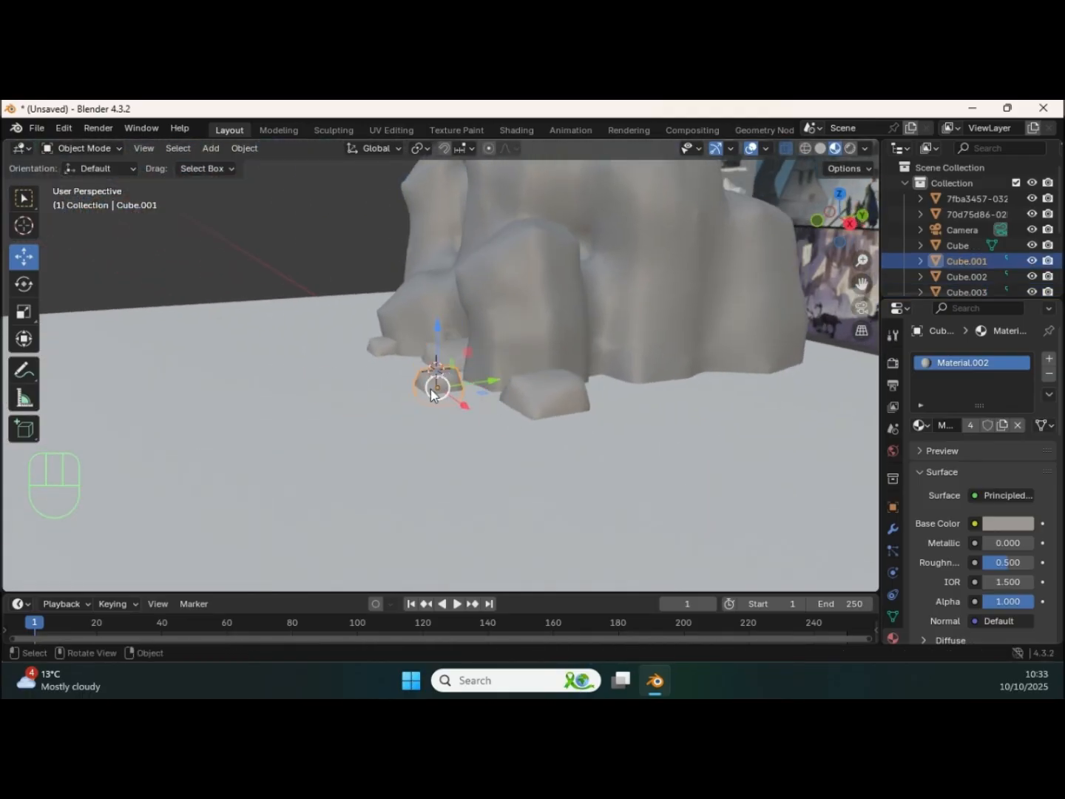
pyautogui.hotkey('shift', 'd')
pyautogui.press('y')
pyautogui.click(415, 382)
pyautogui.moveTo(416, 381); pyautogui.dragTo(694, 444, button='middle')
pyautogui.press('g')
pyautogui.press('x')
pyautogui.click(629, 423)
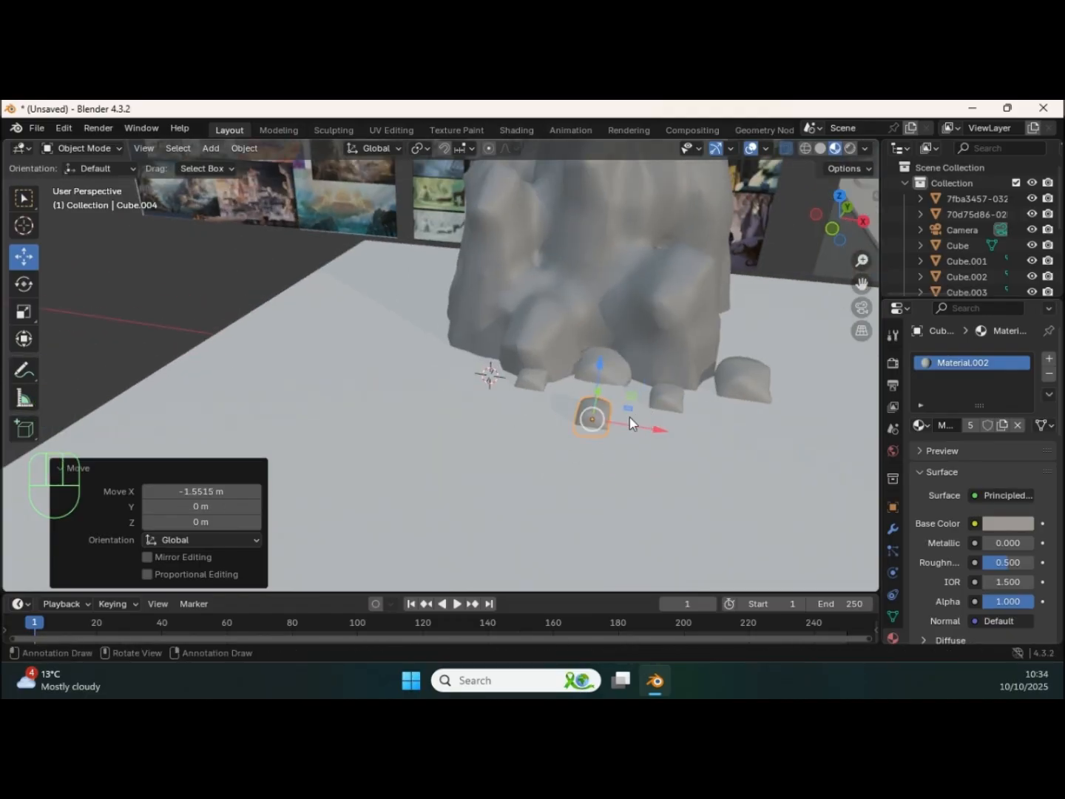
pyautogui.press('s')
pyautogui.click(627, 402)
pyautogui.keyDown('shift'); pyautogui.moveTo(629, 402); pyautogui.dragTo(527, 388, button='middle'); pyautogui.keyUp('shift')
# Step: Duplicate the four small front stones and move the copies about -2.91 m along X
pyautogui.keyDown('shift'); pyautogui.click(455, 383); pyautogui.keyUp('shift')
pyautogui.keyDown('shift'); pyautogui.click(544, 379); pyautogui.keyUp('shift')
pyautogui.keyDown('shift'); pyautogui.click(585, 406); pyautogui.keyUp('shift')
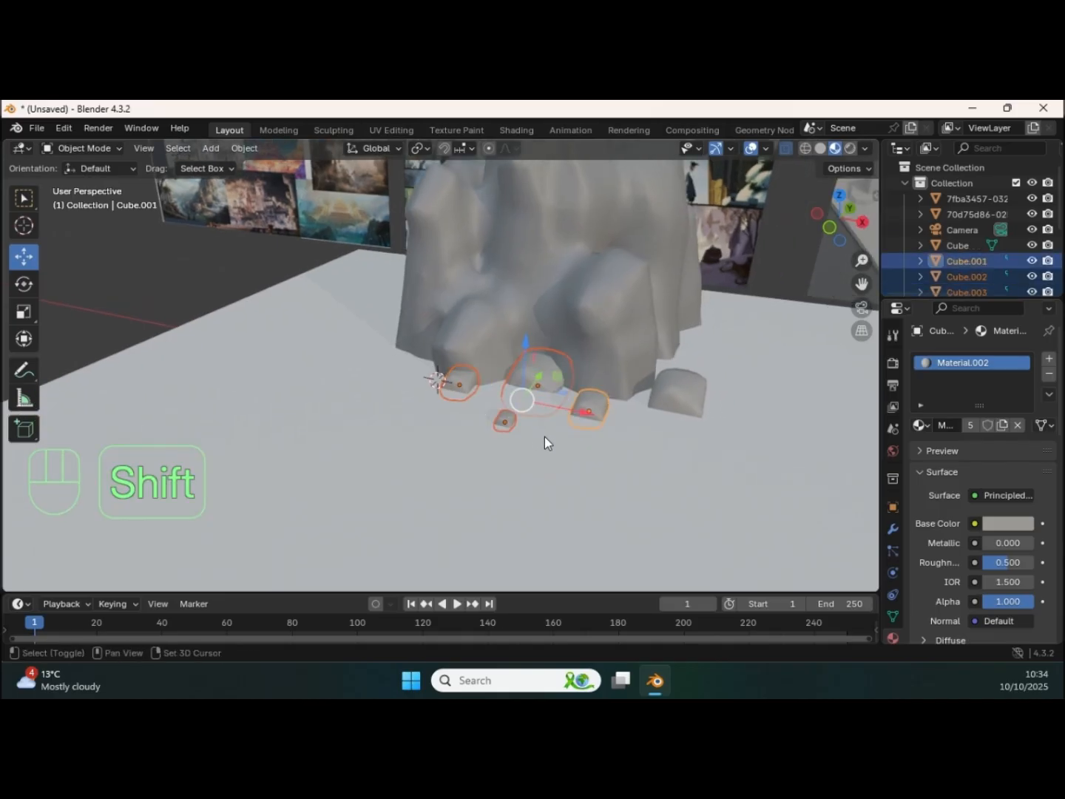
pyautogui.hotkey('shift', 'd')
pyautogui.moveTo(506, 390); pyautogui.dragTo(444, 377)
pyautogui.moveTo(445, 378); pyautogui.dragTo(541, 425, button='middle')
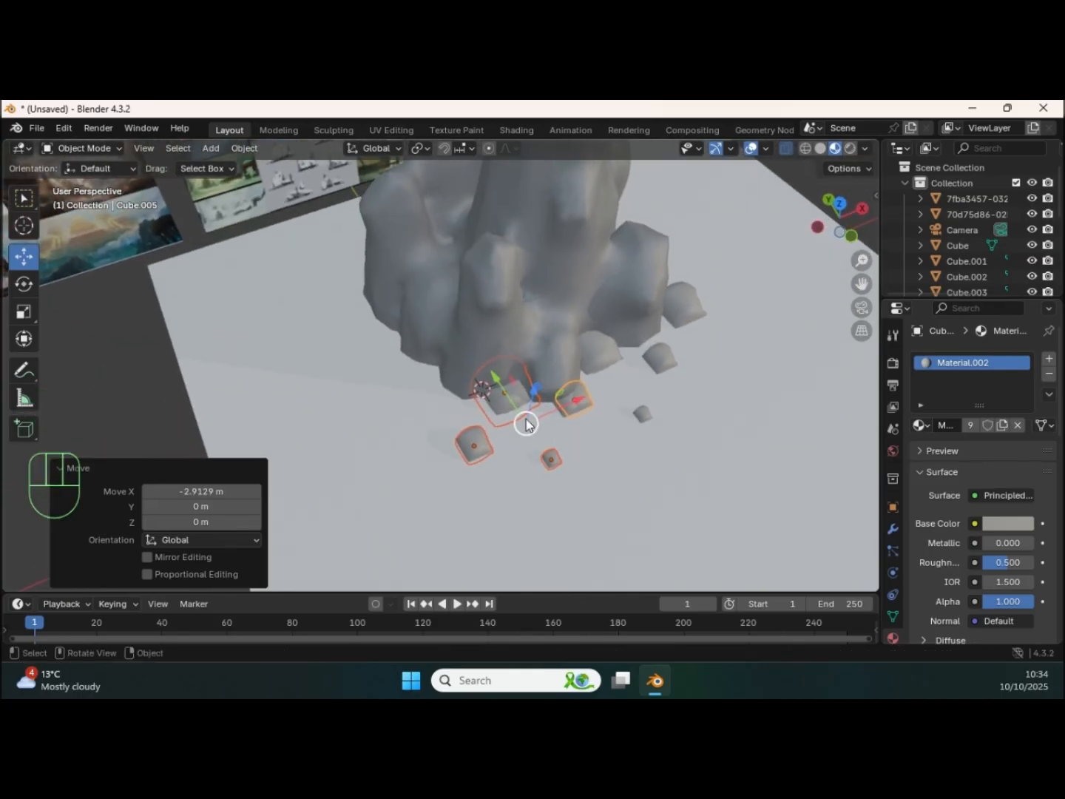
# Step: Rotate the duplicated stones -53.5° about Z and reposition them around the corner of the rock formation's base
pyautogui.click(23, 282)
pyautogui.moveTo(516, 477); pyautogui.dragTo(471, 435)
pyautogui.press('g')
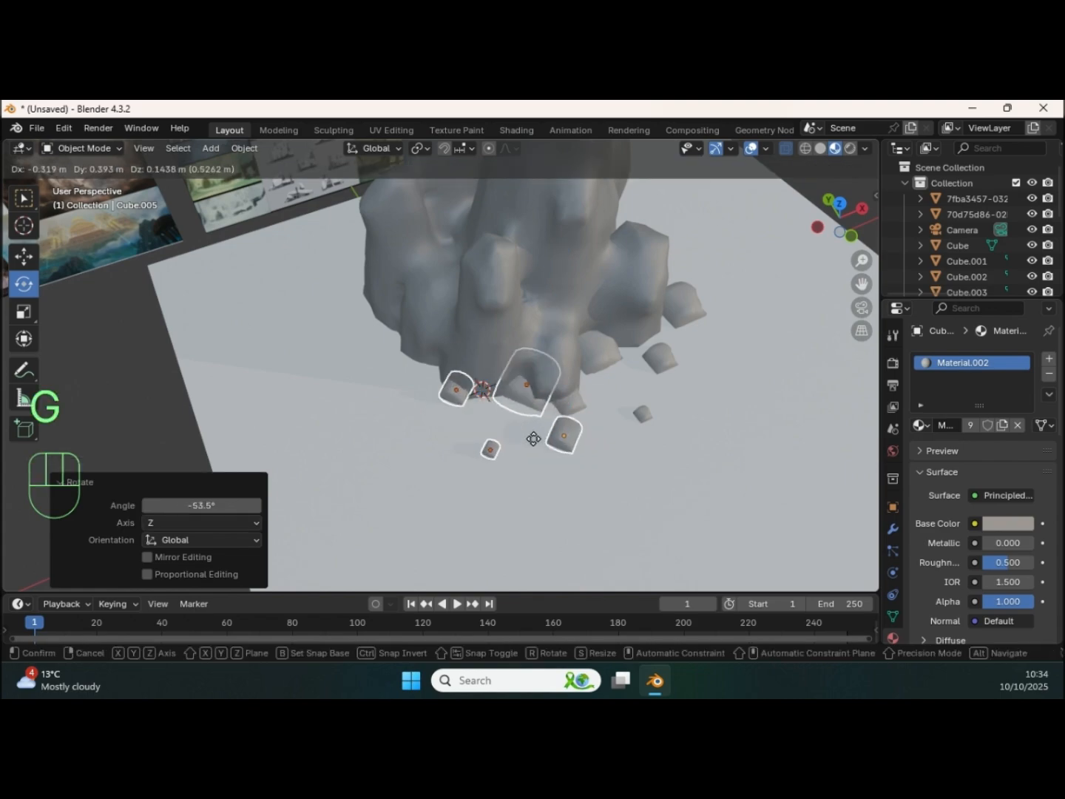
pyautogui.click(456, 430)
pyautogui.moveTo(456, 430); pyautogui.dragTo(502, 447, button='middle')
pyautogui.moveTo(503, 446)
pyautogui.mouseDown()
pyautogui.moveTo(476, 432)
pyautogui.moveTo(498, 430)
pyautogui.mouseUp()
pyautogui.moveTo(498, 429); pyautogui.dragTo(395, 369, button='middle')
# Step: Duplicate a stone from the rotated group, scale the copy down to a pebble and place it in front of the rock
pyautogui.click(378, 355)
pyautogui.moveTo(377, 410); pyautogui.dragTo(442, 448, button='middle')
pyautogui.click(24, 256)
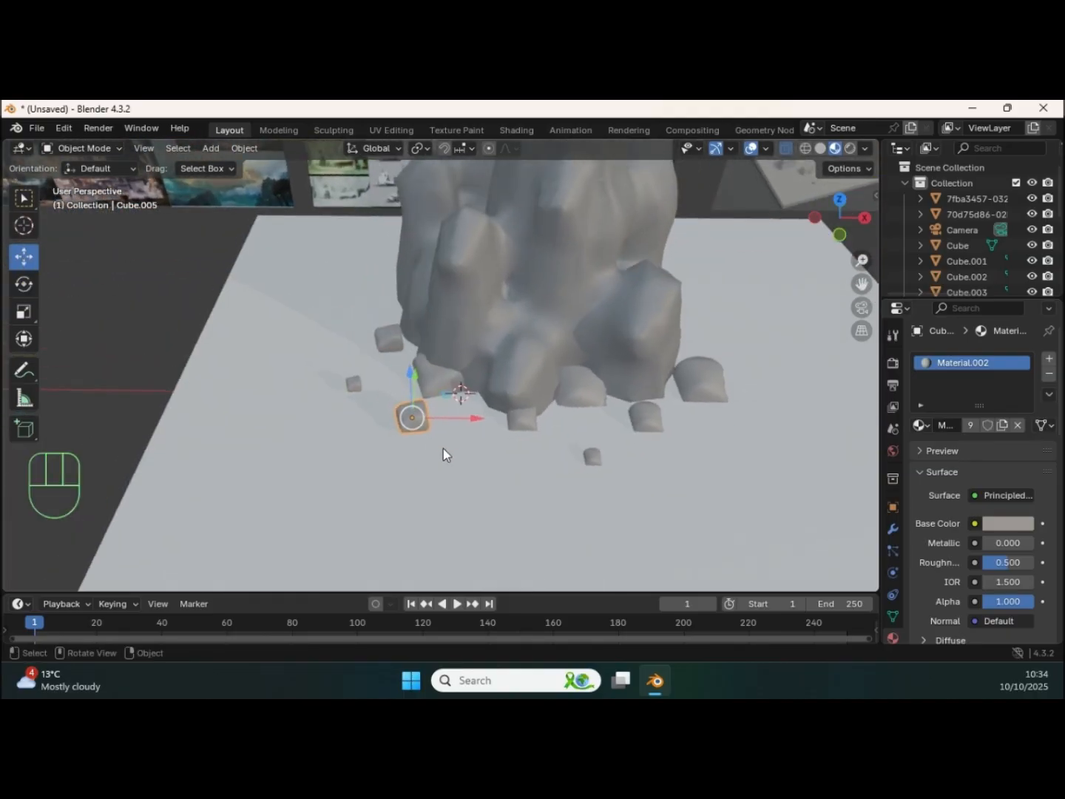
pyautogui.hotkey('shift', 'd')
pyautogui.rightClick(460, 438)
pyautogui.moveTo(440, 412); pyautogui.dragTo(480, 407)
pyautogui.press('s')
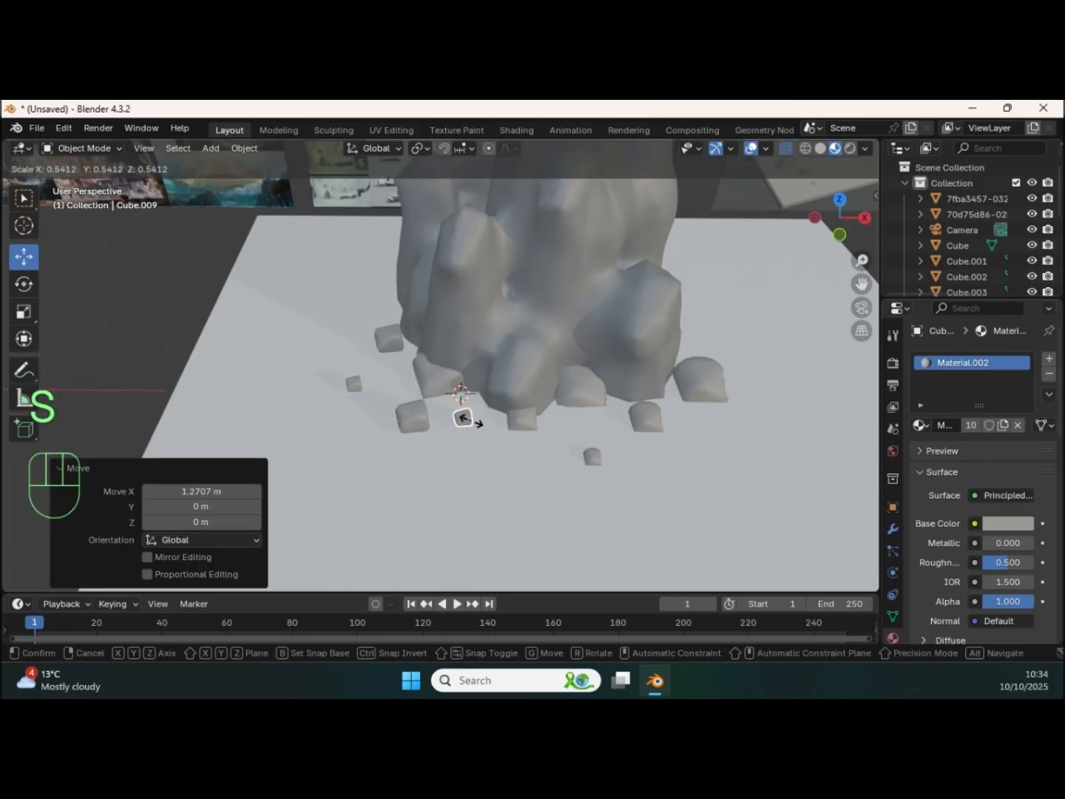
pyautogui.click(476, 399)
pyautogui.moveTo(476, 400); pyautogui.dragTo(428, 438, button='middle')
pyautogui.moveTo(423, 414); pyautogui.dragTo(398, 434)
pyautogui.moveTo(398, 434); pyautogui.dragTo(477, 326, button='middle')
# Step: Move the rear stone of the rotated group along X against the rock and lower it about 0.21 m into the ground
pyautogui.moveTo(485, 290); pyautogui.dragTo(487, 297)
pyautogui.moveTo(488, 298); pyautogui.dragTo(466, 396, button='middle')
pyautogui.click(363, 337)
pyautogui.press('g')
pyautogui.press('x')
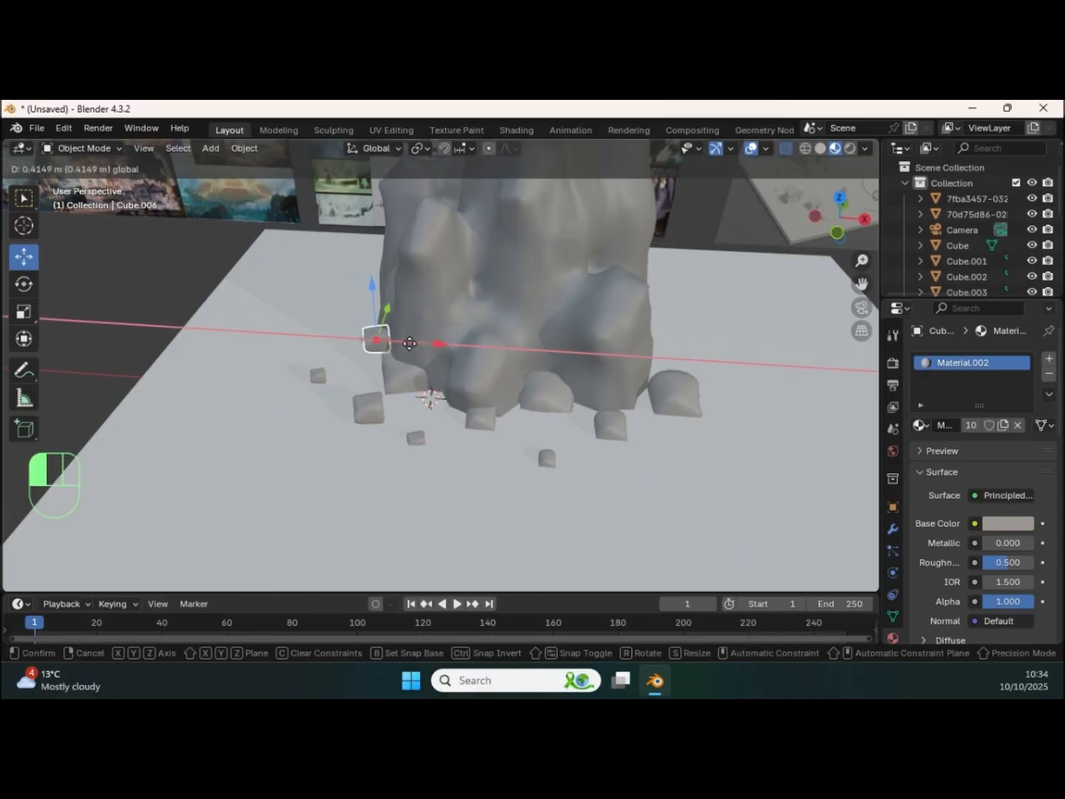
pyautogui.click(379, 330)
pyautogui.click(378, 303)
pyautogui.click(370, 309)
pyautogui.press('g')
pyautogui.press('z')
pyautogui.click(357, 314)
pyautogui.moveTo(357, 314); pyautogui.dragTo(451, 356, button='middle')
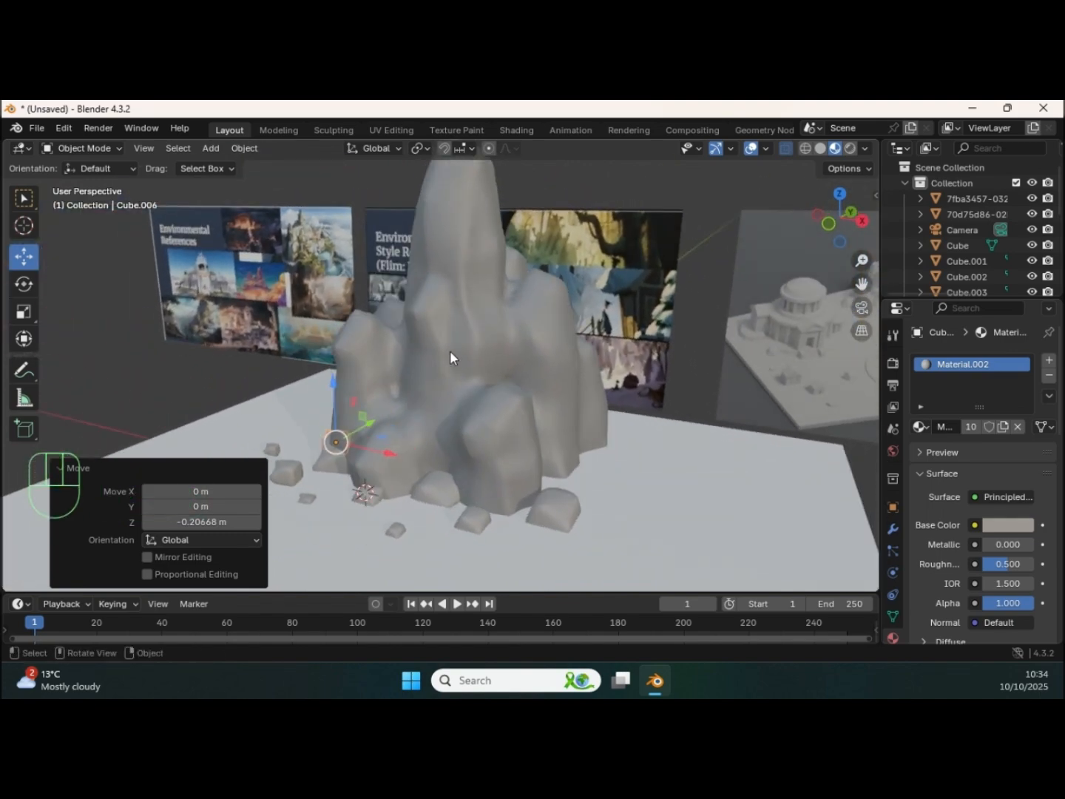
# Step: Isolate the Environmental References image board in local view to examine its pictures
pyautogui.keyDown('shift'); pyautogui.moveTo(521, 303); pyautogui.dragTo(299, 325, button='middle'); pyautogui.keyUp('shift')
pyautogui.moveTo(506, 304); pyautogui.dragTo(583, 342, button='middle')
pyautogui.keyDown('shift'); pyautogui.moveTo(601, 290); pyautogui.dragTo(526, 316, button='middle'); pyautogui.keyUp('shift')
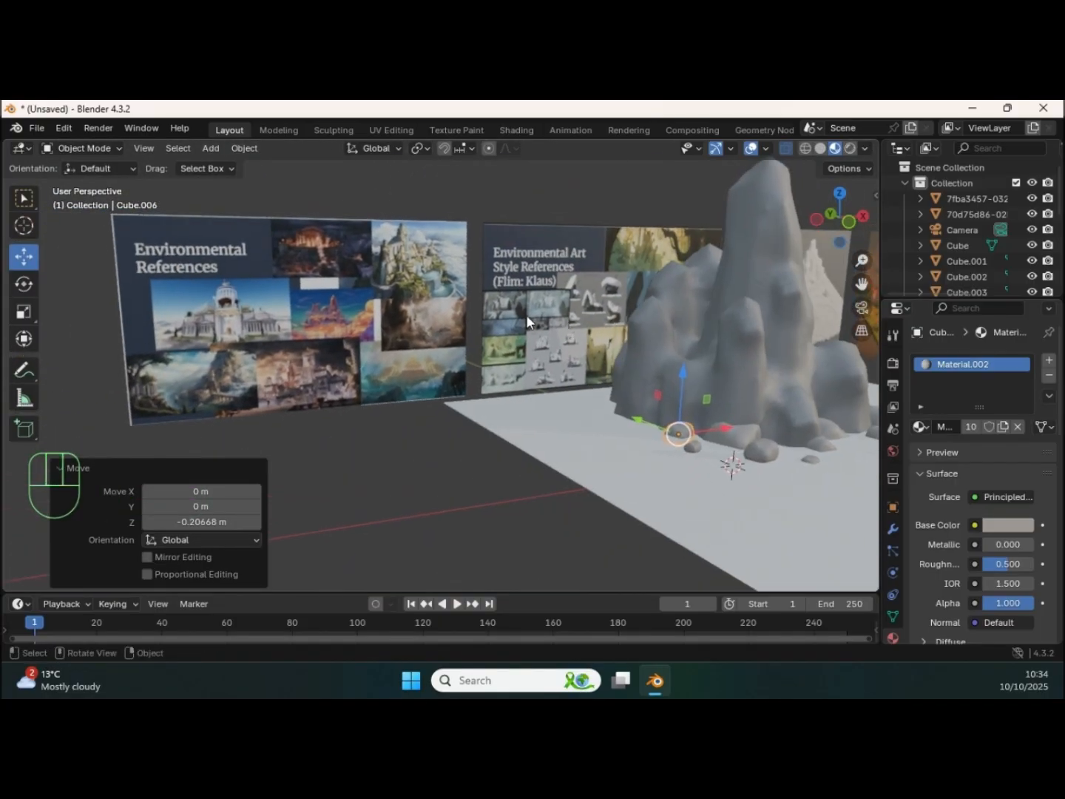
pyautogui.click(394, 315)
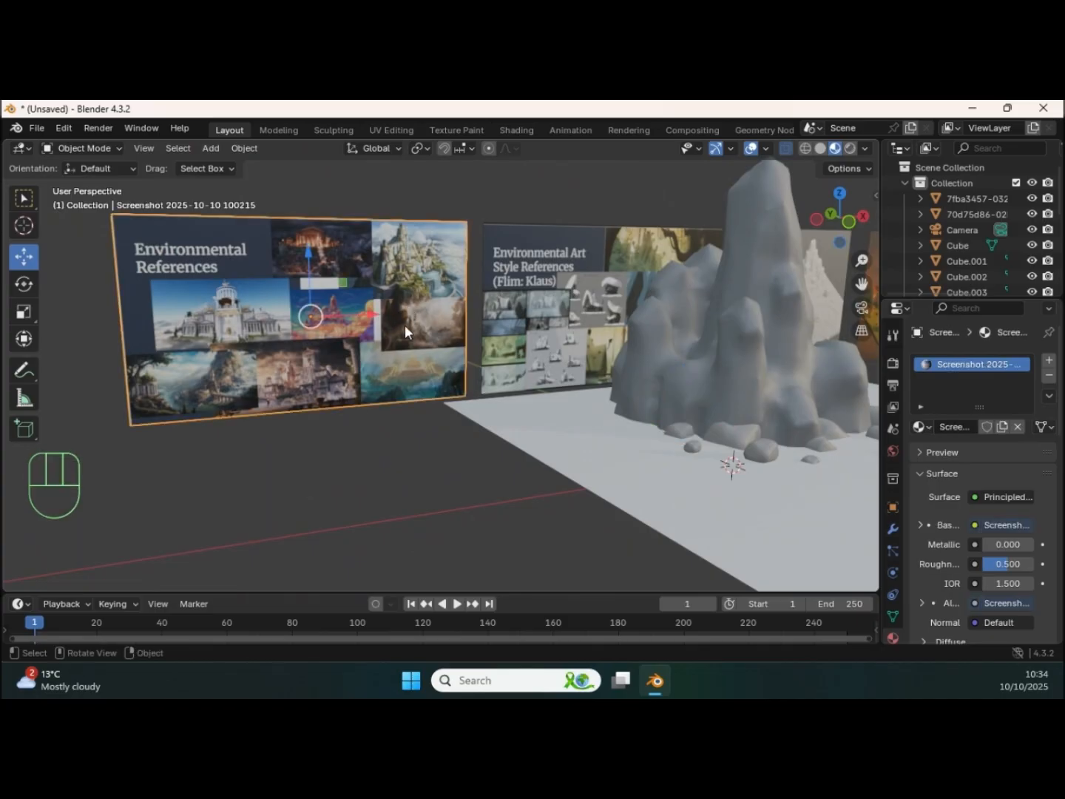
pyautogui.keyDown('ctrl'); pyautogui.moveTo(422, 367); pyautogui.dragTo(436, 287, button='middle'); pyautogui.keyUp('ctrl')
pyautogui.keyDown('shift'); pyautogui.moveTo(492, 348); pyautogui.dragTo(592, 481, button='middle'); pyautogui.keyUp('shift')
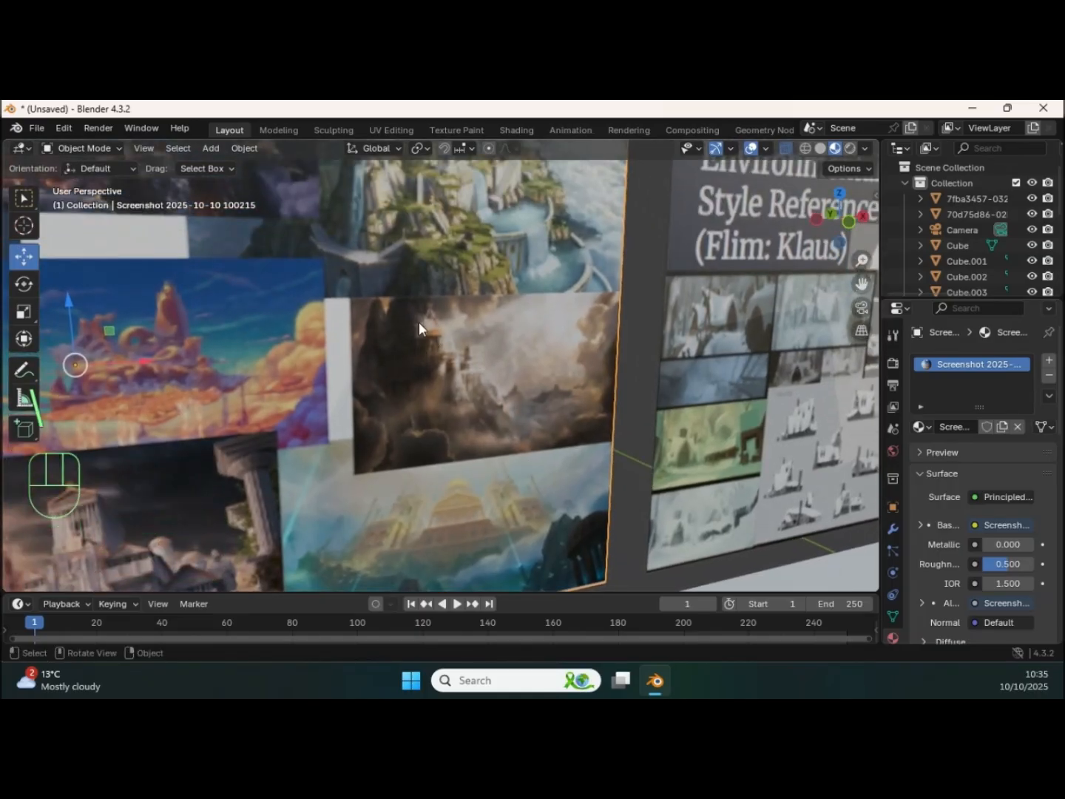
pyautogui.press('KP_Divide')
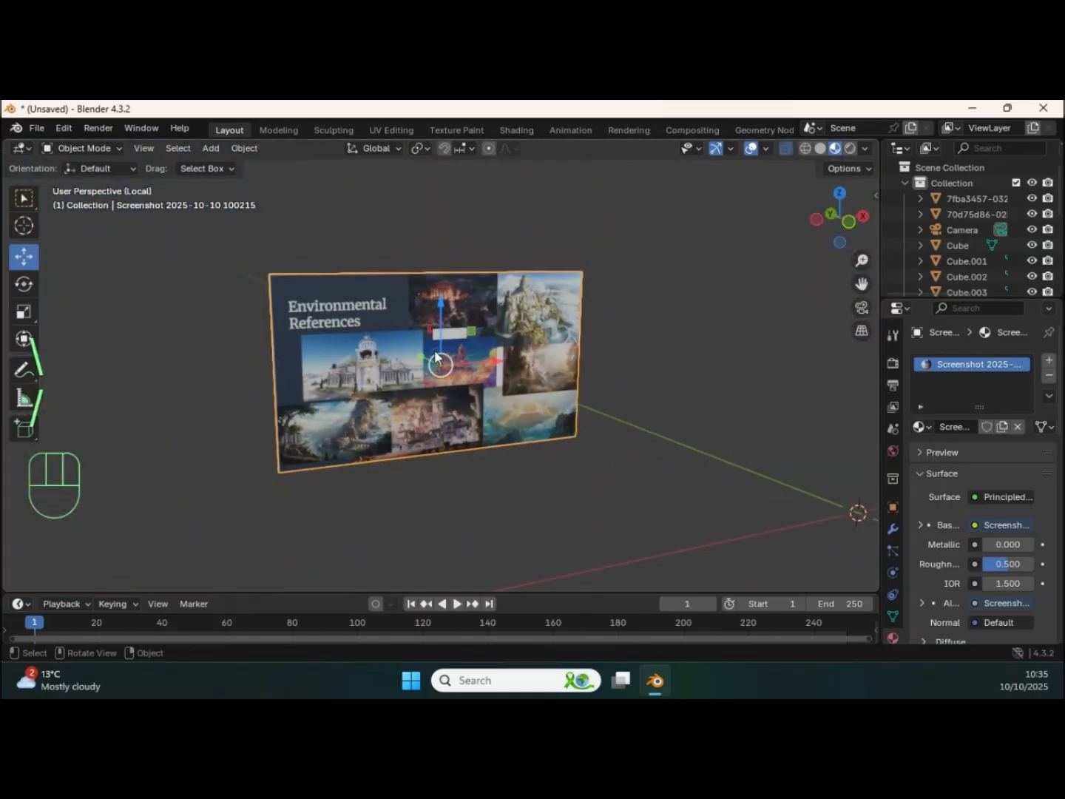
# Step: Examine the Environmental References board up close, comparing it with the rock formation in the full scene
pyautogui.keyDown('ctrl'); pyautogui.moveTo(403, 385); pyautogui.dragTo(398, 286, button='middle'); pyautogui.keyUp('ctrl')
pyautogui.keyDown('ctrl'); pyautogui.moveTo(521, 379); pyautogui.dragTo(480, 341, button='middle'); pyautogui.keyUp('ctrl')
pyautogui.press('KP_Divide')
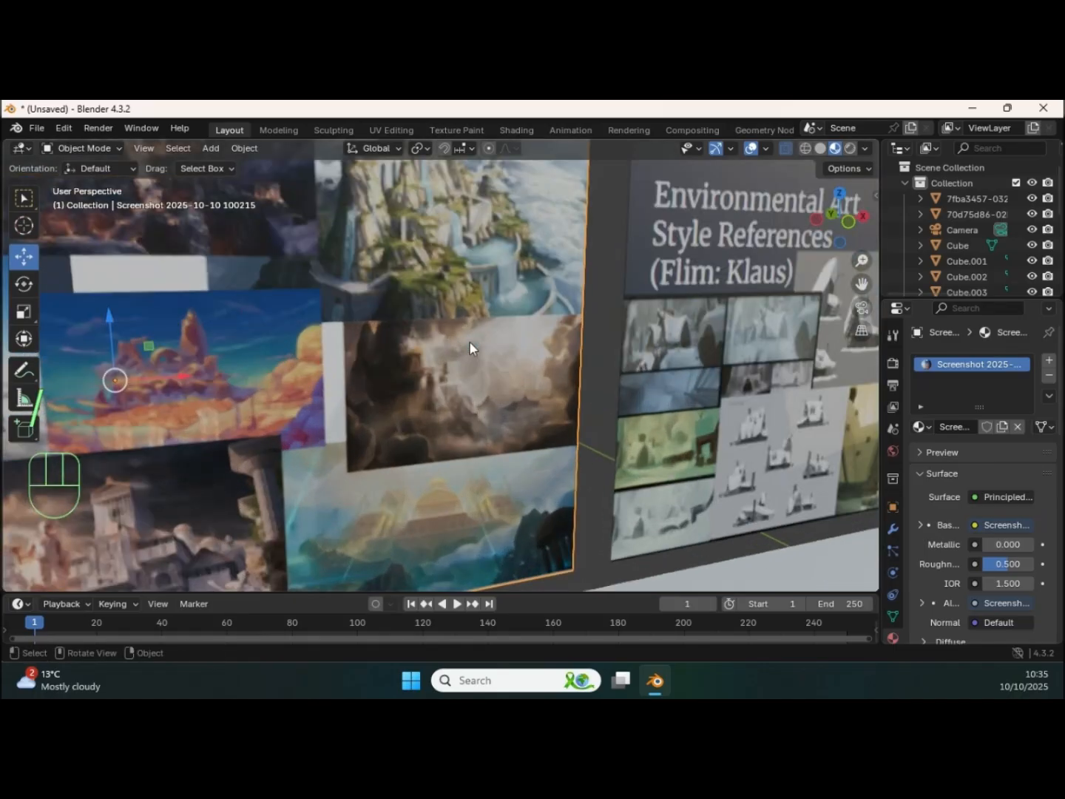
pyautogui.press('KP_Divide')
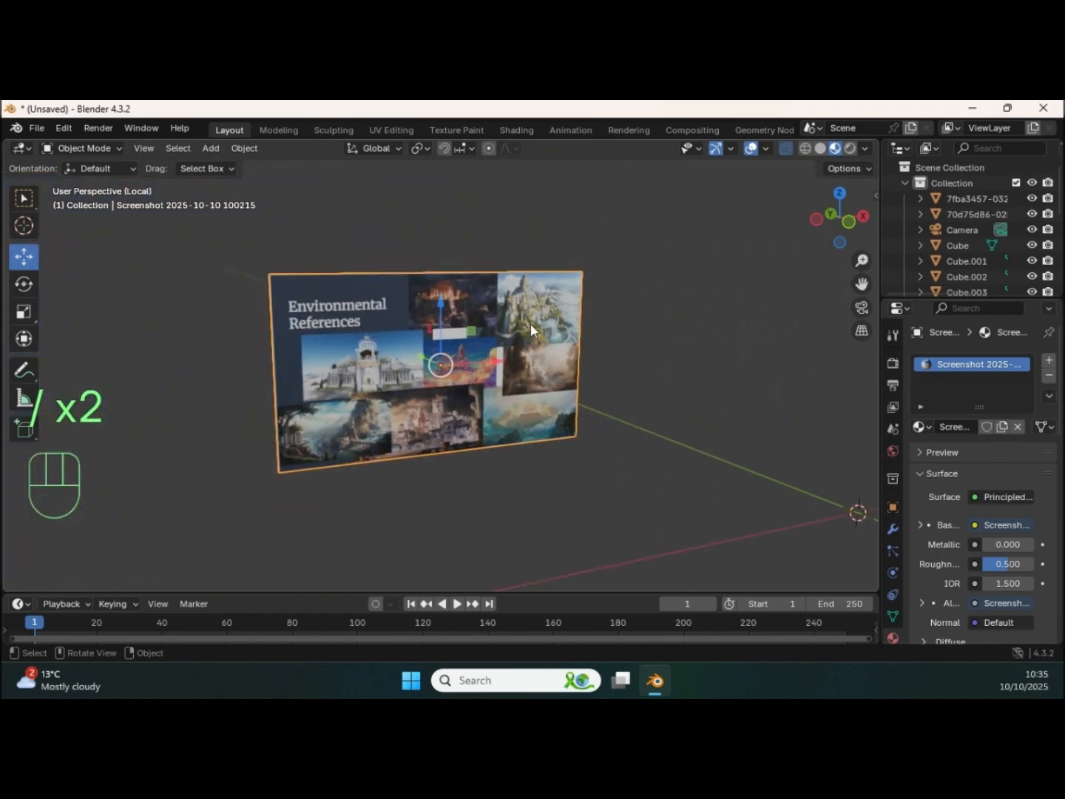
pyautogui.press('KP_Divide')
pyautogui.keyDown('ctrl'); pyautogui.moveTo(509, 336); pyautogui.dragTo(416, 347, button='middle'); pyautogui.keyUp('ctrl')
pyautogui.scroll(3, 417, 347)
pyautogui.moveTo(468, 302); pyautogui.dragTo(404, 321, button='middle')
pyautogui.keyDown('shift'); pyautogui.moveTo(403, 321); pyautogui.dragTo(428, 376, button='middle'); pyautogui.keyUp('shift')
pyautogui.moveTo(481, 363)
pyautogui.keyDown('shift'); pyautogui.mouseDown(button='middle')
pyautogui.moveTo(463, 356)
pyautogui.moveTo(487, 346)
pyautogui.moveTo(474, 344)
pyautogui.mouseUp(button='middle'); pyautogui.keyUp('shift')
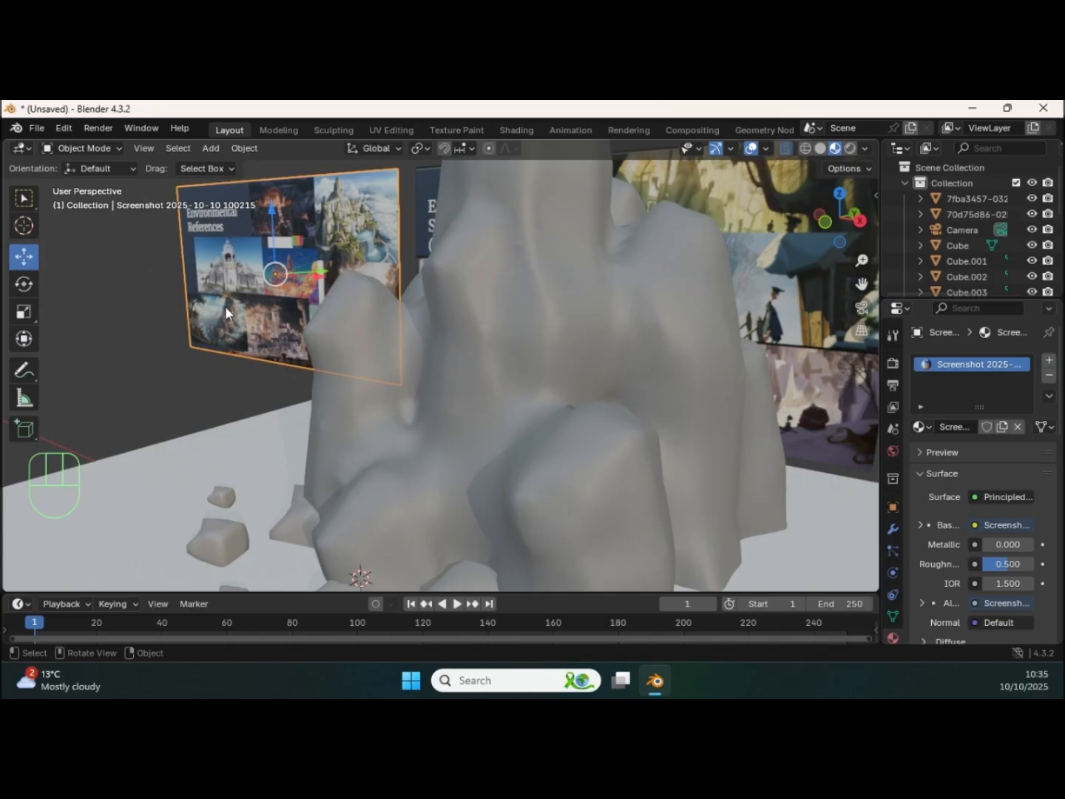
# Step: Enter Sculpt Mode and set the Clay Strips brush to a 73 px radius and 0.752 strength
pyautogui.hotkey('ctrl', 'Tab')
pyautogui.click(259, 415)
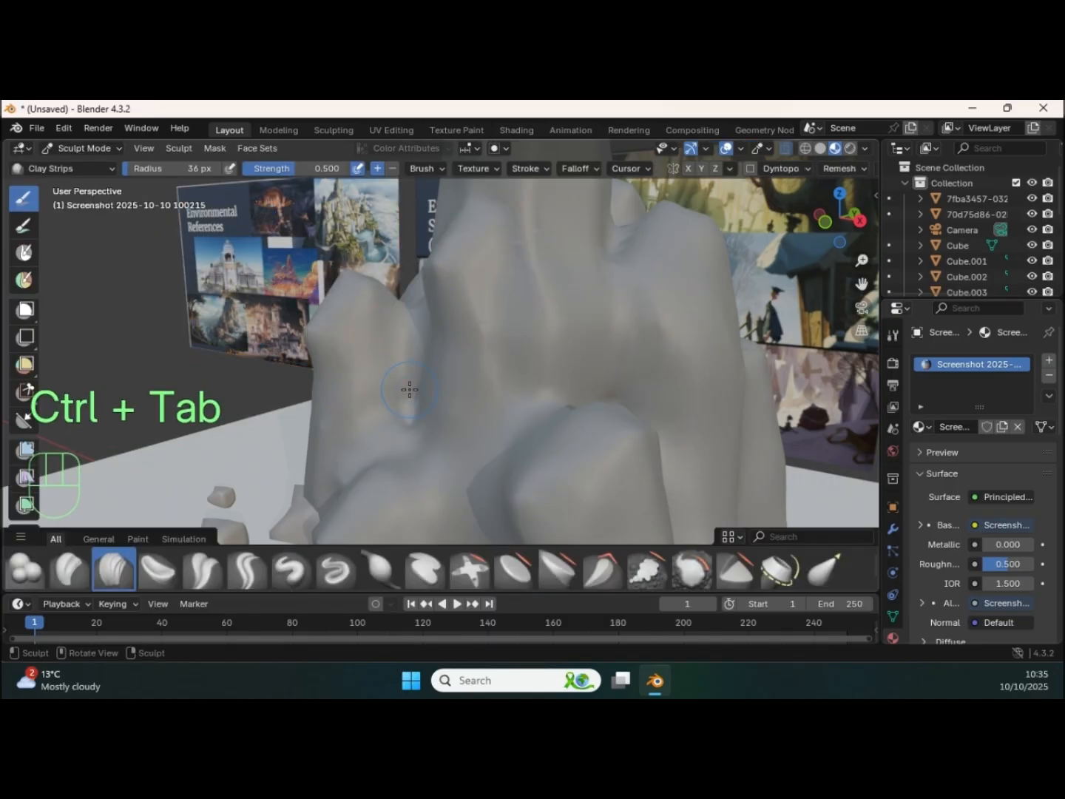
pyautogui.press('f')
pyautogui.click(413, 402)
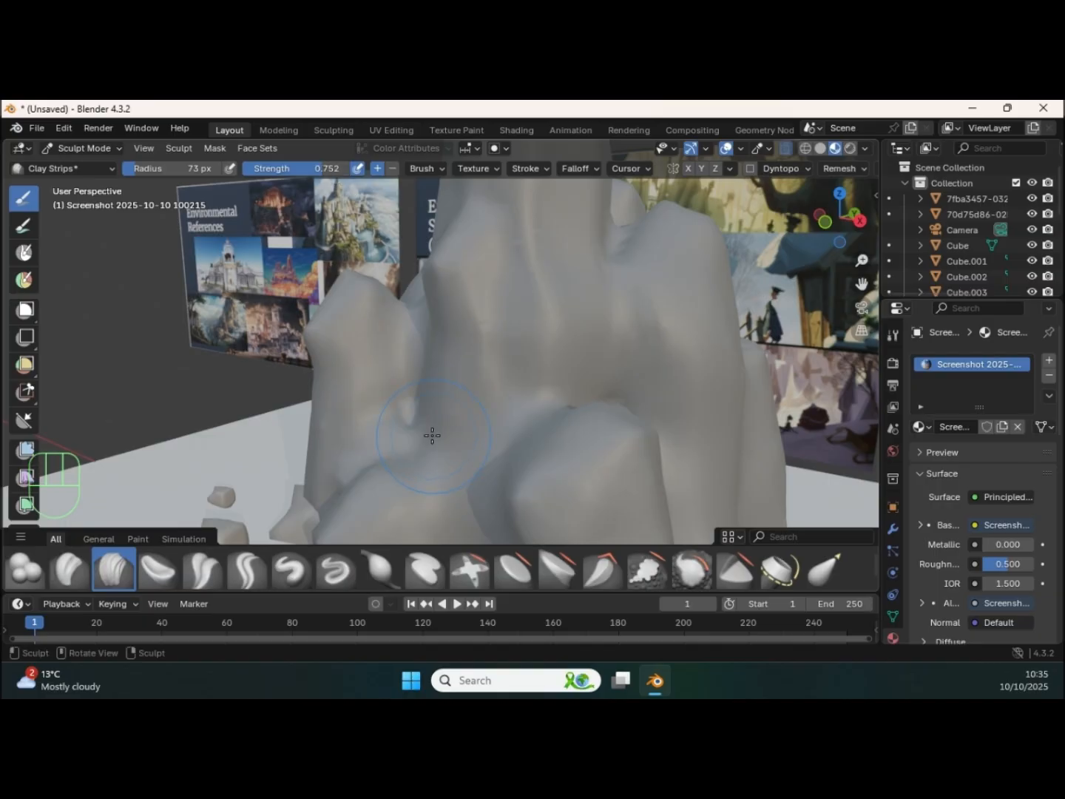
pyautogui.moveTo(431, 423); pyautogui.dragTo(449, 434, button='middle')
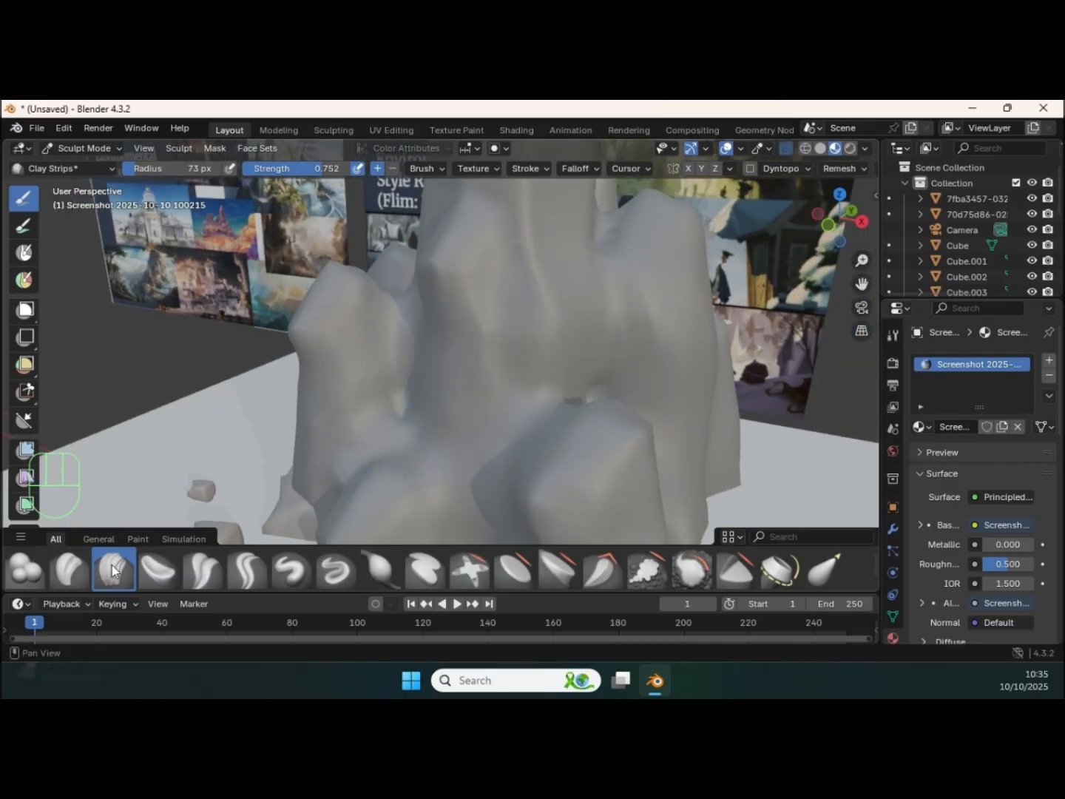
pyautogui.moveTo(177, 511)
pyautogui.mouseDown(button='middle')
pyautogui.moveTo(423, 468)
pyautogui.moveTo(114, 497)
pyautogui.mouseUp(button='middle')
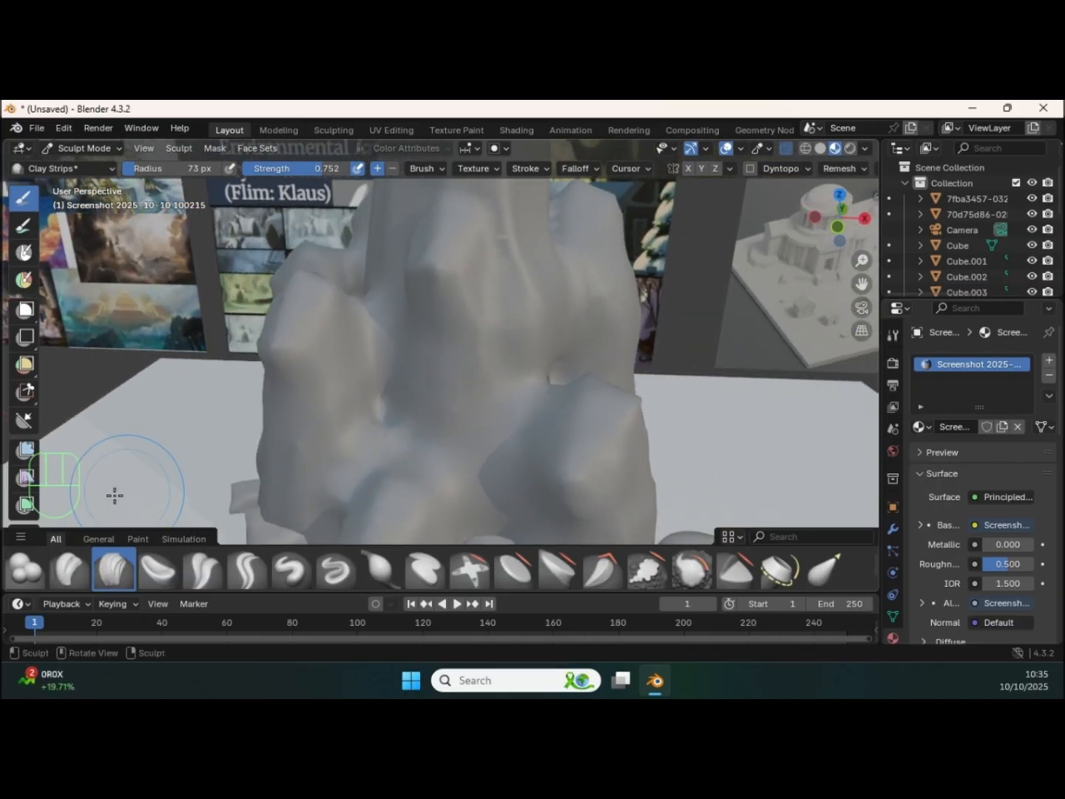
pyautogui.click(74, 575)
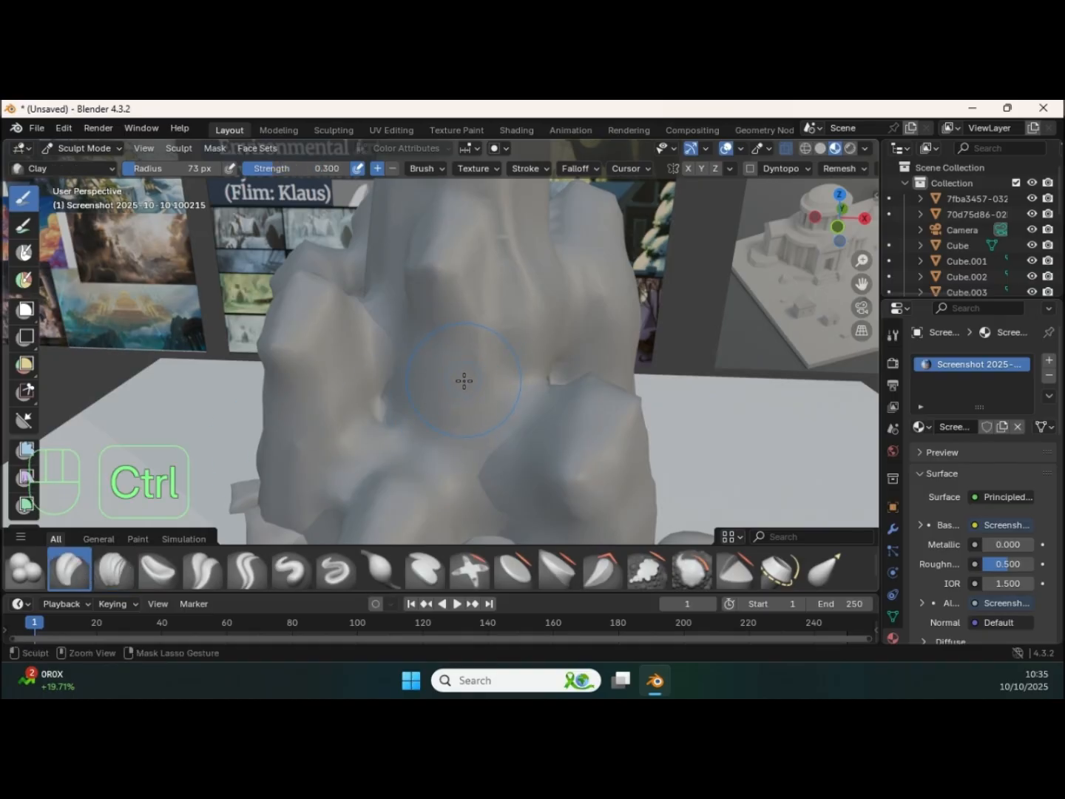
# Step: Switch sculpting to the rock formation and build up its front with the Clay Strips brush
pyautogui.hotkey('ctrl', 'Tab')
pyautogui.click(415, 403)
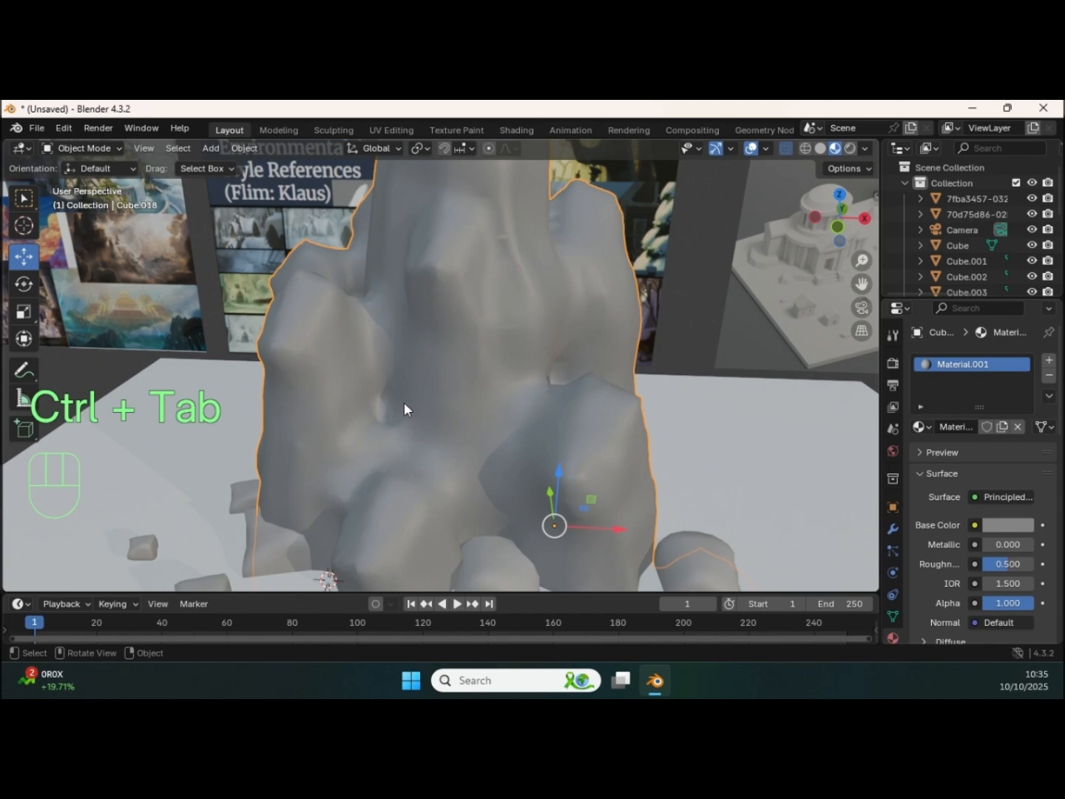
pyautogui.hotkey('ctrl', 'Tab')
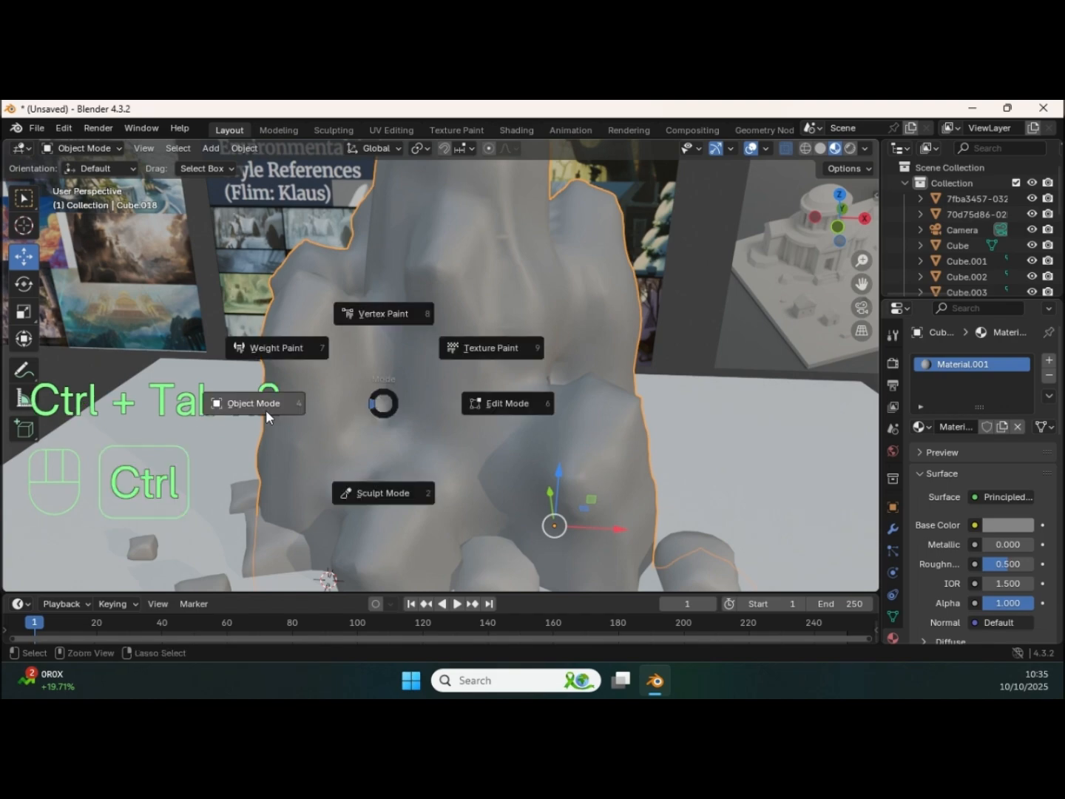
pyautogui.click(383, 493)
pyautogui.click(115, 569)
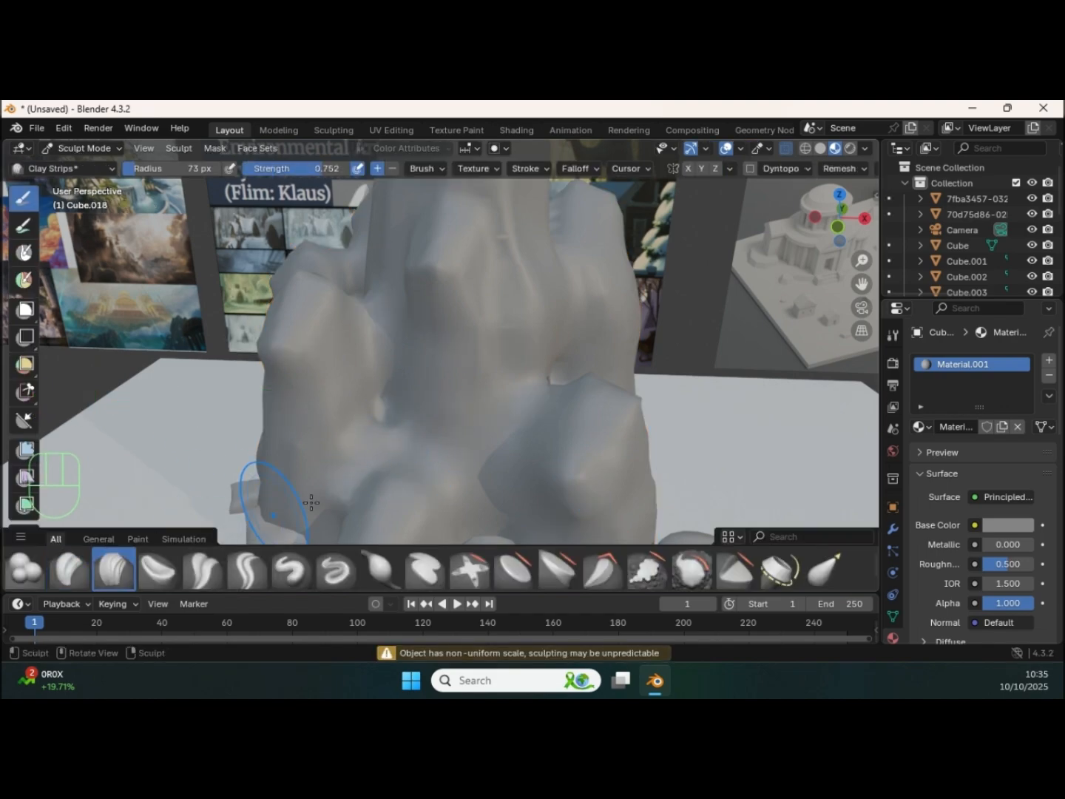
pyautogui.moveTo(433, 443); pyautogui.dragTo(142, 451, button='middle')
# Step: Shape and smooth the broad ledge across the front of the rock formation using the Crease Polish brush
pyautogui.click(219, 571)
pyautogui.moveTo(430, 399); pyautogui.dragTo(425, 398)
pyautogui.moveTo(509, 394); pyautogui.dragTo(480, 396, button='middle')
pyautogui.moveTo(464, 388); pyautogui.dragTo(423, 387)
pyautogui.moveTo(414, 387)
pyautogui.mouseDown()
pyautogui.moveTo(388, 388)
pyautogui.moveTo(429, 392)
pyautogui.mouseUp()
pyautogui.keyDown('shift'); pyautogui.moveTo(435, 392); pyautogui.dragTo(491, 393); pyautogui.keyUp('shift')
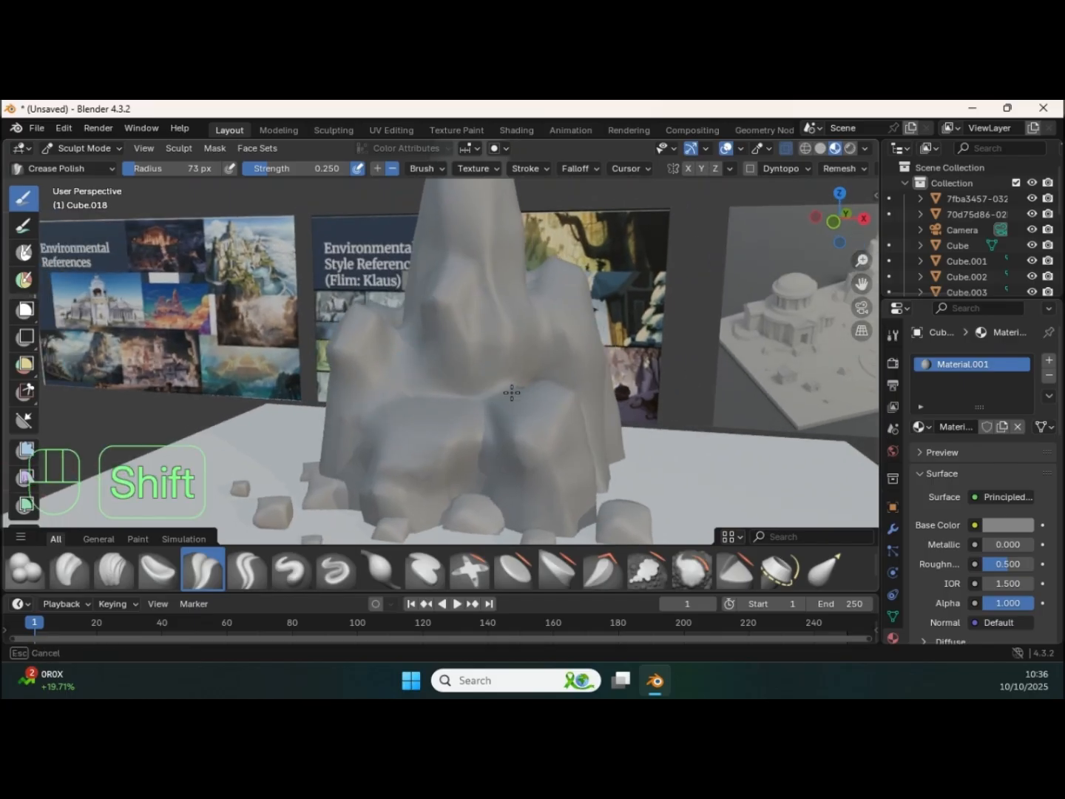
pyautogui.moveTo(546, 385); pyautogui.dragTo(225, 452, button='middle')
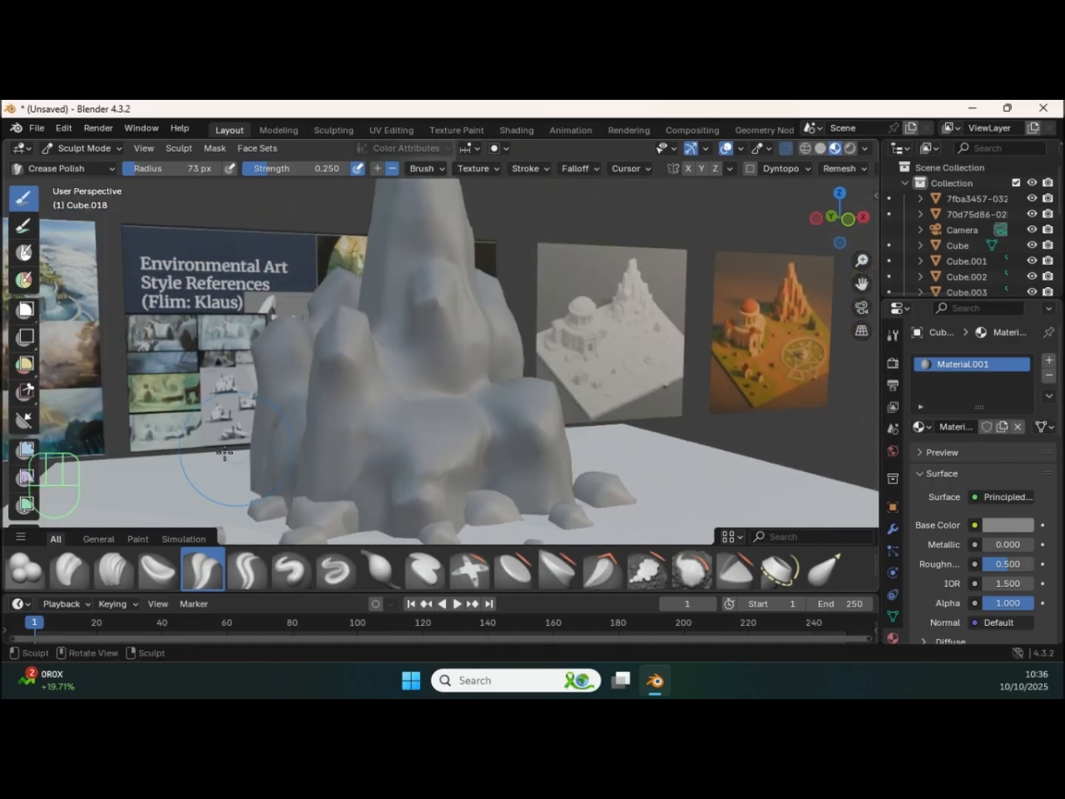
# Step: Reduce the Clay Strips radius to 29 px and carve a recess beneath the rock's front ledge
pyautogui.click(110, 566)
pyautogui.moveTo(492, 423); pyautogui.dragTo(468, 442, button='middle')
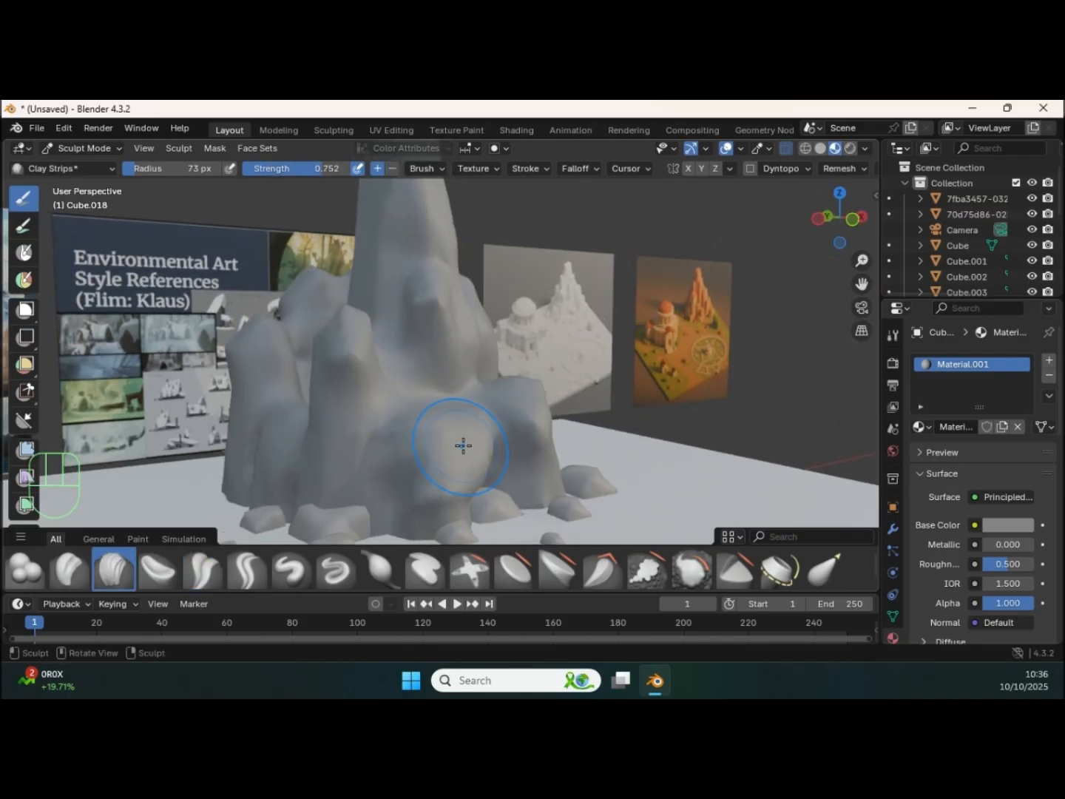
pyautogui.press('f')
pyautogui.click(424, 444)
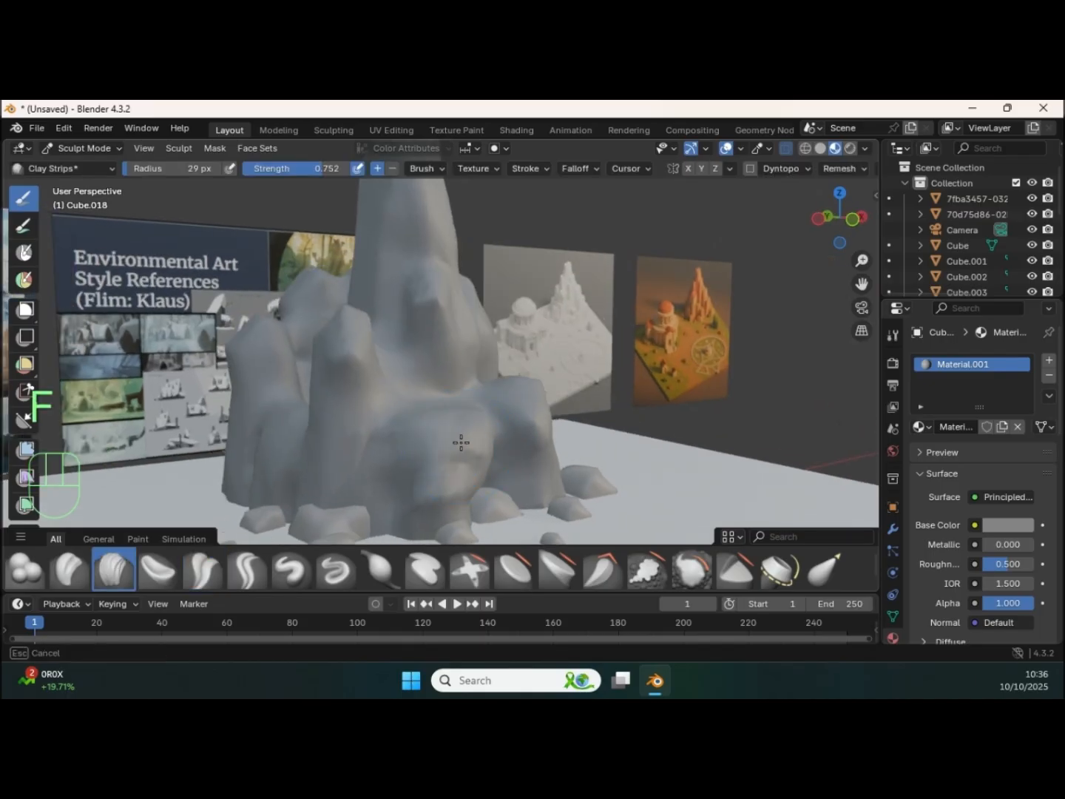
pyautogui.moveTo(476, 443); pyautogui.dragTo(522, 416, button='middle')
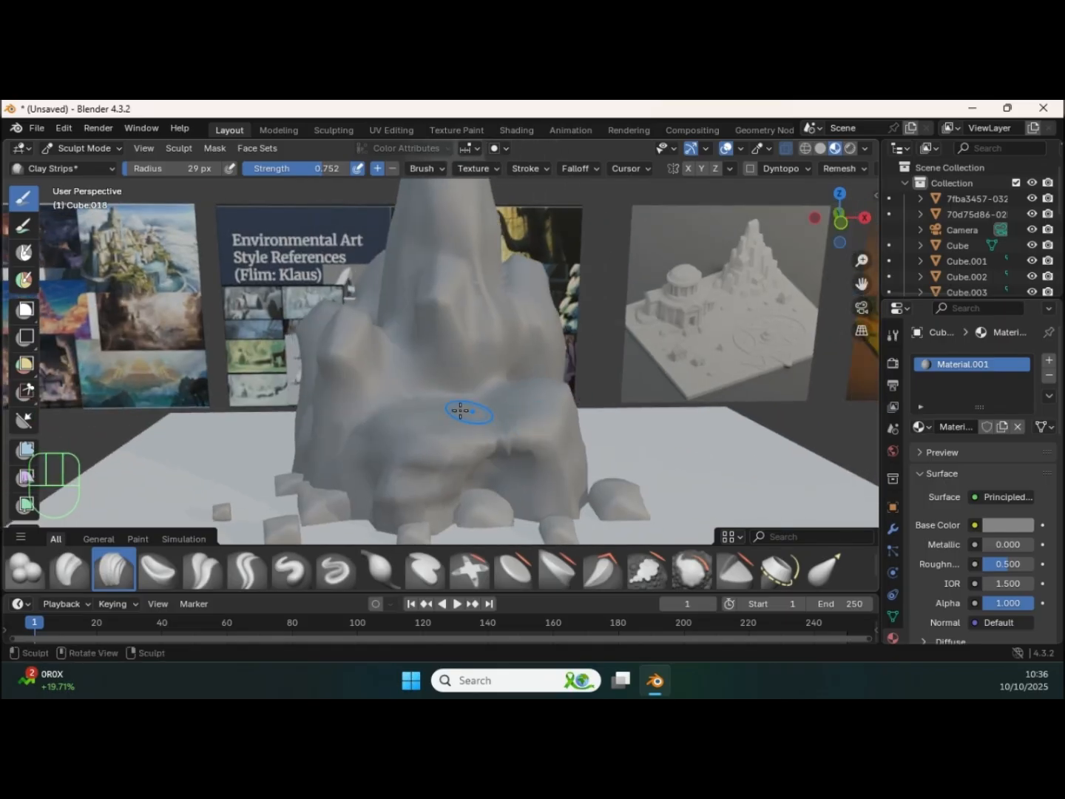
# Step: Refine the ledge and the smaller side peak of the rock with additive and subtractive Clay Strips strokes
pyautogui.moveTo(404, 409)
pyautogui.mouseDown(button='middle')
pyautogui.moveTo(505, 401)
pyautogui.moveTo(442, 381)
pyautogui.mouseUp(button='middle')
pyautogui.keyDown('shift'); pyautogui.moveTo(444, 380); pyautogui.dragTo(459, 363); pyautogui.keyUp('shift')
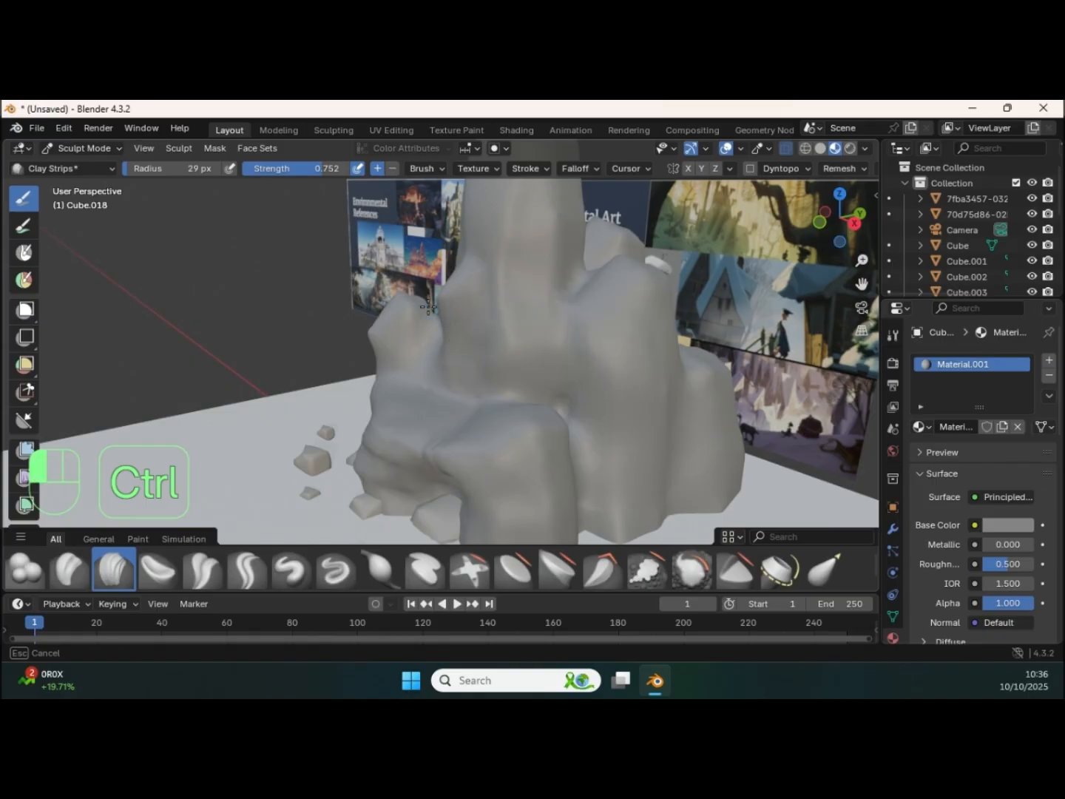
pyautogui.moveTo(525, 396)
pyautogui.mouseDown(button='middle')
pyautogui.moveTo(476, 388)
pyautogui.moveTo(502, 430)
pyautogui.mouseUp(button='middle')
pyautogui.keyDown('shift'); pyautogui.moveTo(502, 430); pyautogui.dragTo(541, 434); pyautogui.keyUp('shift')
pyautogui.moveTo(548, 424); pyautogui.dragTo(525, 458, button='middle')
pyautogui.moveTo(594, 369)
pyautogui.mouseDown(button='middle')
pyautogui.moveTo(487, 389)
pyautogui.moveTo(623, 362)
pyautogui.moveTo(540, 343)
pyautogui.moveTo(488, 375)
pyautogui.moveTo(549, 351)
pyautogui.mouseUp(button='middle')
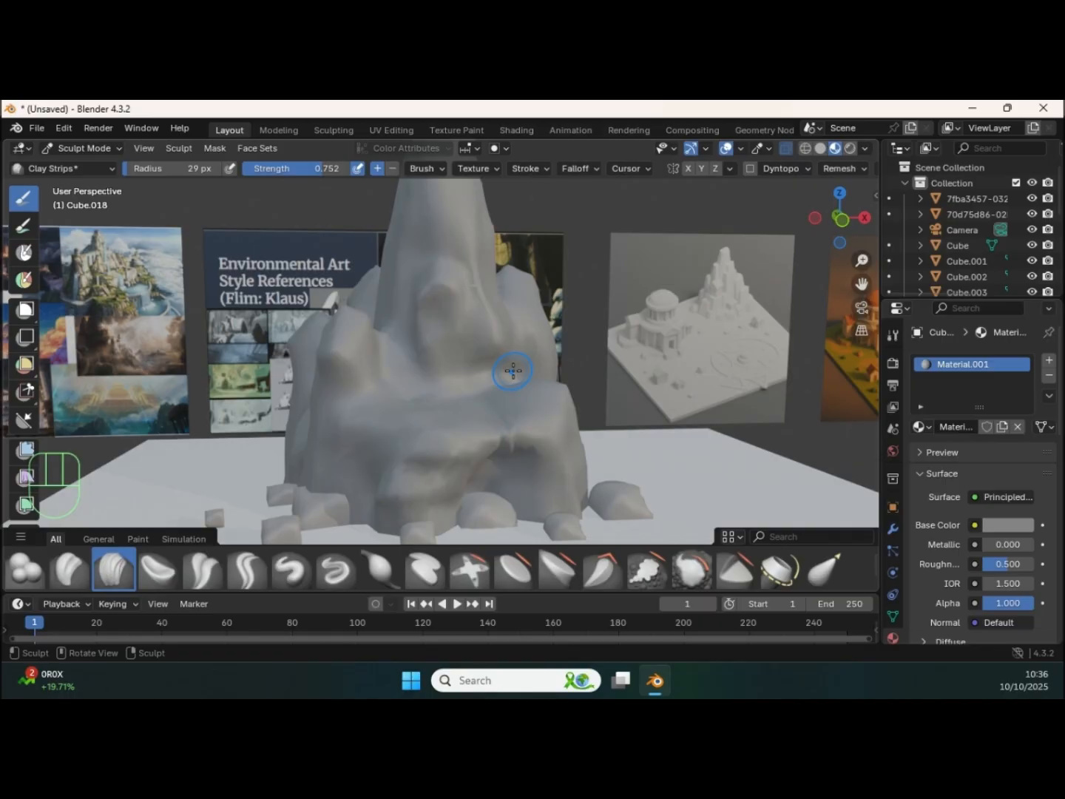
# Step: Save the scene to the Desktop as Will Tutorial.blend
pyautogui.hotkey('ctrl', 's')
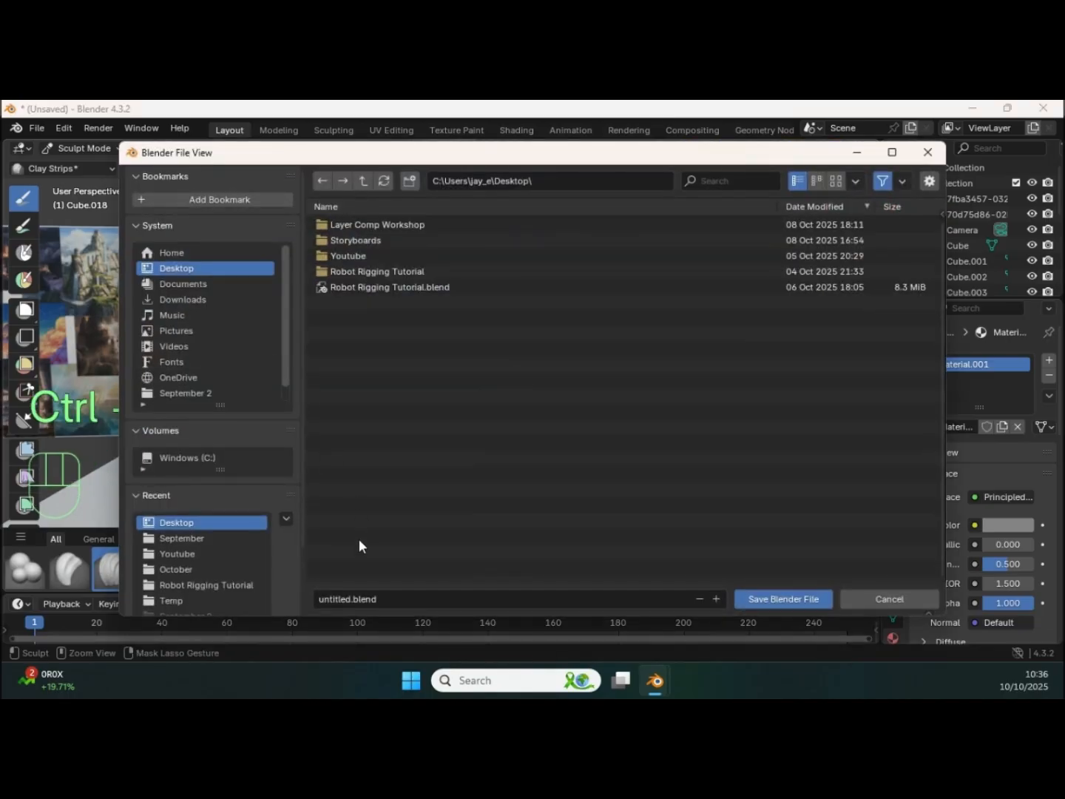
pyautogui.click(379, 600)
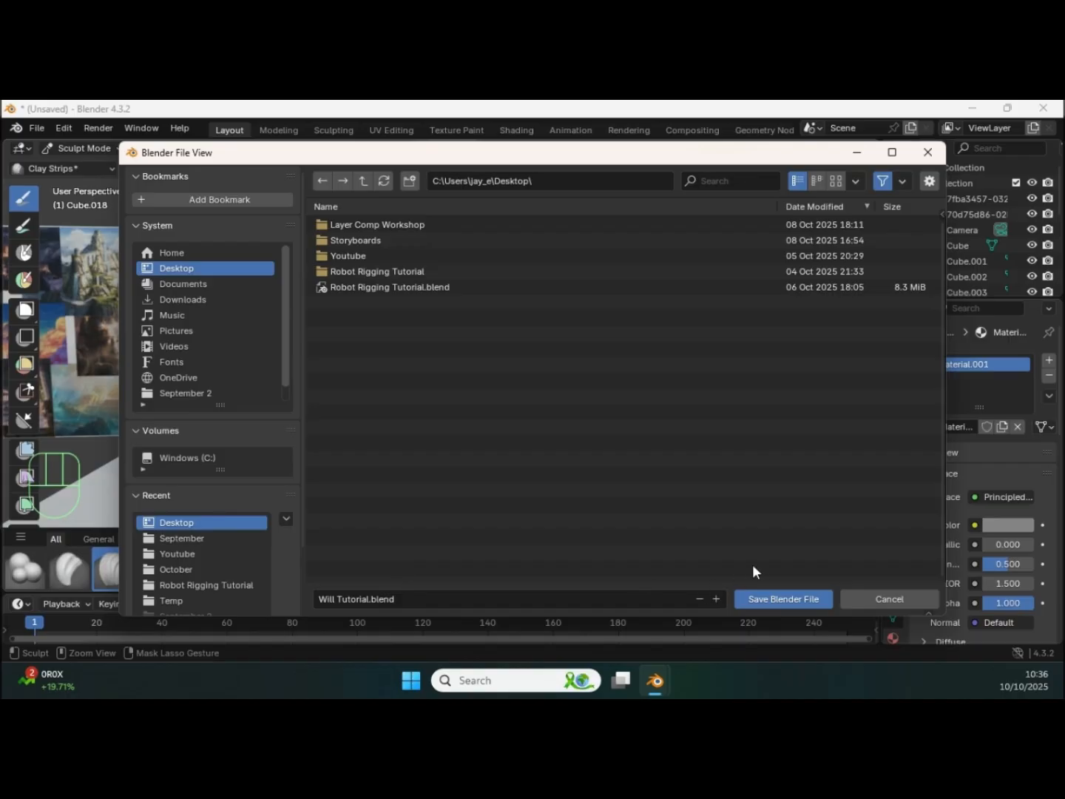
pyautogui.click(765, 599)
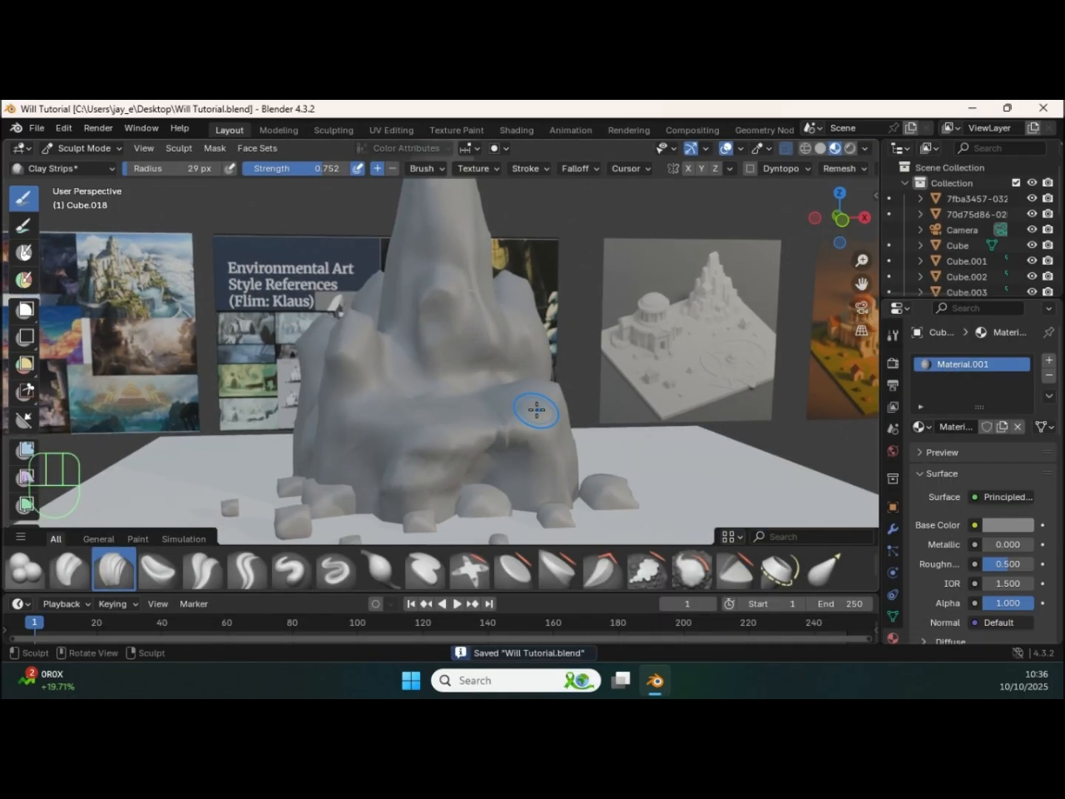
# Step: Carve the underside of the ledge further with Clay Strips and return the rock to Object Mode
pyautogui.moveTo(507, 433)
pyautogui.mouseDown(button='middle')
pyautogui.moveTo(444, 422)
pyautogui.moveTo(557, 415)
pyautogui.moveTo(527, 436)
pyautogui.mouseUp(button='middle')
pyautogui.keyDown('ctrl'); pyautogui.moveTo(399, 446); pyautogui.dragTo(395, 443); pyautogui.keyUp('ctrl')
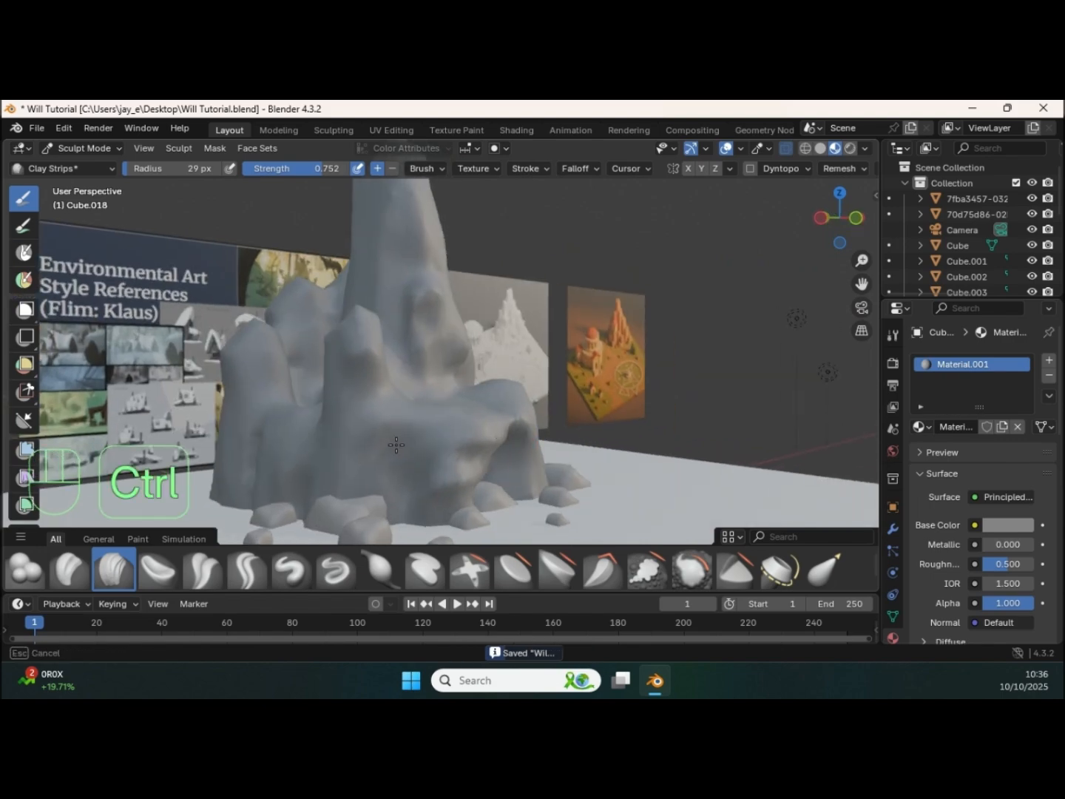
pyautogui.moveTo(445, 445); pyautogui.dragTo(461, 359, button='middle')
pyautogui.moveTo(460, 359)
pyautogui.keyDown('shift'); pyautogui.mouseDown(button='middle')
pyautogui.moveTo(470, 366)
pyautogui.moveTo(468, 347)
pyautogui.mouseUp(button='middle'); pyautogui.keyUp('shift')
pyautogui.moveTo(468, 348)
pyautogui.mouseDown(button='middle')
pyautogui.moveTo(475, 362)
pyautogui.moveTo(460, 401)
pyautogui.mouseUp(button='middle')
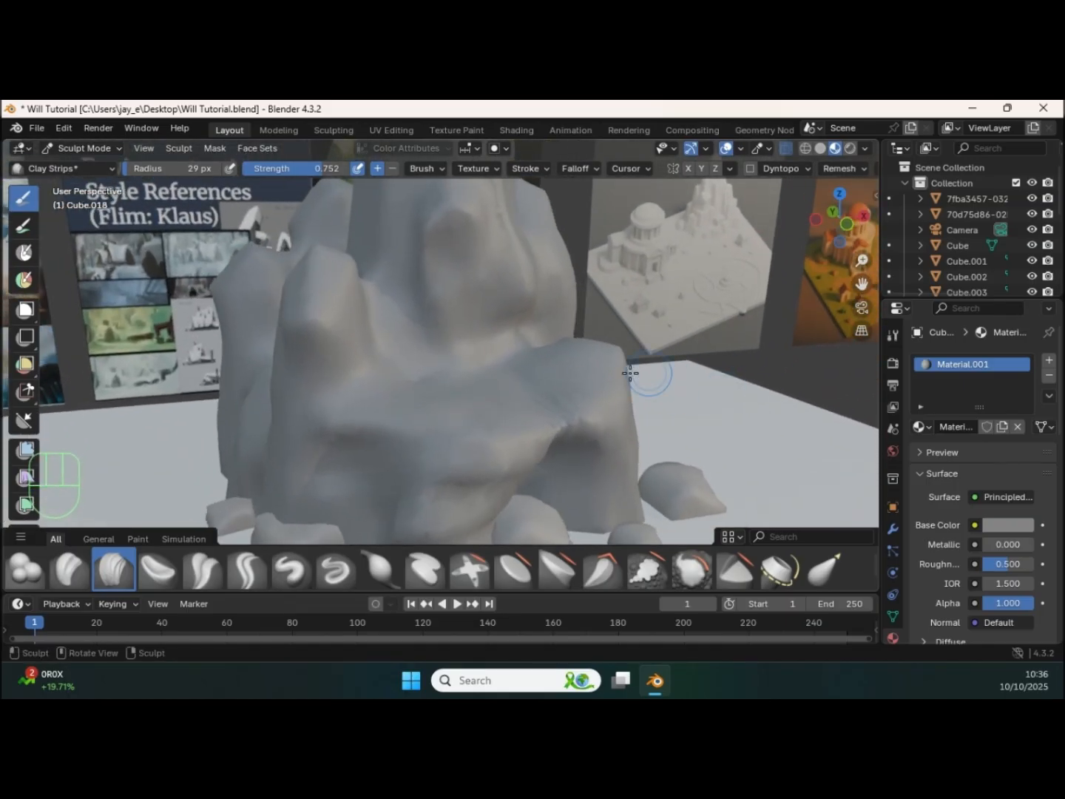
pyautogui.hotkey('ctrl', 'Tab')
pyautogui.click(319, 369)
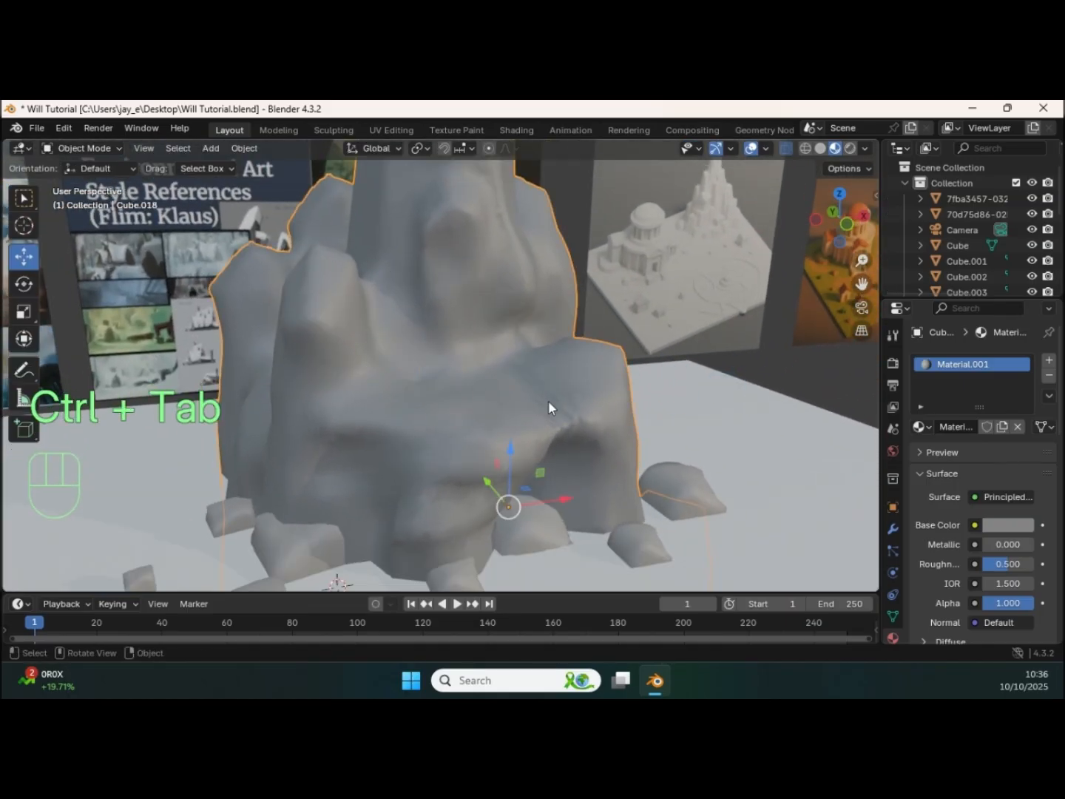
# Step: Add a 2 m cube and move it up and across to the rock's front ledge
pyautogui.moveTo(552, 401); pyautogui.dragTo(576, 409, button='middle')
pyautogui.click(828, 373)
pyautogui.moveTo(485, 409)
pyautogui.keyDown('ctrl'); pyautogui.mouseDown(button='middle')
pyautogui.moveTo(483, 445)
pyautogui.moveTo(490, 409)
pyautogui.mouseUp(button='middle'); pyautogui.keyUp('ctrl')
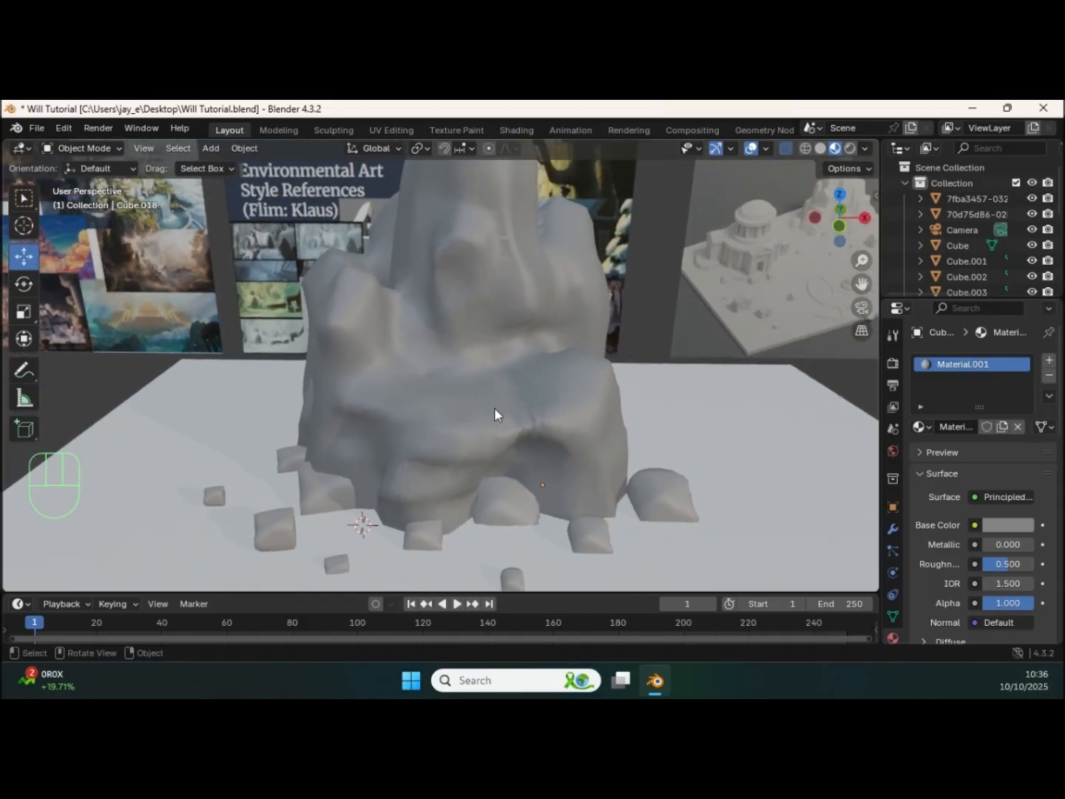
pyautogui.hotkey('shift', 'a')
pyautogui.moveTo(450, 353)
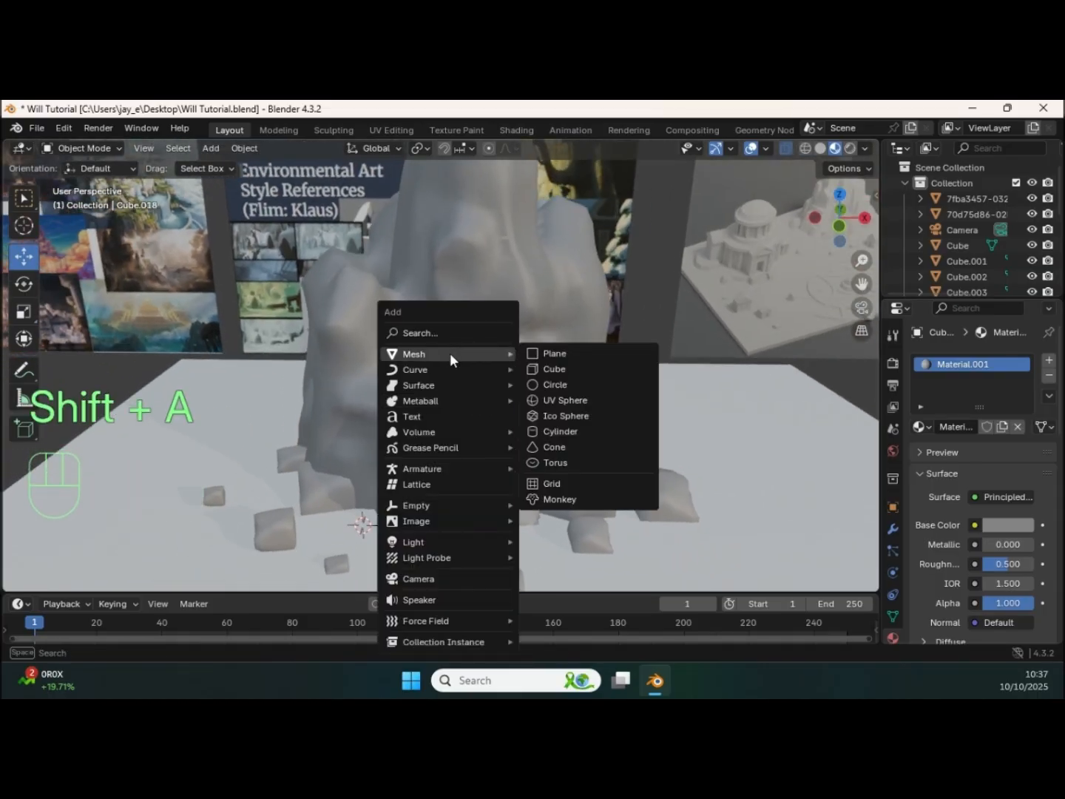
pyautogui.click(560, 368)
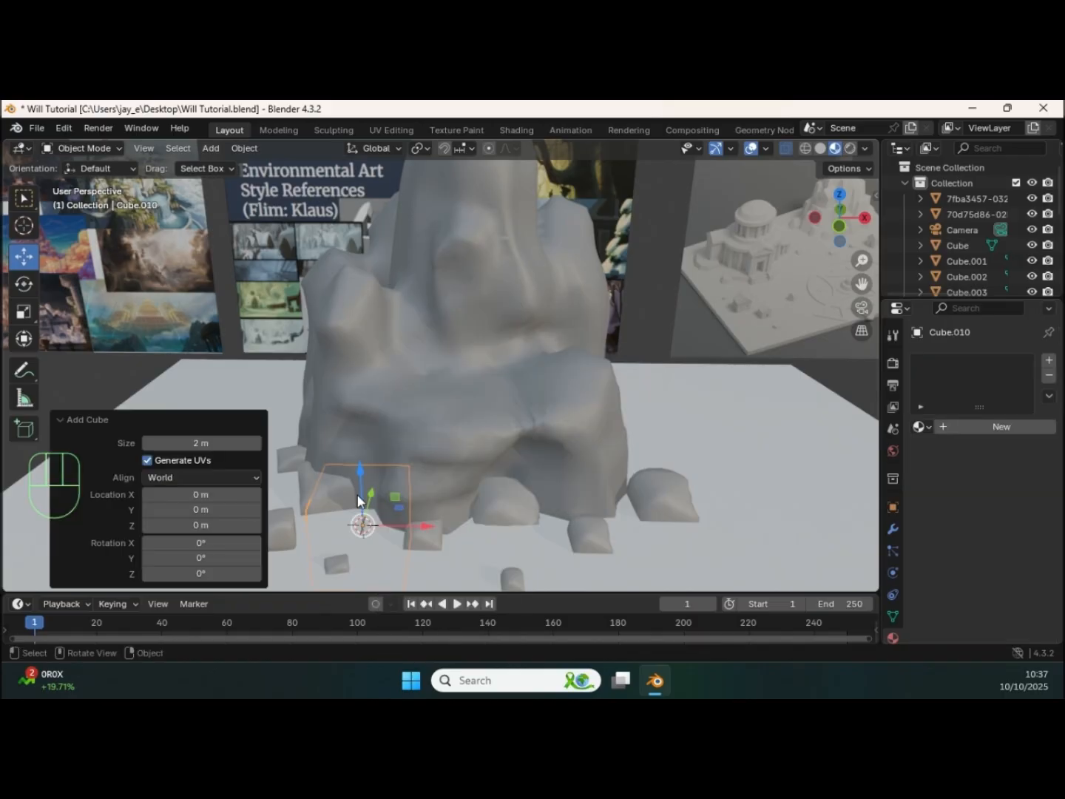
pyautogui.moveTo(360, 480); pyautogui.dragTo(358, 341)
pyautogui.moveTo(425, 382); pyautogui.dragTo(541, 381)
pyautogui.moveTo(475, 336); pyautogui.dragTo(476, 313)
# Step: Scale the cube uniformly by about 0.576 and flatten it along Z by 0.106 into a slab
pyautogui.press('s')
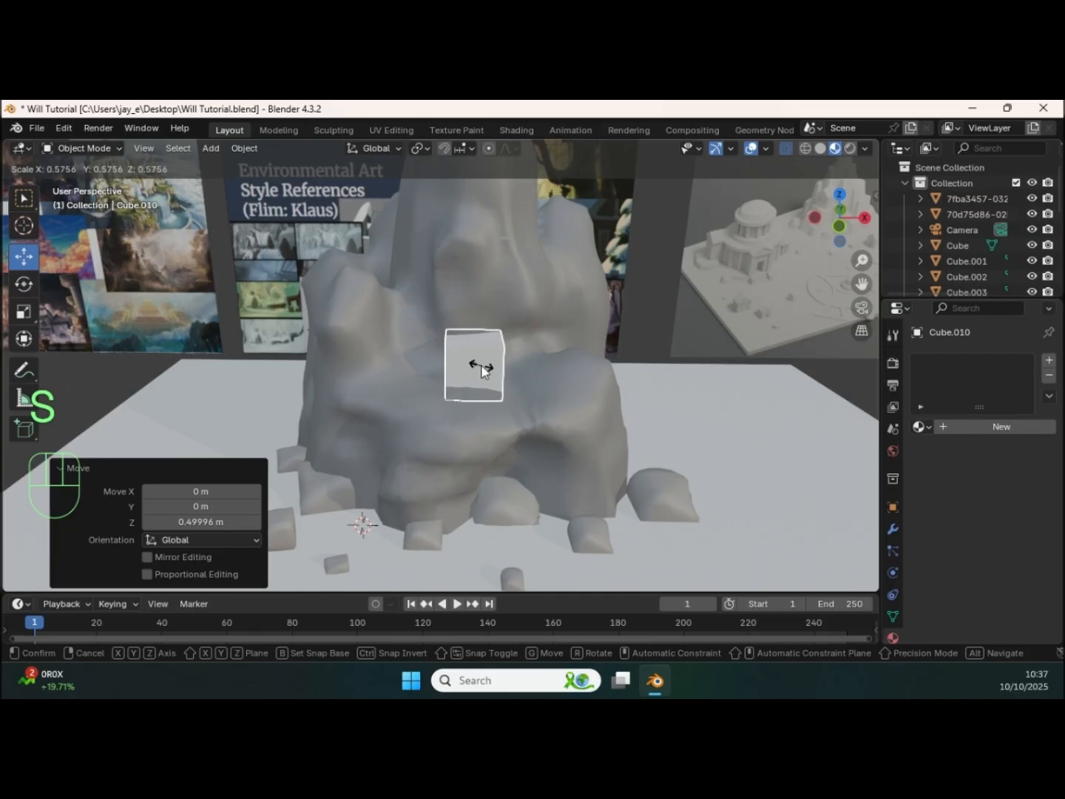
pyautogui.click(480, 363)
pyautogui.moveTo(476, 442); pyautogui.dragTo(485, 381, button='middle')
pyautogui.moveTo(485, 381); pyautogui.dragTo(443, 376, button='middle')
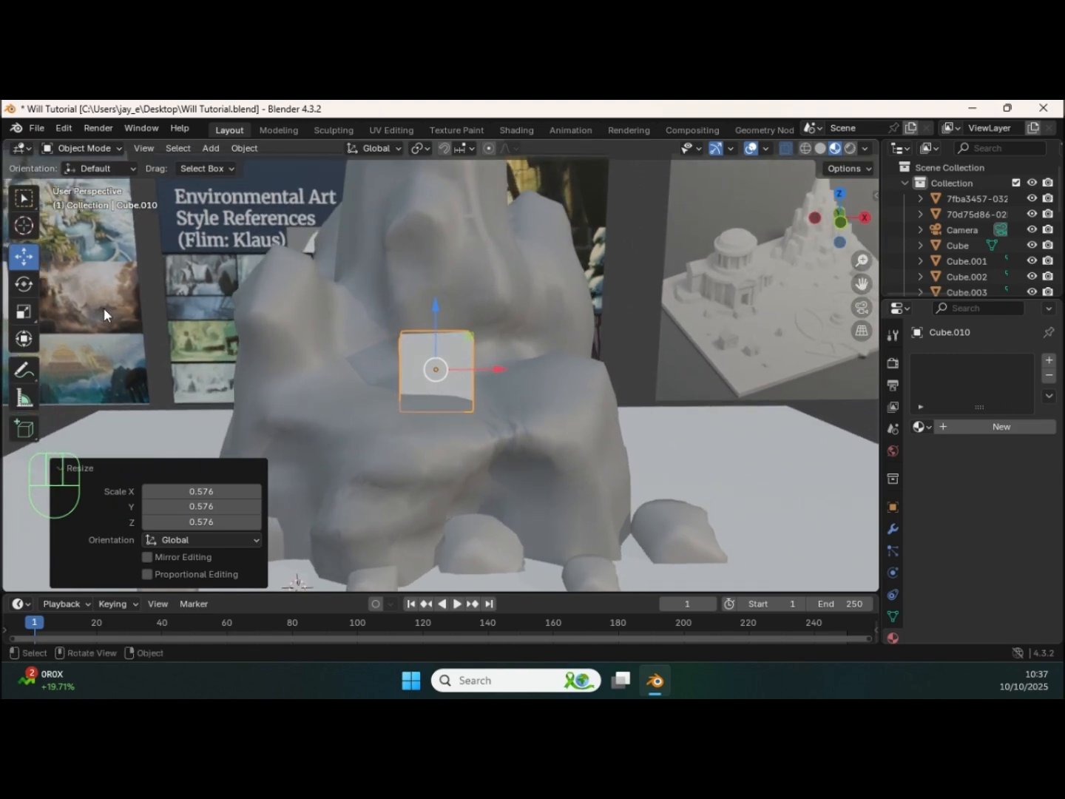
pyautogui.click(25, 313)
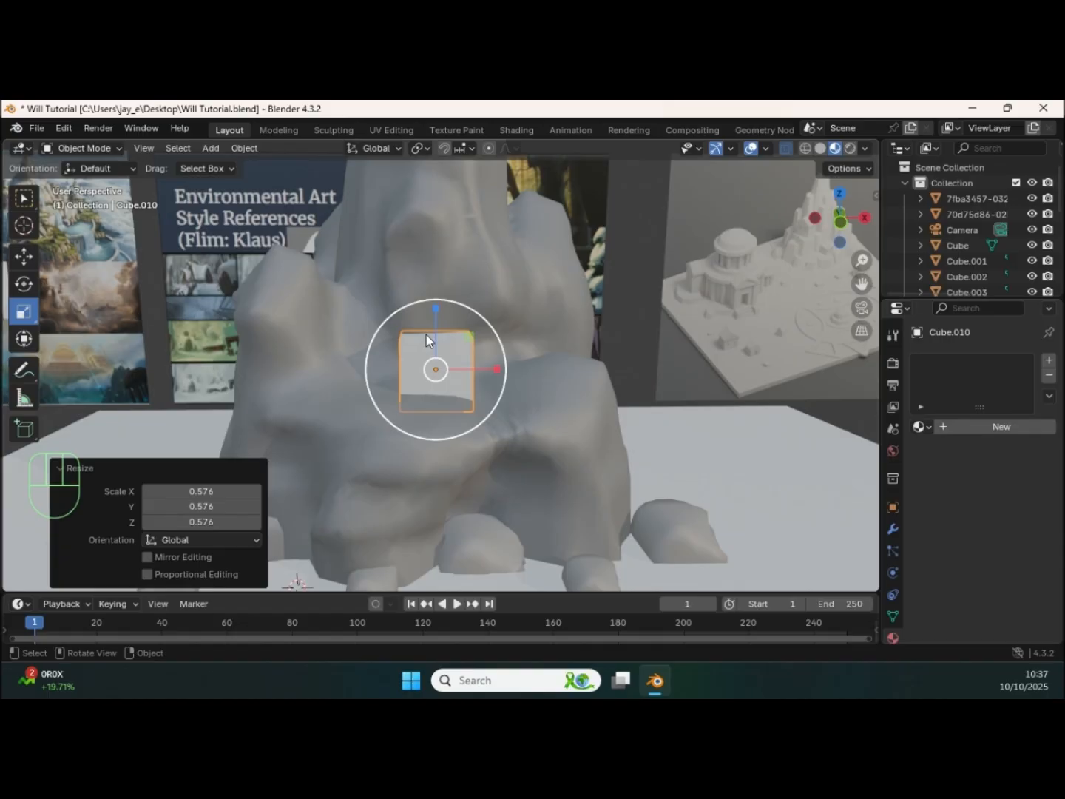
pyautogui.moveTo(434, 309); pyautogui.dragTo(435, 365)
pyautogui.moveTo(436, 365)
pyautogui.mouseDown(button='middle')
pyautogui.moveTo(420, 389)
pyautogui.moveTo(430, 397)
pyautogui.moveTo(443, 366)
pyautogui.mouseUp(button='middle')
# Step: Move the slab about -0.487 m along Y, enlarge it and lower it about 0.284 m onto the ledge
pyautogui.click(23, 255)
pyautogui.moveTo(77, 253); pyautogui.dragTo(423, 388, button='middle')
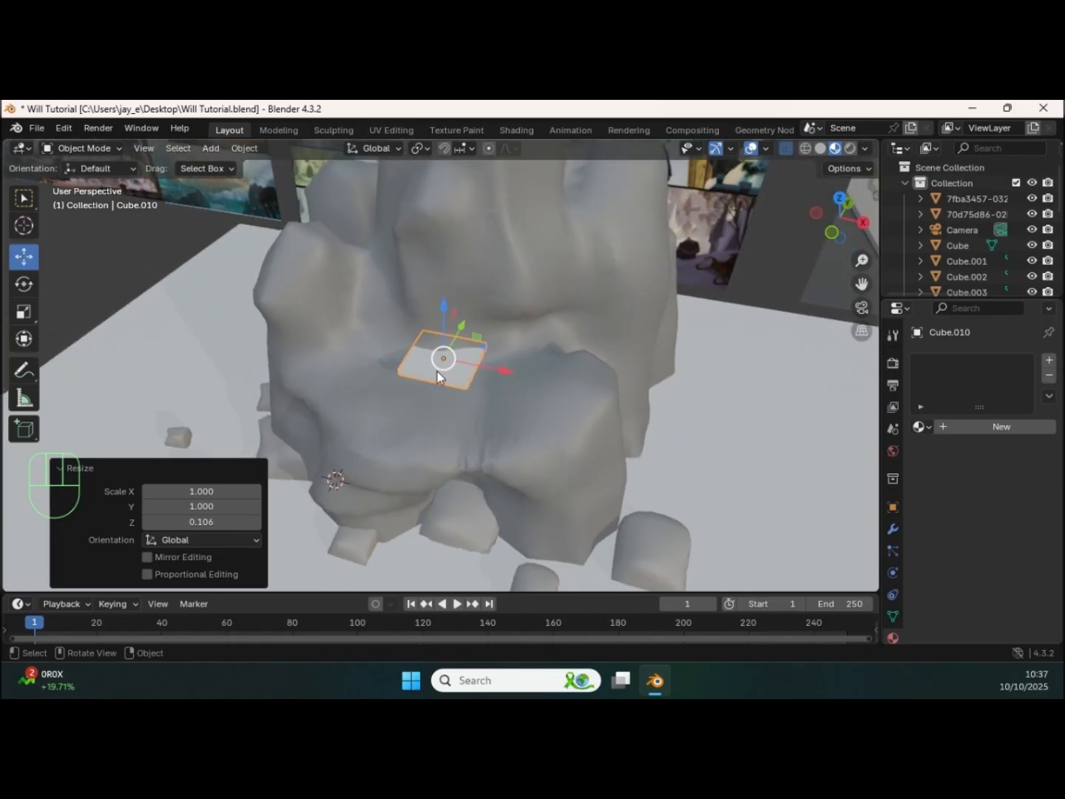
pyautogui.moveTo(460, 326); pyautogui.dragTo(444, 369)
pyautogui.moveTo(444, 368); pyautogui.dragTo(477, 335, button='middle')
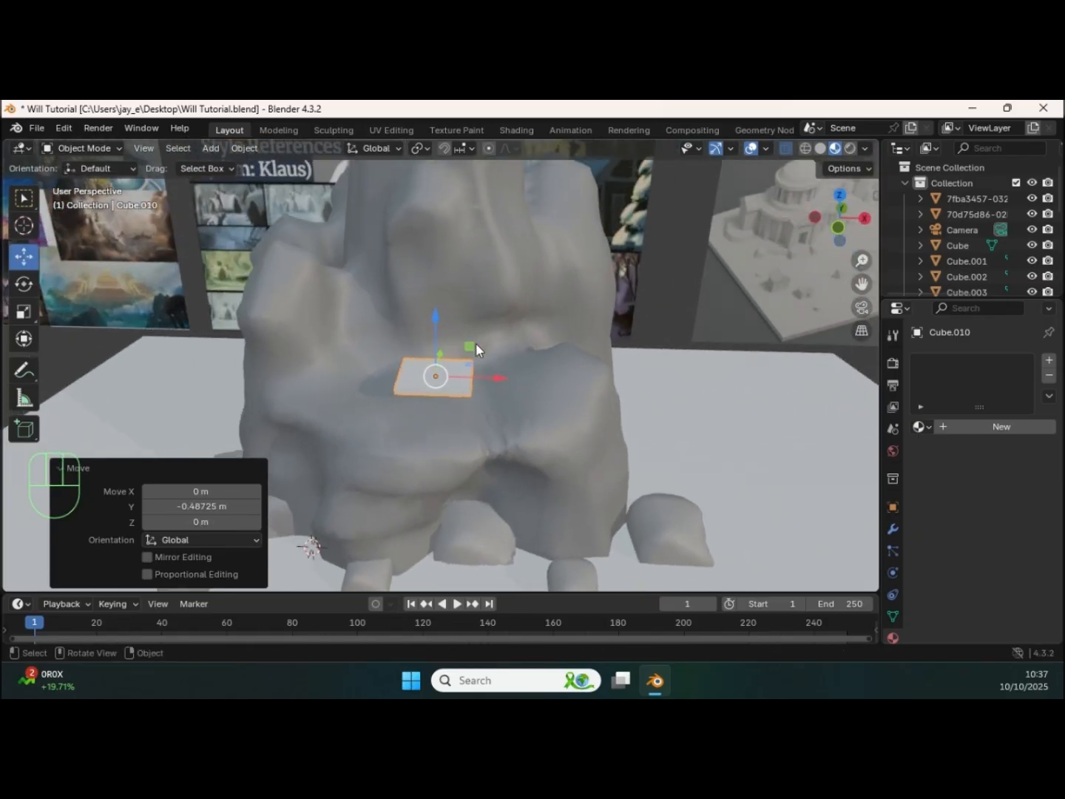
pyautogui.press('s')
pyautogui.click(474, 392)
pyautogui.moveTo(470, 387); pyautogui.dragTo(475, 337, button='middle')
pyautogui.moveTo(435, 313); pyautogui.dragTo(433, 345)
pyautogui.moveTo(434, 345); pyautogui.dragTo(441, 383, button='middle')
# Step: Thin the slab along Z to roughly half its height and lower it slightly into the ledge
pyautogui.click(23, 311)
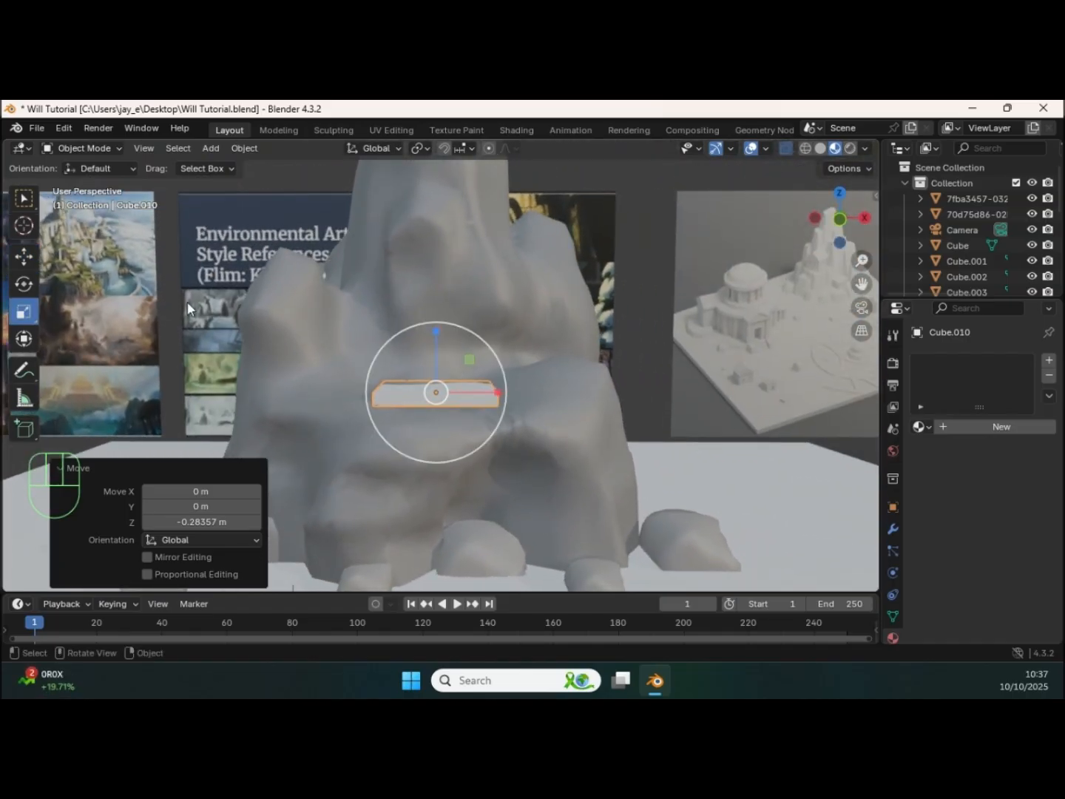
pyautogui.moveTo(429, 343); pyautogui.dragTo(433, 346)
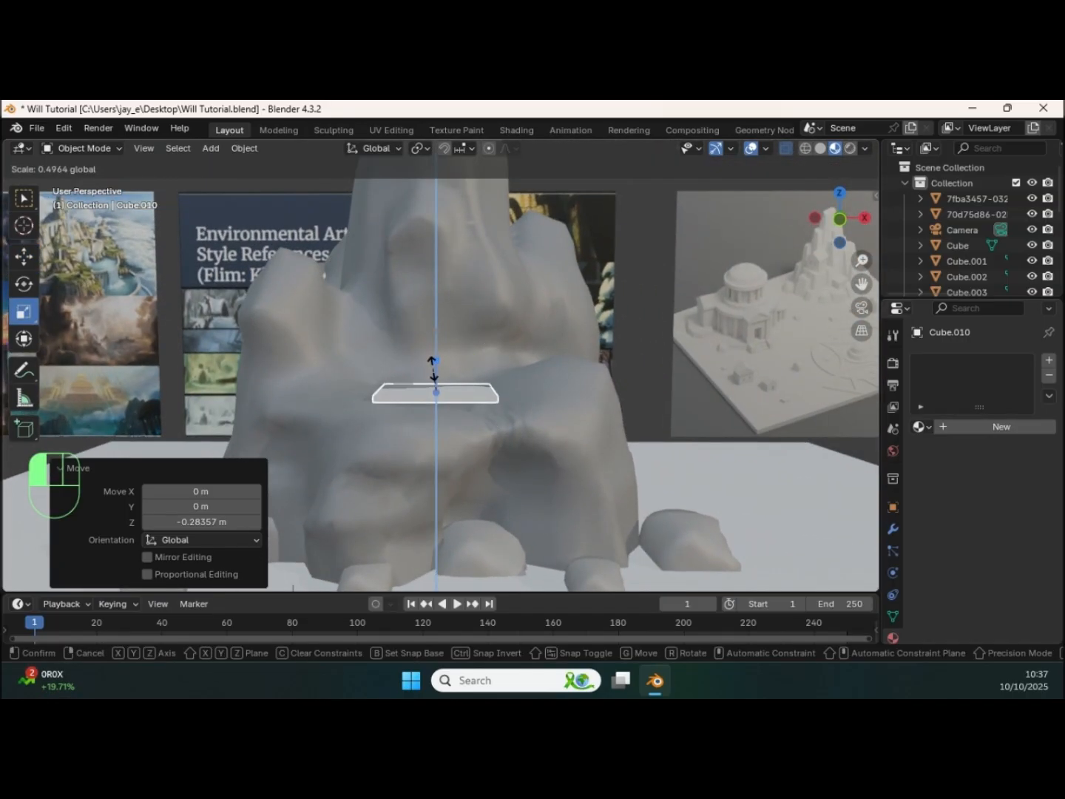
pyautogui.click(435, 370)
pyautogui.click(20, 258)
pyautogui.moveTo(430, 337); pyautogui.dragTo(429, 342)
# Step: Sculpt the main rock in Sculpt Mode with short Clay Strips strokes to clean the rock edge around the slab
pyautogui.moveTo(479, 355); pyautogui.dragTo(521, 389, button='middle')
pyautogui.click(470, 423)
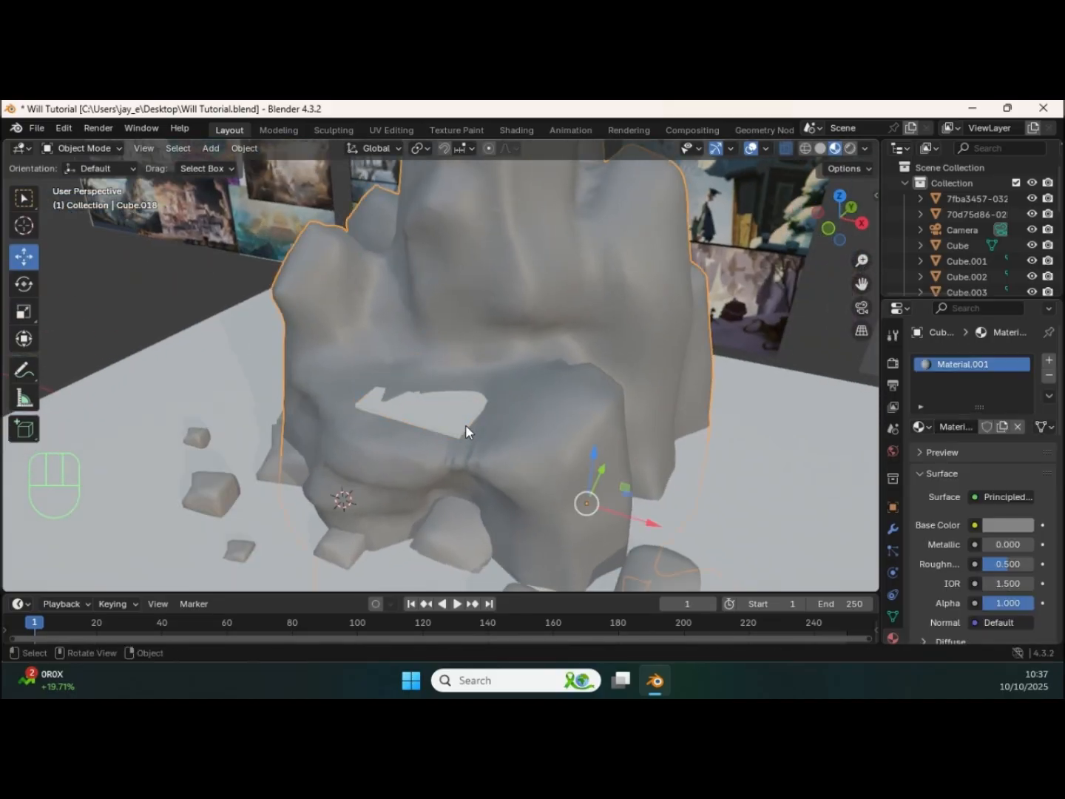
pyautogui.hotkey('ctrl', 'Tab')
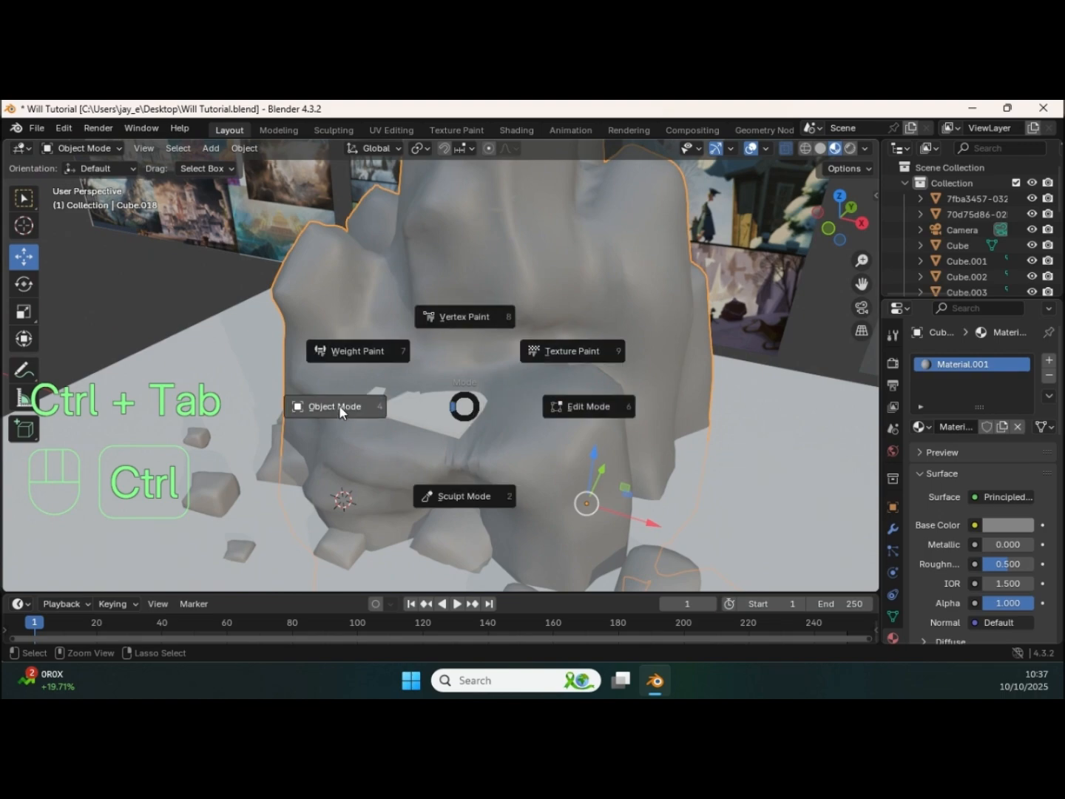
pyautogui.click(446, 496)
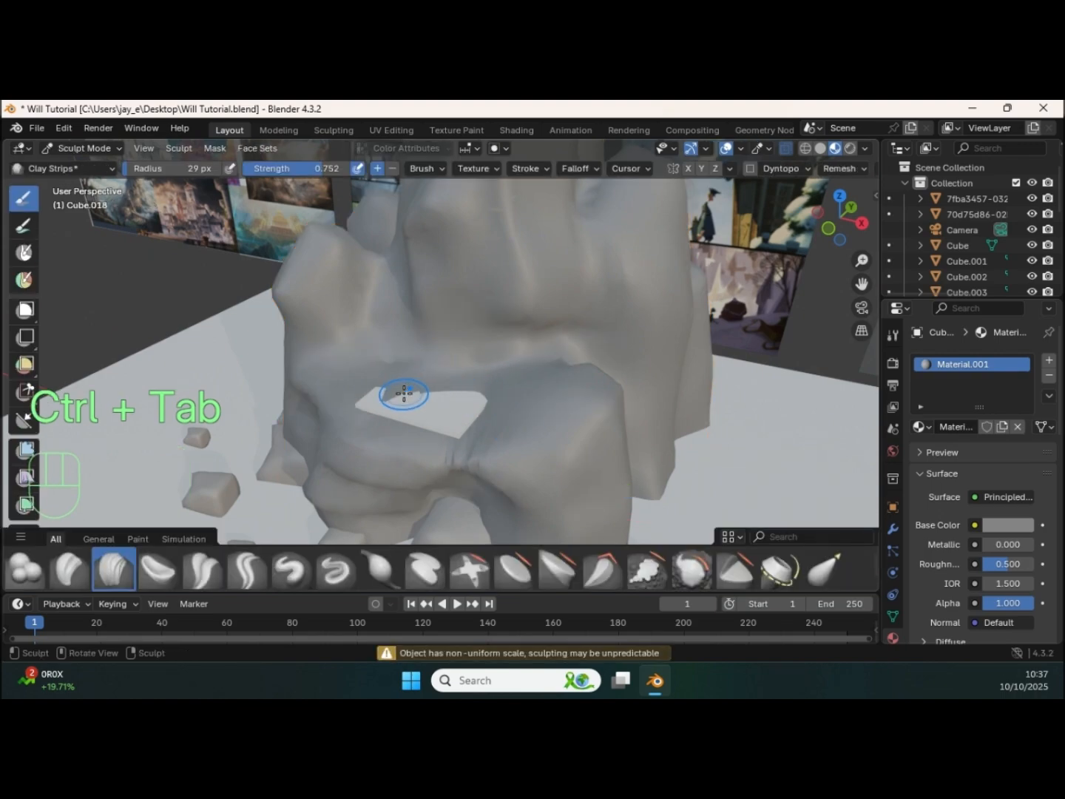
pyautogui.keyDown('shift'); pyautogui.moveTo(404, 395); pyautogui.dragTo(413, 385); pyautogui.keyUp('shift')
pyautogui.moveTo(350, 379); pyautogui.dragTo(342, 397, button='middle')
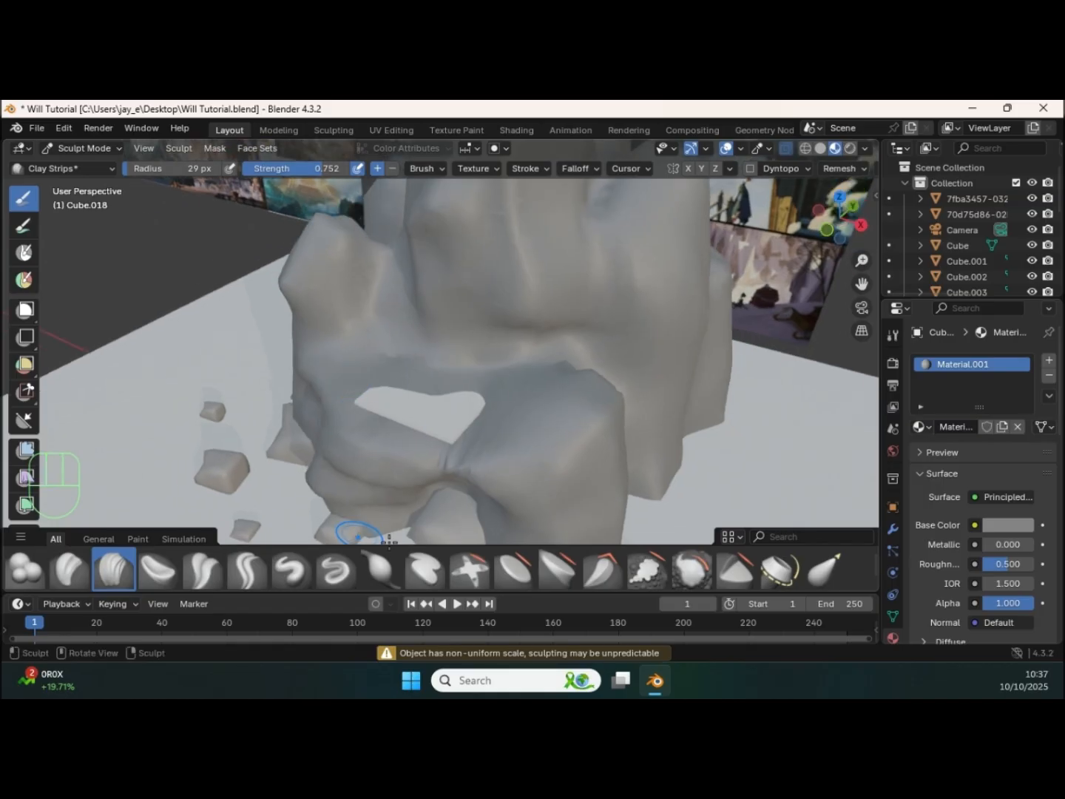
# Step: Reshape the rock around the slab using the Elastic Grab brush with a 60 px radius
pyautogui.click(825, 571)
pyautogui.press('f')
pyautogui.click(459, 395)
pyautogui.moveTo(459, 395); pyautogui.dragTo(379, 423, button='middle')
pyautogui.moveTo(419, 372)
pyautogui.mouseDown()
pyautogui.moveTo(455, 355)
pyautogui.moveTo(427, 383)
pyautogui.mouseUp()
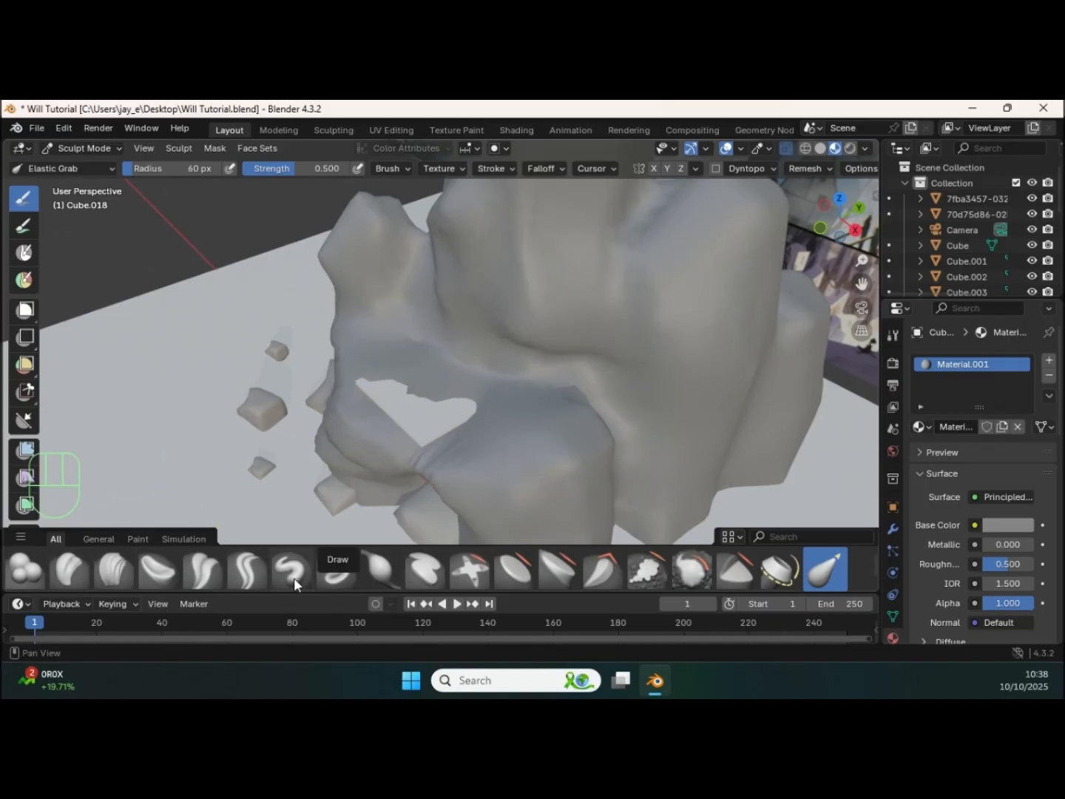
# Step: Pull the rock surface behind and beside the slab away from its top using the Grab brush
pyautogui.scroll(-2, 472, 567)
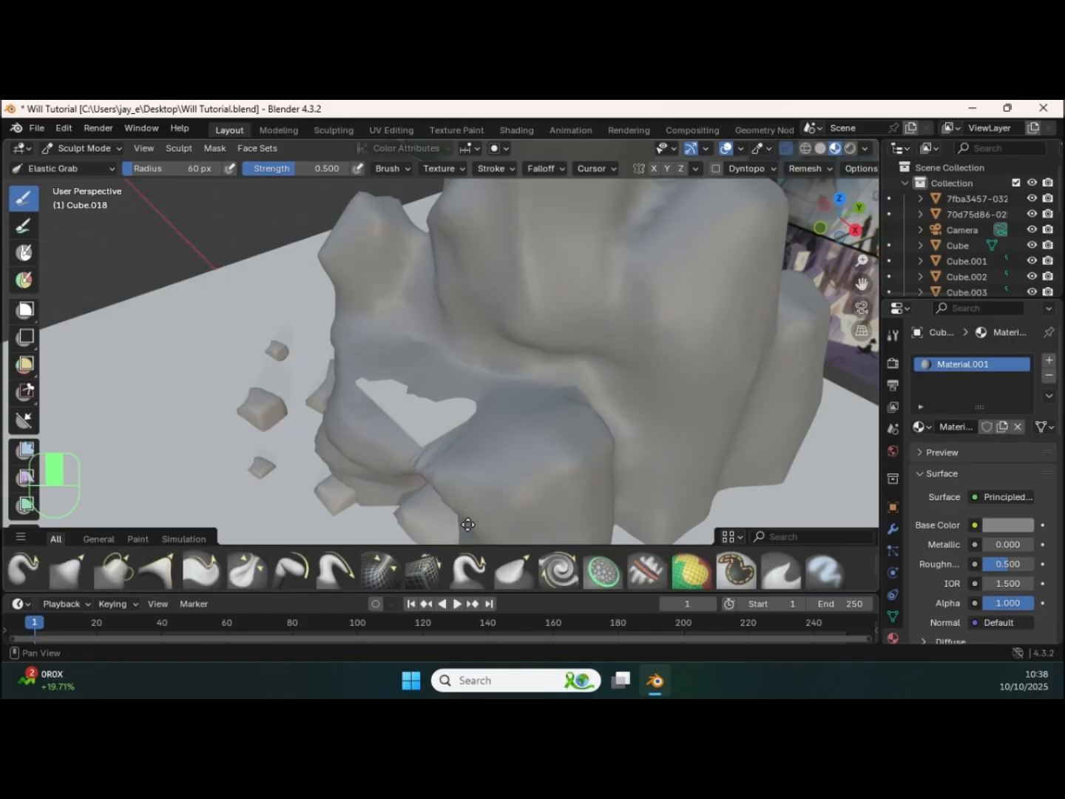
pyautogui.click(72, 571)
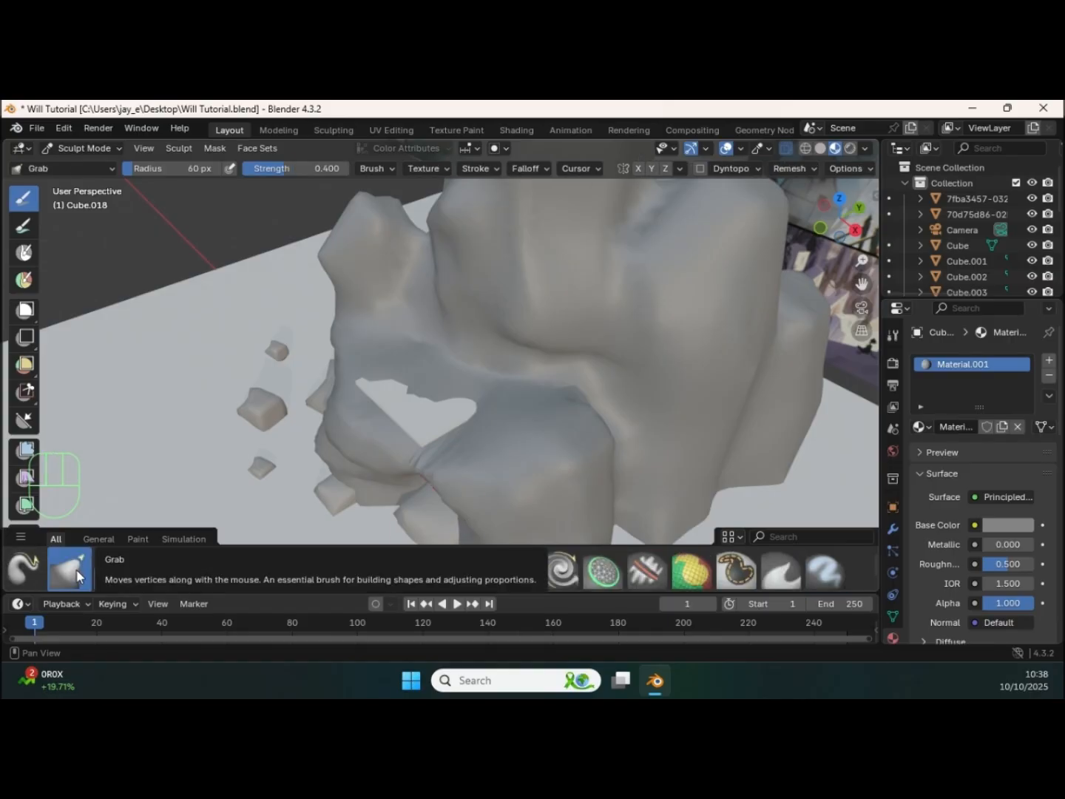
pyautogui.moveTo(407, 388); pyautogui.dragTo(456, 377)
pyautogui.moveTo(602, 355); pyautogui.dragTo(601, 350)
pyautogui.moveTo(449, 416); pyautogui.dragTo(542, 394)
pyautogui.moveTo(443, 387); pyautogui.dragTo(512, 364, button='middle')
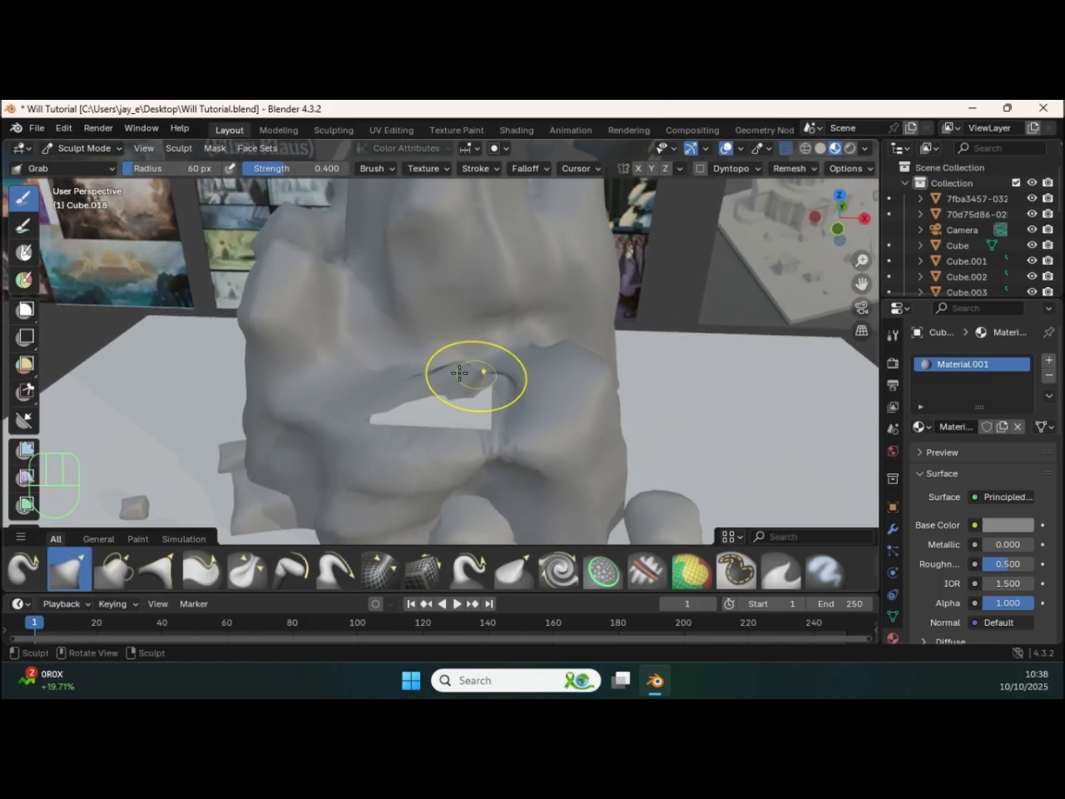
# Step: Smooth the rock along the slab's rear edge to expose more of its flat top
pyautogui.keyDown('shift'); pyautogui.moveTo(343, 369); pyautogui.dragTo(406, 404); pyautogui.keyUp('shift')
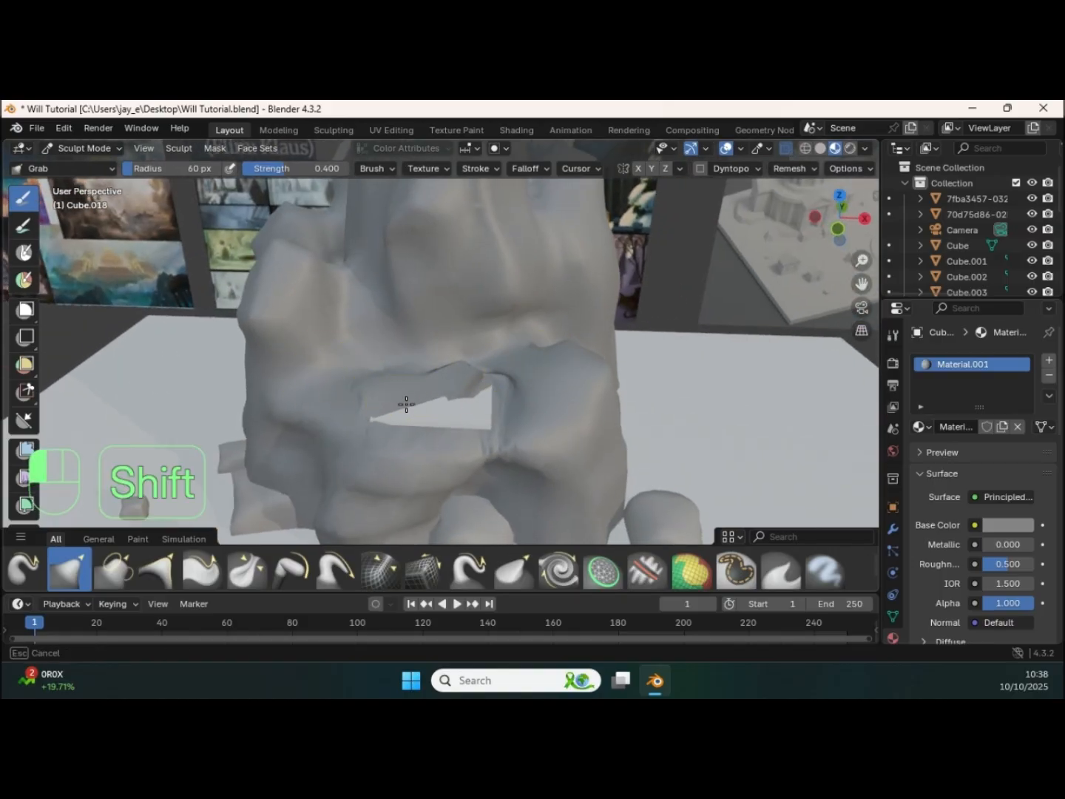
pyautogui.keyDown('shift'); pyautogui.moveTo(477, 389); pyautogui.dragTo(380, 392); pyautogui.keyUp('shift')
pyautogui.moveTo(385, 390); pyautogui.dragTo(528, 383, button='middle')
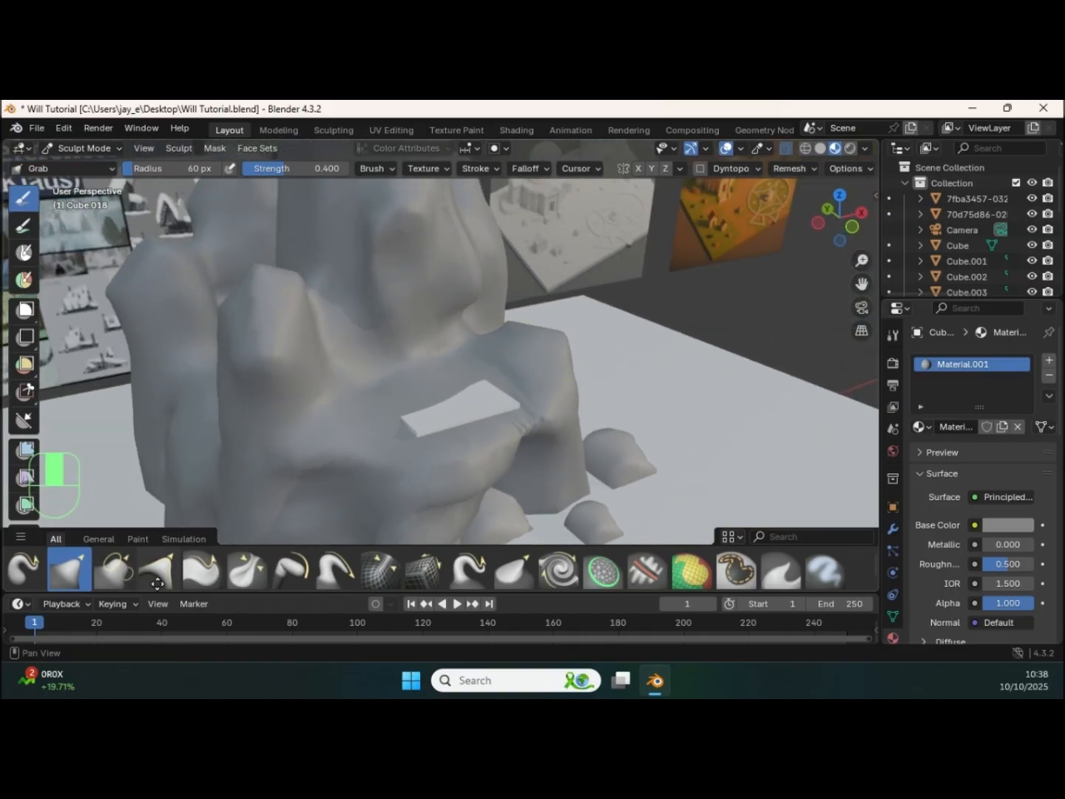
# Step: Sculpt the rock wall behind and beside the slab with Clay Strips and smooth it into a clean recess
pyautogui.scroll(3, 163, 555)
pyautogui.click(113, 570)
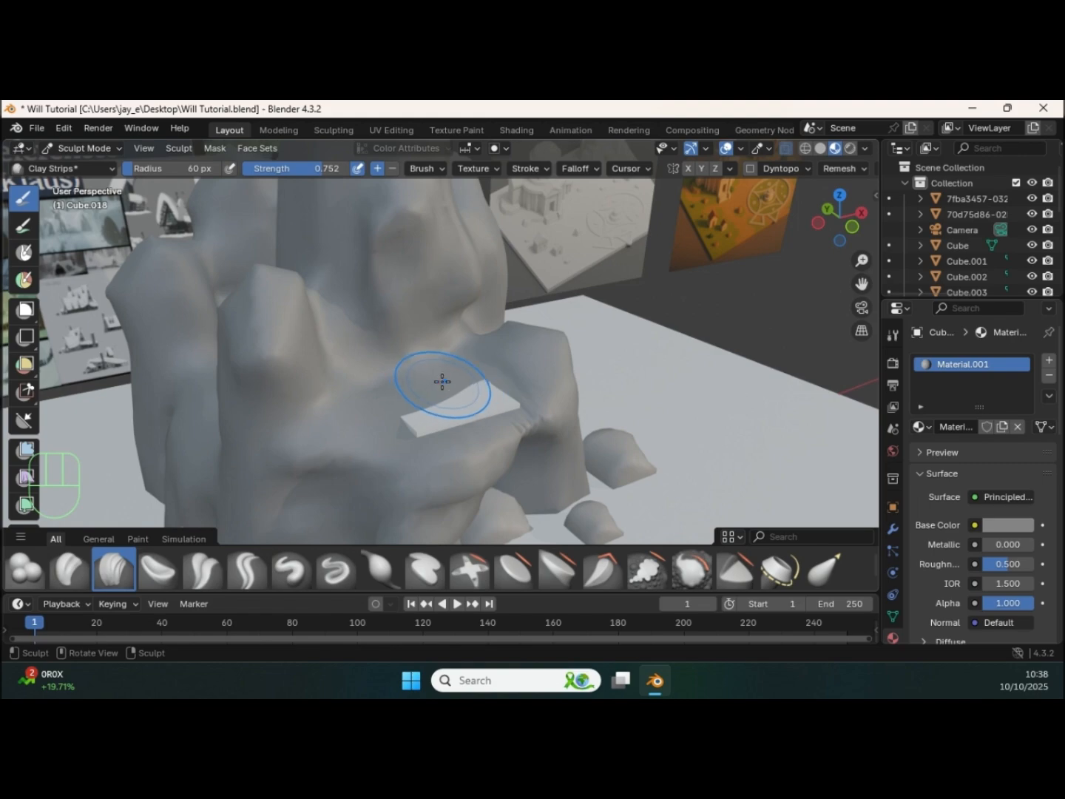
pyautogui.moveTo(425, 391)
pyautogui.keyDown('ctrl'); pyautogui.mouseDown()
pyautogui.moveTo(440, 392)
pyautogui.moveTo(406, 382)
pyautogui.moveTo(411, 370)
pyautogui.mouseUp(); pyautogui.keyUp('ctrl')
pyautogui.moveTo(411, 370)
pyautogui.mouseDown(button='middle')
pyautogui.moveTo(428, 329)
pyautogui.moveTo(474, 331)
pyautogui.moveTo(375, 348)
pyautogui.moveTo(488, 357)
pyautogui.mouseUp(button='middle')
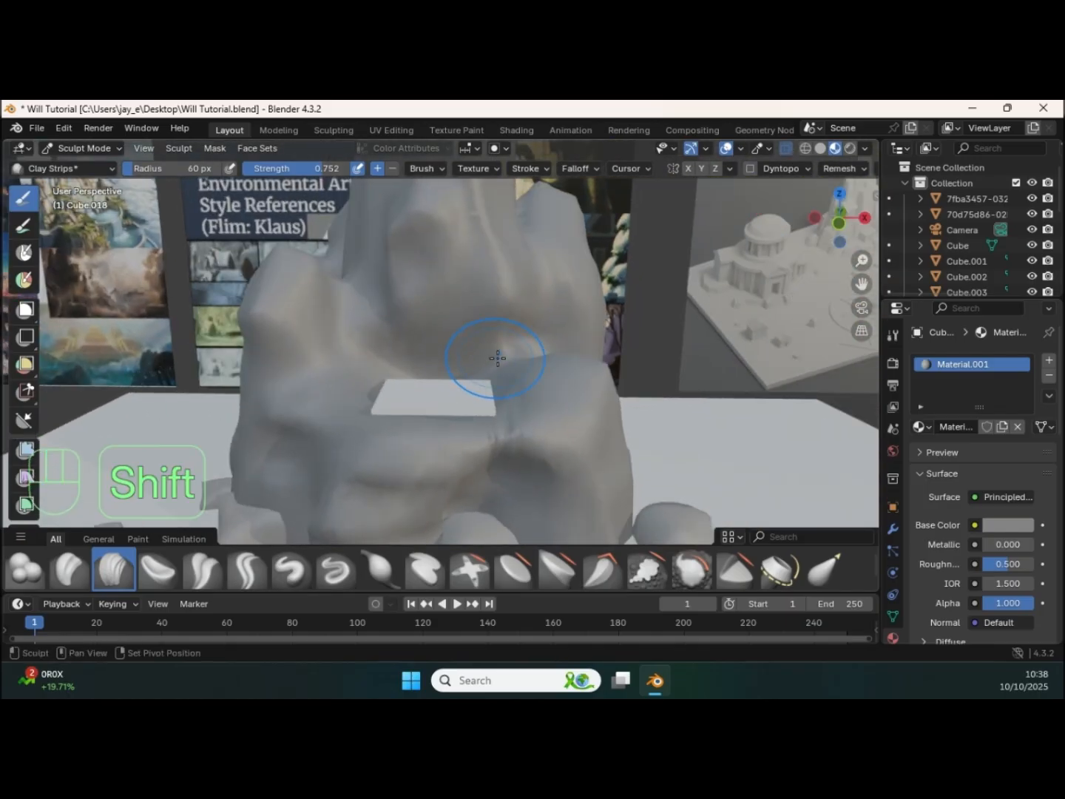
pyautogui.moveTo(507, 440)
pyautogui.keyDown('shift'); pyautogui.mouseDown()
pyautogui.moveTo(488, 445)
pyautogui.moveTo(529, 352)
pyautogui.mouseUp(); pyautogui.keyUp('shift')
pyautogui.moveTo(528, 352)
pyautogui.mouseDown(button='middle')
pyautogui.moveTo(469, 387)
pyautogui.moveTo(410, 352)
pyautogui.moveTo(476, 389)
pyautogui.mouseUp(button='middle')
# Step: Return to Object Mode and select the flat slab on the rock ledge
pyautogui.hotkey('ctrl', 'Tab')
pyautogui.click(268, 401)
pyautogui.click(432, 428)
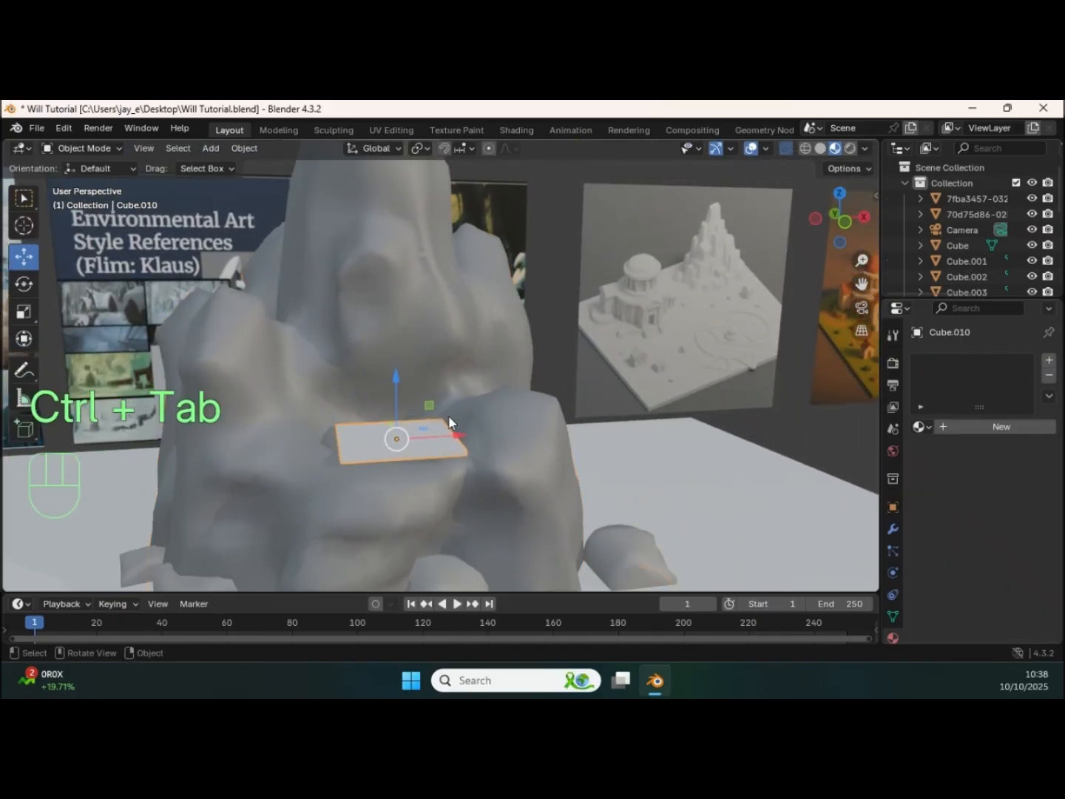
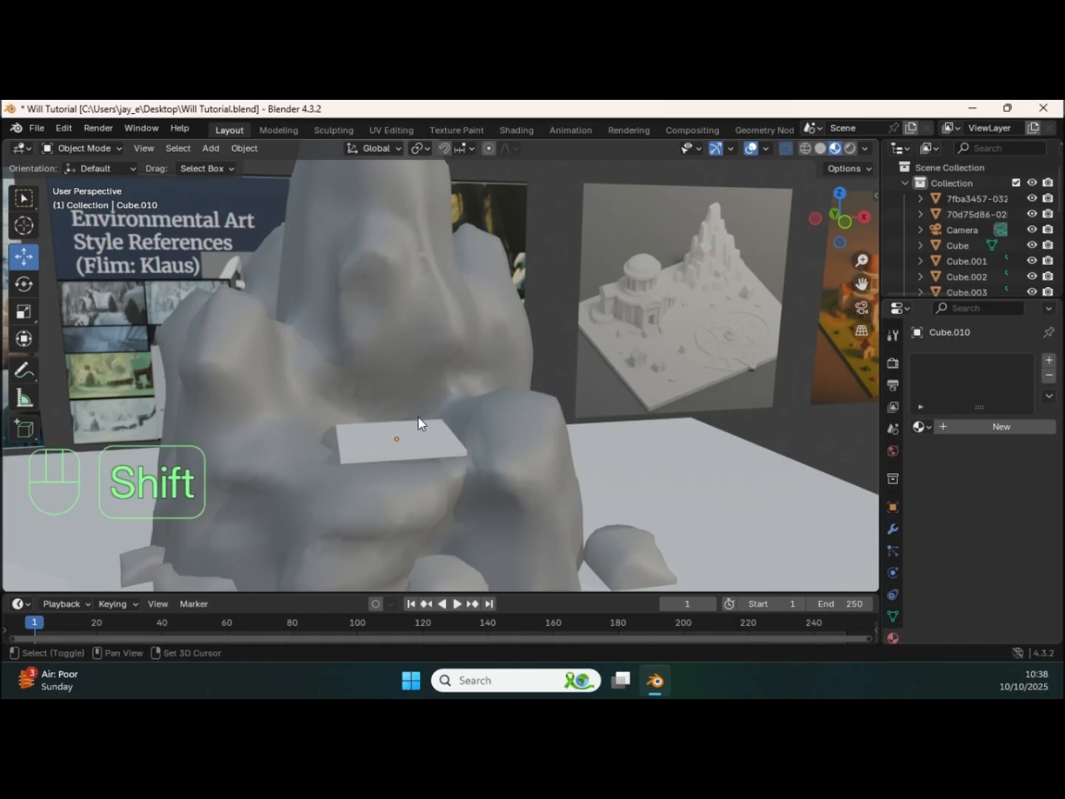
# Step: Add a cylinder mesh and move it up and across to the flat slab on the rock ledge
pyautogui.hotkey('shift', 'a')
pyautogui.moveTo(396, 356)
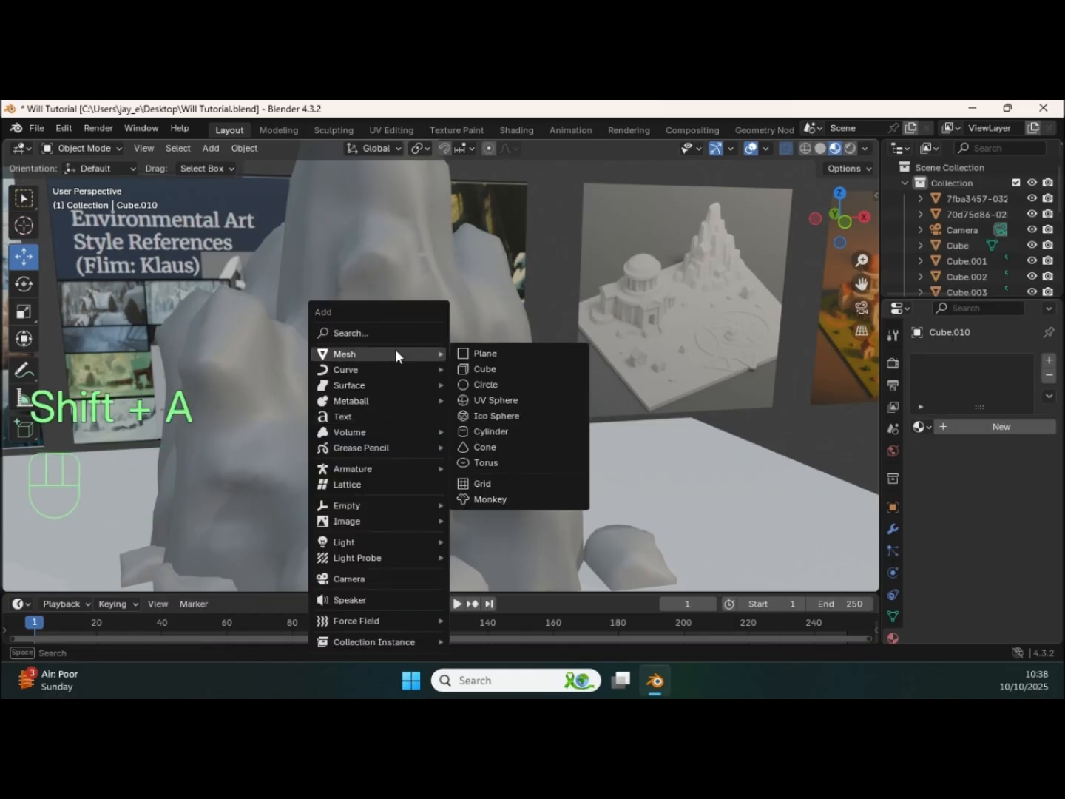
pyautogui.click(504, 431)
pyautogui.keyDown('ctrl'); pyautogui.moveTo(468, 405); pyautogui.dragTo(343, 465, button='middle'); pyautogui.keyUp('ctrl')
pyautogui.moveTo(341, 459); pyautogui.dragTo(340, 337)
pyautogui.moveTo(389, 389); pyautogui.dragTo(458, 391)
pyautogui.keyDown('ctrl'); pyautogui.moveTo(459, 391); pyautogui.dragTo(384, 415, button='middle'); pyautogui.keyUp('ctrl')
# Step: Scale the cylinder down to about 0.12 and position it over the left end of the slab
pyautogui.press('s')
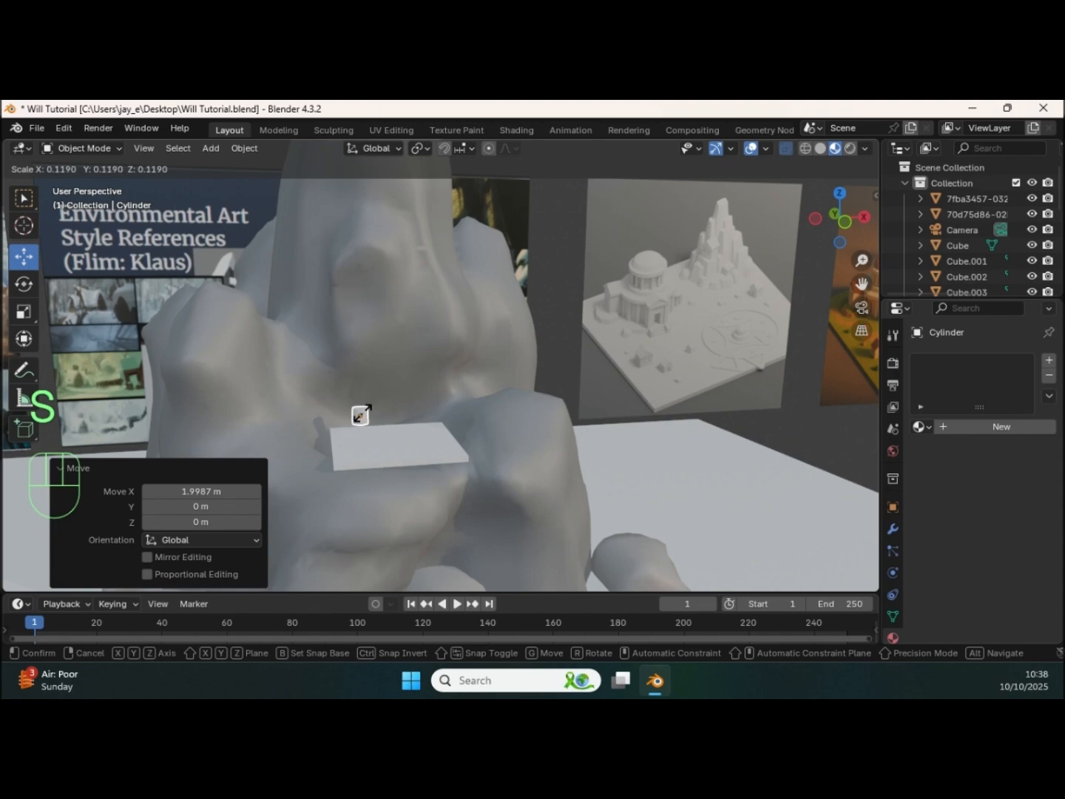
pyautogui.click(360, 415)
pyautogui.moveTo(363, 371); pyautogui.dragTo(365, 391)
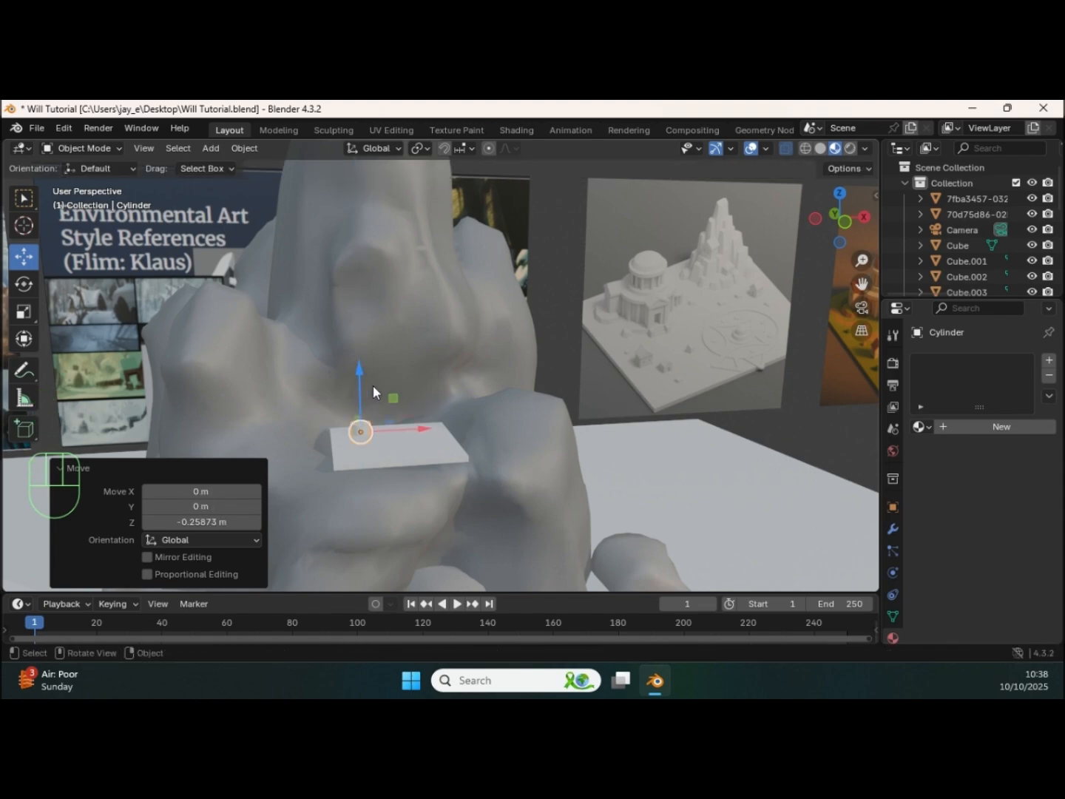
pyautogui.moveTo(366, 386); pyautogui.dragTo(358, 401, button='middle')
pyautogui.moveTo(394, 360); pyautogui.dragTo(361, 395)
pyautogui.moveTo(362, 394); pyautogui.dragTo(392, 440, button='middle')
pyautogui.moveTo(392, 440); pyautogui.dragTo(346, 320)
# Step: Stretch the cylinder along Z by about 1.79 and scale it uniformly to 0.595, forming a slim column
pyautogui.click(32, 318)
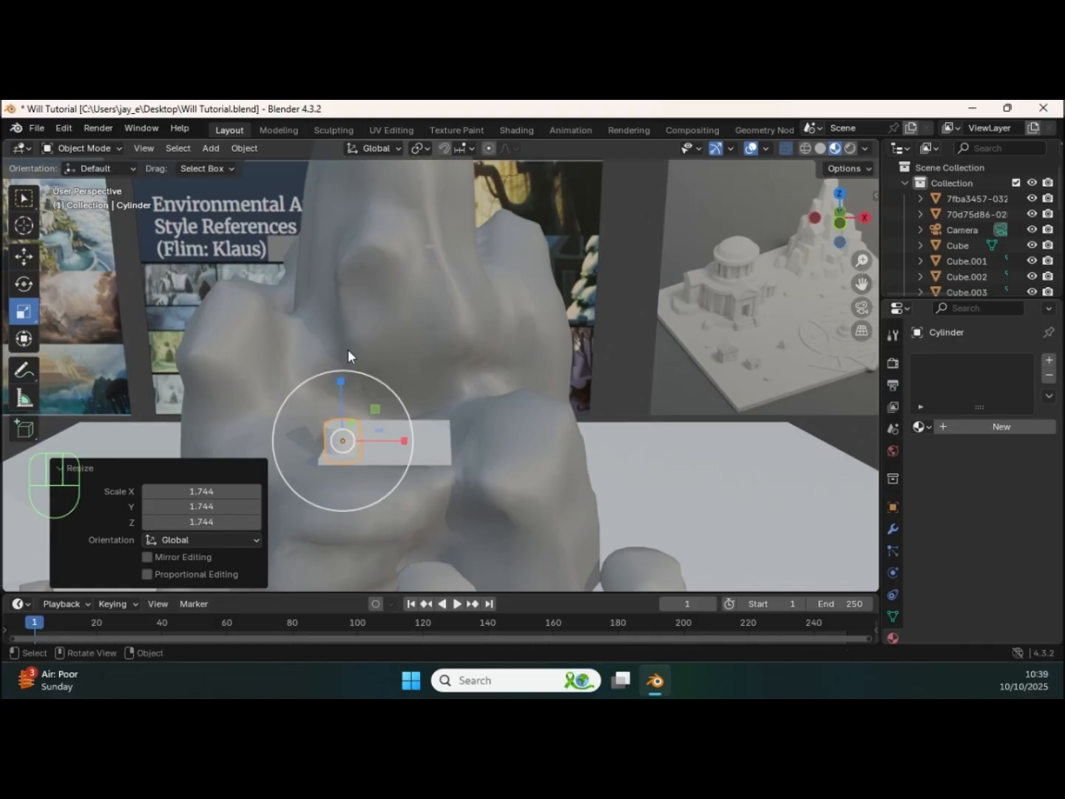
pyautogui.hotkey('ctrl', 'z')
pyautogui.moveTo(345, 382); pyautogui.dragTo(350, 319)
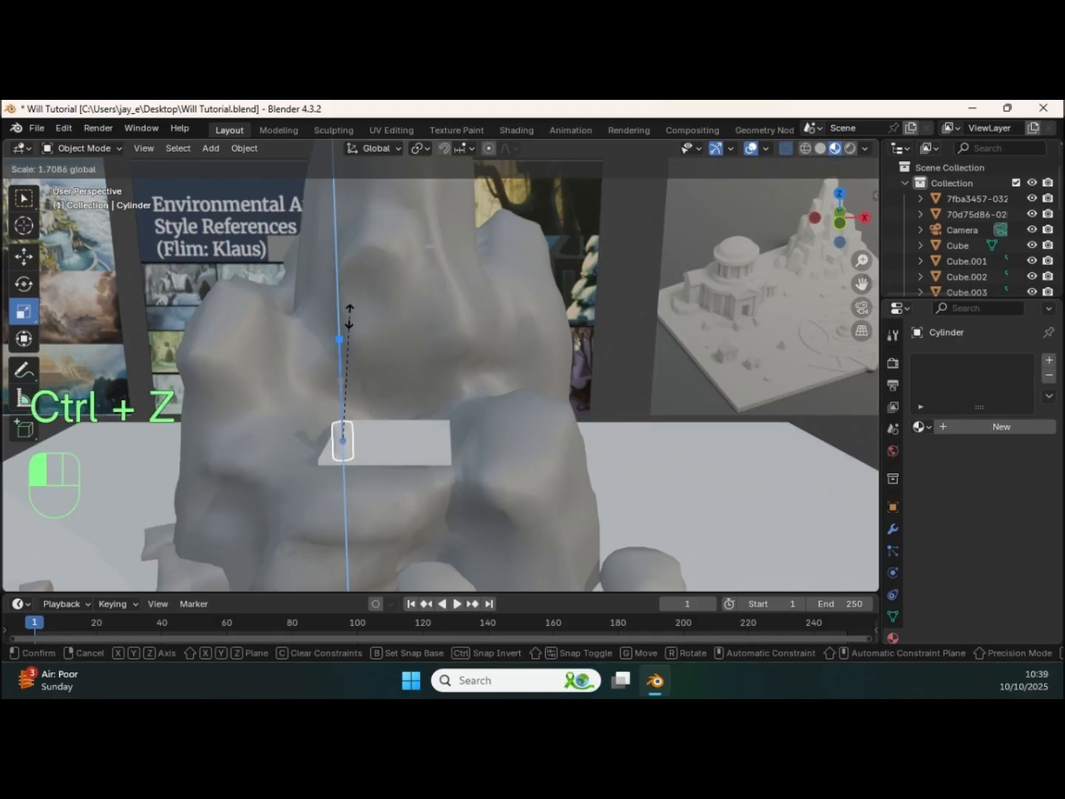
pyautogui.moveTo(355, 169); pyautogui.dragTo(354, 168)
pyautogui.moveTo(339, 384); pyautogui.dragTo(349, 313)
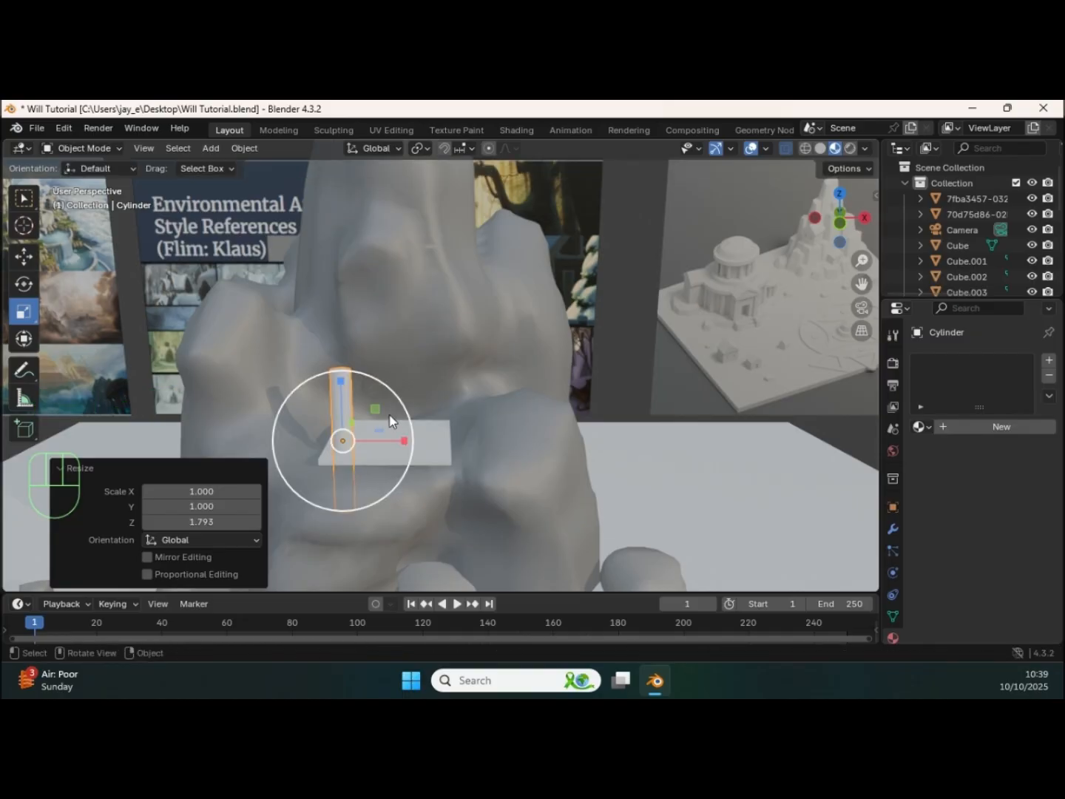
pyautogui.press('s')
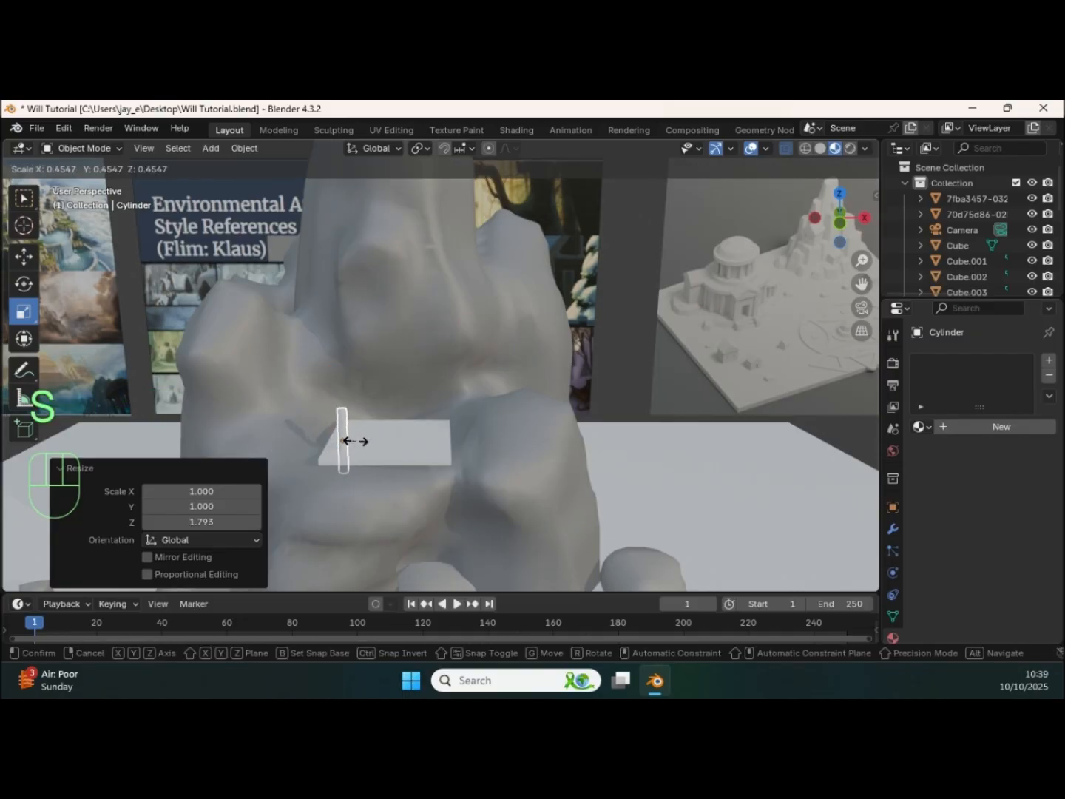
pyautogui.click(360, 442)
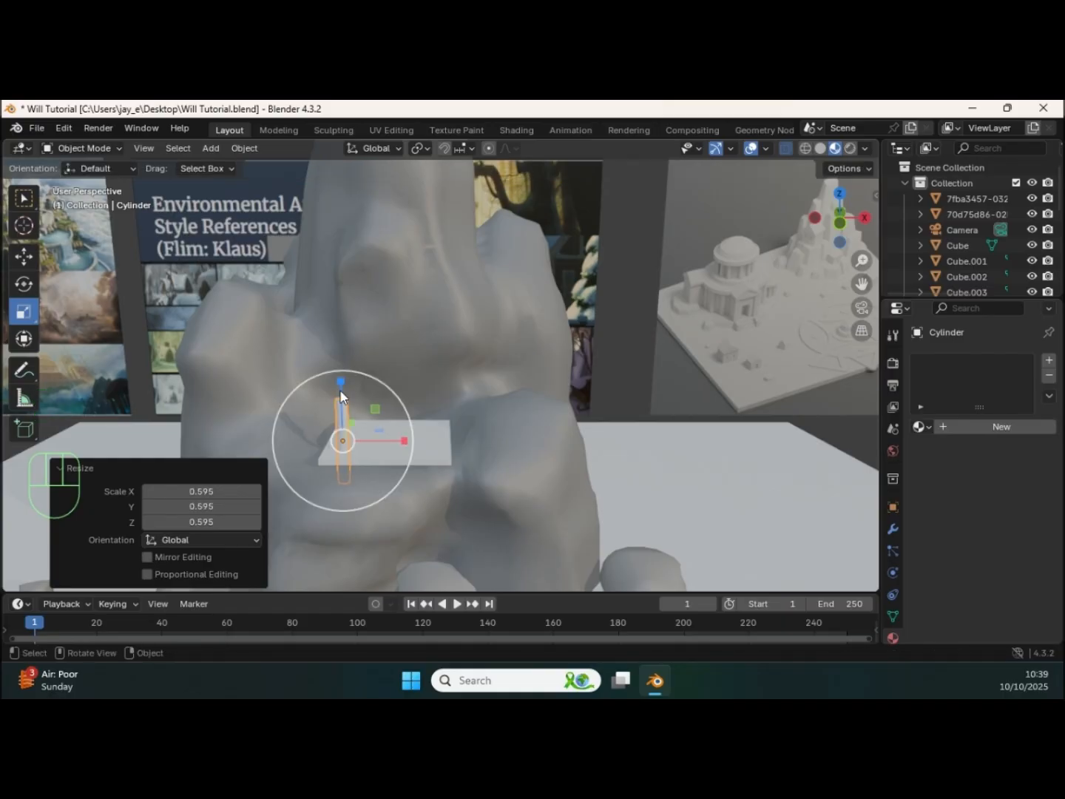
# Step: Raise the column so that its base rests on the slab's front left area
pyautogui.click(31, 256)
pyautogui.moveTo(341, 380); pyautogui.dragTo(345, 347)
pyautogui.keyDown('shift'); pyautogui.moveTo(391, 425); pyautogui.dragTo(470, 391, button='middle'); pyautogui.keyUp('shift')
pyautogui.moveTo(470, 391); pyautogui.dragTo(437, 320, button='middle')
pyautogui.moveTo(436, 316); pyautogui.dragTo(477, 349)
pyautogui.moveTo(478, 349); pyautogui.dragTo(443, 398, button='middle')
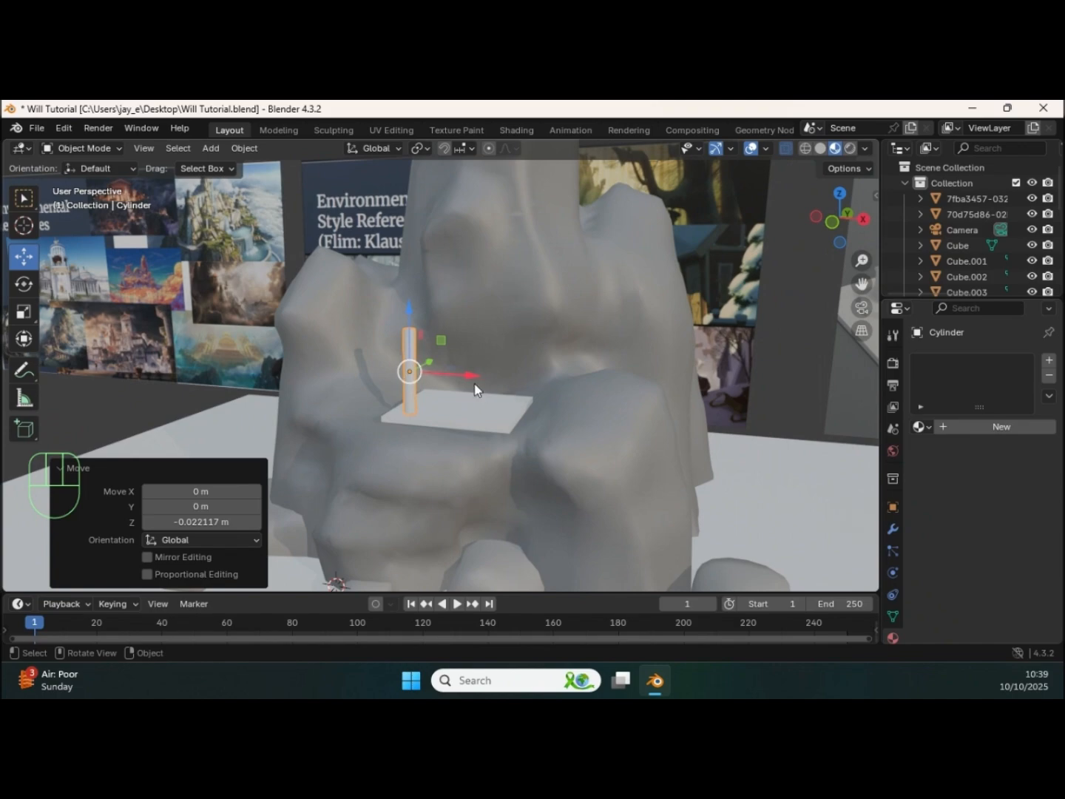
pyautogui.moveTo(448, 420); pyautogui.dragTo(469, 388, button='middle')
# Step: Duplicate the column and offset the copy about 0.31 m along X
pyautogui.hotkey('shift', 'd')
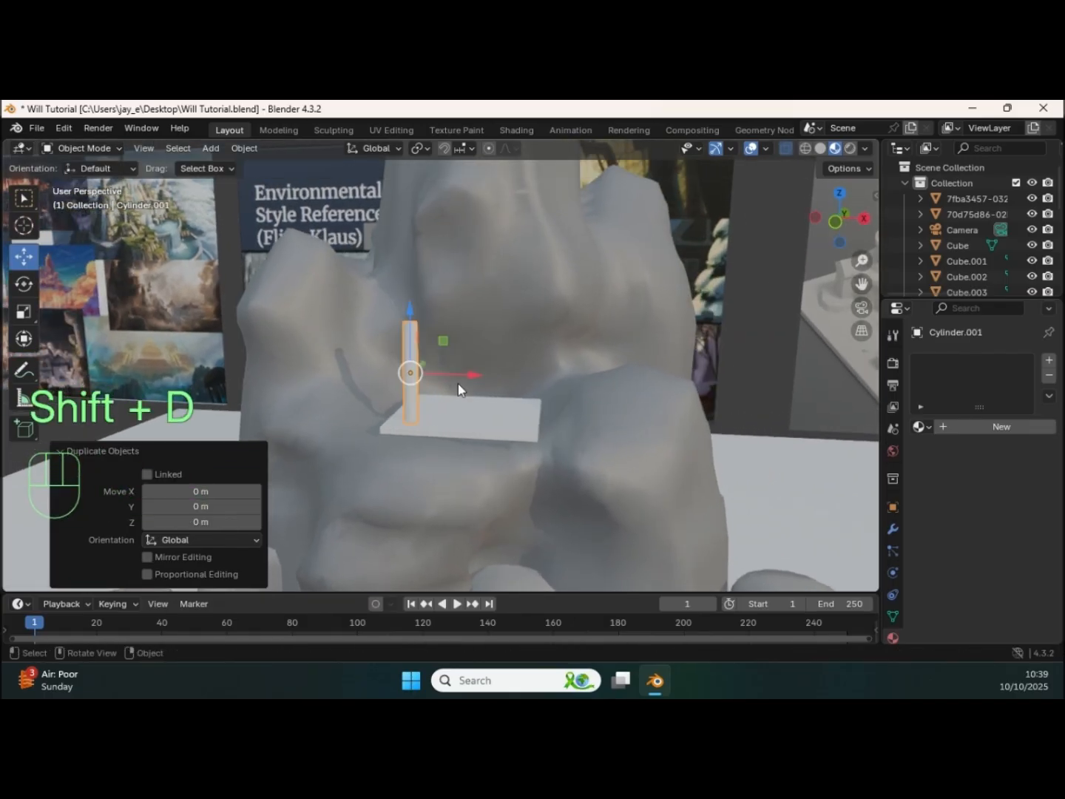
pyautogui.press('x')
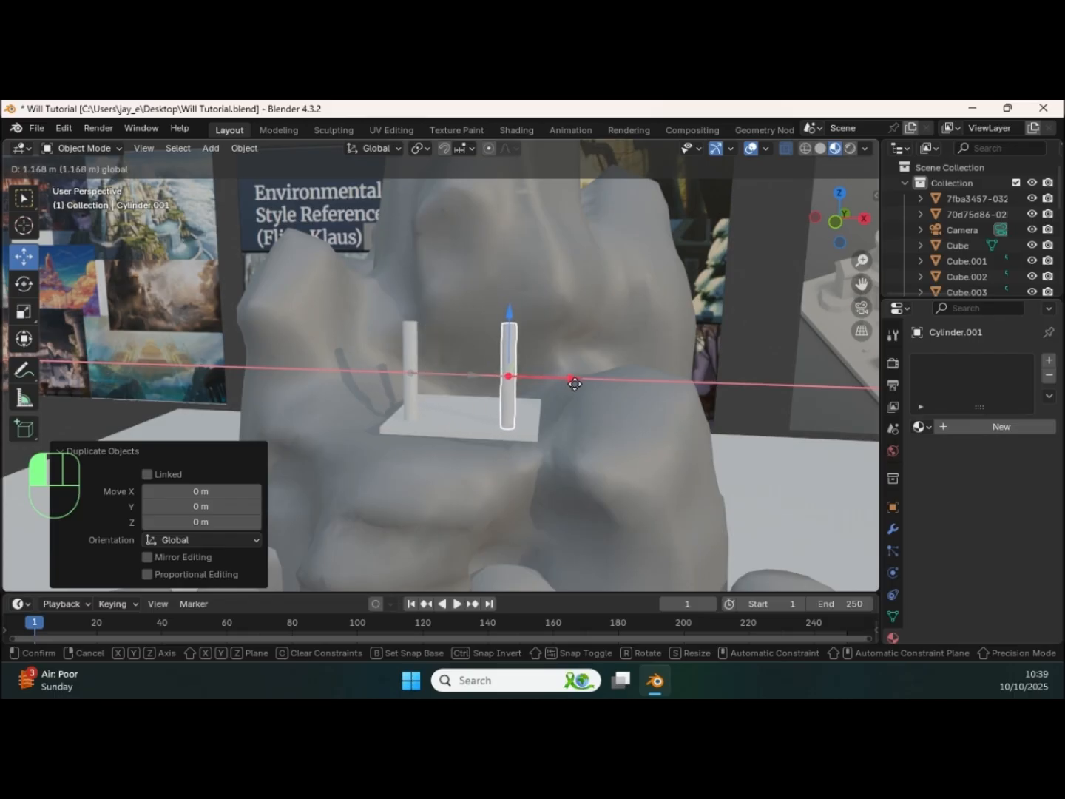
pyautogui.click(494, 375)
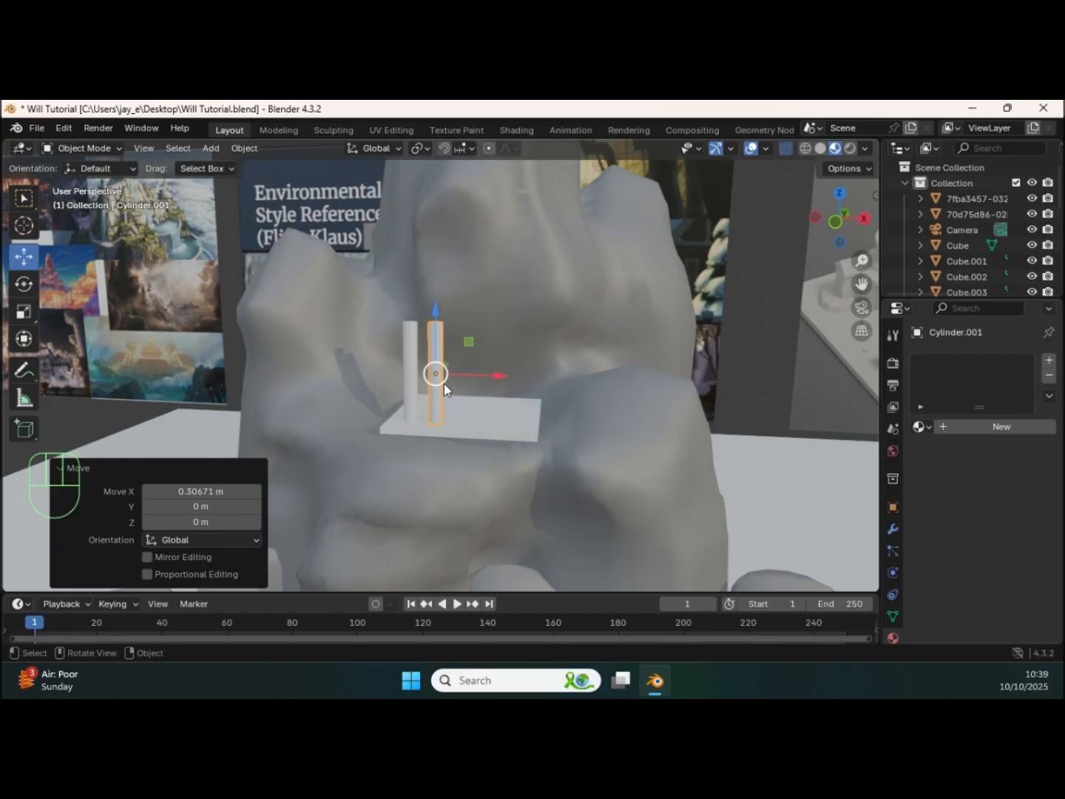
# Step: Duplicate the pair of columns and move the copies along X to the right end of the slab
pyautogui.keyDown('shift'); pyautogui.click(412, 378); pyautogui.keyUp('shift')
pyautogui.hotkey('shift', 'd')
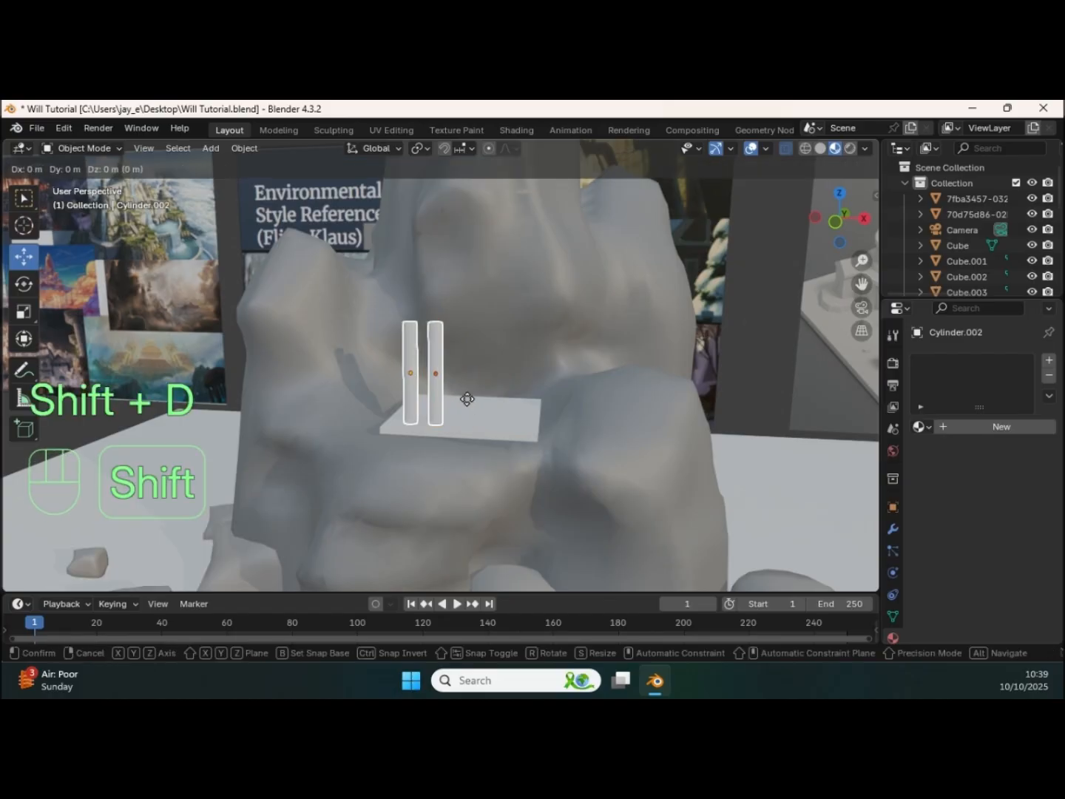
pyautogui.rightClick(466, 400)
pyautogui.moveTo(457, 386); pyautogui.dragTo(563, 390)
pyautogui.moveTo(563, 390); pyautogui.dragTo(490, 398, button='middle')
# Step: Select all the front columns and shift them about -0.11 m along Y toward the slab's front edge
pyautogui.keyDown('shift'); pyautogui.click(428, 367); pyautogui.keyUp('shift')
pyautogui.keyDown('shift'); pyautogui.click(410, 367); pyautogui.keyUp('shift')
pyautogui.moveTo(428, 367); pyautogui.dragTo(457, 363, button='middle')
pyautogui.moveTo(457, 373); pyautogui.dragTo(450, 372)
pyautogui.moveTo(450, 371); pyautogui.dragTo(422, 402, button='middle')
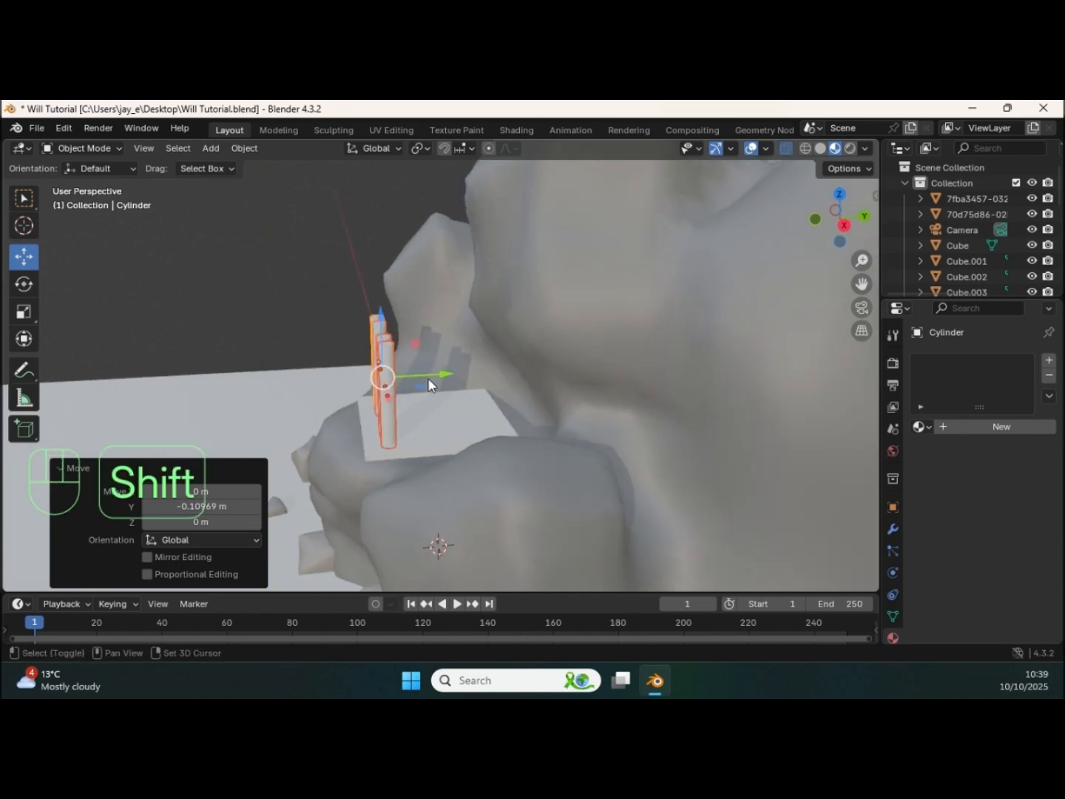
# Step: Duplicate the front row of columns and move the copies along Y to the slab's rear edge
pyautogui.hotkey('shift', 'd')
pyautogui.rightClick(449, 392)
pyautogui.moveTo(433, 375); pyautogui.dragTo(532, 369)
pyautogui.moveTo(449, 368); pyautogui.dragTo(419, 403, button='middle')
# Step: Duplicate the front right corner column twice along Y to fill the slab's right side, offsetting the second copy about 0.43 m
pyautogui.click(461, 402)
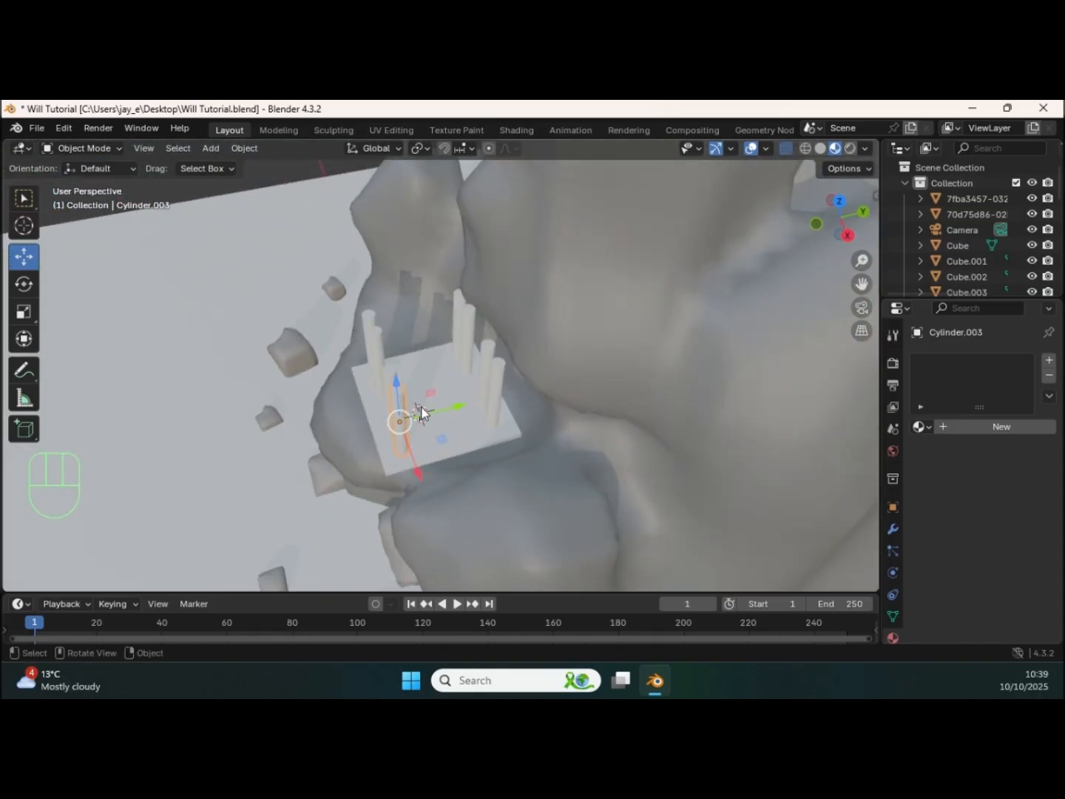
pyautogui.hotkey('shift', 'd')
pyautogui.rightClick(427, 411)
pyautogui.moveTo(452, 414); pyautogui.dragTo(511, 394)
pyautogui.hotkey('shift', 'd')
pyautogui.rightClick(462, 431)
pyautogui.moveTo(511, 395); pyautogui.dragTo(526, 431, button='middle')
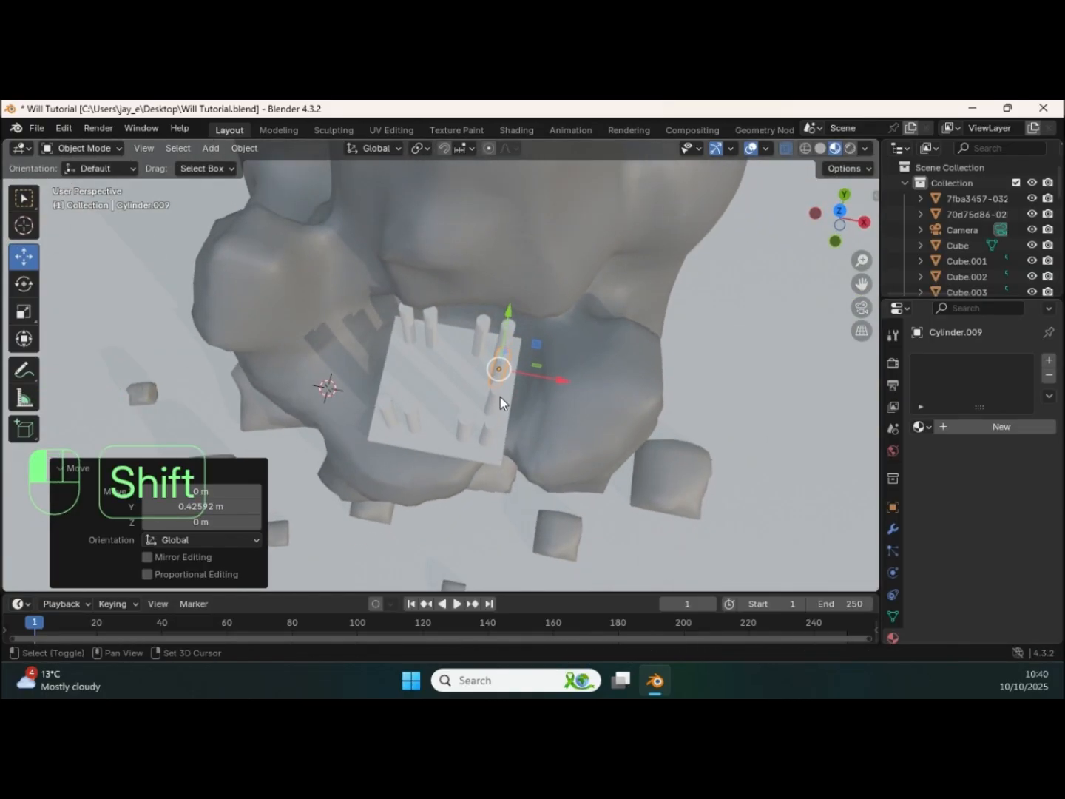
# Step: Duplicate the two middle columns of the right side and move the copies -1.308 m along X to the left side
pyautogui.click(495, 397)
pyautogui.hotkey('shift', 'd')
pyautogui.rightClick(505, 404)
pyautogui.moveTo(549, 398); pyautogui.dragTo(441, 376)
pyautogui.moveTo(441, 375); pyautogui.dragTo(829, 376, button='middle')
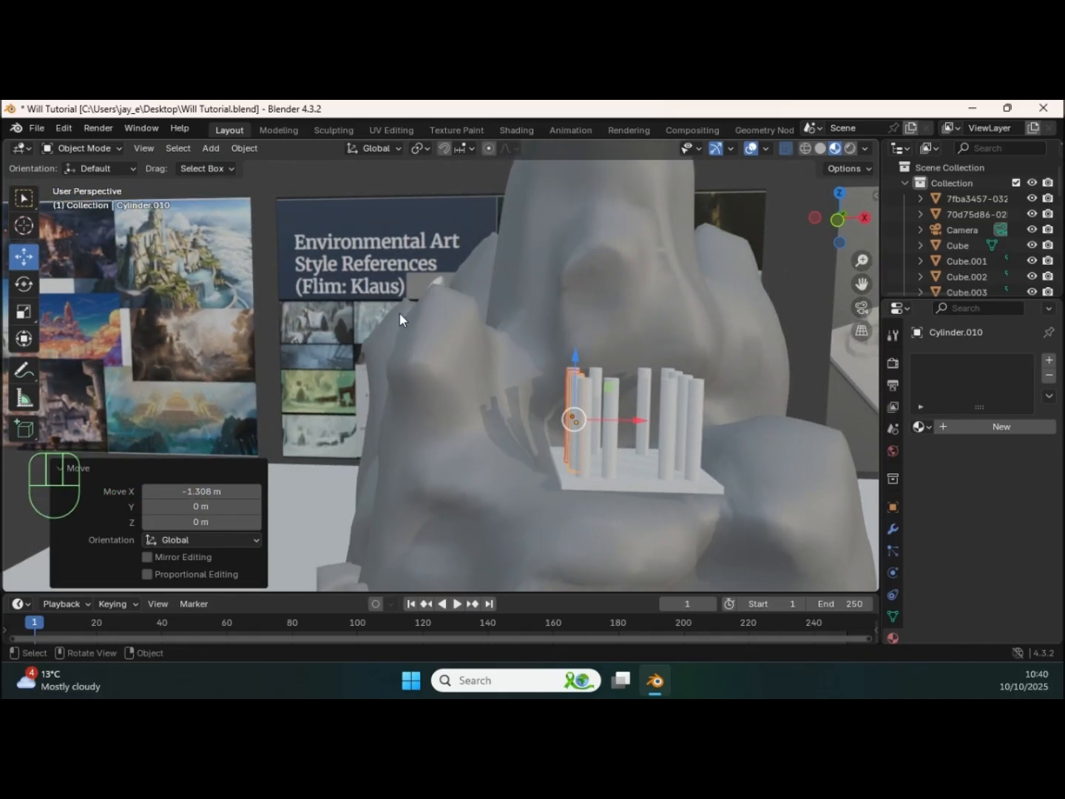
# Step: Examine the white diorama reference image with the domed temple and compare it with the columned ledge
pyautogui.scroll(-4, 403, 362)
pyautogui.keyDown('shift'); pyautogui.moveTo(403, 369); pyautogui.dragTo(151, 316, button='middle'); pyautogui.keyUp('shift')
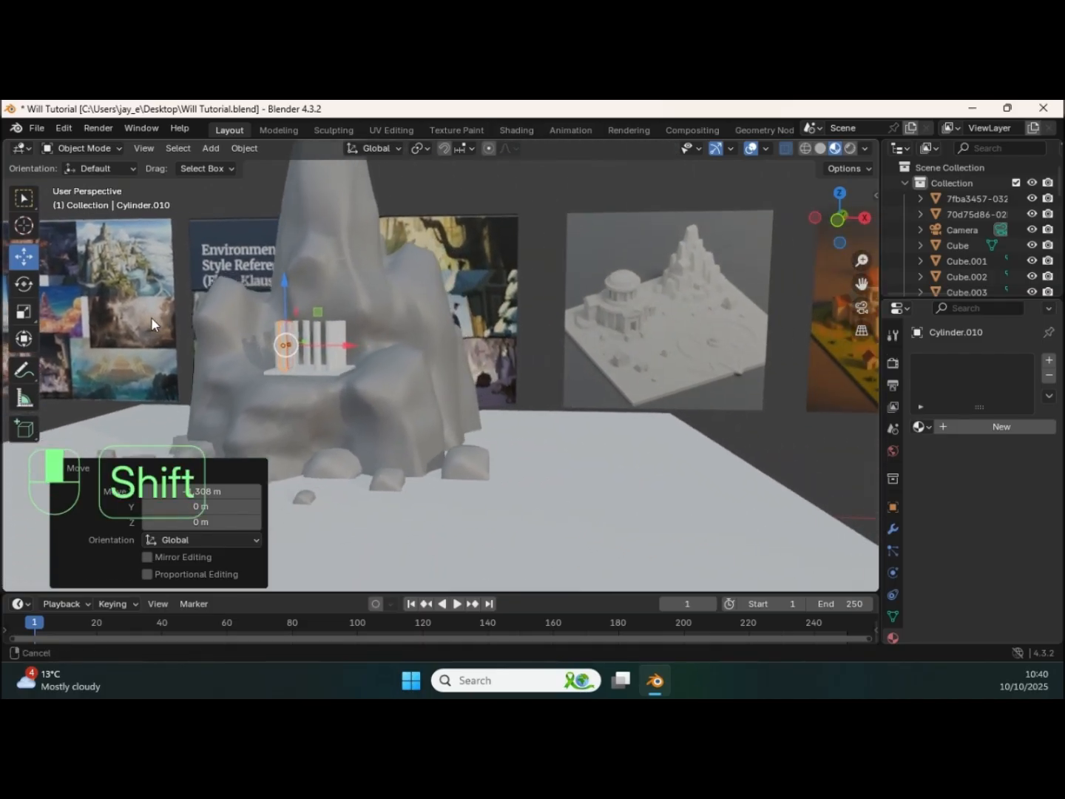
pyautogui.scroll(-4, 467, 353)
pyautogui.moveTo(459, 381)
pyautogui.mouseDown(button='middle')
pyautogui.moveTo(508, 352)
pyautogui.moveTo(461, 358)
pyautogui.mouseUp(button='middle')
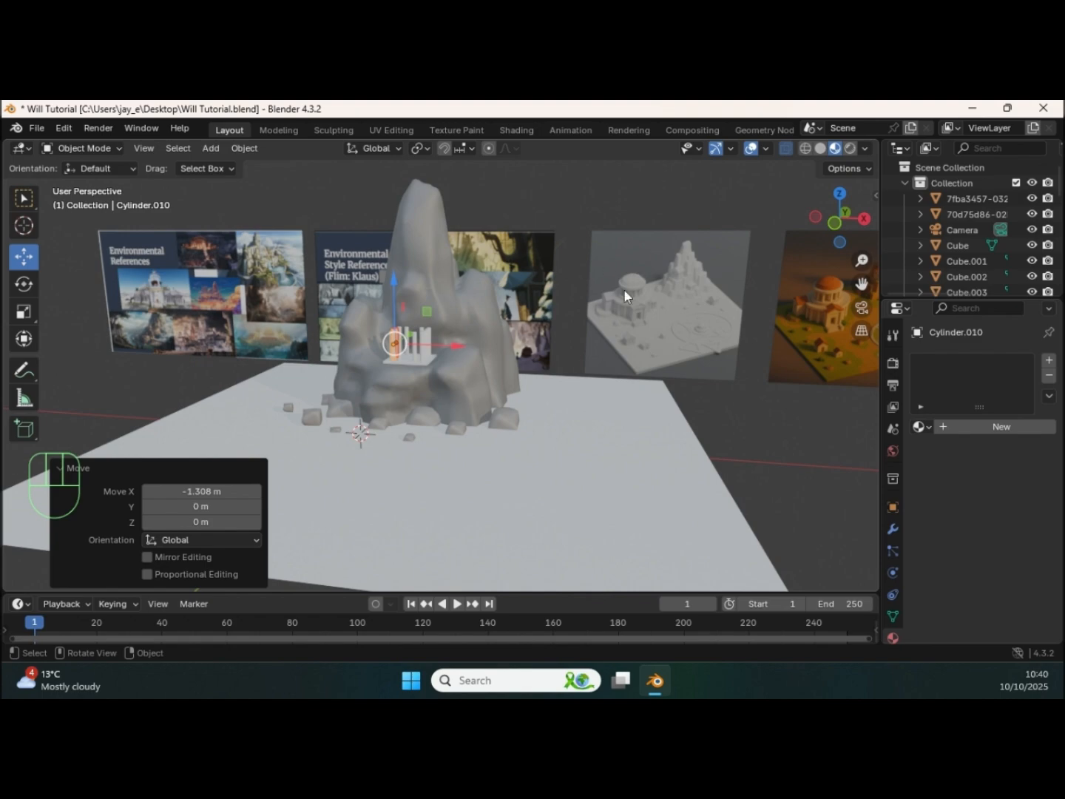
pyautogui.keyDown('ctrl'); pyautogui.moveTo(696, 329); pyautogui.dragTo(514, 320, button='middle'); pyautogui.keyUp('ctrl')
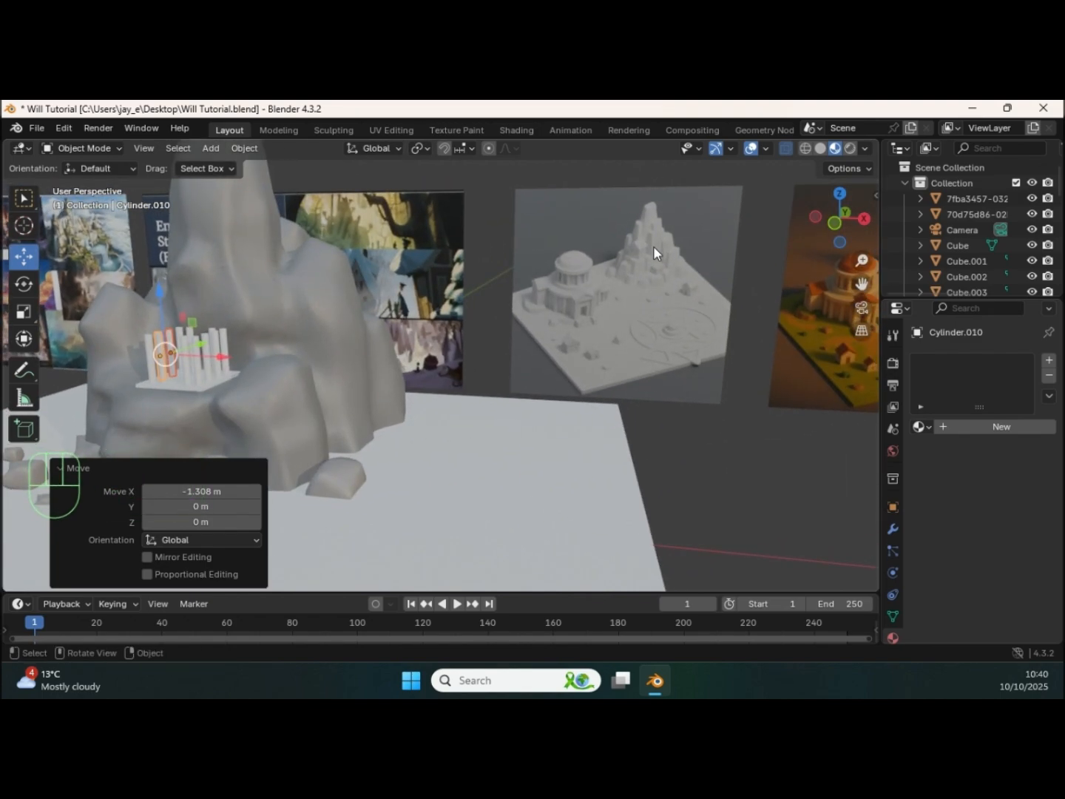
pyautogui.keyDown('shift'); pyautogui.moveTo(641, 253); pyautogui.dragTo(423, 296, button='middle'); pyautogui.keyUp('shift')
pyautogui.moveTo(423, 298)
pyautogui.keyDown('shift'); pyautogui.mouseDown(button='middle')
pyautogui.moveTo(484, 313)
pyautogui.moveTo(378, 314)
pyautogui.moveTo(465, 294)
pyautogui.moveTo(459, 280)
pyautogui.moveTo(435, 282)
pyautogui.mouseUp(button='middle'); pyautogui.keyUp('shift')
pyautogui.keyDown('ctrl'); pyautogui.moveTo(685, 380); pyautogui.dragTo(618, 440, button='middle'); pyautogui.keyUp('ctrl')
pyautogui.click(112, 382)
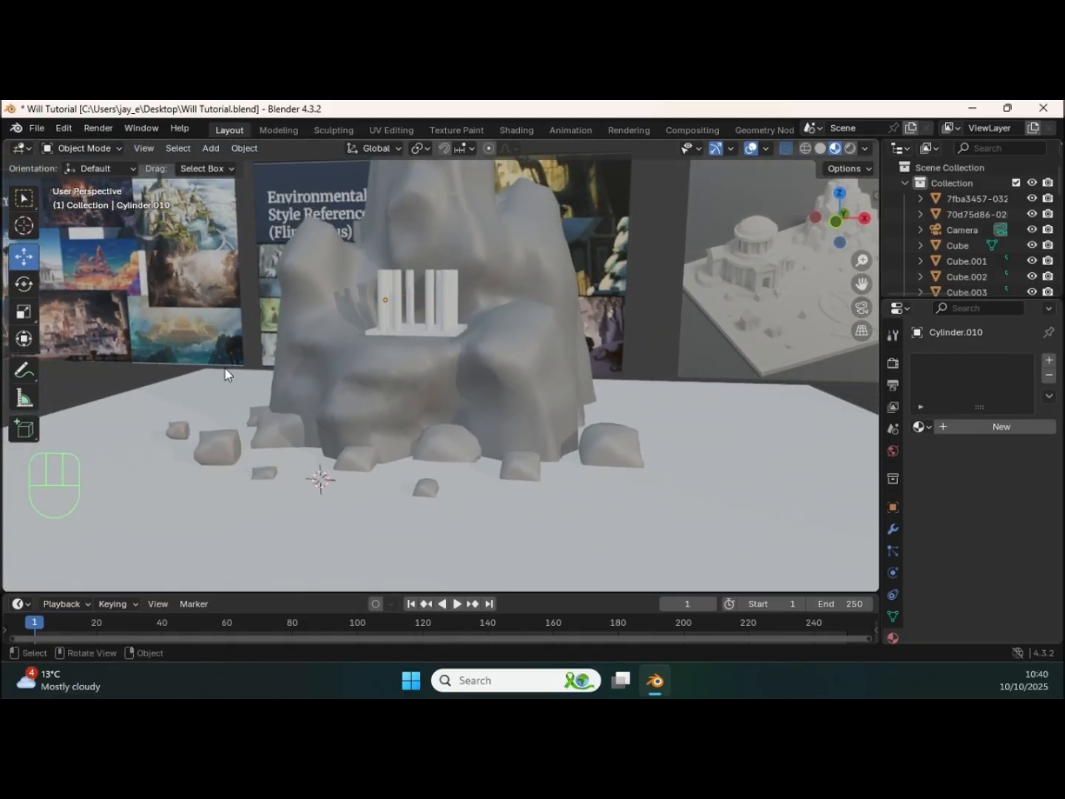
# Step: Add a cube, raise it about 4.08 m along Z, and view it from the front beside the columns
pyautogui.hotkey('shift', 'a')
pyautogui.moveTo(292, 355)
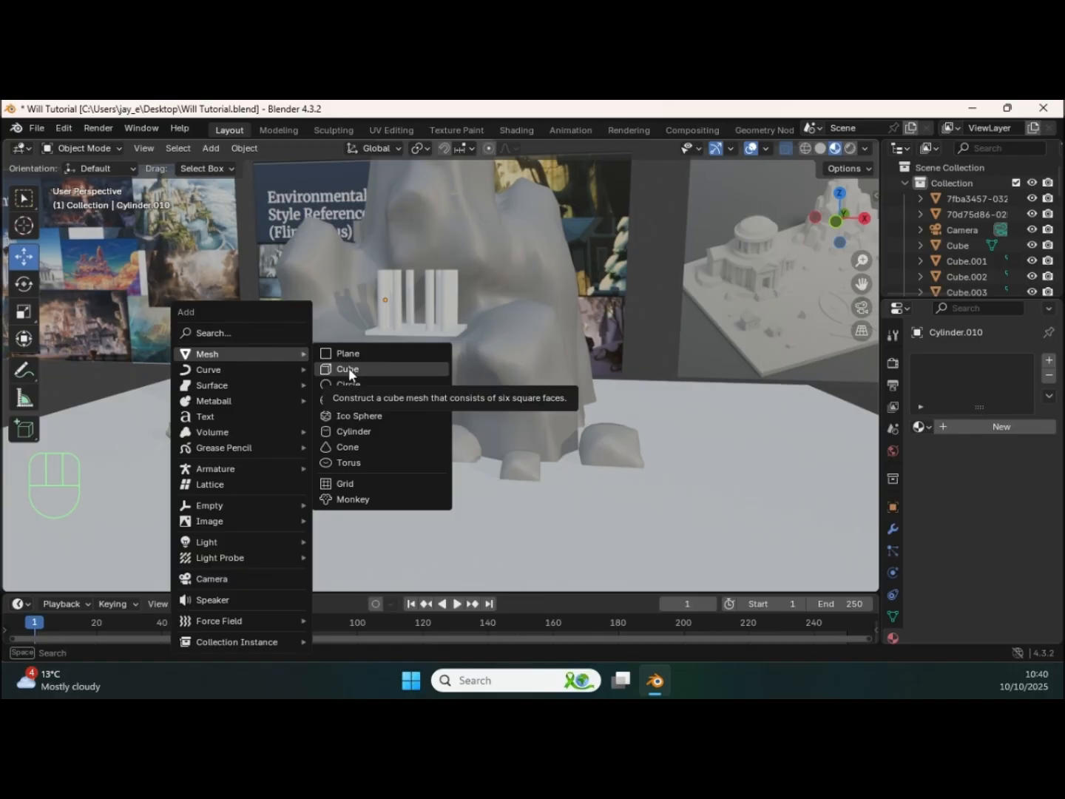
pyautogui.click(356, 368)
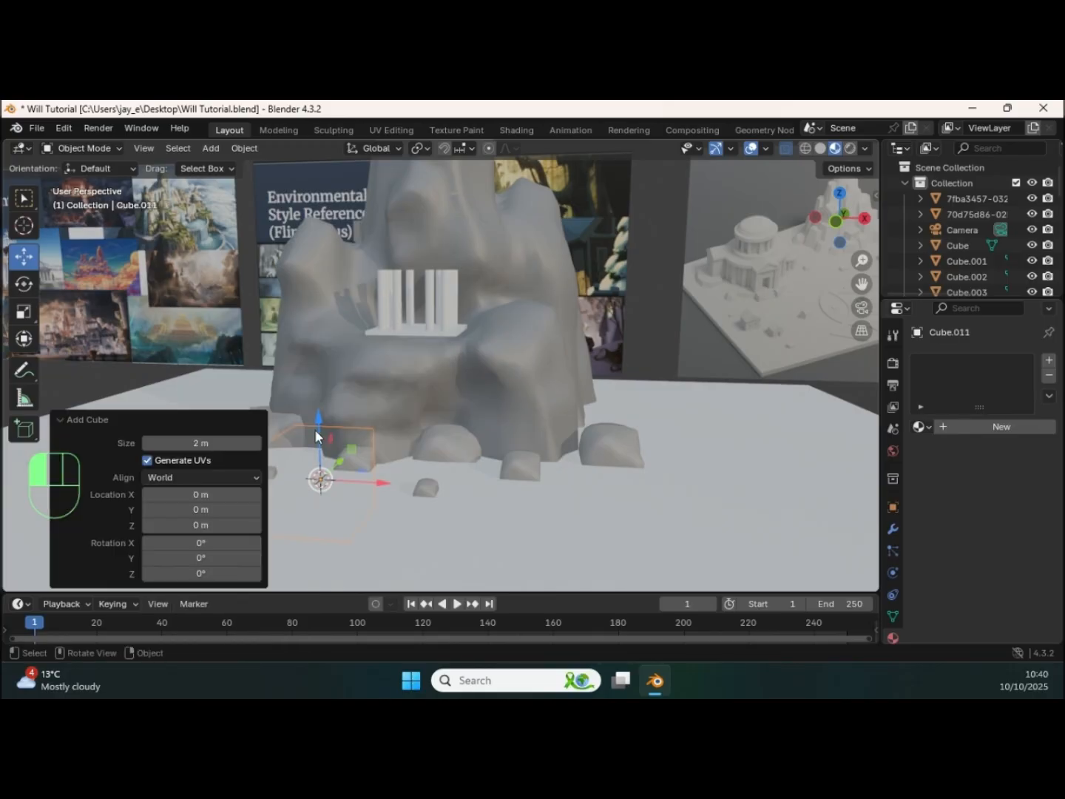
pyautogui.moveTo(315, 429); pyautogui.dragTo(316, 284)
pyautogui.keyDown('shift'); pyautogui.moveTo(316, 284); pyautogui.dragTo(483, 355, button='middle'); pyautogui.keyUp('shift')
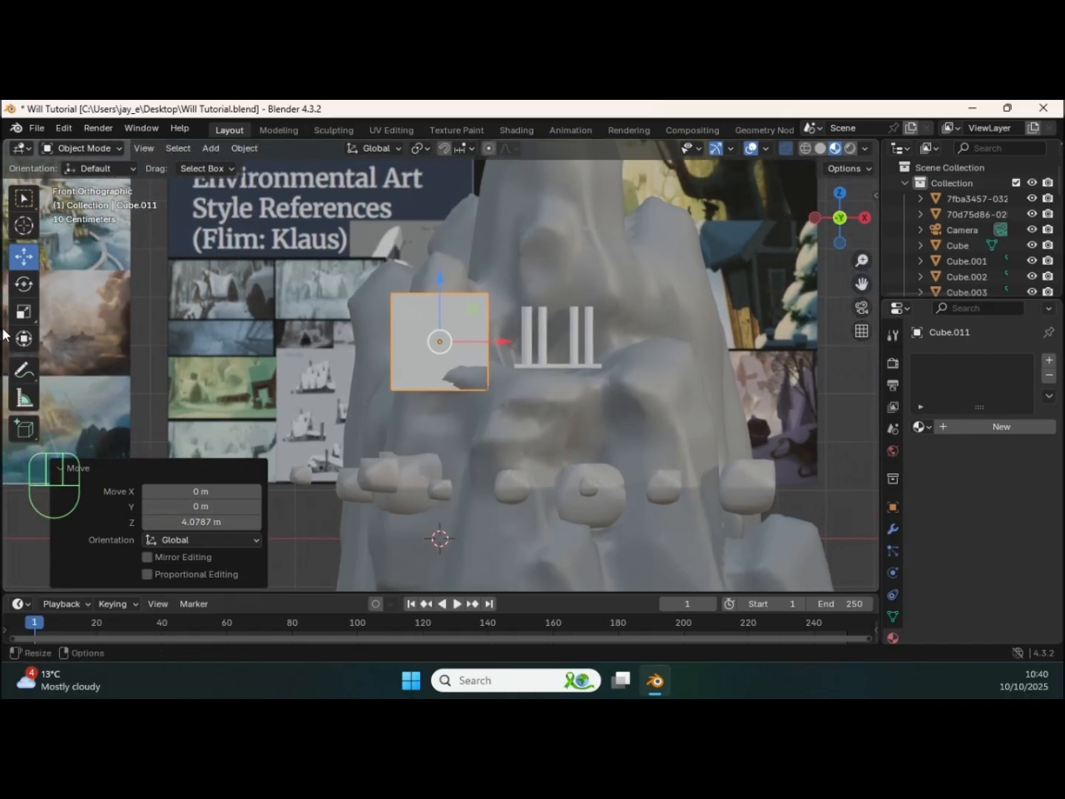
# Step: Flatten the cube to 0.048 along Z and rotate it -36° in the front view as a sloping roof panel
pyautogui.click(23, 312)
pyautogui.moveTo(441, 282); pyautogui.dragTo(438, 340)
pyautogui.press('r')
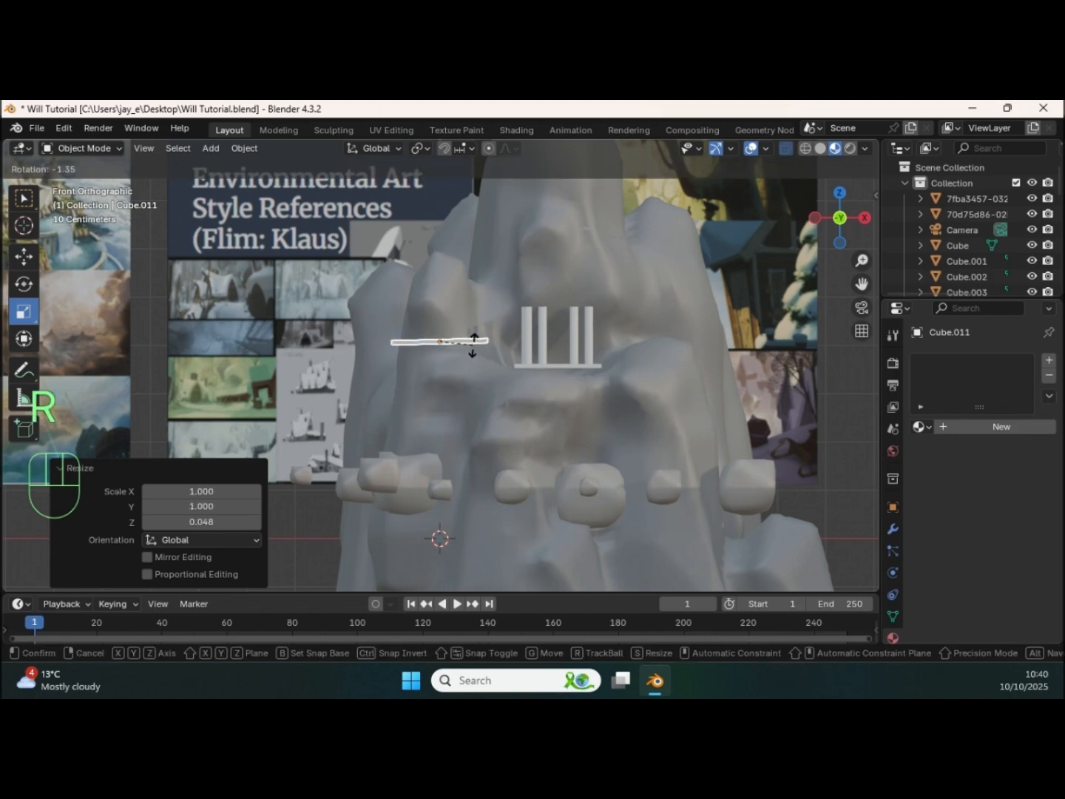
pyautogui.click(475, 328)
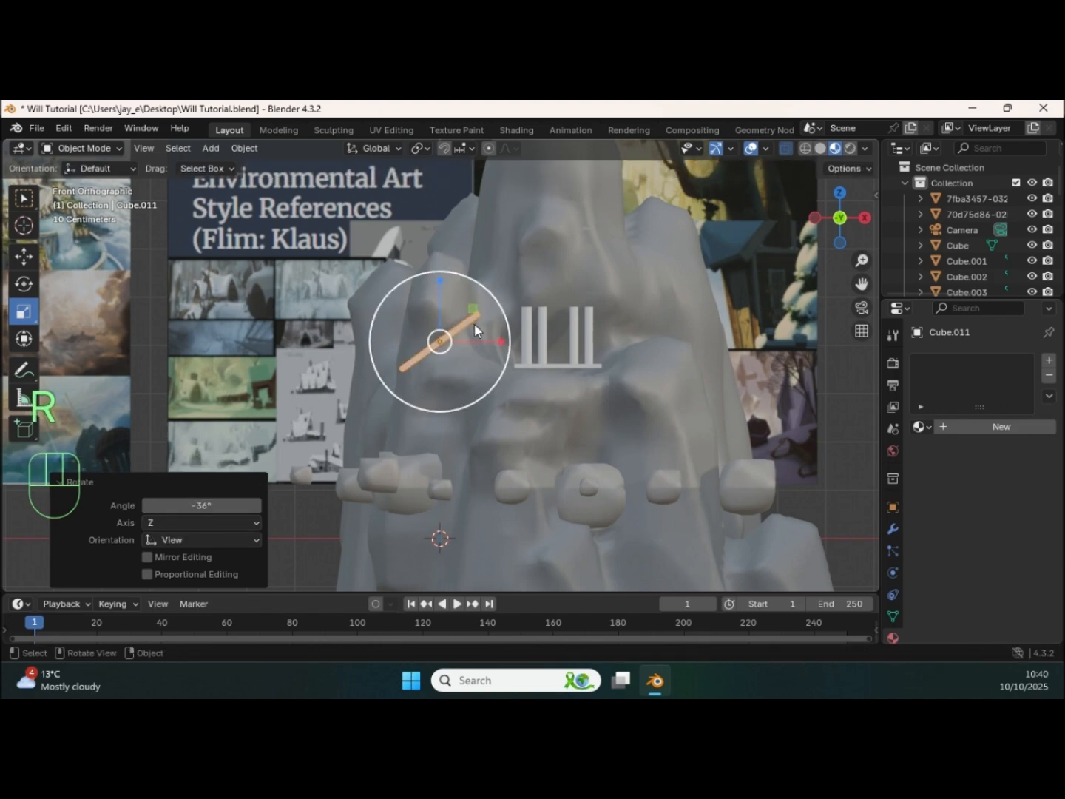
# Step: Move the tilted panel above the left columns and scale it uniformly to 0.694
pyautogui.press('g')
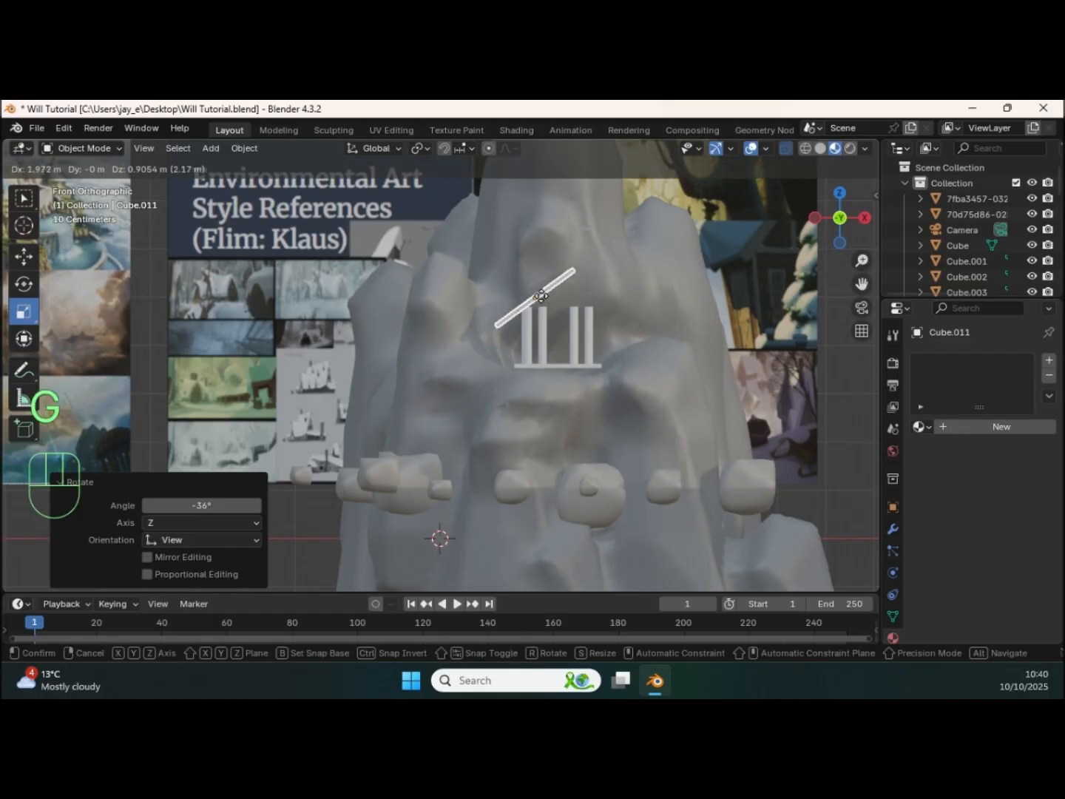
pyautogui.click(538, 292)
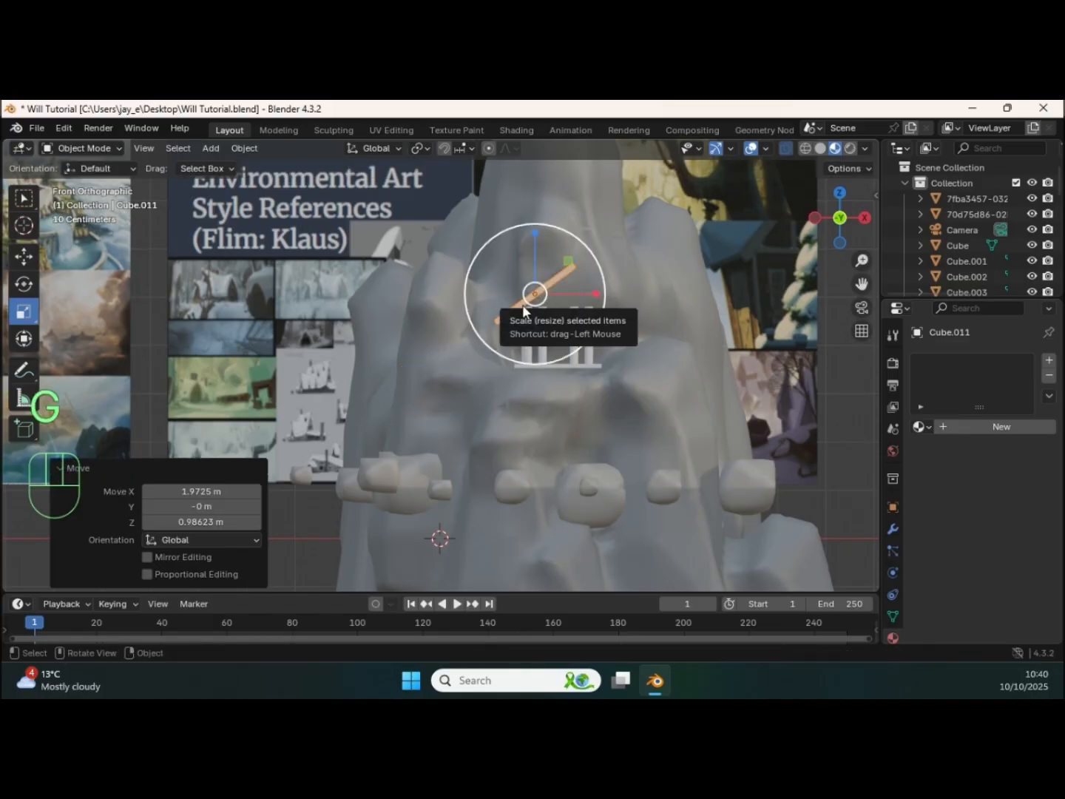
pyautogui.press('s')
pyautogui.click(536, 299)
pyautogui.moveTo(538, 302); pyautogui.dragTo(520, 377, button='middle')
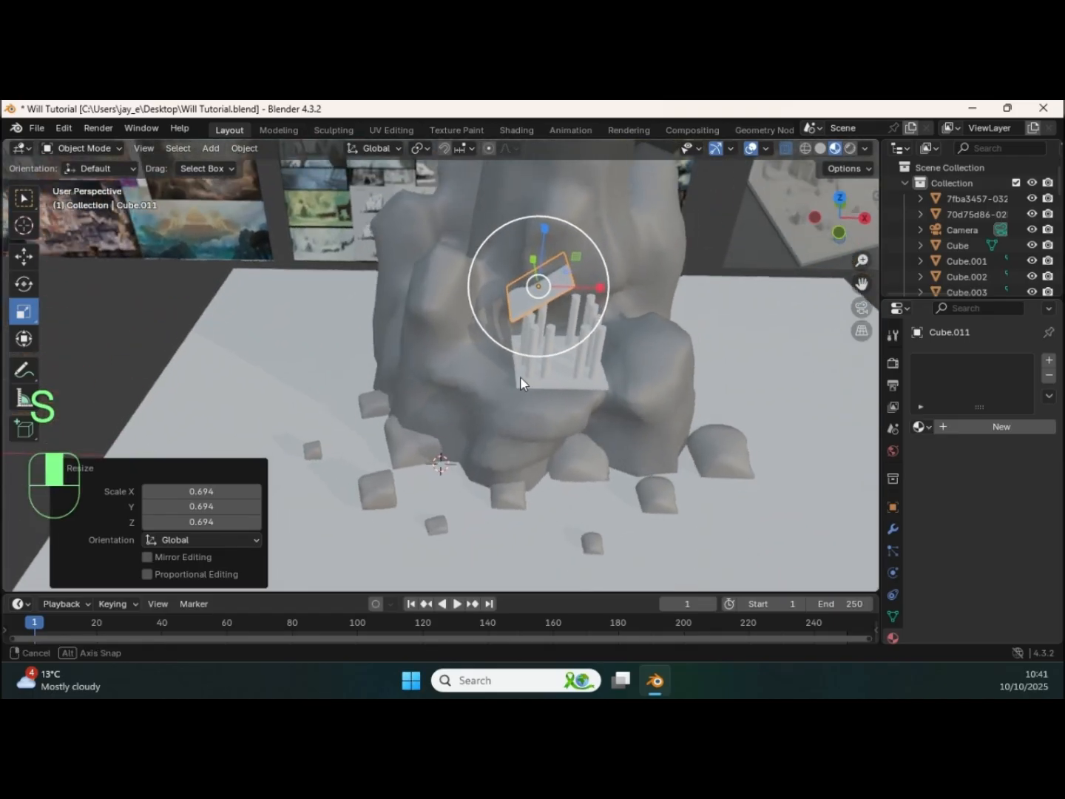
# Step: Move the roof panel forward along Y over the columns and lower it about 0.14 m
pyautogui.click(24, 257)
pyautogui.moveTo(583, 296); pyautogui.dragTo(560, 320)
pyautogui.moveTo(560, 320); pyautogui.dragTo(545, 280, button='middle')
pyautogui.moveTo(537, 236); pyautogui.dragTo(533, 256)
pyautogui.moveTo(523, 326); pyautogui.dragTo(535, 385, button='middle')
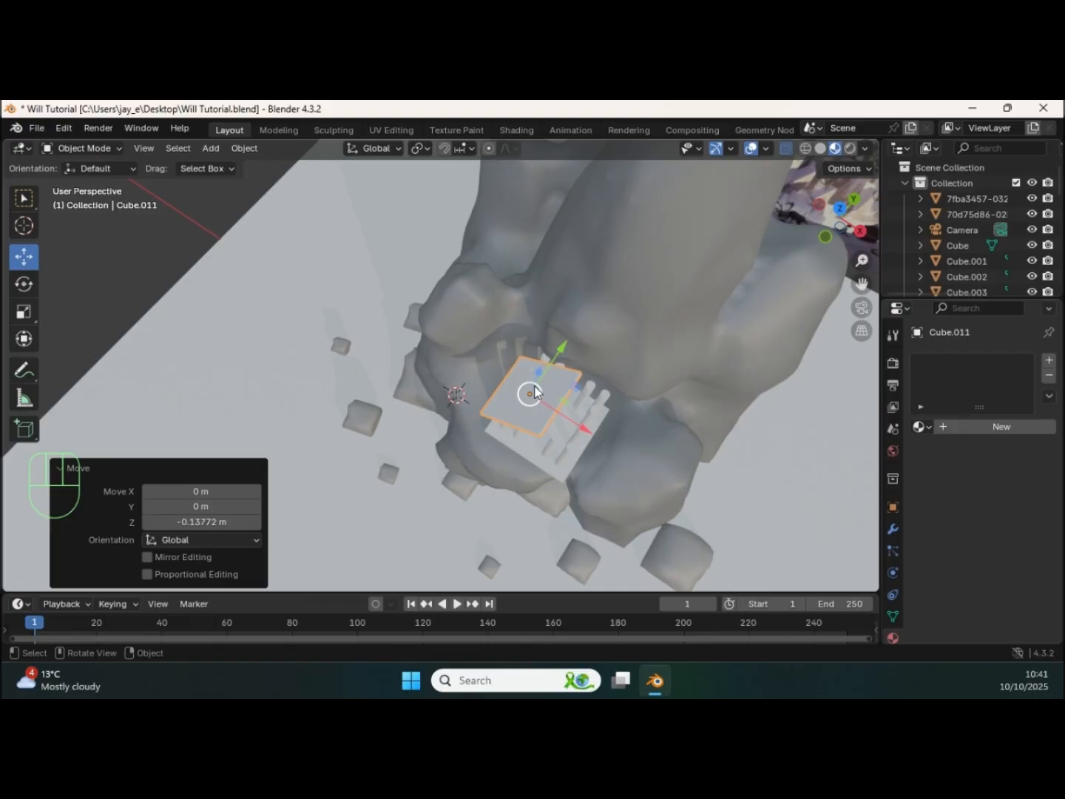
# Step: Resize the roof panel to cover the left half of the columns and lower it about 0.09 m onto their tops
pyautogui.press('s')
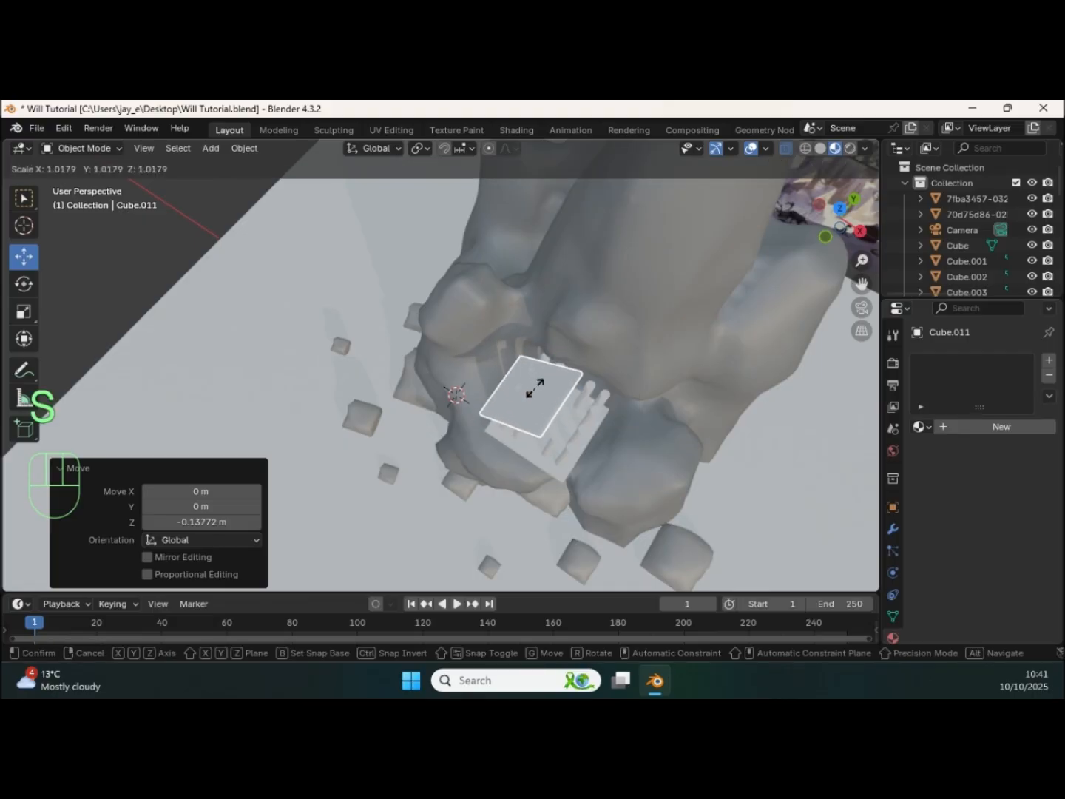
pyautogui.click(535, 389)
pyautogui.moveTo(559, 360); pyautogui.dragTo(567, 350)
pyautogui.moveTo(567, 350); pyautogui.dragTo(540, 281, button='middle')
pyautogui.moveTo(542, 282); pyautogui.dragTo(488, 250)
pyautogui.scroll(2, 531, 363)
pyautogui.keyDown('shift'); pyautogui.moveTo(554, 303); pyautogui.dragTo(486, 310, button='middle'); pyautogui.keyUp('shift')
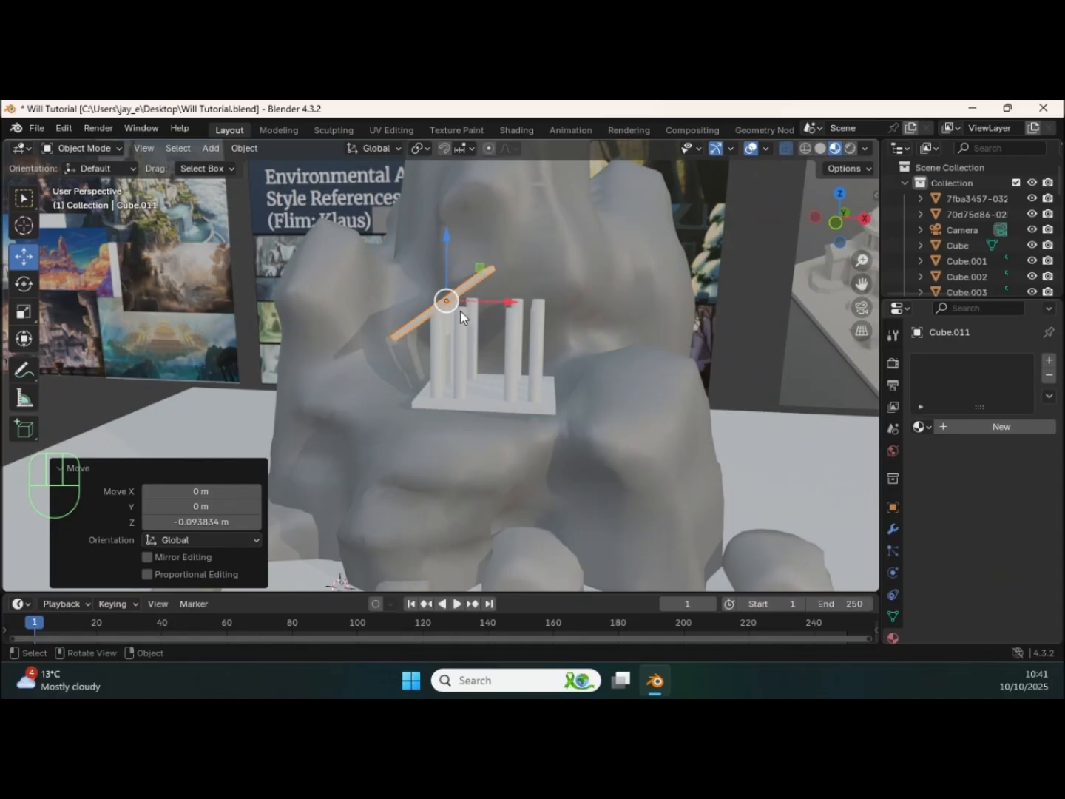
# Step: Duplicate the roof panel, mirror the copy across global X and move it about 1.12 m along X to form the pitched roof
pyautogui.press('shift')
pyautogui.hotkey('shift', 'd')
pyautogui.rightClick(462, 312)
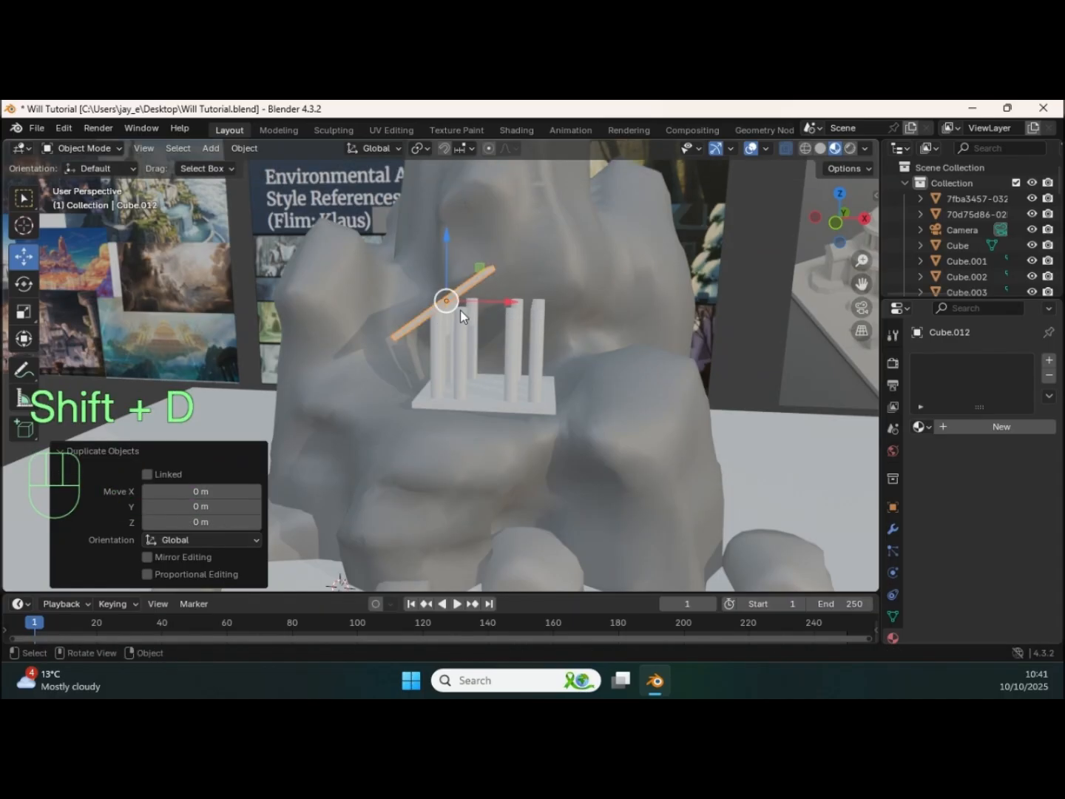
pyautogui.click(243, 149)
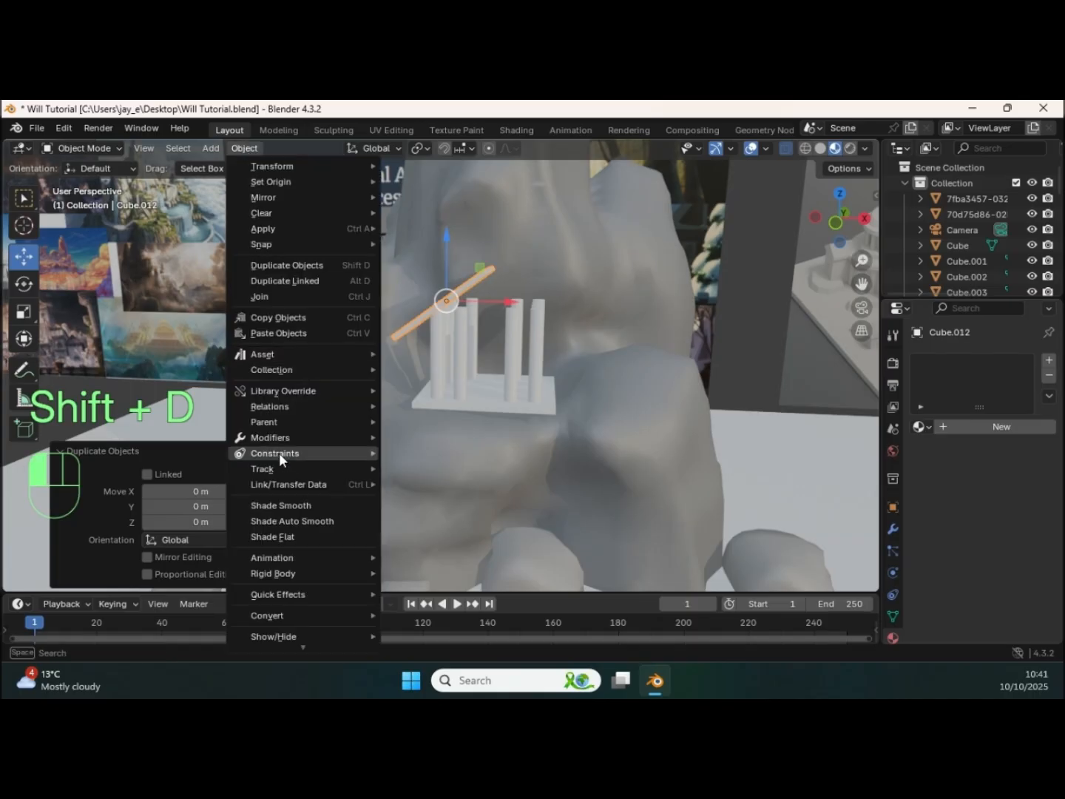
pyautogui.moveTo(310, 199)
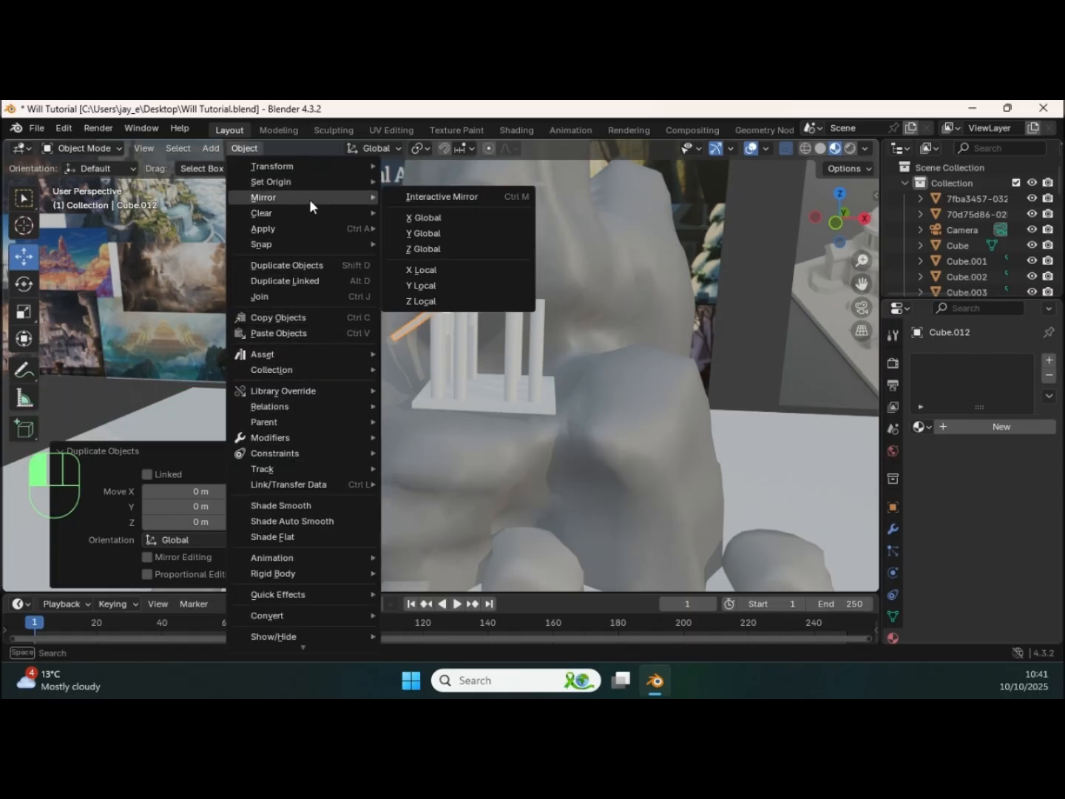
pyautogui.click(429, 218)
pyautogui.moveTo(503, 307); pyautogui.dragTo(595, 309)
pyautogui.moveTo(542, 374); pyautogui.dragTo(488, 306, button='middle')
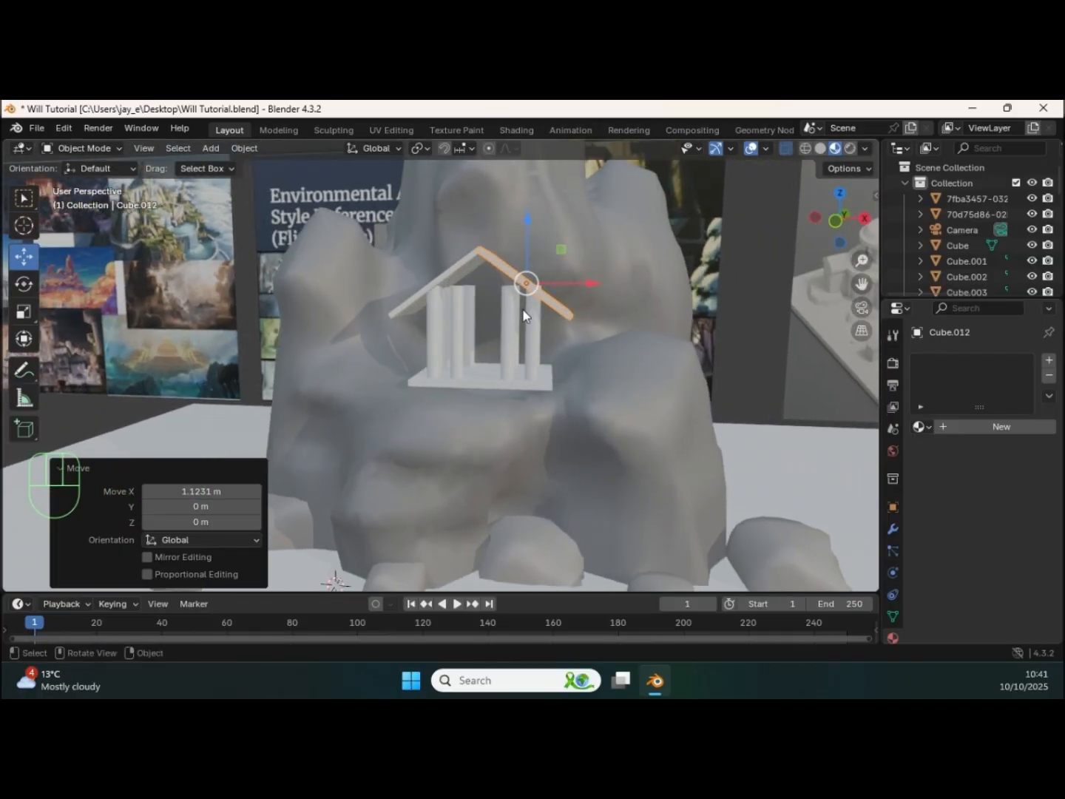
pyautogui.keyDown('ctrl'); pyautogui.moveTo(489, 326); pyautogui.dragTo(429, 305, button='middle'); pyautogui.keyUp('ctrl')
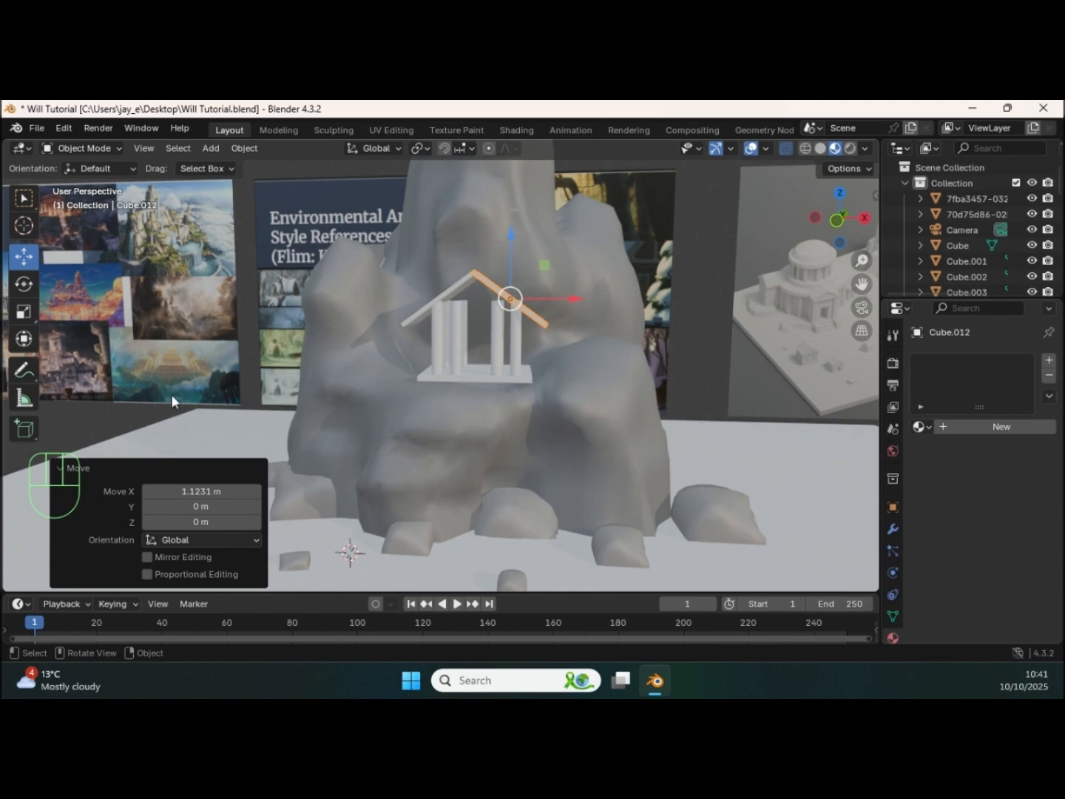
# Step: Select both roof panels and raise them about 0.07 m along Z over the columns
pyautogui.click(125, 405)
pyautogui.keyDown('shift'); pyautogui.moveTo(653, 356); pyautogui.dragTo(560, 370, button='middle'); pyautogui.keyUp('shift')
pyautogui.scroll(2, 560, 371)
pyautogui.keyDown('shift'); pyautogui.moveTo(579, 311); pyautogui.dragTo(521, 351, button='middle'); pyautogui.keyUp('shift')
pyautogui.click(433, 291)
pyautogui.keyDown('shift'); pyautogui.click(502, 297); pyautogui.keyUp('shift')
pyautogui.moveTo(476, 276); pyautogui.dragTo(476, 261)
pyautogui.moveTo(477, 260)
pyautogui.mouseDown(button='middle')
pyautogui.moveTo(468, 269)
pyautogui.moveTo(477, 259)
pyautogui.mouseUp(button='middle')
pyautogui.scroll(-8, 478, 259)
pyautogui.moveTo(474, 380)
pyautogui.mouseDown(button='middle')
pyautogui.moveTo(428, 372)
pyautogui.moveTo(492, 370)
pyautogui.moveTo(513, 382)
pyautogui.moveTo(473, 365)
pyautogui.mouseUp(button='middle')
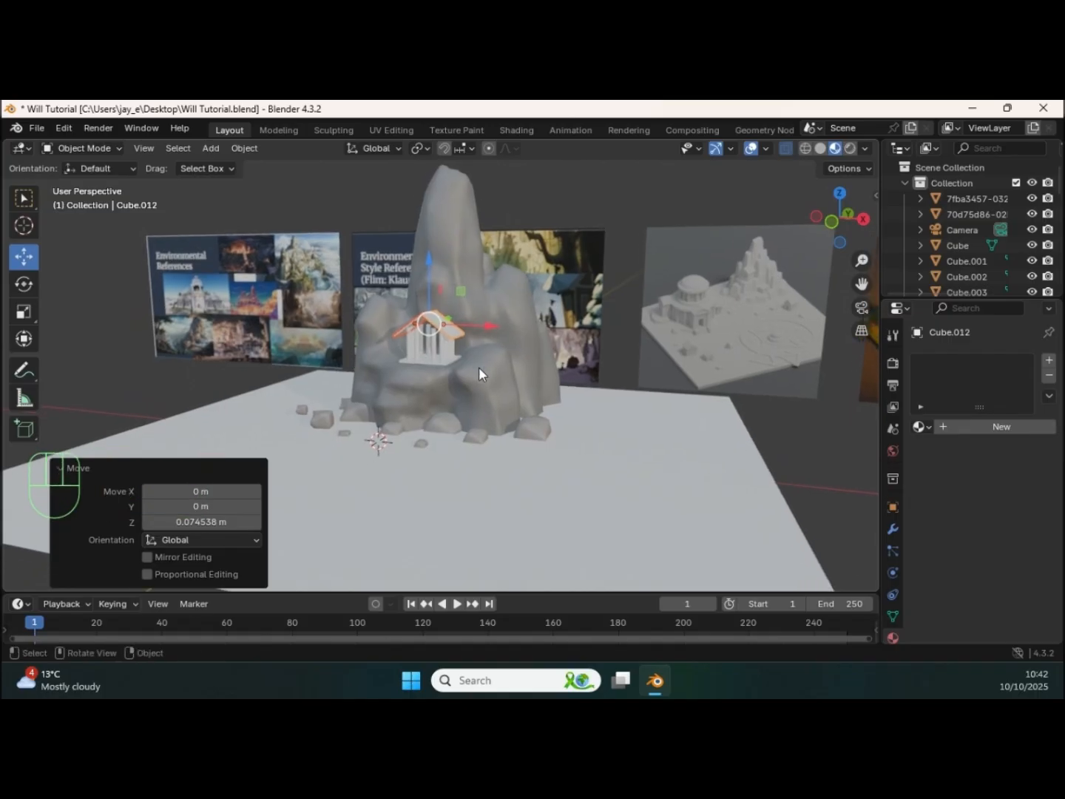
pyautogui.keyDown('shift'); pyautogui.moveTo(588, 380); pyautogui.dragTo(516, 378, button='middle'); pyautogui.keyUp('shift')
pyautogui.click(798, 431)
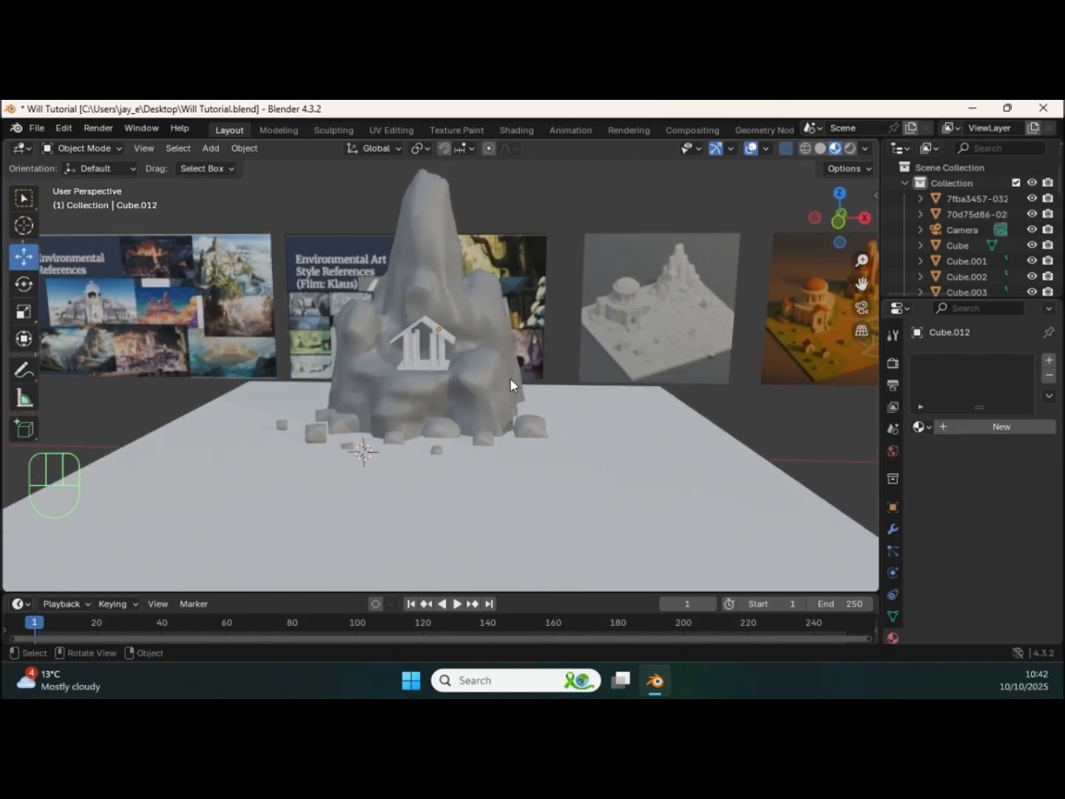
# Step: Add a plane mesh and rotate it 90° about X so it stands upright
pyautogui.moveTo(509, 379); pyautogui.dragTo(492, 383, button='middle')
pyautogui.press('shift')
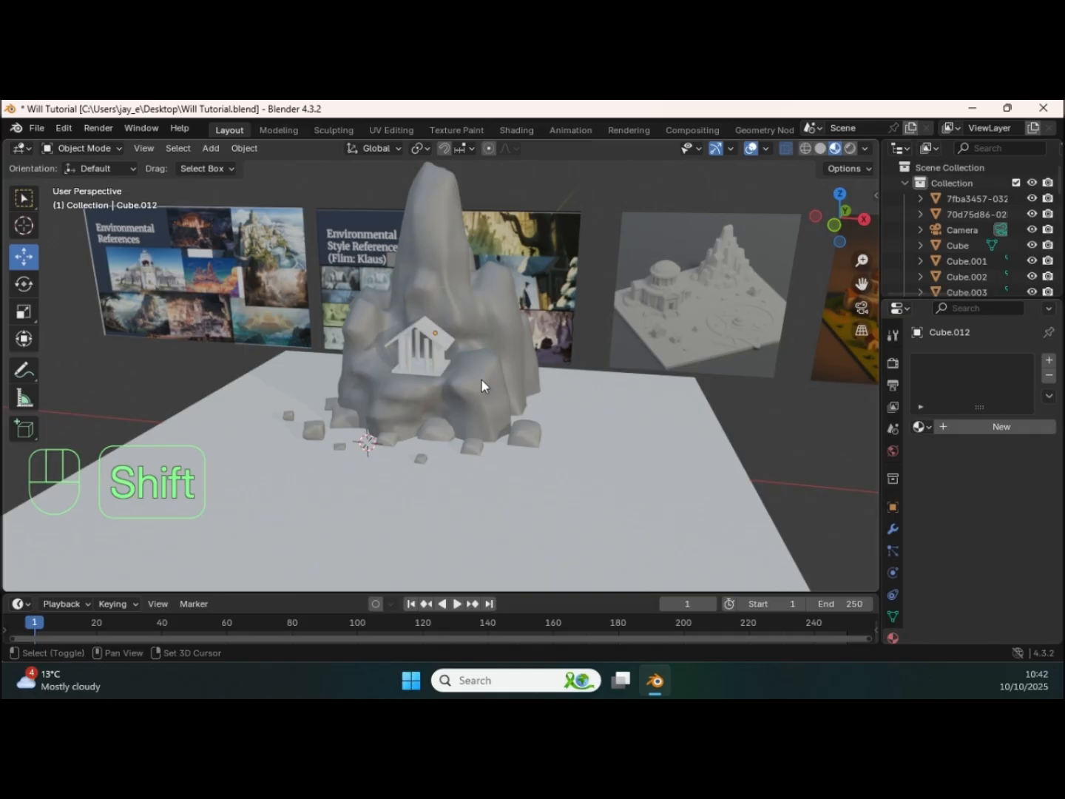
pyautogui.press('ctrl')
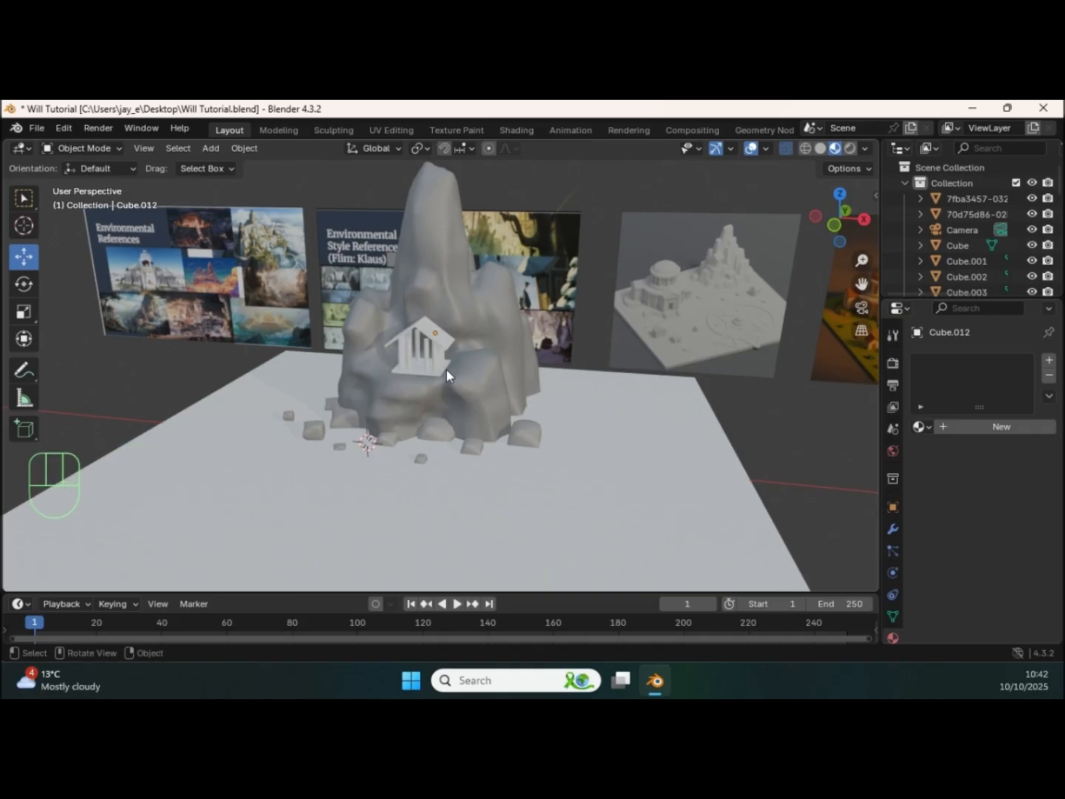
pyautogui.hotkey('shift', 'a')
pyautogui.moveTo(409, 354)
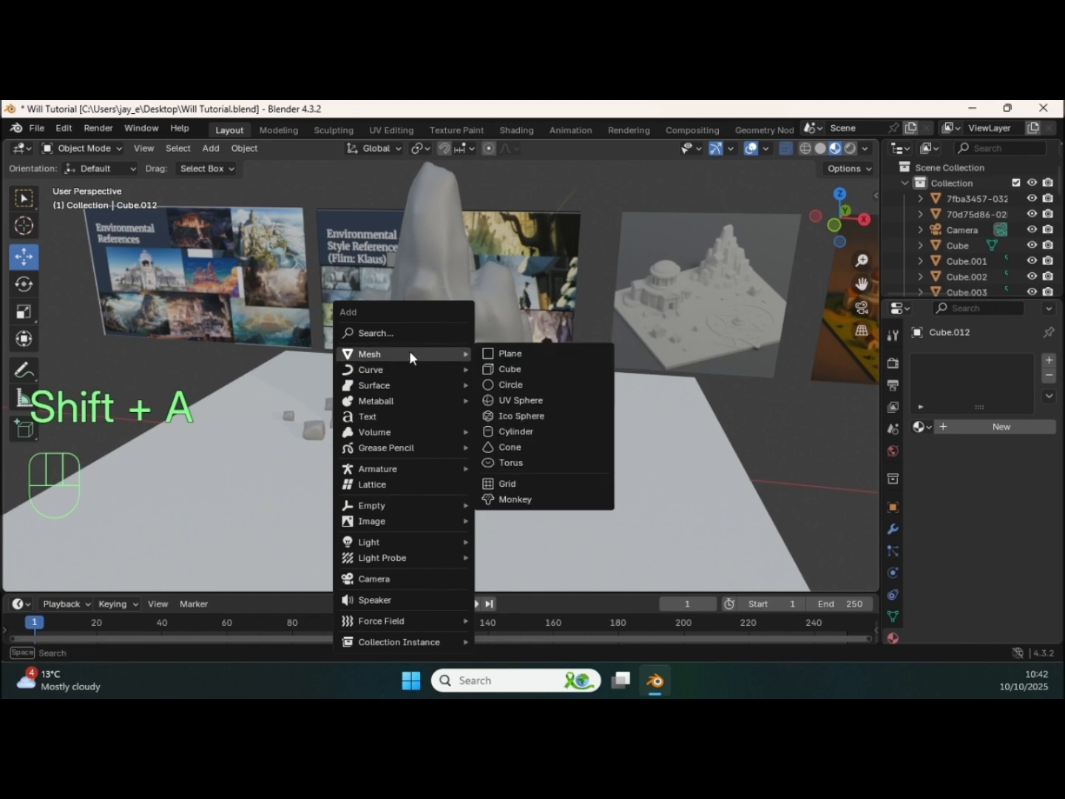
pyautogui.click(500, 354)
pyautogui.moveTo(396, 399); pyautogui.dragTo(496, 349, button='middle')
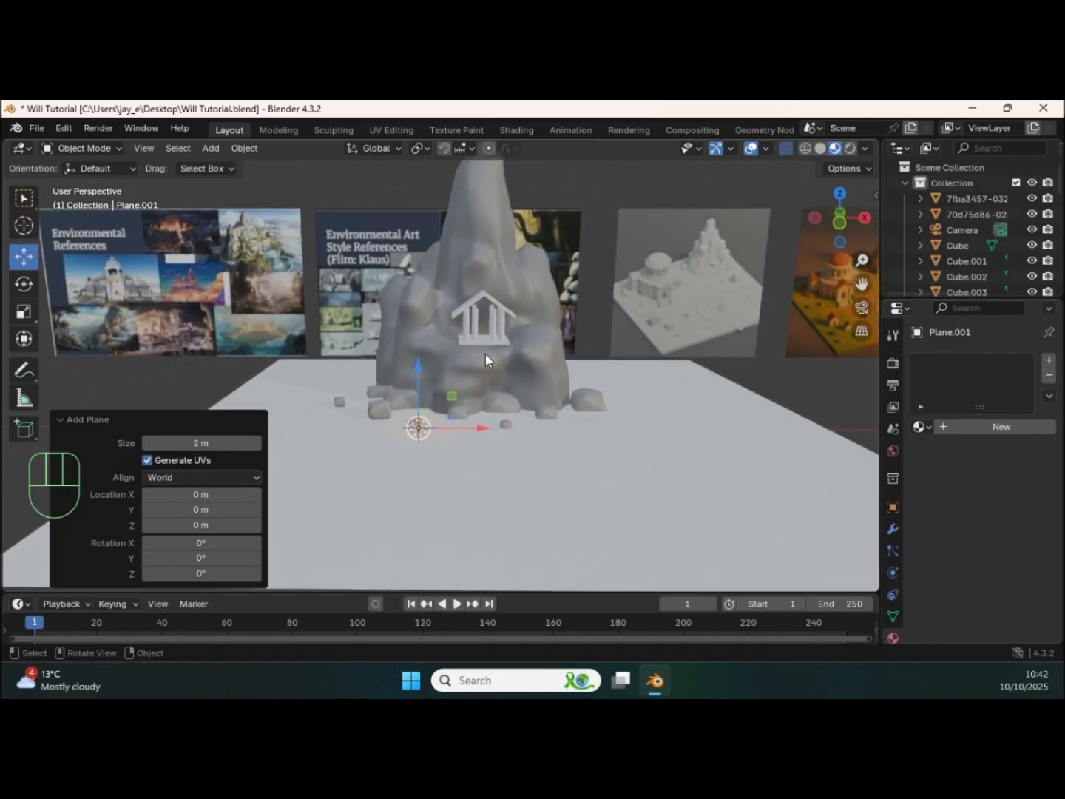
pyautogui.press('r')
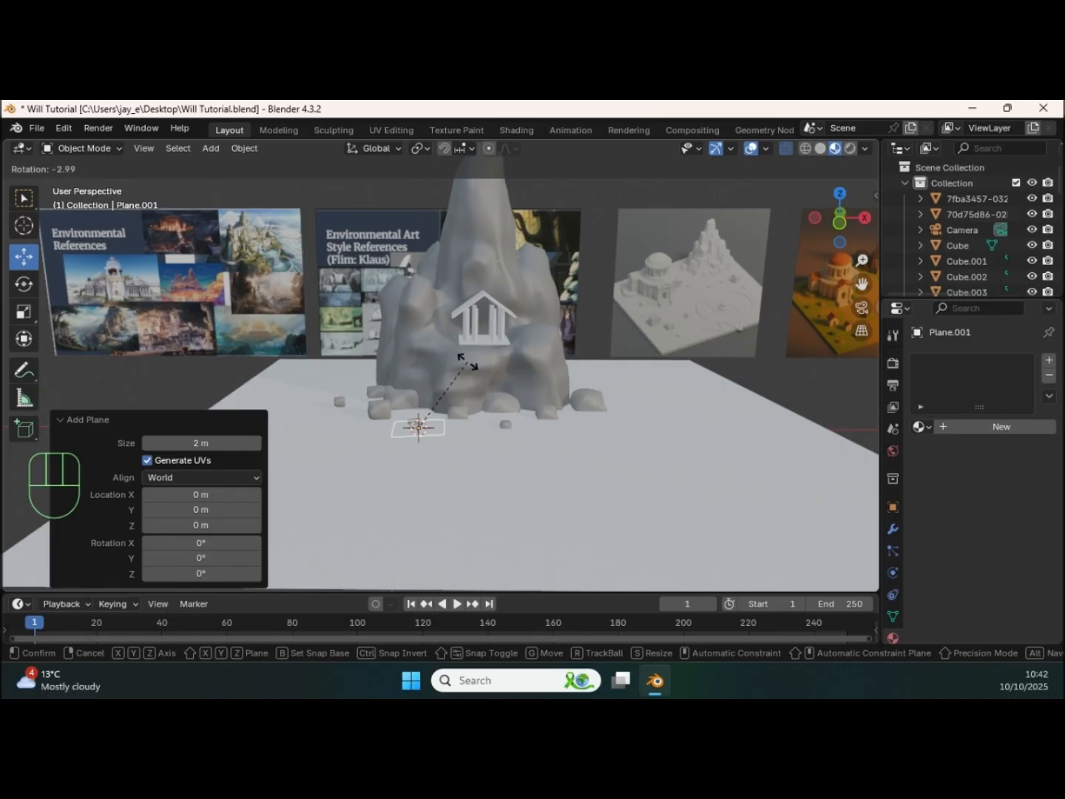
pyautogui.write('x90')
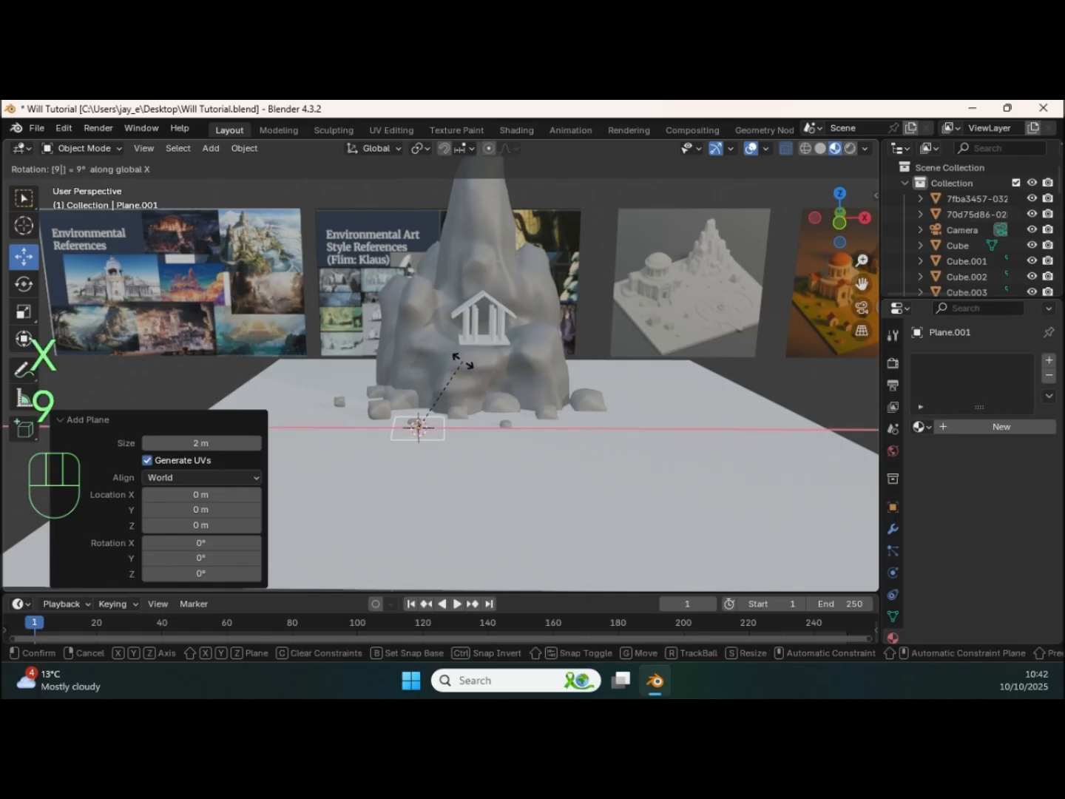
pyautogui.press('Return')
# Step: Move the upright plane to the temple, raising it about 0.99 m and bringing it about 1.23 m forward along Y
pyautogui.moveTo(419, 391); pyautogui.dragTo(439, 380)
pyautogui.moveTo(440, 380); pyautogui.dragTo(490, 344, button='middle')
pyautogui.moveTo(490, 344); pyautogui.dragTo(629, 358)
pyautogui.moveTo(568, 324); pyautogui.dragTo(577, 271)
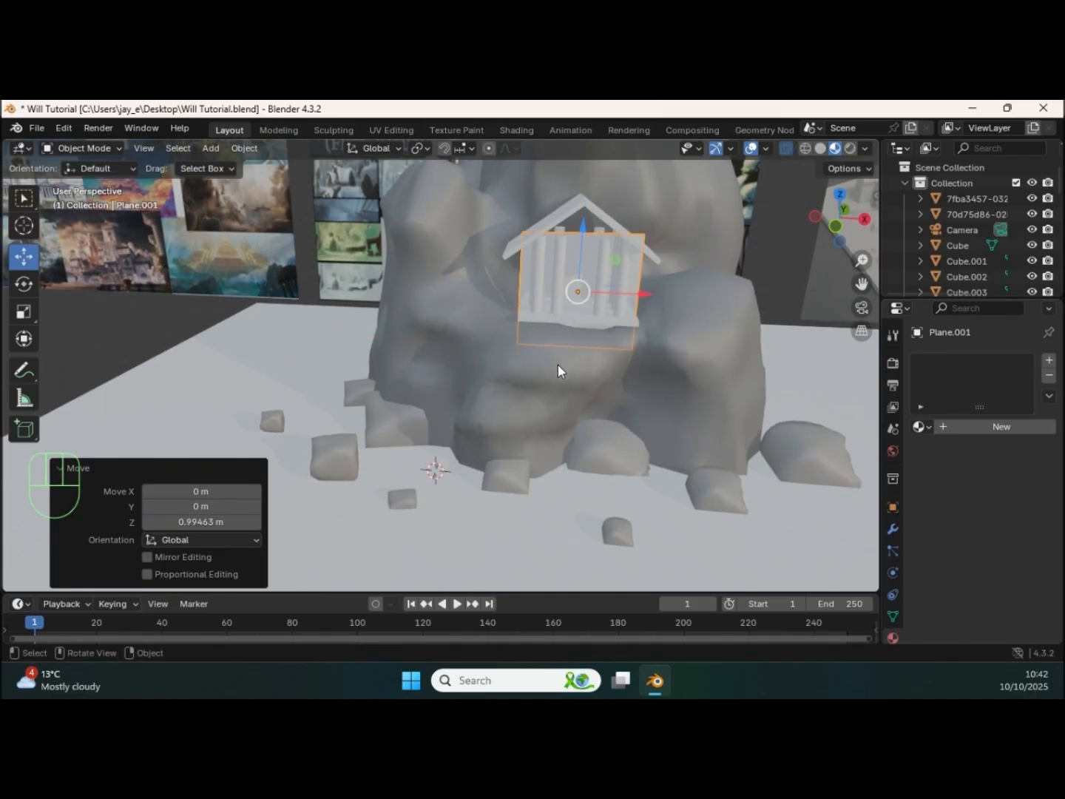
pyautogui.keyDown('ctrl'); pyautogui.moveTo(568, 395); pyautogui.dragTo(451, 311, button='middle'); pyautogui.keyUp('ctrl')
pyautogui.moveTo(479, 291); pyautogui.dragTo(371, 321)
pyautogui.moveTo(370, 321); pyautogui.dragTo(444, 328, button='middle')
pyautogui.keyDown('shift'); pyautogui.moveTo(443, 328); pyautogui.dragTo(412, 342, button='middle'); pyautogui.keyUp('shift')
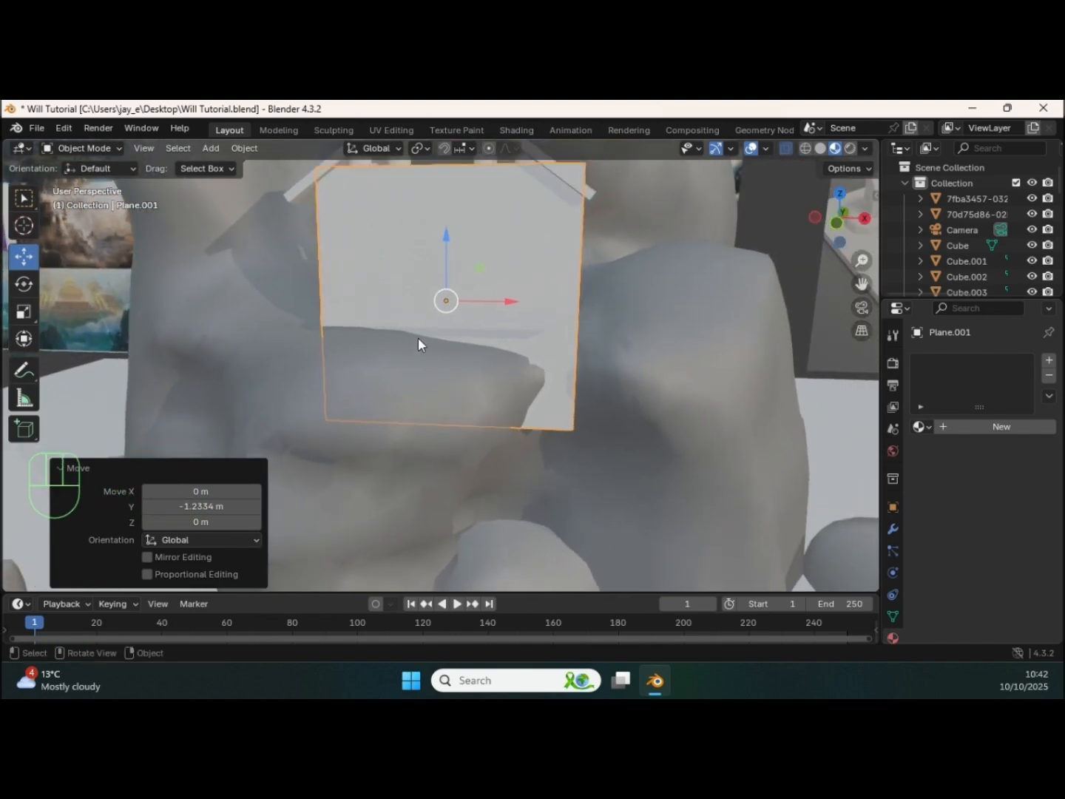
# Step: Scale the plane down uniformly and raise it about 0.63 m so it sits between the front columns
pyautogui.press('s')
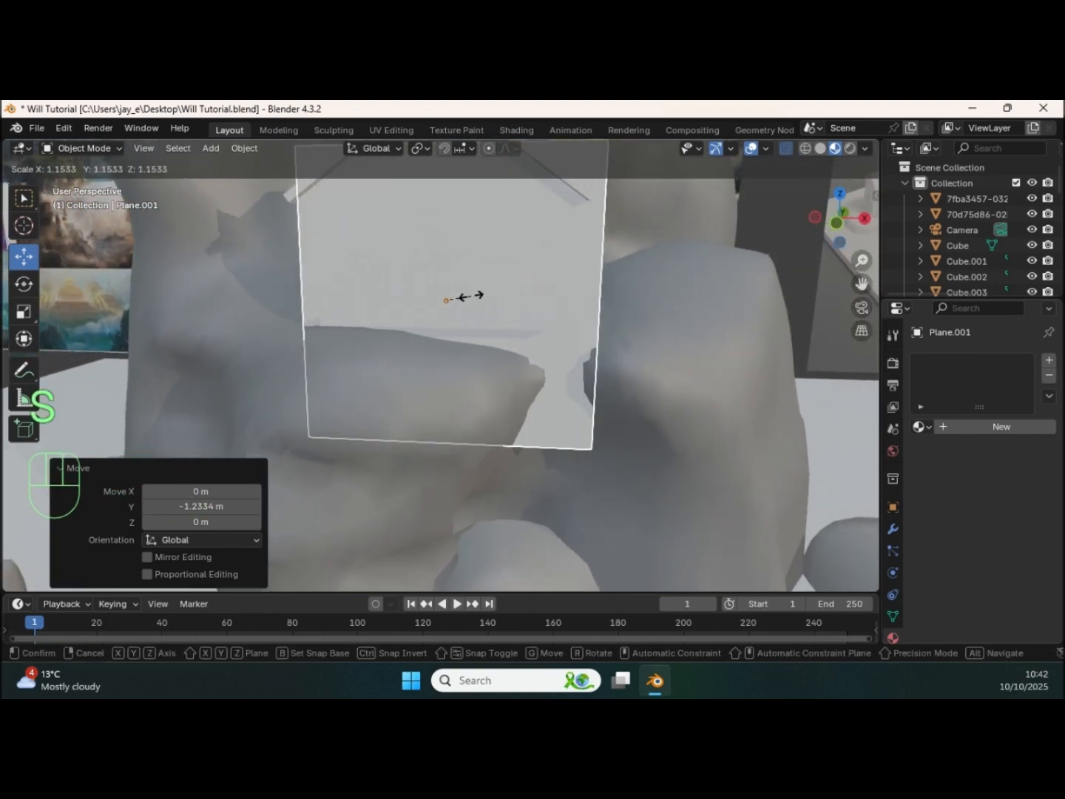
pyautogui.click(451, 306)
pyautogui.moveTo(446, 239); pyautogui.dragTo(448, 155)
pyautogui.keyDown('shift'); pyautogui.moveTo(468, 283); pyautogui.dragTo(447, 332, button='middle'); pyautogui.keyUp('shift')
pyautogui.keyDown('shift'); pyautogui.moveTo(447, 332); pyautogui.dragTo(509, 331, button='middle'); pyautogui.keyUp('shift')
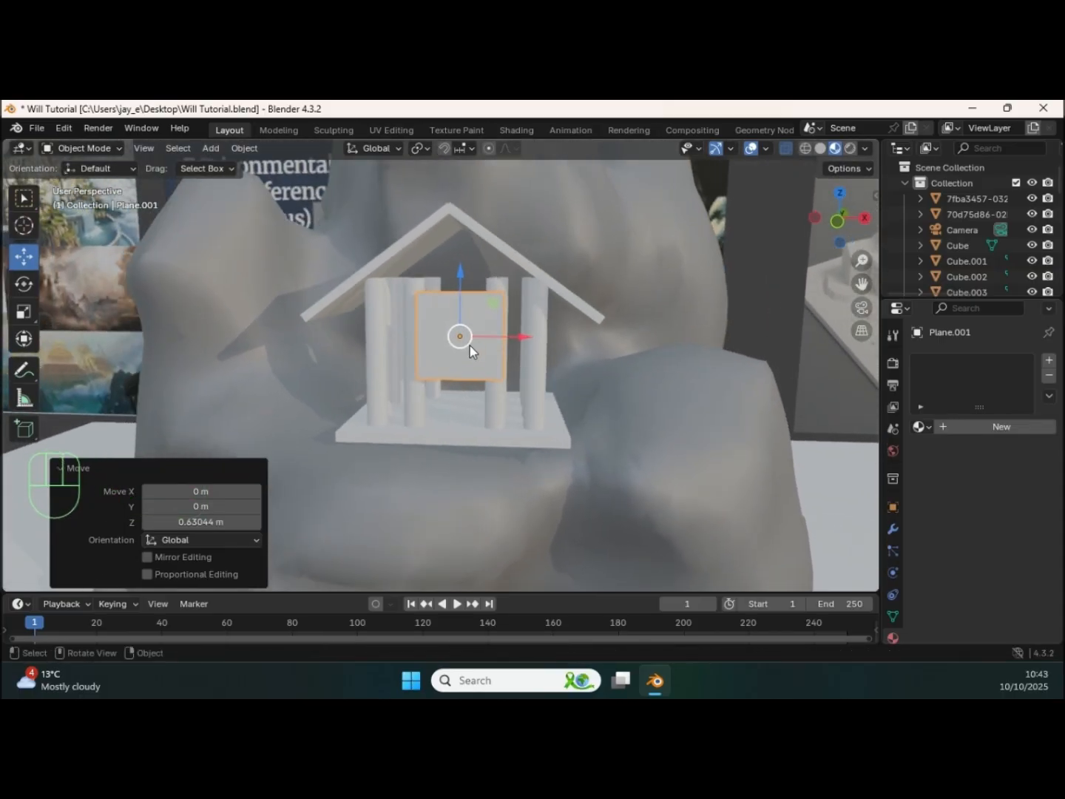
# Step: Add one vertical and one horizontal loop cut through the centre of the plane in Edit Mode
pyautogui.hotkey('ctrl', 'r')
pyautogui.hotkey('ctrl', 'r')
pyautogui.hotkey('ctrl', 'r')
pyautogui.hotkey('ctrl', 'r')
pyautogui.hotkey('ctrl', 'r')
pyautogui.hotkey('ctrl', 'r')
pyautogui.hotkey('ctrl', 'r')
pyautogui.hotkey('ctrl', 'r')
pyautogui.hotkey('ctrl', 'r')
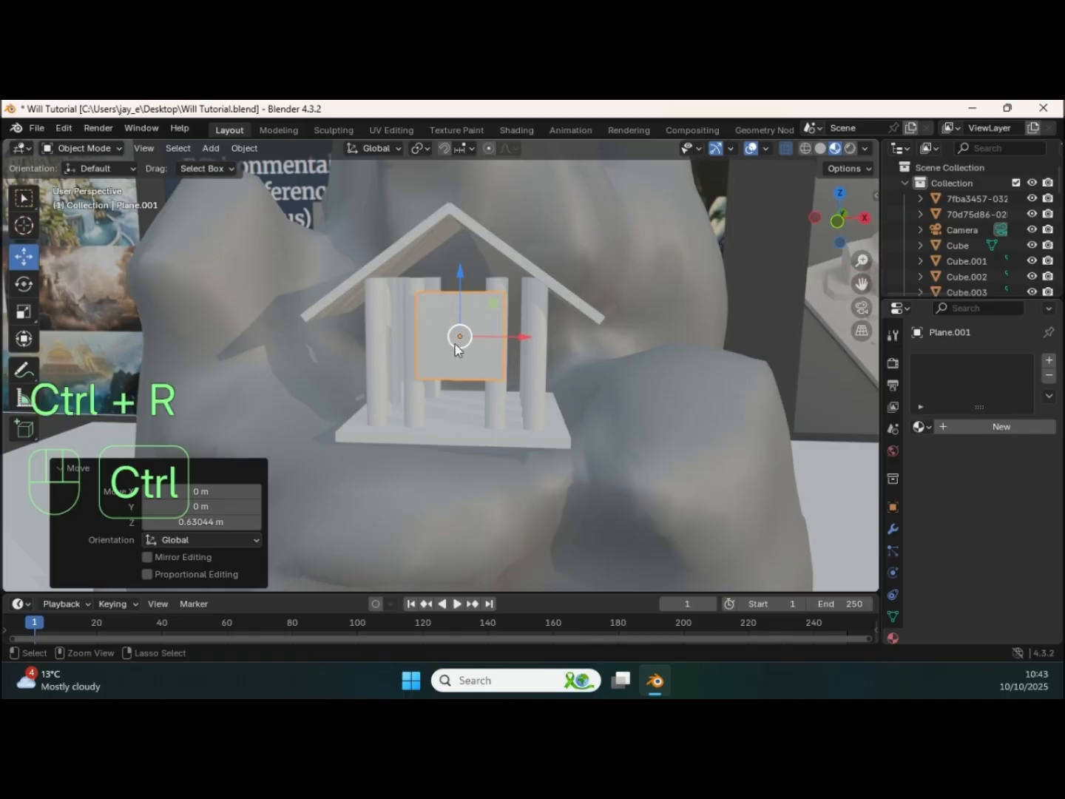
pyautogui.press('Tab')
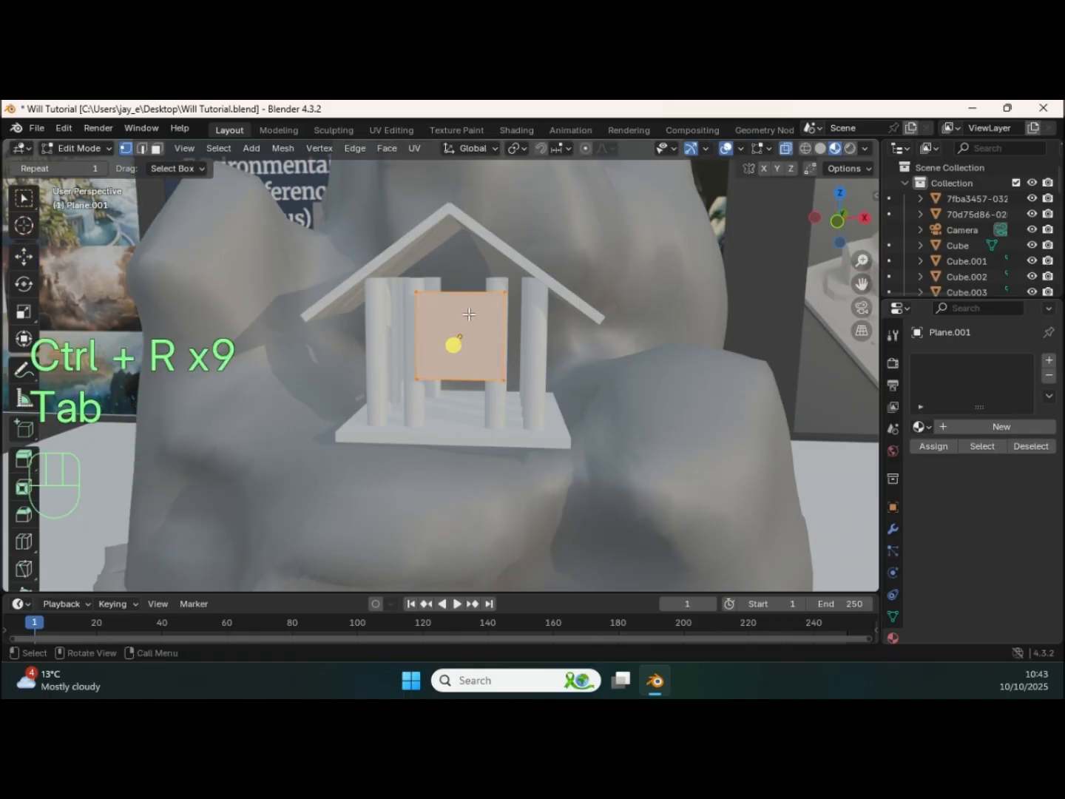
pyautogui.hotkey('ctrl', 'r')
pyautogui.hotkey('ctrl', 'r')
pyautogui.hotkey('ctrl', 'r')
pyautogui.hotkey('ctrl', 'r')
pyautogui.hotkey('ctrl', 'r')
pyautogui.hotkey('ctrl', 'r')
pyautogui.hotkey('ctrl', 'r')
pyautogui.hotkey('ctrl', 'r')
pyautogui.hotkey('ctrl', 'r')
pyautogui.hotkey('ctrl', 'r')
pyautogui.hotkey('ctrl', 'r')
pyautogui.hotkey('ctrl', 'r')
pyautogui.hotkey('ctrl', 'r')
pyautogui.hotkey('ctrl', 'r')
pyautogui.hotkey('ctrl', 'r')
pyautogui.hotkey('ctrl', 'r')
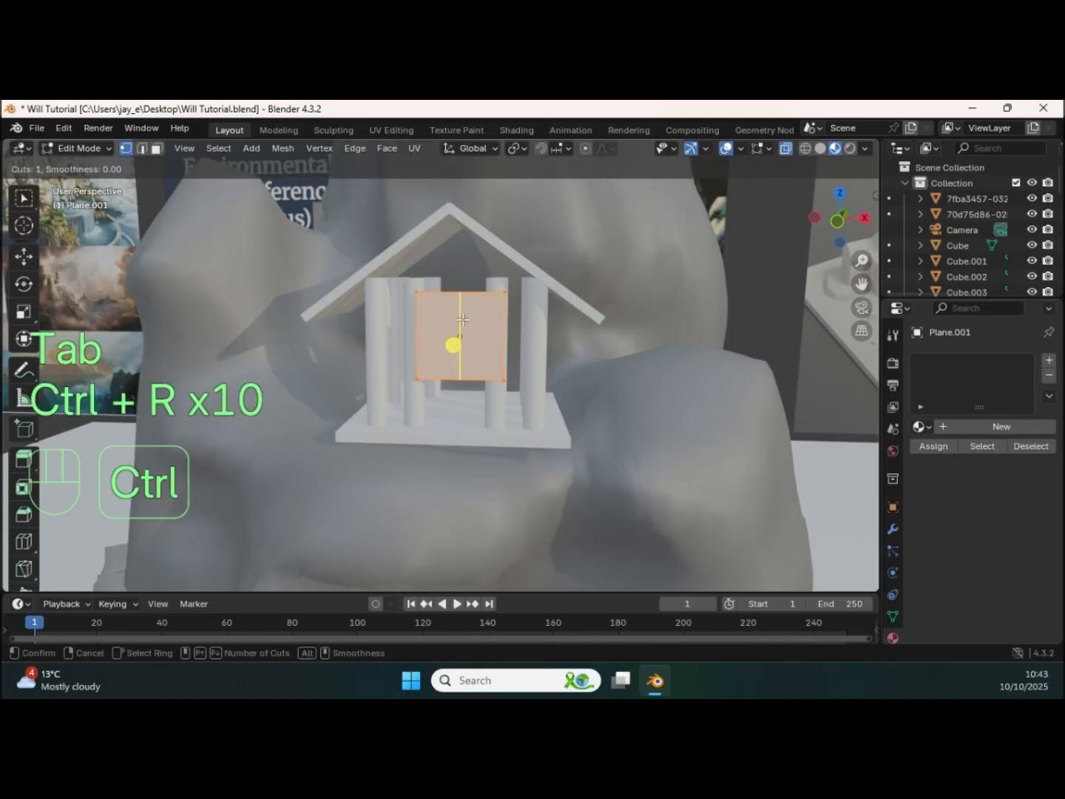
pyautogui.click(463, 318)
pyautogui.rightClick(463, 318)
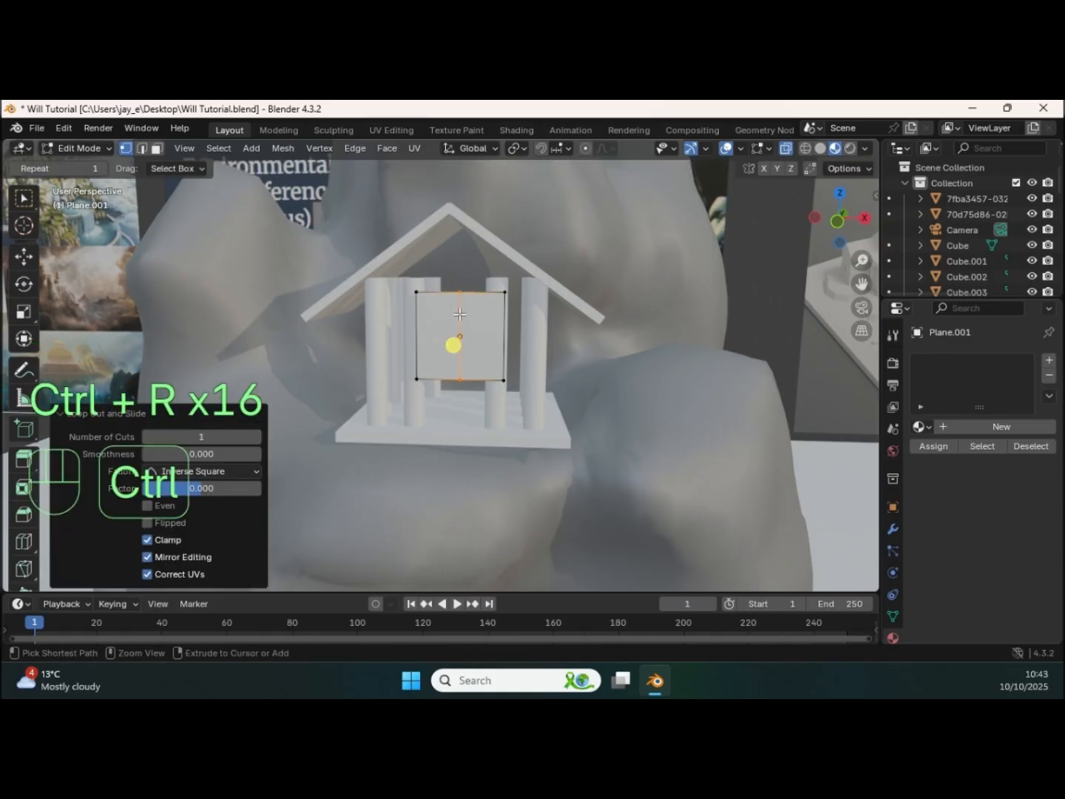
pyautogui.hotkey('ctrl', 'r')
pyautogui.hotkey('ctrl', 'r')
pyautogui.hotkey('ctrl', 'r')
pyautogui.hotkey('ctrl', 'r')
pyautogui.hotkey('ctrl', 'r')
pyautogui.click(463, 320)
pyautogui.rightClick(463, 318)
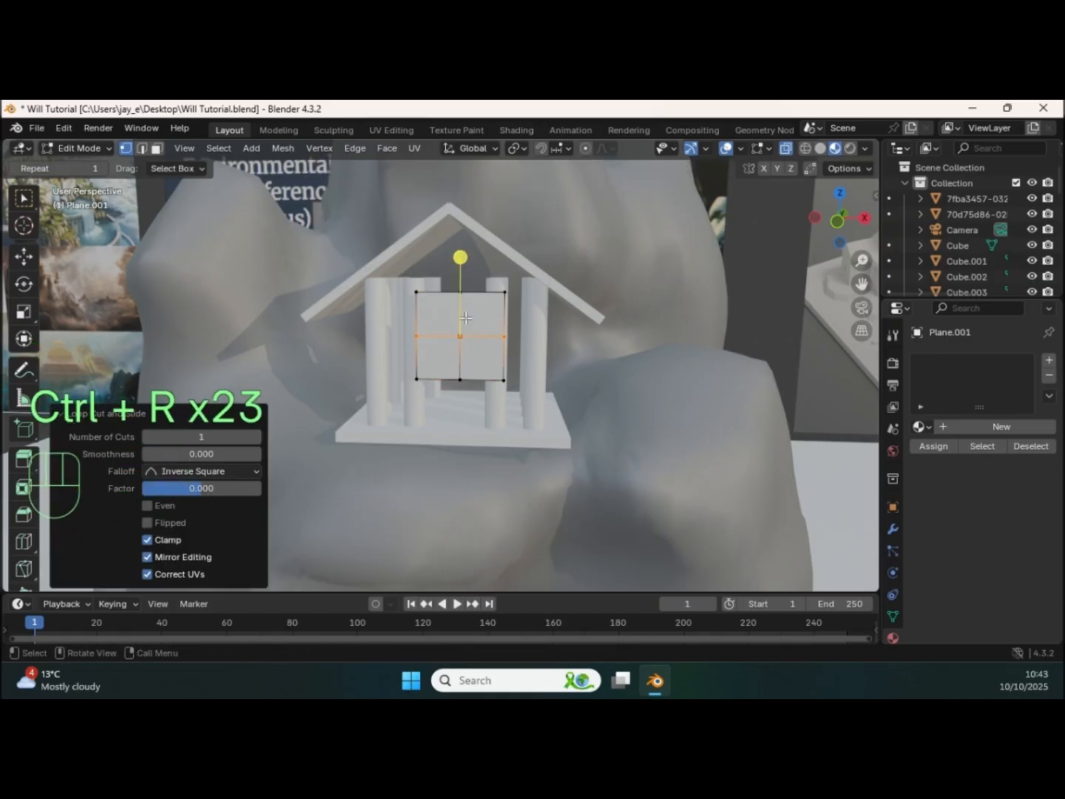
# Step: Select the plane's two top corner vertices and scale them to 0.133 to form a gable peak
pyautogui.moveTo(444, 330); pyautogui.dragTo(437, 324, button='middle')
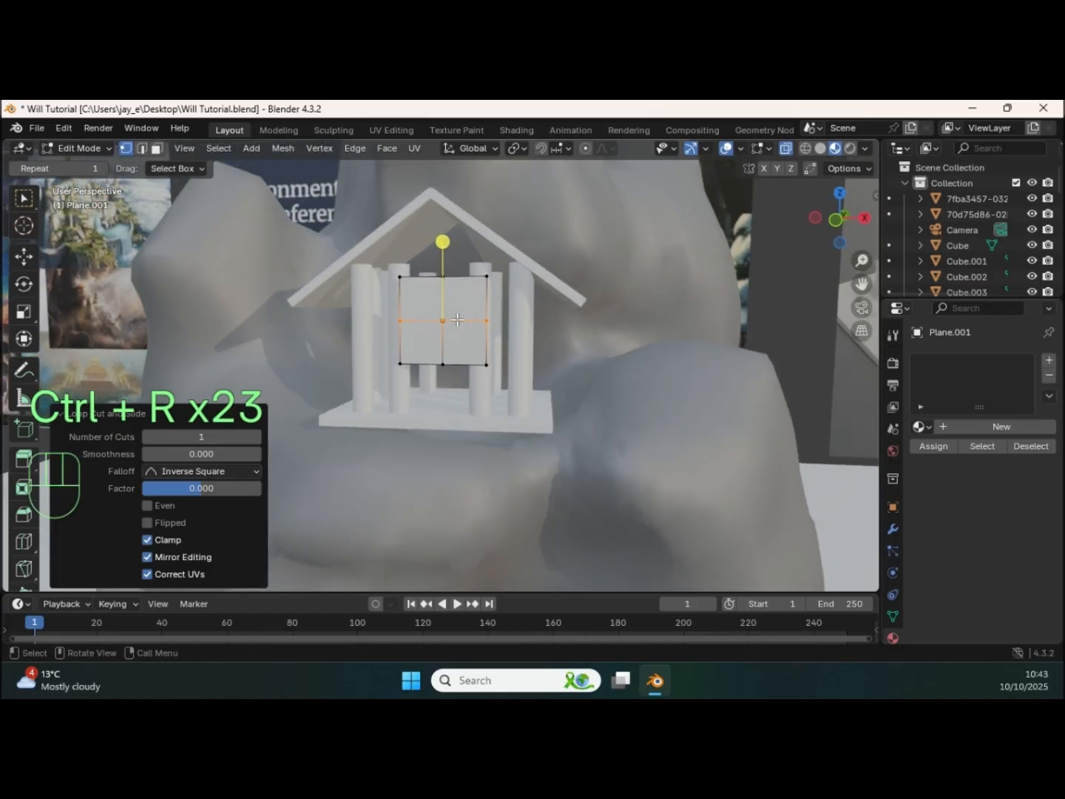
pyautogui.click(407, 280)
pyautogui.keyDown('shift'); pyautogui.click(428, 271); pyautogui.keyUp('shift')
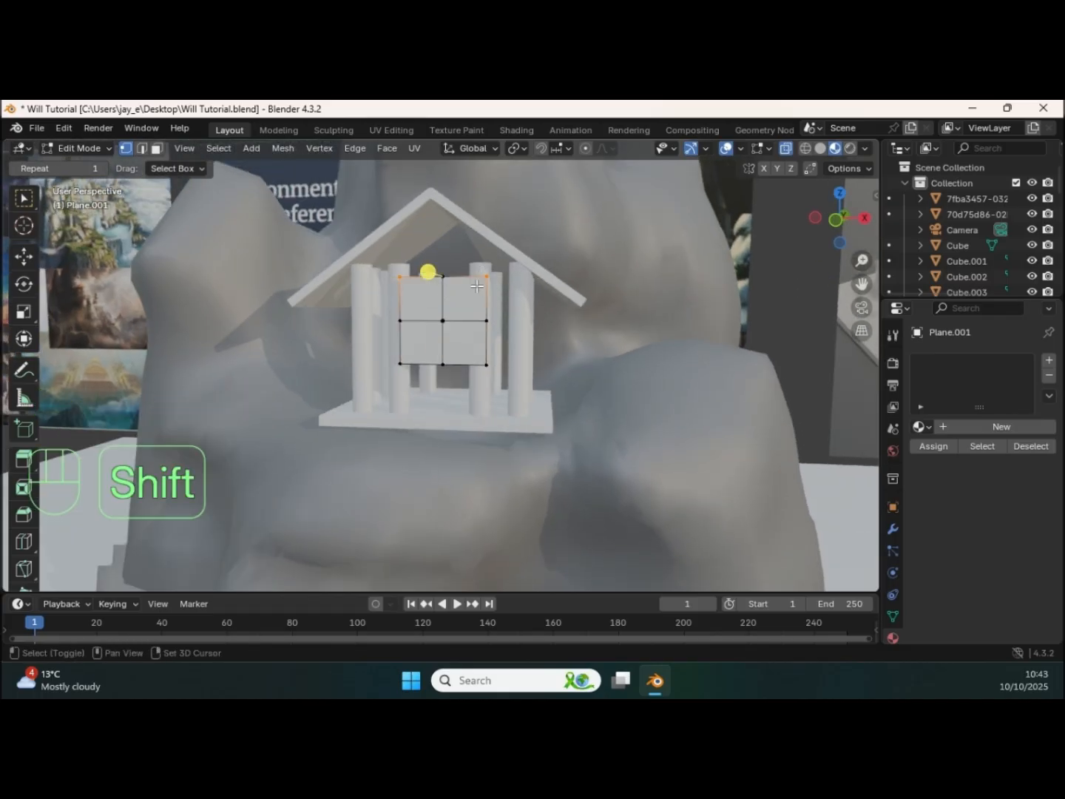
pyautogui.click(23, 257)
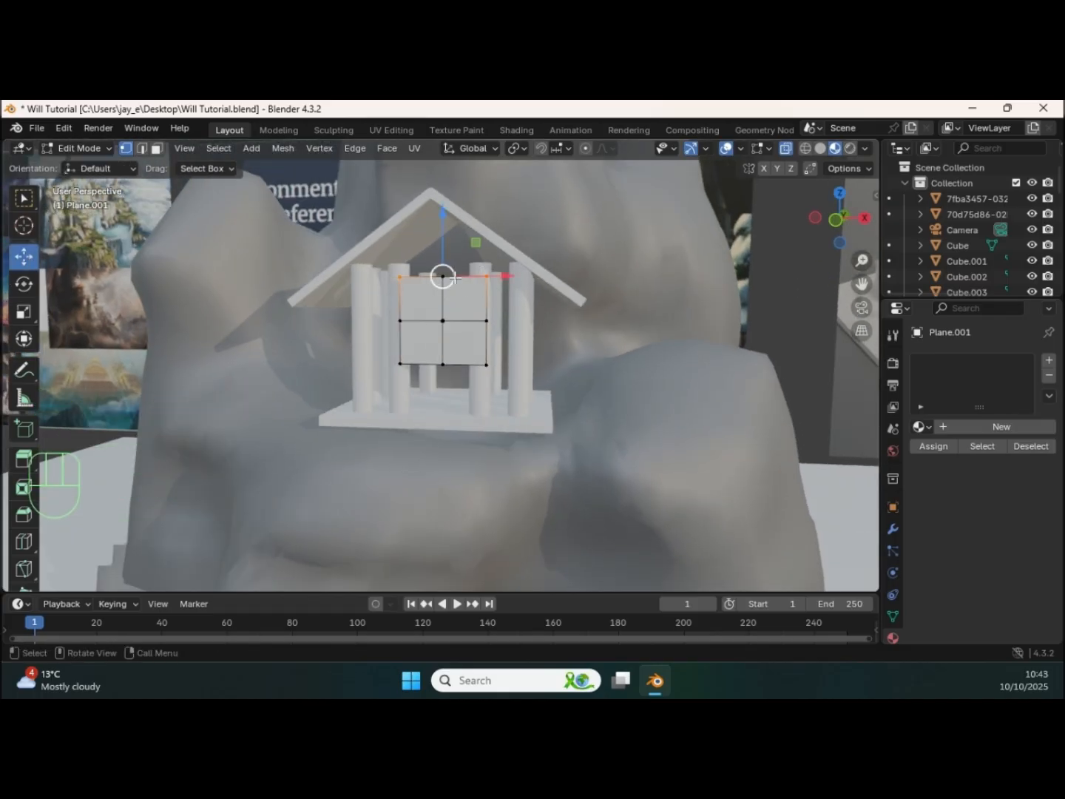
pyautogui.press('s')
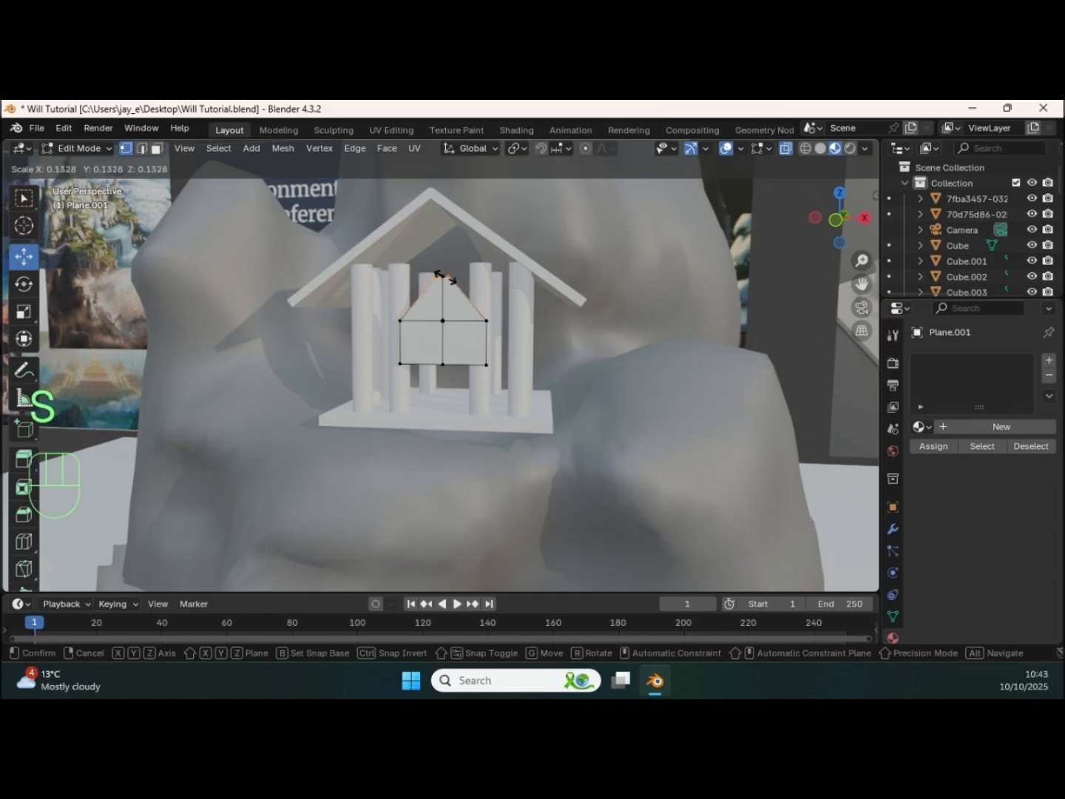
pyautogui.click(445, 278)
pyautogui.moveTo(435, 346); pyautogui.dragTo(459, 346, button='middle')
pyautogui.keyDown('ctrl'); pyautogui.moveTo(461, 346); pyautogui.dragTo(436, 327, button='middle'); pyautogui.keyUp('ctrl')
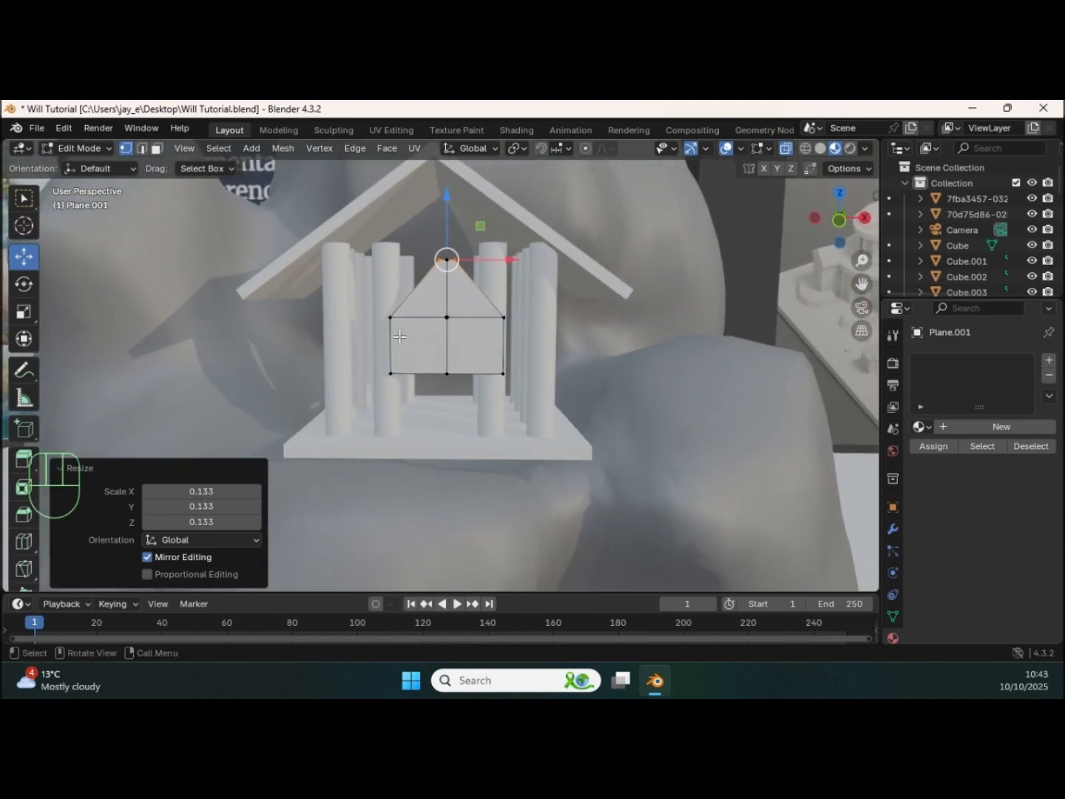
# Step: Delete the plane's two lower rectangular faces, keeping the triangular part
pyautogui.press('3')
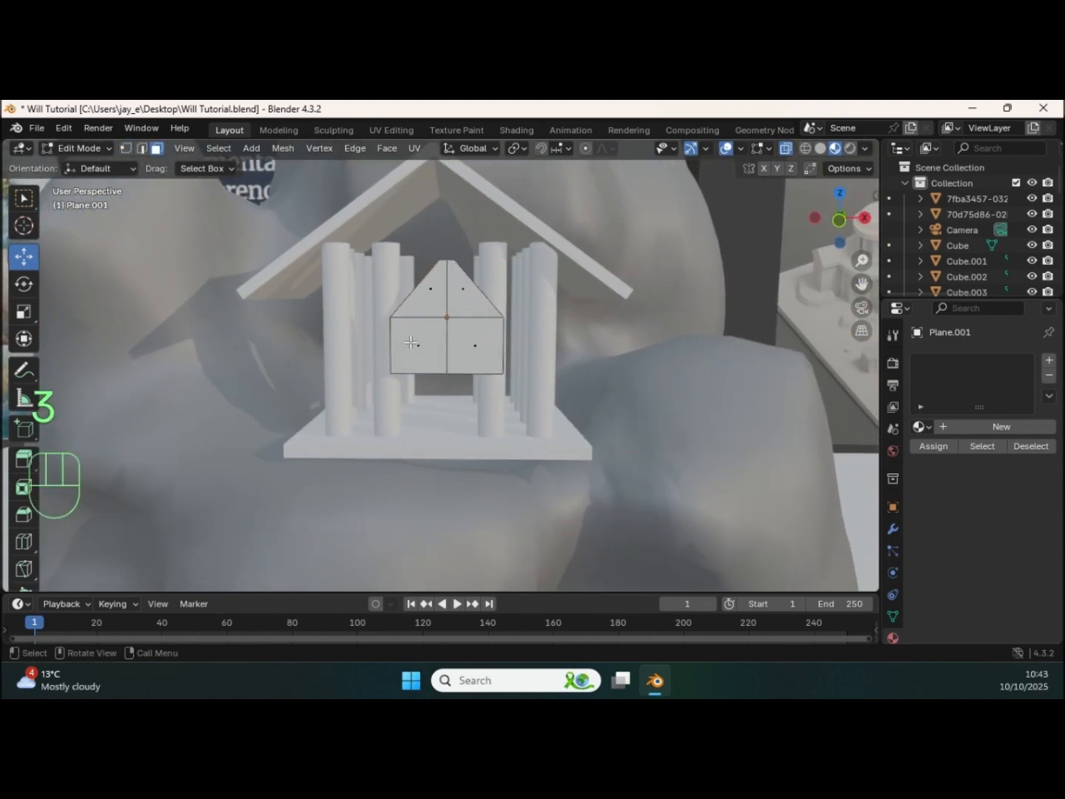
pyautogui.click(412, 344)
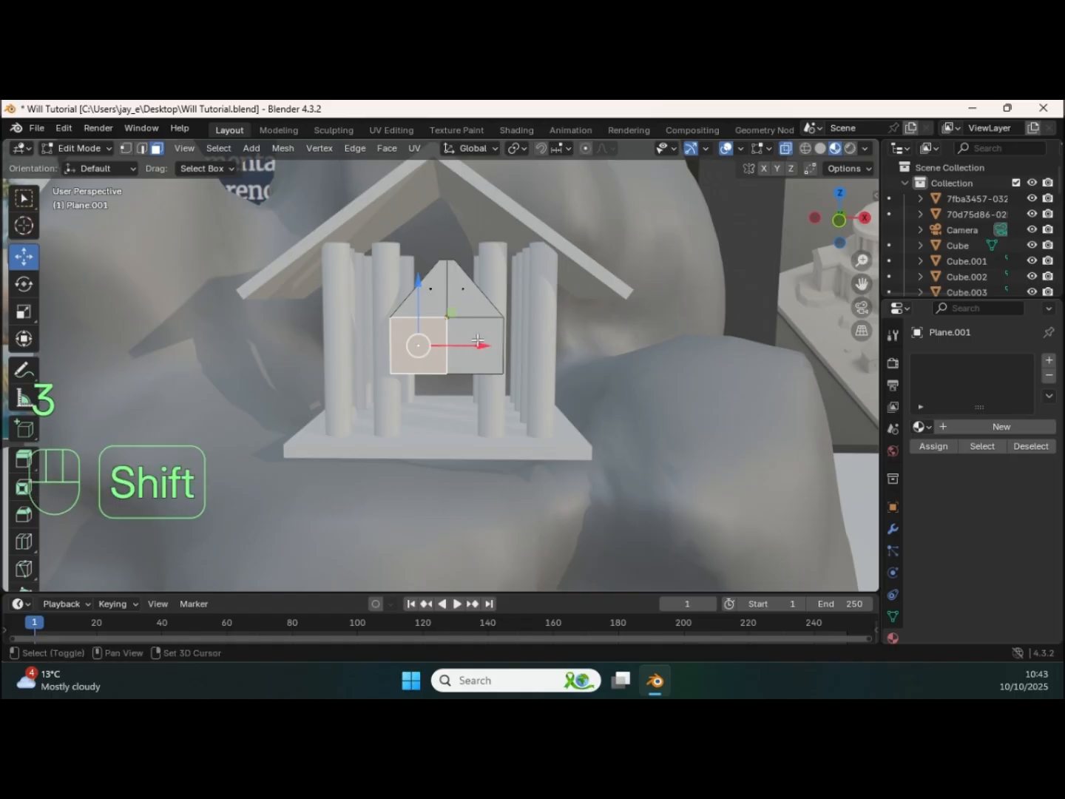
pyautogui.keyDown('shift'); pyautogui.click(491, 338); pyautogui.keyUp('shift')
pyautogui.press('Delete')
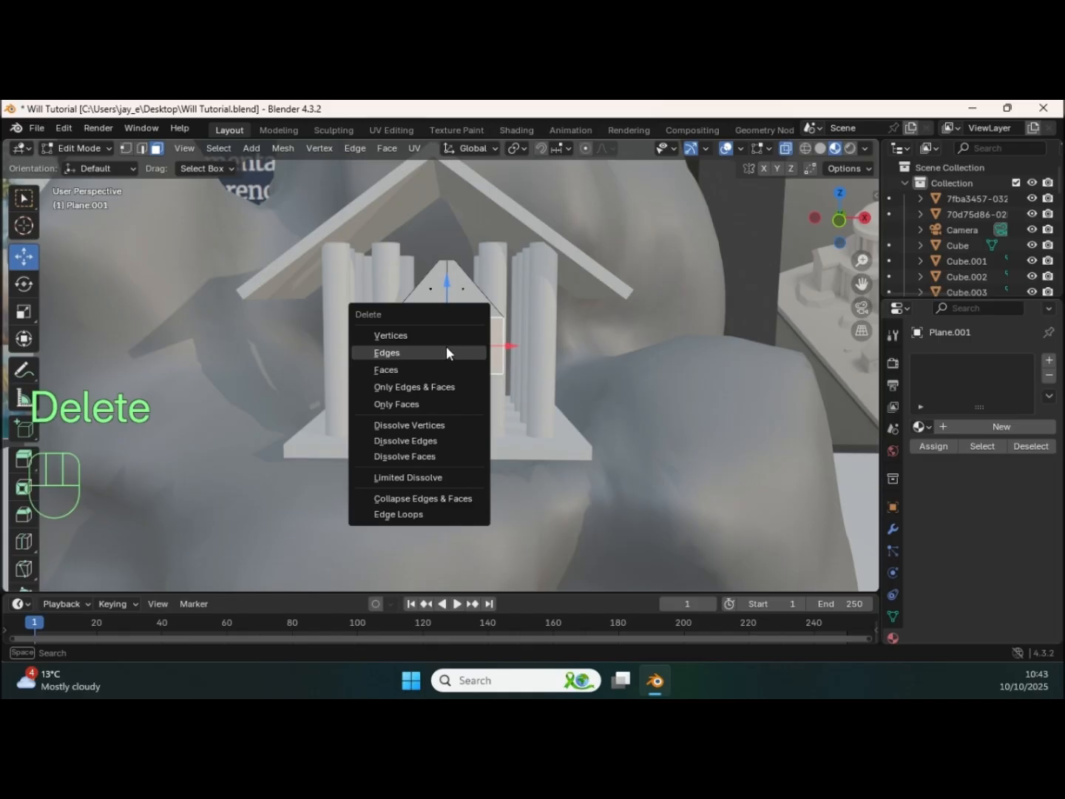
pyautogui.click(414, 366)
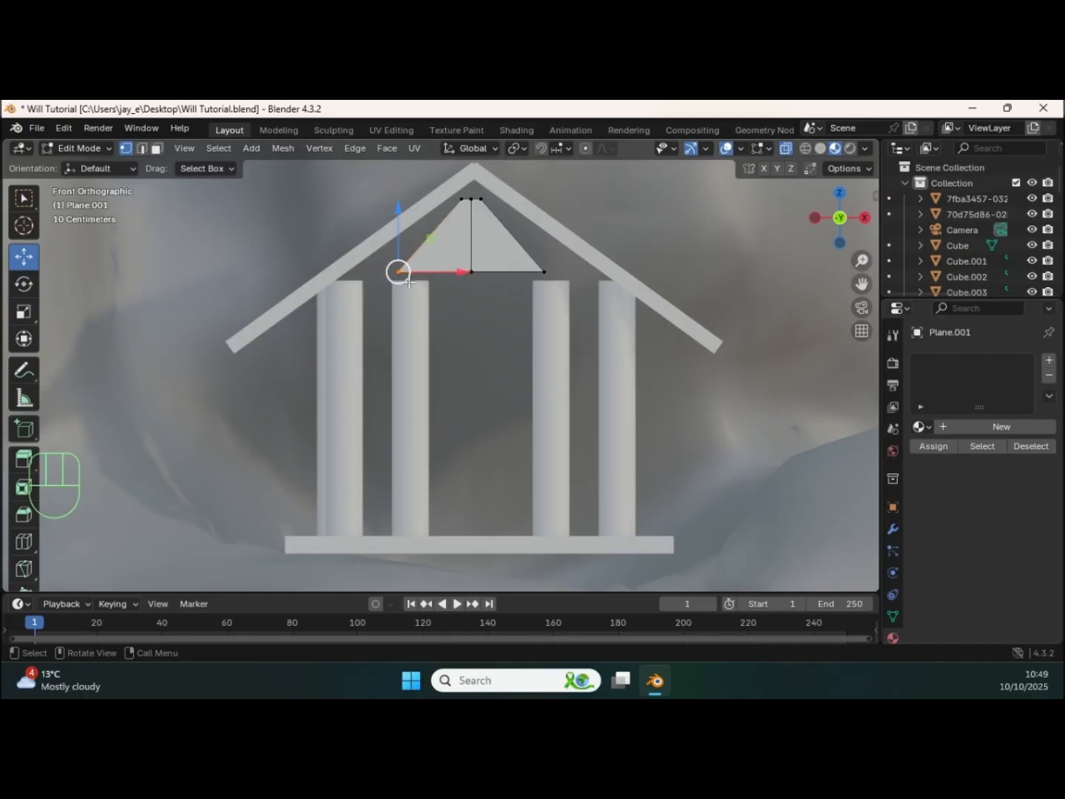
# Step: Fit the triangular plane into the front gable by moving it and its corners up under the roof
pyautogui.press('g')
pyautogui.click(331, 301)
pyautogui.click(545, 275)
pyautogui.press('g')
pyautogui.click(632, 294)
pyautogui.click(538, 244)
pyautogui.press('g')
pyautogui.click(553, 335)
pyautogui.moveTo(553, 334); pyautogui.dragTo(518, 370, button='middle')
# Step: Add a modifier to the triangular gable piece and adjust its setting
pyautogui.press('Tab')
pyautogui.click(893, 529)
pyautogui.click(988, 360)
pyautogui.moveTo(897, 366)
pyautogui.click(755, 554)
pyautogui.moveTo(988, 422); pyautogui.dragTo(1000, 422)
# Step: Join the selected temple pieces into one object and adjust its height on the rock
pyautogui.moveTo(563, 311); pyautogui.dragTo(645, 294, button='middle')
pyautogui.moveTo(644, 293); pyautogui.dragTo(645, 289)
pyautogui.scroll(-6, 638, 365)
pyautogui.keyDown('shift'); pyautogui.click(638, 365); pyautogui.keyUp('shift')
pyautogui.keyDown('shift'); pyautogui.moveTo(639, 366); pyautogui.dragTo(537, 389, button='middle'); pyautogui.keyUp('shift')
pyautogui.hotkey('ctrl', 'j')
pyautogui.moveTo(497, 250); pyautogui.dragTo(496, 272)
pyautogui.moveTo(497, 333); pyautogui.dragTo(525, 360, button='middle')
pyautogui.scroll(-5, 525, 359)
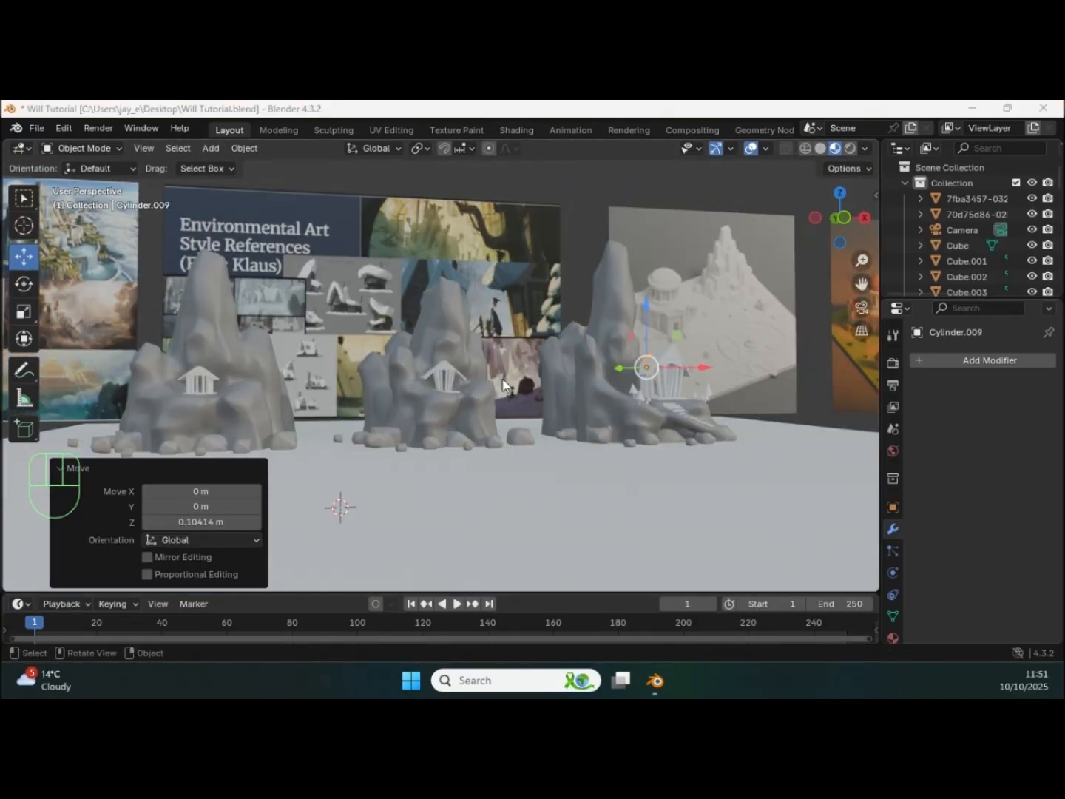
pyautogui.click(586, 527)
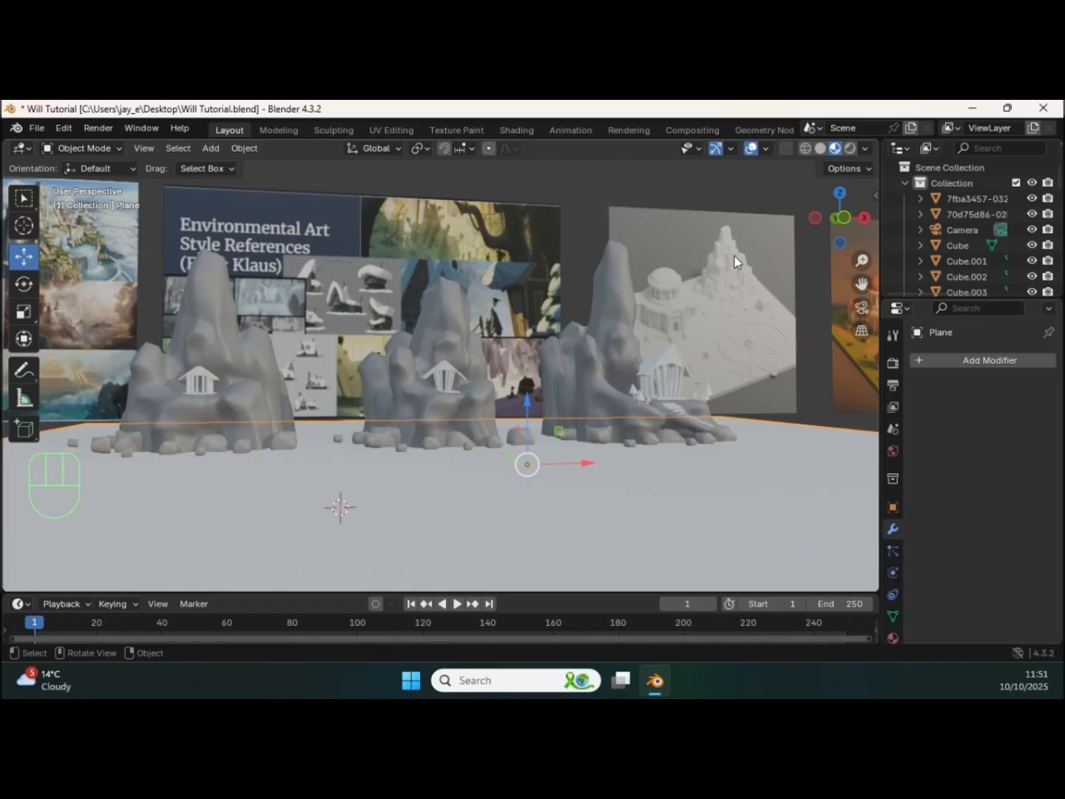
pyautogui.click(727, 198)
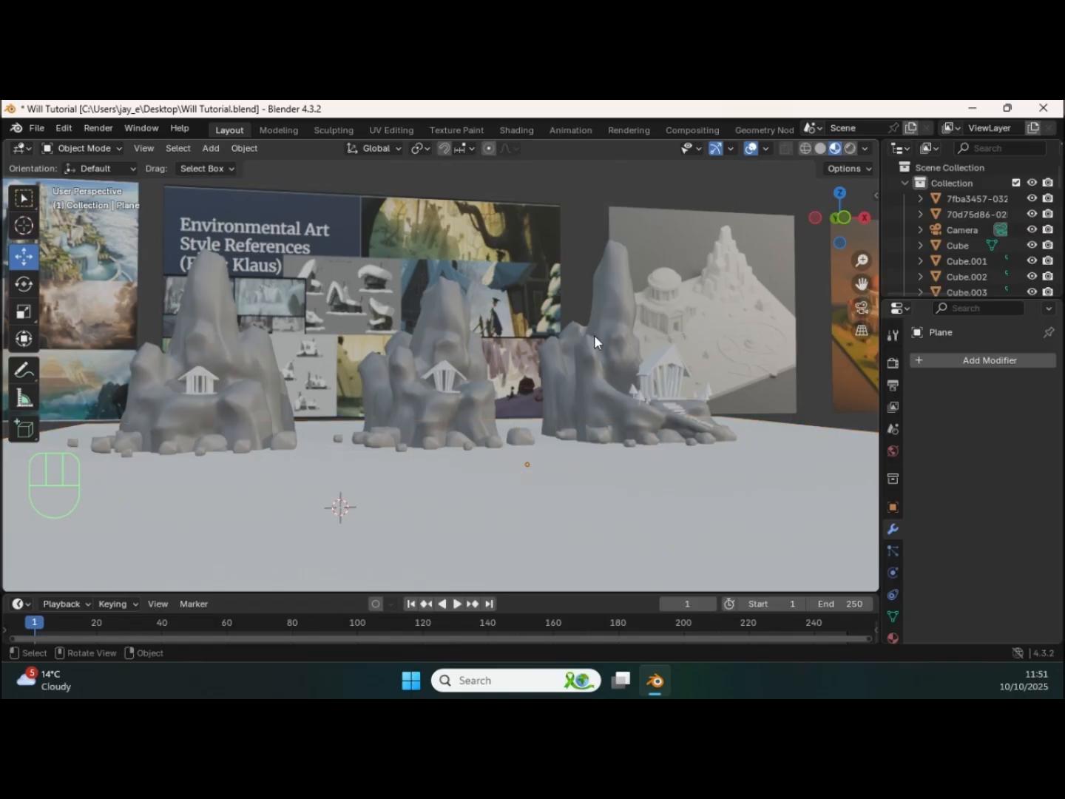
pyautogui.keyDown('shift'); pyautogui.moveTo(597, 337); pyautogui.dragTo(631, 329, button='middle'); pyautogui.keyUp('shift')
pyautogui.keyDown('shift'); pyautogui.moveTo(520, 335); pyautogui.dragTo(598, 330, button='middle'); pyautogui.keyUp('shift')
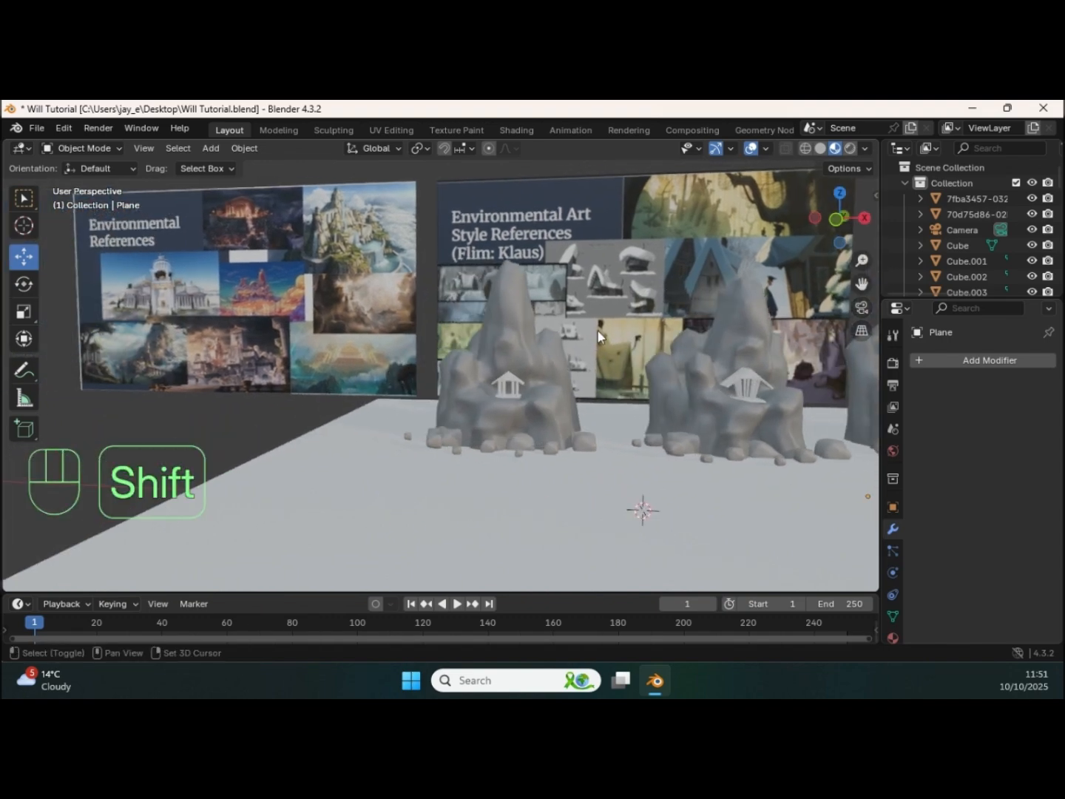
# Step: Duplicate the first rock formation with its temple and loose stones, offset the copy along X, and delete that copy
pyautogui.keyDown('ctrl'); pyautogui.moveTo(533, 379); pyautogui.dragTo(620, 307, button='middle'); pyautogui.keyUp('ctrl')
pyautogui.moveTo(563, 370); pyautogui.dragTo(255, 421, button='middle')
pyautogui.click(392, 353)
pyautogui.keyDown('shift'); pyautogui.click(369, 396); pyautogui.keyUp('shift')
pyautogui.keyDown('shift'); pyautogui.moveTo(230, 415); pyautogui.dragTo(489, 510); pyautogui.keyUp('shift')
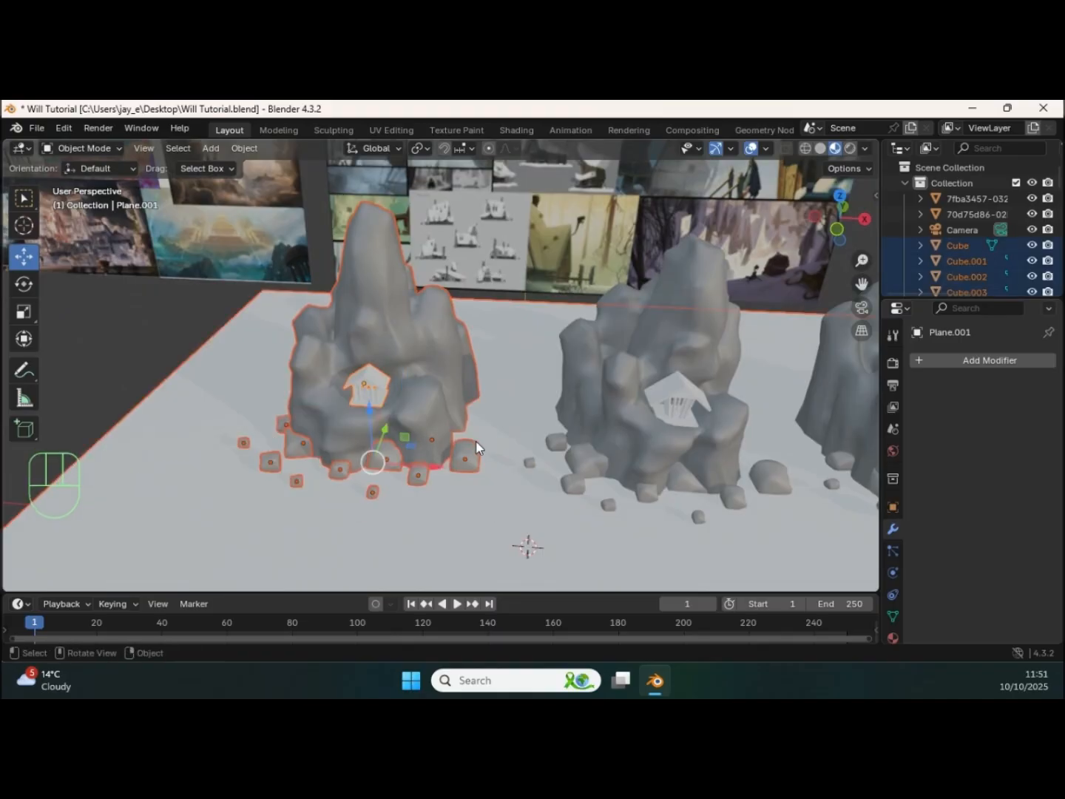
pyautogui.hotkey('shift', 'd')
pyautogui.rightClick(333, 421)
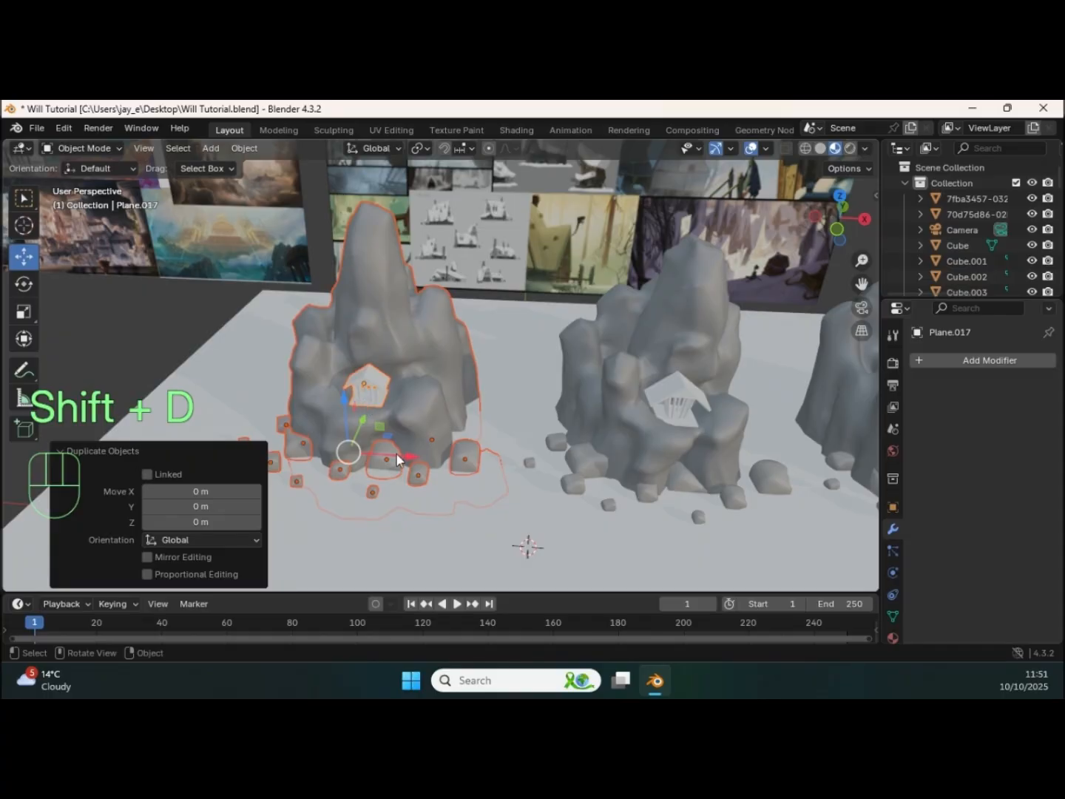
pyautogui.press('g')
pyautogui.press('x')
pyautogui.click(316, 427)
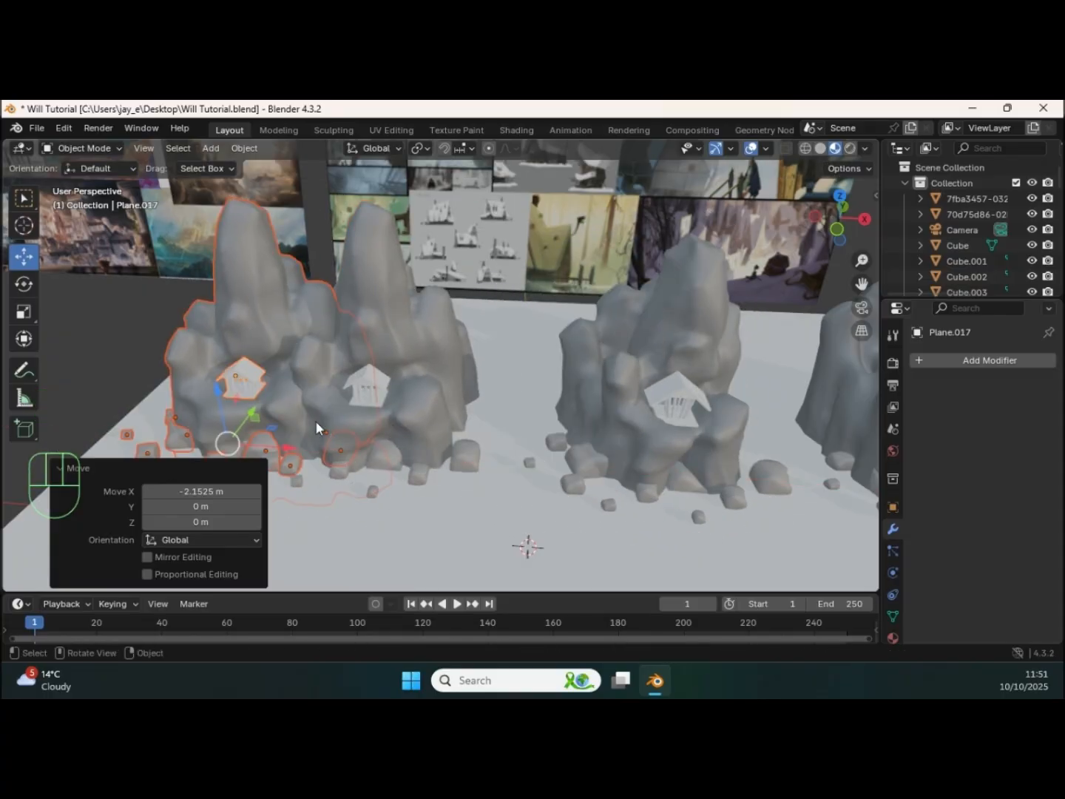
pyautogui.press('Delete')
# Step: Select the temple on the middle rock formation and open it in Sculpt Mode
pyautogui.keyDown('shift'); pyautogui.moveTo(595, 400); pyautogui.dragTo(513, 347, button='middle'); pyautogui.keyUp('shift')
pyautogui.moveTo(514, 346); pyautogui.dragTo(581, 344, button='middle')
pyautogui.click(536, 395)
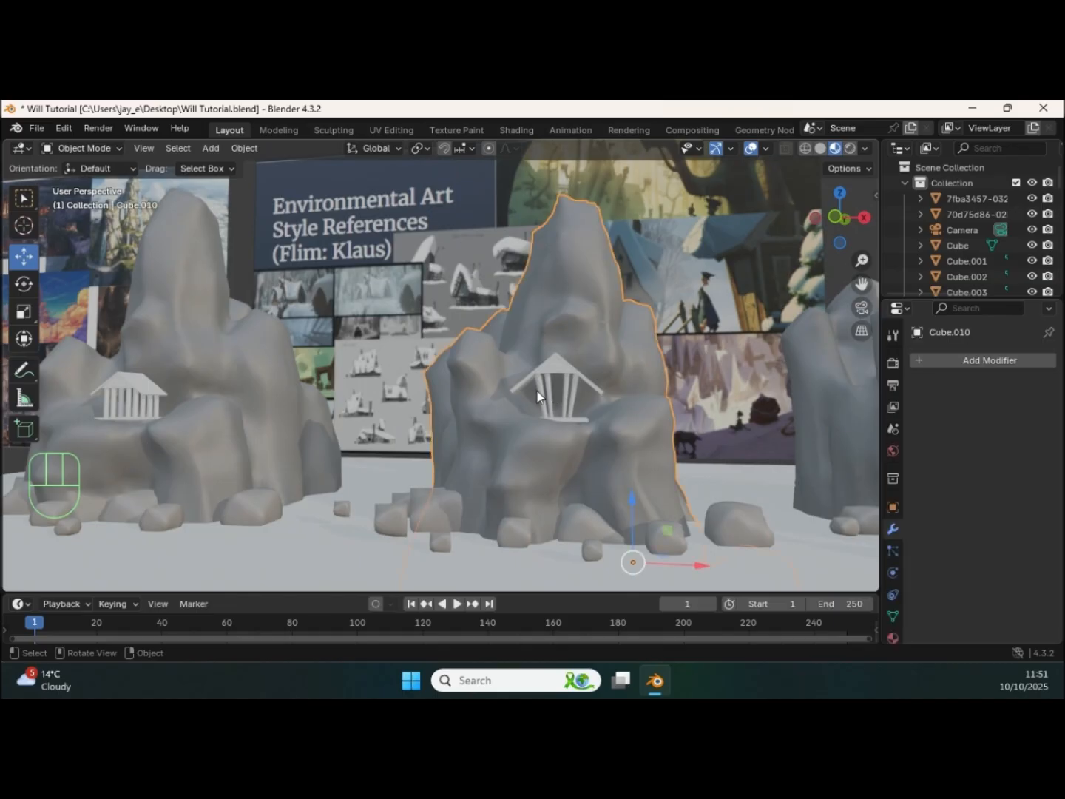
pyautogui.click(557, 372)
pyautogui.keyDown('ctrl'); pyautogui.moveTo(557, 372); pyautogui.dragTo(369, 367, button='middle'); pyautogui.keyUp('ctrl')
pyautogui.keyDown('shift'); pyautogui.moveTo(234, 404); pyautogui.dragTo(222, 406, button='middle'); pyautogui.keyUp('shift')
pyautogui.keyDown('shift'); pyautogui.moveTo(676, 397); pyautogui.dragTo(445, 358, button='middle'); pyautogui.keyUp('shift')
pyautogui.press('Tab')
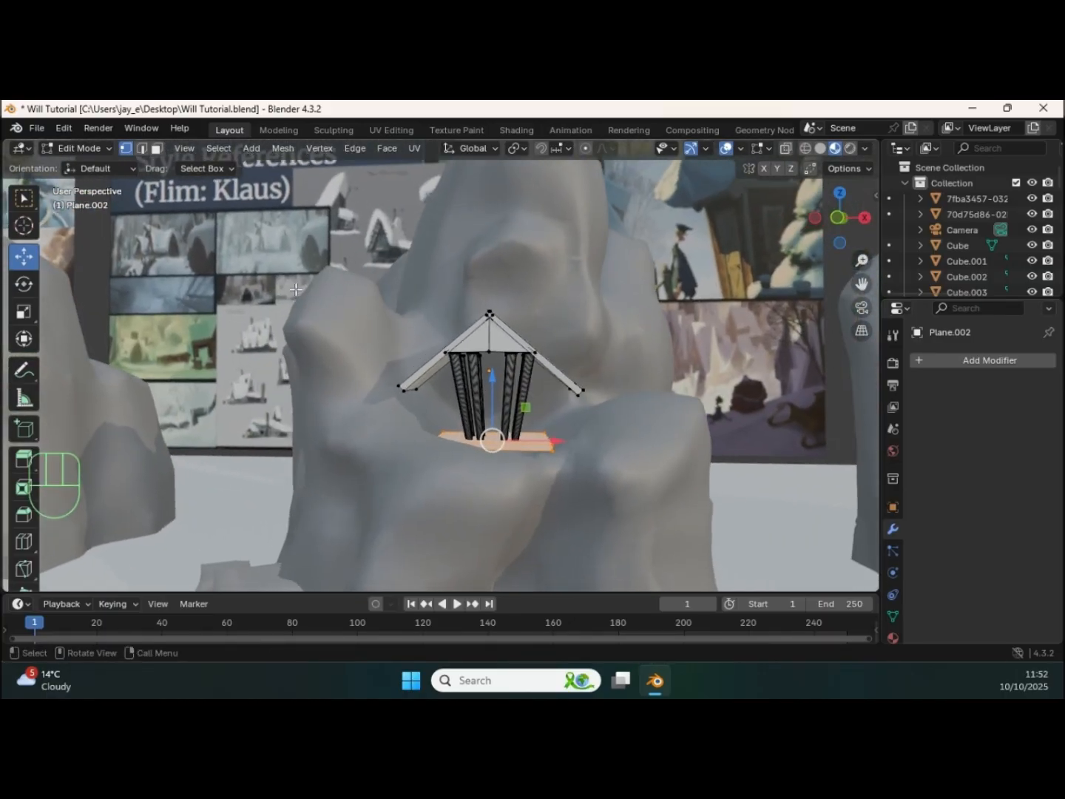
pyautogui.press('shift')
pyautogui.hotkey('ctrl', 'Tab')
pyautogui.click(263, 387)
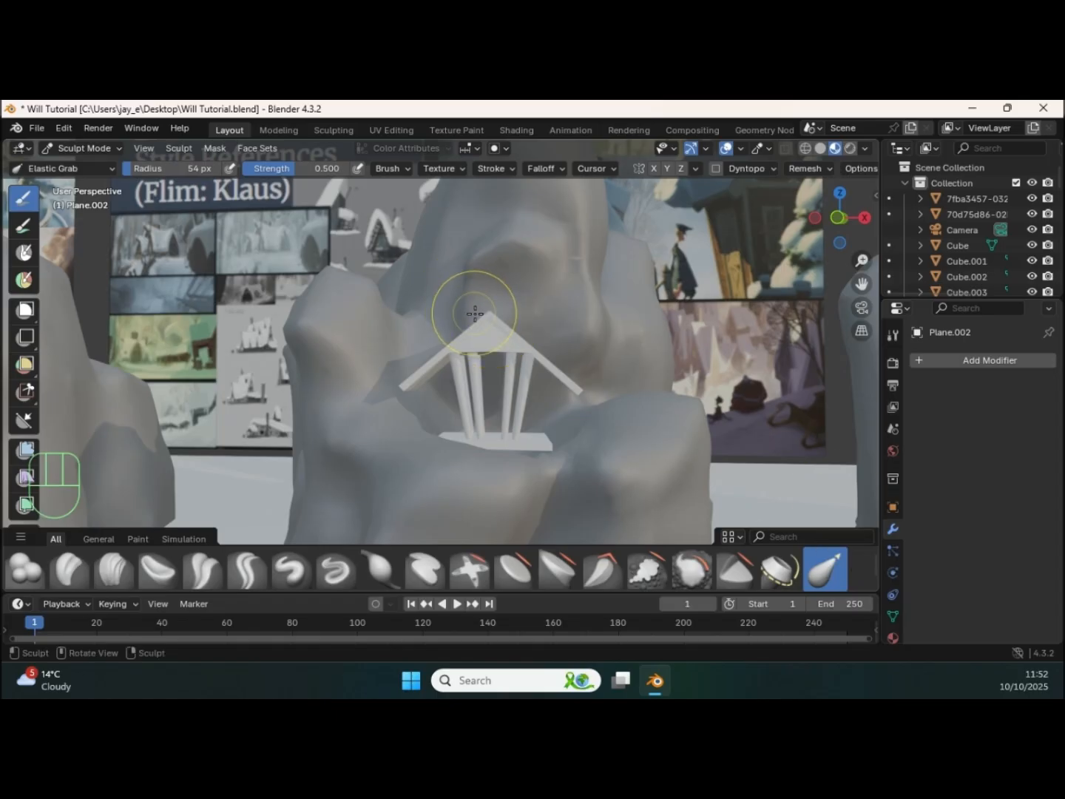
# Step: Pull the temple's roof peak, left eave, columns and base slightly out of shape with the Elastic Grab brush, then return to Object Mode
pyautogui.moveTo(487, 317); pyautogui.dragTo(487, 302)
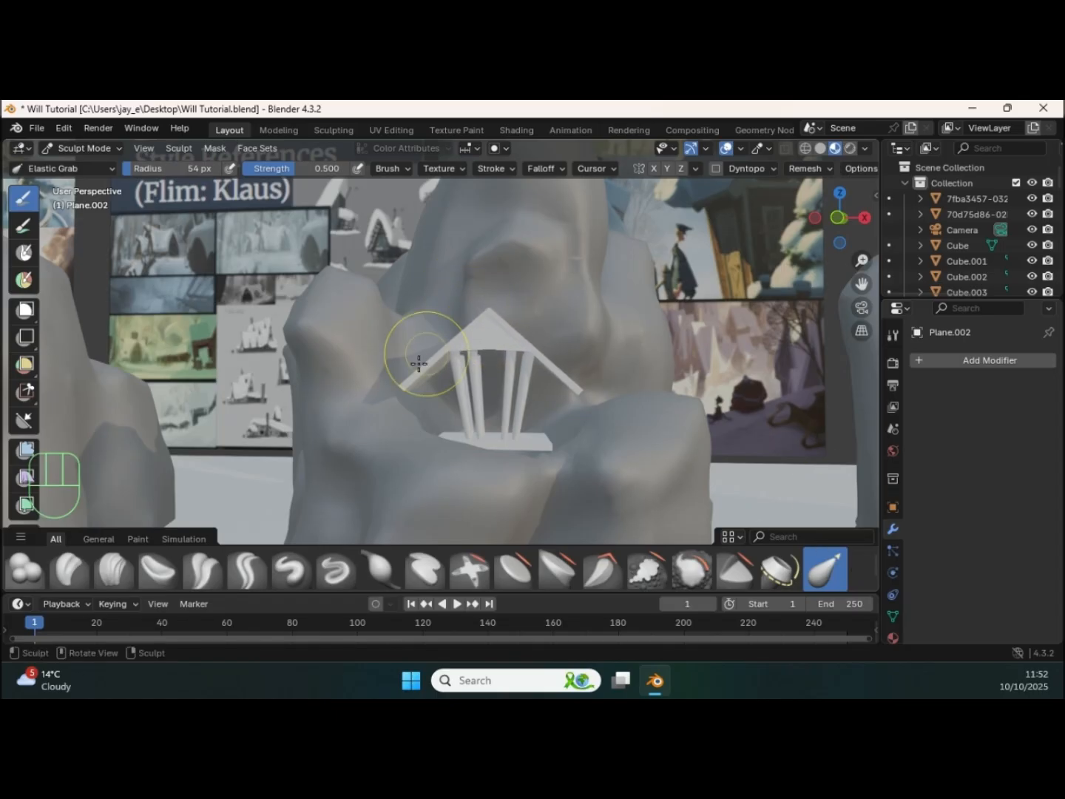
pyautogui.moveTo(465, 392); pyautogui.dragTo(476, 393)
pyautogui.moveTo(406, 385); pyautogui.dragTo(420, 377)
pyautogui.moveTo(490, 436); pyautogui.dragTo(485, 430)
pyautogui.moveTo(477, 429); pyautogui.dragTo(455, 423)
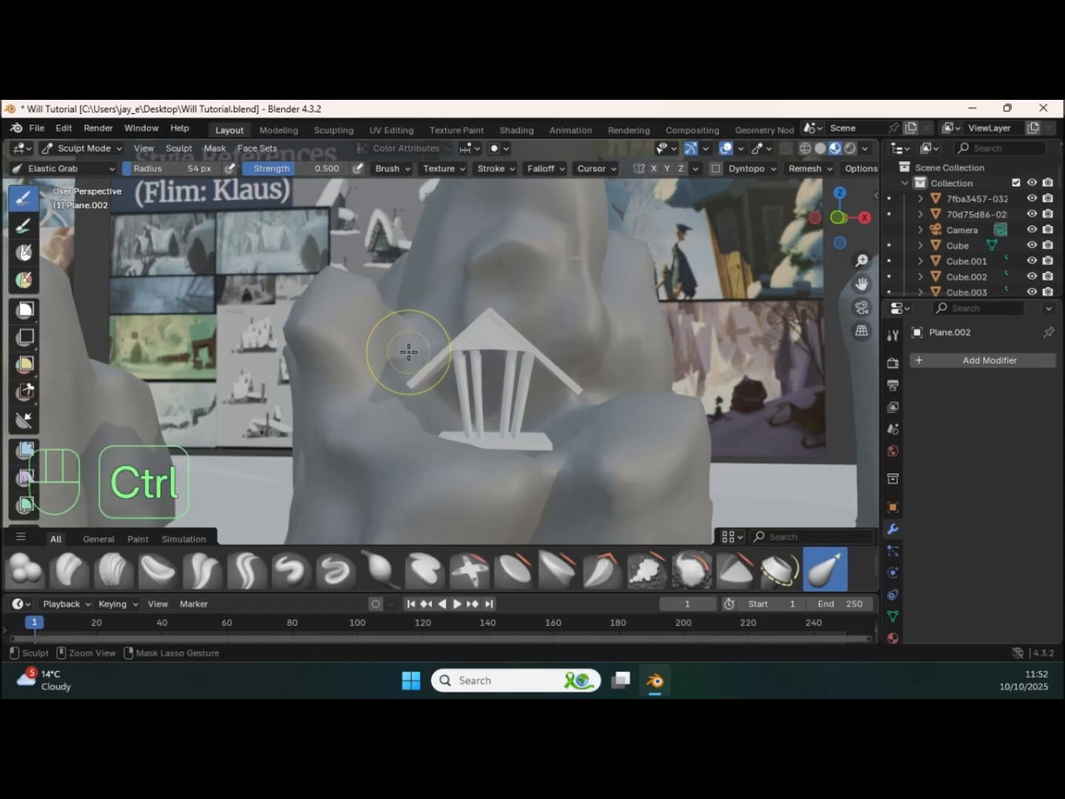
pyautogui.hotkey('ctrl', 'Tab')
pyautogui.click(266, 363)
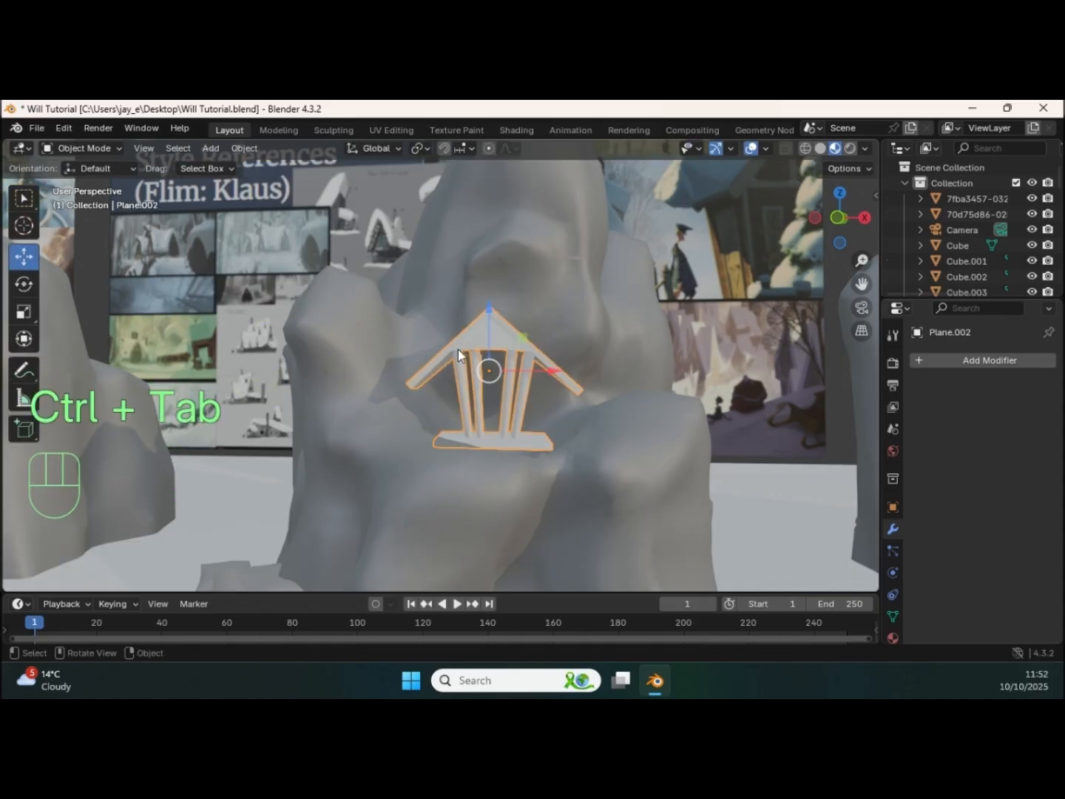
# Step: Try scaling the temple's columns and roof peak by 1.274 with proportional editing at a size of 0.198
pyautogui.press('Tab')
pyautogui.moveTo(469, 291); pyautogui.dragTo(509, 445)
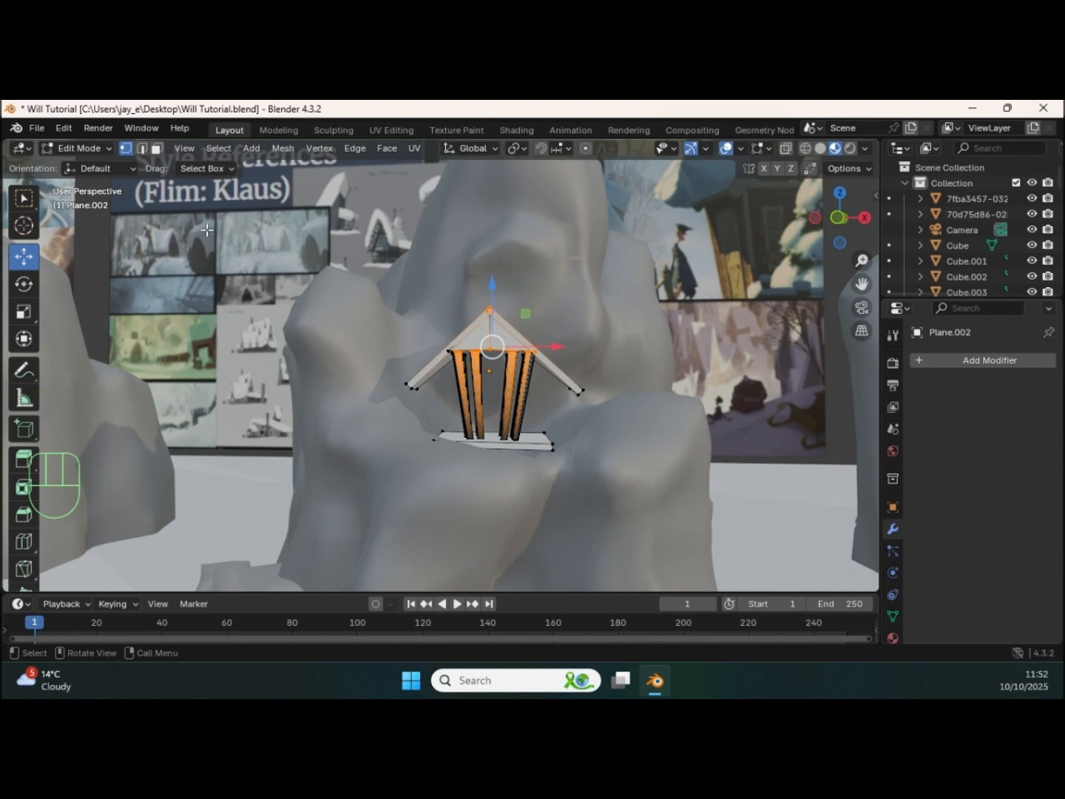
pyautogui.click(586, 150)
pyautogui.press('s')
pyautogui.scroll(4, 504, 360)
pyautogui.scroll(4, 503, 360)
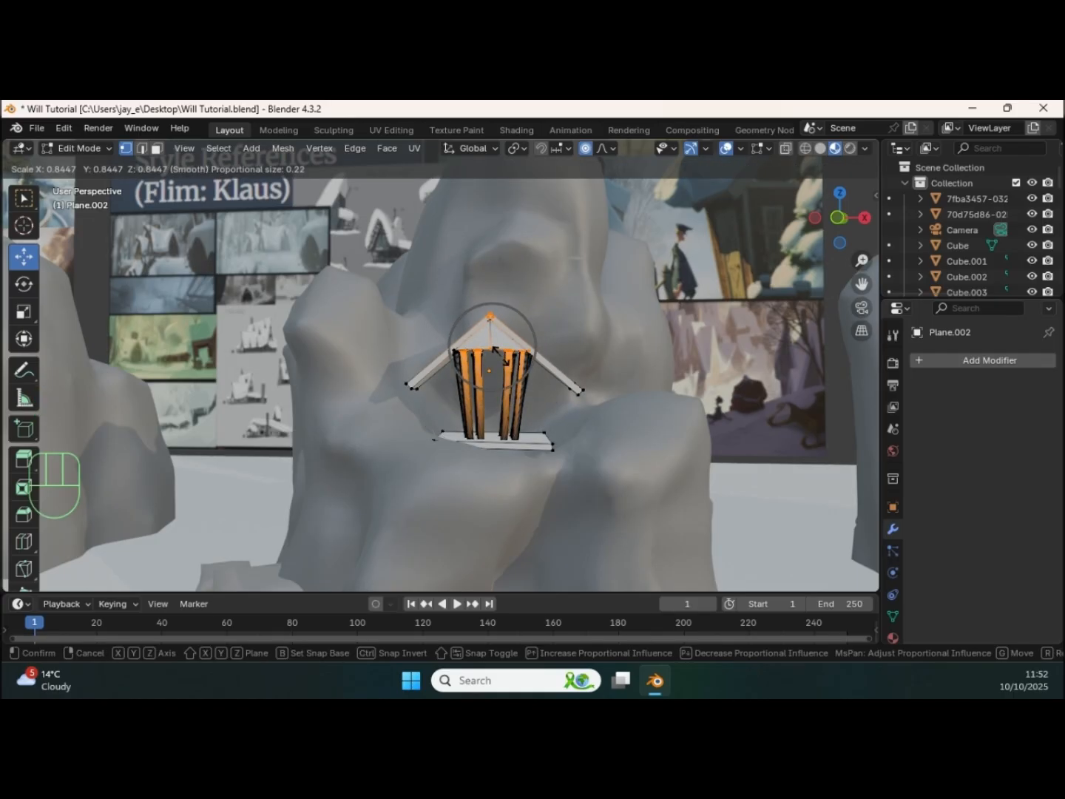
pyautogui.scroll(1, 500, 356)
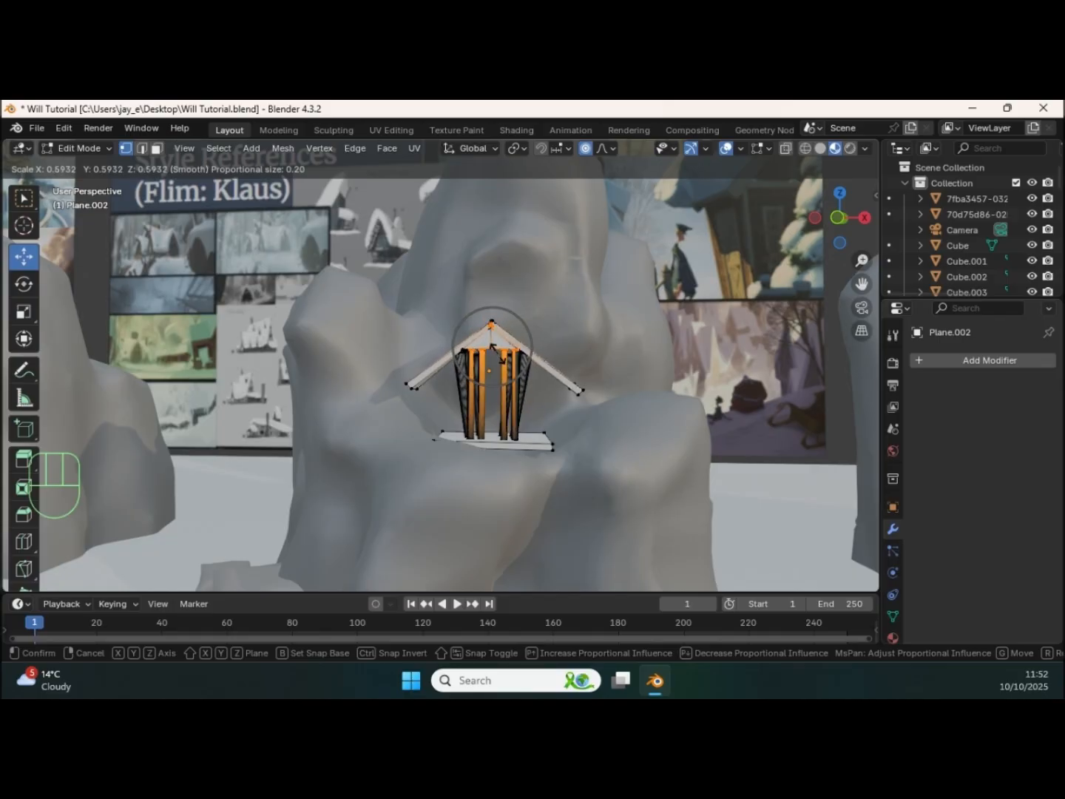
pyautogui.click(502, 362)
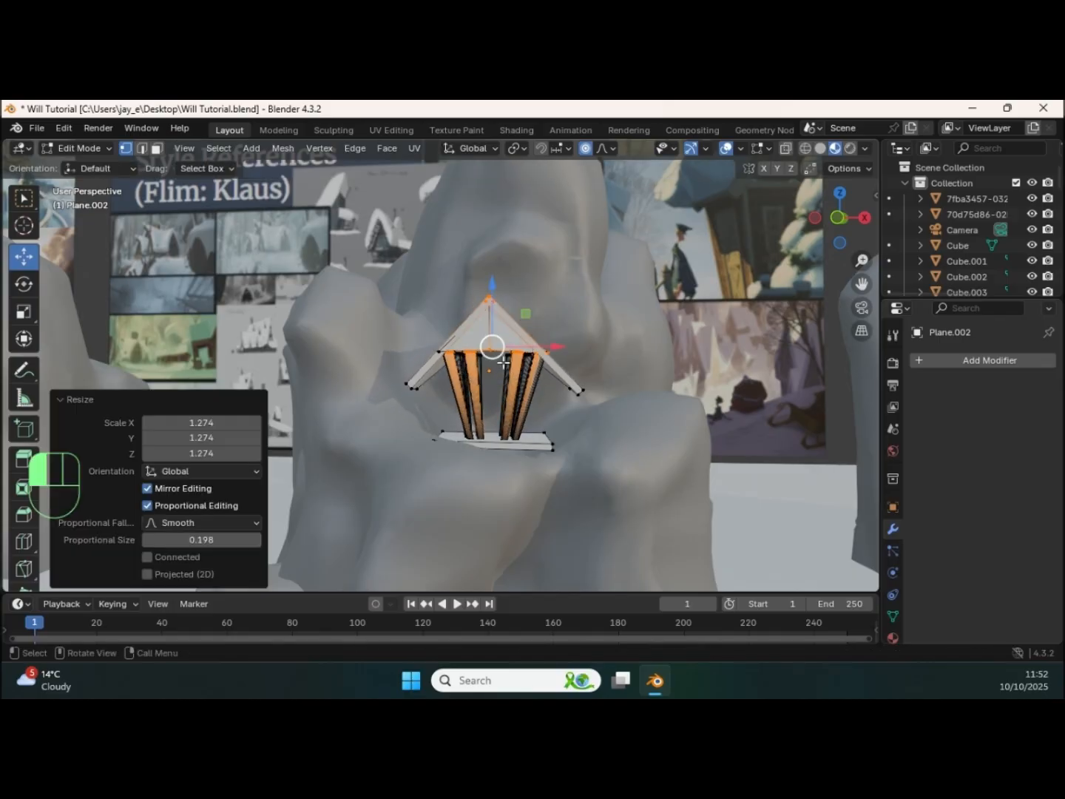
# Step: Try moving the temple roof's left eave outward with proportional editing, and undo the mesh edits back to Object Mode
pyautogui.click(412, 384)
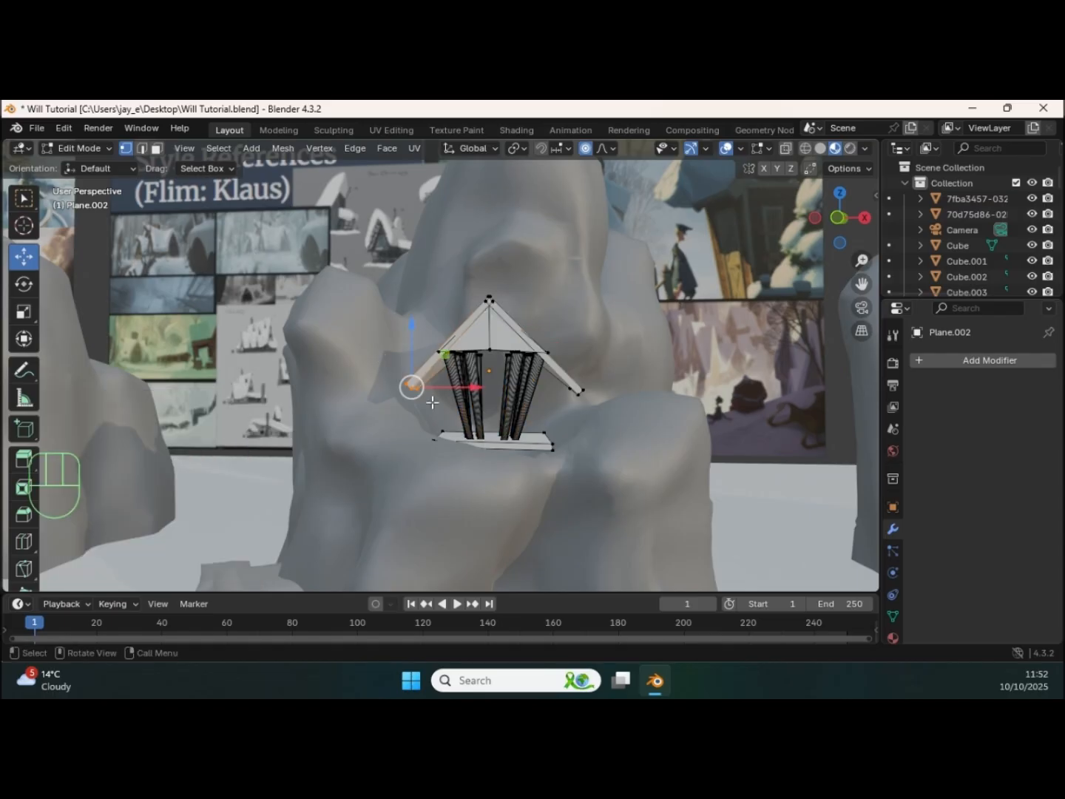
pyautogui.press('g')
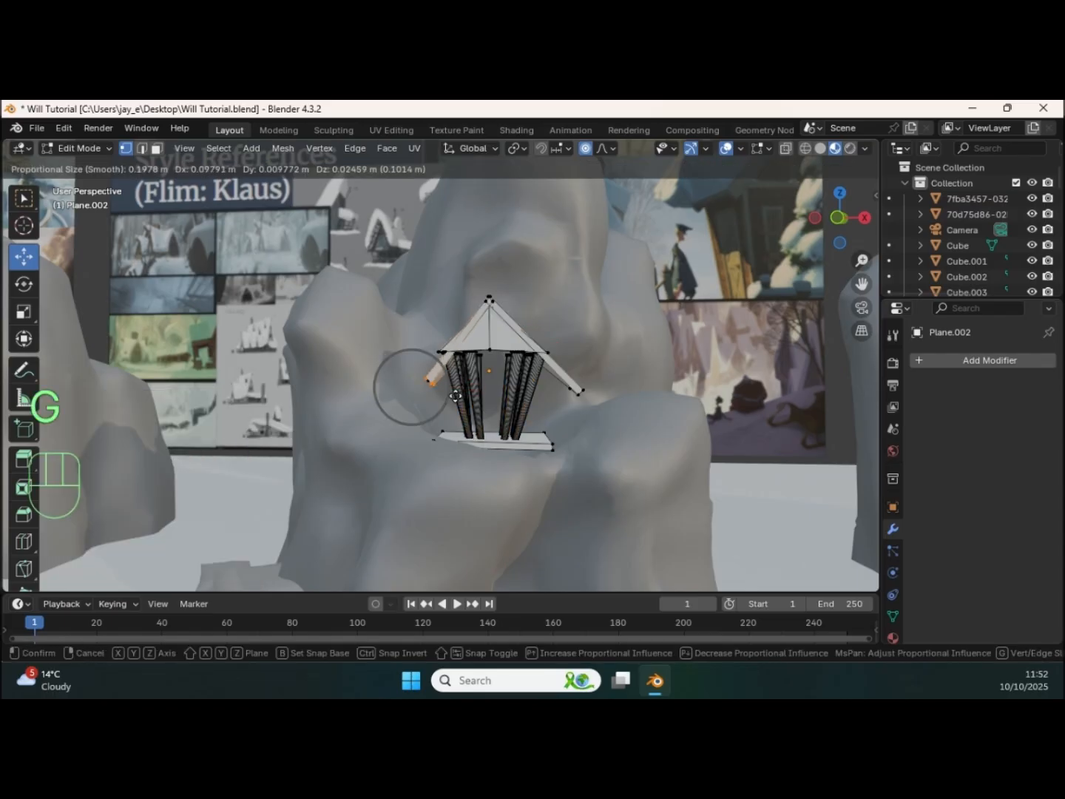
pyautogui.click(412, 409)
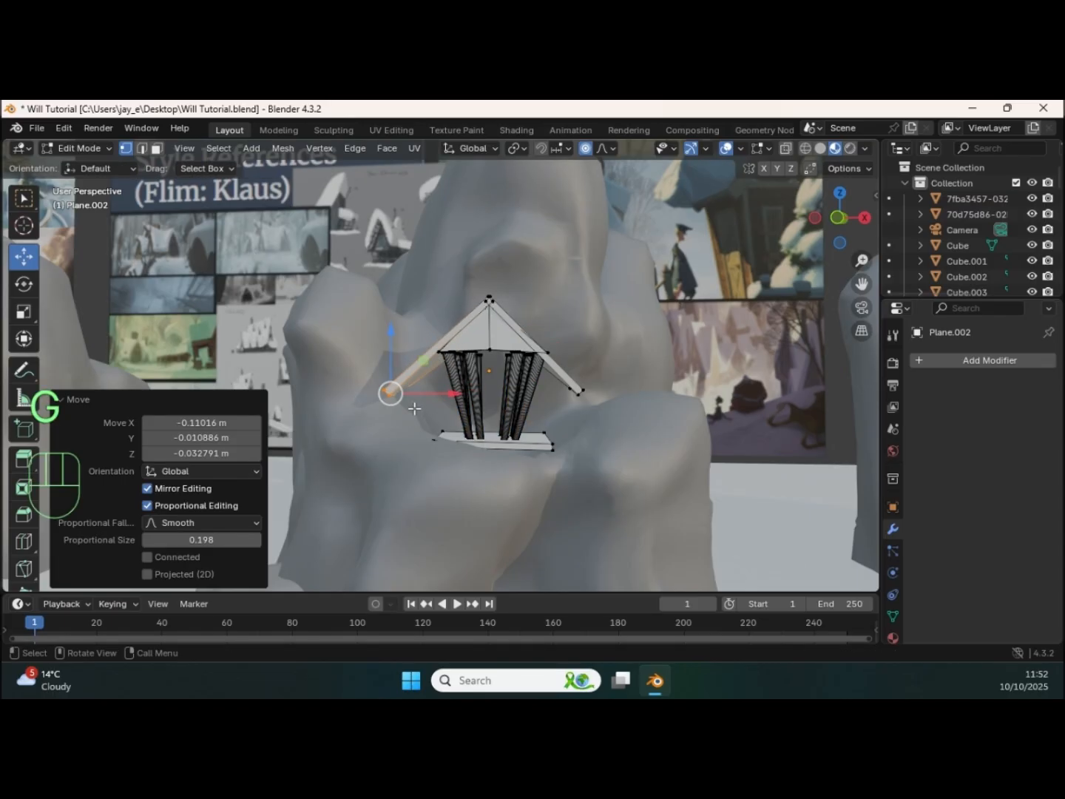
pyautogui.hotkey('ctrl', 'z')
pyautogui.hotkey('ctrl', 'z')
pyautogui.hotkey('ctrl', 'z')
pyautogui.hotkey('ctrl', 'z')
pyautogui.hotkey('ctrl', 'z')
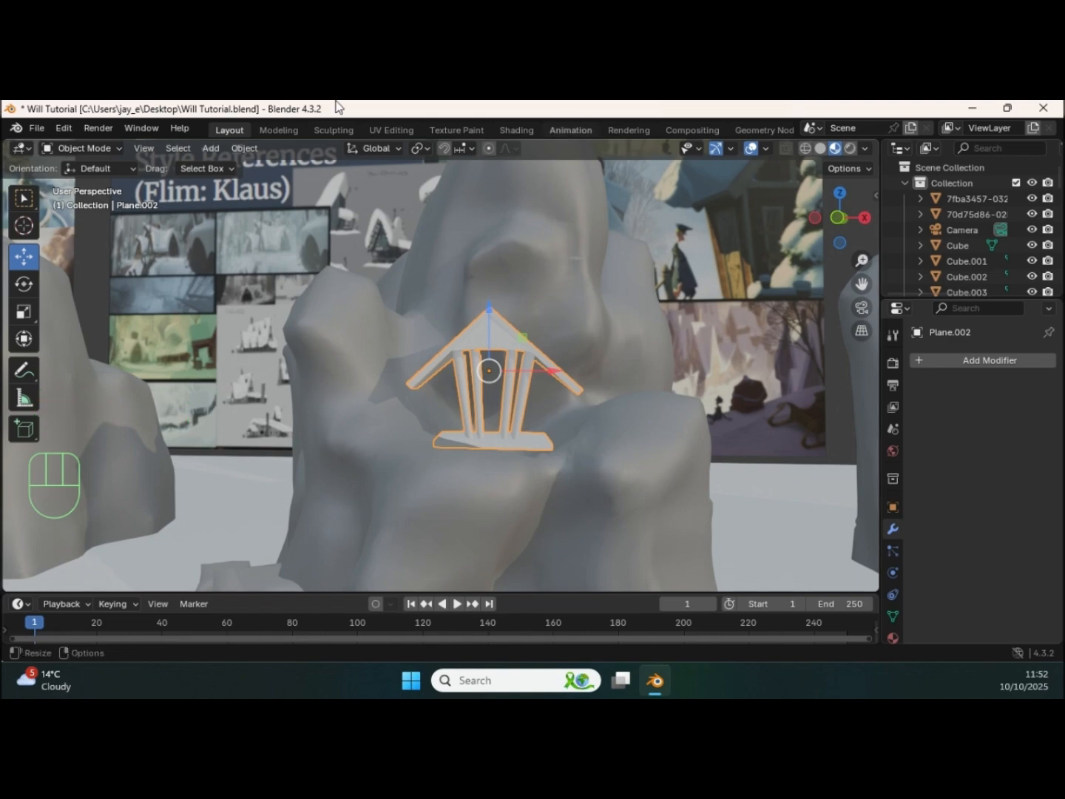
# Step: Isolate the Klaus art style reference board to examine its house shapes, and restore the full scene
pyautogui.keyDown('ctrl'); pyautogui.moveTo(446, 309); pyautogui.dragTo(415, 390, button='middle'); pyautogui.keyUp('ctrl')
pyautogui.moveTo(489, 338); pyautogui.dragTo(460, 322, button='middle')
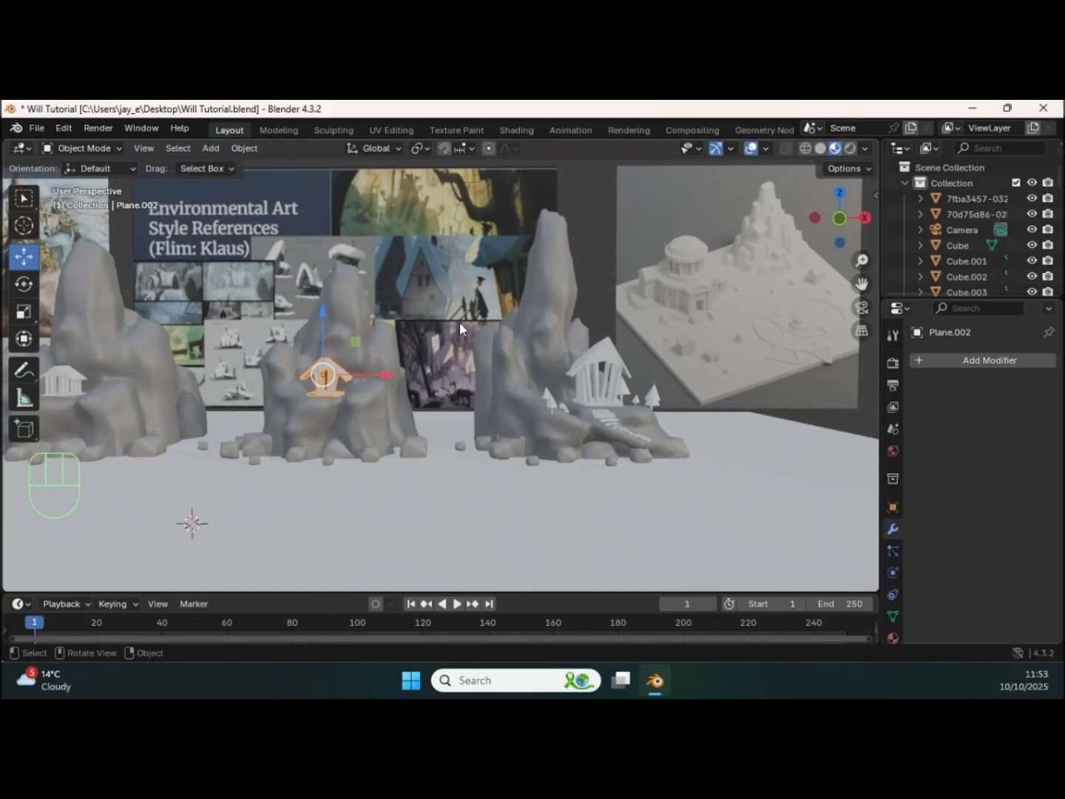
pyautogui.click(236, 294)
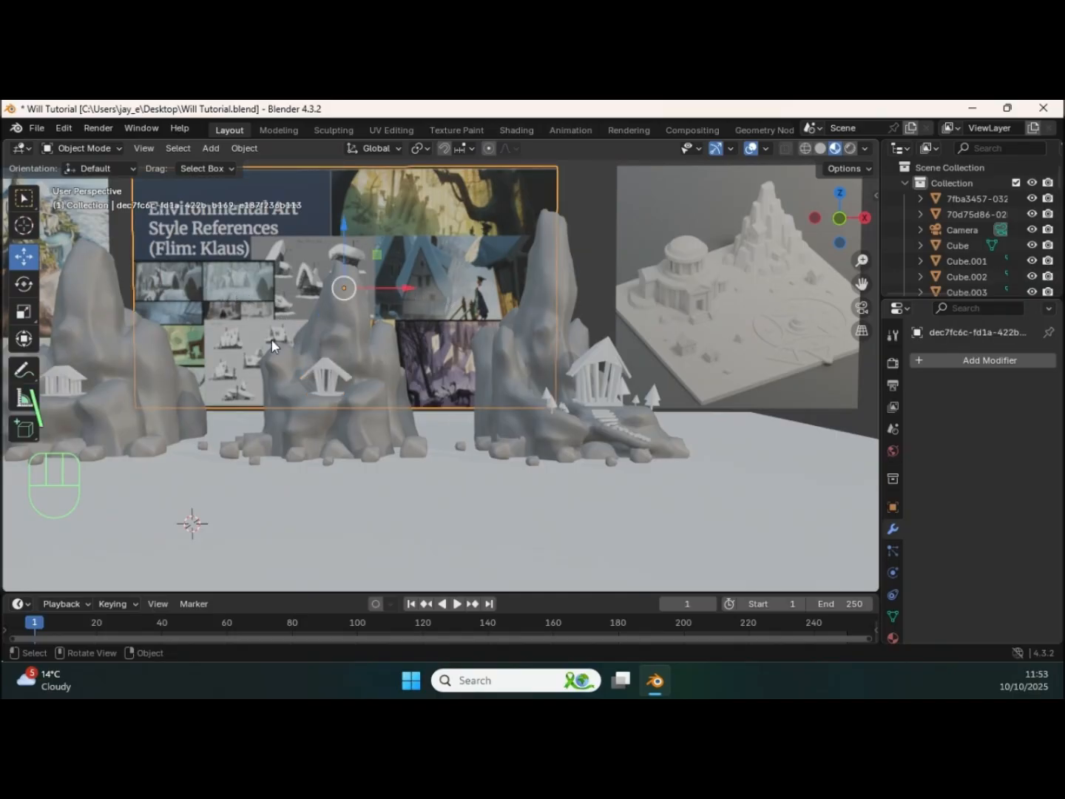
pyautogui.press('KP_Divide')
pyautogui.moveTo(240, 342); pyautogui.dragTo(505, 455, button='middle')
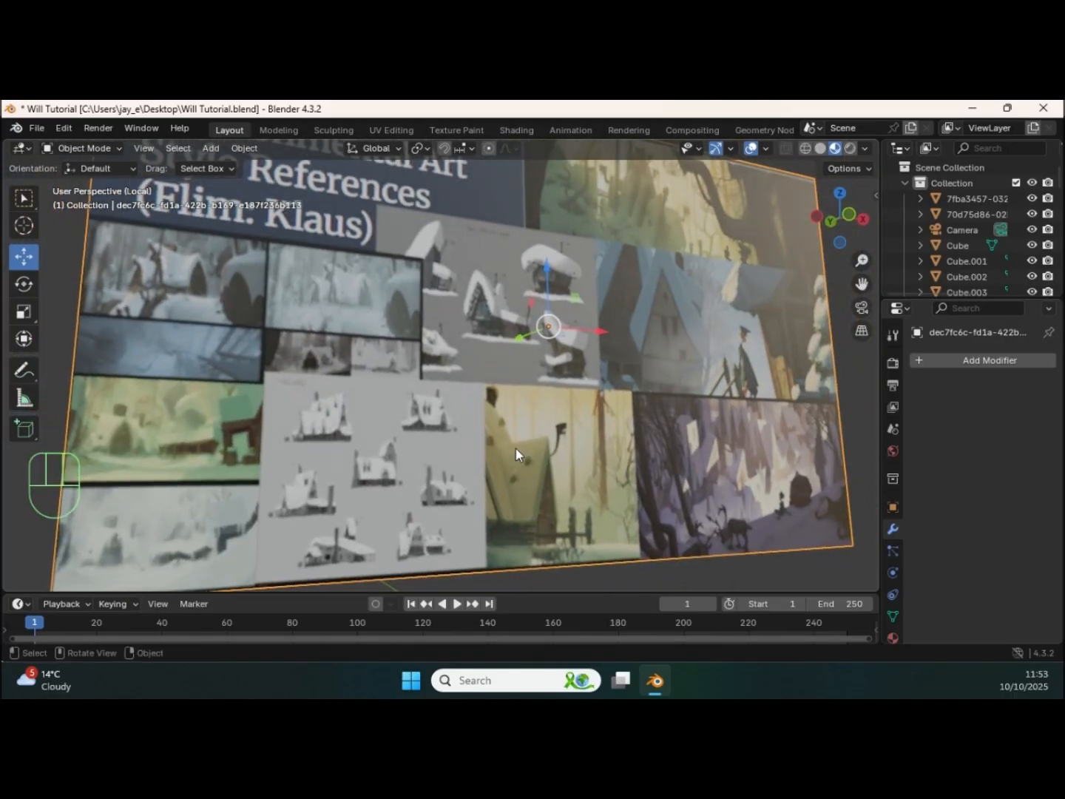
pyautogui.moveTo(433, 286); pyautogui.dragTo(391, 299, button='middle')
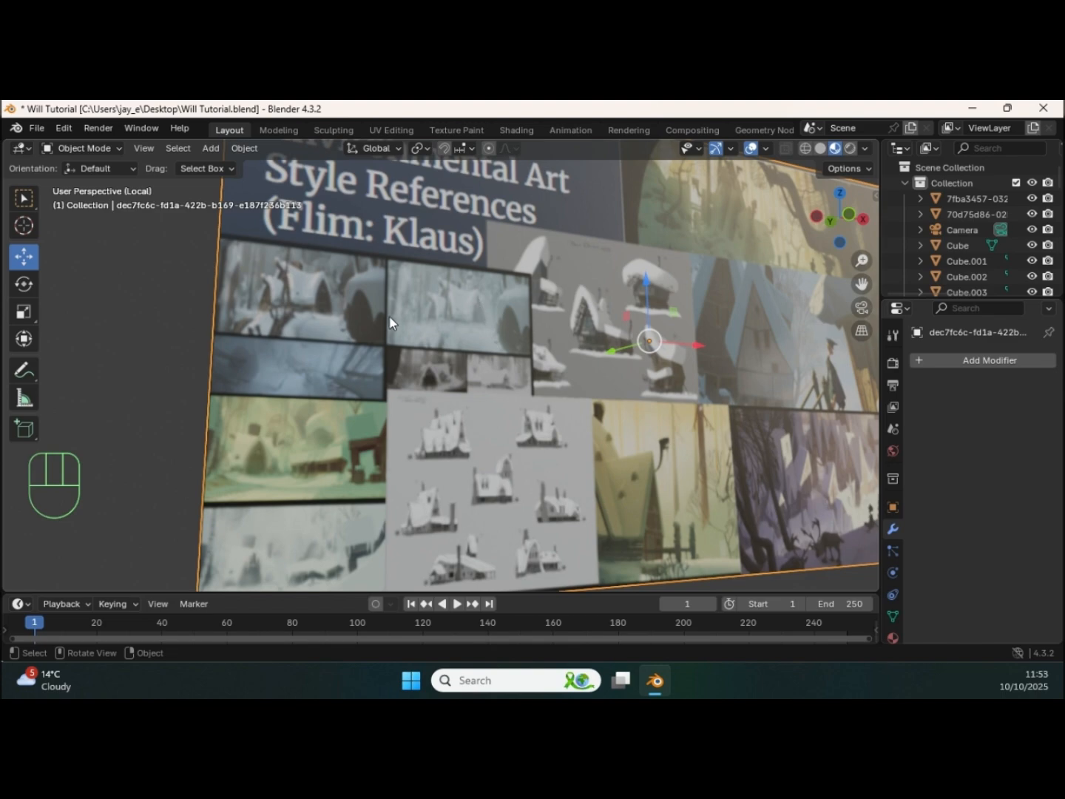
pyautogui.keyDown('ctrl'); pyautogui.moveTo(556, 326); pyautogui.dragTo(353, 239, button='middle'); pyautogui.keyUp('ctrl')
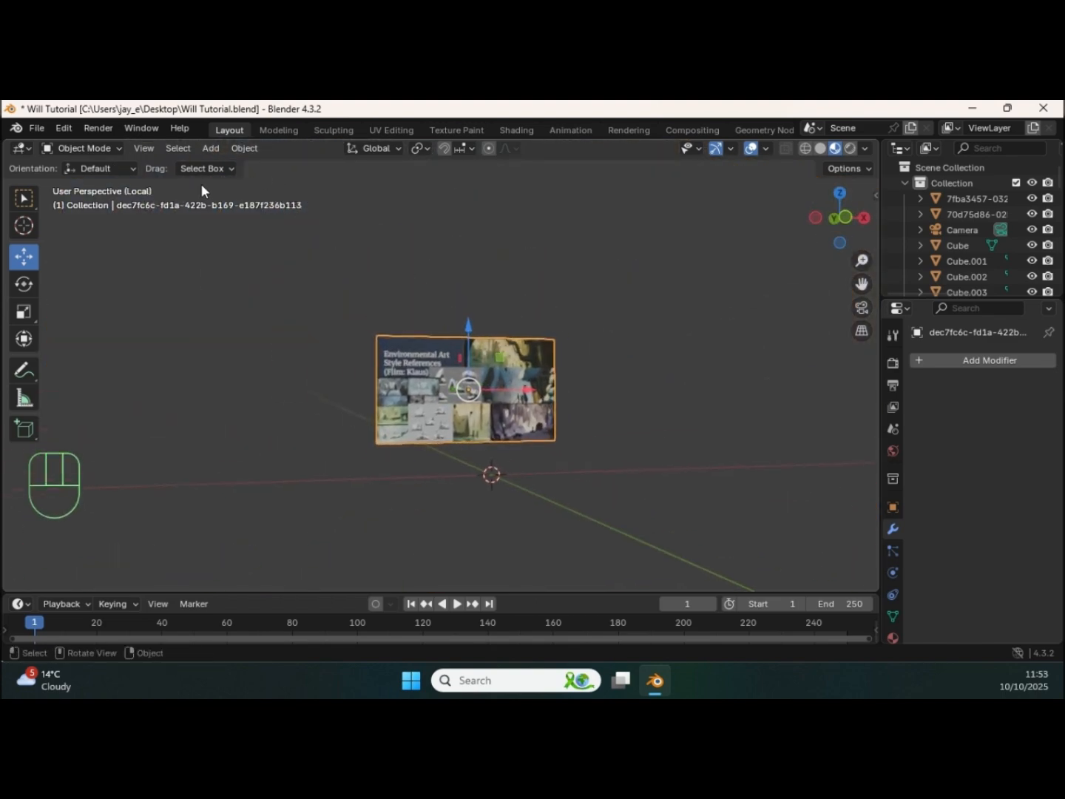
pyautogui.press('KP_Divide')
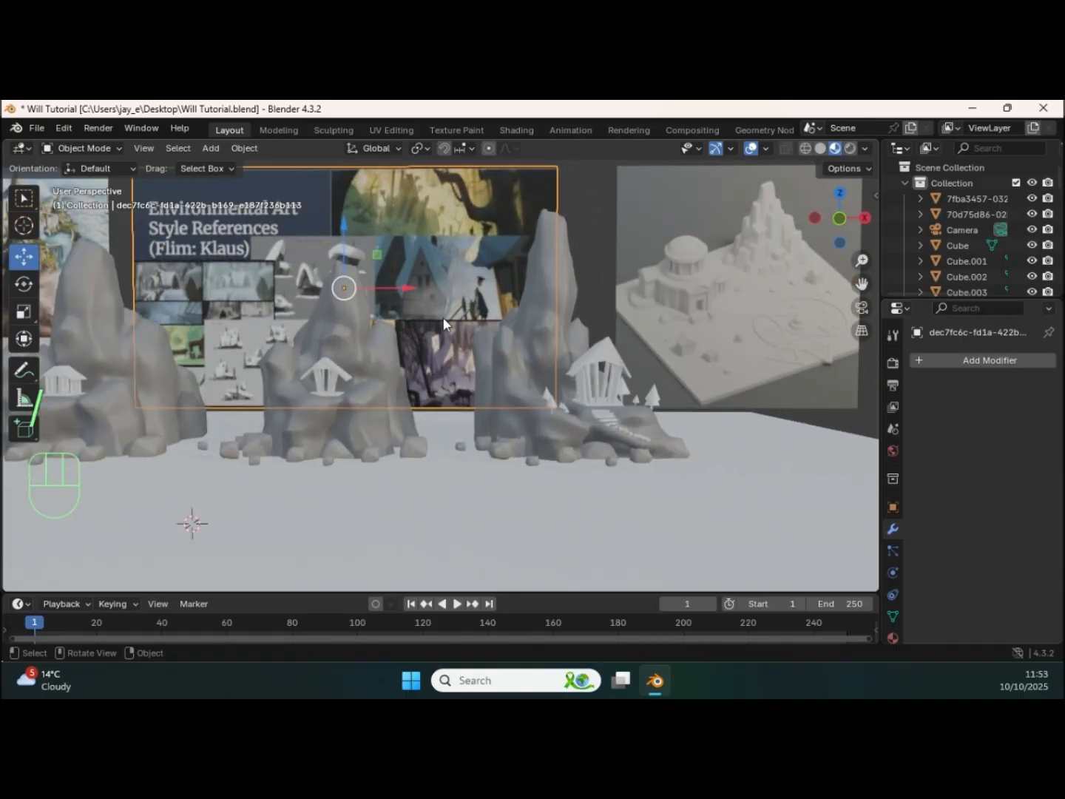
# Step: Examine the cone-shaped trees, leaning temple columns and steps on the third rock formation
pyautogui.click(539, 367)
pyautogui.keyDown('ctrl'); pyautogui.moveTo(631, 403); pyautogui.dragTo(561, 357, button='middle'); pyautogui.keyUp('ctrl')
pyautogui.keyDown('ctrl'); pyautogui.moveTo(562, 357); pyautogui.dragTo(576, 395, button='middle'); pyautogui.keyUp('ctrl')
pyautogui.scroll(2, 572, 390)
pyautogui.keyDown('shift'); pyautogui.moveTo(632, 360); pyautogui.dragTo(500, 386, button='middle'); pyautogui.keyUp('shift')
pyautogui.click(507, 417)
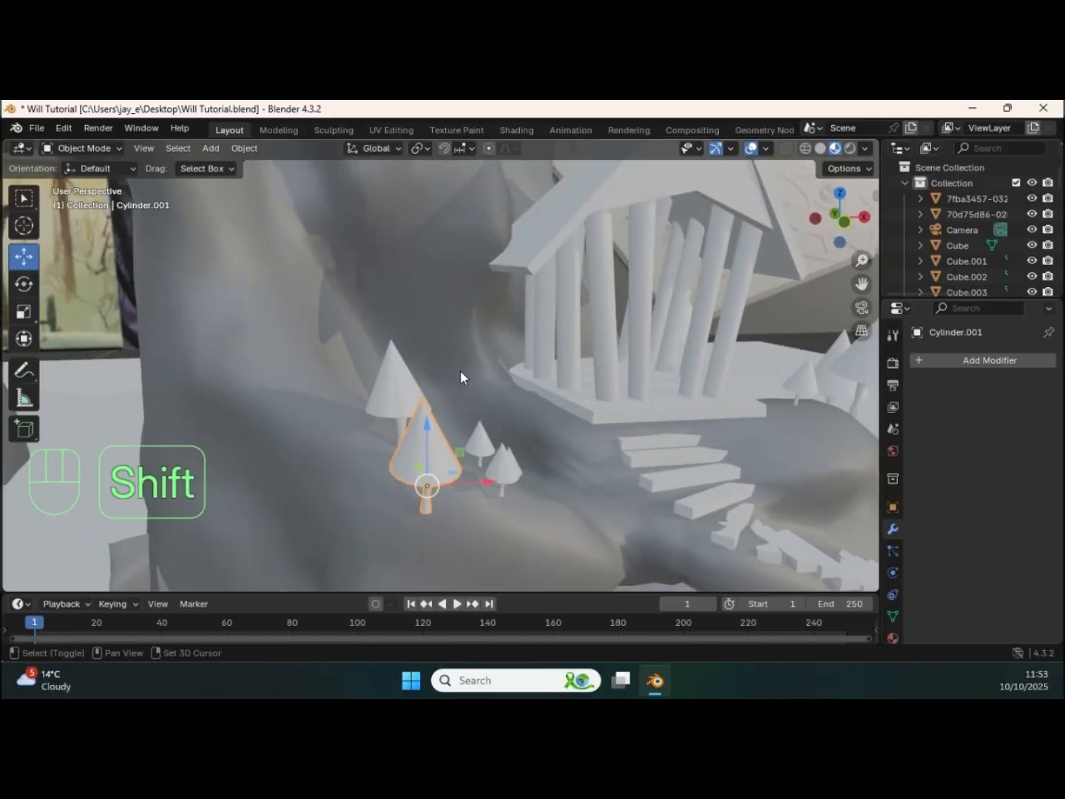
pyautogui.hotkey('shift', 'a')
pyautogui.moveTo(432, 356)
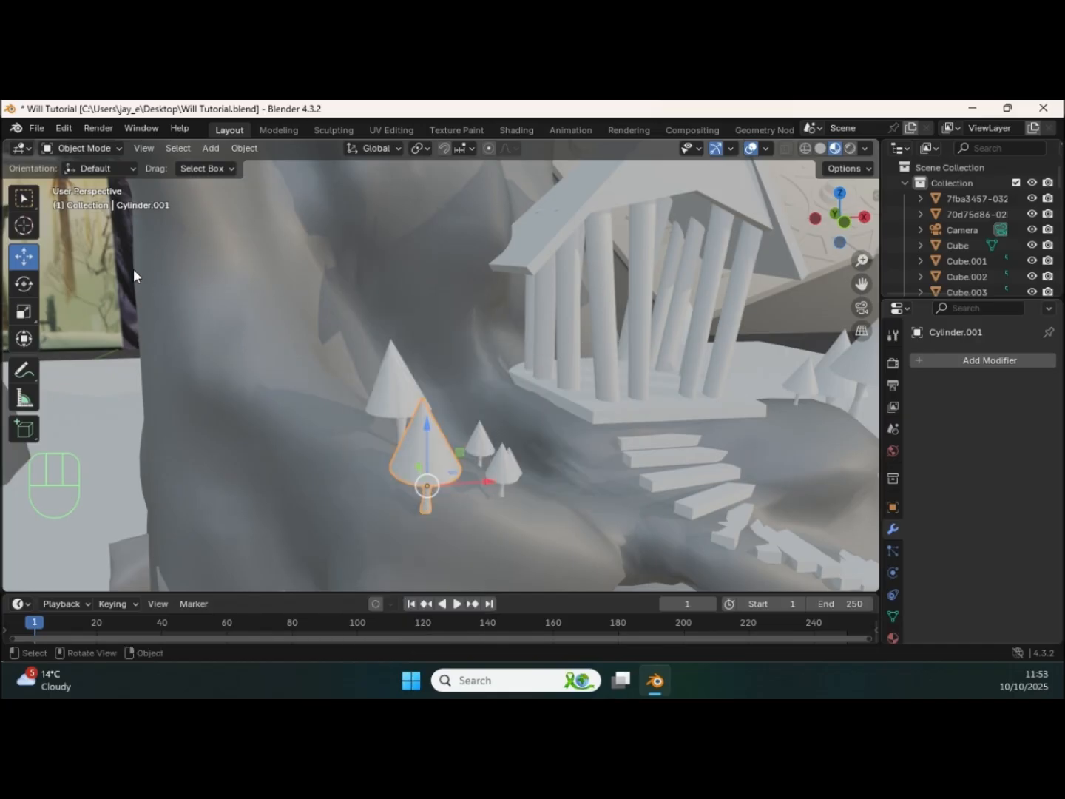
pyautogui.keyDown('ctrl'); pyautogui.moveTo(550, 374); pyautogui.dragTo(554, 394, button='middle'); pyautogui.keyUp('ctrl')
pyautogui.keyDown('shift'); pyautogui.moveTo(553, 394); pyautogui.dragTo(517, 381, button='middle'); pyautogui.keyUp('shift')
pyautogui.moveTo(517, 381)
pyautogui.mouseDown(button='middle')
pyautogui.moveTo(468, 383)
pyautogui.moveTo(496, 372)
pyautogui.mouseUp(button='middle')
pyautogui.moveTo(497, 372); pyautogui.dragTo(366, 374, button='middle')
# Step: Select the third rock formation, enter Sculpt Mode and set the Elastic Grab brush radius to 73 px
pyautogui.click(372, 395)
pyautogui.keyDown('shift'); pyautogui.moveTo(365, 373); pyautogui.dragTo(366, 340, button='middle'); pyautogui.keyUp('shift')
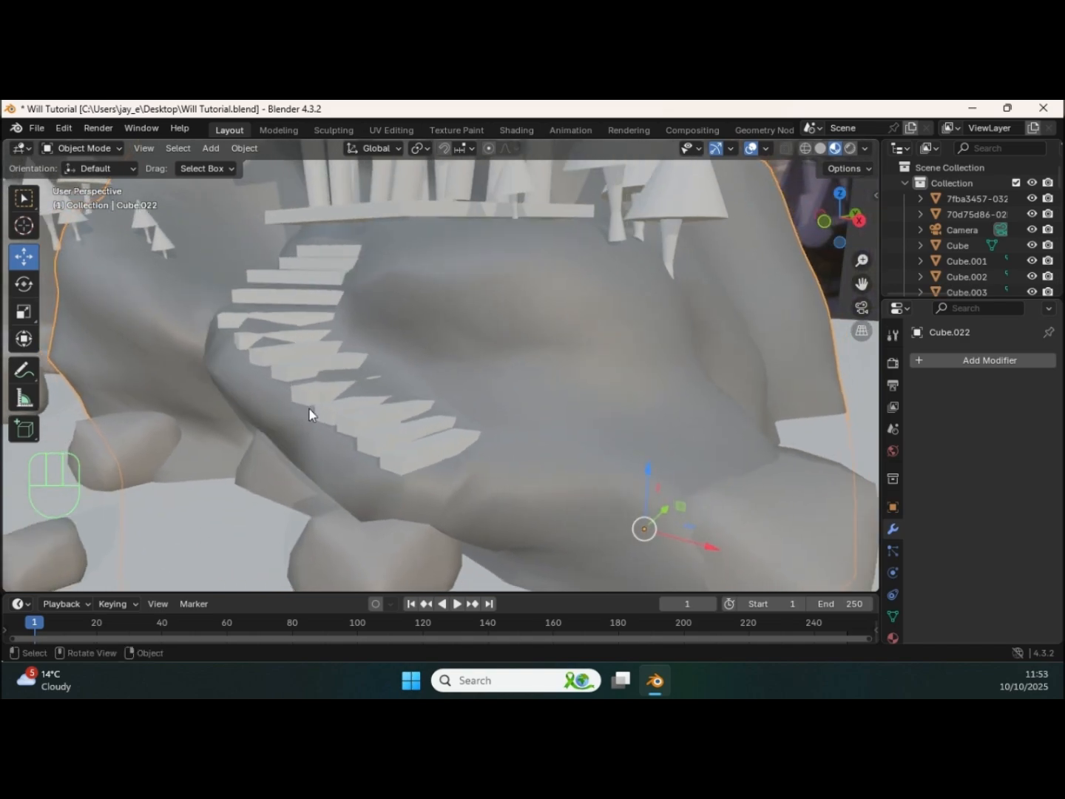
pyautogui.moveTo(432, 372); pyautogui.dragTo(421, 396, button='middle')
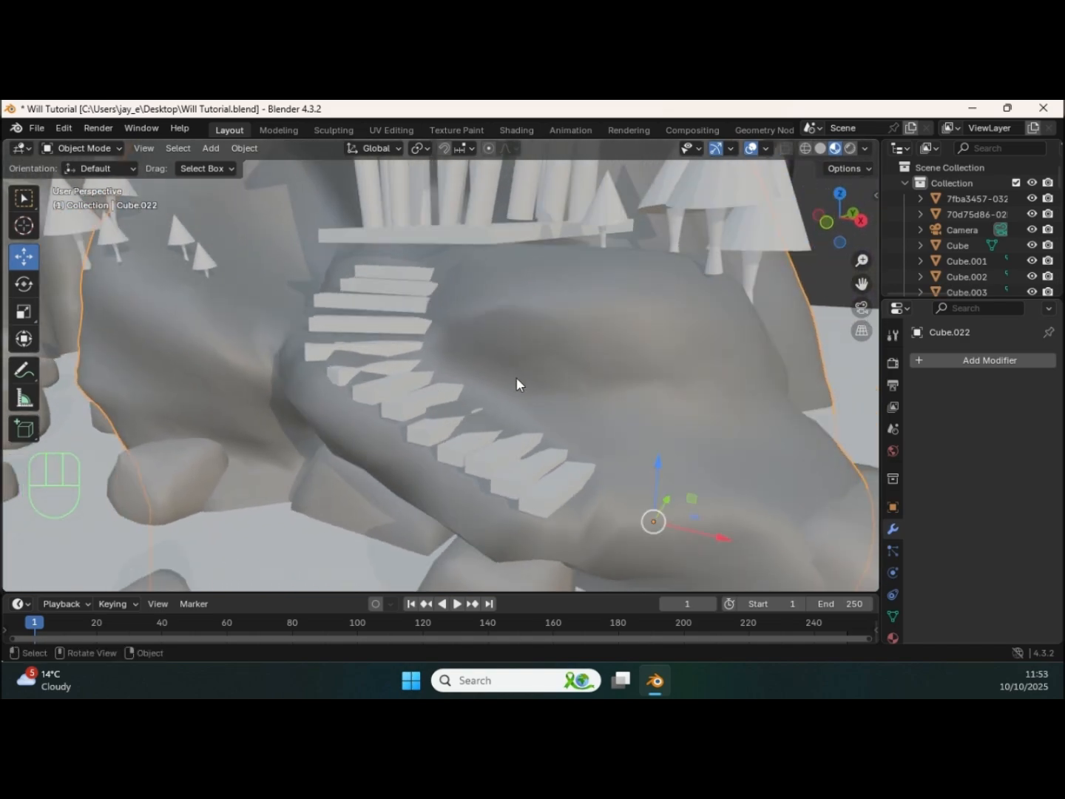
pyautogui.hotkey('ctrl', 'Tab')
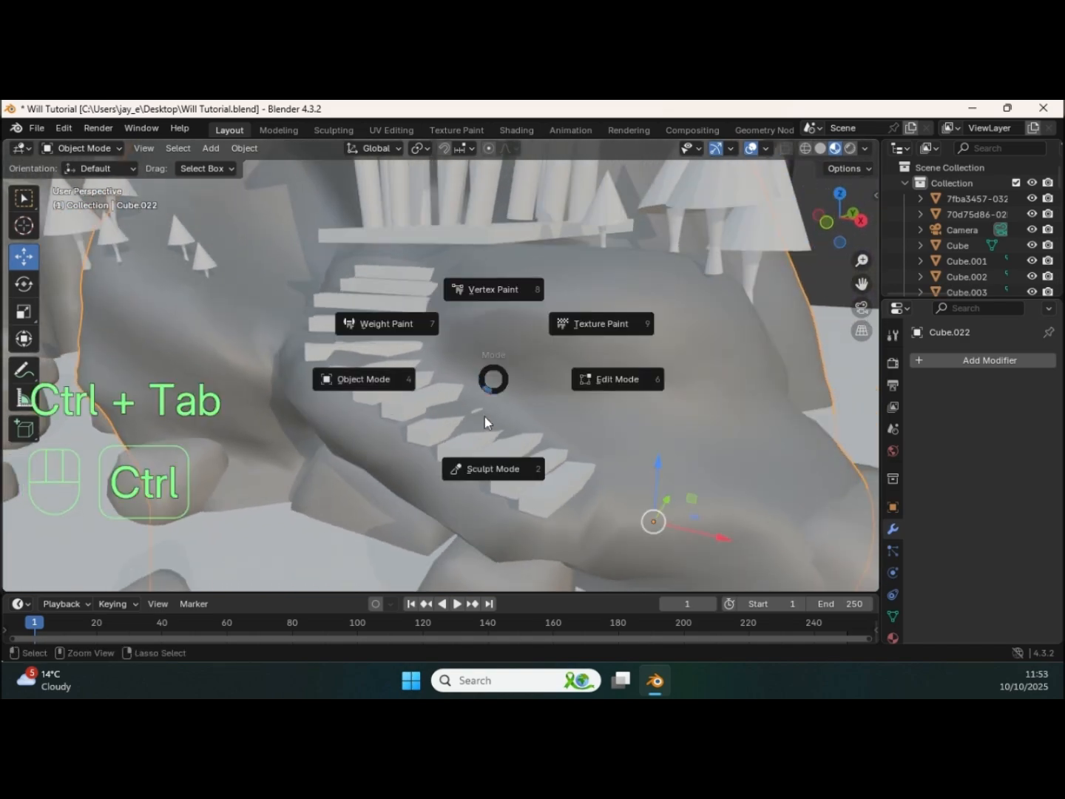
pyautogui.click(497, 465)
pyautogui.press('f')
pyautogui.click(440, 388)
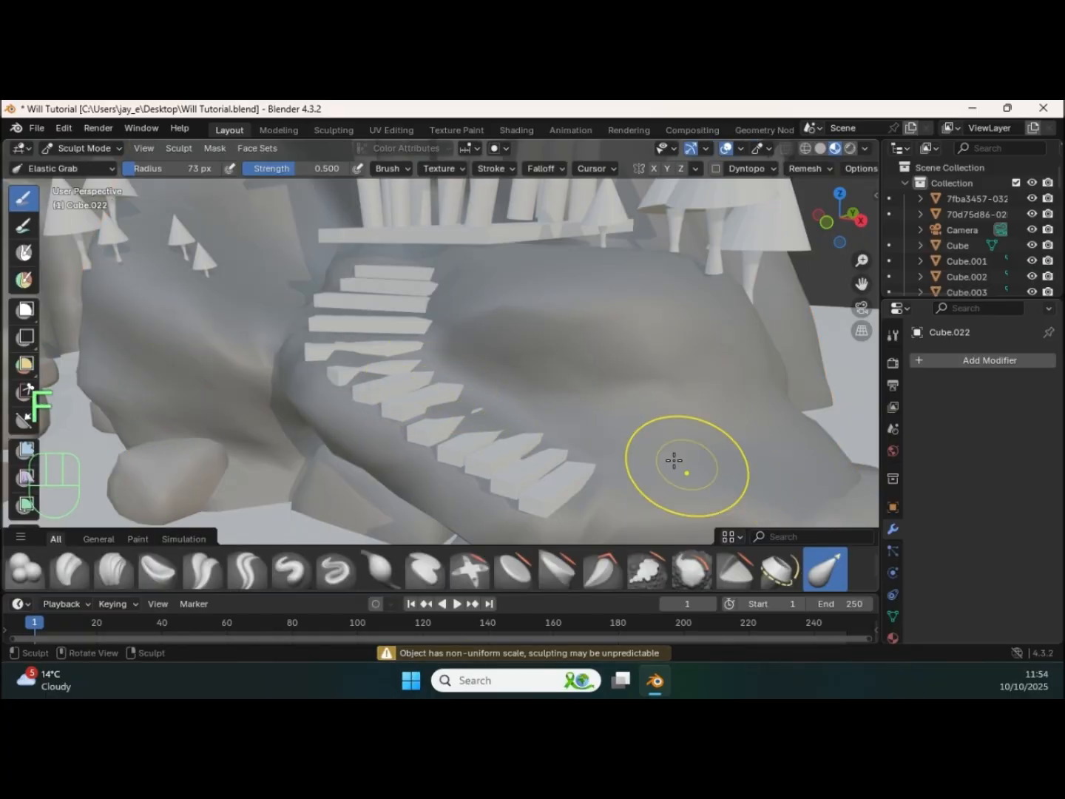
# Step: Shape the third rock's slope around the curved staircase with the Elastic Grab brush
pyautogui.moveTo(353, 365)
pyautogui.mouseDown()
pyautogui.moveTo(363, 381)
pyautogui.moveTo(357, 377)
pyautogui.mouseUp()
pyautogui.moveTo(433, 371); pyautogui.dragTo(474, 383)
pyautogui.moveTo(458, 369); pyautogui.dragTo(491, 383)
pyautogui.moveTo(501, 433)
pyautogui.mouseDown()
pyautogui.moveTo(516, 442)
pyautogui.moveTo(499, 444)
pyautogui.moveTo(589, 451)
pyautogui.mouseUp()
pyautogui.moveTo(589, 452)
pyautogui.keyDown('ctrl'); pyautogui.mouseDown(button='middle')
pyautogui.moveTo(485, 399)
pyautogui.moveTo(573, 435)
pyautogui.moveTo(522, 476)
pyautogui.moveTo(527, 497)
pyautogui.mouseUp(button='middle'); pyautogui.keyUp('ctrl')
pyautogui.moveTo(540, 451)
pyautogui.mouseDown(button='middle')
pyautogui.moveTo(601, 424)
pyautogui.moveTo(587, 387)
pyautogui.moveTo(560, 411)
pyautogui.moveTo(547, 394)
pyautogui.mouseUp(button='middle')
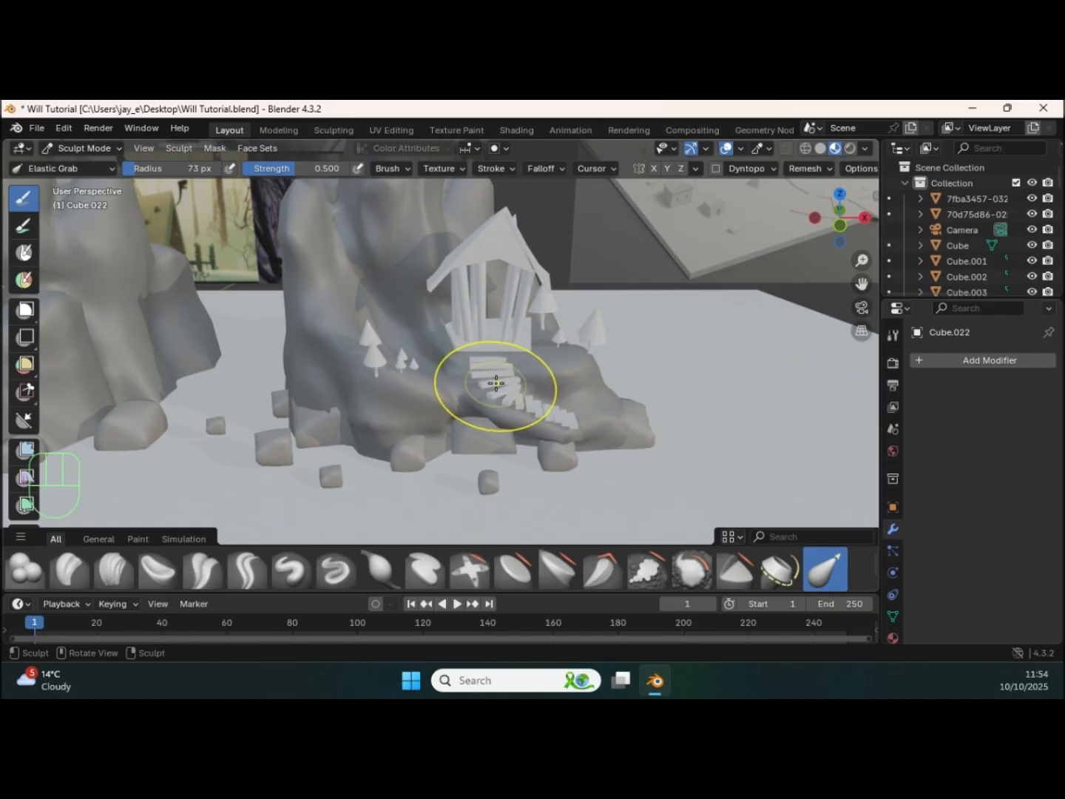
pyautogui.moveTo(489, 377)
pyautogui.keyDown('shift'); pyautogui.mouseDown(button='middle')
pyautogui.moveTo(516, 397)
pyautogui.moveTo(496, 370)
pyautogui.moveTo(507, 392)
pyautogui.mouseUp(button='middle'); pyautogui.keyUp('shift')
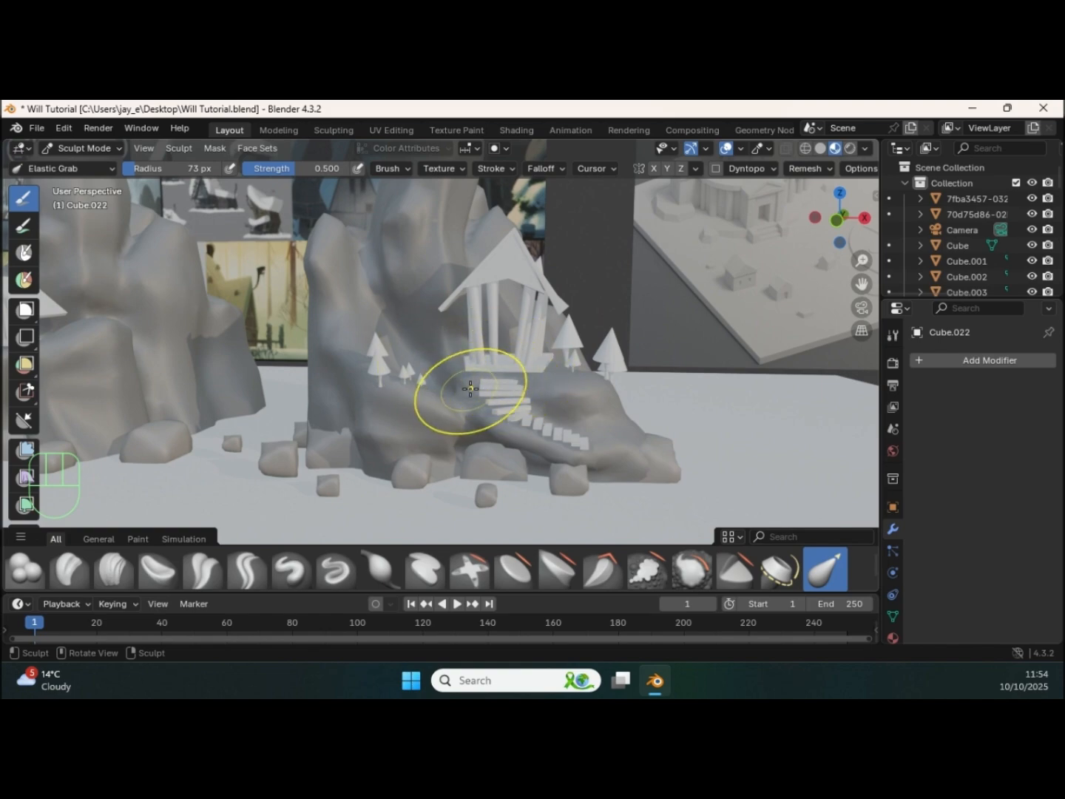
pyautogui.moveTo(480, 384)
pyautogui.keyDown('ctrl'); pyautogui.mouseDown(button='middle')
pyautogui.moveTo(515, 375)
pyautogui.moveTo(540, 396)
pyautogui.moveTo(528, 389)
pyautogui.mouseUp(button='middle'); pyautogui.keyUp('ctrl')
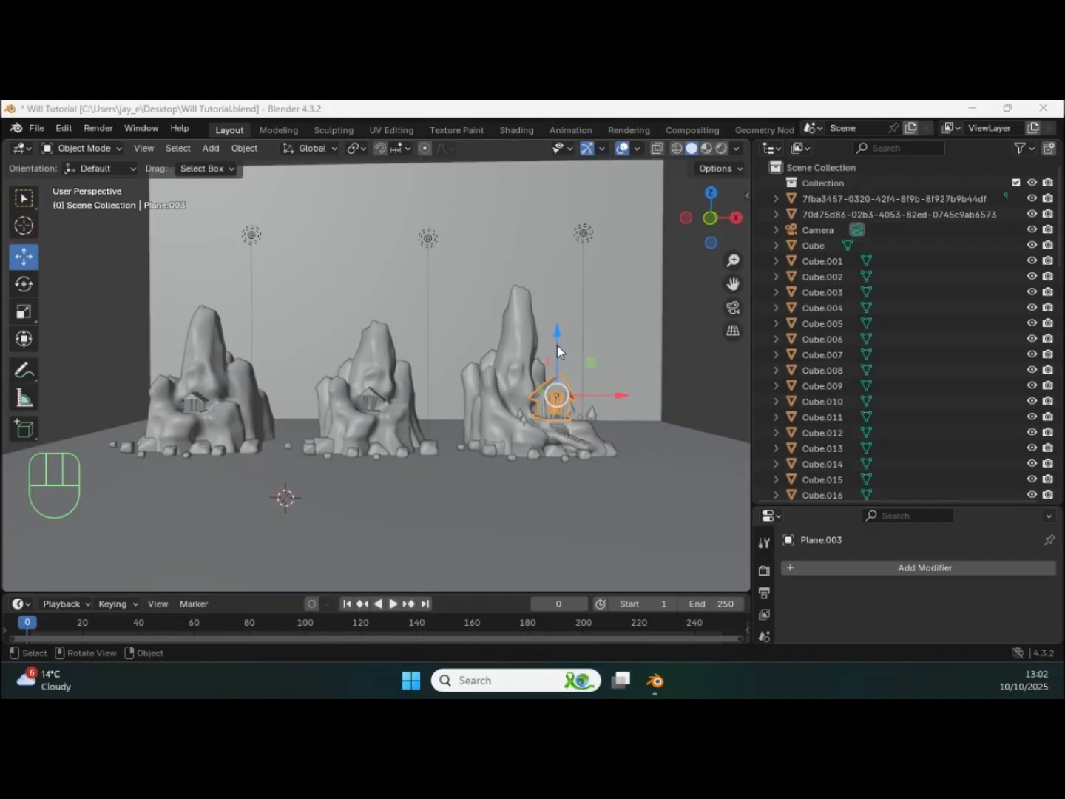
# Step: Deselect the temple on the third rock and view all three rock formations together against the backdrop
pyautogui.moveTo(557, 345); pyautogui.dragTo(561, 340, button='middle')
pyautogui.click(688, 323)
pyautogui.keyDown('shift'); pyautogui.moveTo(615, 405); pyautogui.dragTo(563, 379, button='middle'); pyautogui.keyUp('shift')
pyautogui.keyDown('shift'); pyautogui.moveTo(562, 378); pyautogui.dragTo(565, 387, button='middle'); pyautogui.keyUp('shift')
pyautogui.moveTo(564, 386); pyautogui.dragTo(546, 369, button='middle')
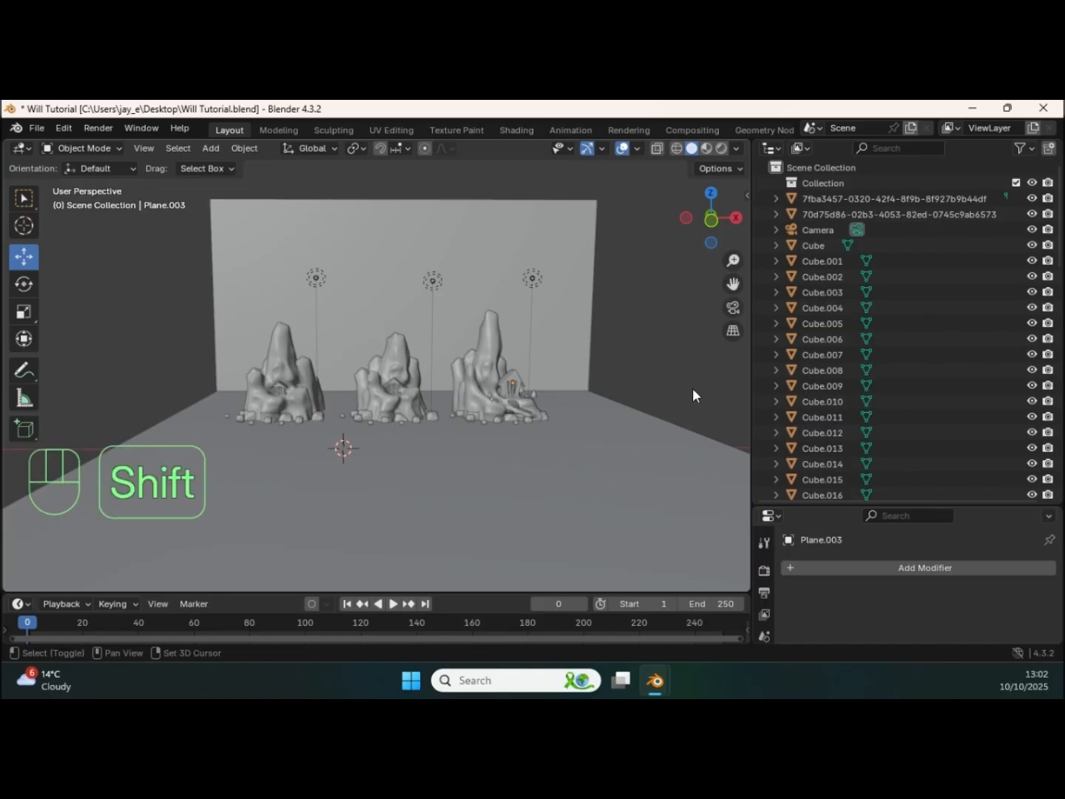
# Step: Create a new collection in the scene and rename it Line Art
pyautogui.keyDown('shift'); pyautogui.hscroll(1, 888, 347); pyautogui.keyUp('shift')
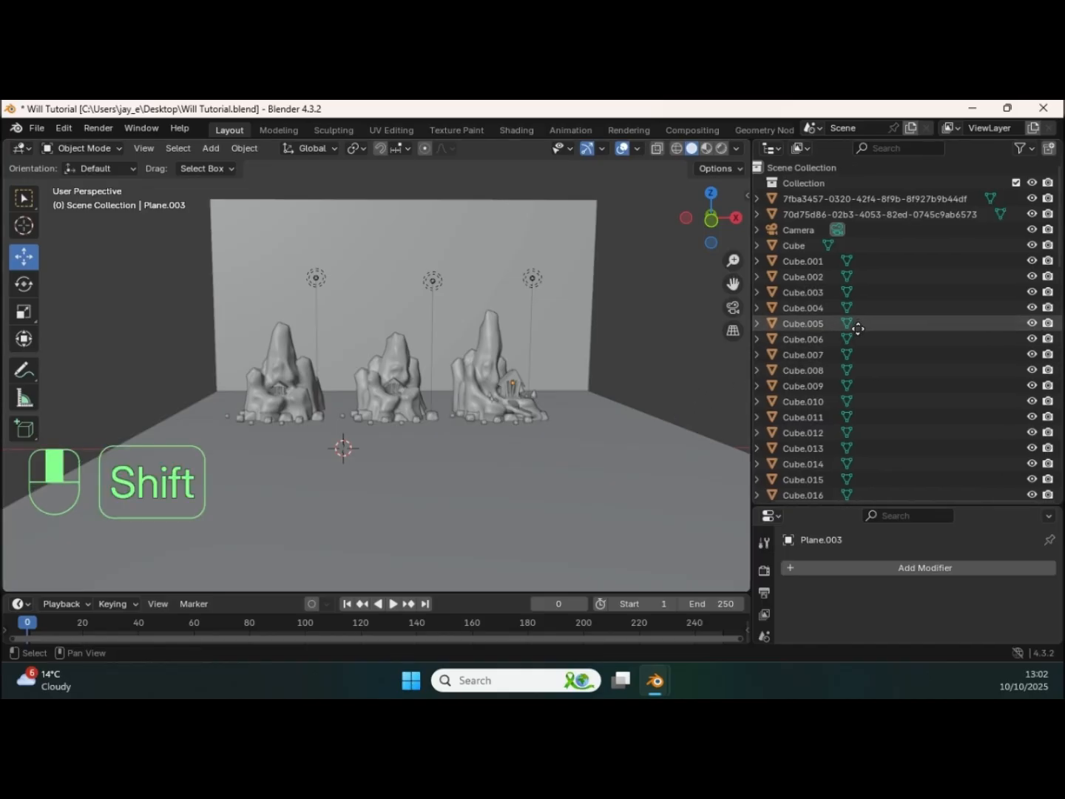
pyautogui.click(803, 247)
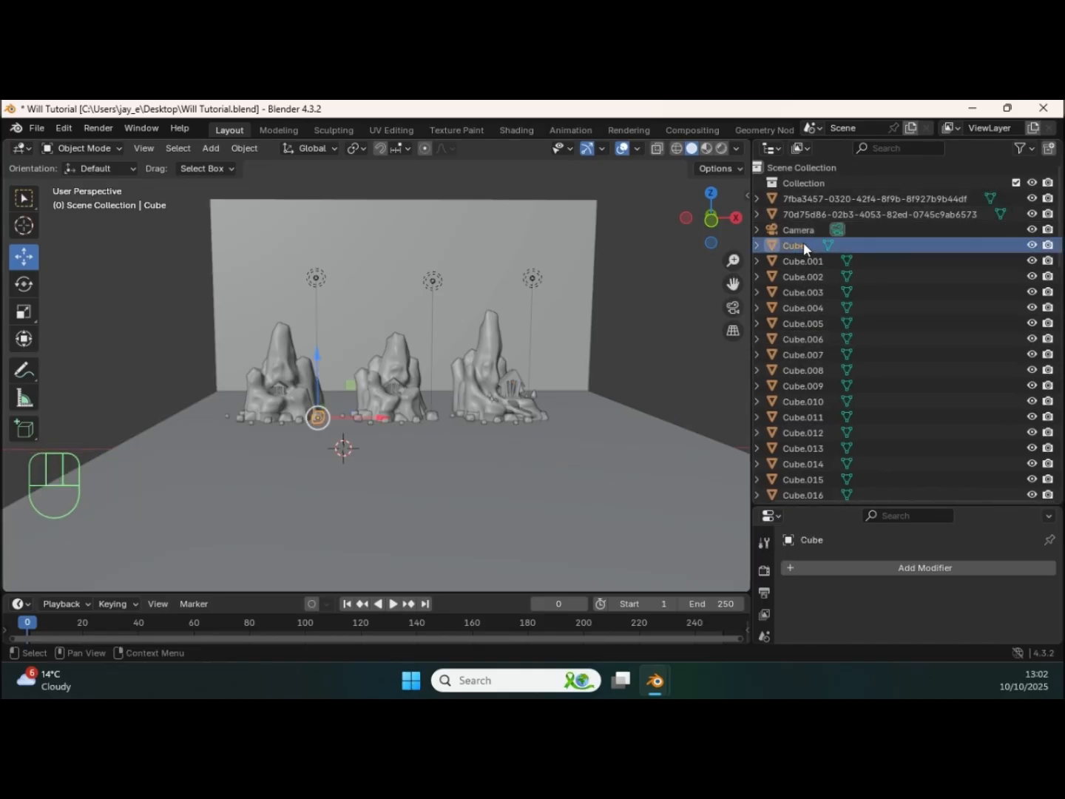
pyautogui.rightClick(803, 249)
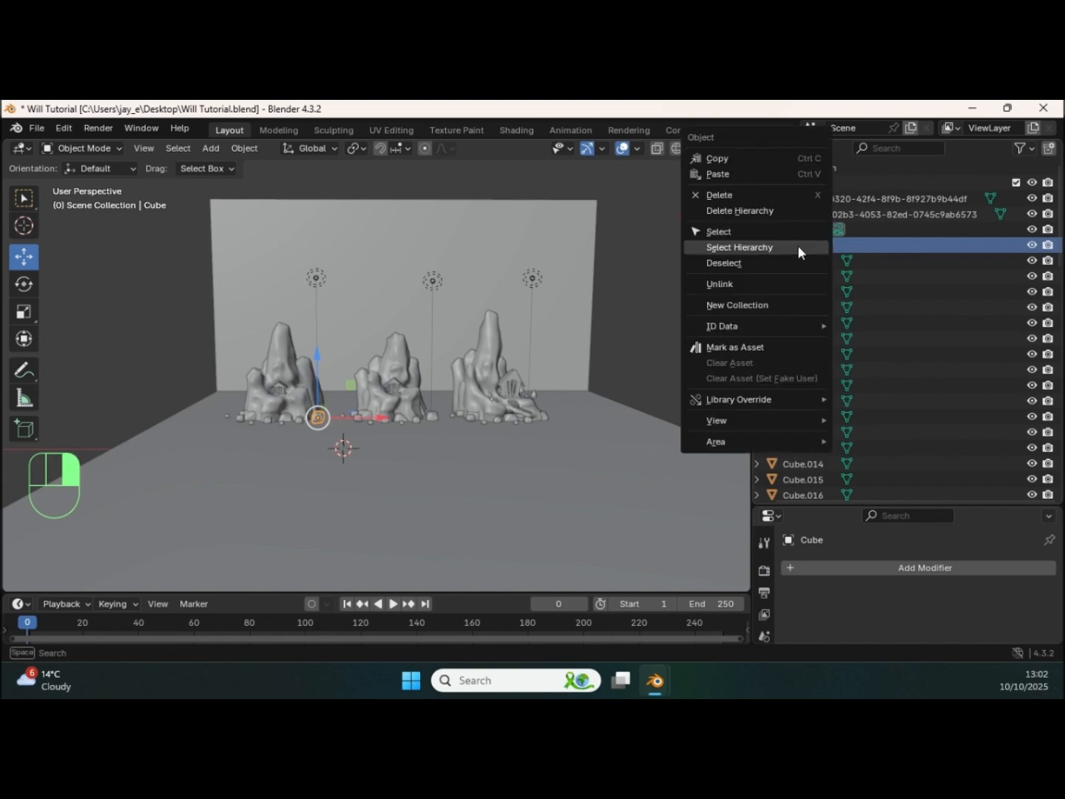
pyautogui.click(756, 302)
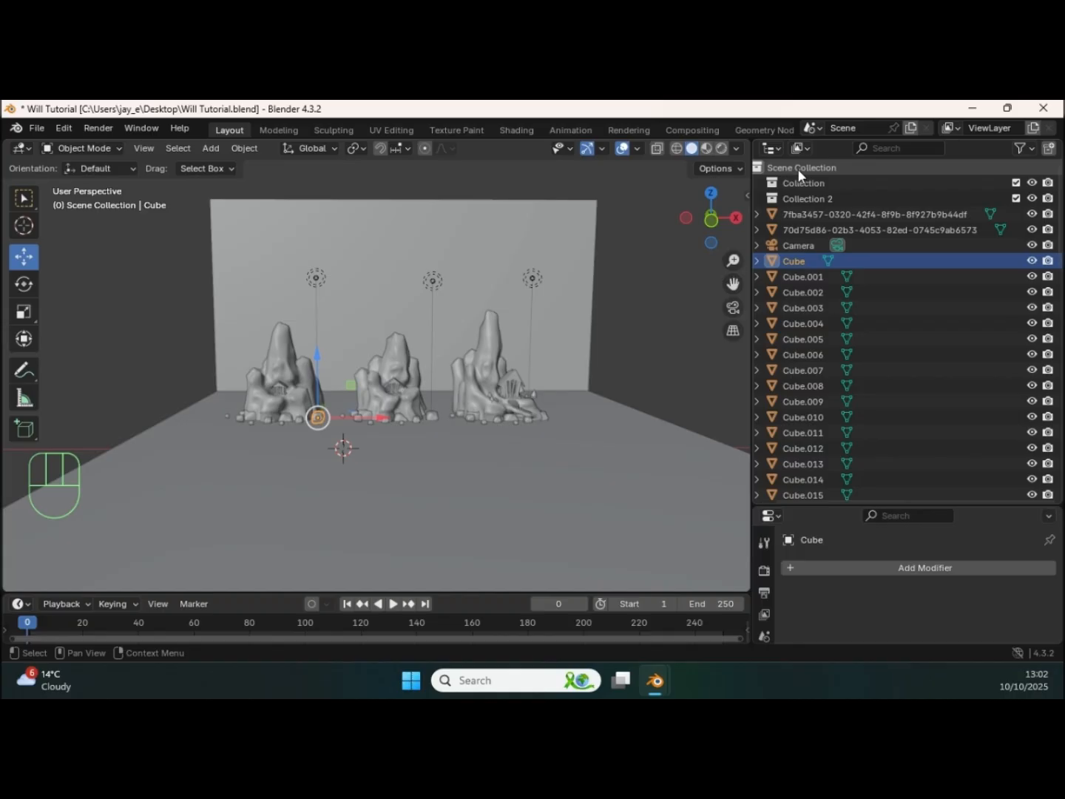
pyautogui.click(802, 198)
pyautogui.doubleClick(817, 200)
pyautogui.write('Line Art')
pyautogui.press('Return')
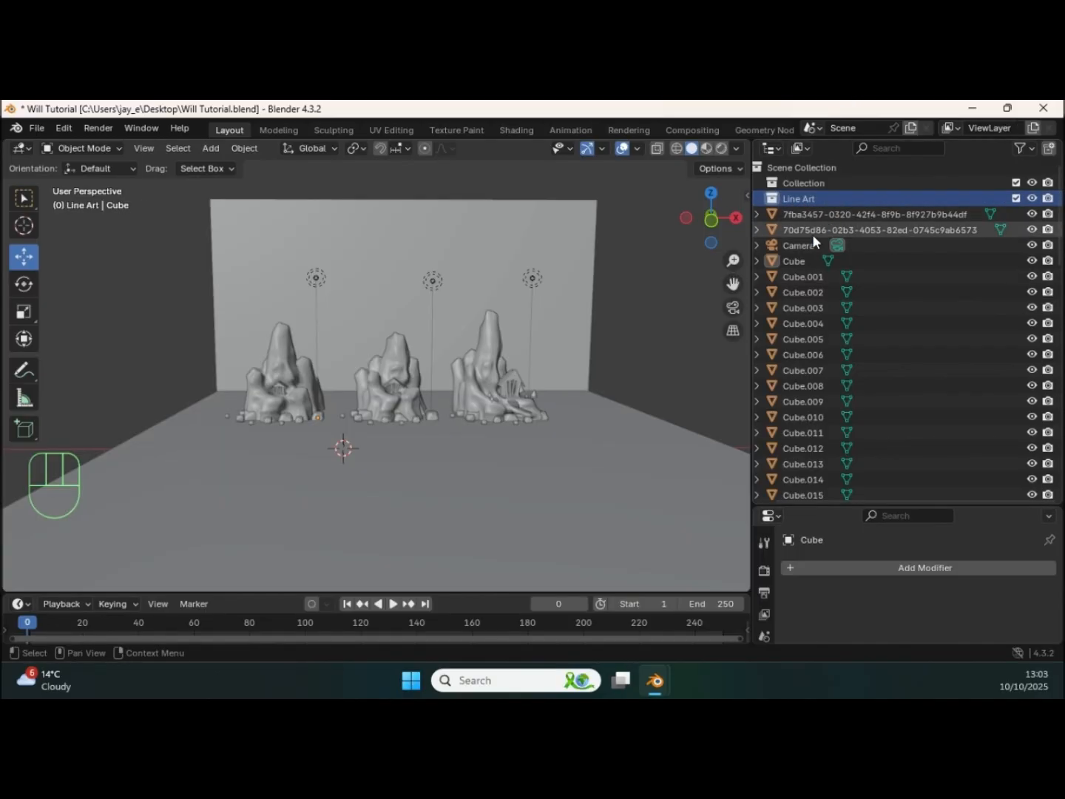
# Step: Move all objects from Cube through Plane.017 into the Line Art collection, check its contents and deselect everything
pyautogui.scroll(-15, 843, 396)
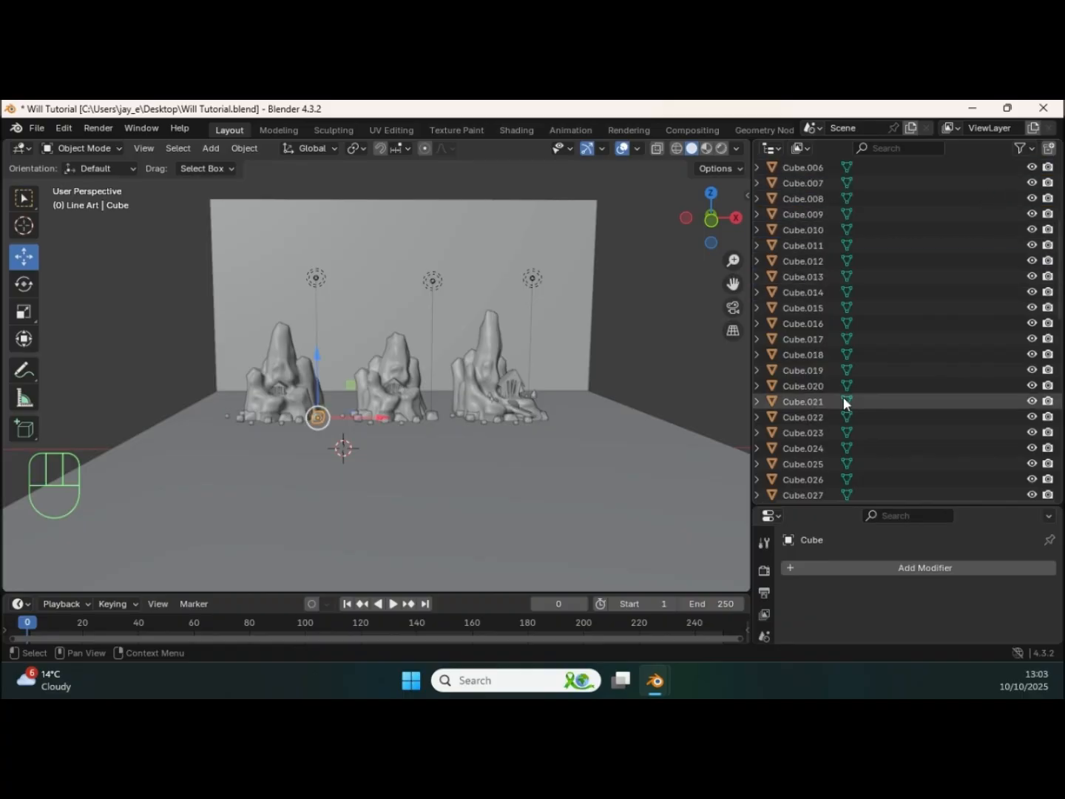
pyautogui.scroll(-7, 823, 421)
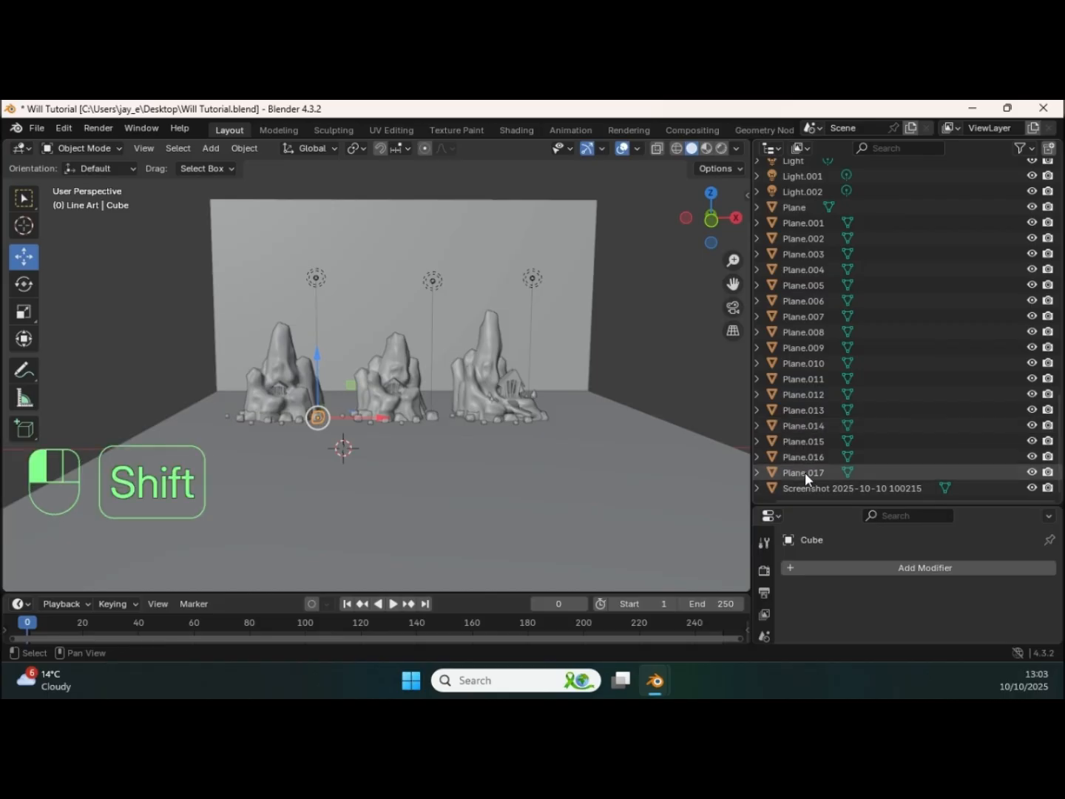
pyautogui.keyDown('shift'); pyautogui.click(805, 471); pyautogui.keyUp('shift')
pyautogui.scroll(8, 808, 422)
pyautogui.scroll(13, 812, 387)
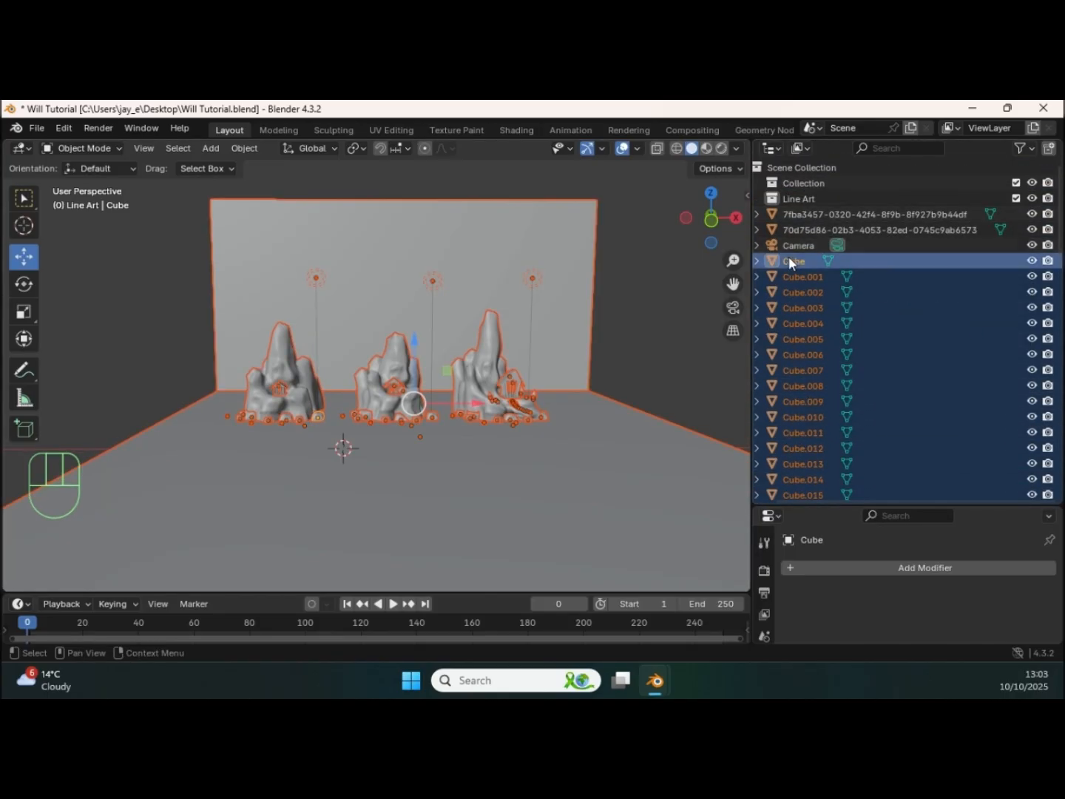
pyautogui.moveTo(793, 260); pyautogui.dragTo(803, 197)
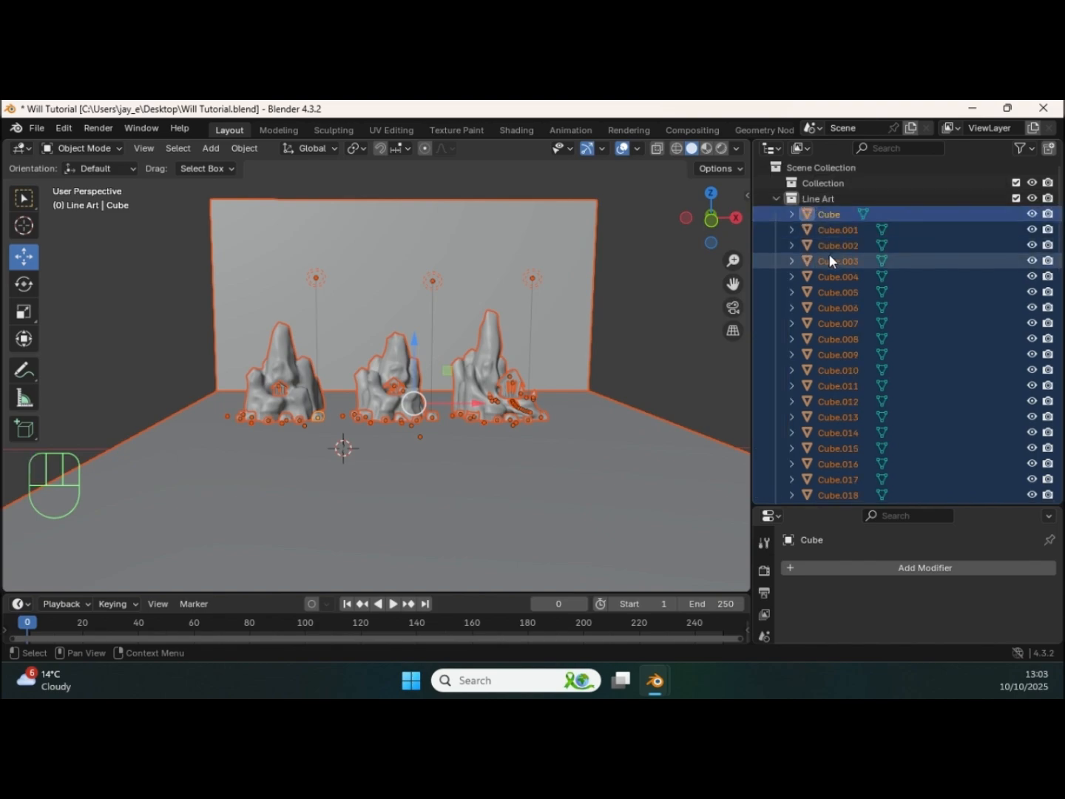
pyautogui.scroll(-4, 843, 324)
pyautogui.scroll(-8, 841, 318)
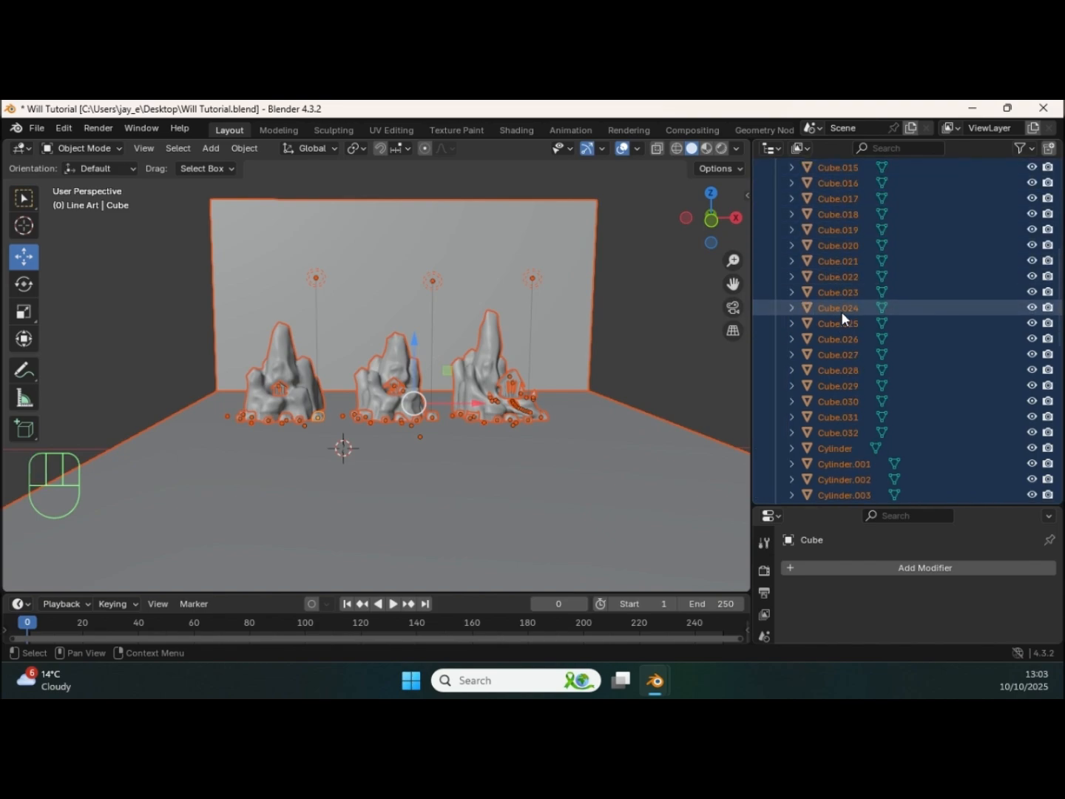
pyautogui.scroll(-3, 865, 344)
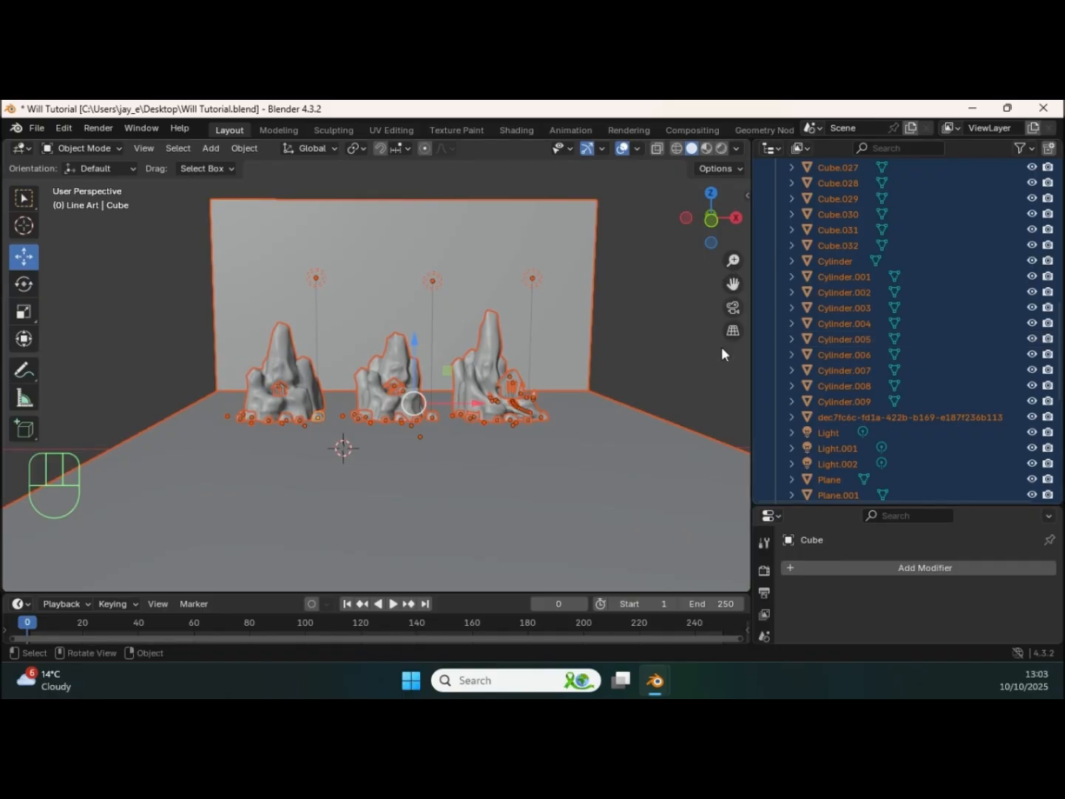
pyautogui.click(647, 283)
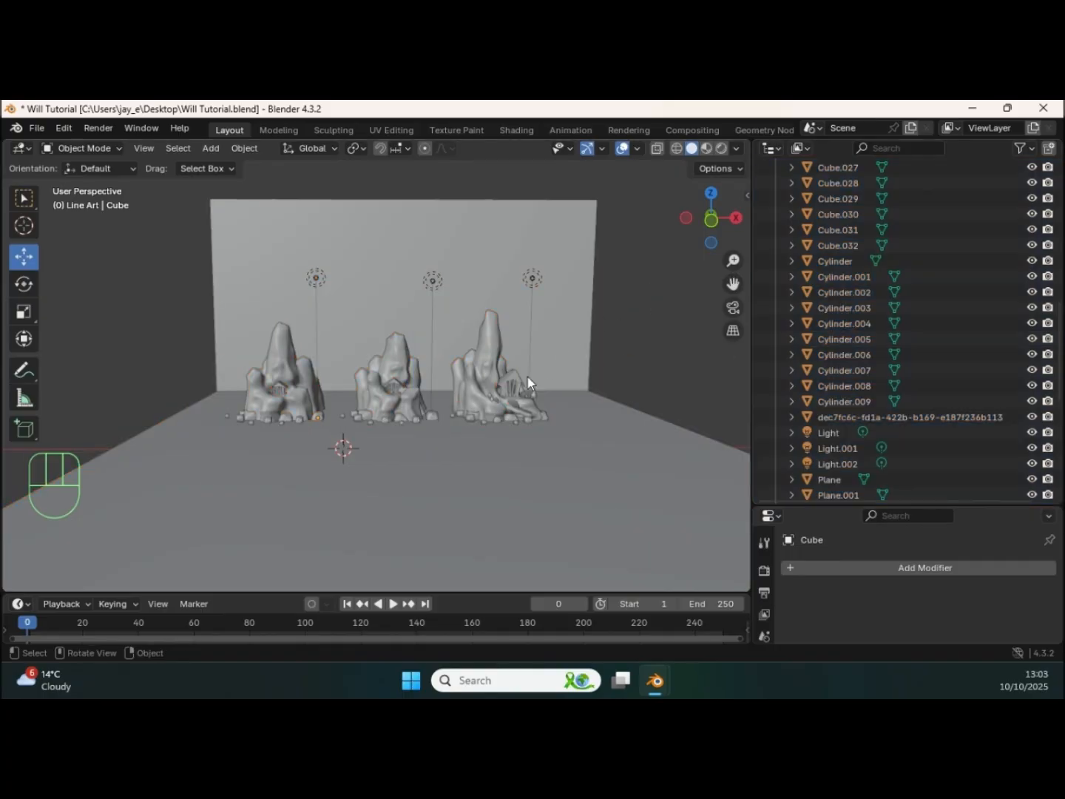
# Step: Make Line Art the active collection and add an empty Grease Pencil object to it
pyautogui.moveTo(519, 435); pyautogui.dragTo(507, 433, button='middle')
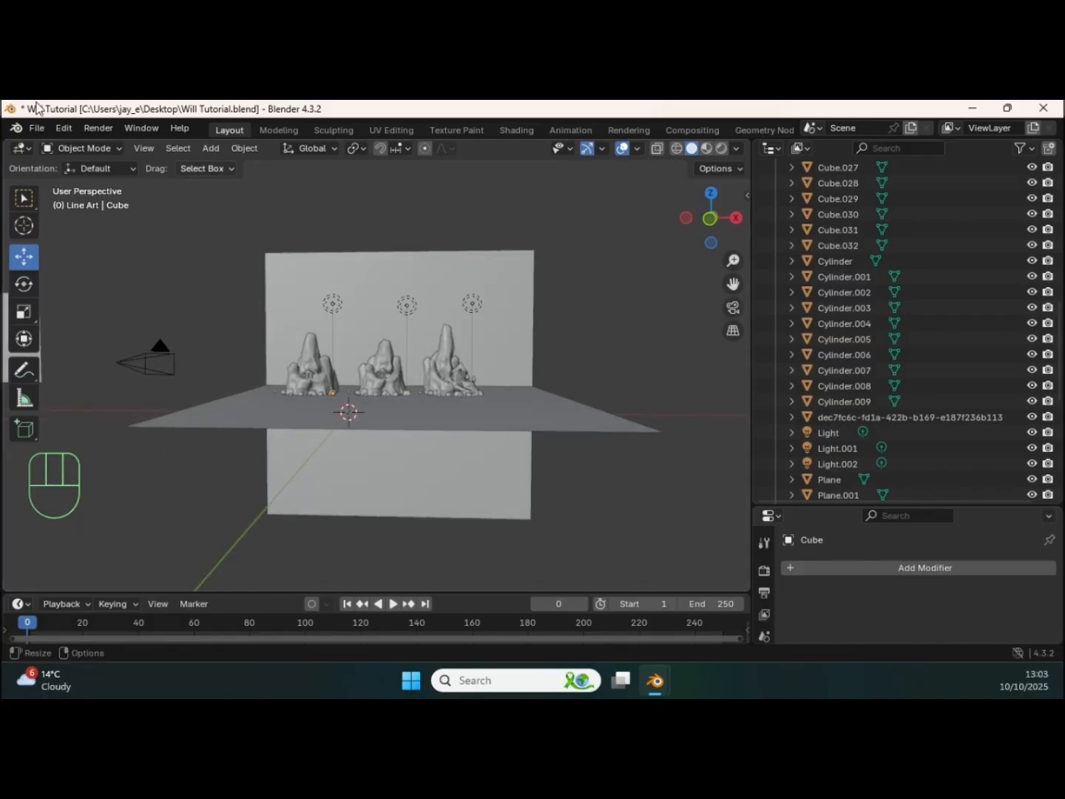
pyautogui.scroll(5, 254, 196)
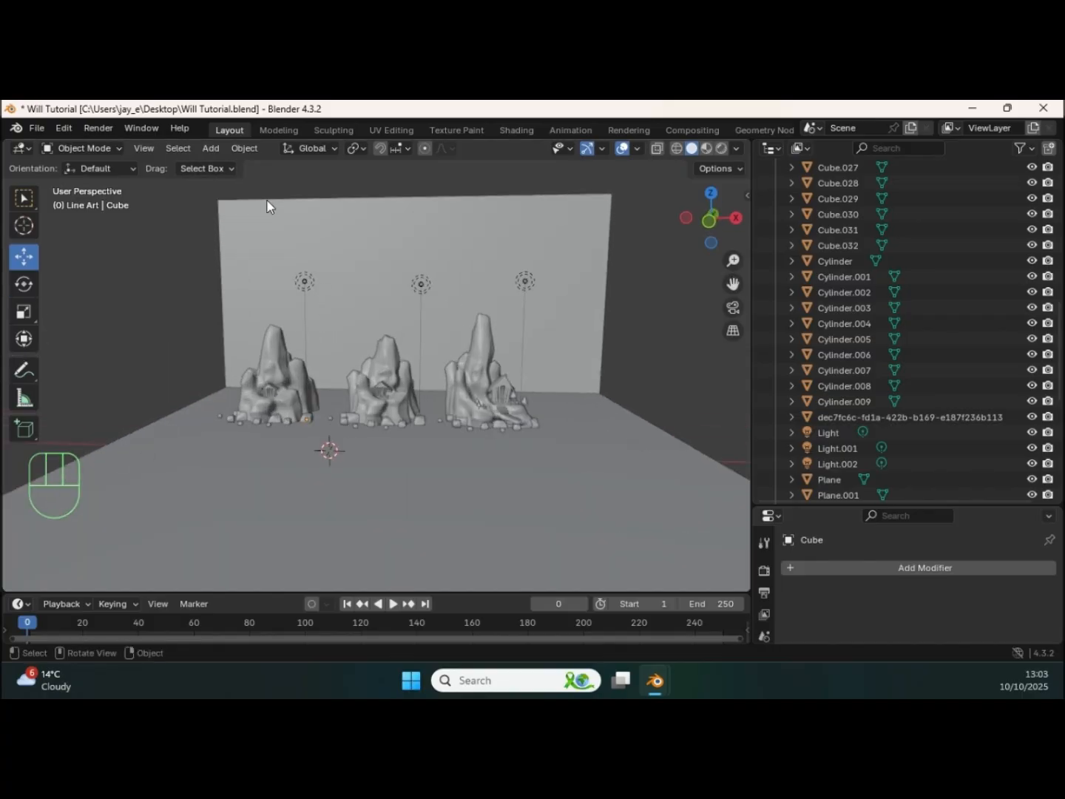
pyautogui.scroll(10, 962, 214)
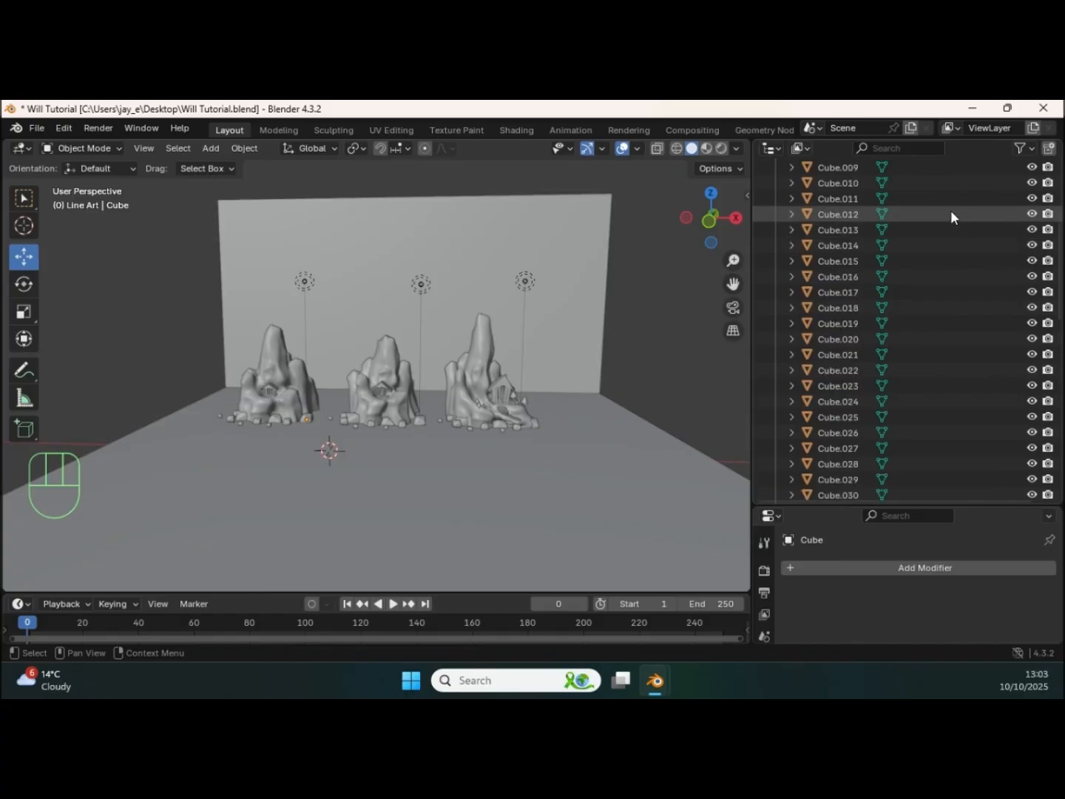
pyautogui.scroll(2, 921, 215)
pyautogui.click(836, 199)
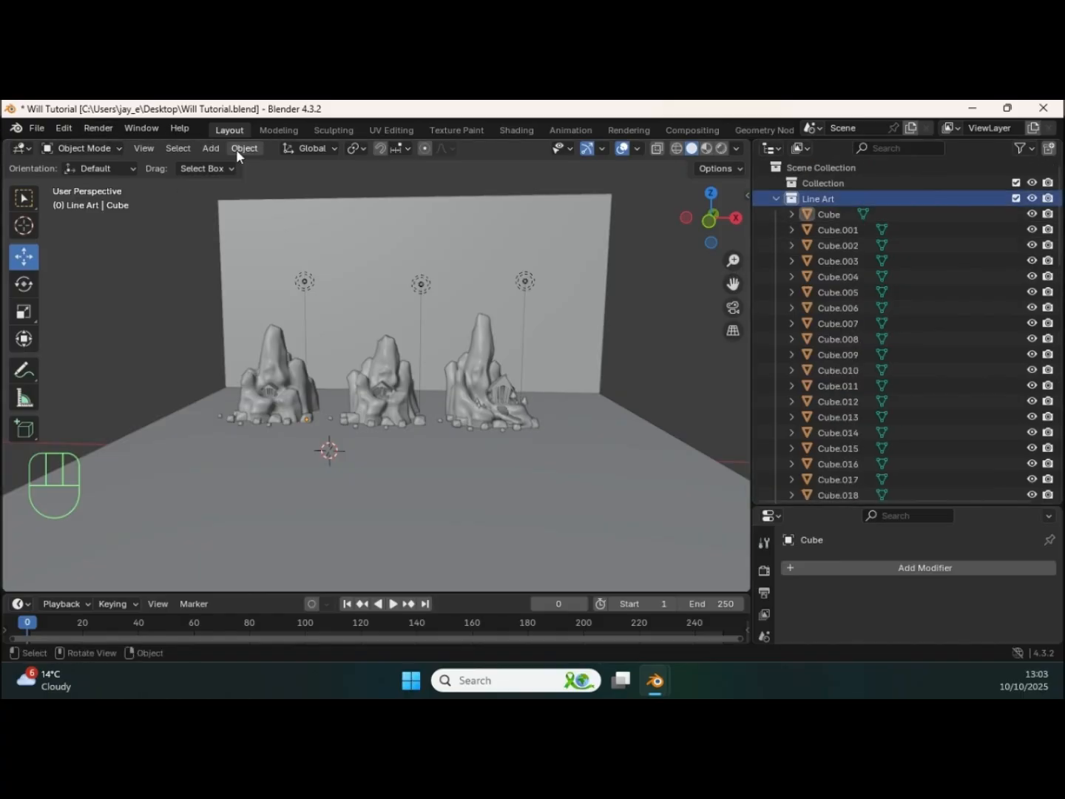
pyautogui.click(211, 148)
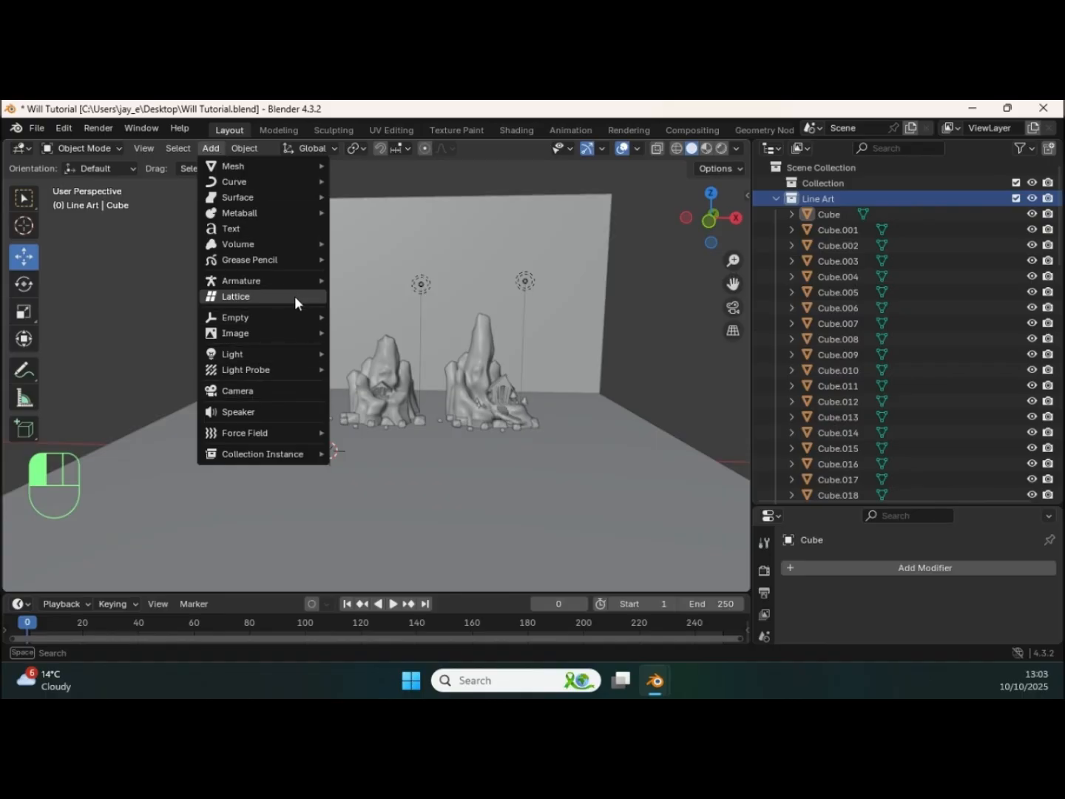
pyautogui.moveTo(303, 262)
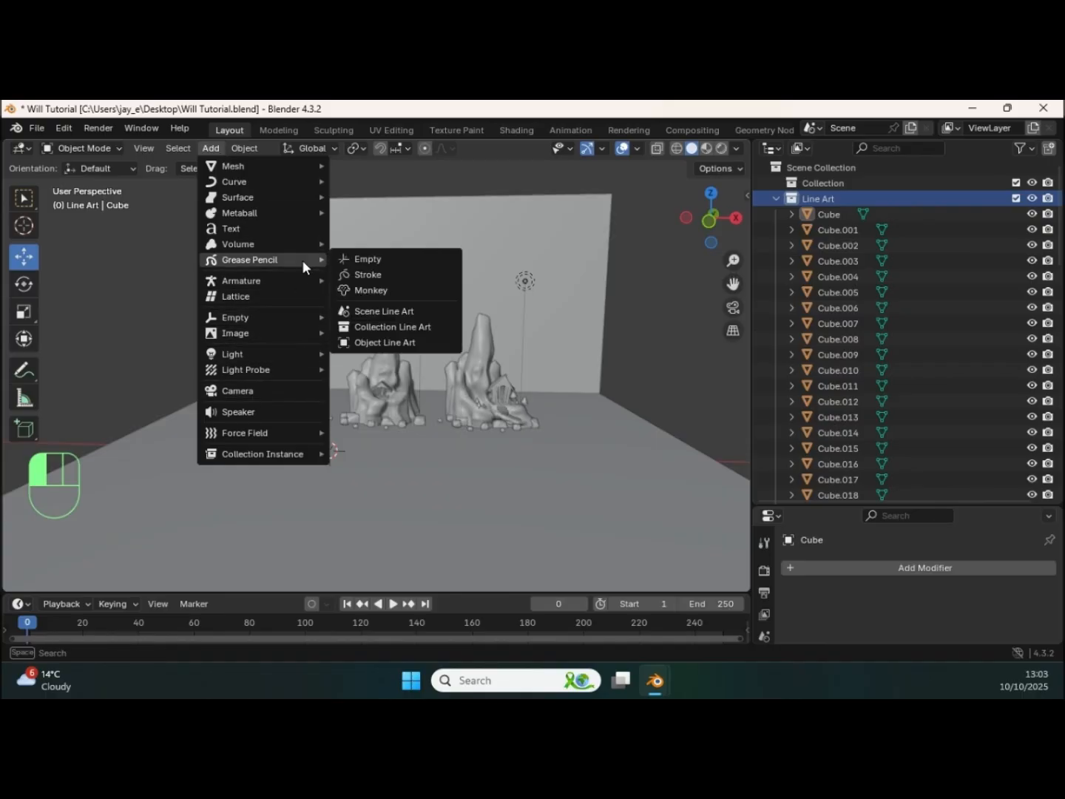
pyautogui.click(367, 259)
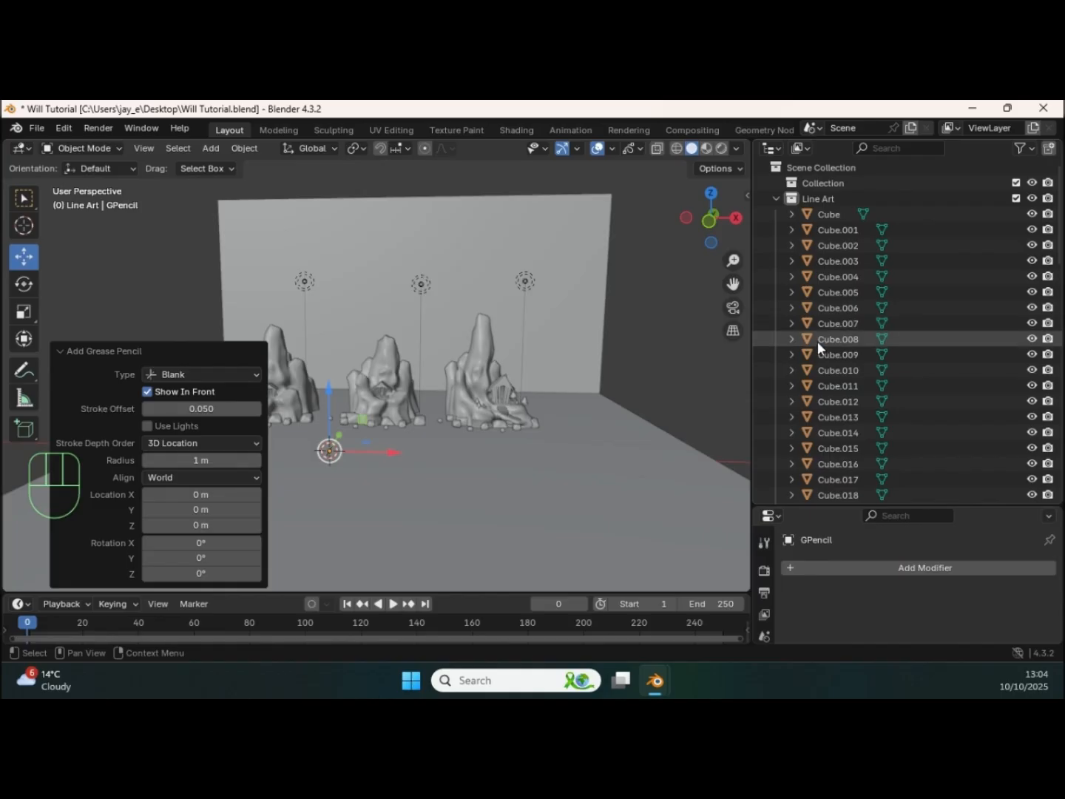
# Step: Select the GPencil object, enlarge the properties area and add a Line Art modifier
pyautogui.scroll(-5, 835, 351)
pyautogui.scroll(-7, 839, 355)
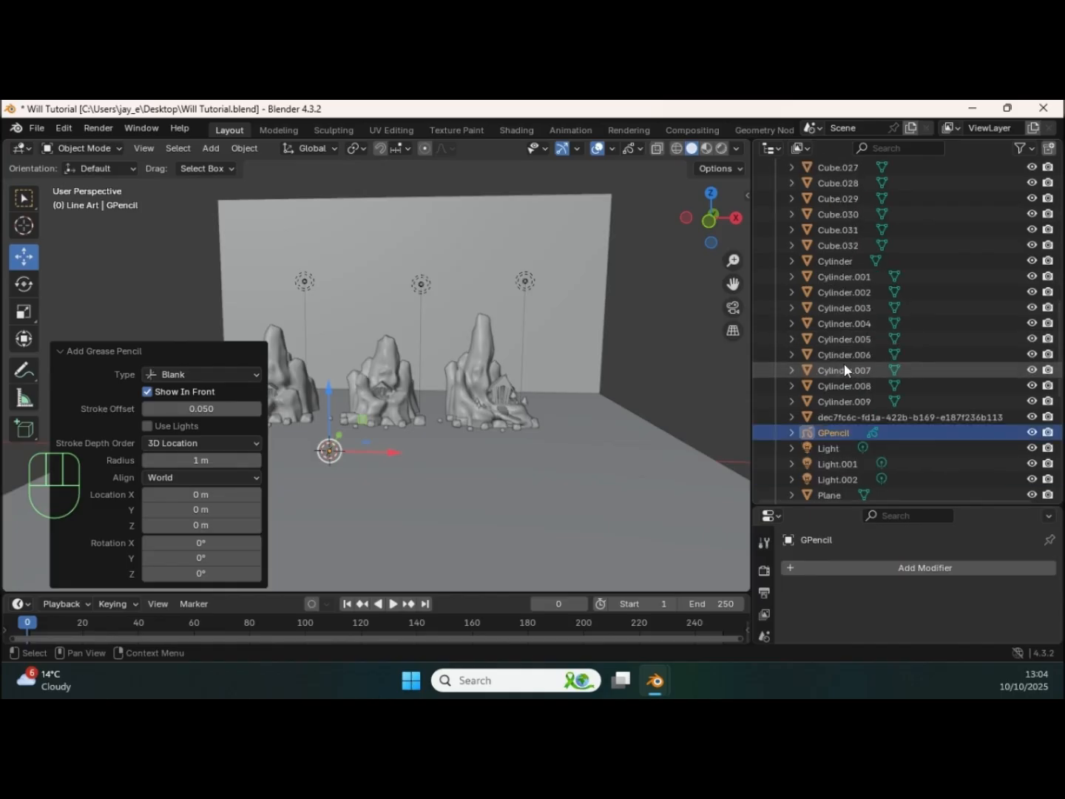
pyautogui.click(838, 374)
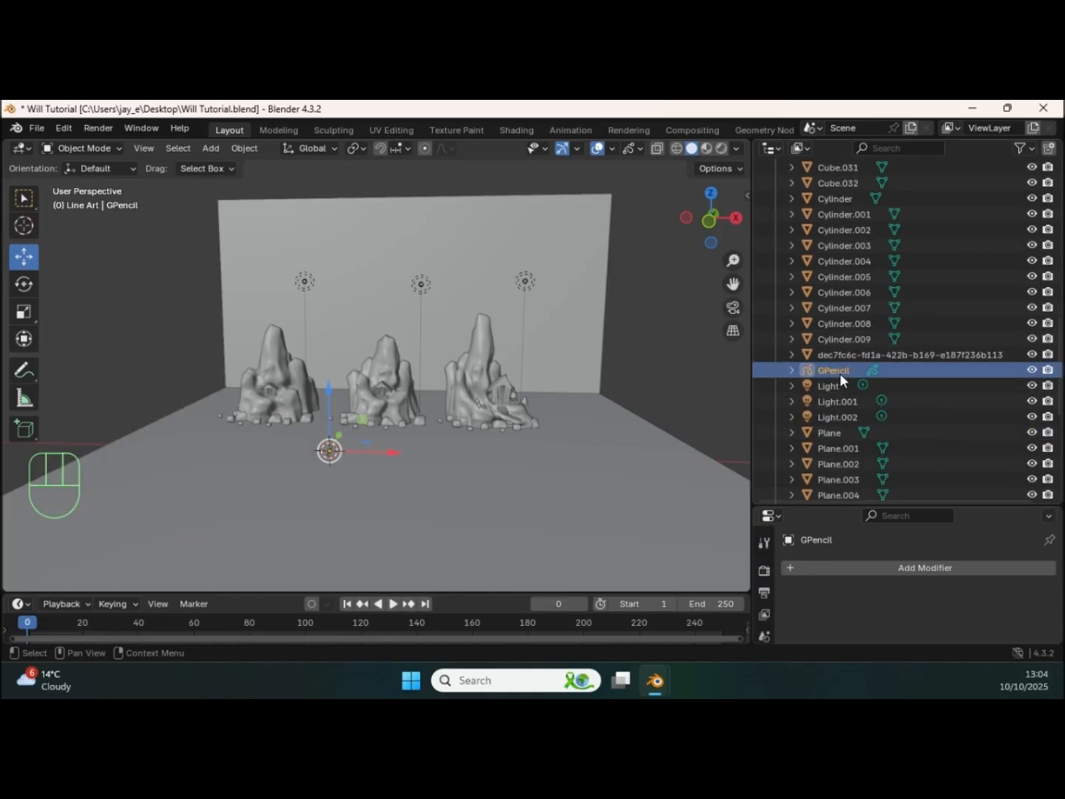
pyautogui.moveTo(804, 505); pyautogui.dragTo(832, 297)
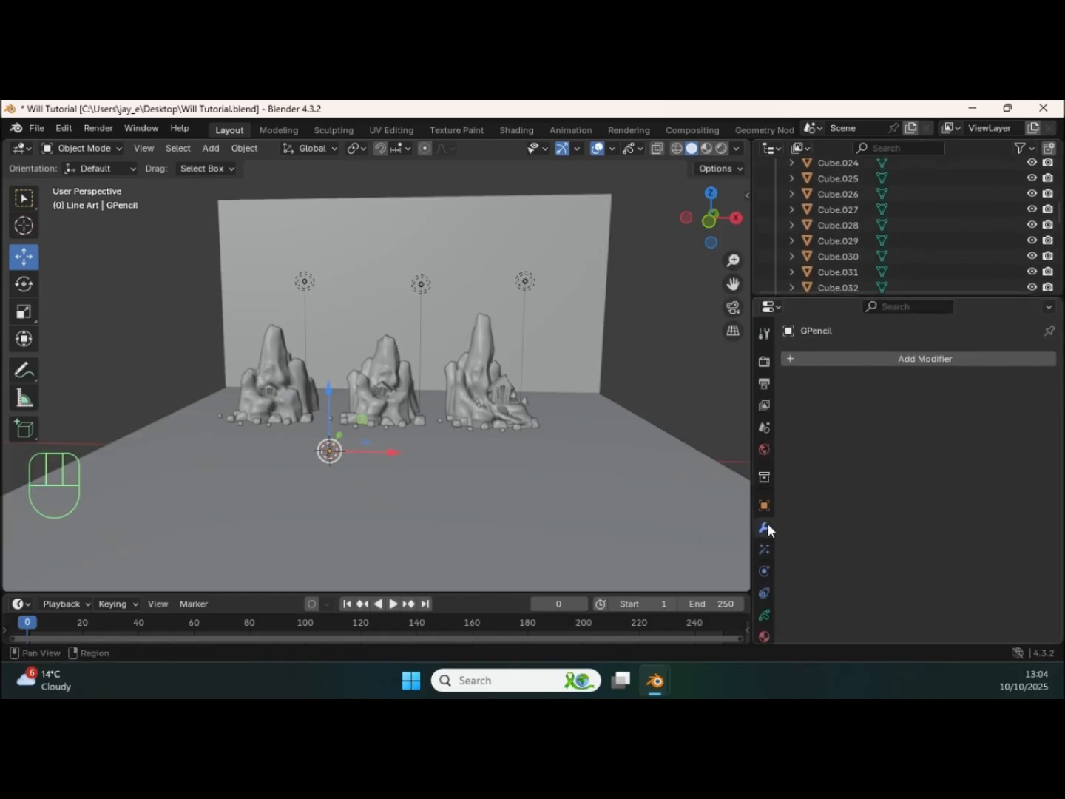
pyautogui.click(895, 361)
pyautogui.moveTo(894, 361)
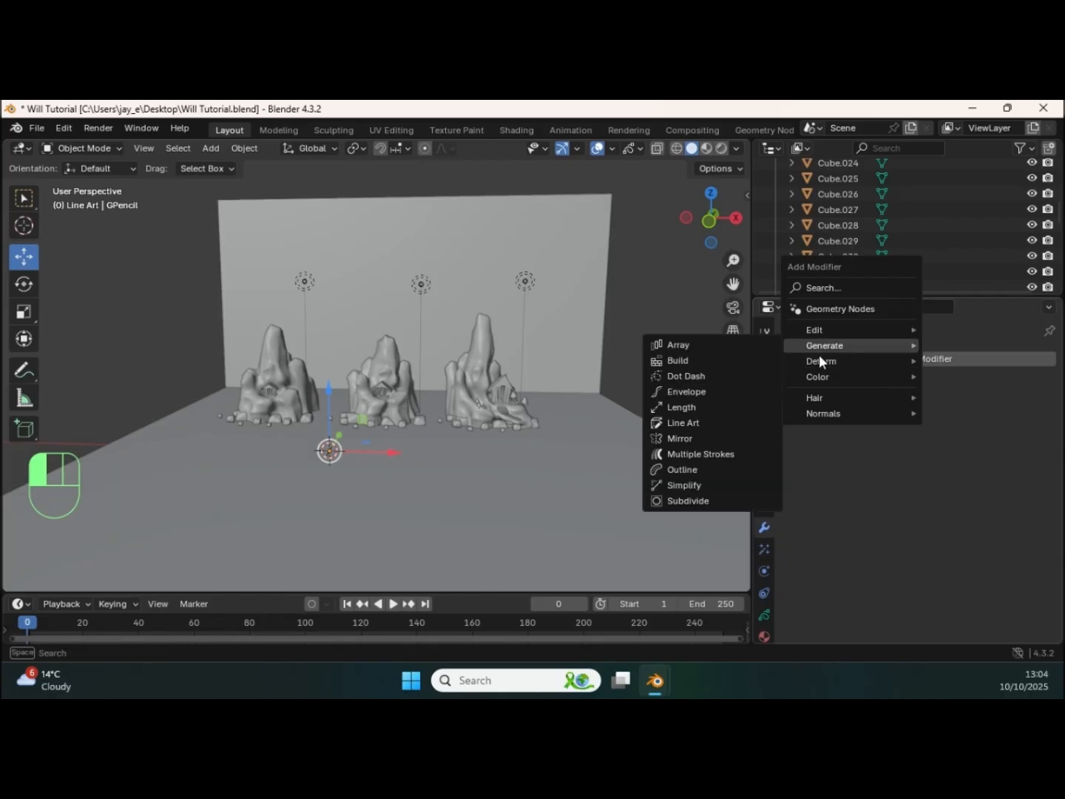
pyautogui.click(699, 422)
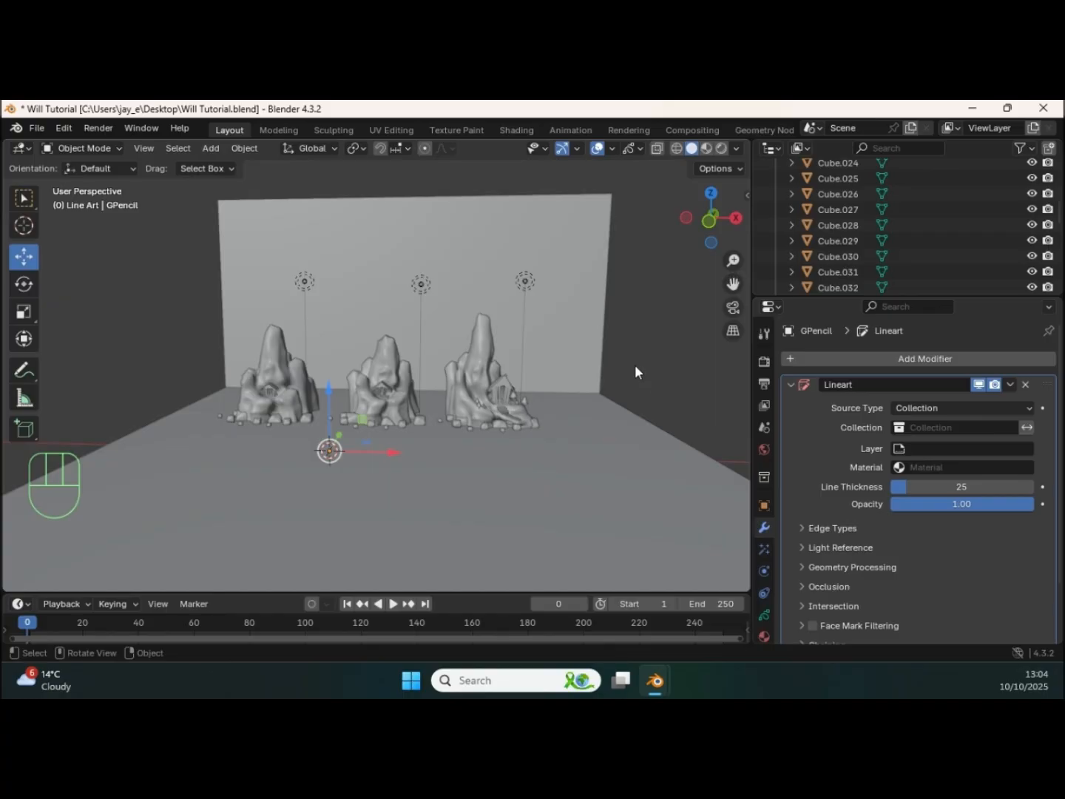
# Step: Check the Emulate Numpad setting in the Input preferences, and put the preferences window away
pyautogui.click(64, 130)
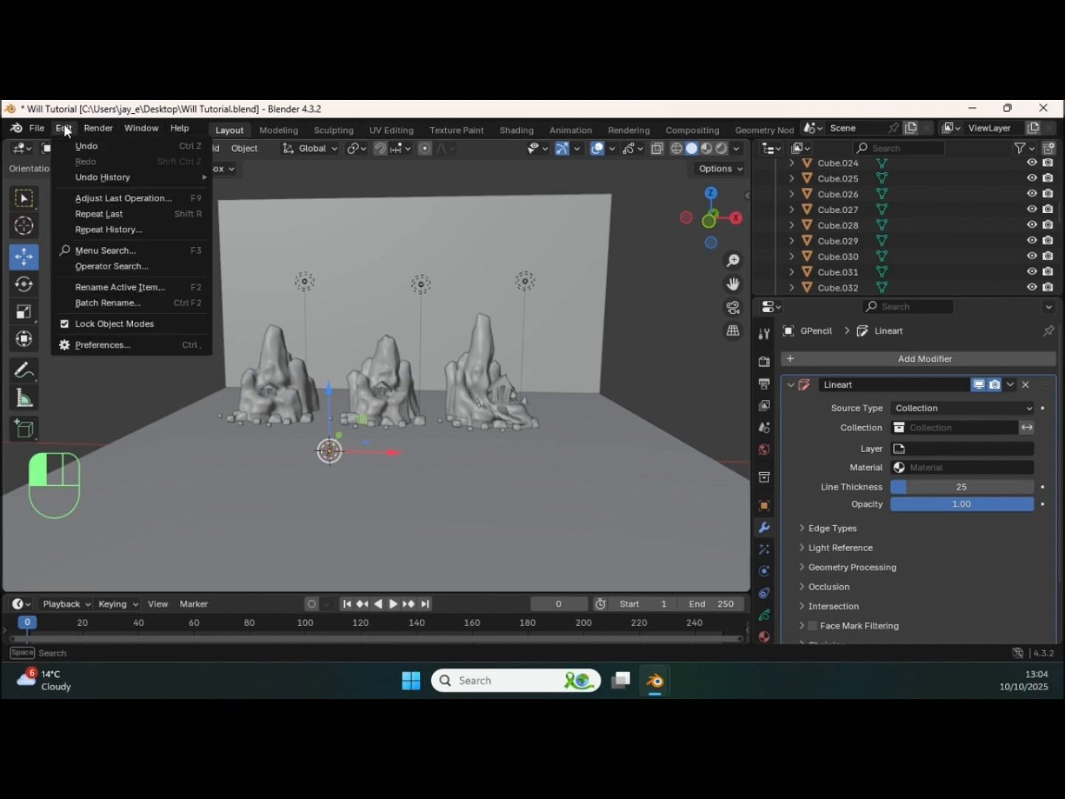
pyautogui.click(117, 345)
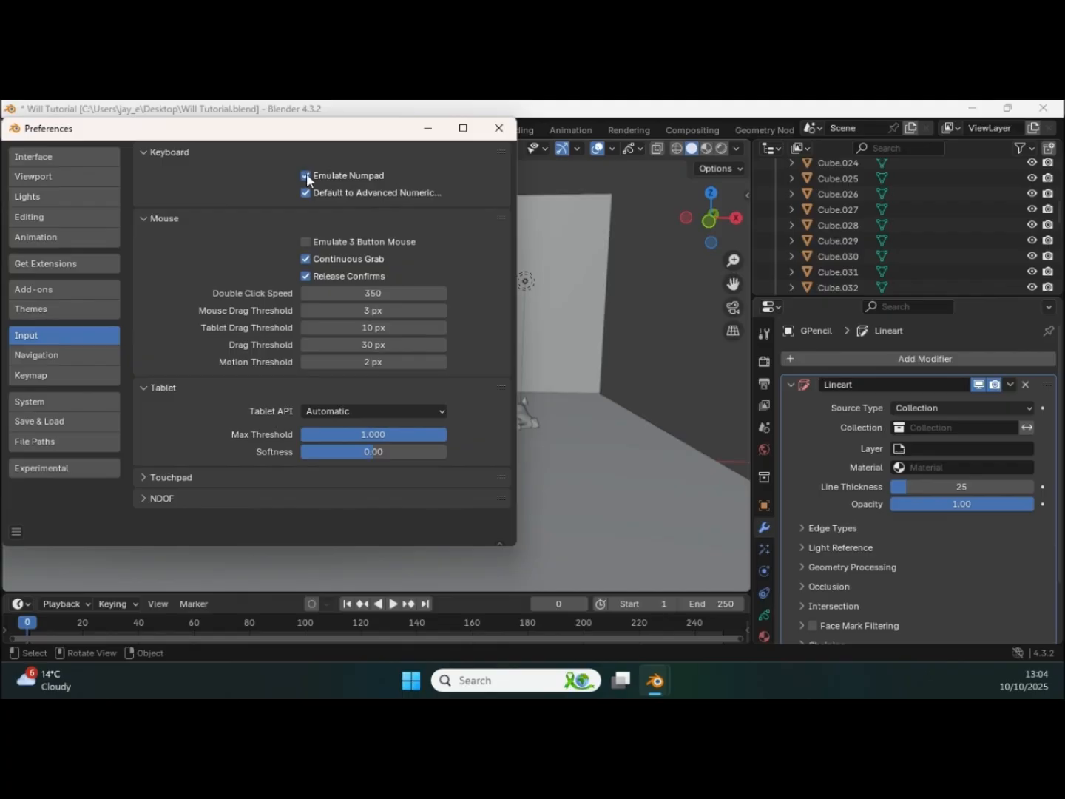
pyautogui.click(429, 130)
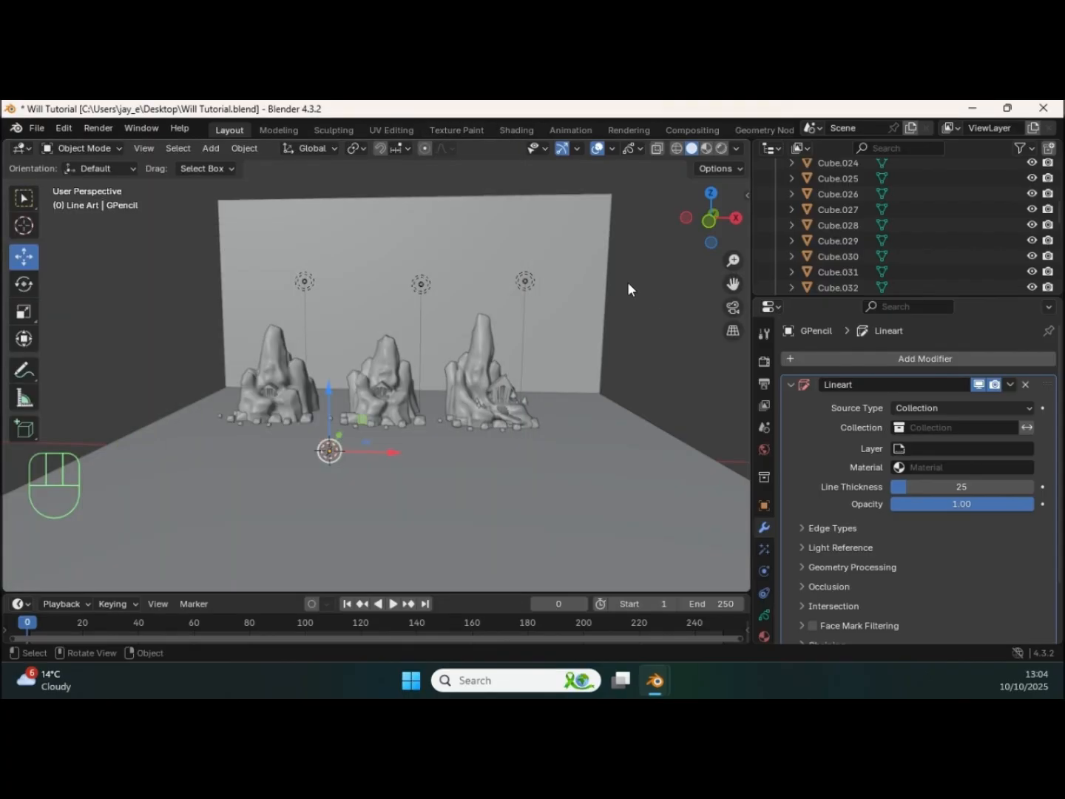
# Step: Switch to the camera view, lock the camera to the view and frame the third rock formation with its temple
pyautogui.press('KP_0')
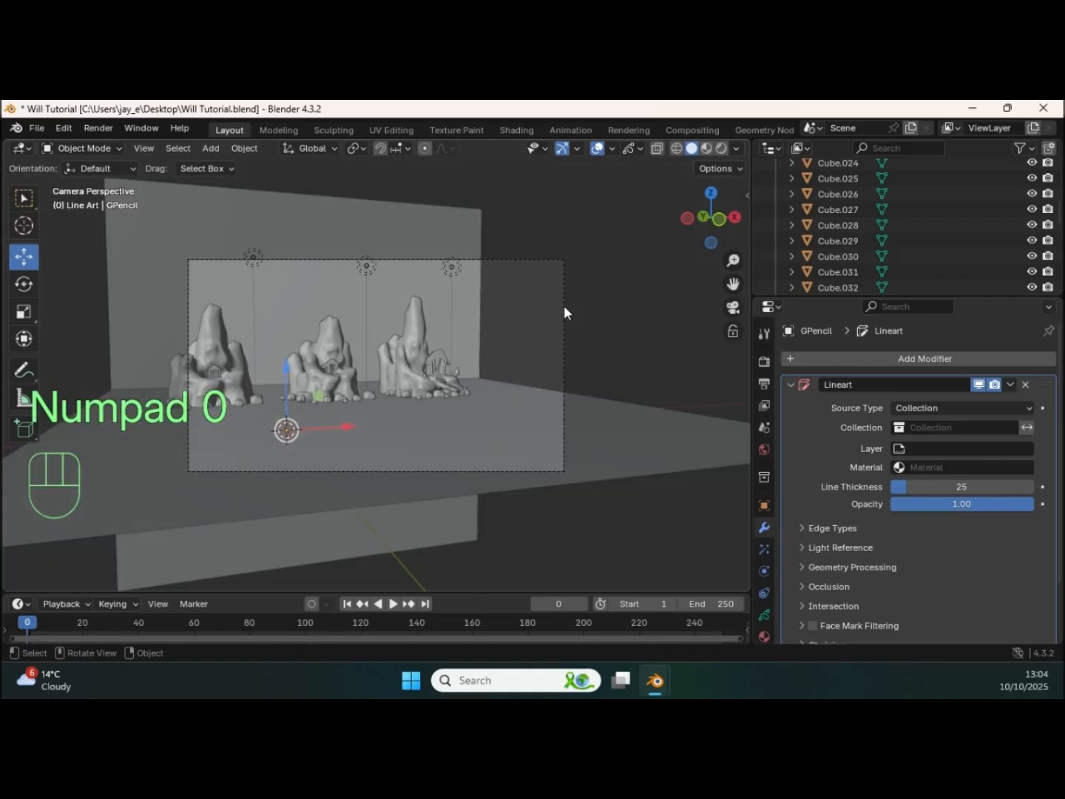
pyautogui.press('n')
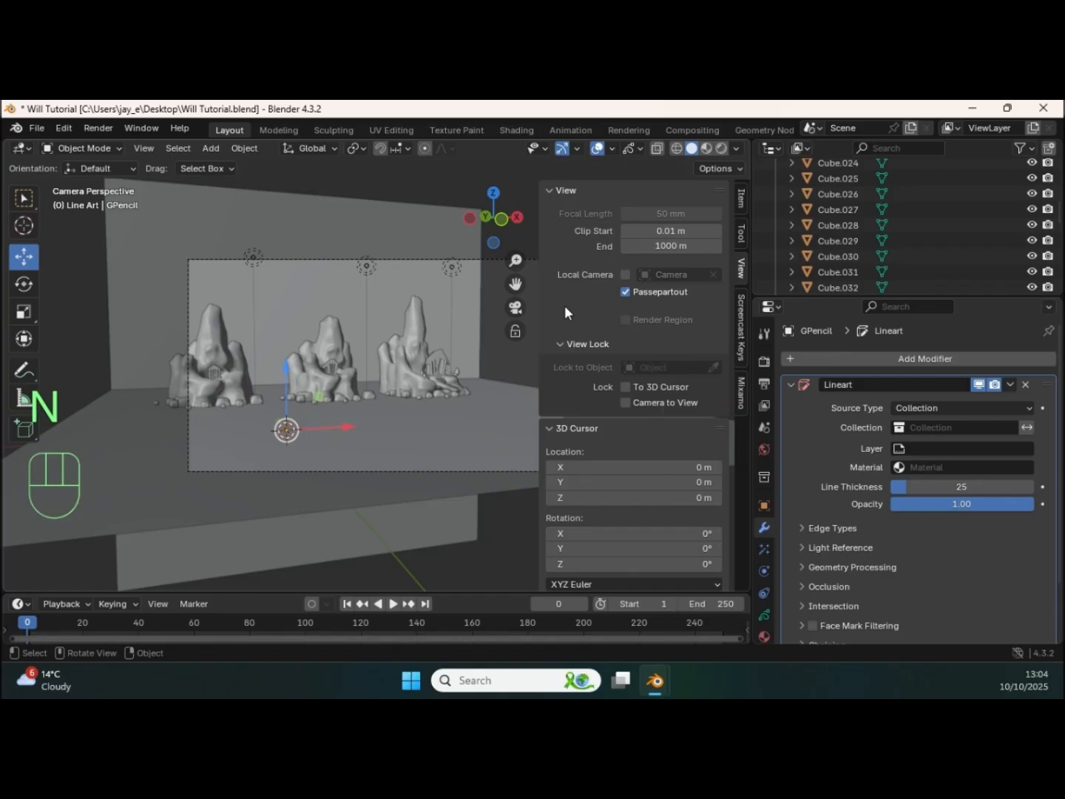
pyautogui.click(627, 403)
pyautogui.press('n')
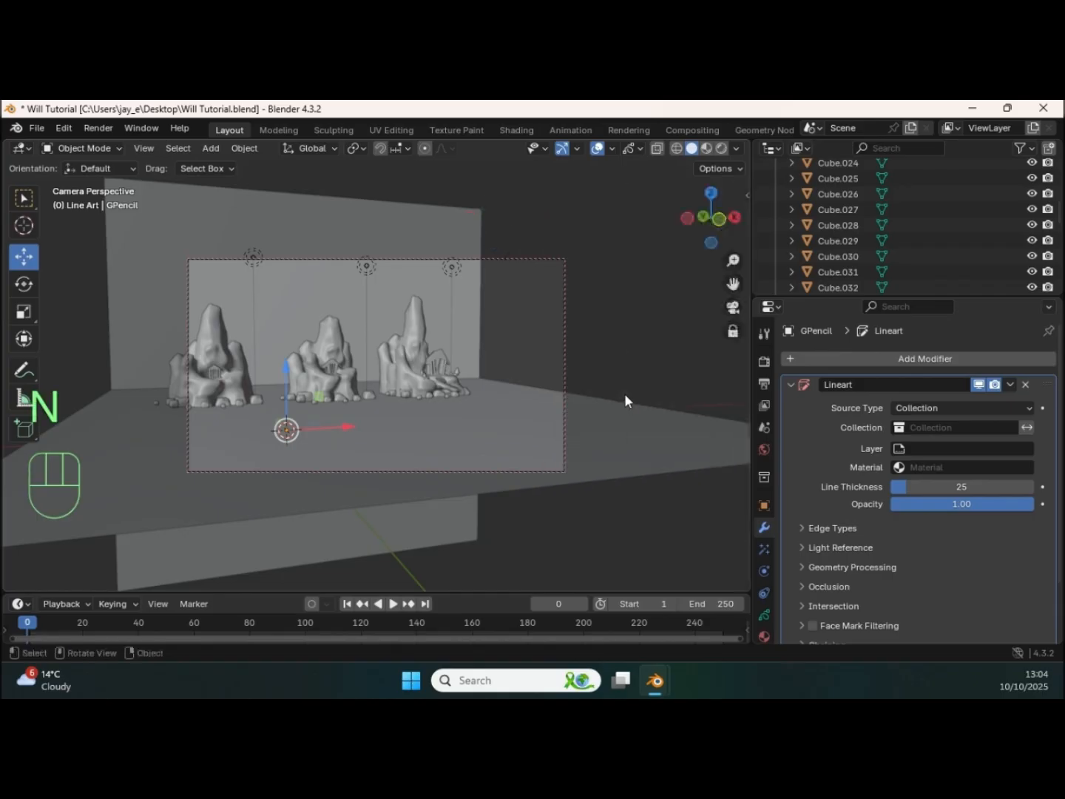
pyautogui.moveTo(596, 379); pyautogui.dragTo(553, 349, button='middle')
pyautogui.scroll(5, 537, 375)
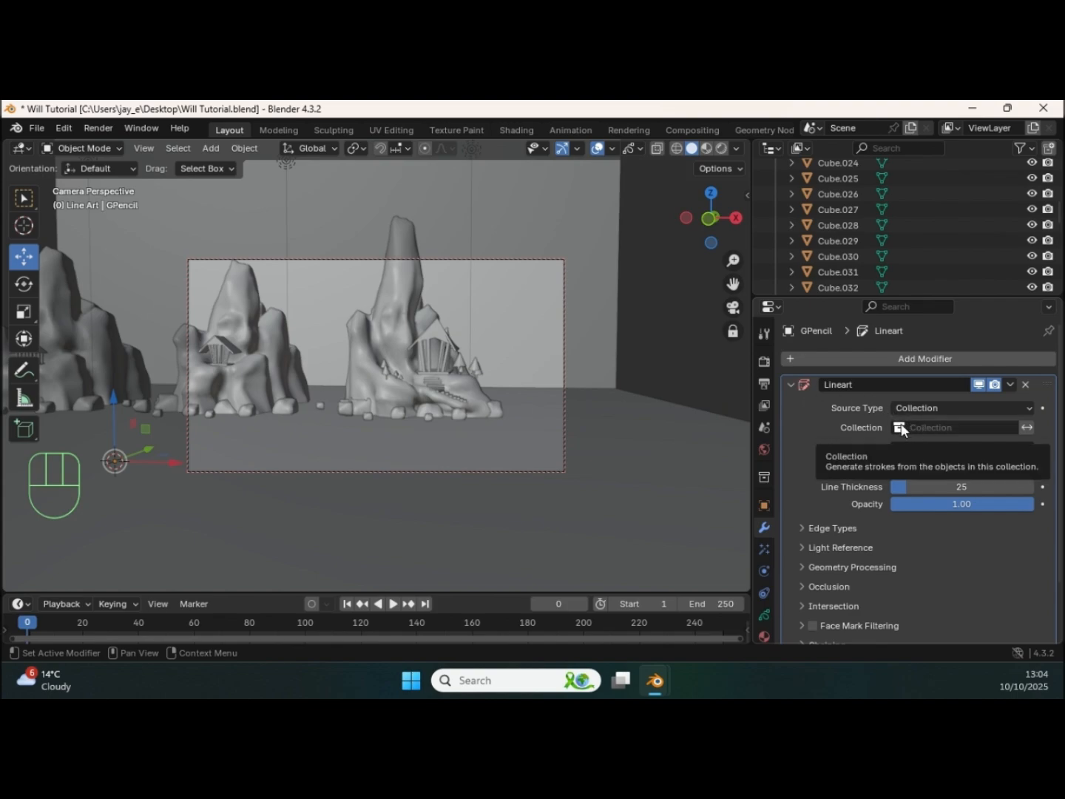
# Step: Set the Line Art modifier's source collection to Line Art, its layer to Layer and its material to Black.004
pyautogui.click(950, 427)
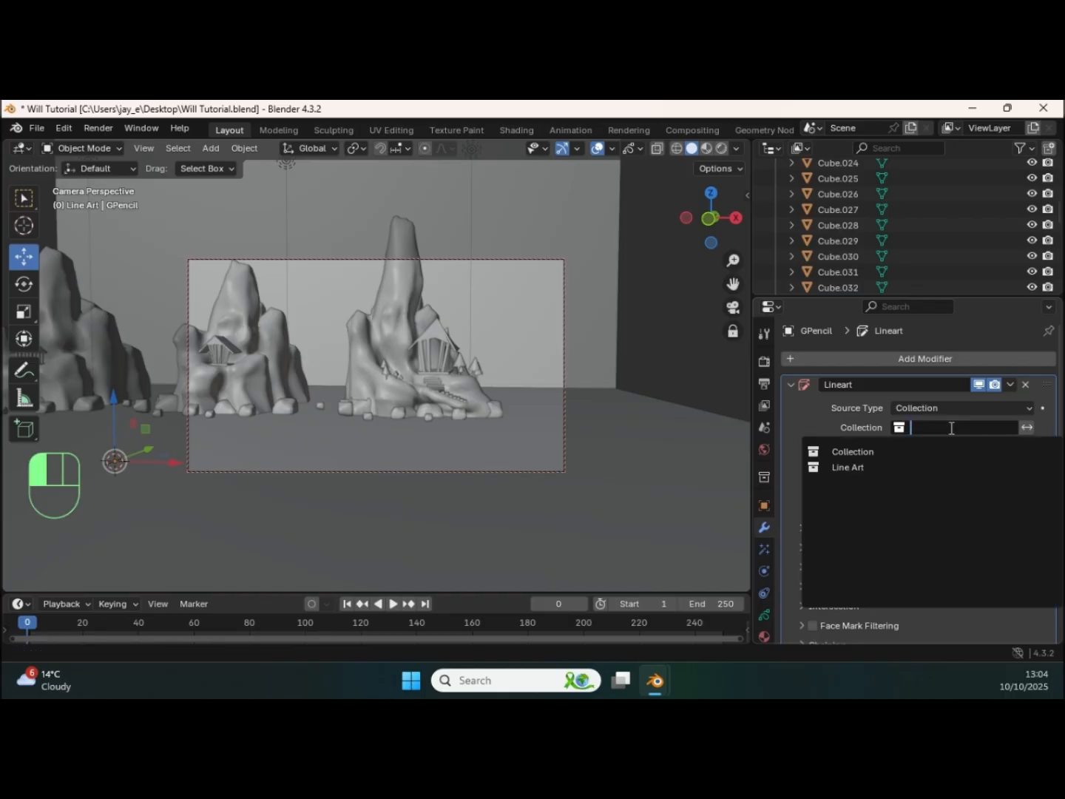
pyautogui.click(882, 467)
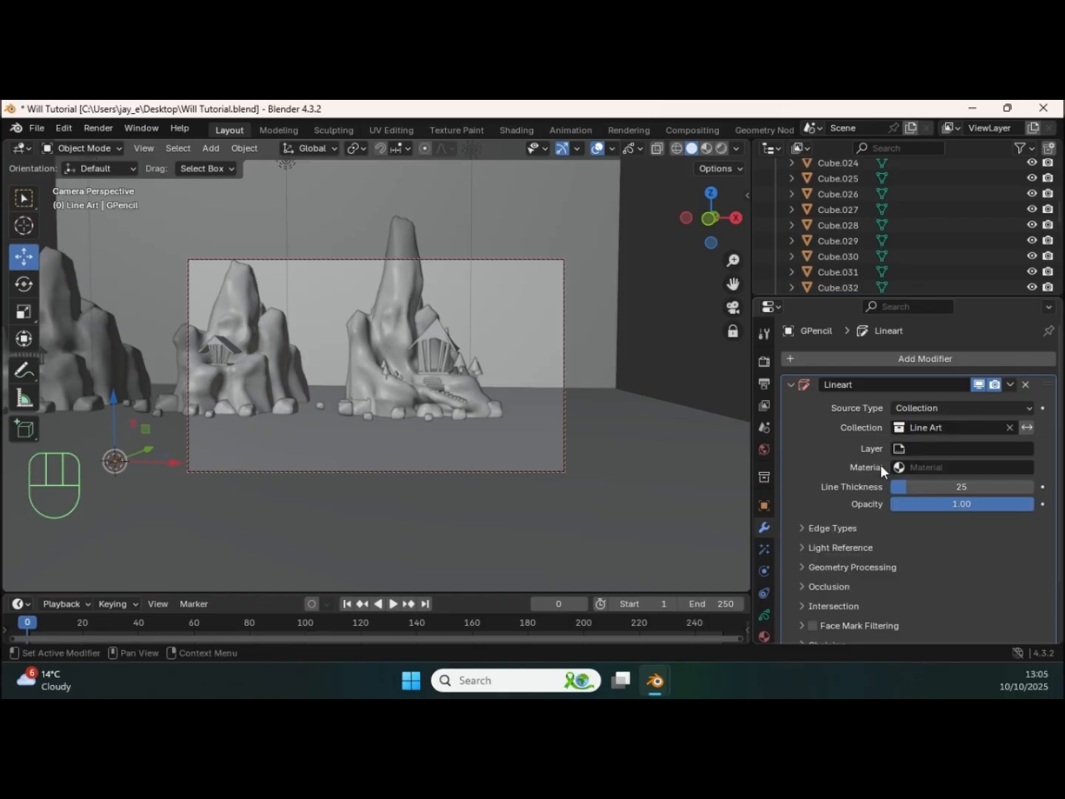
pyautogui.click(932, 446)
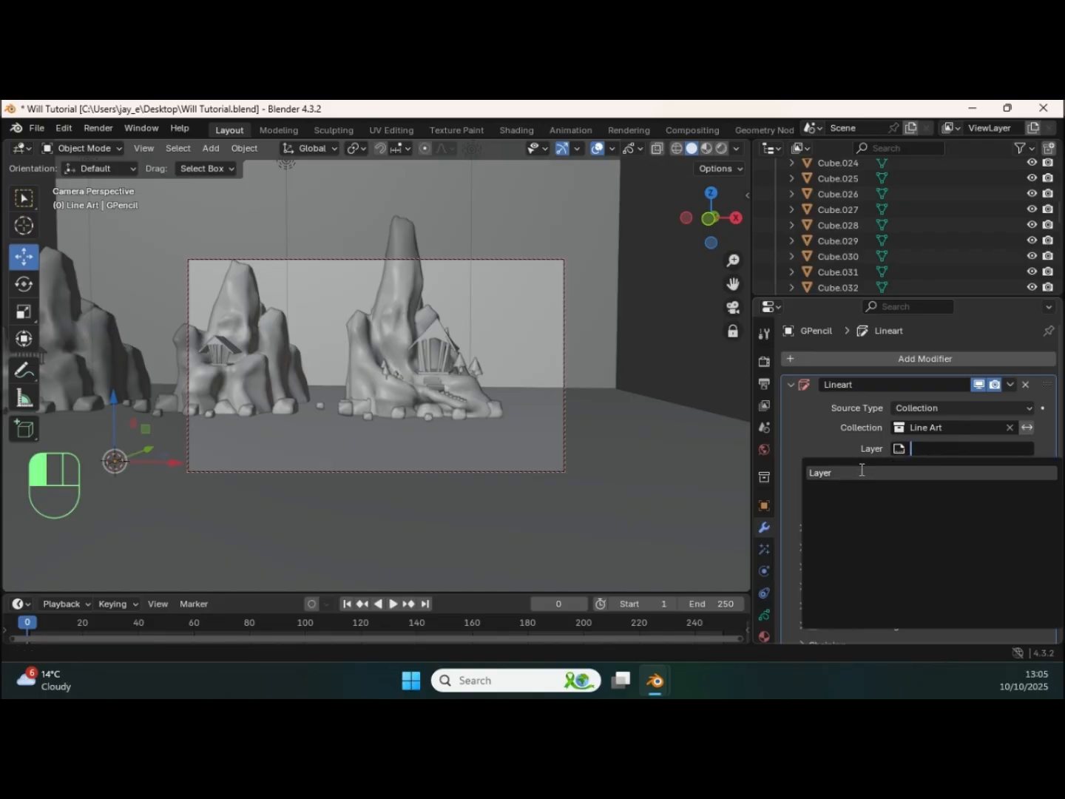
pyautogui.click(860, 469)
pyautogui.click(924, 467)
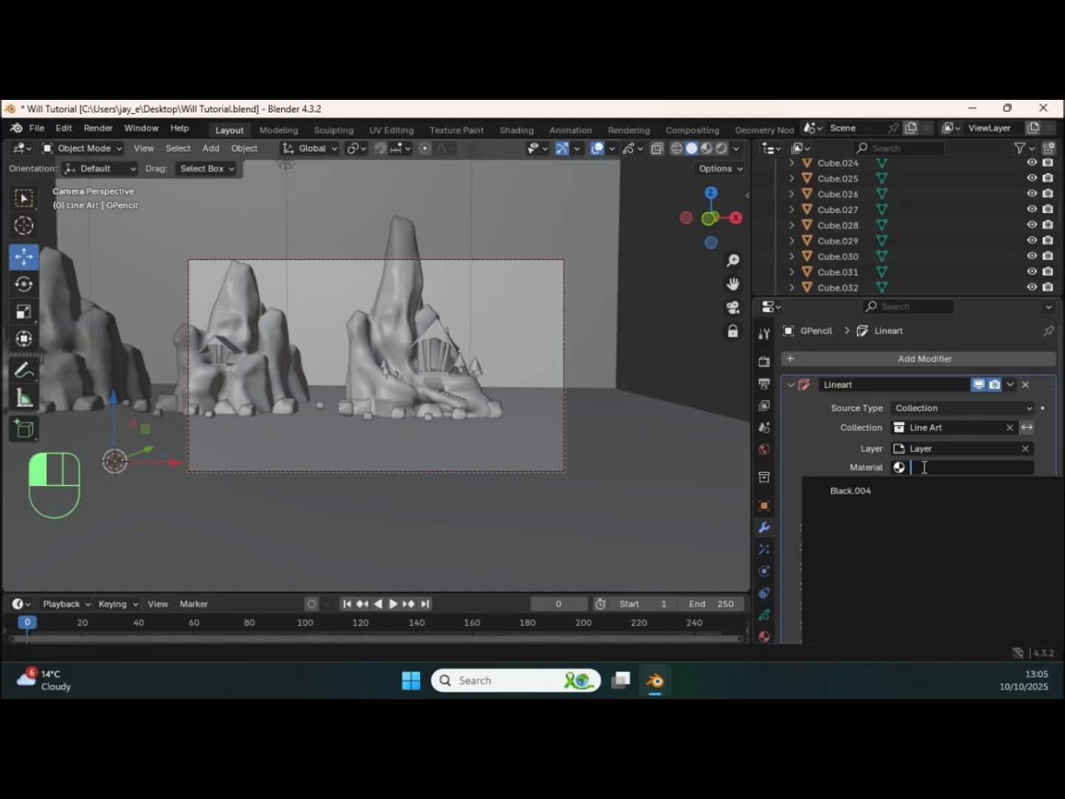
pyautogui.click(864, 489)
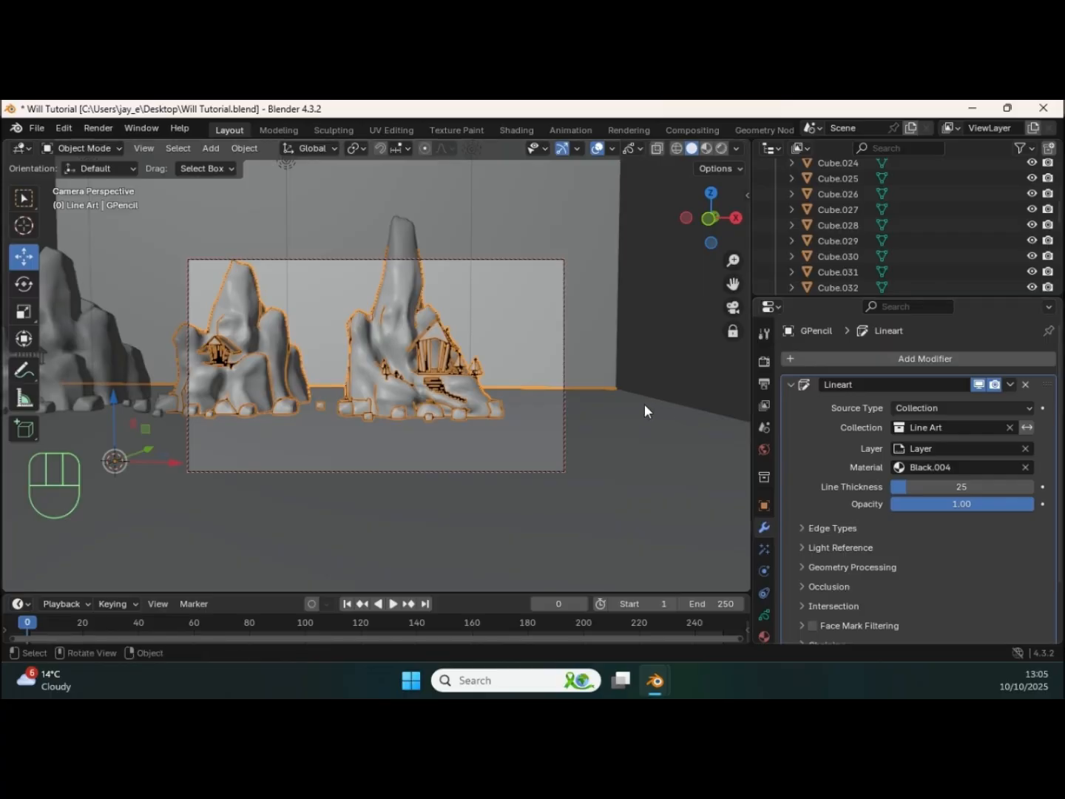
# Step: Render the camera view to check the line art on the rocks and temples, and put the render away
pyautogui.moveTo(497, 383); pyautogui.dragTo(457, 340, button='middle')
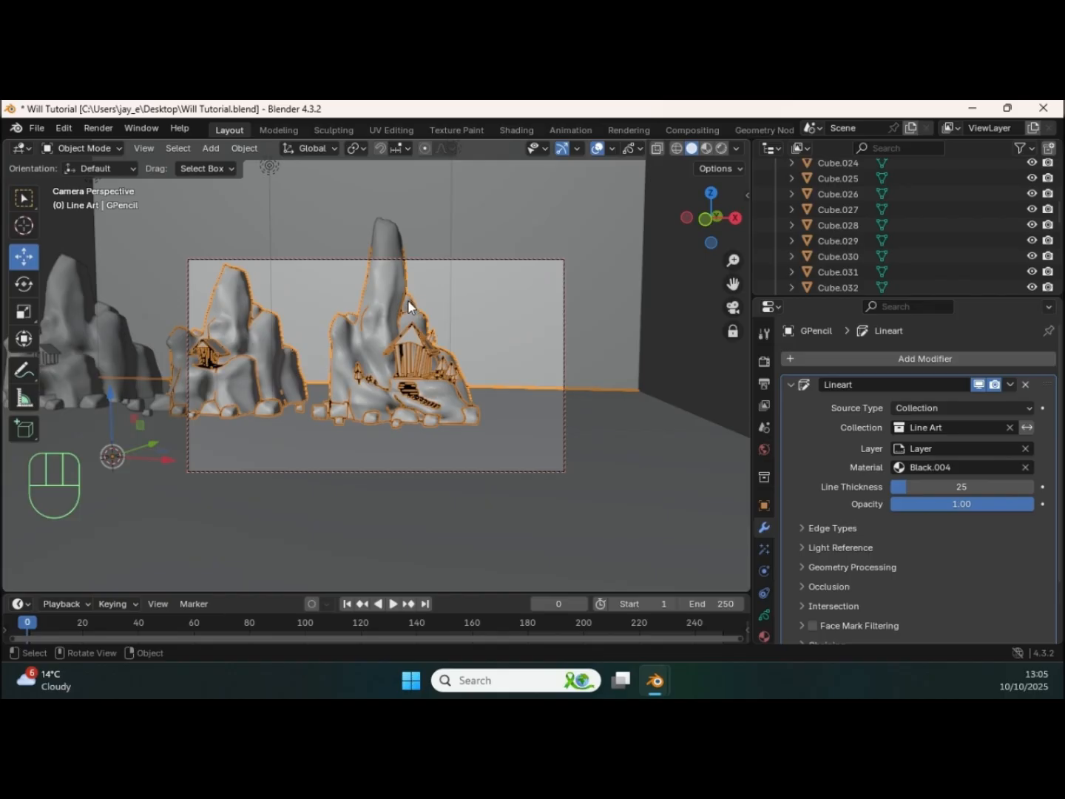
pyautogui.press('F12')
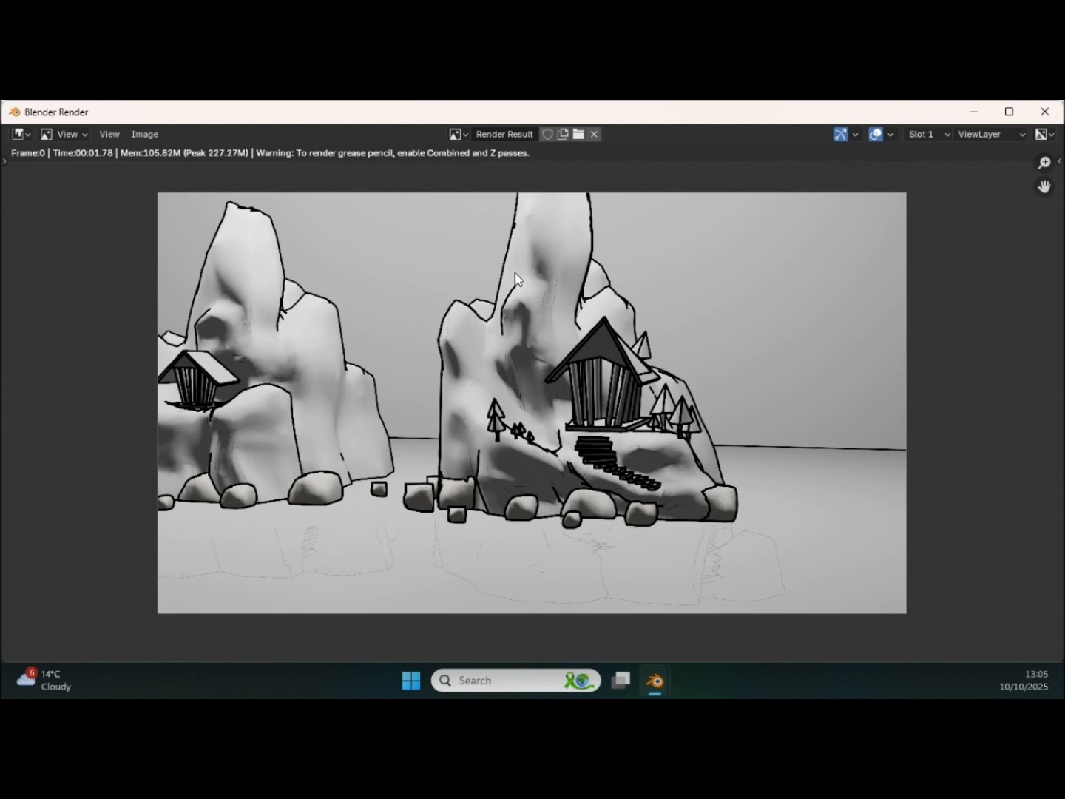
pyautogui.click(1042, 113)
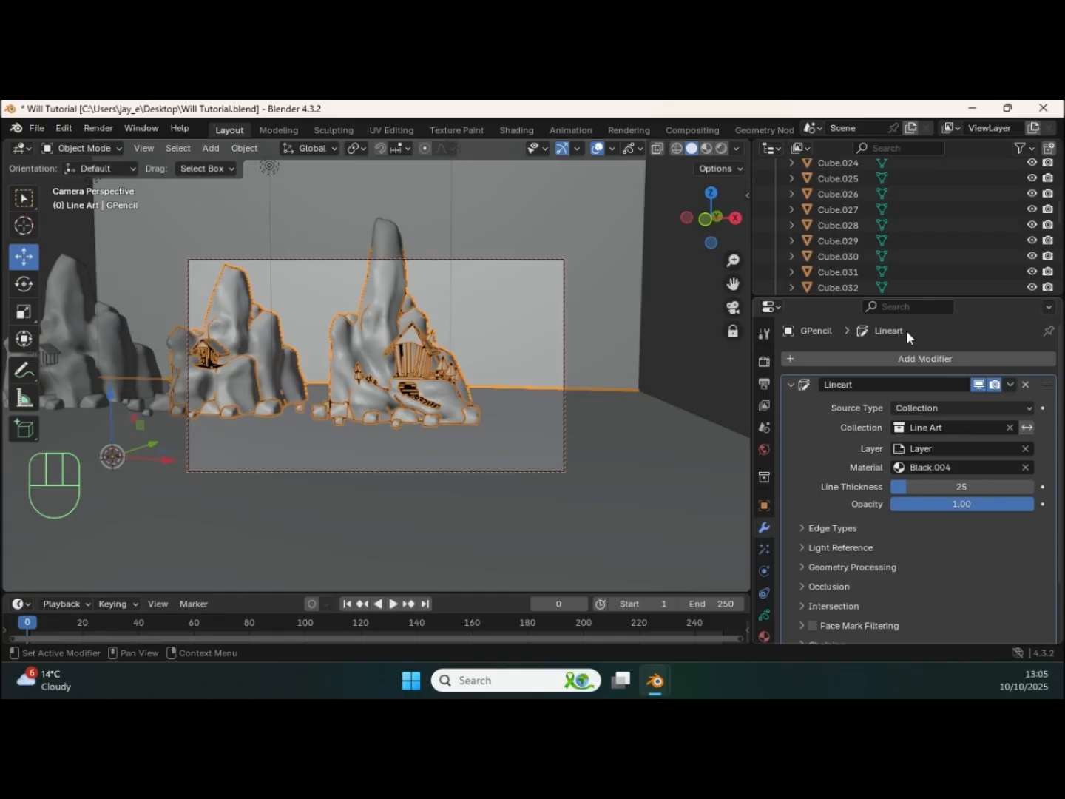
# Step: Add a Subdivide modifier to the GPencil object and set its subdivision type to Simple
pyautogui.click(913, 357)
pyautogui.moveTo(912, 357)
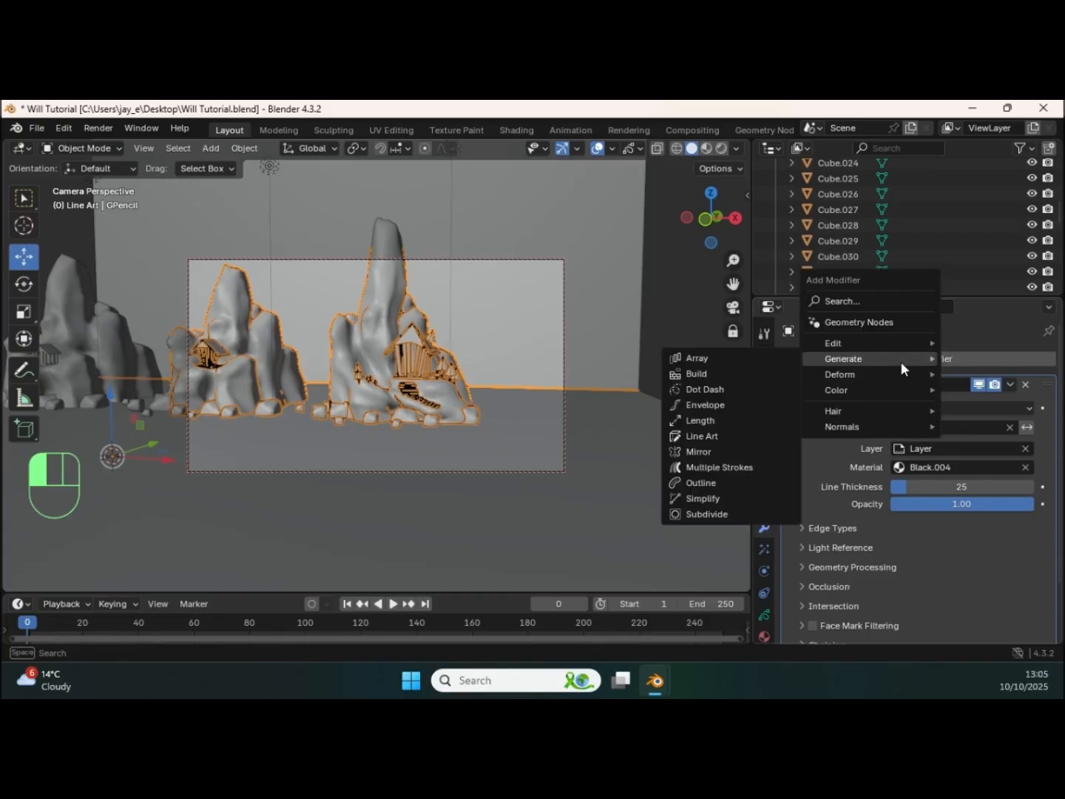
pyautogui.click(724, 512)
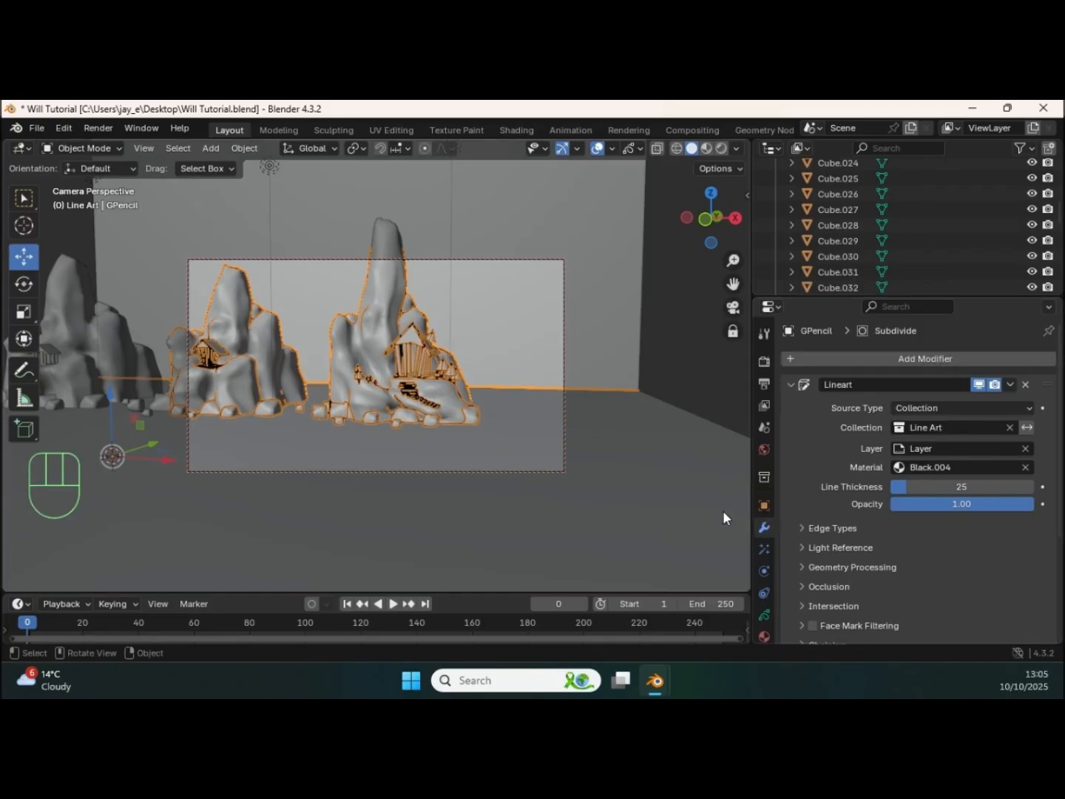
pyautogui.scroll(-5, 877, 450)
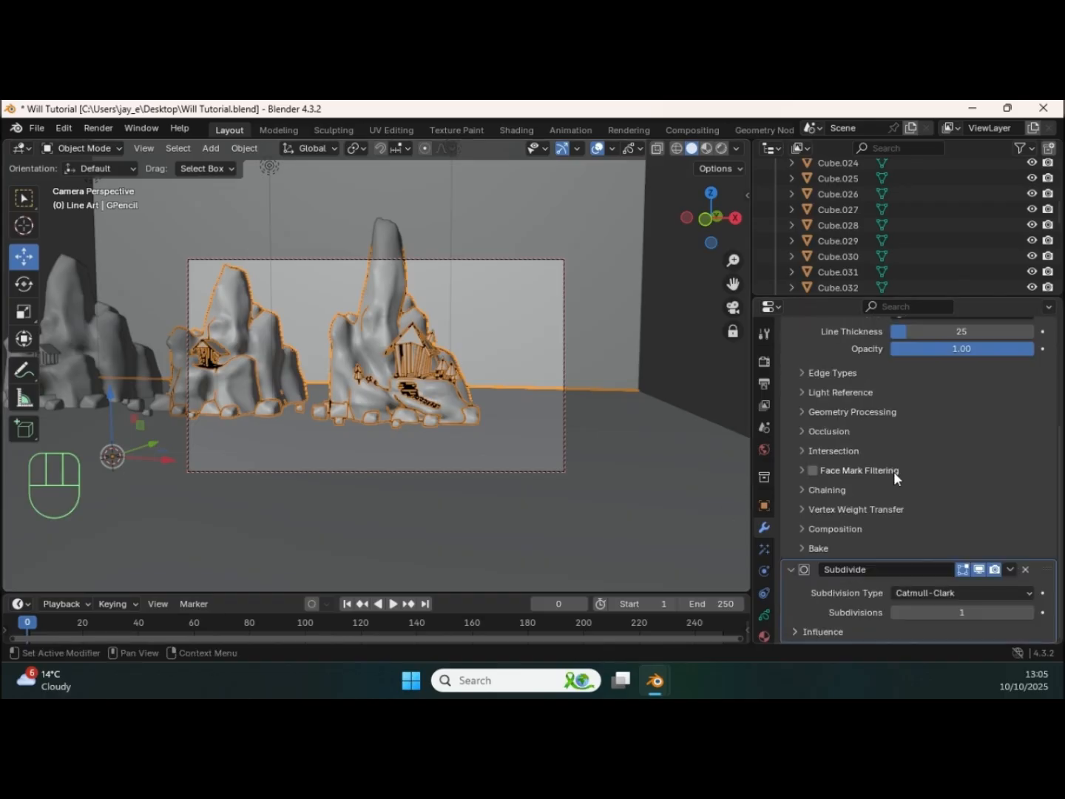
pyautogui.click(938, 595)
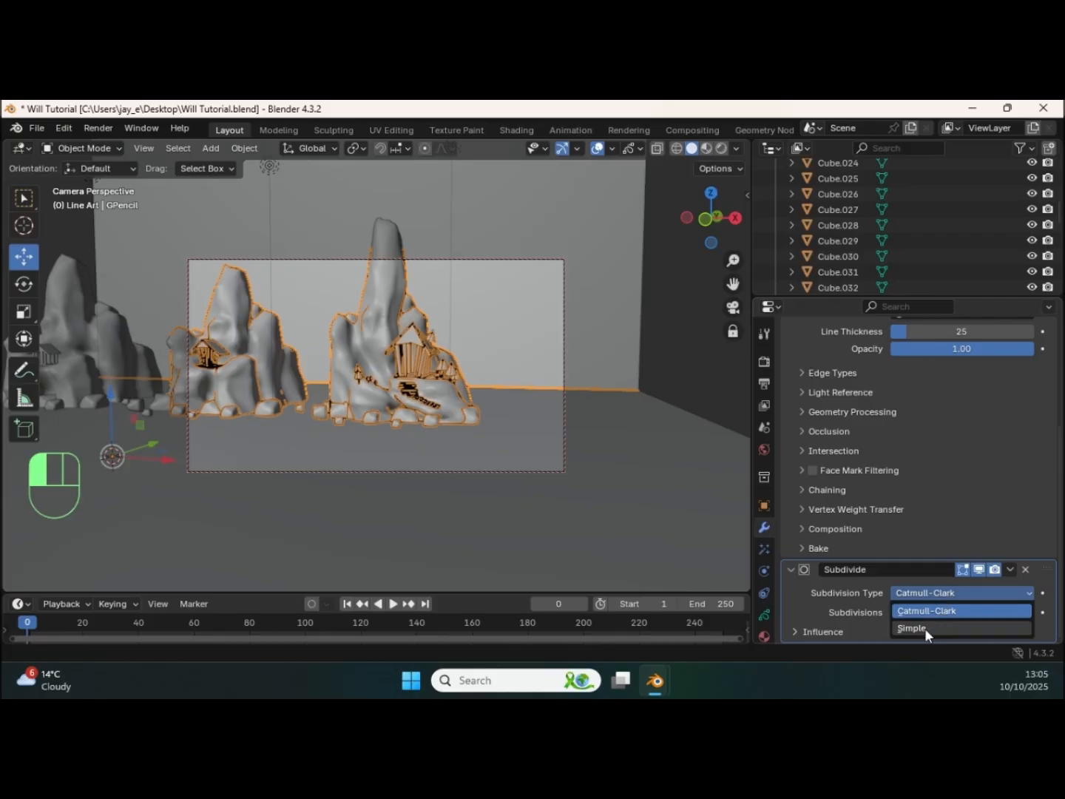
pyautogui.click(922, 629)
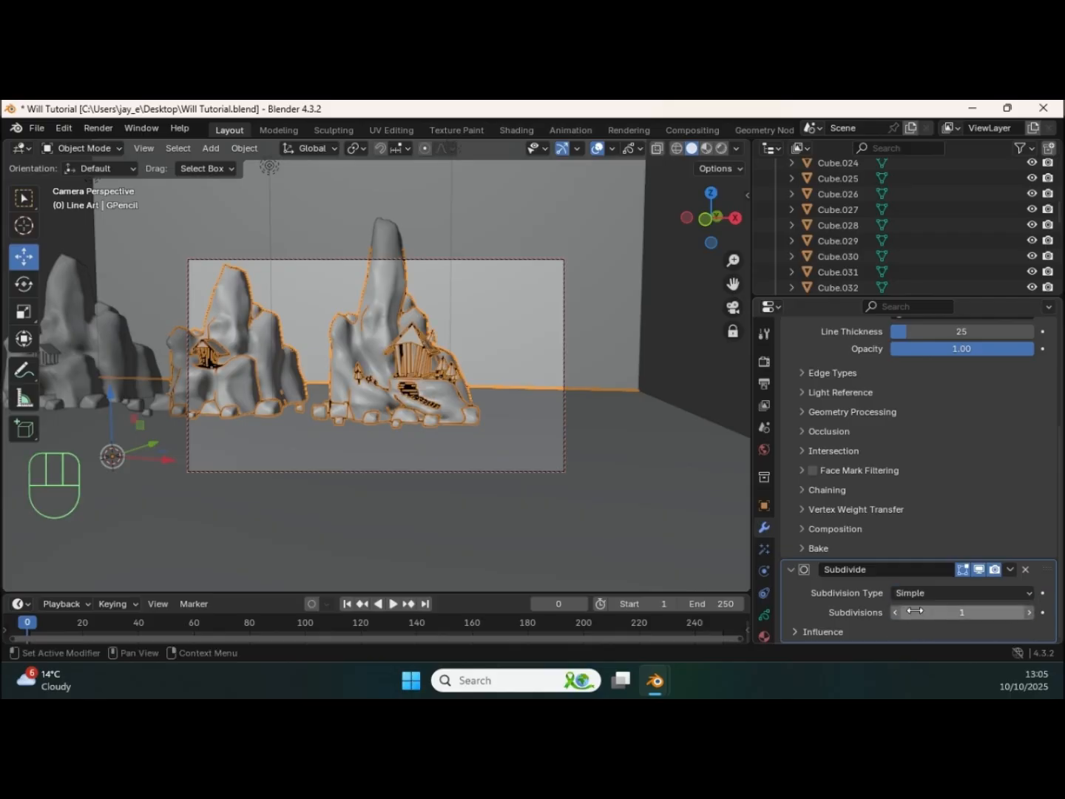
# Step: Add a Noise modifier to the GPencil object's line art
pyautogui.scroll(5, 948, 331)
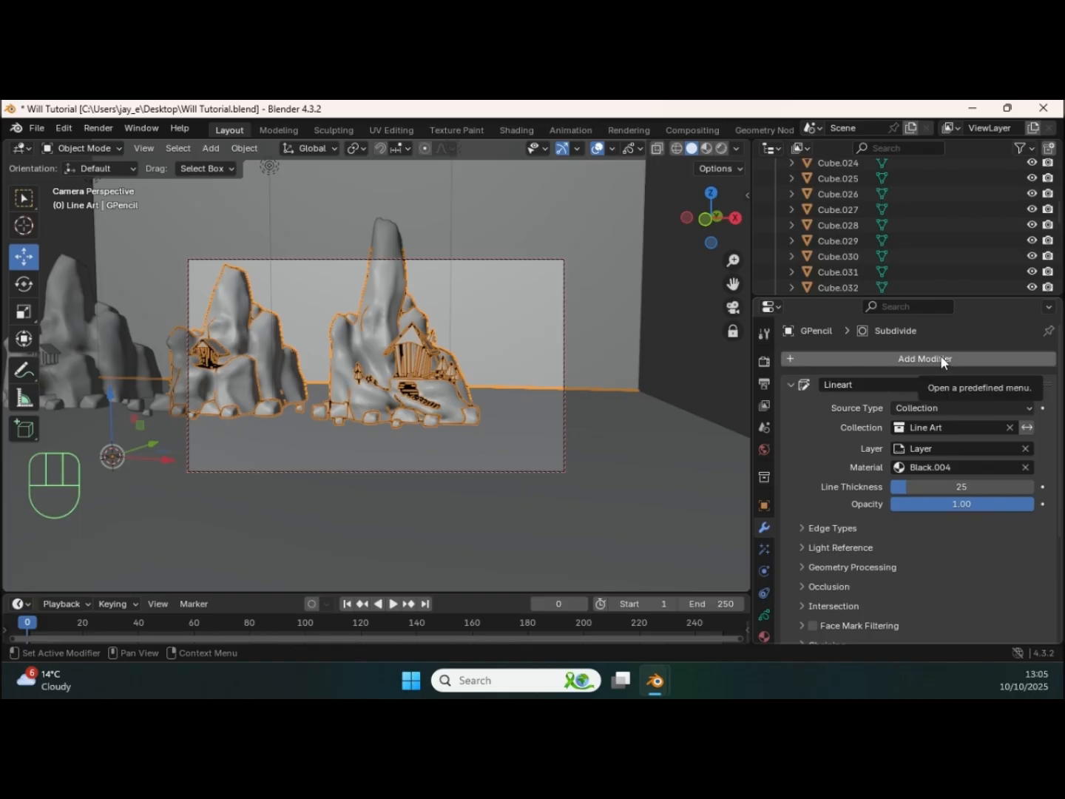
pyautogui.click(942, 358)
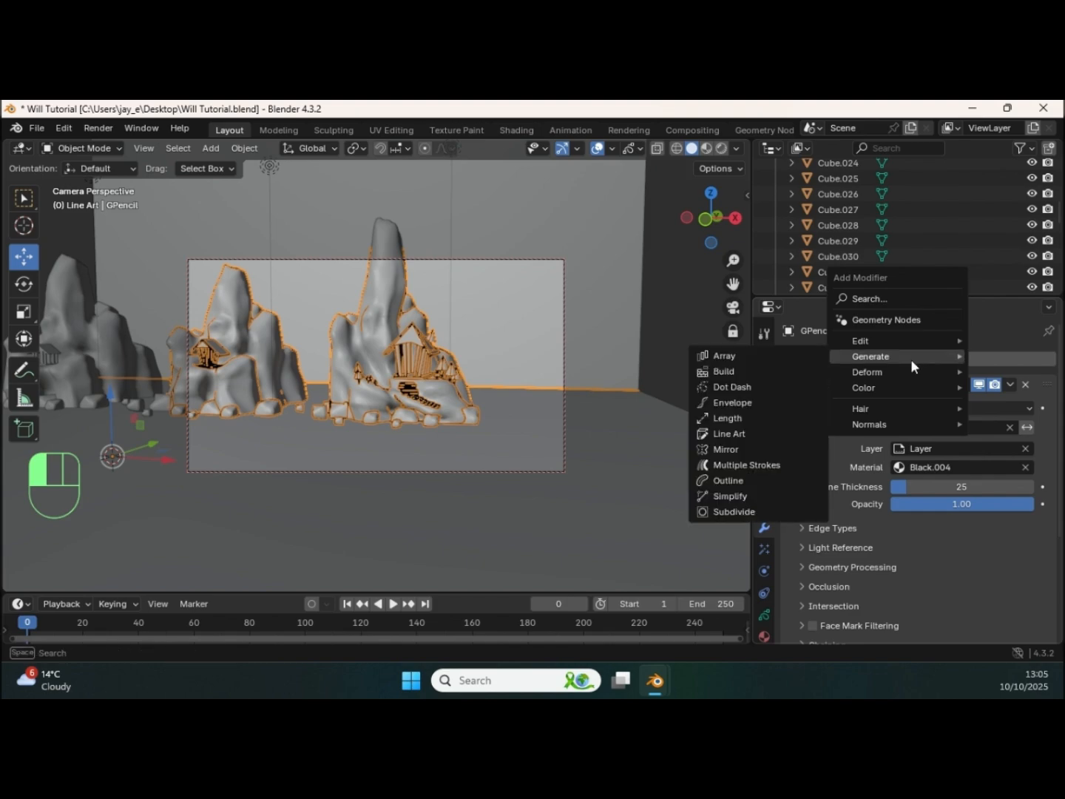
pyautogui.moveTo(875, 372)
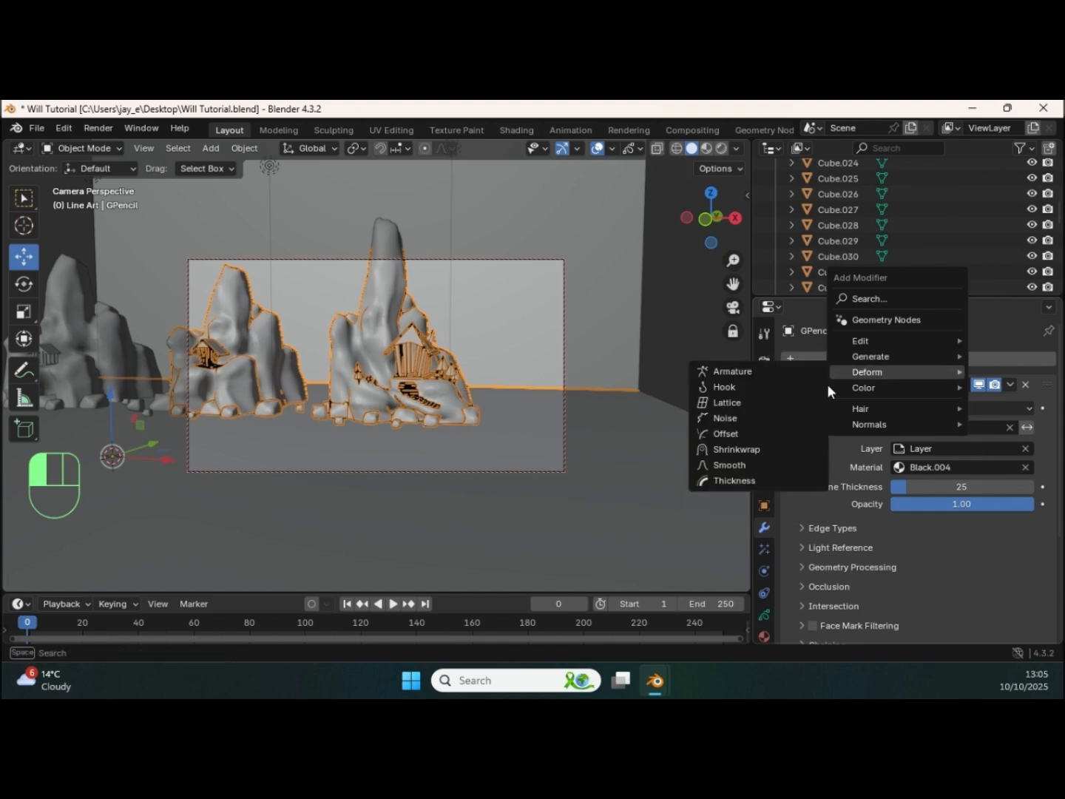
pyautogui.click(730, 418)
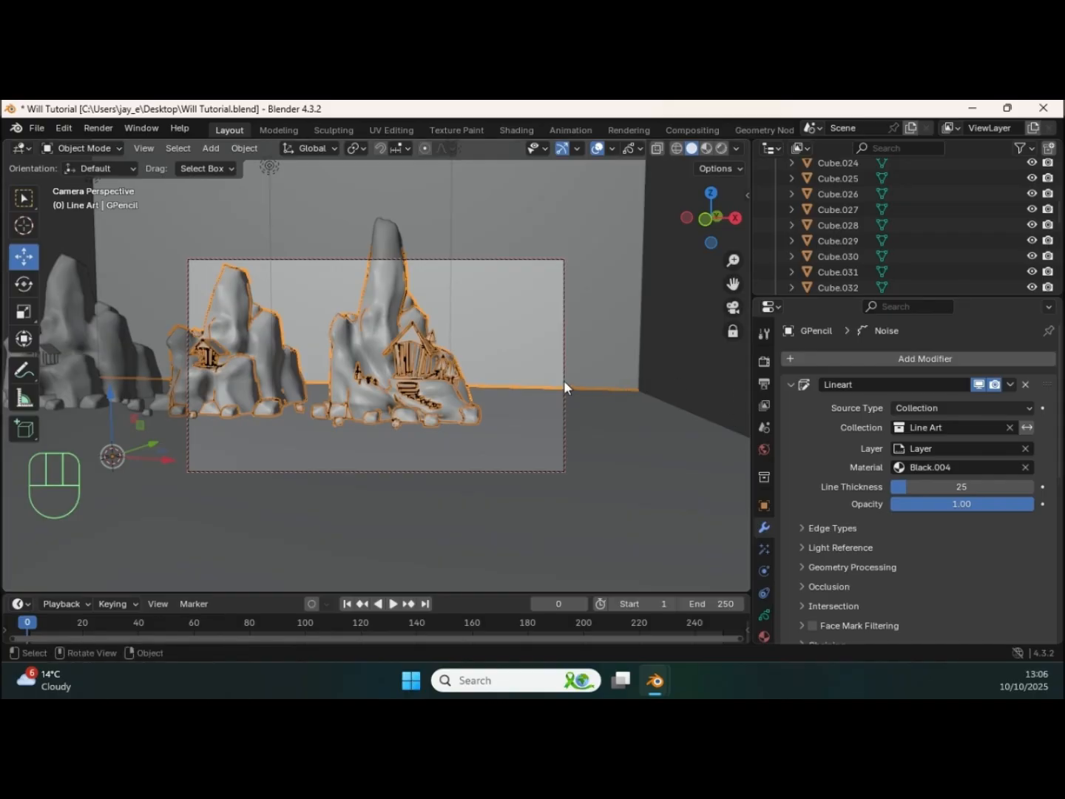
# Step: Reframe the camera closer on the third rock formation so its temple, trees and stairs fill the shot
pyautogui.scroll(2, 563, 380)
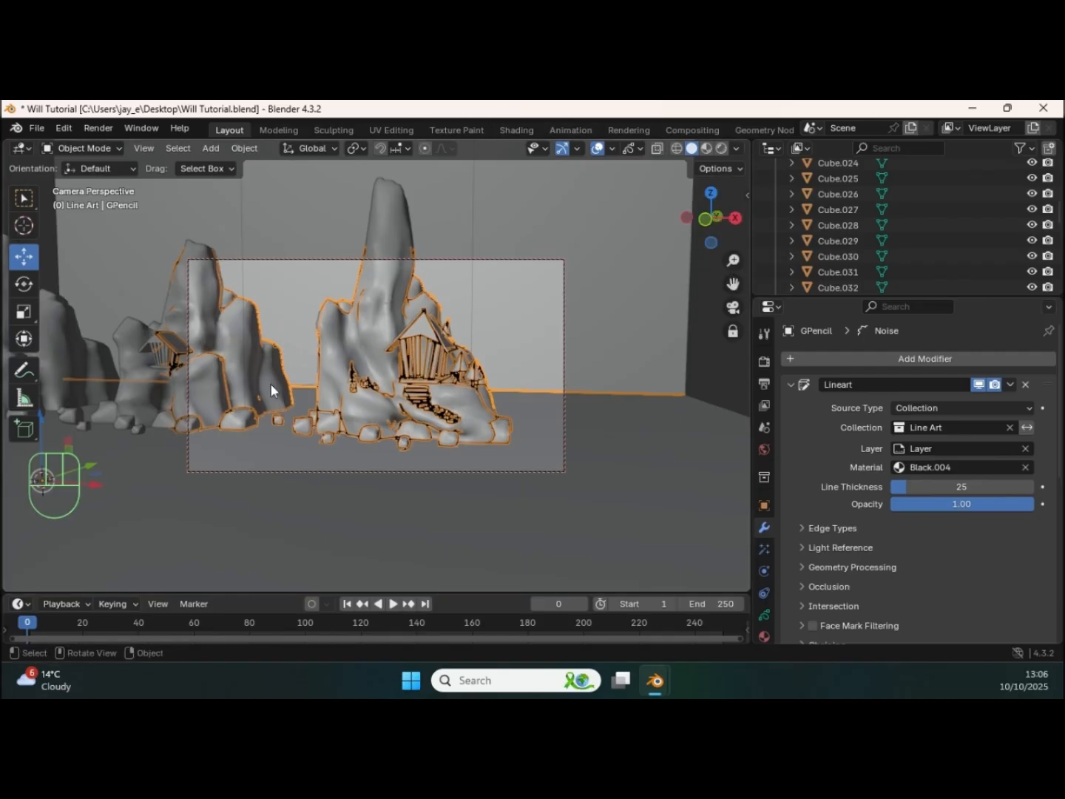
pyautogui.keyDown('shift'); pyautogui.moveTo(351, 458); pyautogui.dragTo(437, 456, button='middle'); pyautogui.keyUp('shift')
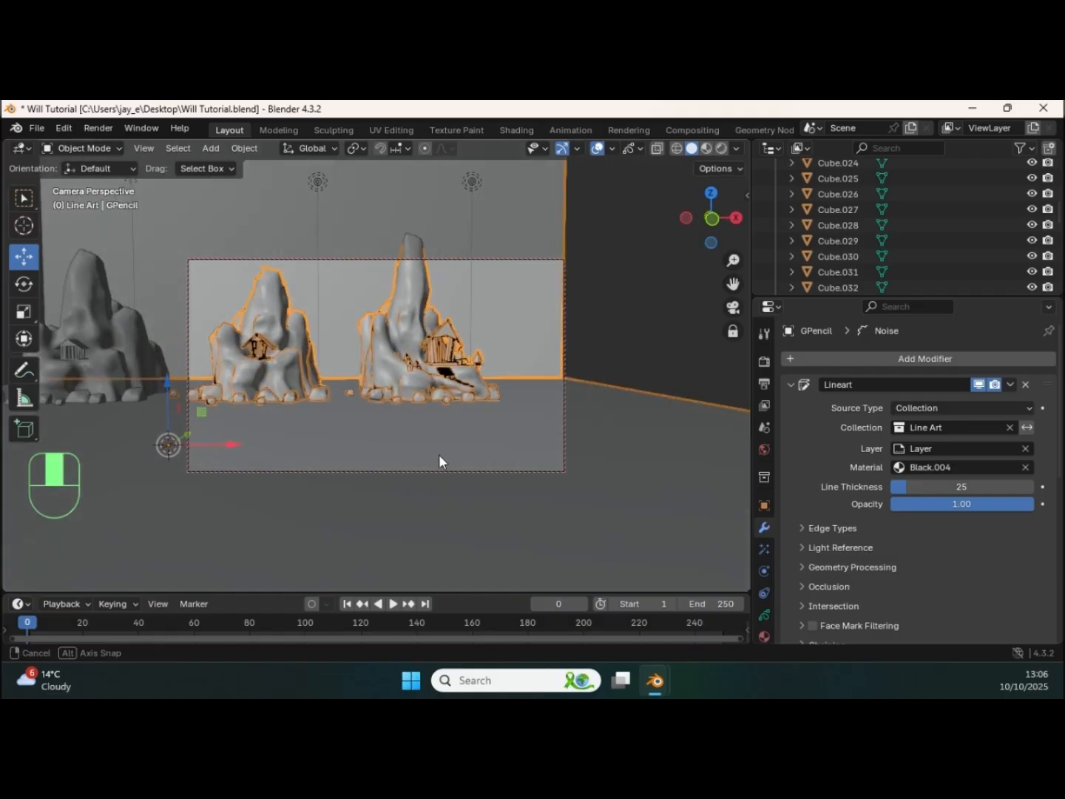
pyautogui.keyDown('alt'); pyautogui.moveTo(387, 380); pyautogui.dragTo(496, 422, button='middle'); pyautogui.keyUp('alt')
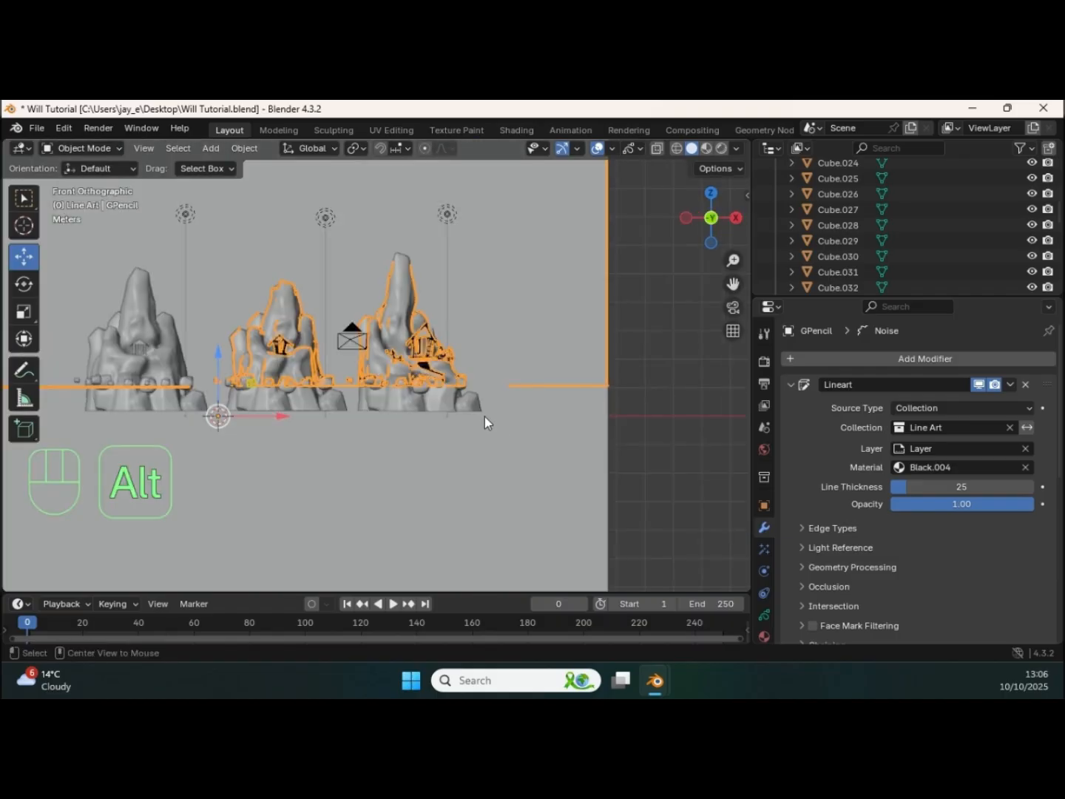
pyautogui.keyDown('shift'); pyautogui.moveTo(411, 384); pyautogui.dragTo(488, 402, button='middle'); pyautogui.keyUp('shift')
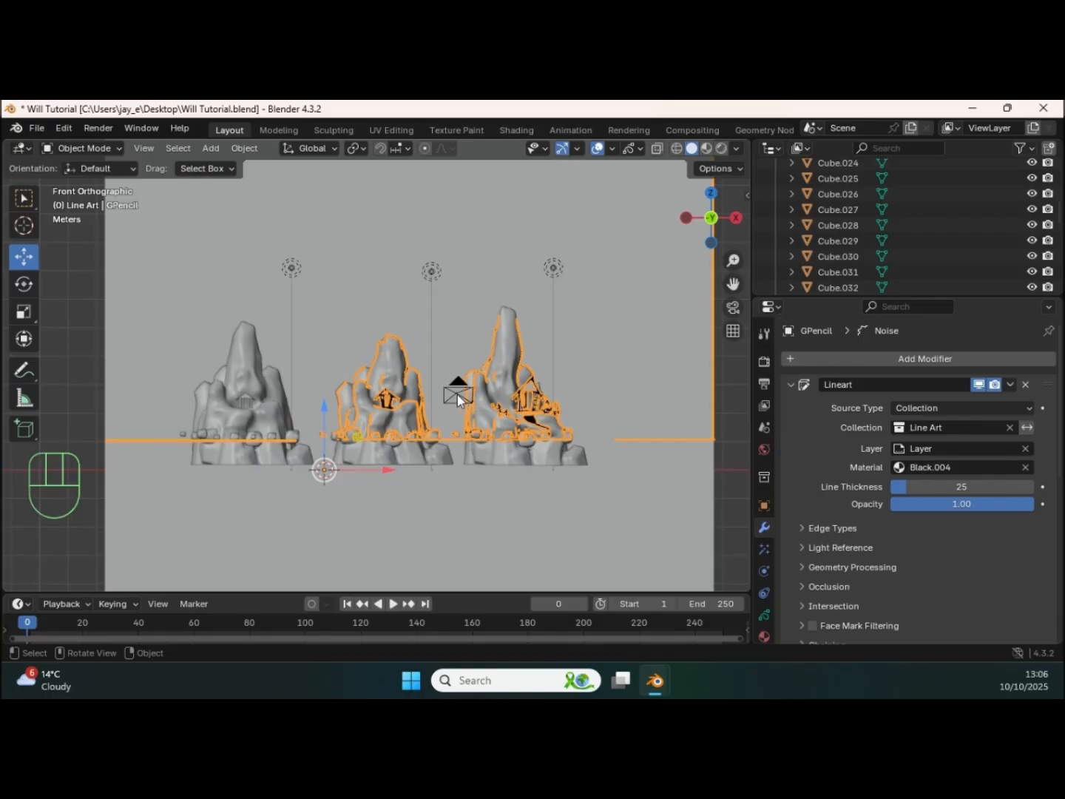
pyautogui.press('KP_0')
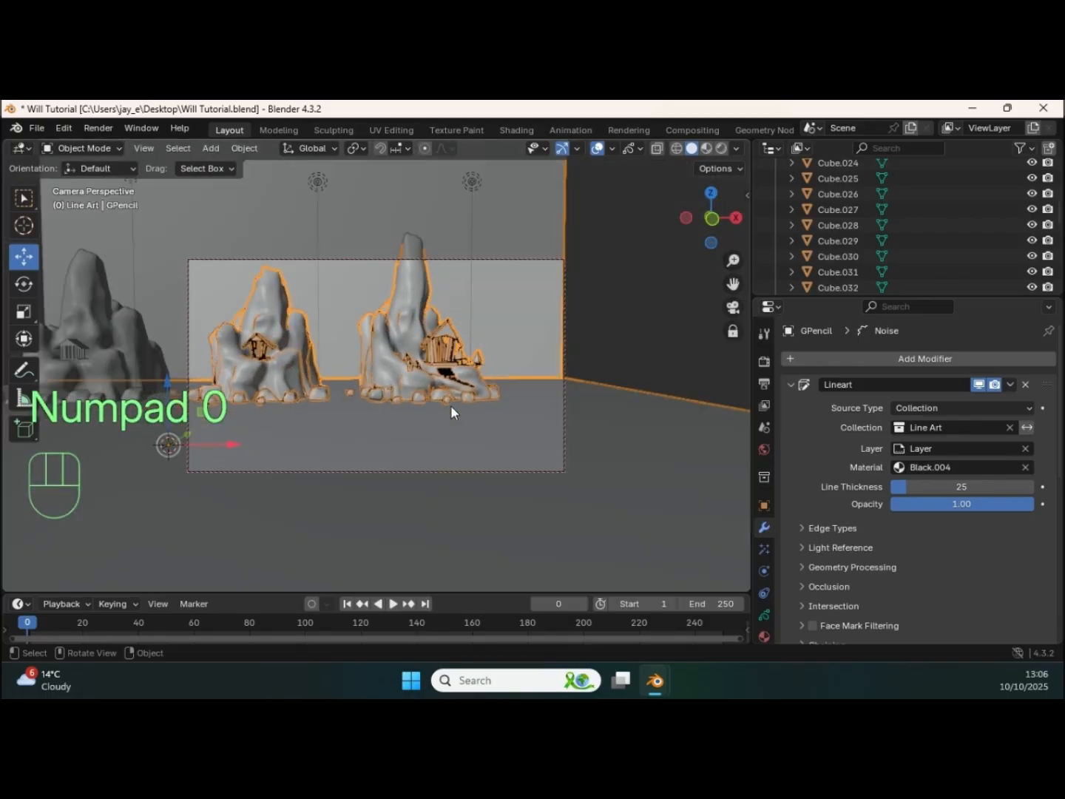
pyautogui.moveTo(444, 401); pyautogui.dragTo(540, 417, button='middle')
pyautogui.moveTo(540, 417); pyautogui.dragTo(522, 374, button='middle')
pyautogui.keyDown('shift'); pyautogui.moveTo(443, 367); pyautogui.dragTo(500, 359, button='middle'); pyautogui.keyUp('shift')
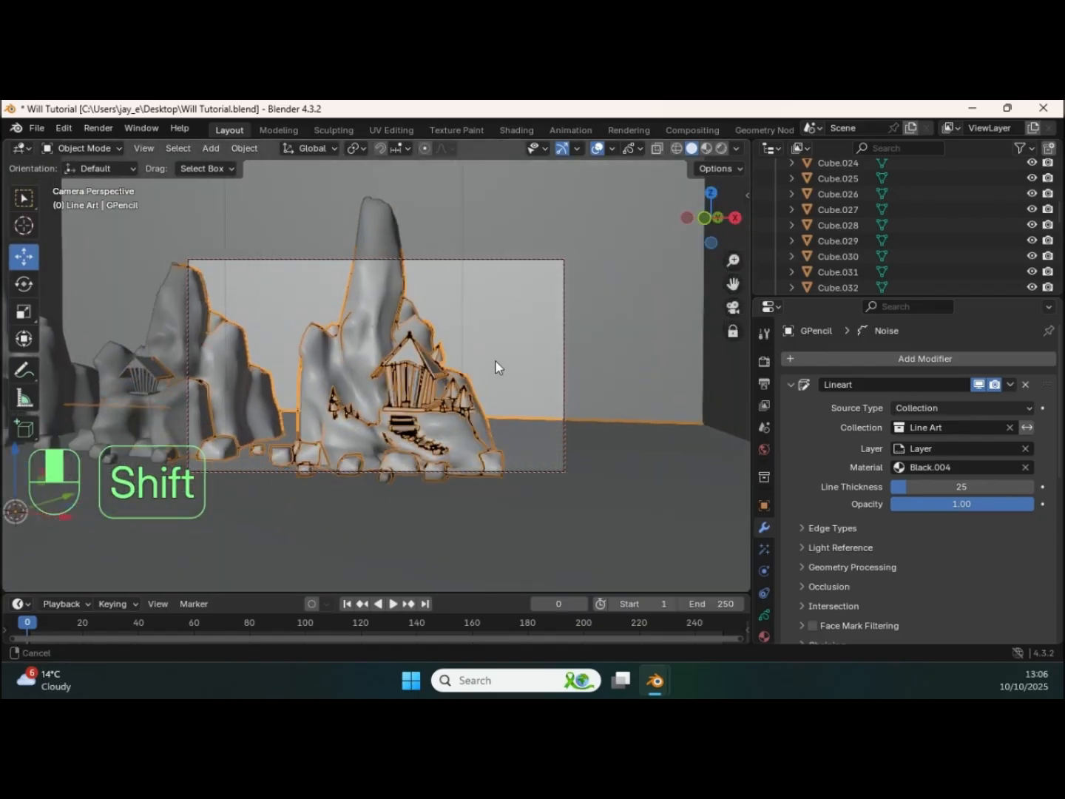
pyautogui.moveTo(500, 358); pyautogui.dragTo(534, 375, button='middle')
pyautogui.keyDown('shift'); pyautogui.moveTo(534, 377); pyautogui.dragTo(483, 369, button='middle'); pyautogui.keyUp('shift')
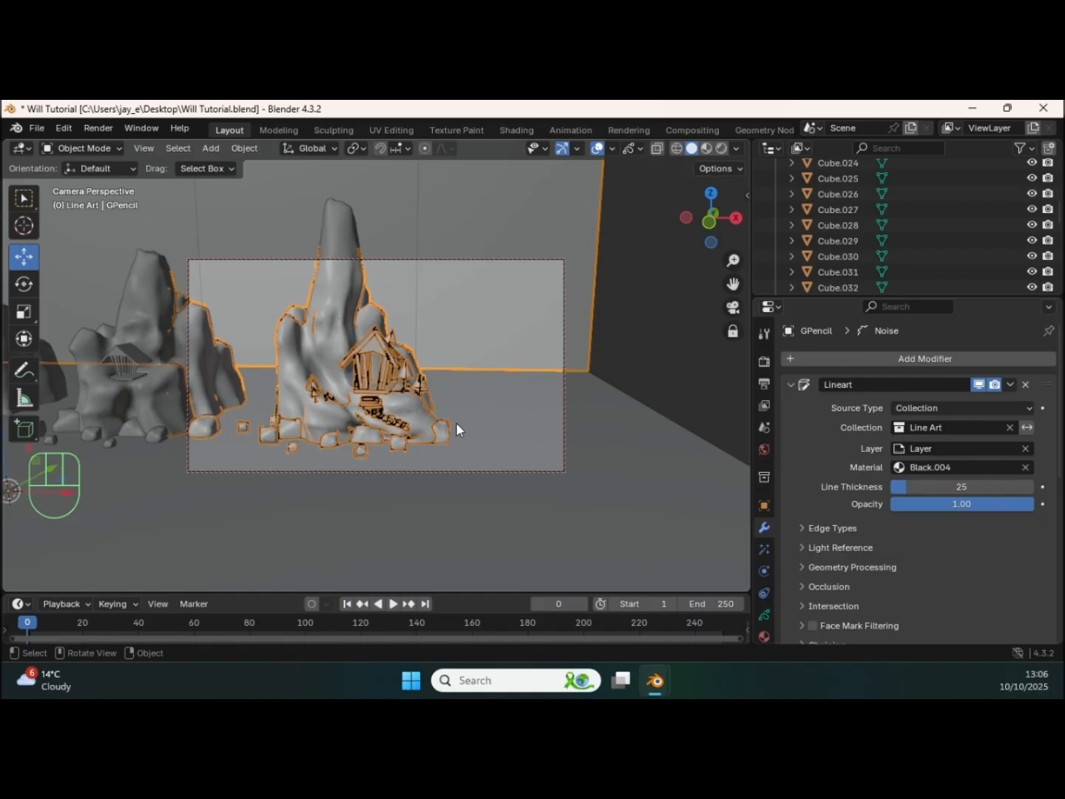
# Step: Render the new camera view, examine the noisy outlines around the temple, and put the render away
pyautogui.press('F12')
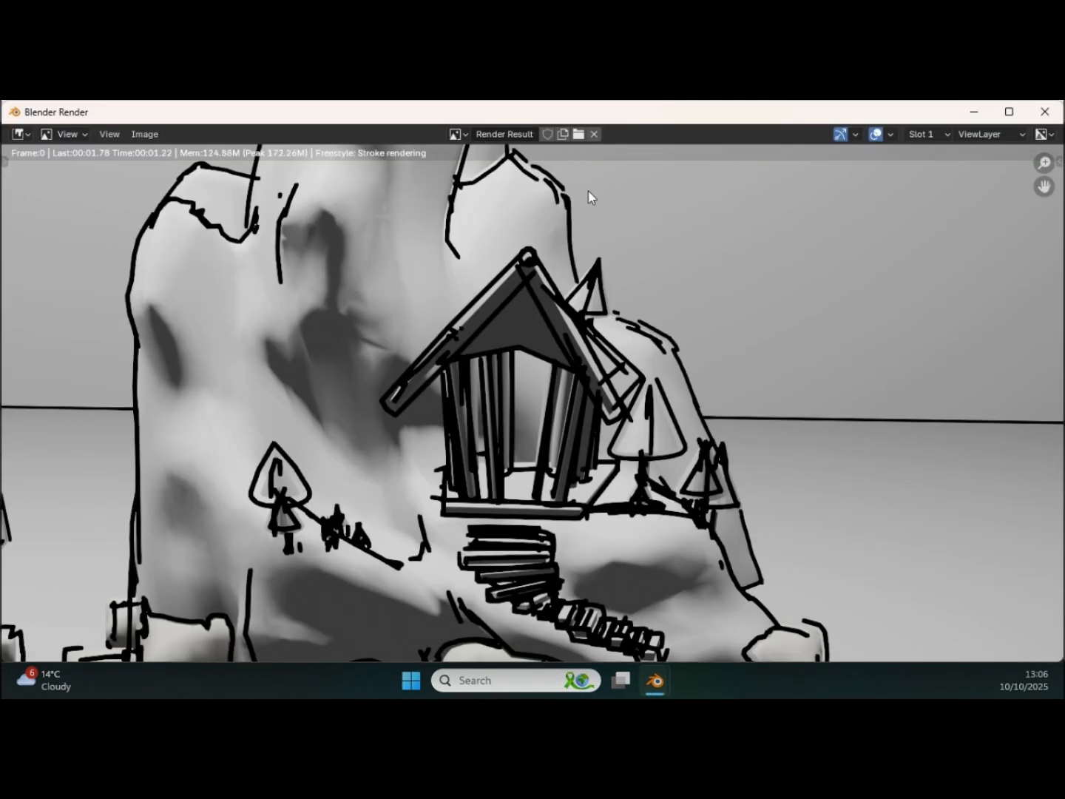
pyautogui.scroll(-2, 583, 207)
pyautogui.keyDown('ctrl'); pyautogui.moveTo(561, 256); pyautogui.dragTo(564, 253, button='middle'); pyautogui.keyUp('ctrl')
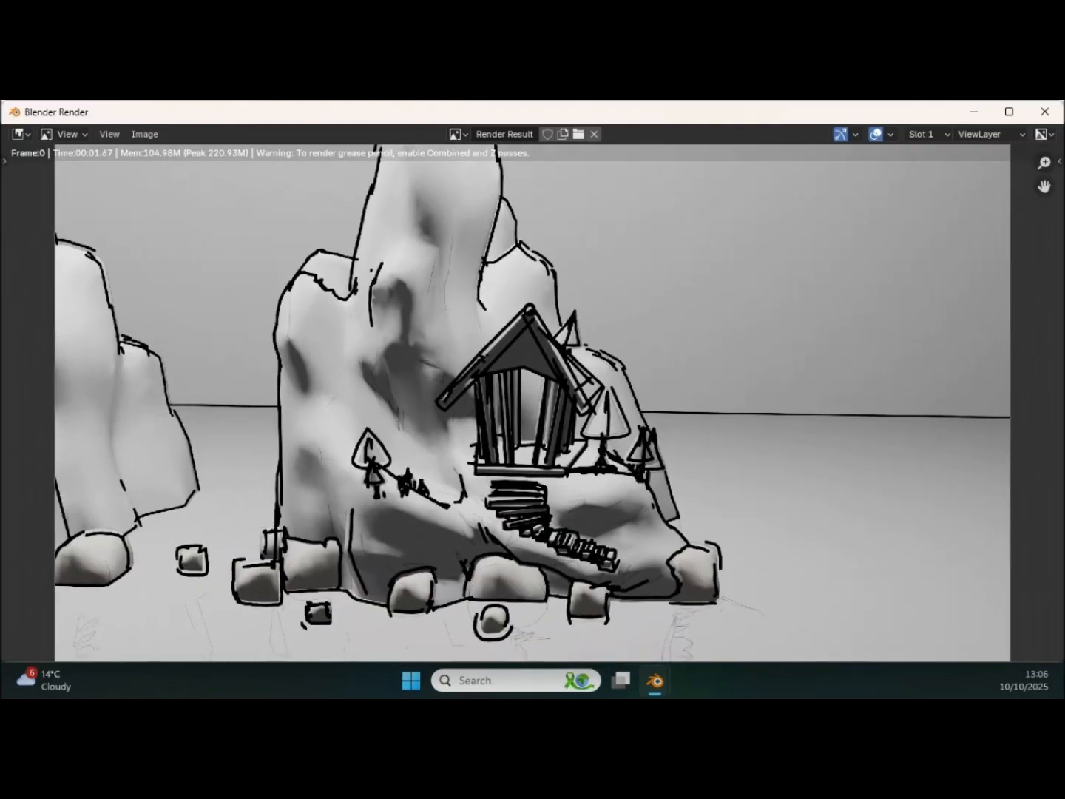
pyautogui.click(1042, 112)
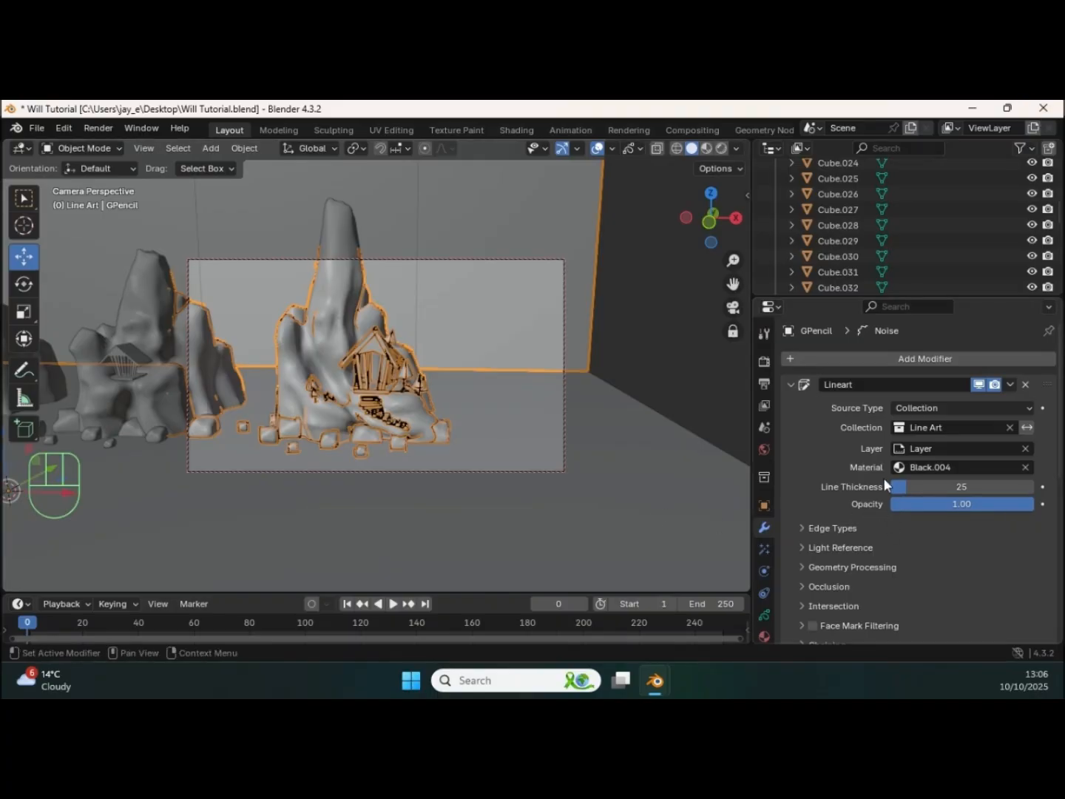
# Step: Bring the camera closer to the temple, deselect the line art and set the Line Art modifier's line thickness to 13
pyautogui.keyDown('ctrl'); pyautogui.moveTo(472, 454); pyautogui.dragTo(496, 399, button='middle'); pyautogui.keyUp('ctrl')
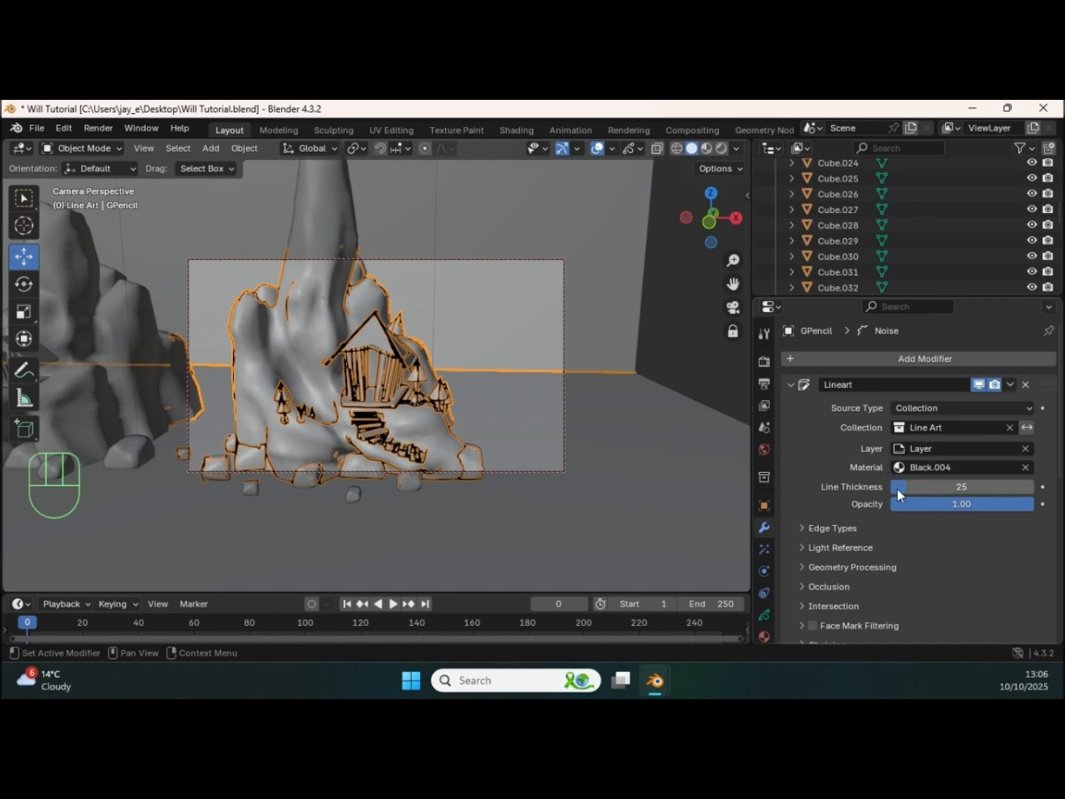
pyautogui.moveTo(900, 486)
pyautogui.mouseDown()
pyautogui.moveTo(878, 491)
pyautogui.moveTo(886, 480)
pyautogui.mouseUp()
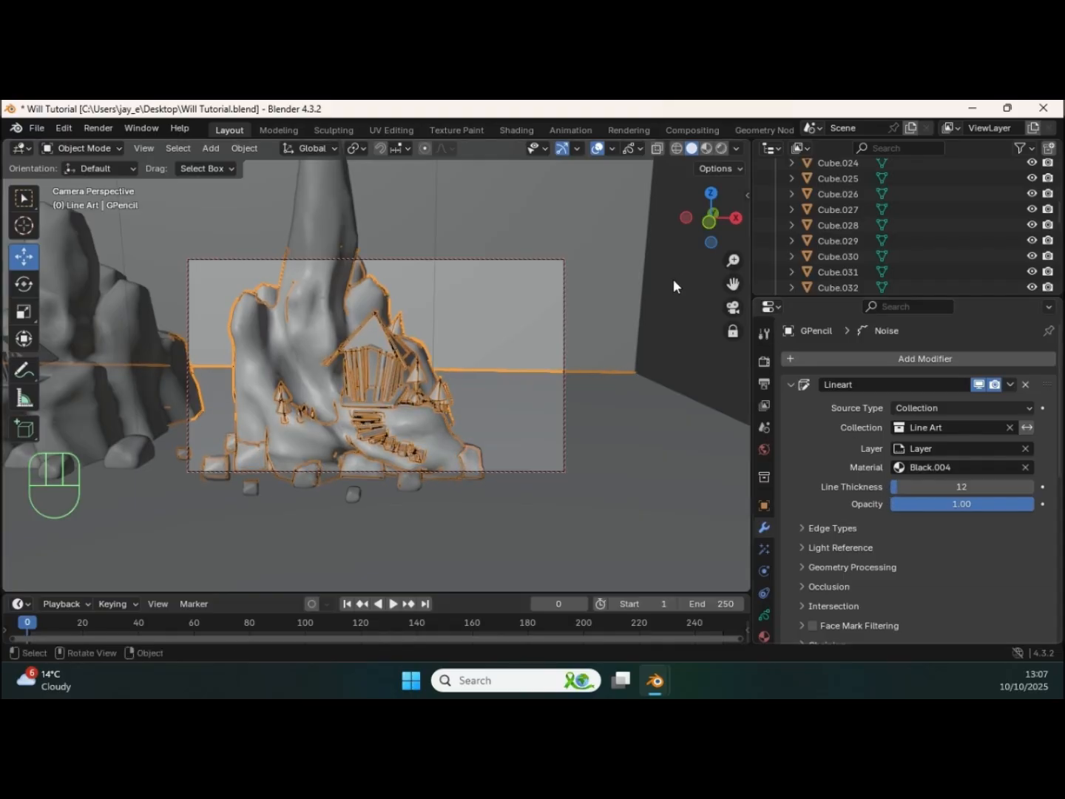
pyautogui.click(669, 369)
pyautogui.moveTo(881, 491); pyautogui.dragTo(893, 489)
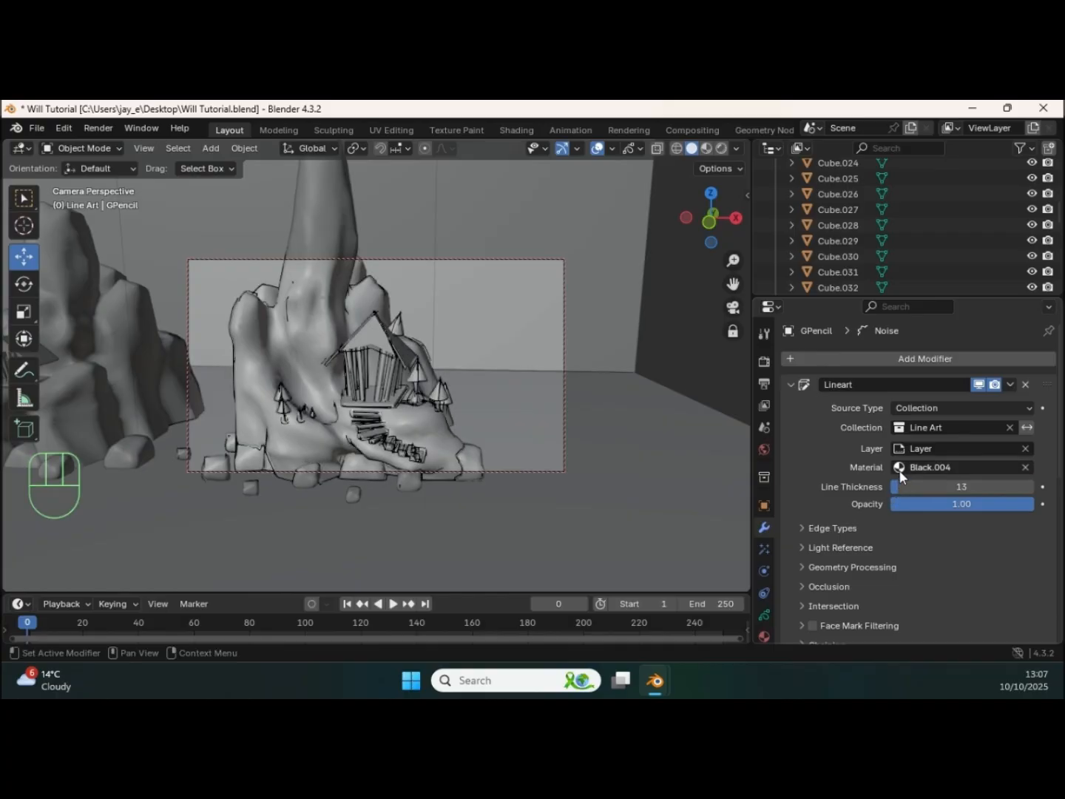
# Step: Set the Noise modifier's position to 0.07, strength to 0.59, thickness to 0.16 and noise scale to 0.554
pyautogui.scroll(-10, 896, 593)
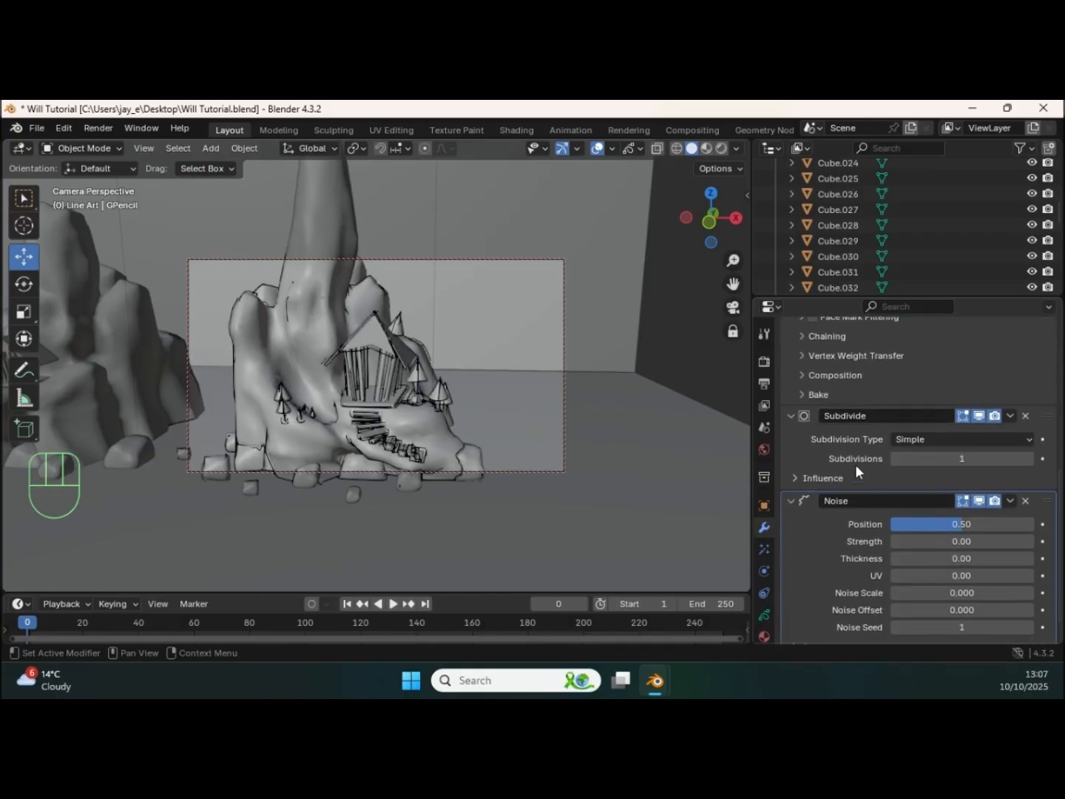
pyautogui.scroll(-1, 888, 529)
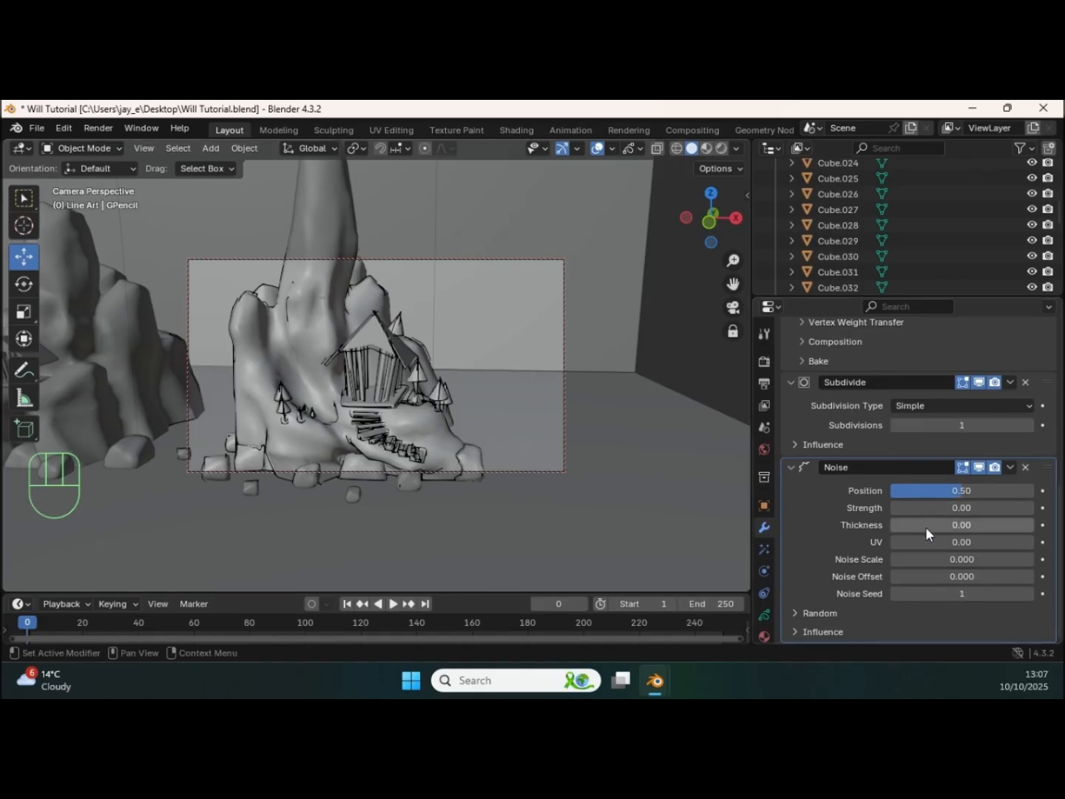
pyautogui.moveTo(959, 492); pyautogui.dragTo(885, 489)
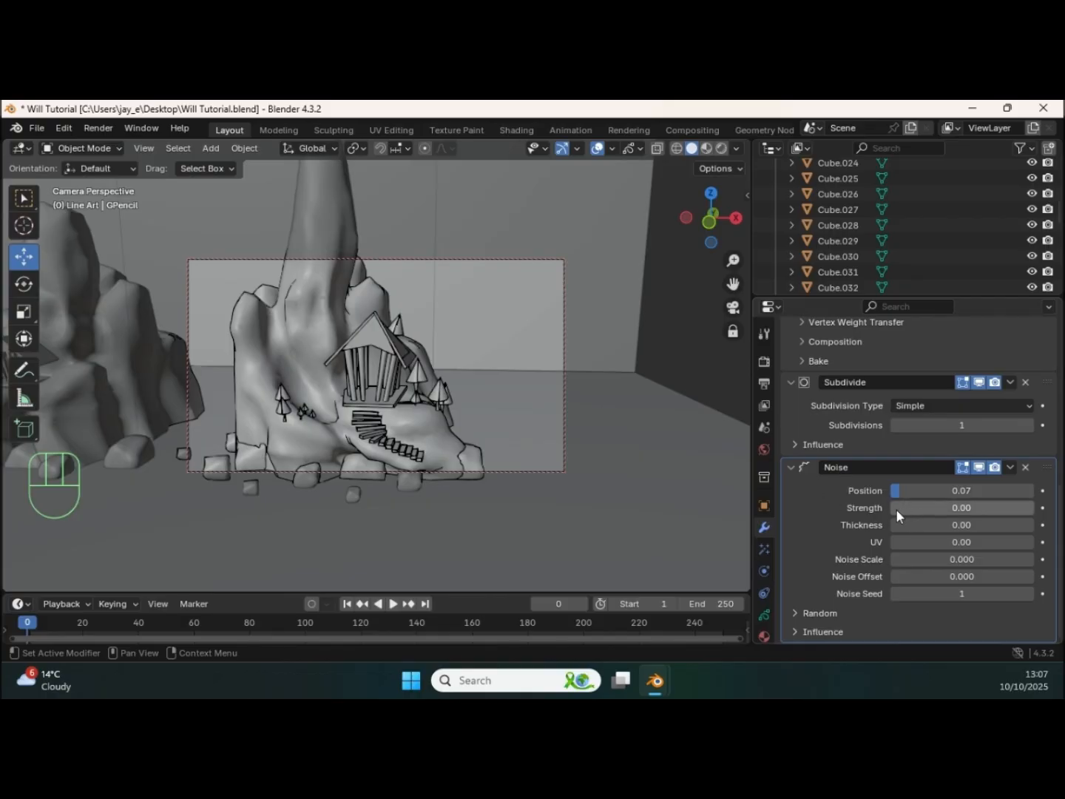
pyautogui.moveTo(895, 510); pyautogui.dragTo(987, 513)
pyautogui.moveTo(900, 527); pyautogui.dragTo(925, 517)
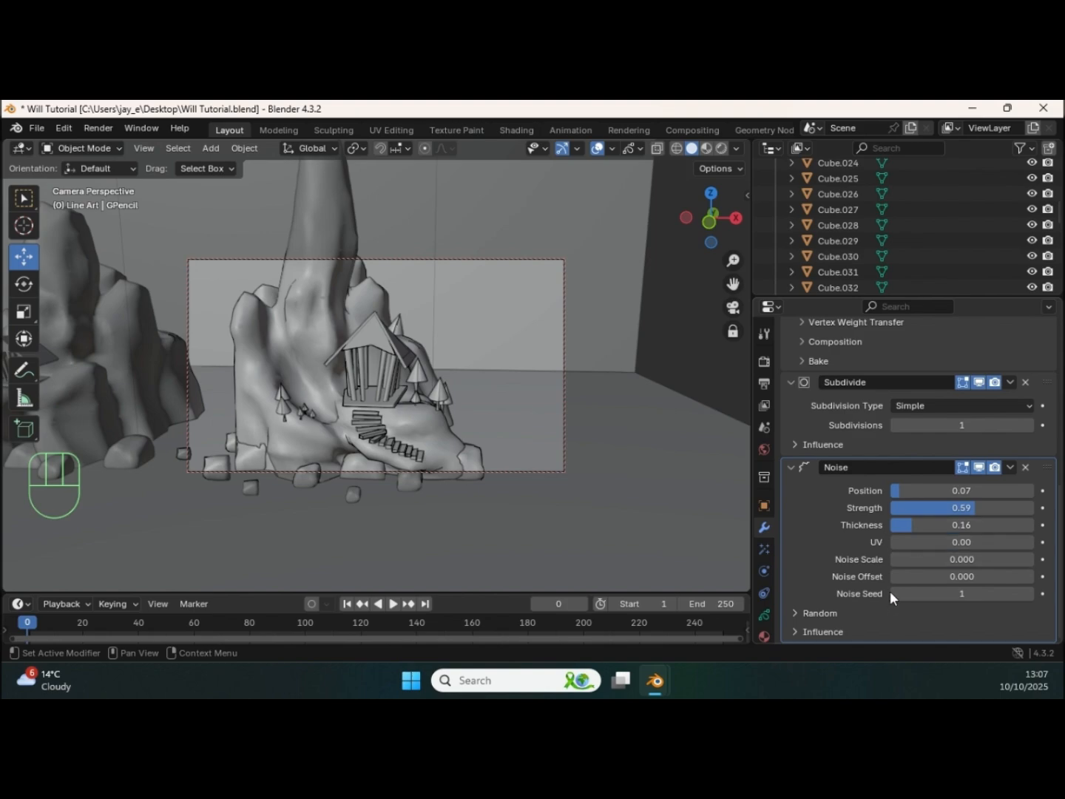
pyautogui.moveTo(898, 558); pyautogui.dragTo(955, 556)
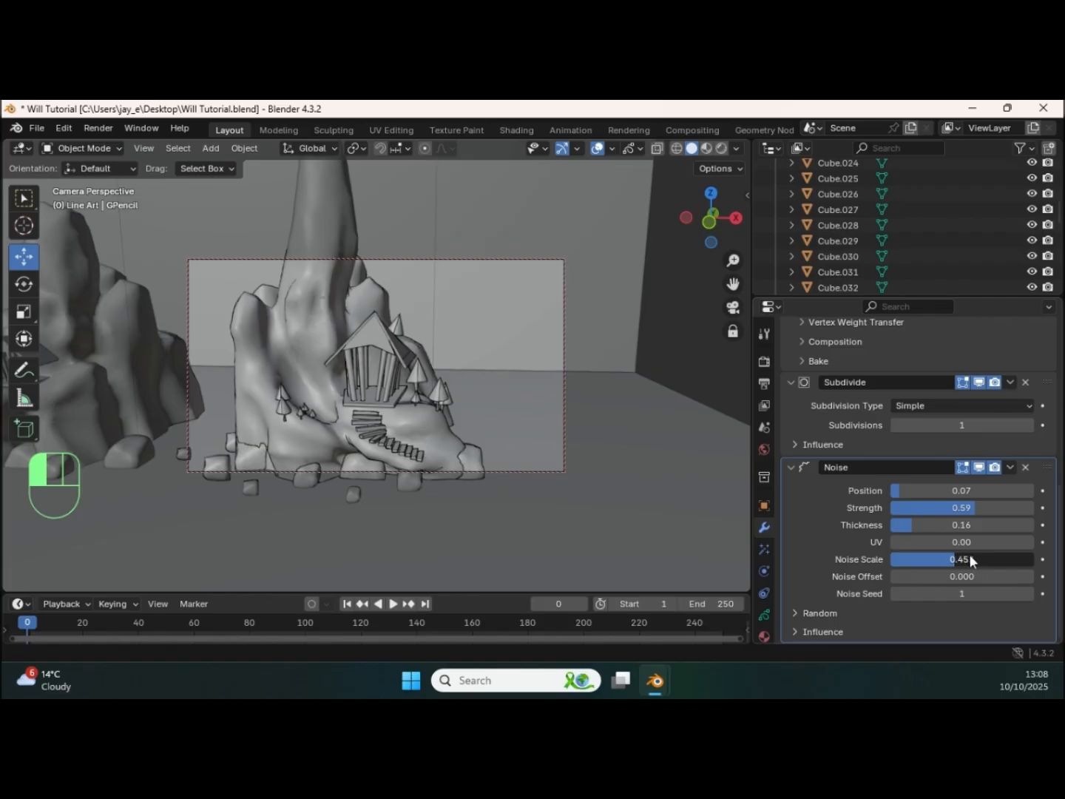
pyautogui.moveTo(981, 556); pyautogui.dragTo(985, 556)
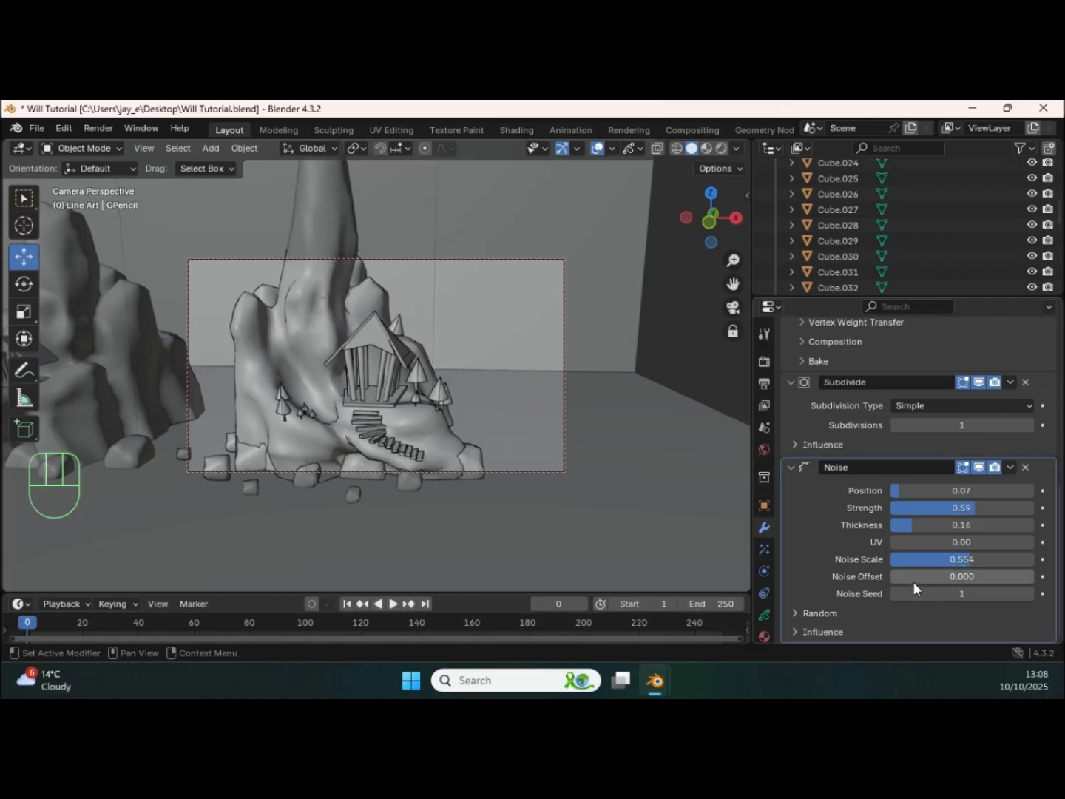
# Step: Set the Noise modifier's position to 0.19, strength to 0.28, noise offset to 33.871 and noise seed to 50
pyautogui.moveTo(900, 575); pyautogui.dragTo(972, 592)
pyautogui.moveTo(898, 497); pyautogui.dragTo(931, 499)
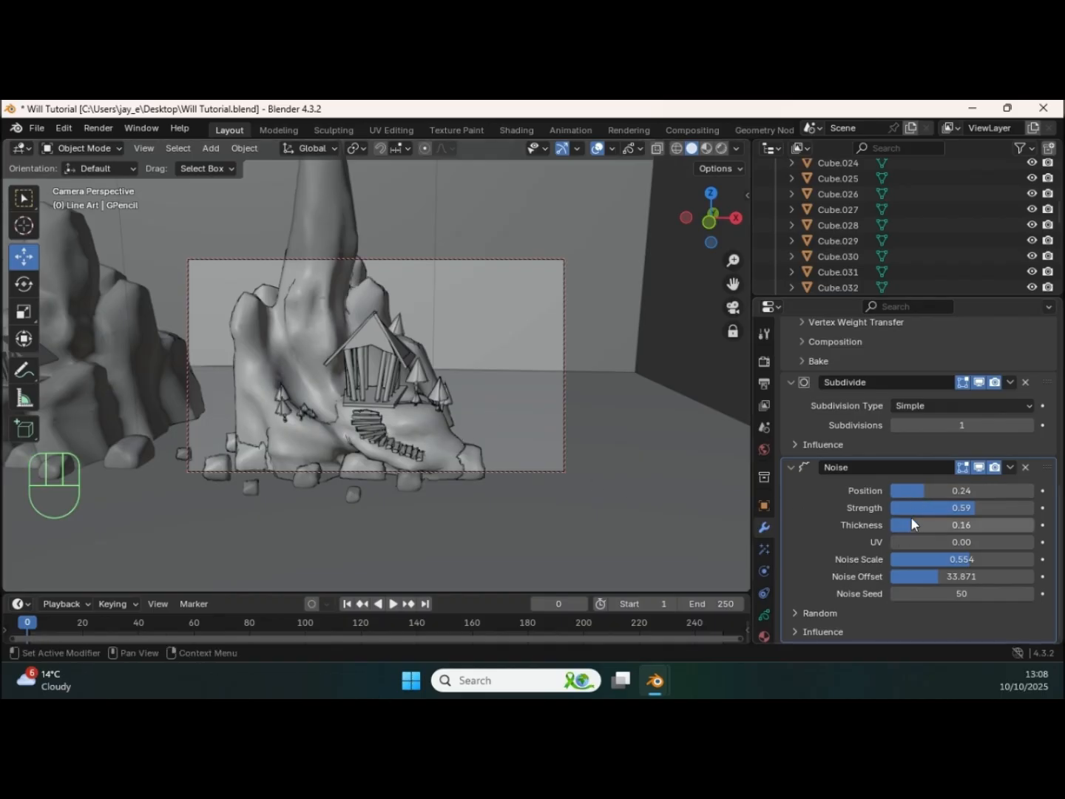
pyautogui.moveTo(920, 488)
pyautogui.mouseDown()
pyautogui.moveTo(905, 490)
pyautogui.moveTo(935, 510)
pyautogui.moveTo(882, 512)
pyautogui.moveTo(907, 516)
pyautogui.moveTo(910, 495)
pyautogui.mouseUp()
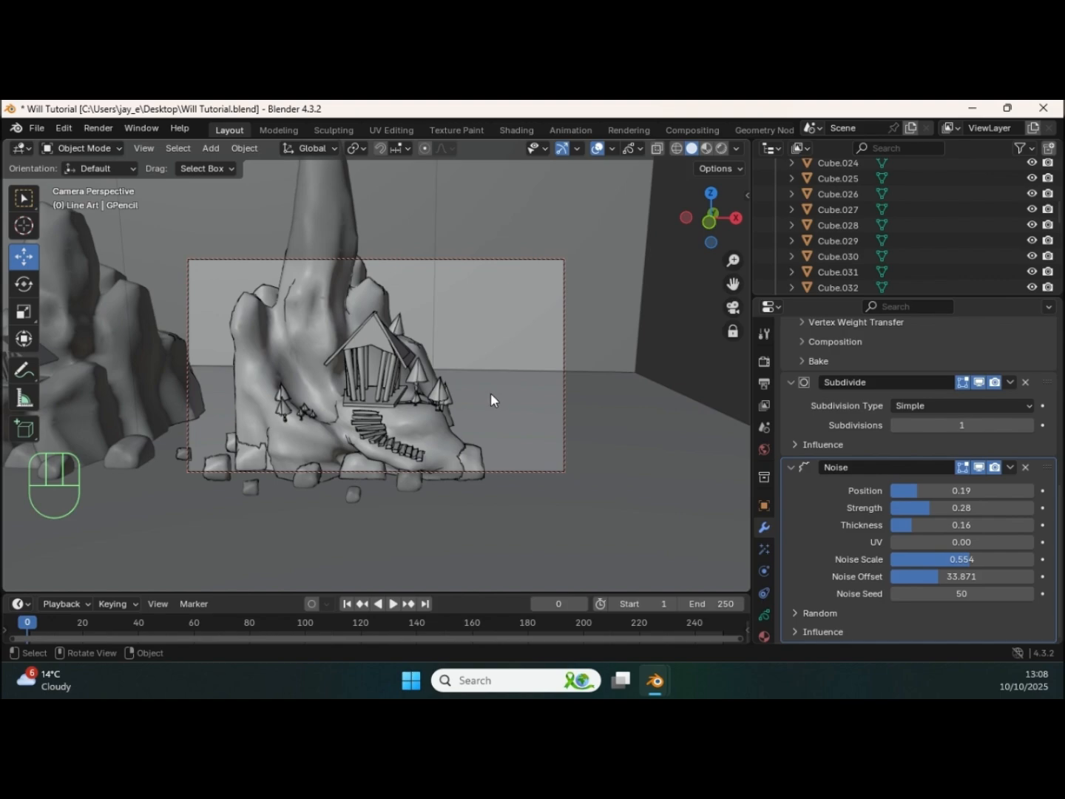
# Step: Render the camera view, examine the line art around the temple, trees and stairs, and close the render
pyautogui.press('F12')
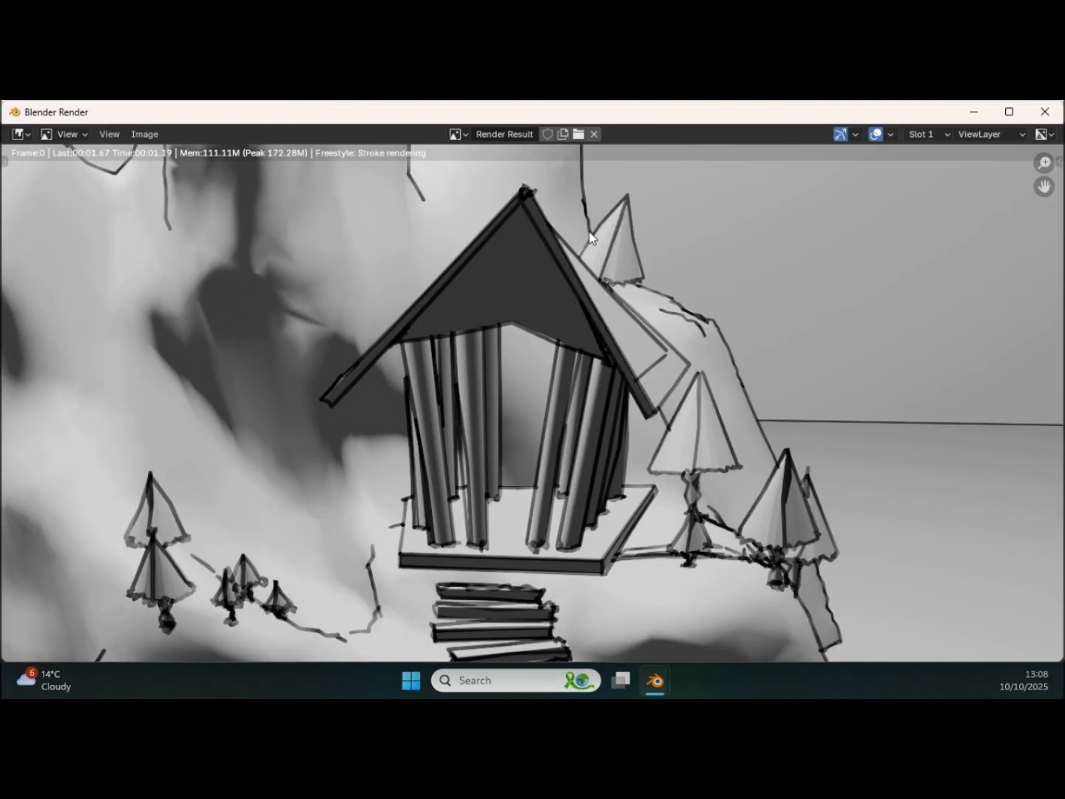
pyautogui.scroll(-2, 565, 287)
pyautogui.scroll(-1, 565, 287)
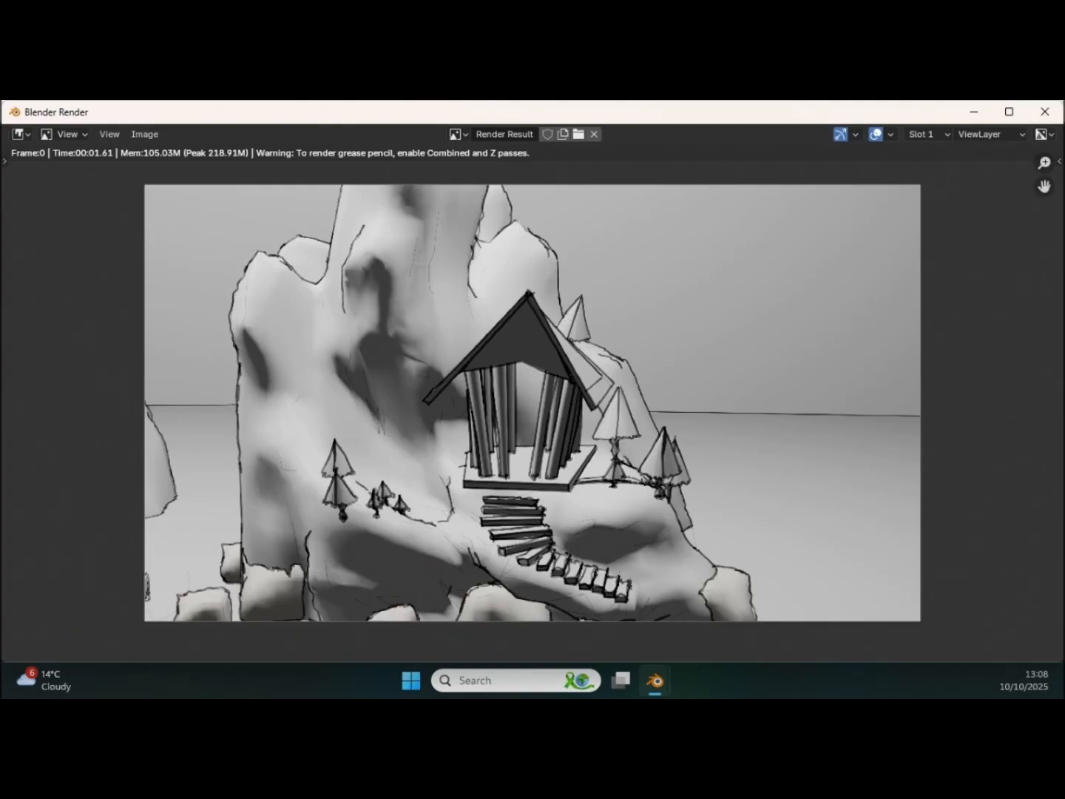
pyautogui.click(1044, 113)
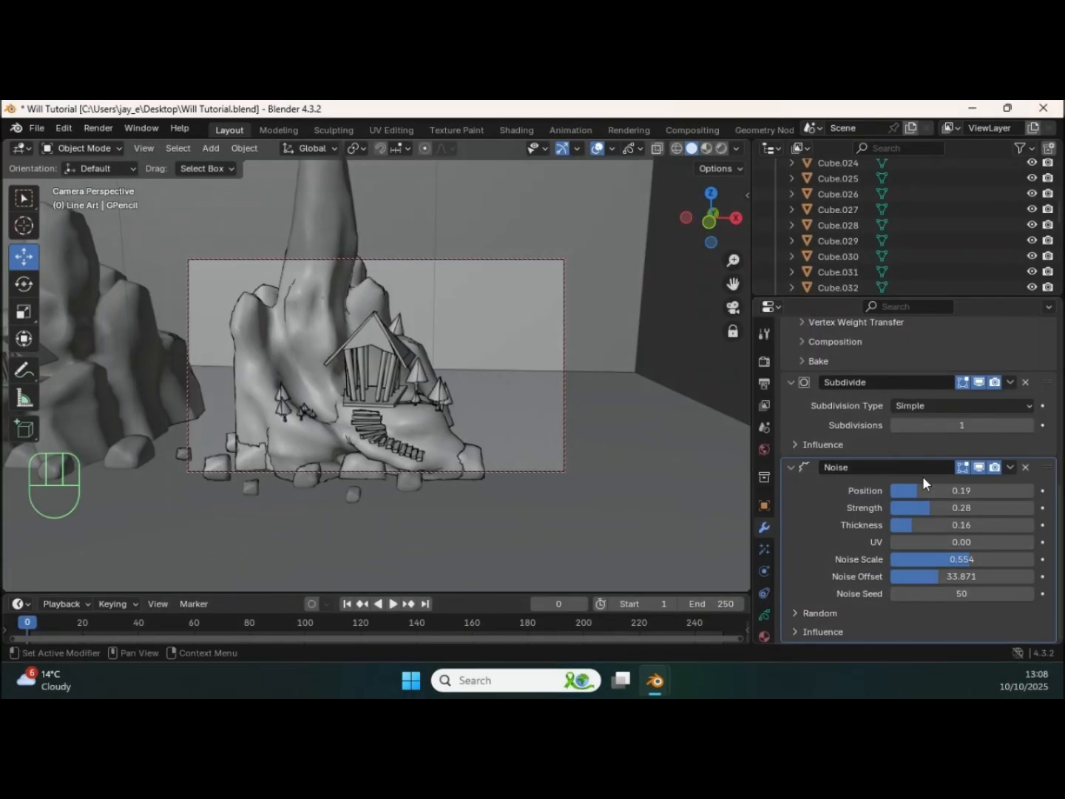
# Step: Set the Noise modifier's position to 0.03, strength to 0.13, thickness to 0.04 and noise scale to 0.586
pyautogui.moveTo(916, 494); pyautogui.dragTo(887, 495)
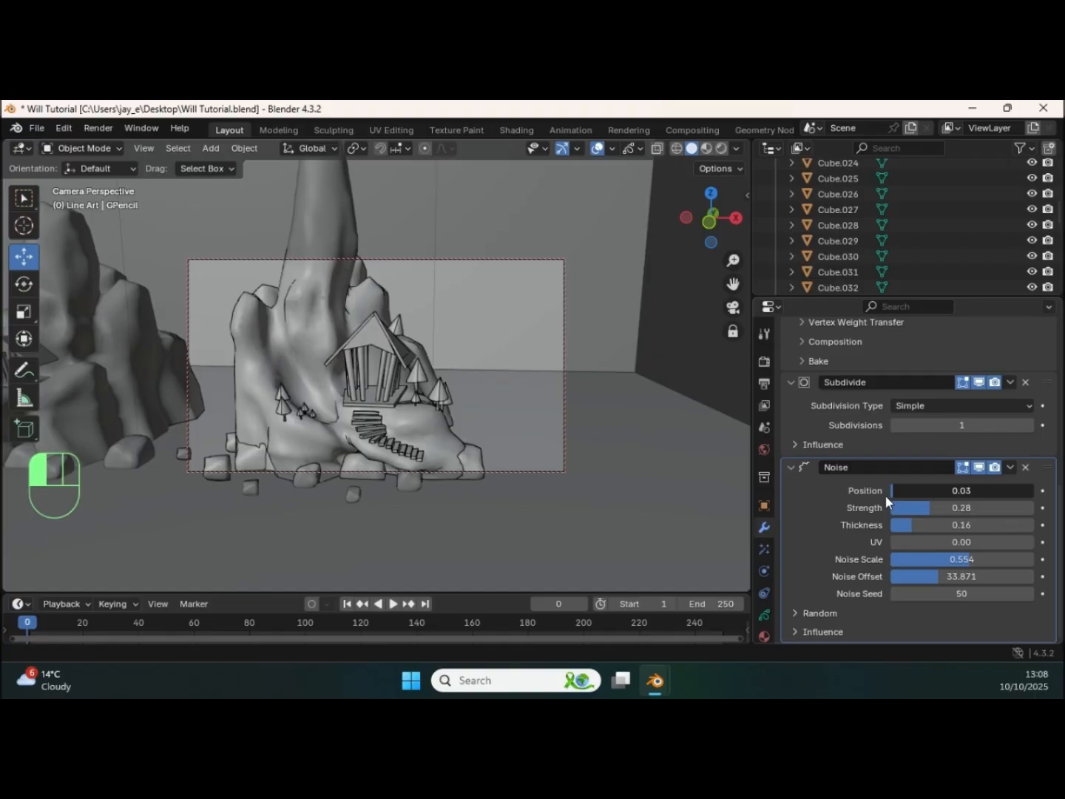
pyautogui.moveTo(885, 495); pyautogui.dragTo(863, 526)
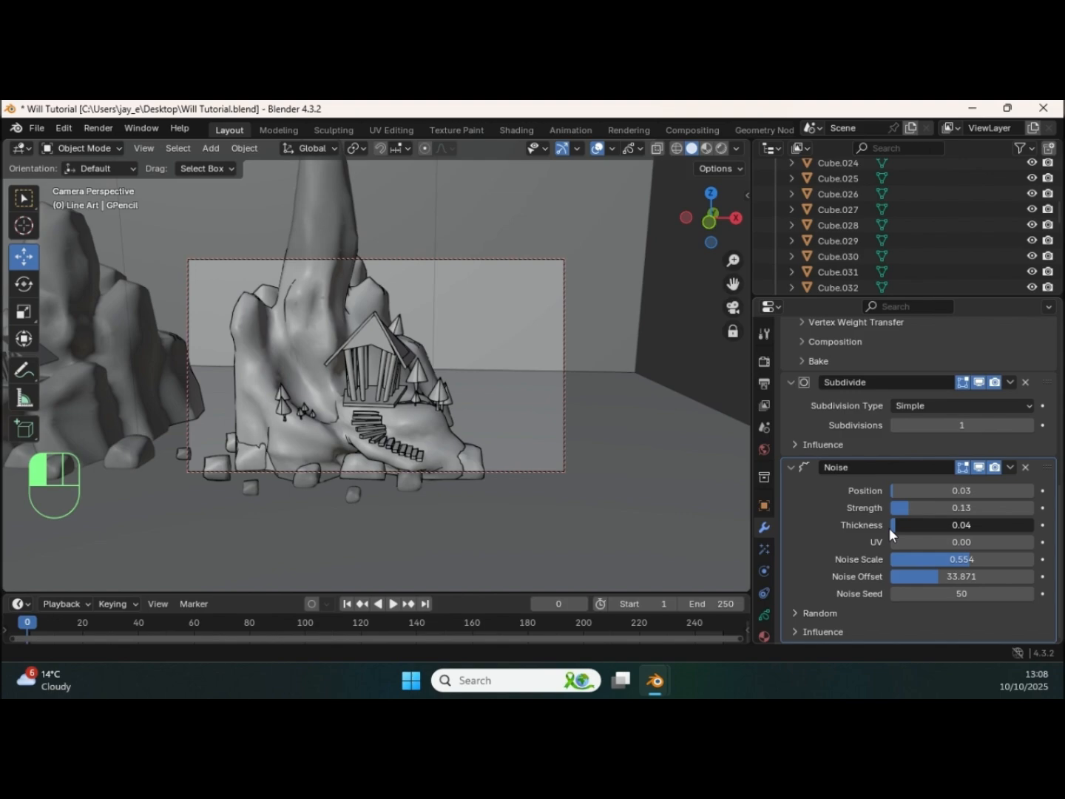
pyautogui.moveTo(888, 527); pyautogui.dragTo(888, 526)
pyautogui.moveTo(938, 560); pyautogui.dragTo(986, 558)
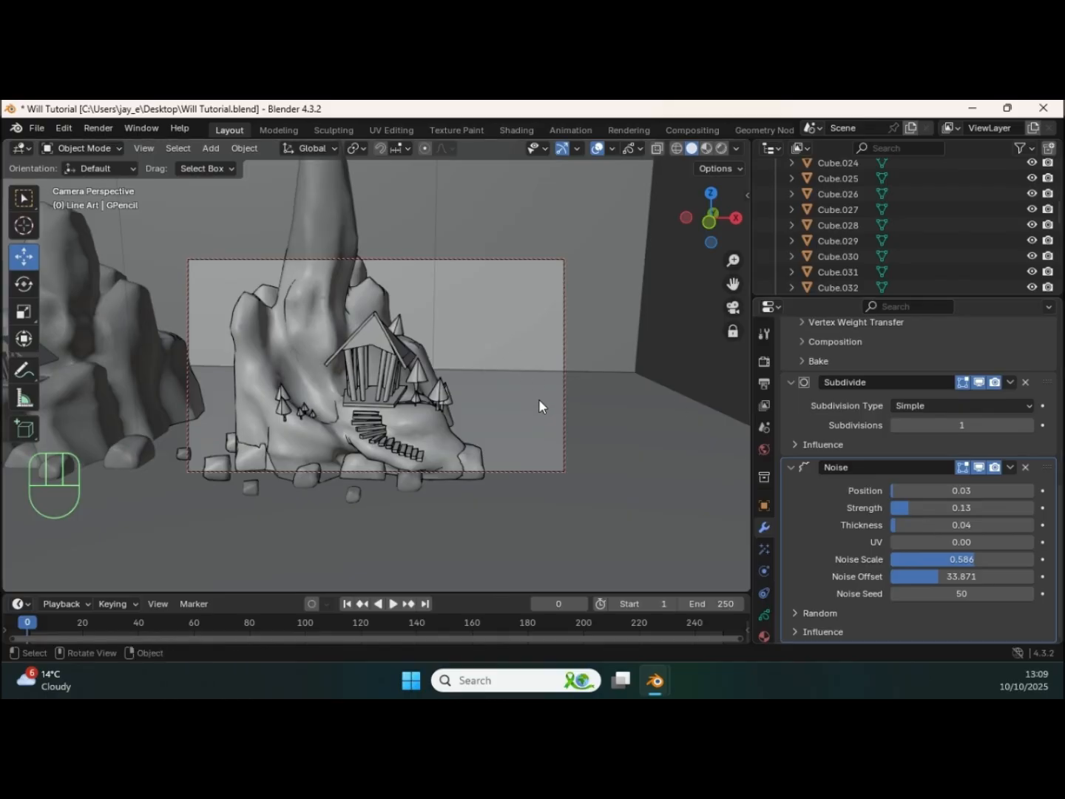
# Step: Render the camera view again, check the outlines with the reduced noise, and close the render
pyautogui.press('F12')
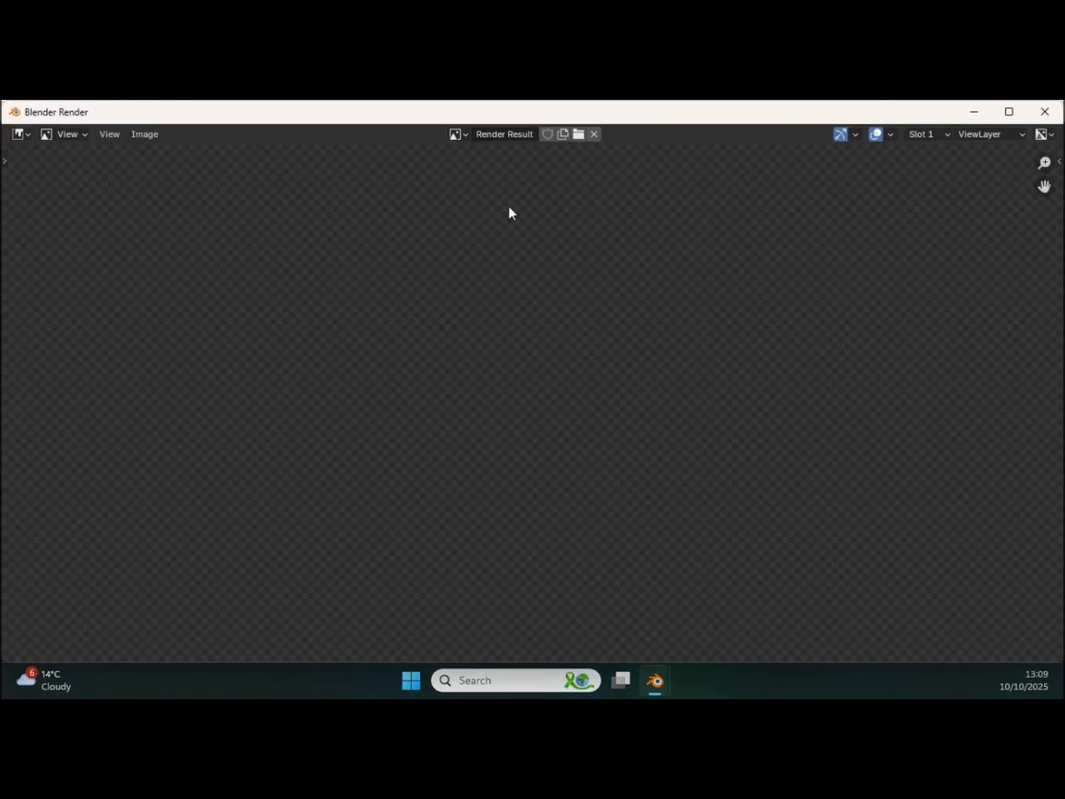
pyautogui.scroll(-4, 548, 251)
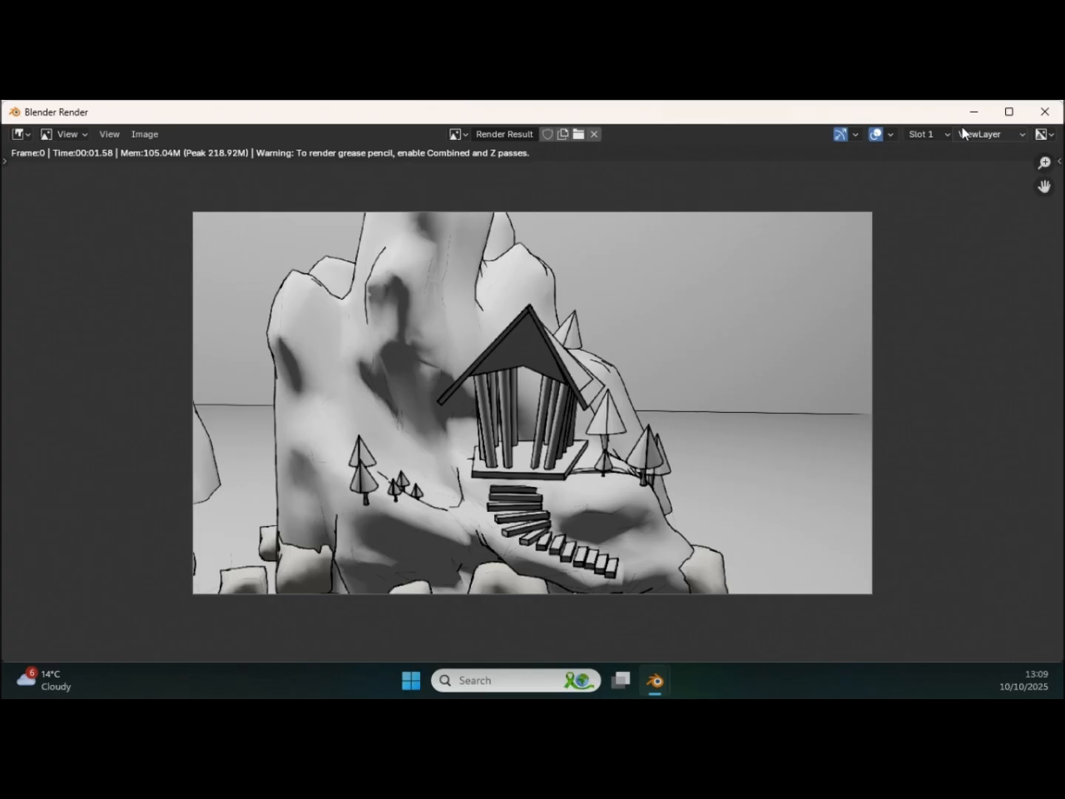
pyautogui.click(1044, 110)
# Step: Bring the camera closer to the temple and set the noise position to 0.07, strength 0.33, thickness 0.69, scale 0.290, offset 16.129 and seed 59
pyautogui.keyDown('ctrl'); pyautogui.moveTo(647, 489); pyautogui.dragTo(566, 385, button='middle'); pyautogui.keyUp('ctrl')
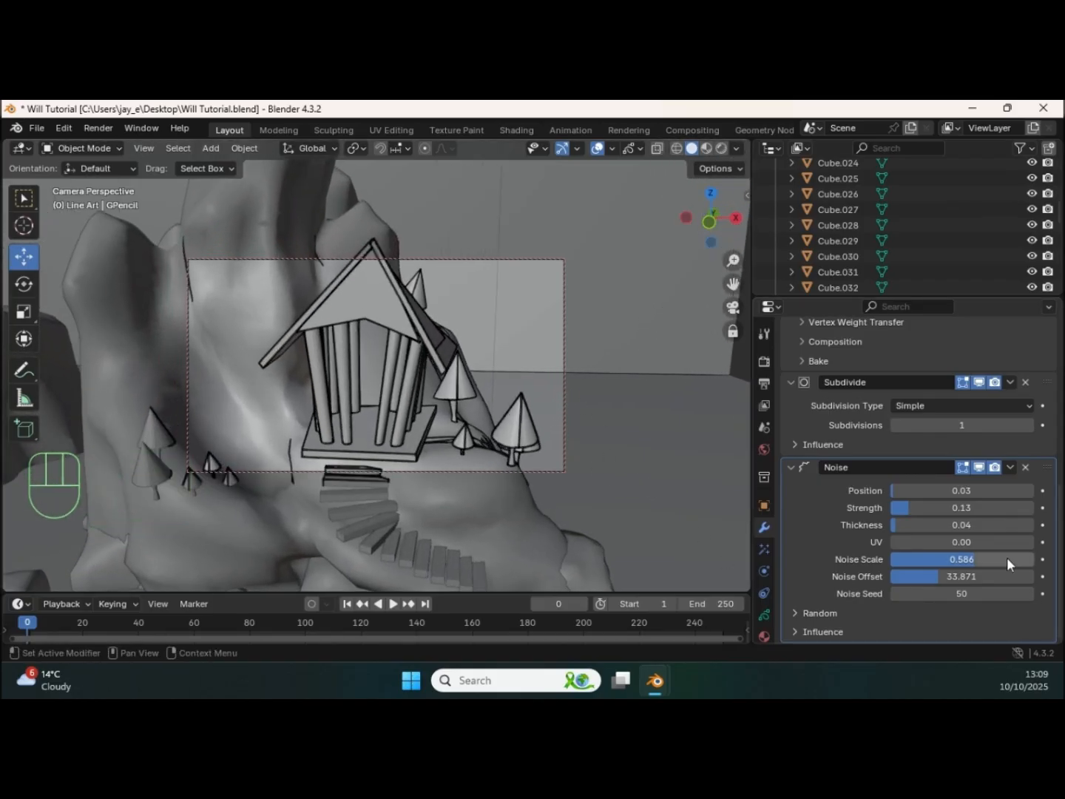
pyautogui.moveTo(892, 491); pyautogui.dragTo(908, 576)
pyautogui.moveTo(909, 575); pyautogui.dragTo(932, 589)
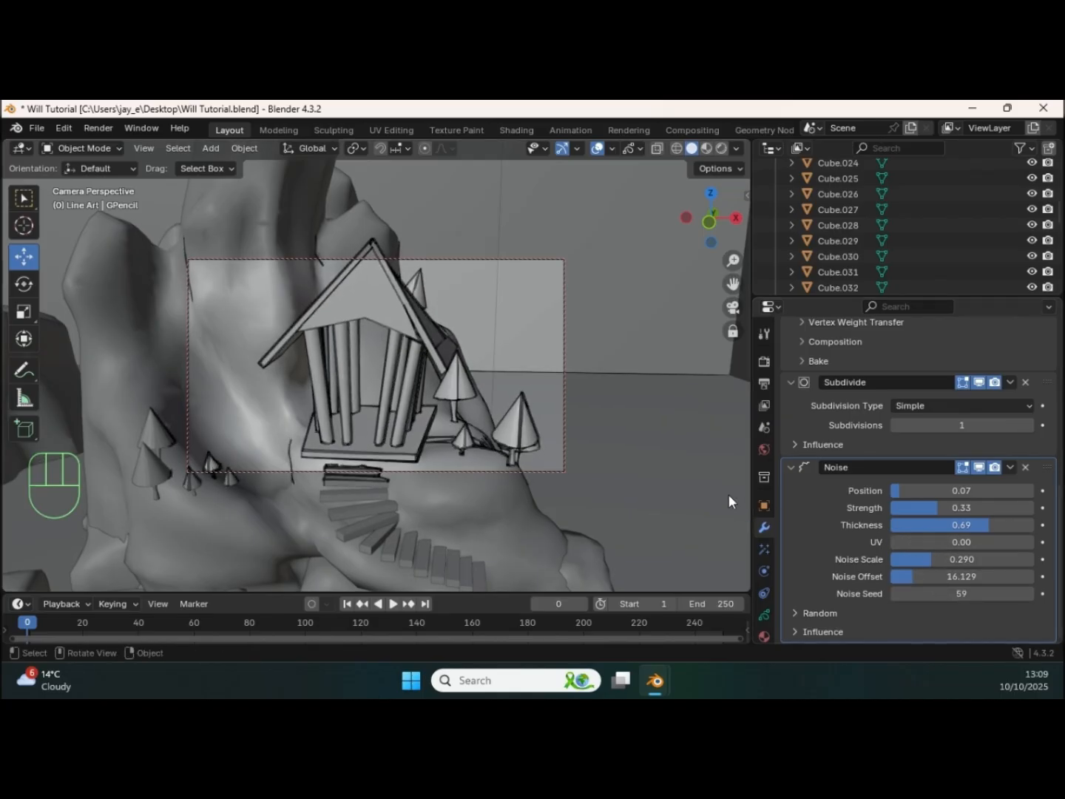
# Step: Render the temple close-up, inspect the line variation on its roof and pillars, and close the render
pyautogui.press('F12')
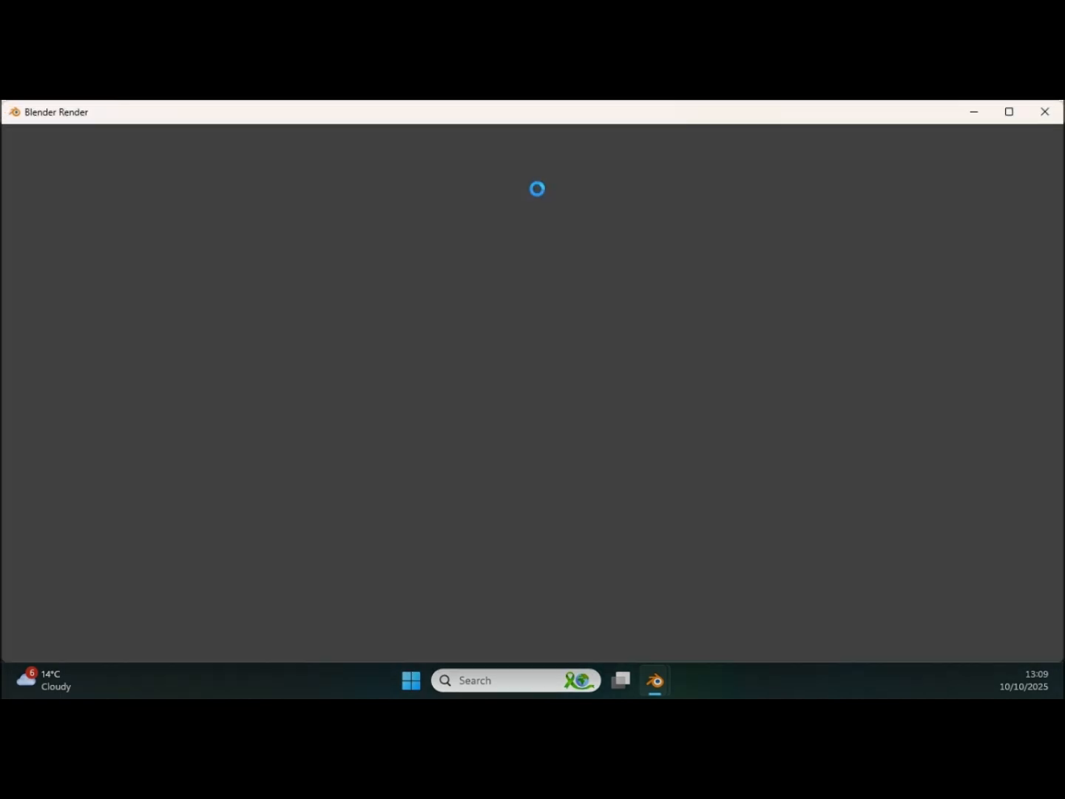
pyautogui.scroll(-5, 548, 230)
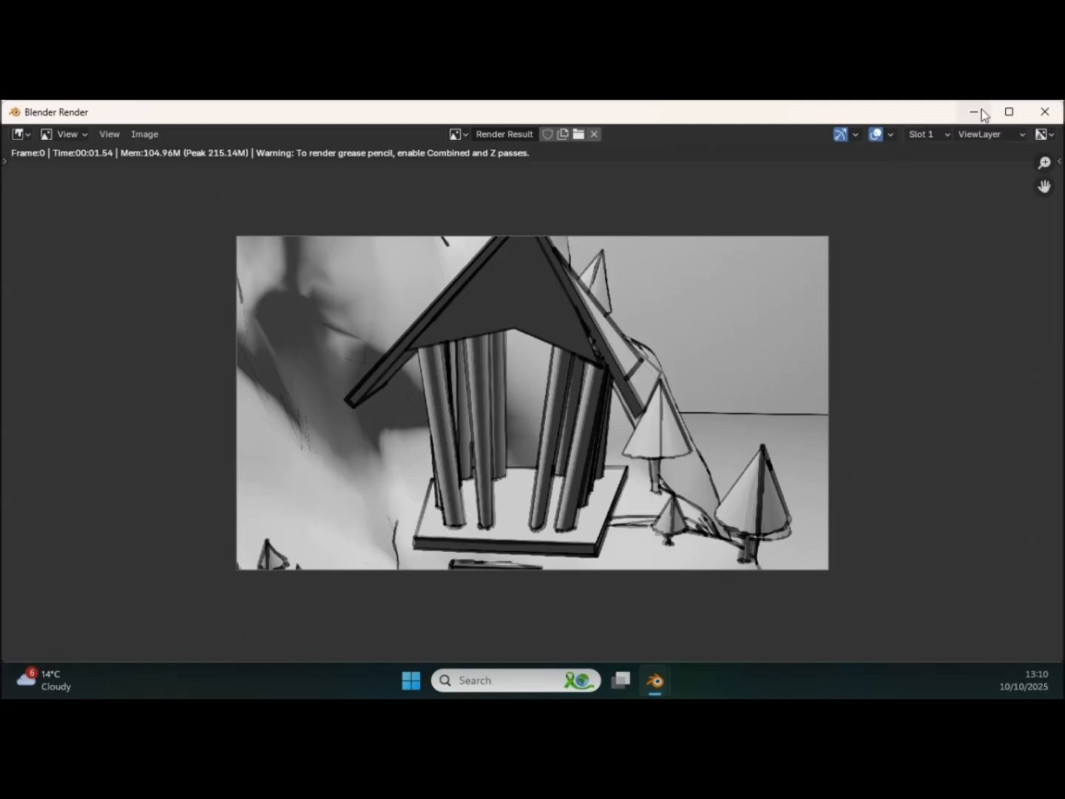
pyautogui.click(1046, 111)
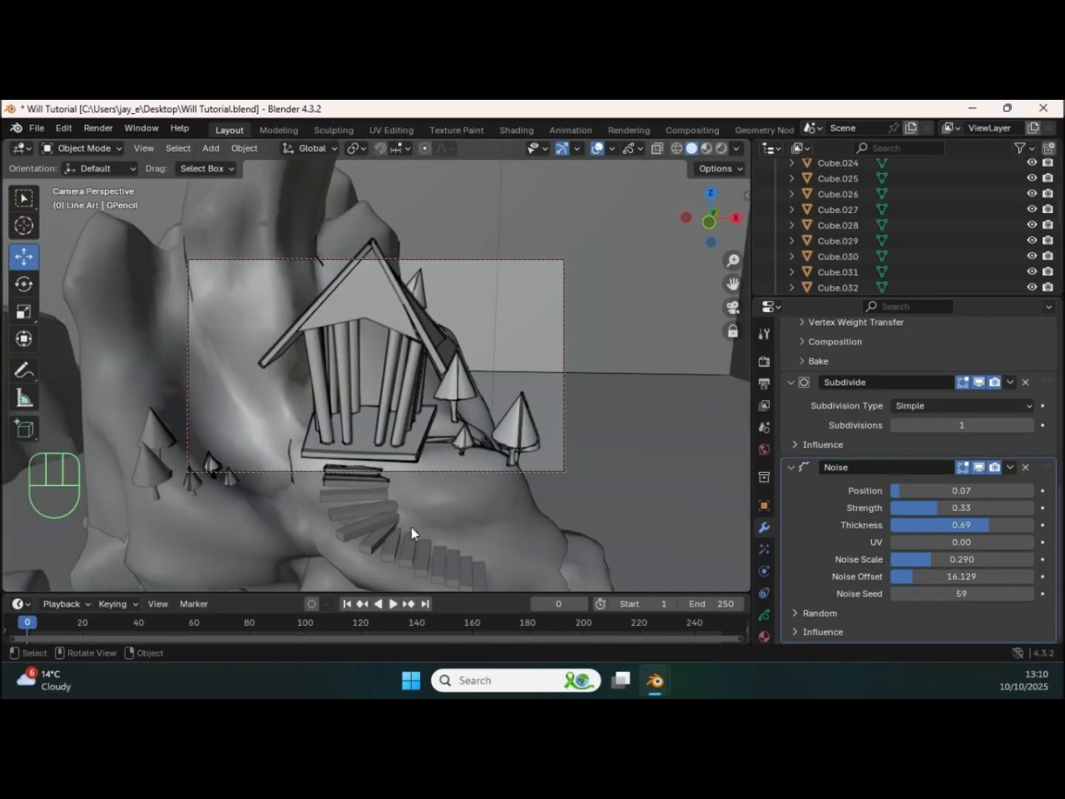
# Step: Switch the viewport to rendered shading and pull the camera back from the temple to show the rock formations and lights
pyautogui.click(722, 149)
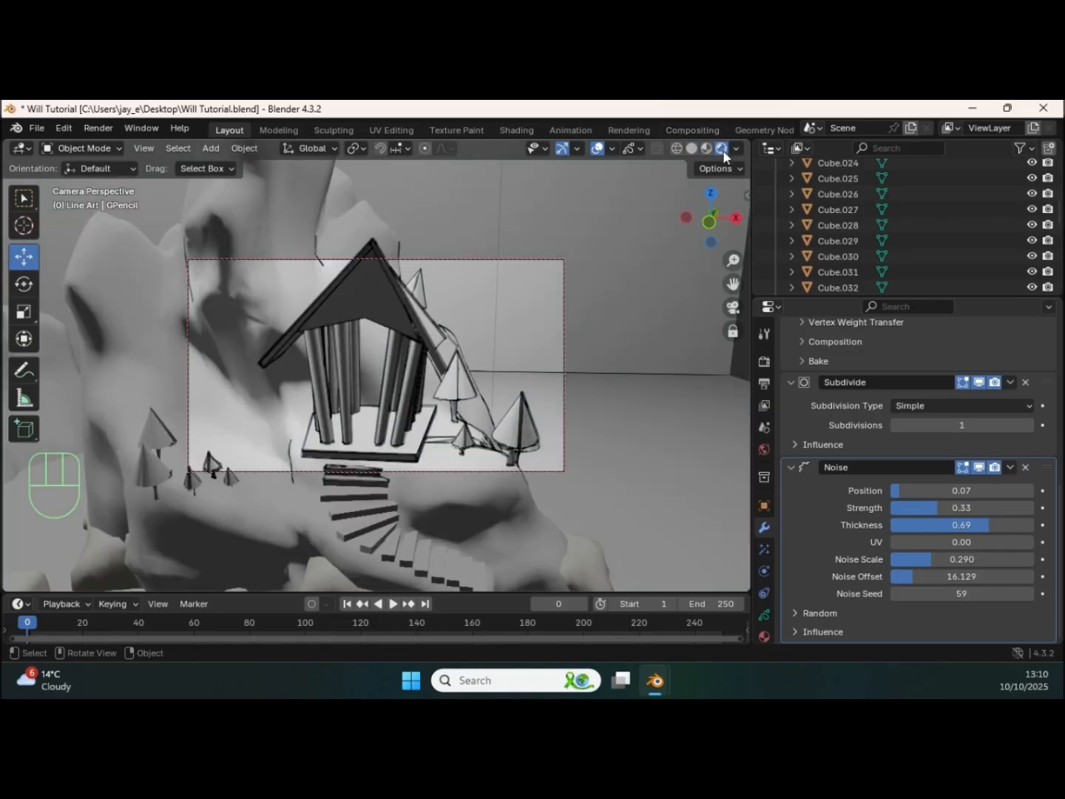
pyautogui.keyDown('ctrl'); pyautogui.moveTo(317, 514); pyautogui.dragTo(377, 366, button='middle'); pyautogui.keyUp('ctrl')
pyautogui.keyDown('shift'); pyautogui.moveTo(429, 400); pyautogui.dragTo(404, 391, button='middle'); pyautogui.keyUp('shift')
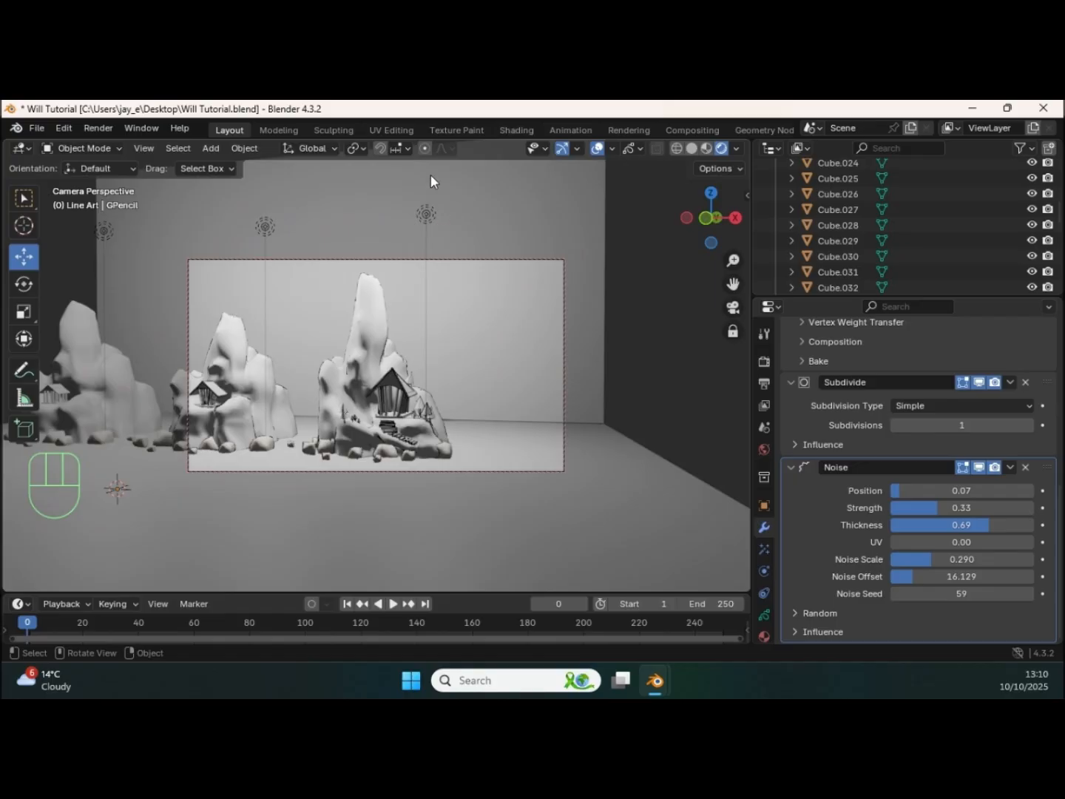
# Step: Set the power of the point light above the third rock formation, with the large temple, to 500 W
pyautogui.moveTo(434, 223); pyautogui.dragTo(470, 243, button='middle')
pyautogui.click(431, 216)
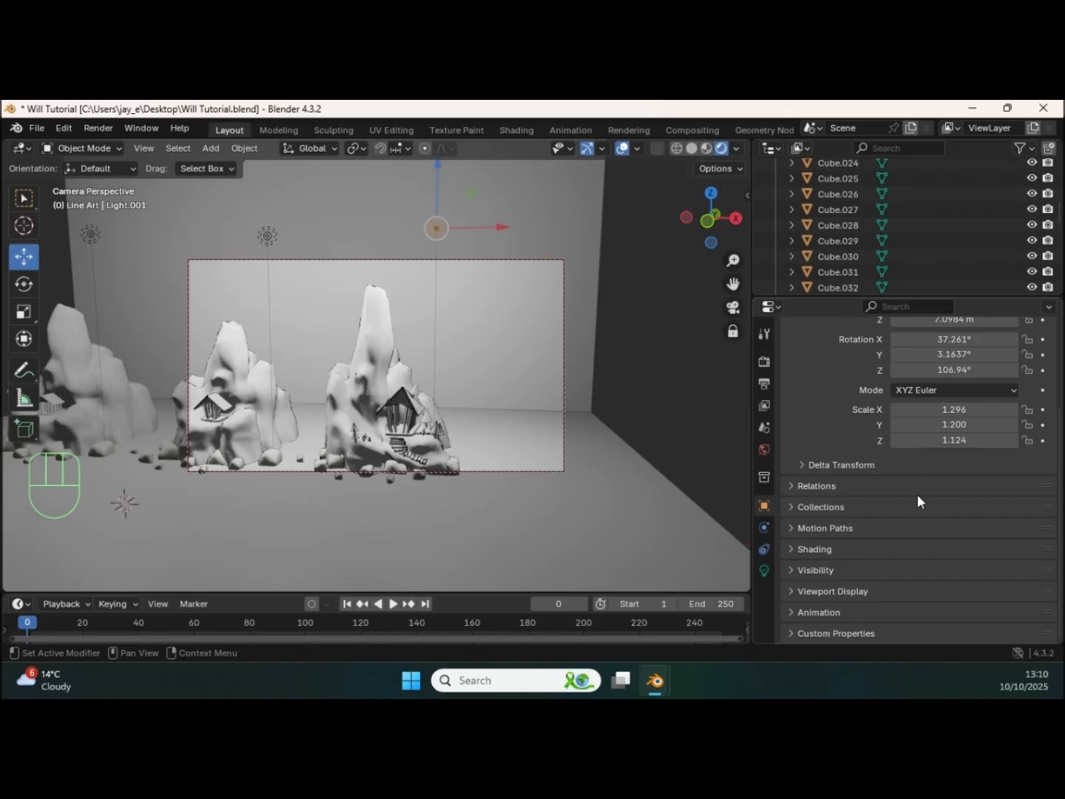
pyautogui.click(764, 569)
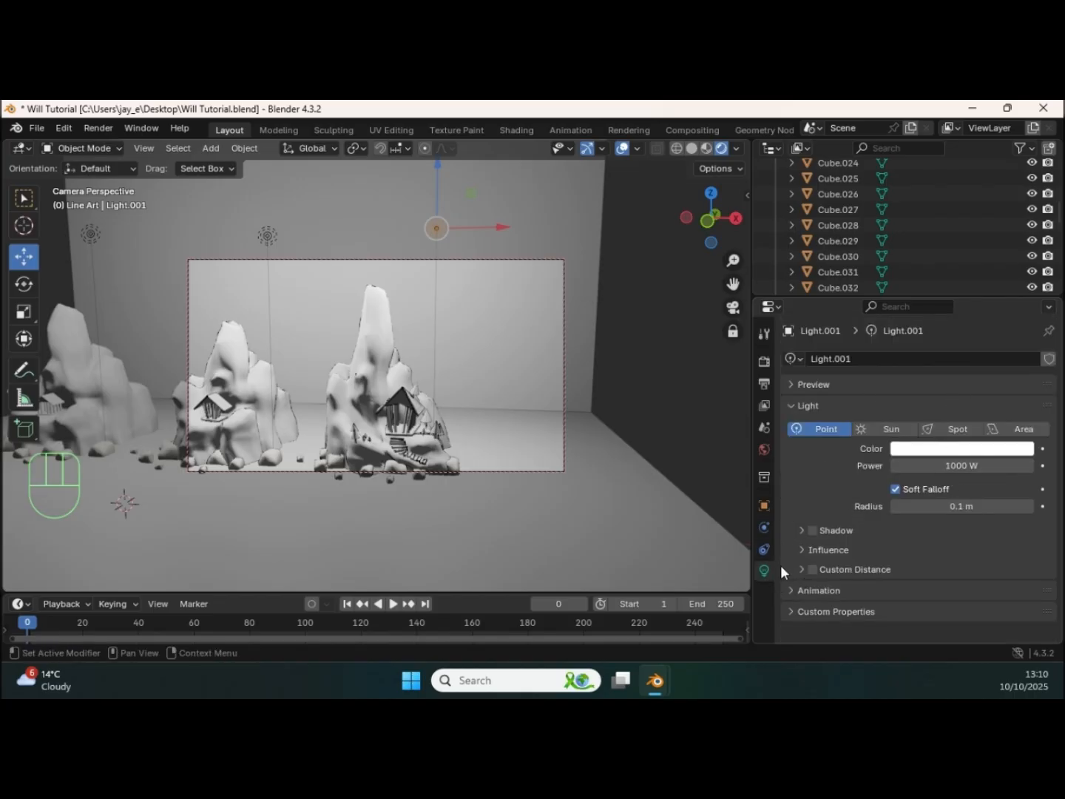
pyautogui.click(955, 464)
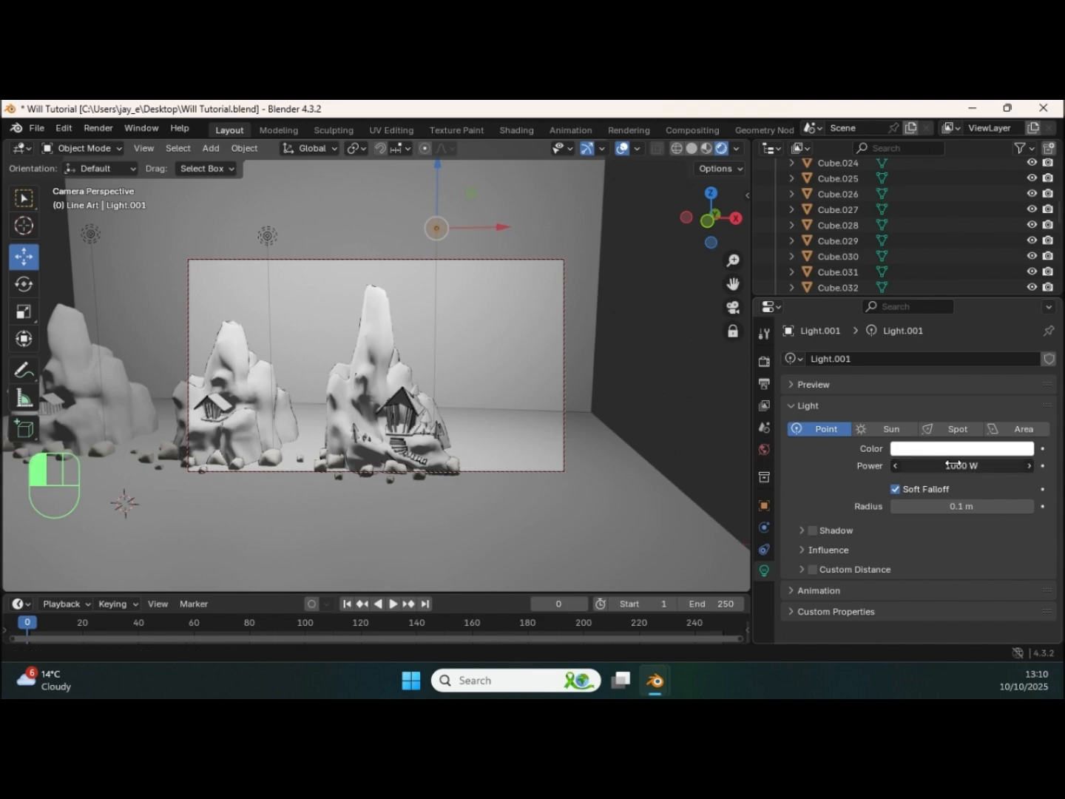
pyautogui.moveTo(762, 477); pyautogui.dragTo(749, 479)
pyautogui.moveTo(629, 488); pyautogui.dragTo(637, 487)
pyautogui.click(952, 463)
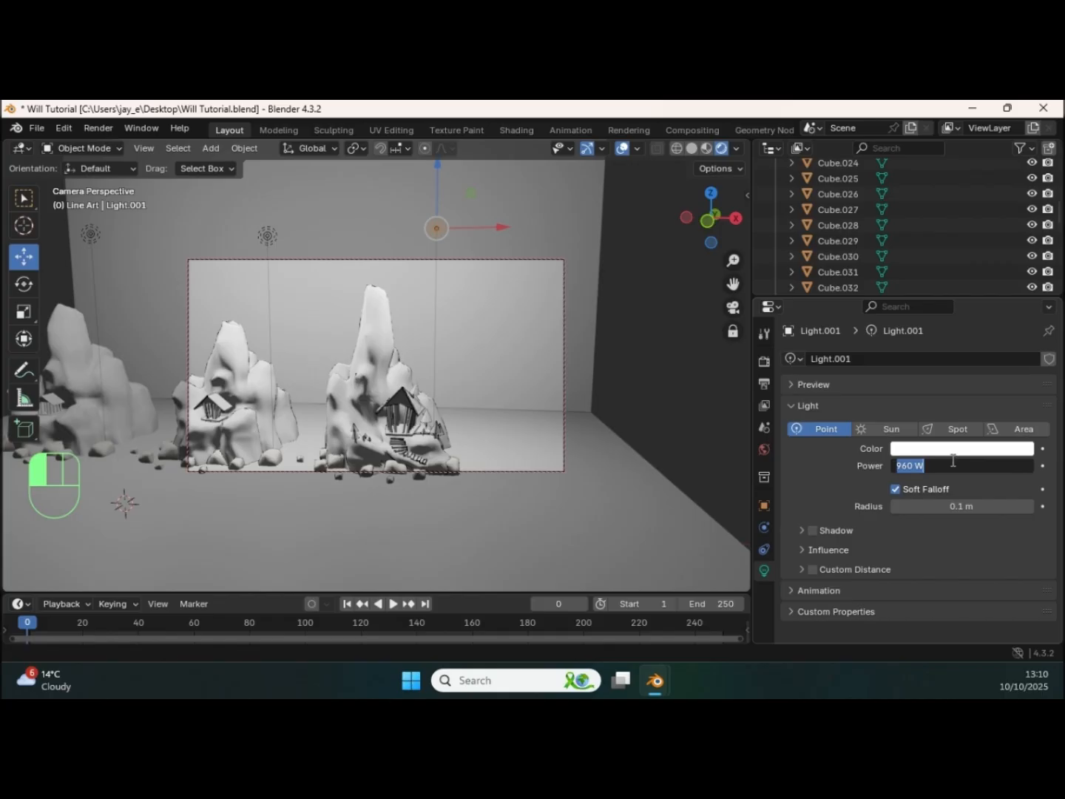
pyautogui.write('500')
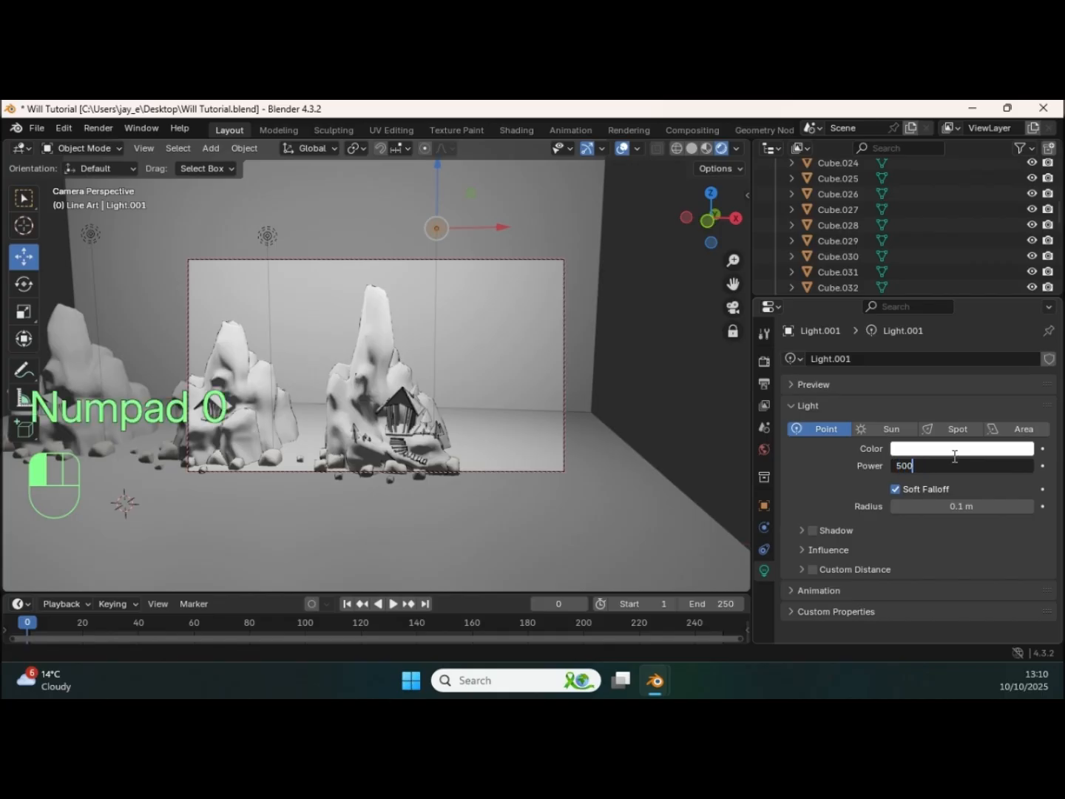
pyautogui.press('Return')
# Step: Set the power of the point light above the middle rock formation to 500 W
pyautogui.moveTo(365, 373); pyautogui.dragTo(265, 264, button='middle')
pyautogui.click(284, 211)
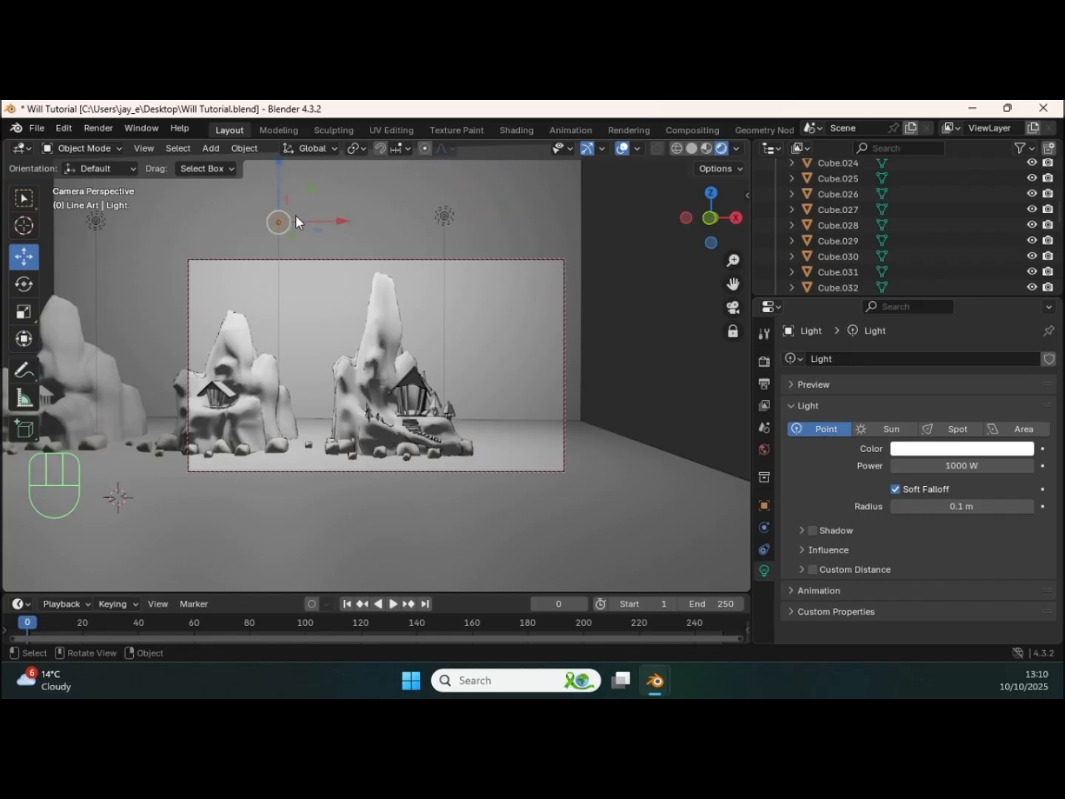
pyautogui.click(953, 465)
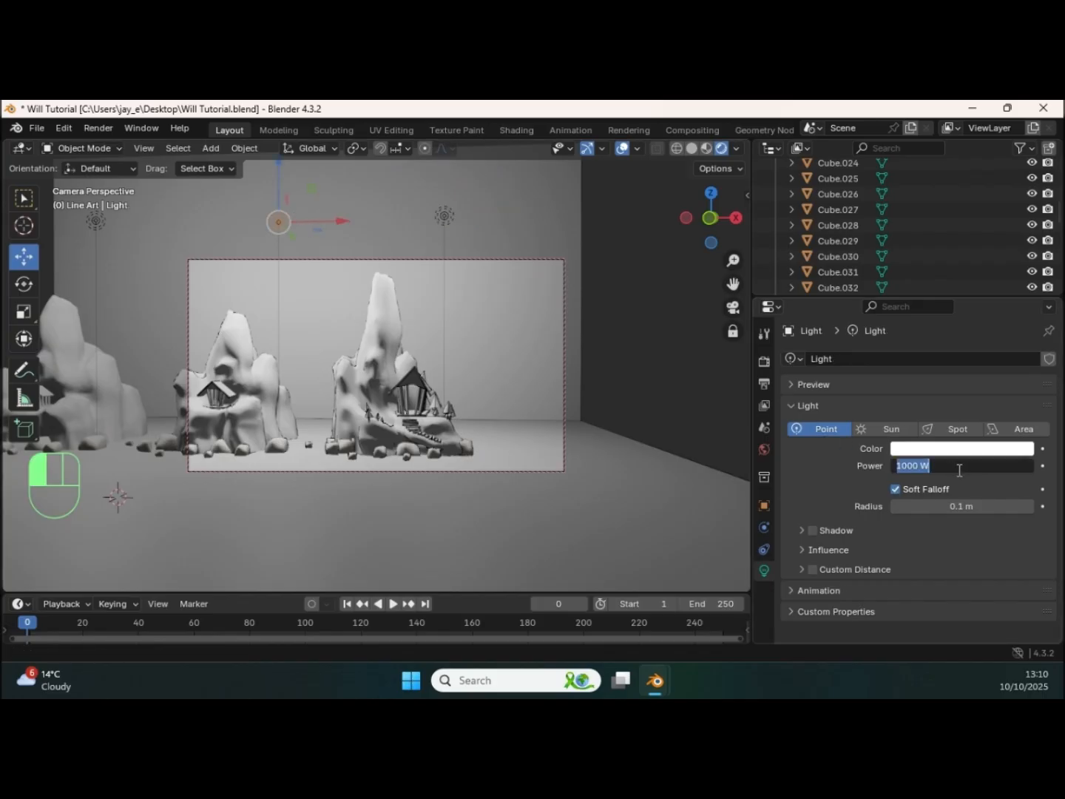
pyautogui.write('500')
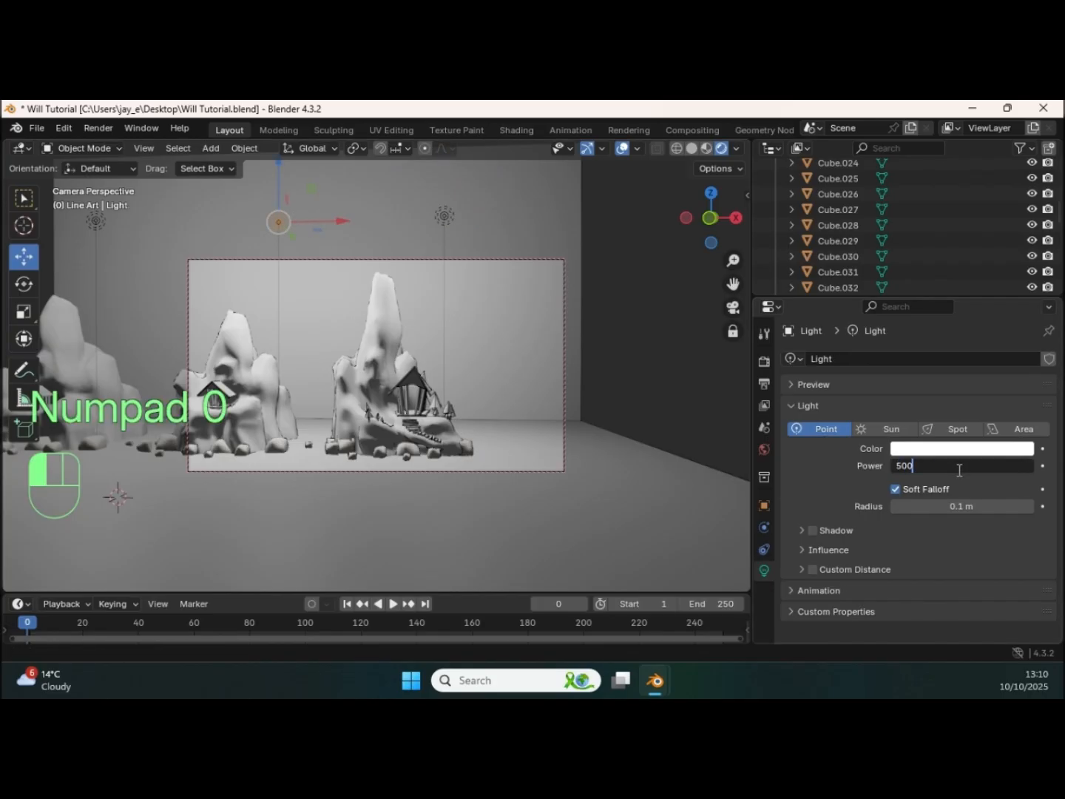
pyautogui.click(959, 469)
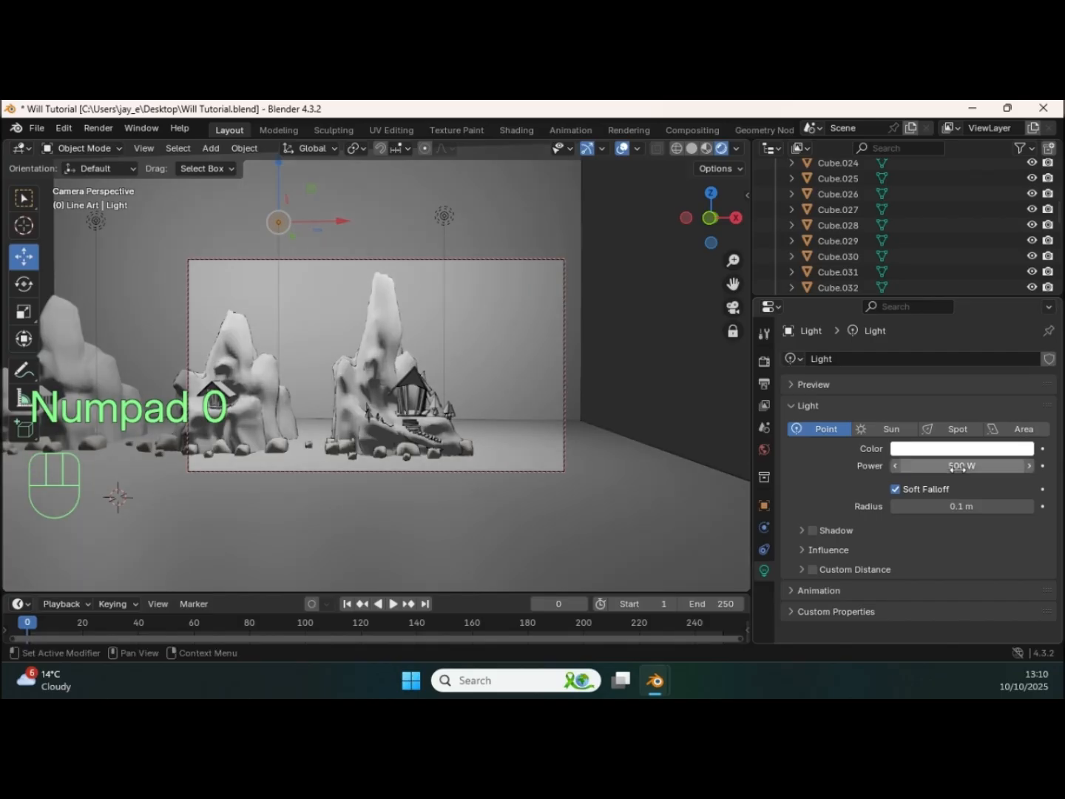
# Step: Set the power of the point light above the first rock formation to 500 W
pyautogui.keyDown('shift'); pyautogui.moveTo(289, 435); pyautogui.dragTo(219, 444, button='middle'); pyautogui.keyUp('shift')
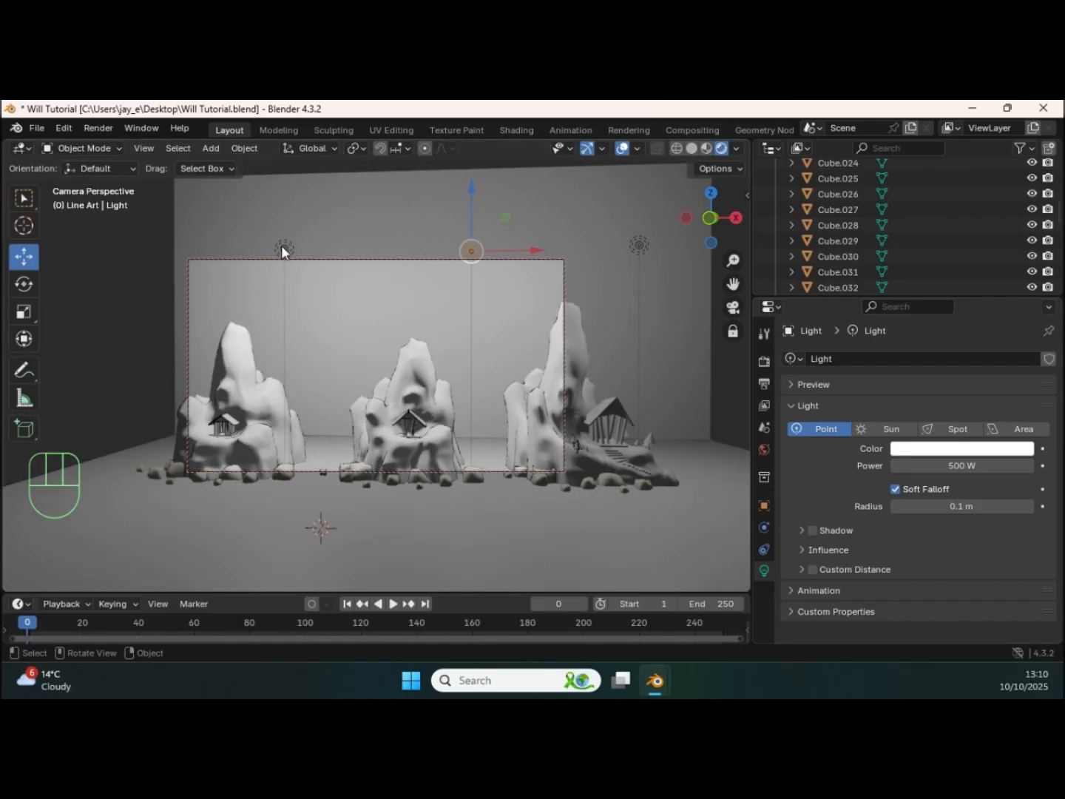
pyautogui.click(282, 250)
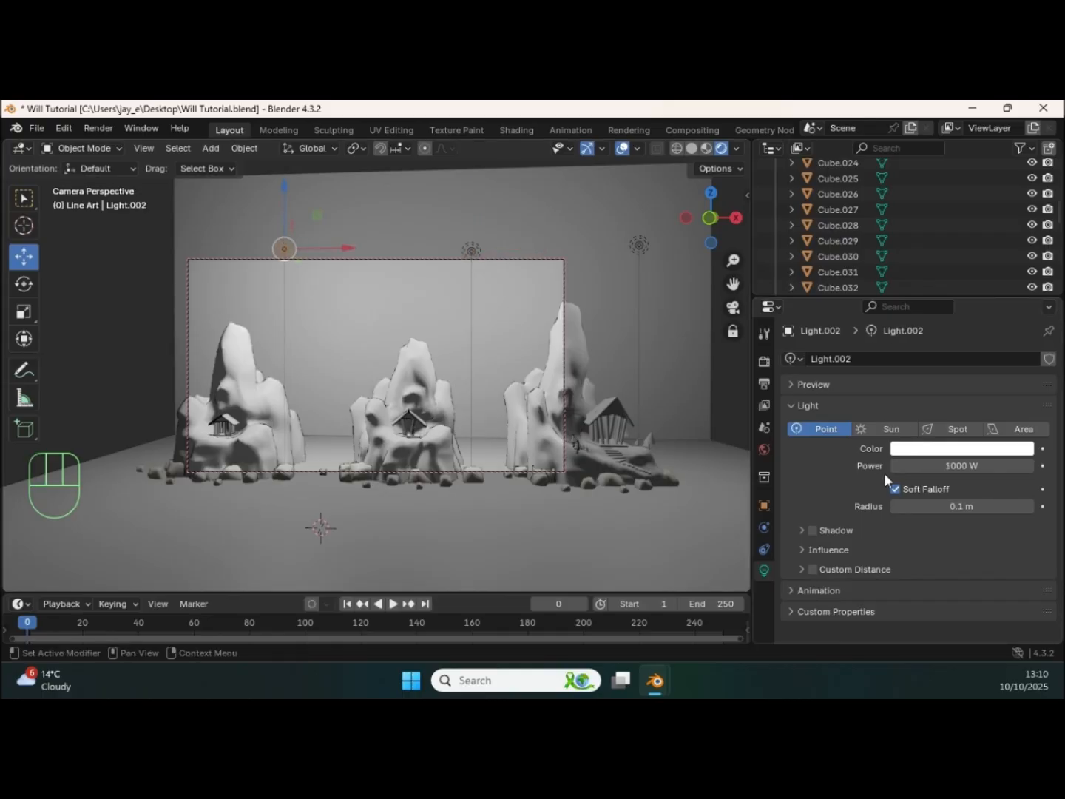
pyautogui.click(949, 464)
pyautogui.write('500')
pyautogui.press('Return')
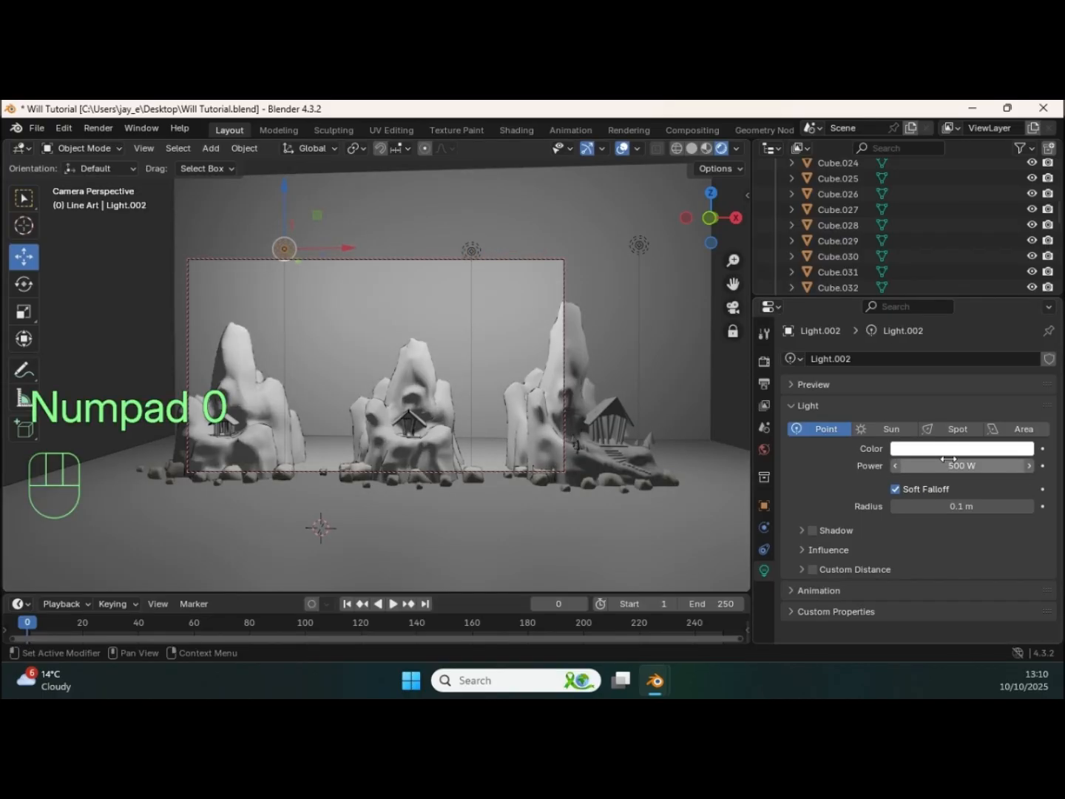
# Step: Reframe the camera so all three rock formations fit the shot, render it and examine the dimmer lighting and outlines
pyautogui.moveTo(458, 431); pyautogui.dragTo(576, 409, button='middle')
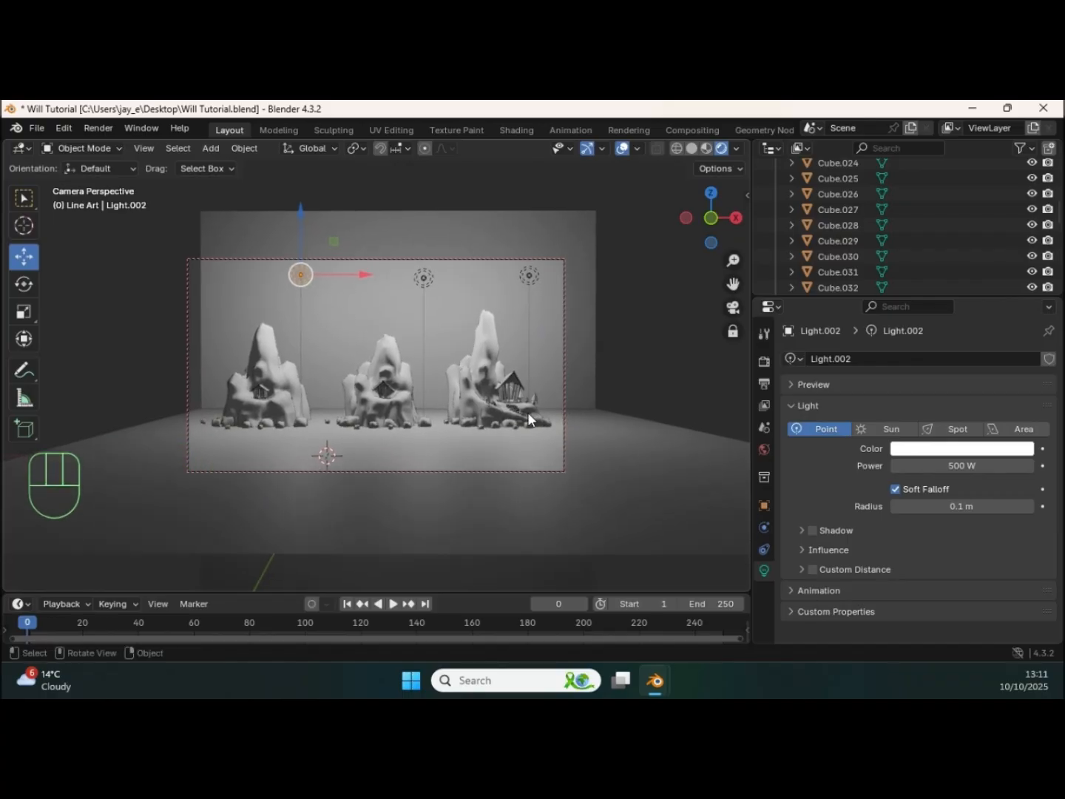
pyautogui.press('F12')
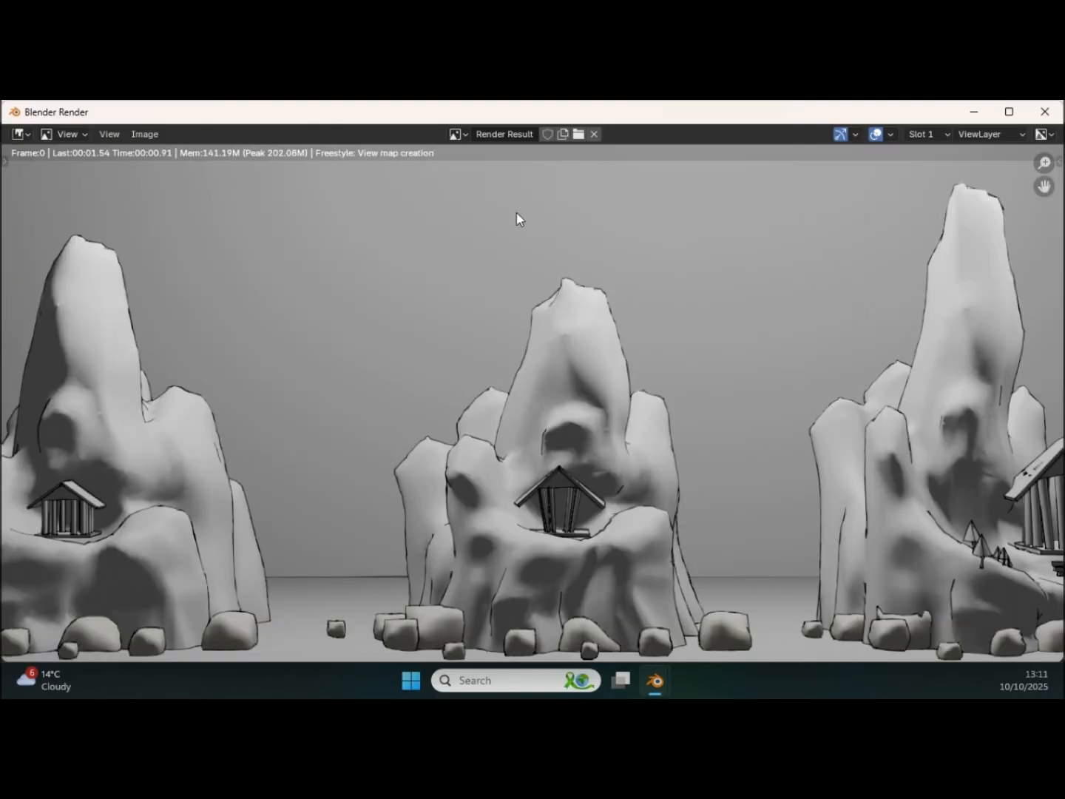
pyautogui.moveTo(579, 292)
pyautogui.keyDown('ctrl'); pyautogui.mouseDown(button='middle')
pyautogui.moveTo(564, 326)
pyautogui.moveTo(580, 321)
pyautogui.moveTo(575, 301)
pyautogui.moveTo(584, 308)
pyautogui.moveTo(573, 307)
pyautogui.mouseUp(button='middle'); pyautogui.keyUp('ctrl')
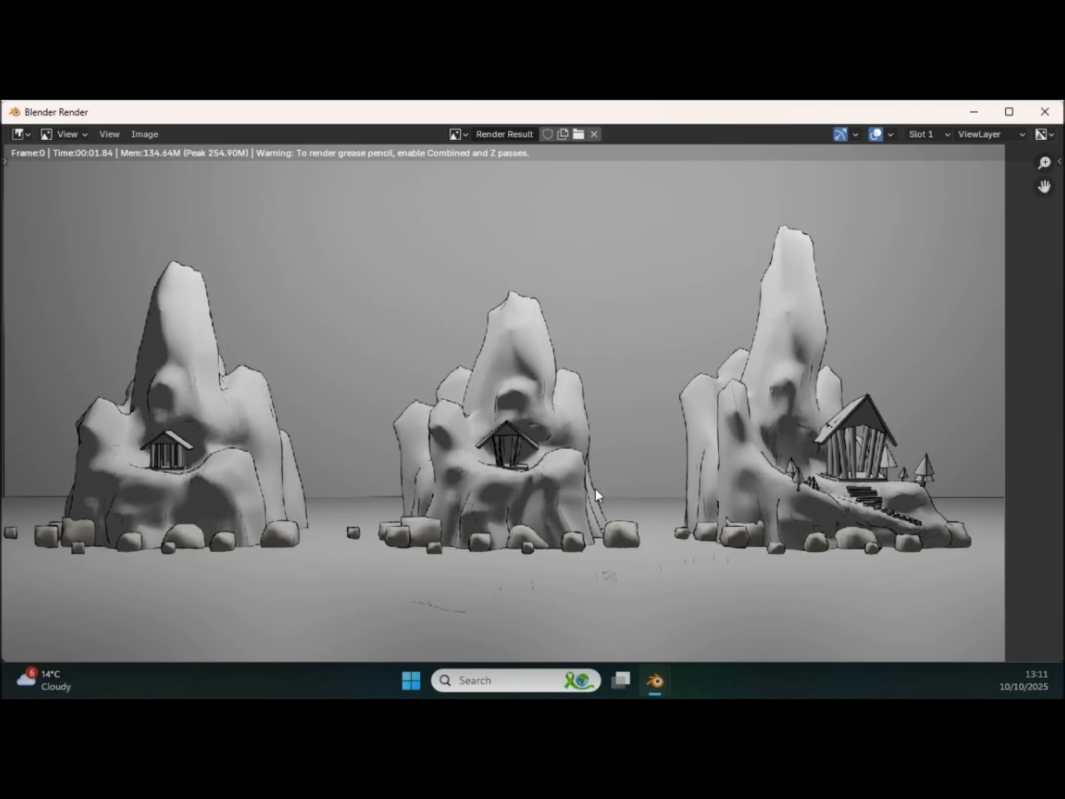
pyautogui.keyDown('ctrl'); pyautogui.moveTo(512, 474); pyautogui.dragTo(534, 431, button='middle'); pyautogui.keyUp('ctrl')
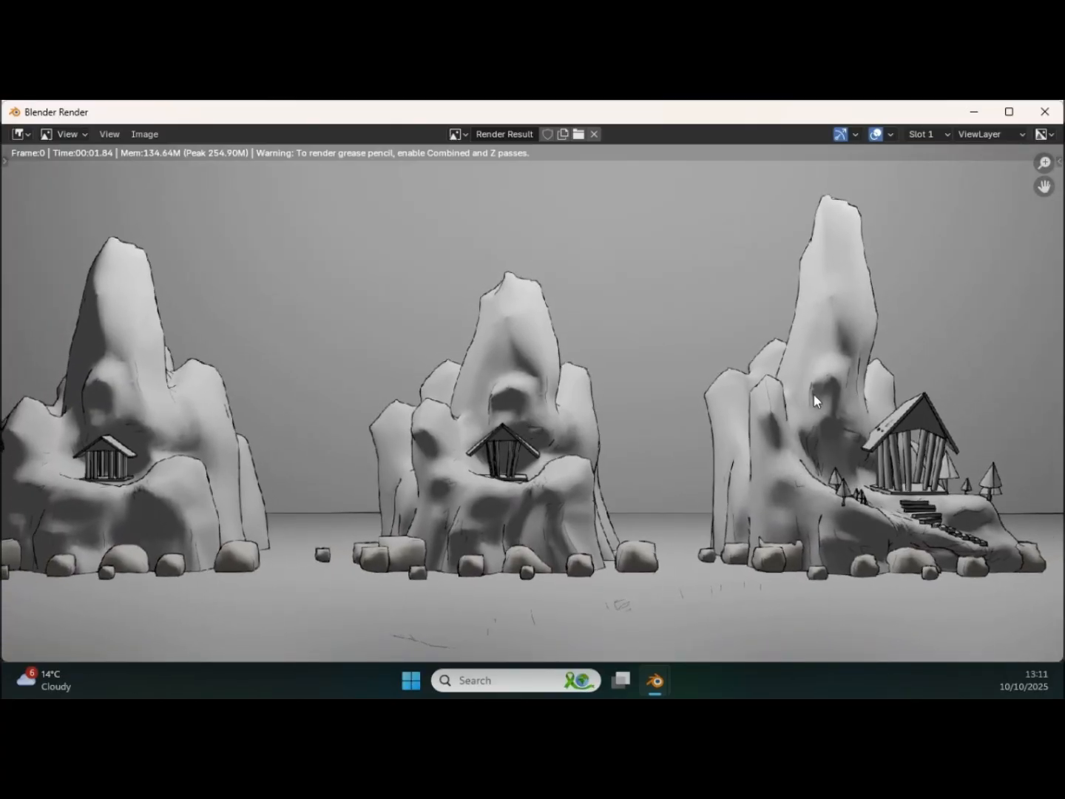
pyautogui.scroll(-2, 610, 430)
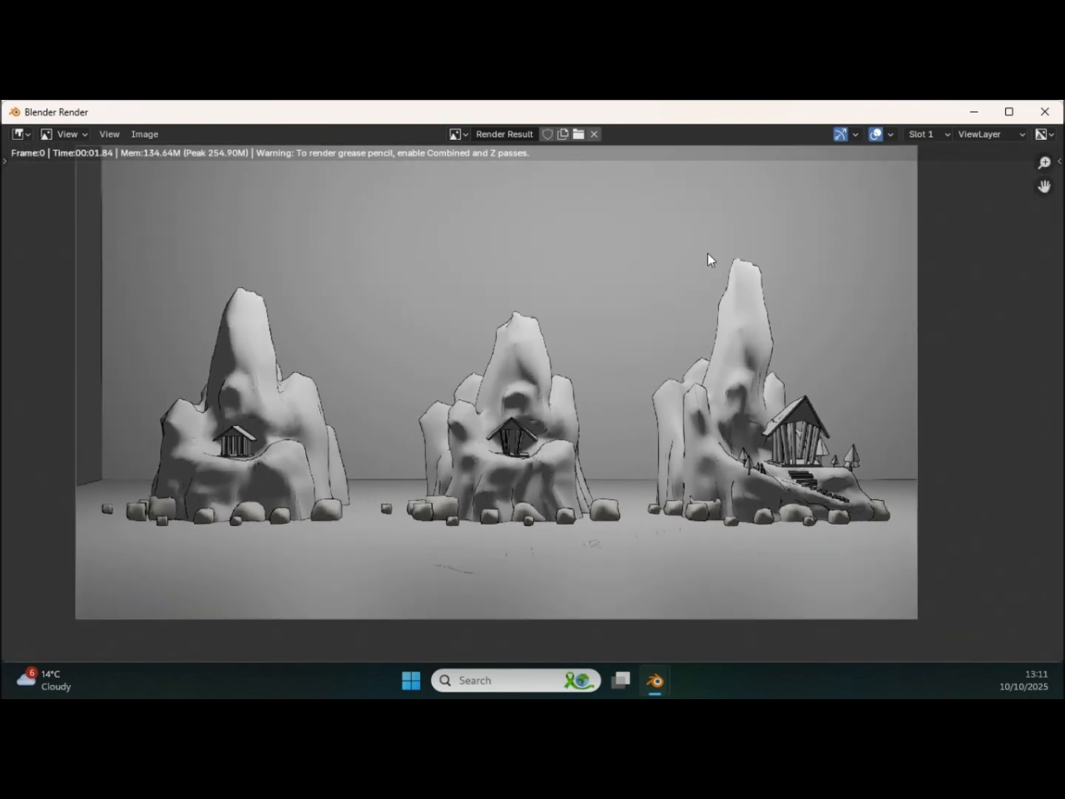
# Step: Start saving the finished render as an image and create a folder named Line Art Renders on the Desktop
pyautogui.click(146, 134)
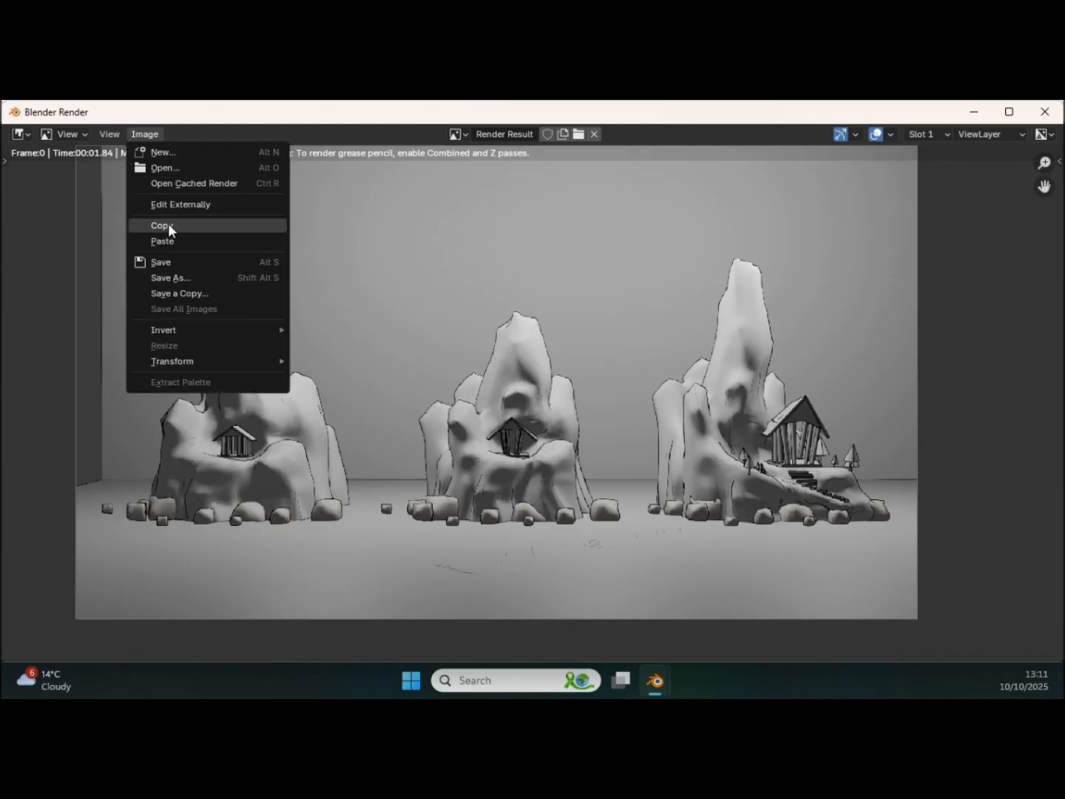
pyautogui.click(177, 277)
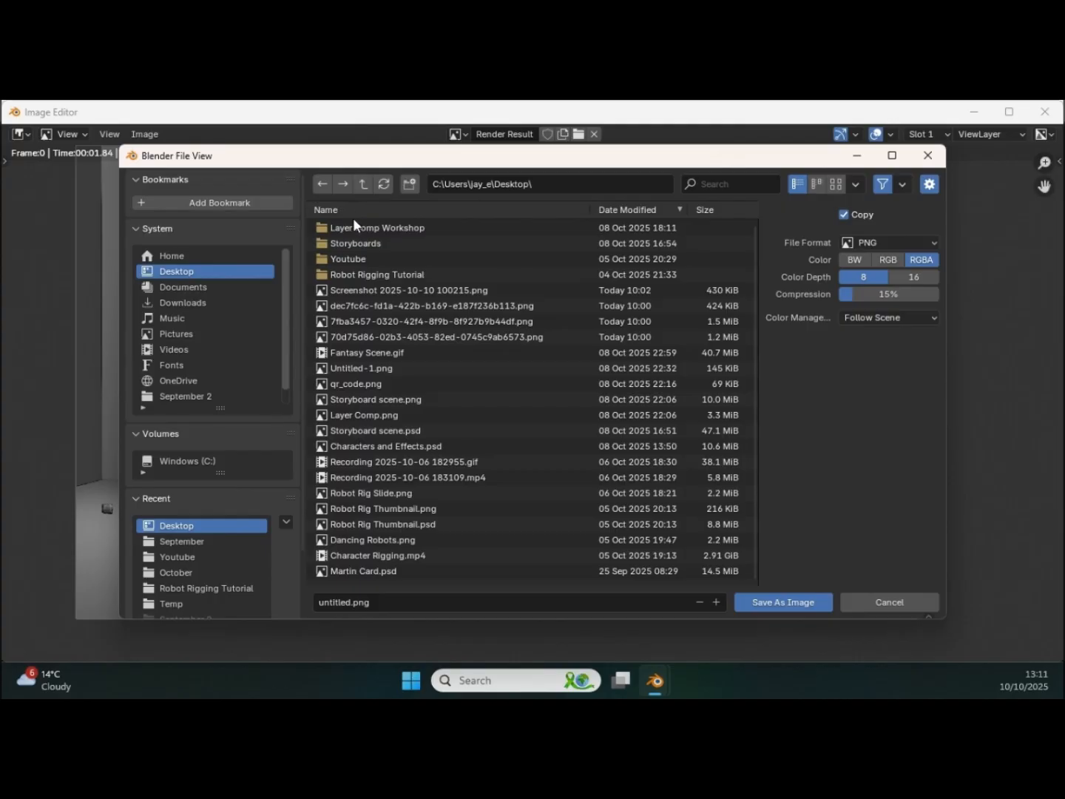
pyautogui.click(409, 185)
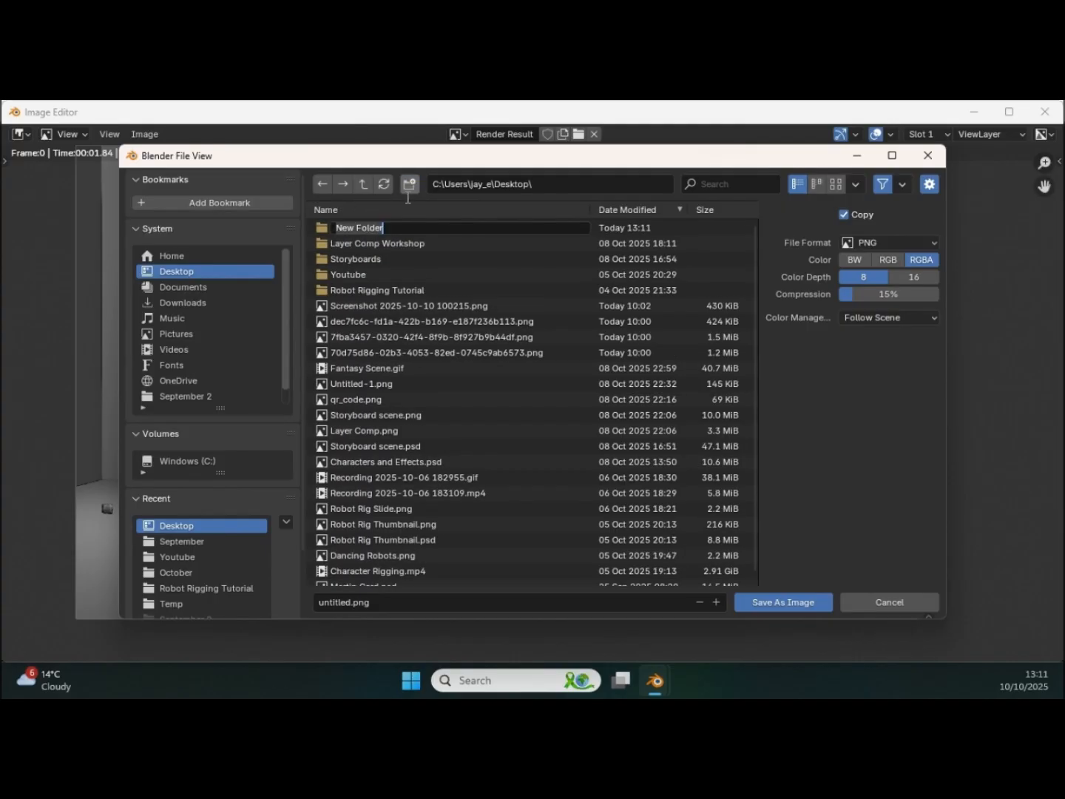
pyautogui.write('Lin')
pyautogui.press('Return')
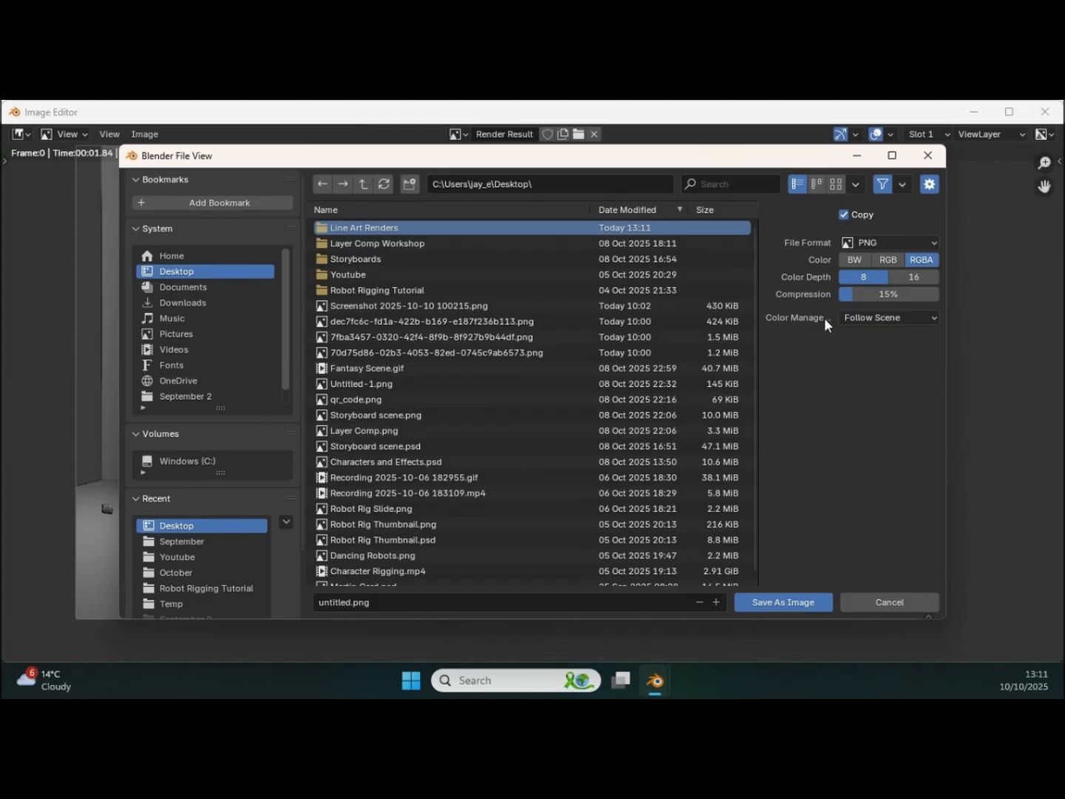
# Step: Save the render as 1.png inside the Line Art Renders folder and close the render window
pyautogui.click(784, 603)
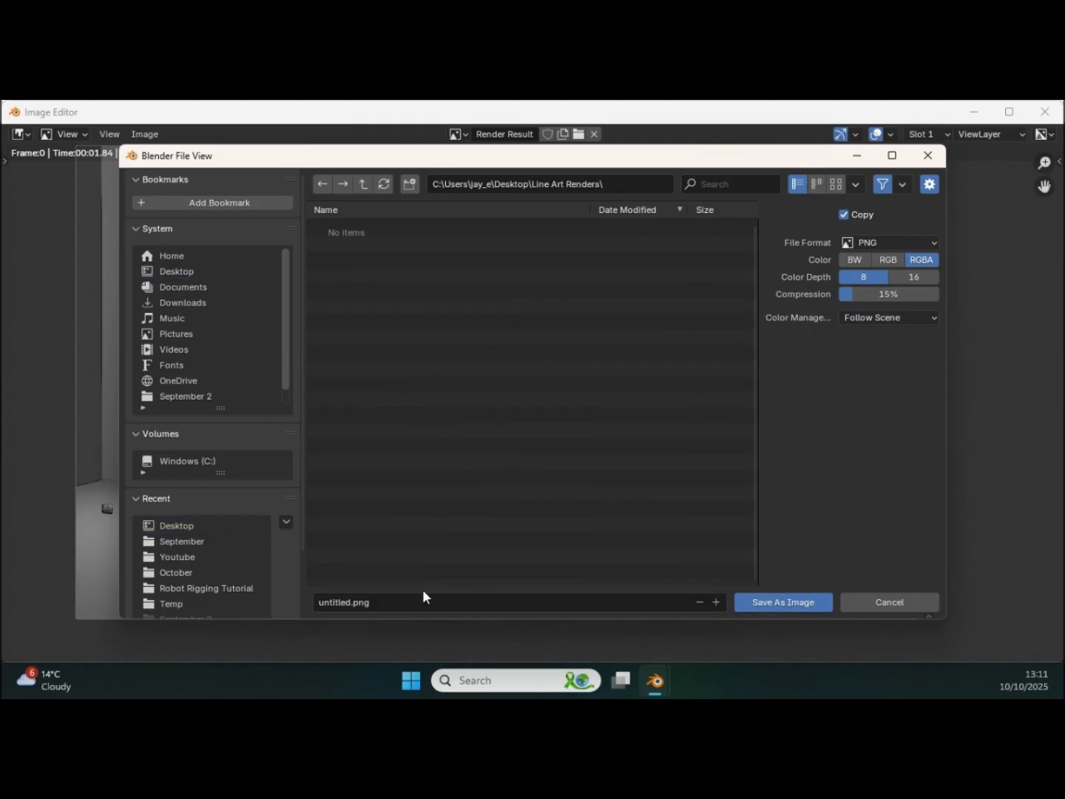
pyautogui.click(415, 596)
pyautogui.write('1')
pyautogui.click(773, 603)
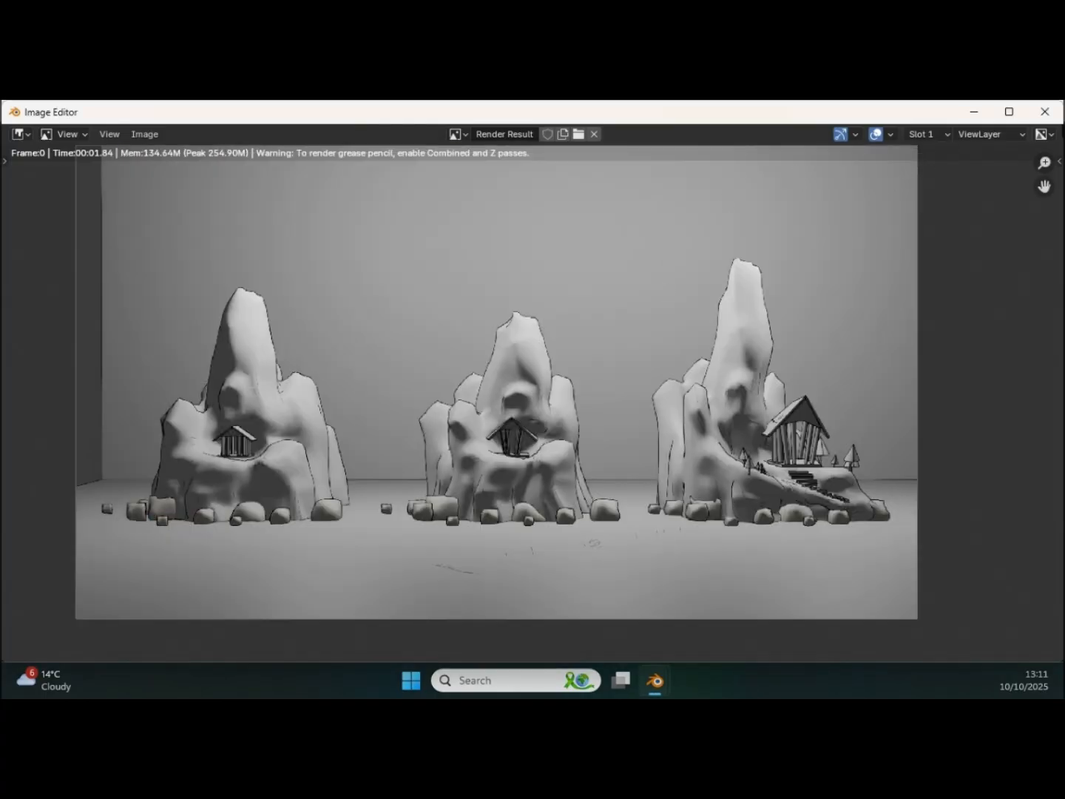
pyautogui.click(1045, 111)
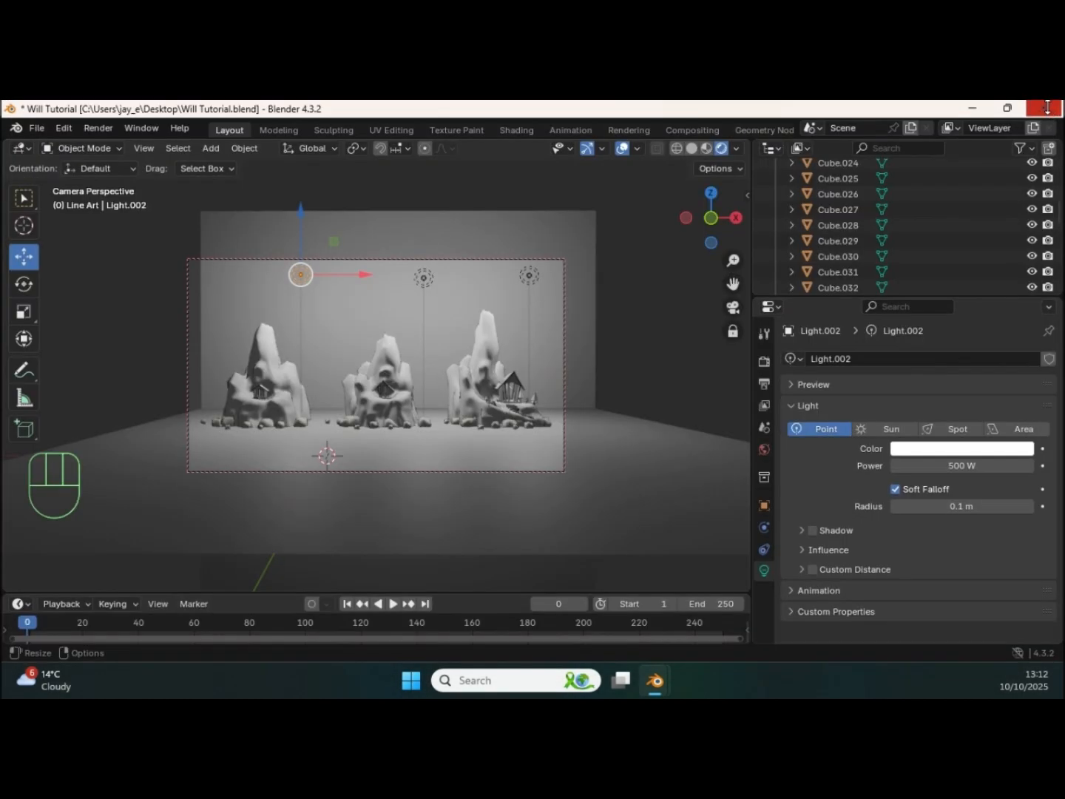
# Step: Bring the camera in close on the third rock formation with the large temple, stairs and trees
pyautogui.keyDown('ctrl'); pyautogui.moveTo(376, 495); pyautogui.dragTo(446, 444, button='middle'); pyautogui.keyUp('ctrl')
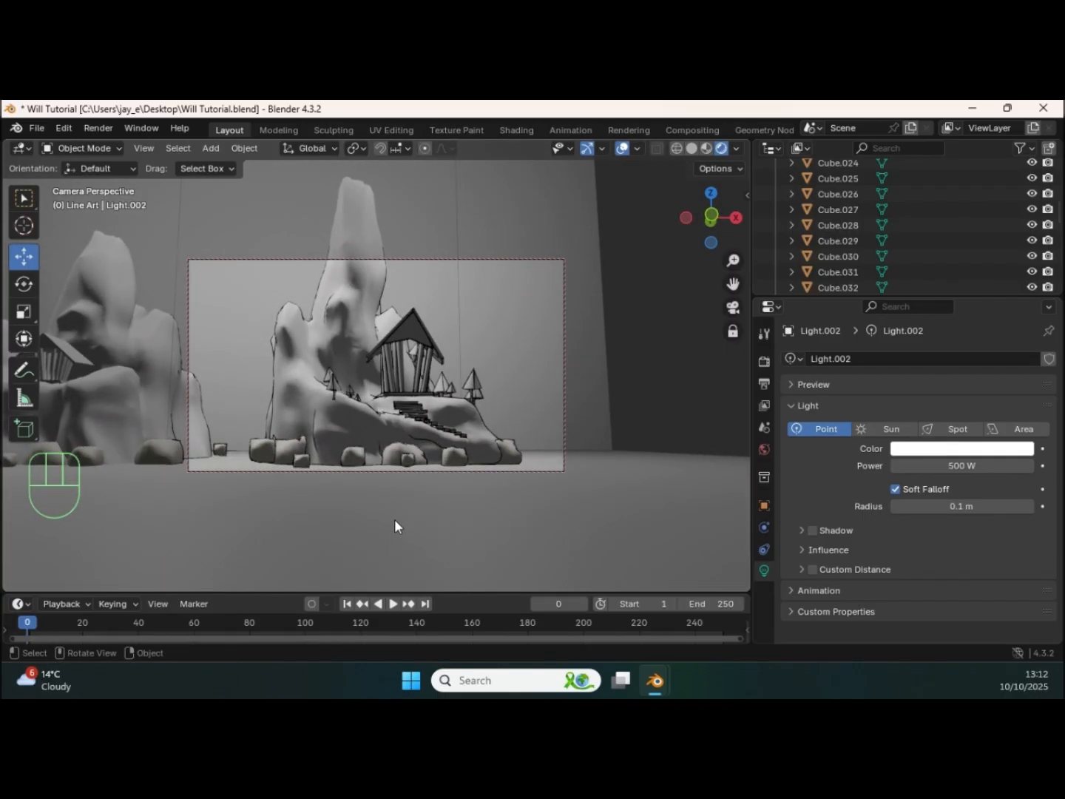
pyautogui.moveTo(385, 508); pyautogui.dragTo(926, 489, button='middle')
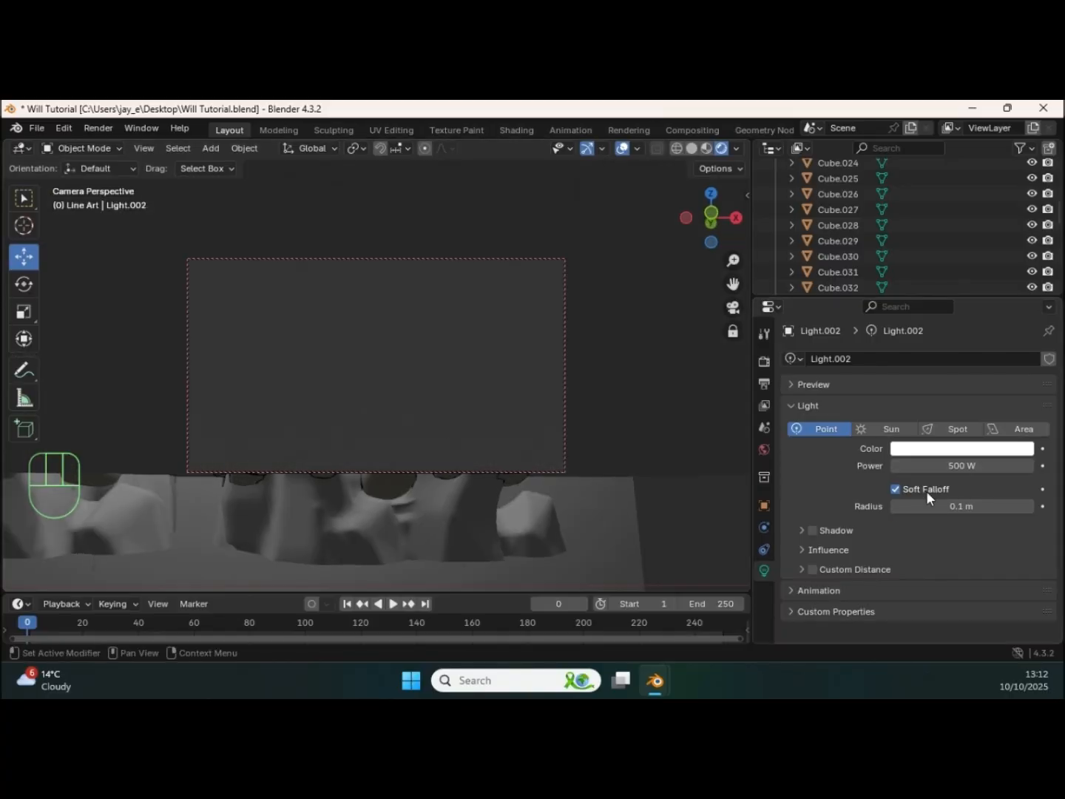
pyautogui.moveTo(559, 375); pyautogui.dragTo(589, 356, button='middle')
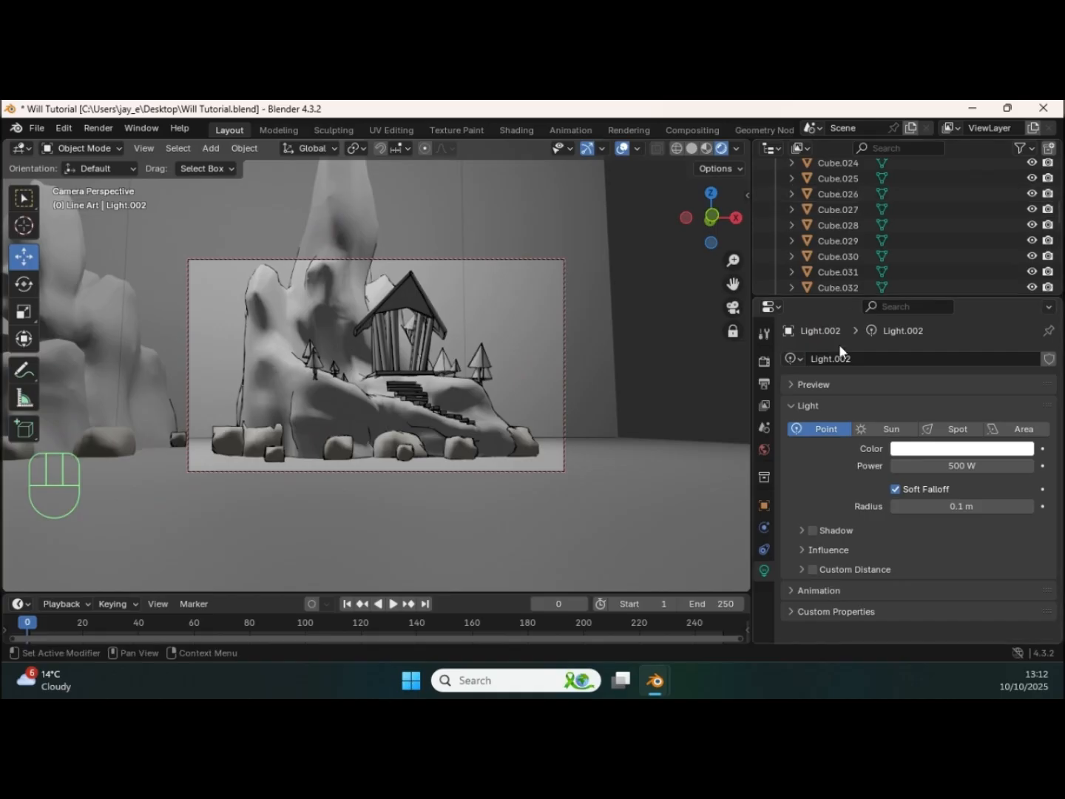
# Step: Select the camera in the scene's object list and set its focal length to 38 mm
pyautogui.moveTo(831, 294); pyautogui.dragTo(830, 506)
pyautogui.scroll(10, 834, 444)
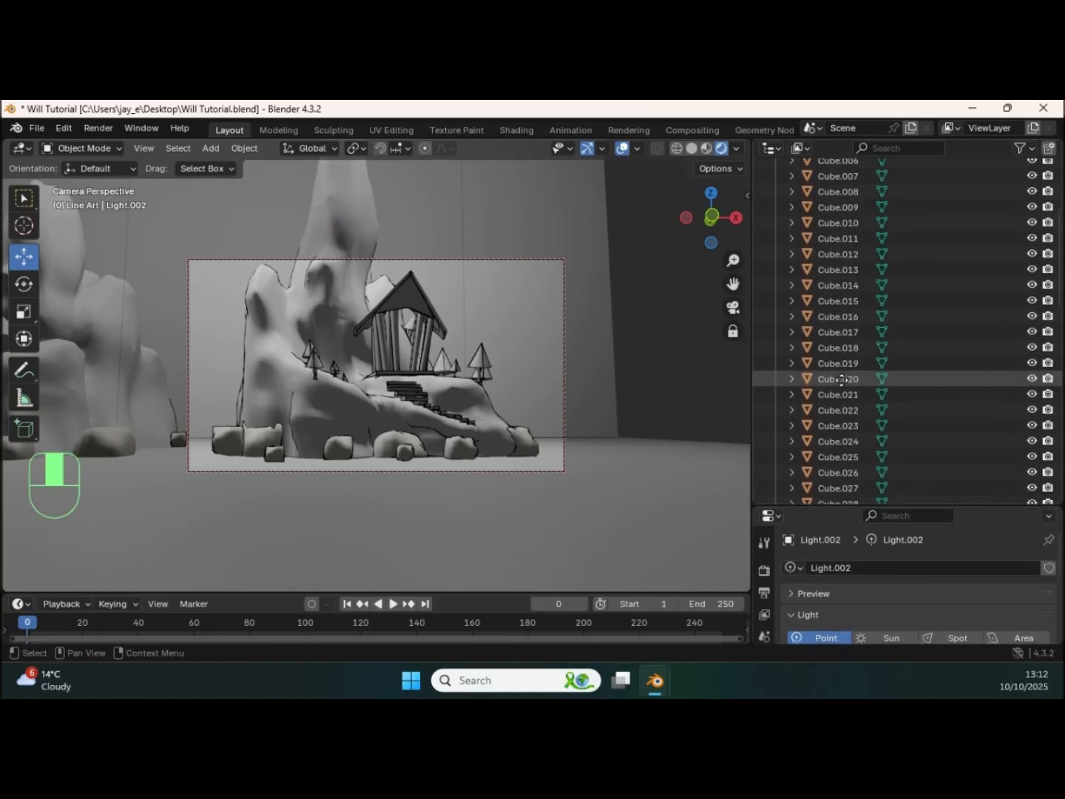
pyautogui.scroll(-15, 838, 442)
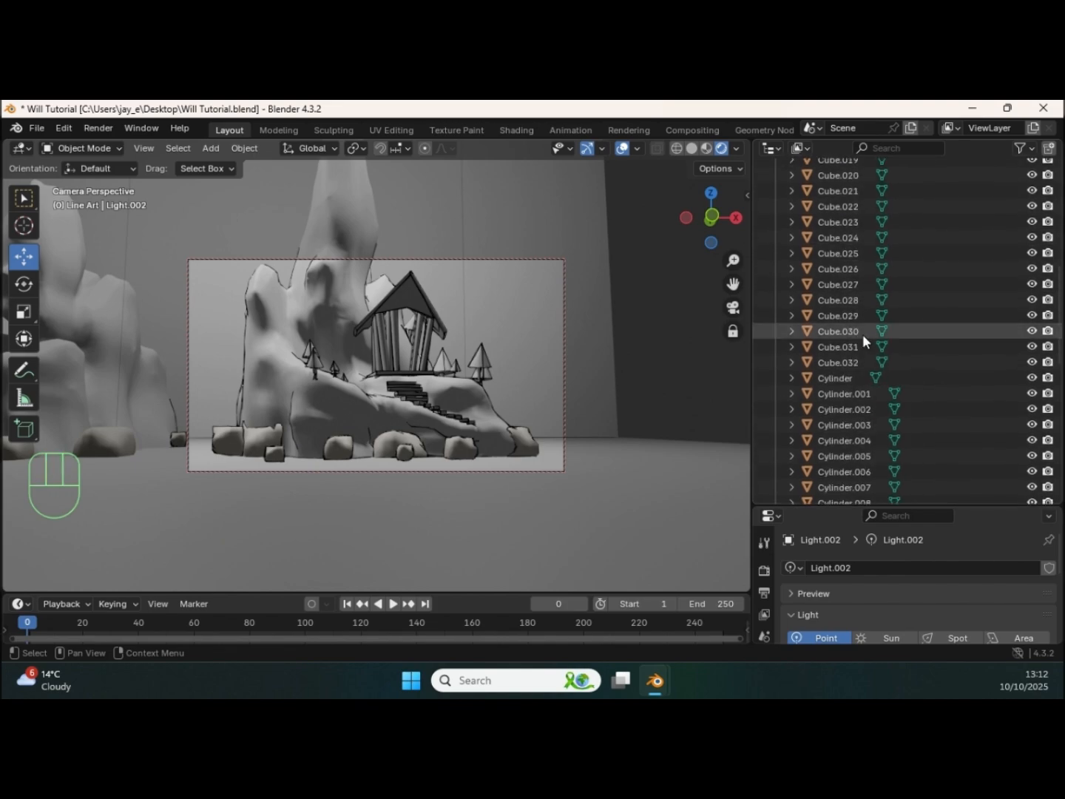
pyautogui.scroll(-8, 854, 384)
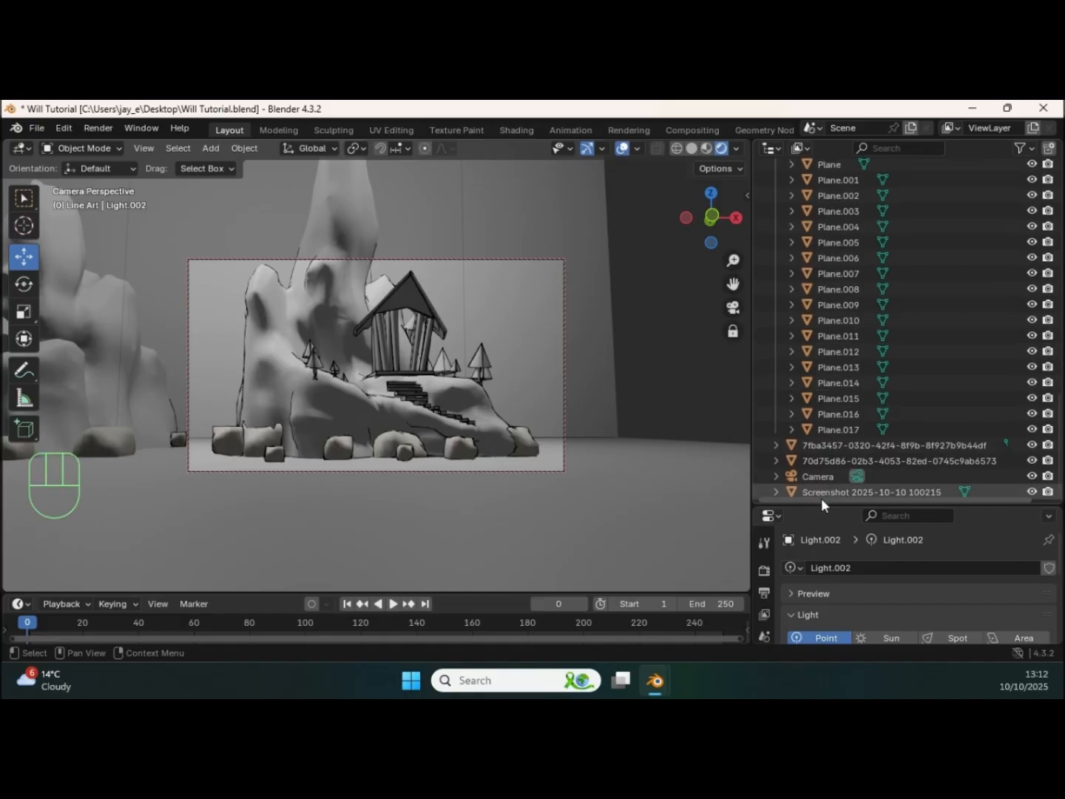
pyautogui.click(818, 477)
pyautogui.moveTo(815, 507); pyautogui.dragTo(859, 278)
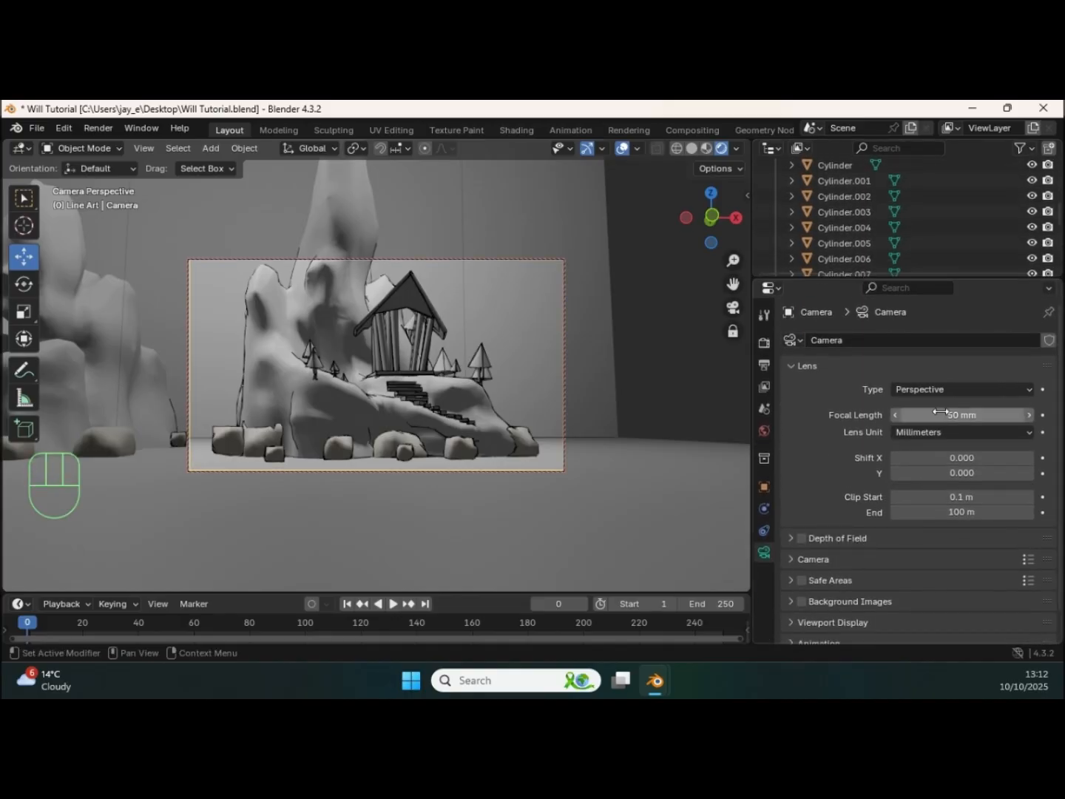
pyautogui.moveTo(950, 419); pyautogui.dragTo(933, 420)
# Step: Frame the large temple and its rock formation in the shot, render it and view the full result
pyautogui.moveTo(317, 400); pyautogui.dragTo(356, 360, button='middle')
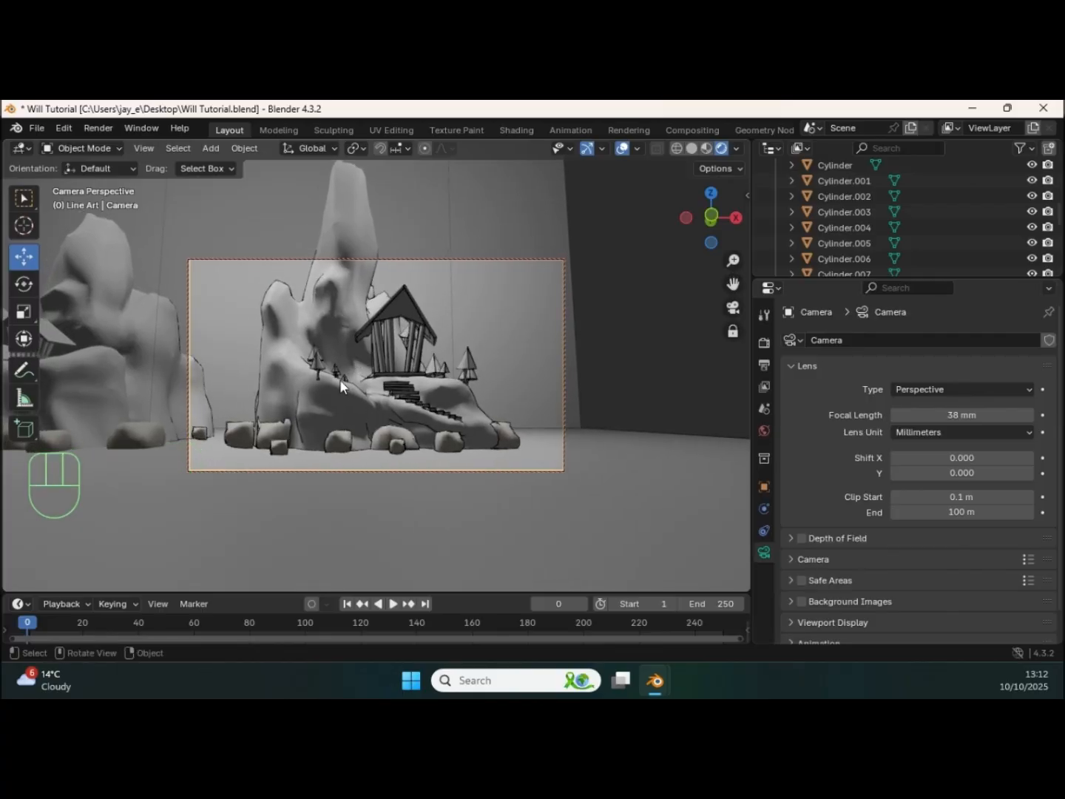
pyautogui.press('F12')
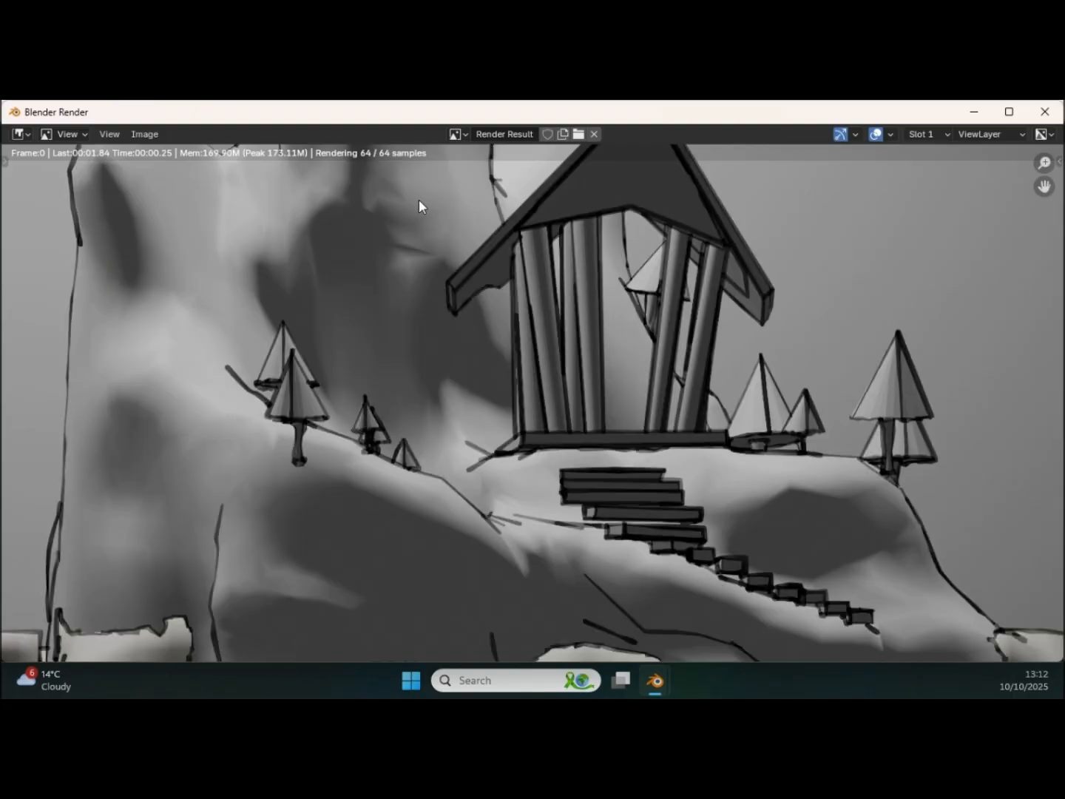
pyautogui.scroll(-5, 503, 311)
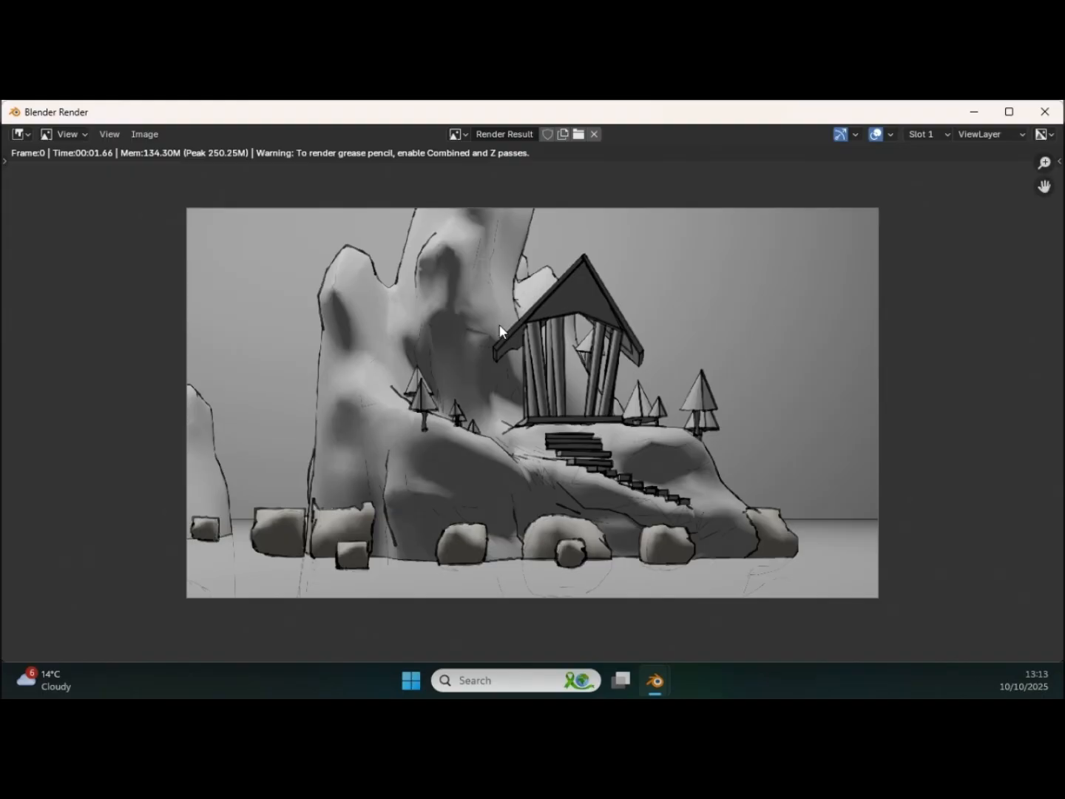
# Step: Save the close-up render as 2.png in the Line Art Renders folder and close the render window
pyautogui.click(154, 132)
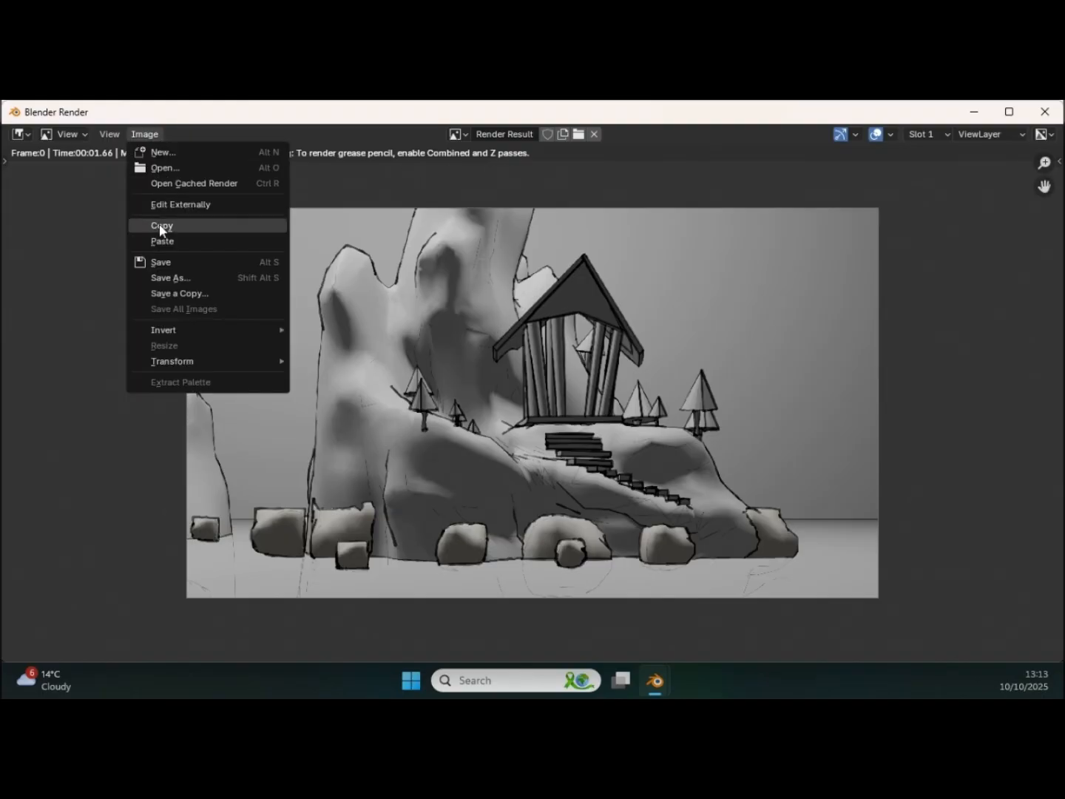
pyautogui.click(167, 275)
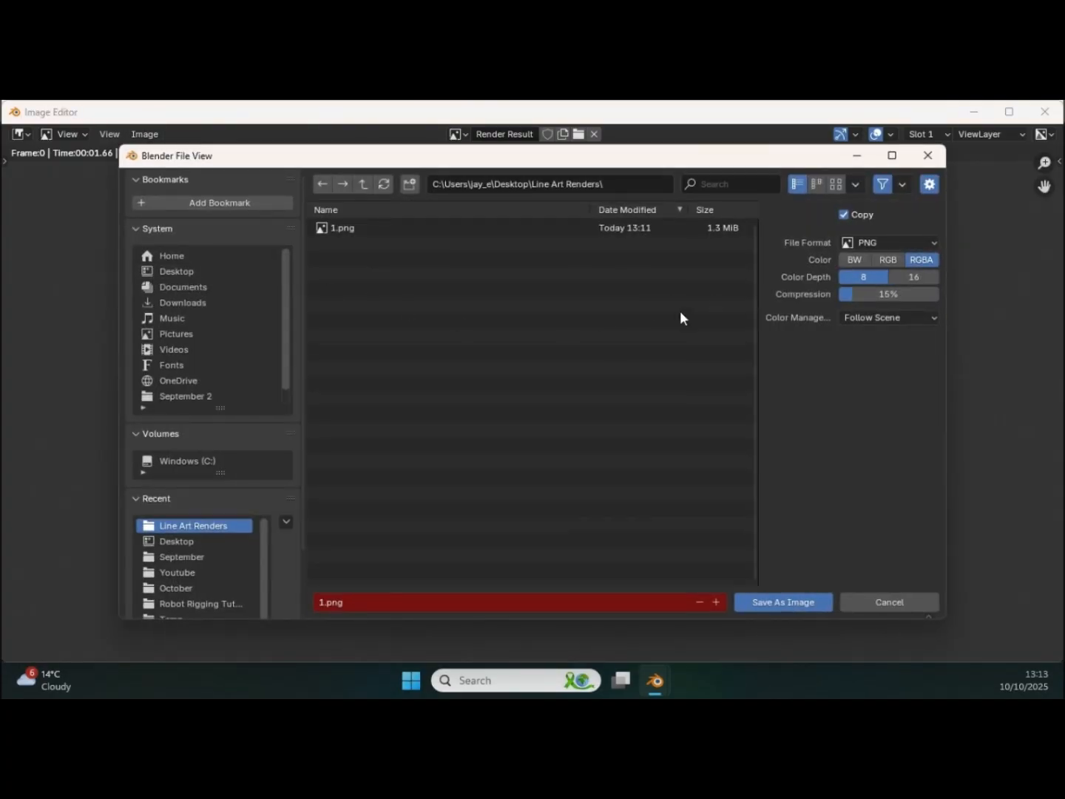
pyautogui.click(330, 602)
pyautogui.write('2')
pyautogui.press('Return')
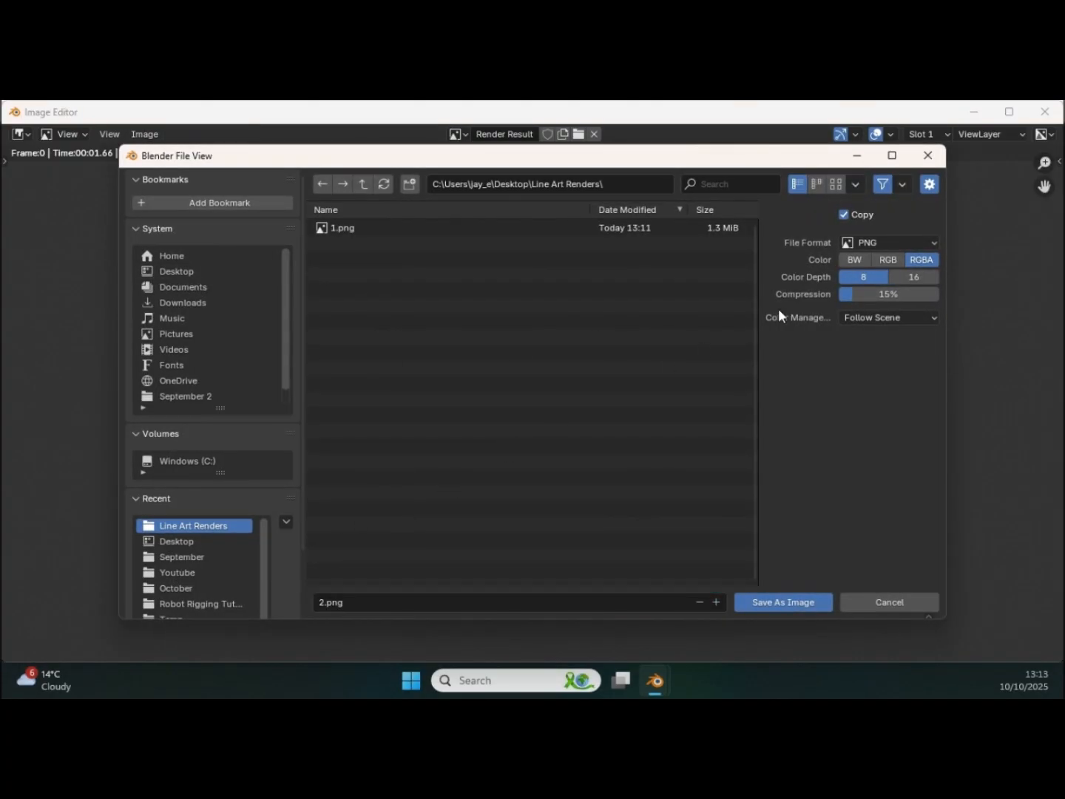
pyautogui.click(772, 599)
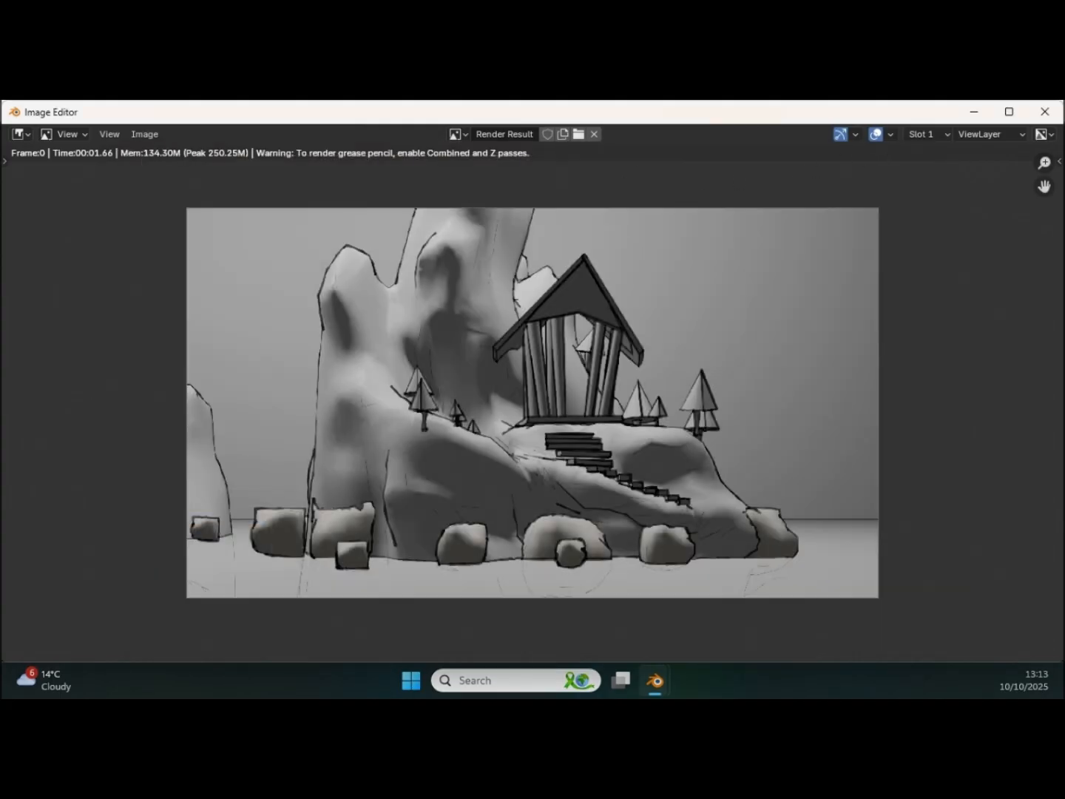
pyautogui.click(1043, 111)
# Step: Turn the camera to an angled side view of the rocks and duplicate the backdrop wall plane in place
pyautogui.moveTo(502, 558); pyautogui.dragTo(477, 423, button='middle')
pyautogui.click(384, 212)
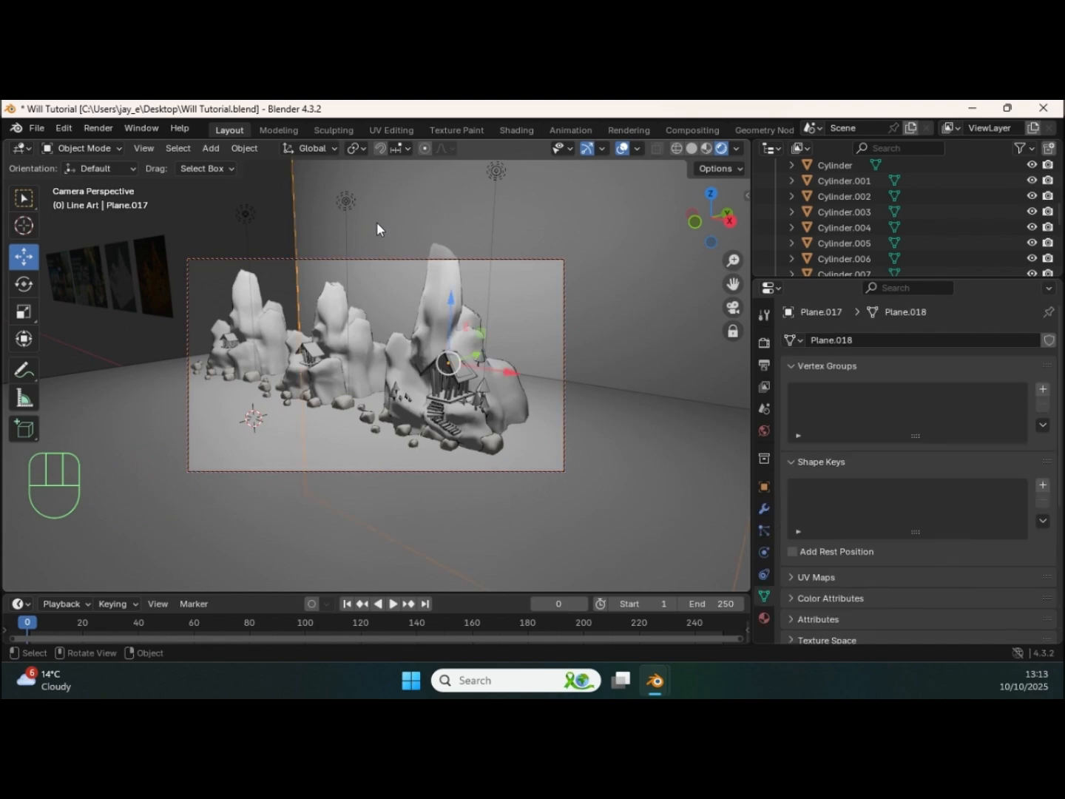
pyautogui.hotkey('shift', 'd')
pyautogui.rightClick(370, 270)
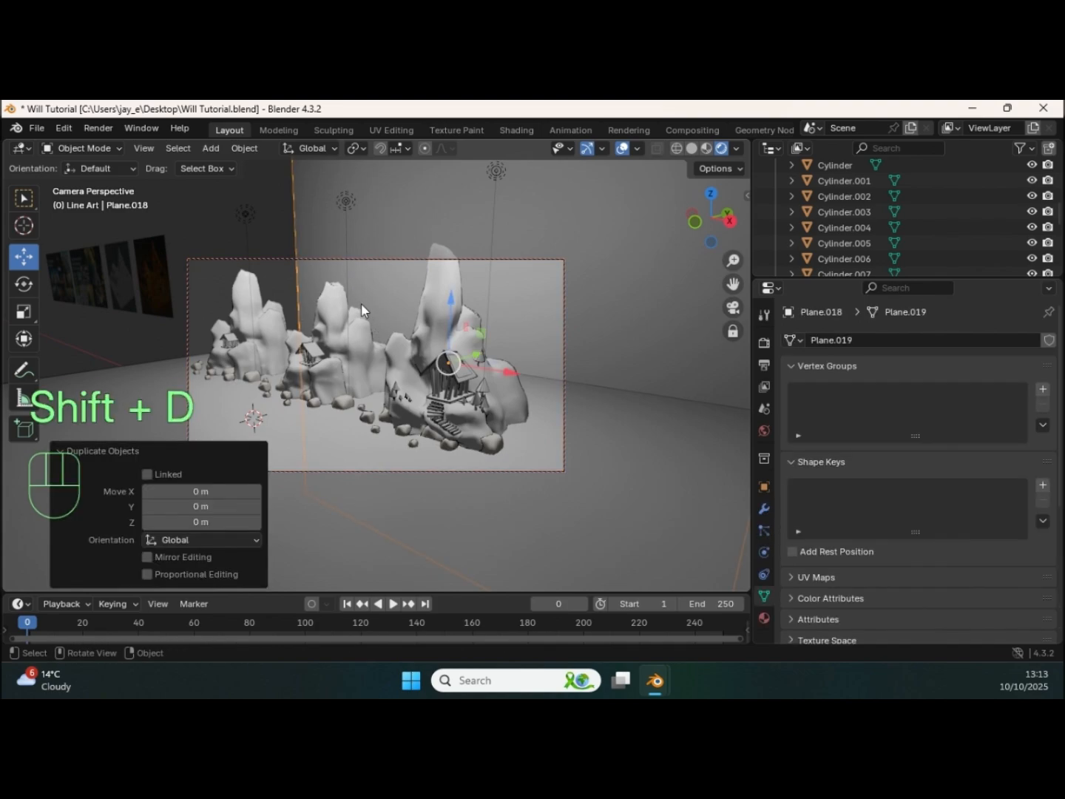
# Step: Try to rotate the duplicated wall plane 90° about the global X axis
pyautogui.press('r')
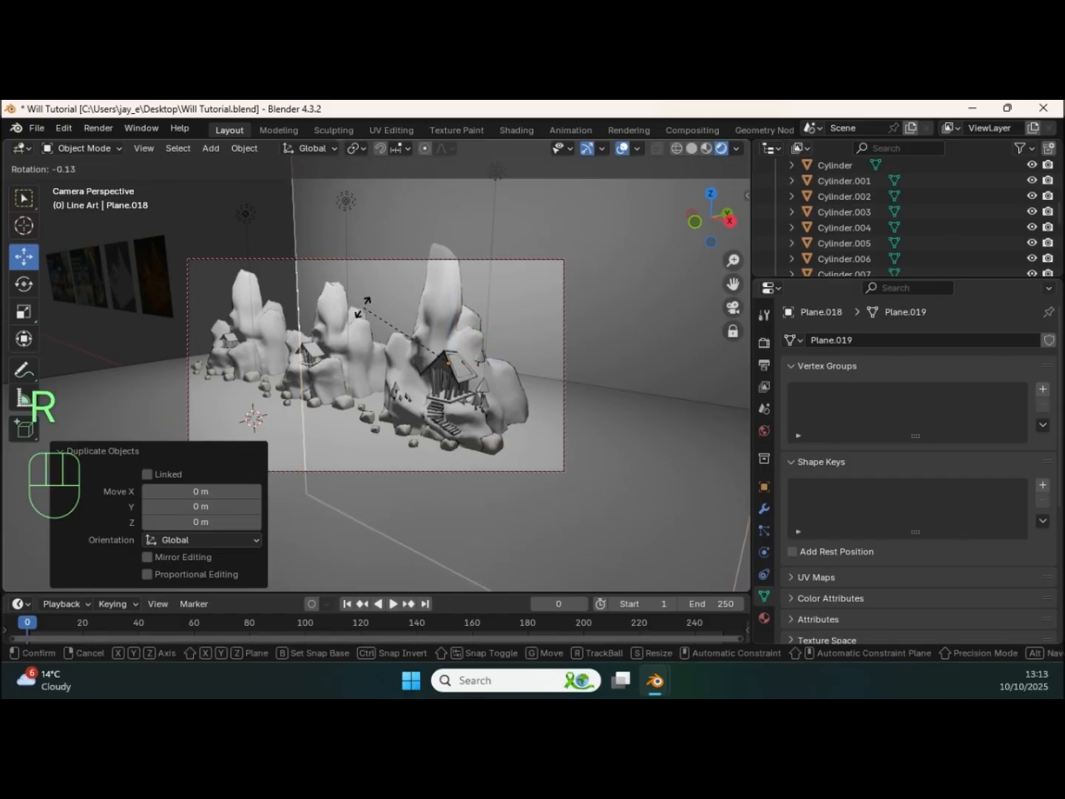
pyautogui.press('x')
pyautogui.press('KP_9')
pyautogui.press('KP_0')
pyautogui.press('Return')
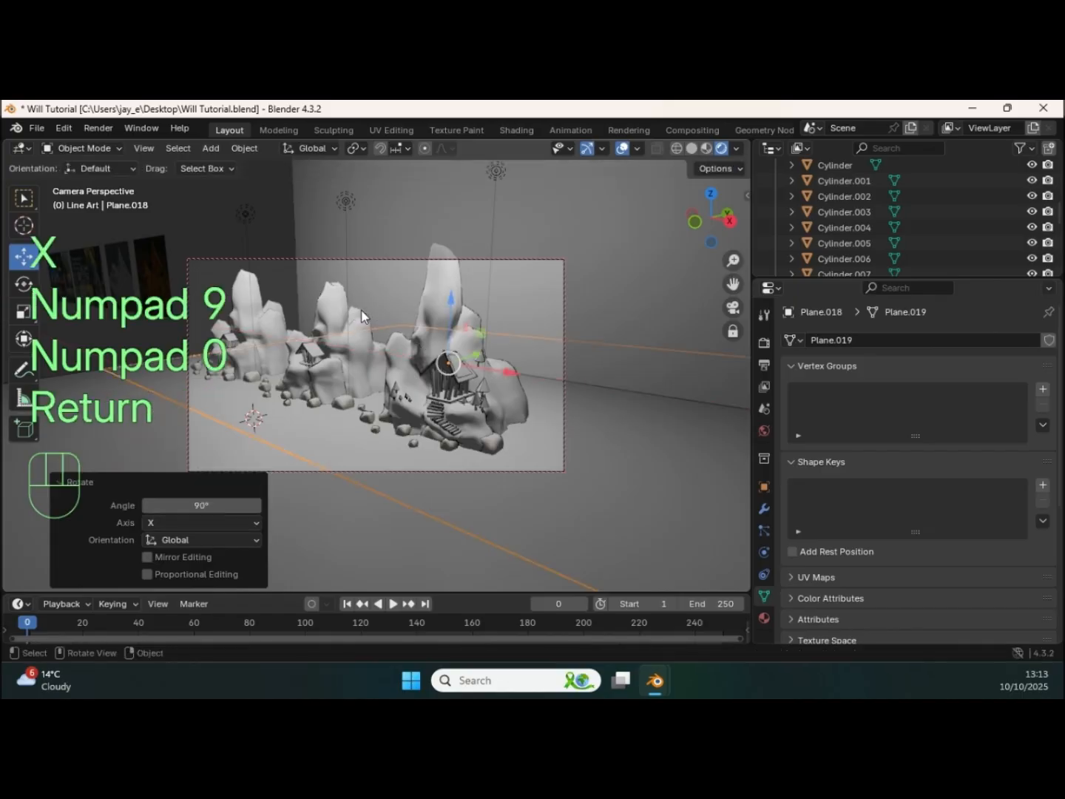
pyautogui.hotkey('ctrl', 'z')
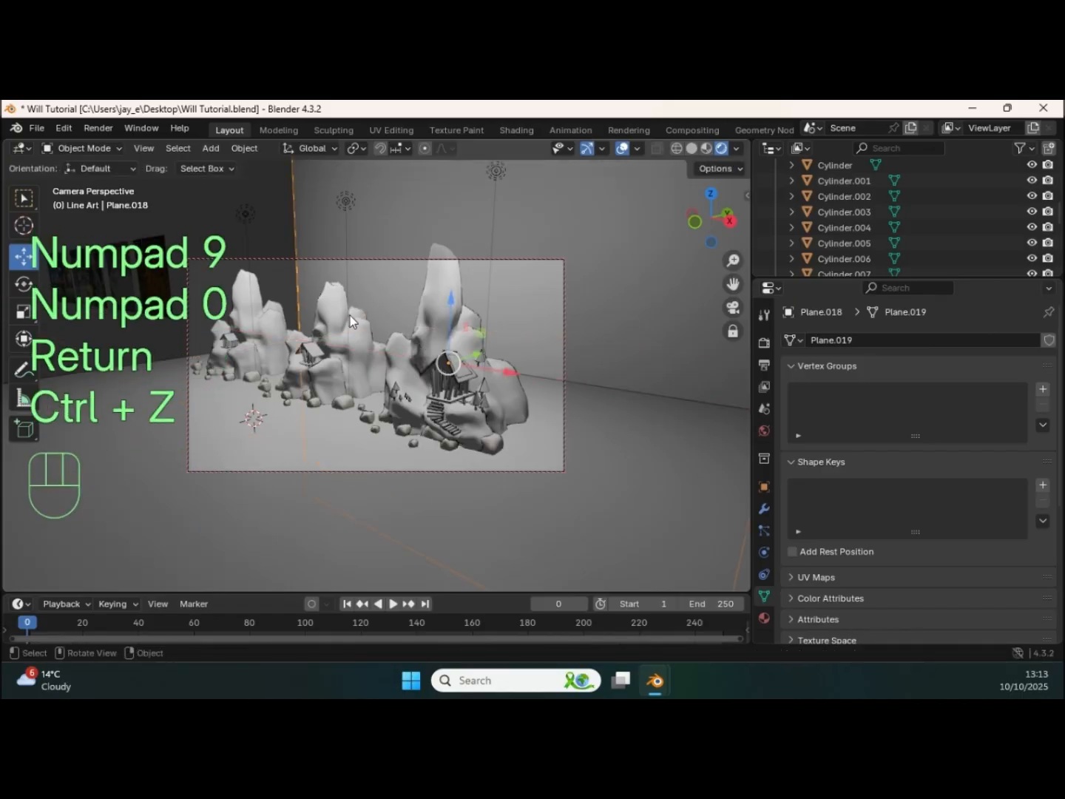
# Step: Rotate the duplicated wall 90° about Z and move it about -8.4, -6.1 and 3.6 m in X, Y and Z behind the first rock formation
pyautogui.press('r')
pyautogui.press('z')
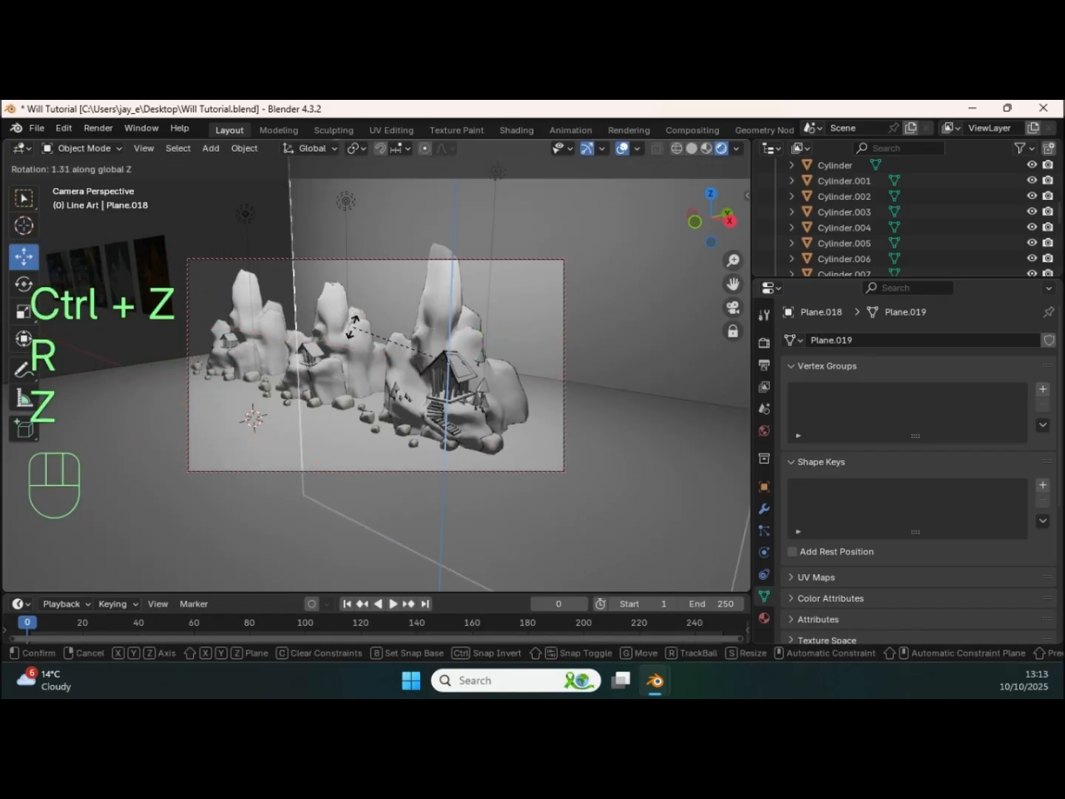
pyautogui.press('KP_9')
pyautogui.press('KP_0')
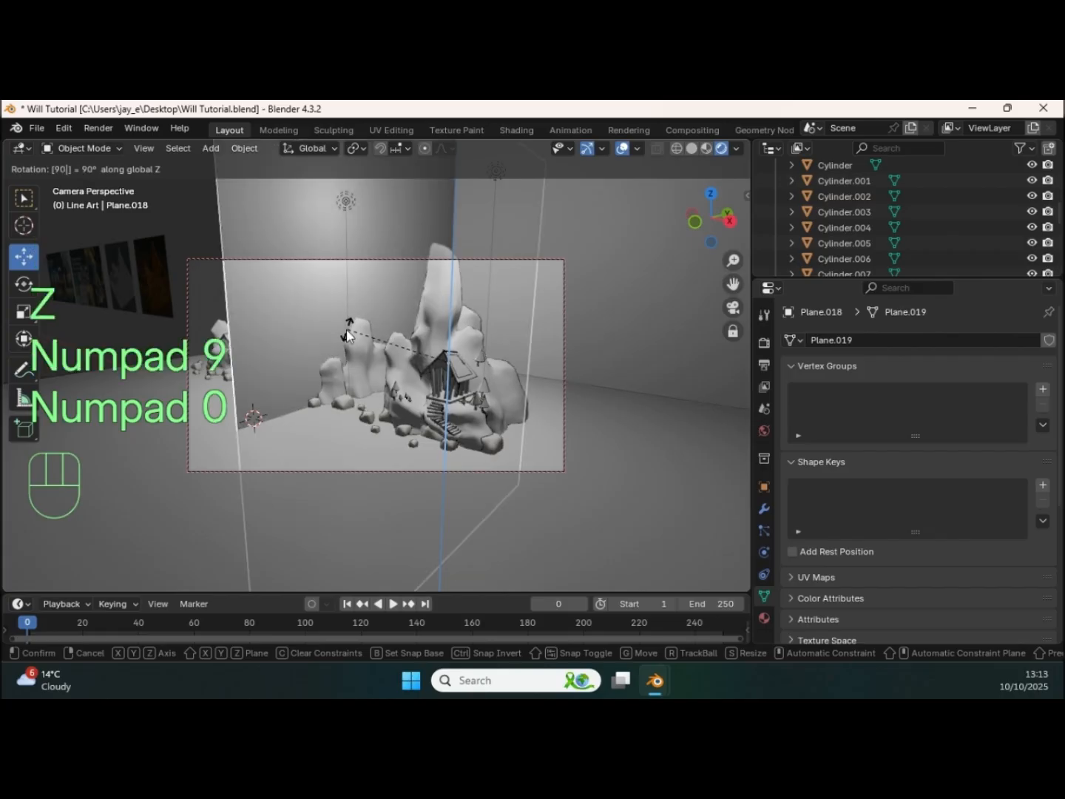
pyautogui.press('Return')
pyautogui.moveTo(448, 362); pyautogui.dragTo(276, 294)
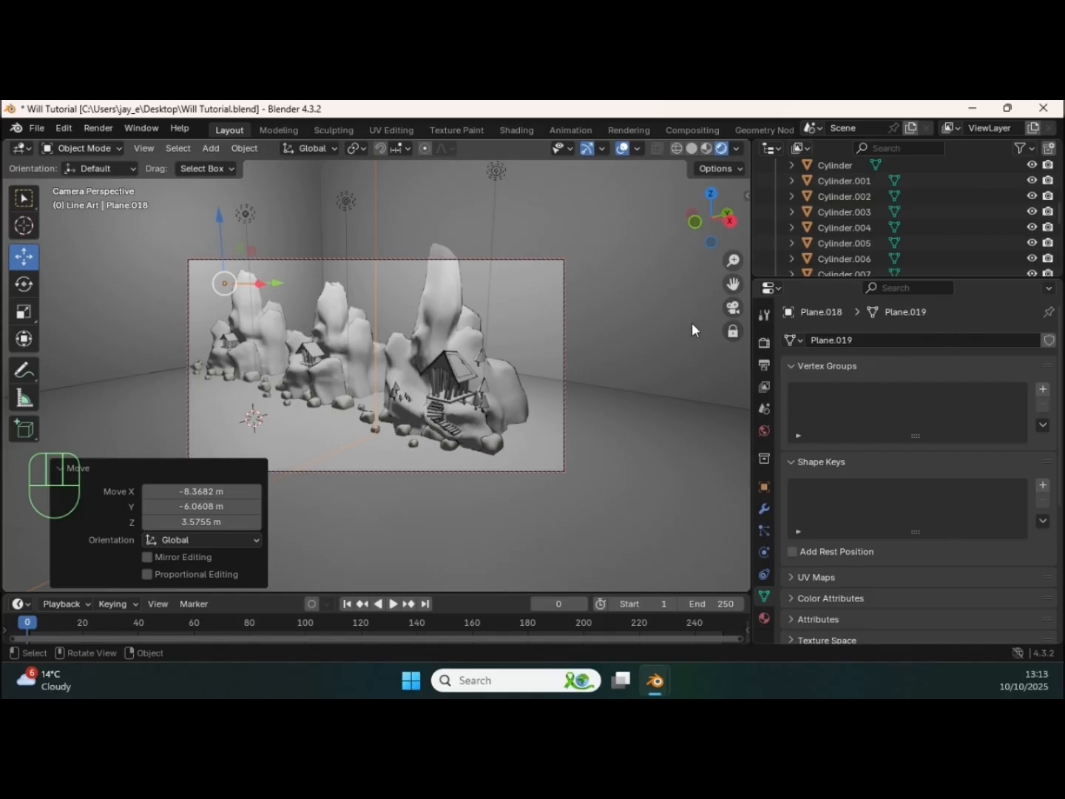
# Step: Frame all three rock formations from the angled side view, render the shot and view the full result
pyautogui.keyDown('shift'); pyautogui.moveTo(516, 299); pyautogui.dragTo(596, 267, button='middle'); pyautogui.keyUp('shift')
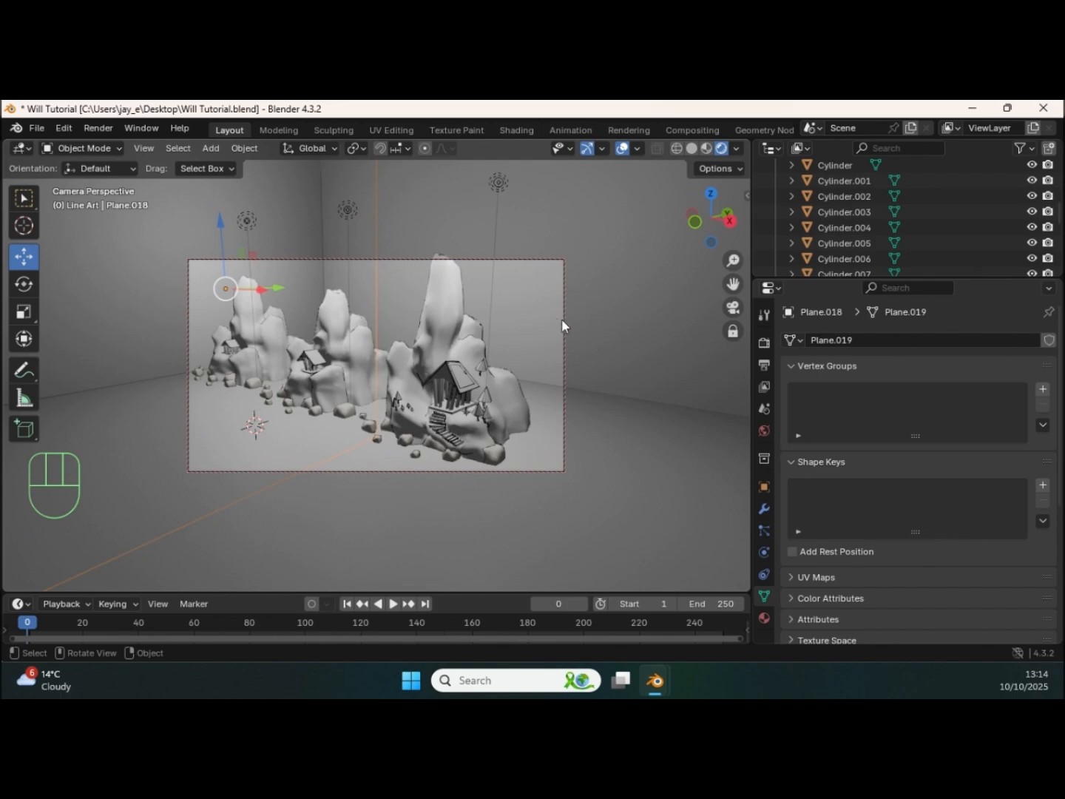
pyautogui.press('F12')
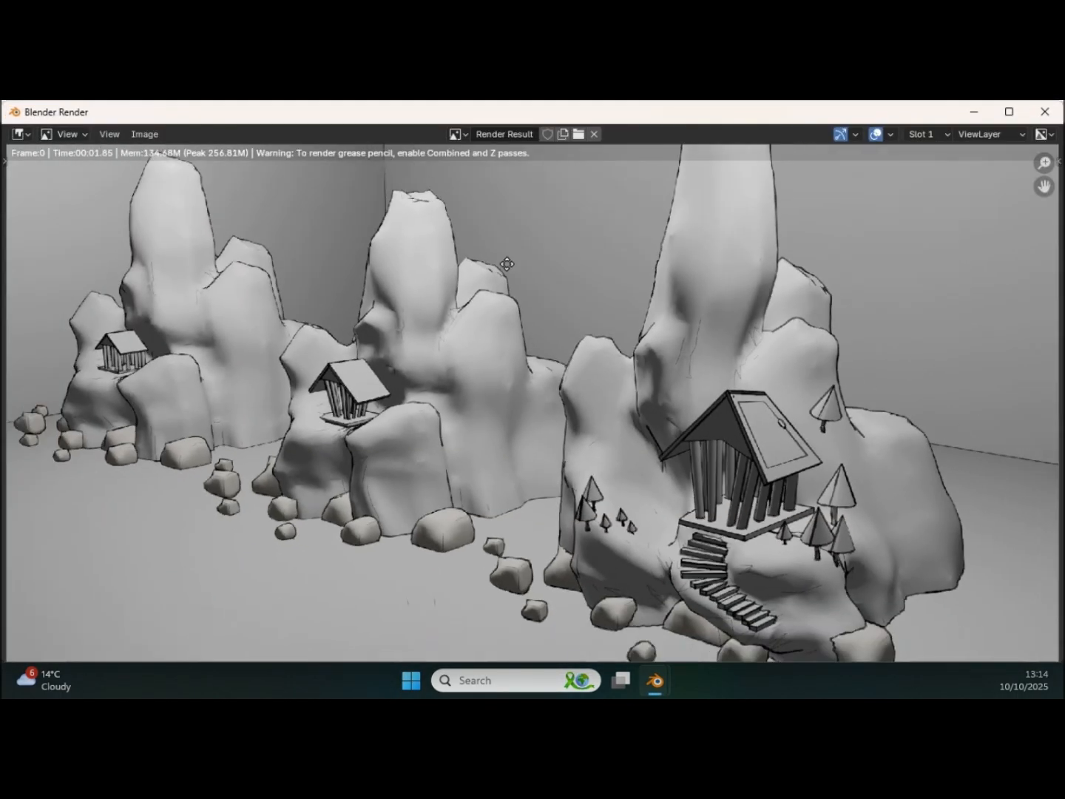
pyautogui.scroll(-3, 506, 264)
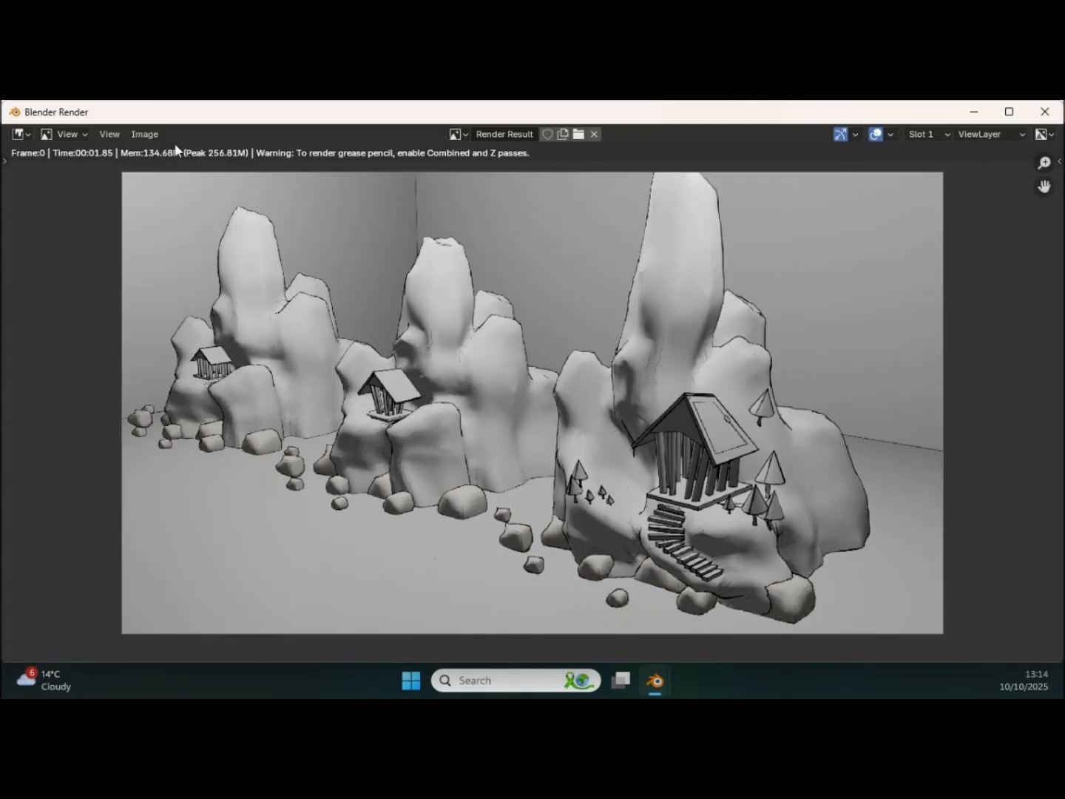
# Step: Save the angled side-view render as 3.png in the Line Art Renders folder and close the render window
pyautogui.click(145, 135)
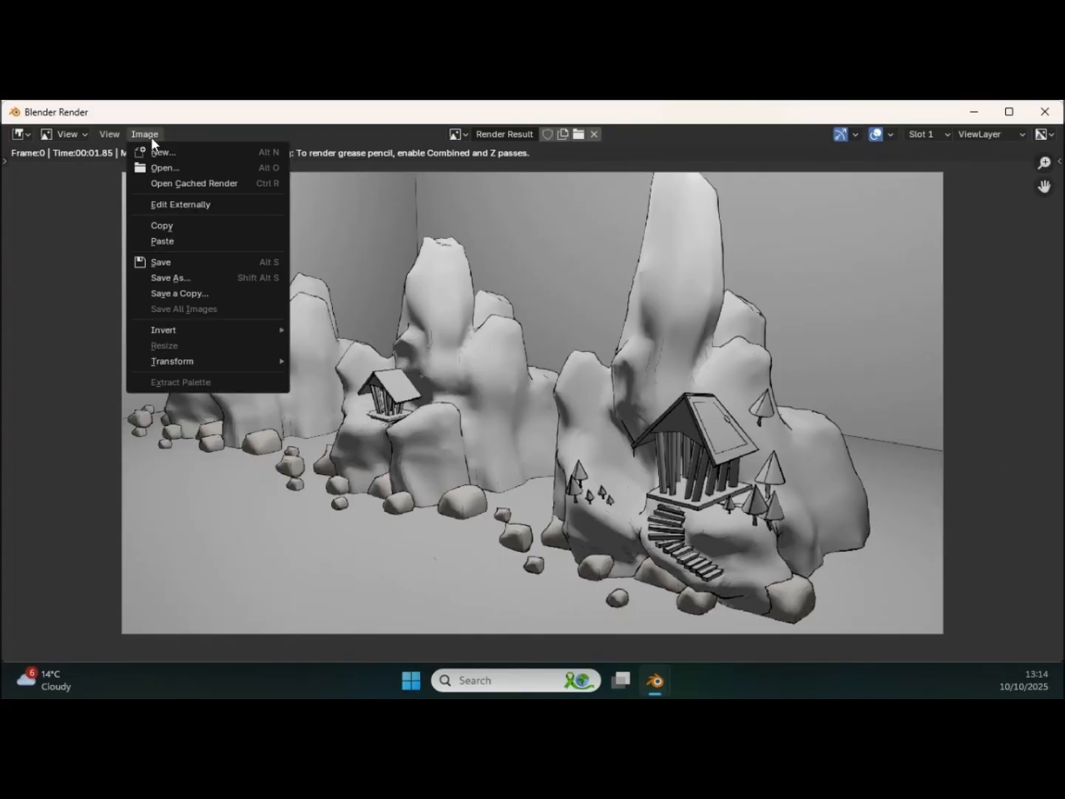
pyautogui.click(178, 278)
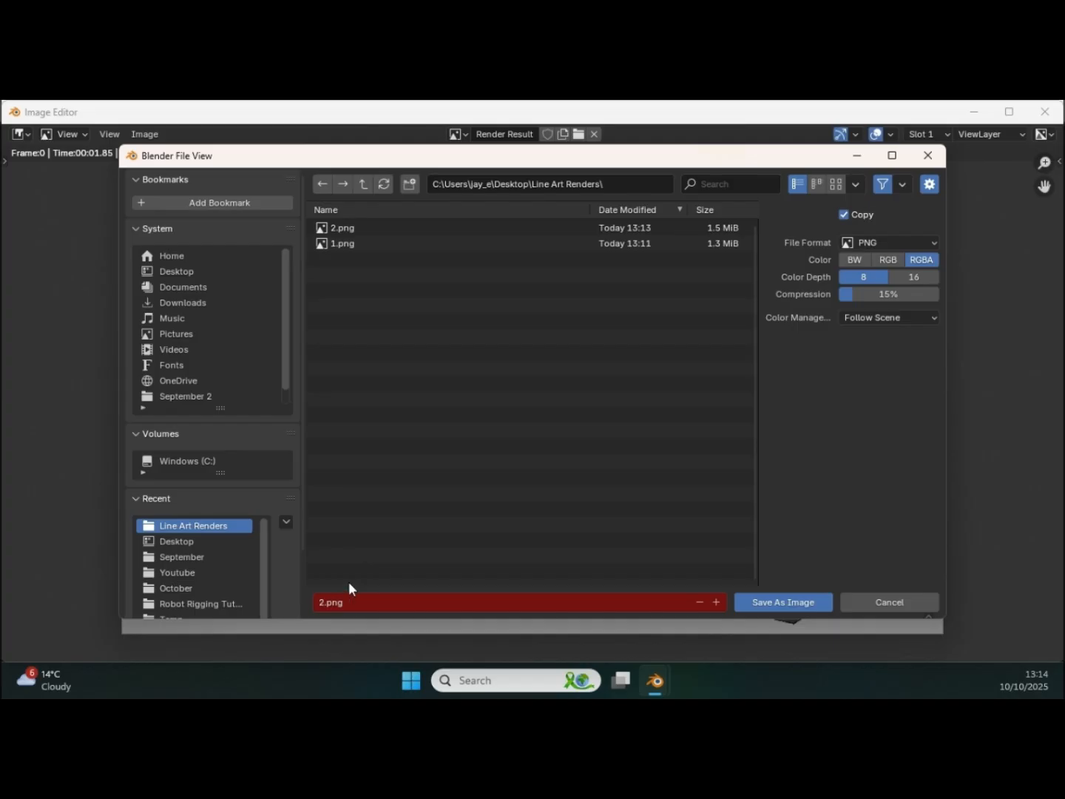
pyautogui.click(331, 599)
pyautogui.write('3')
pyautogui.press('Return')
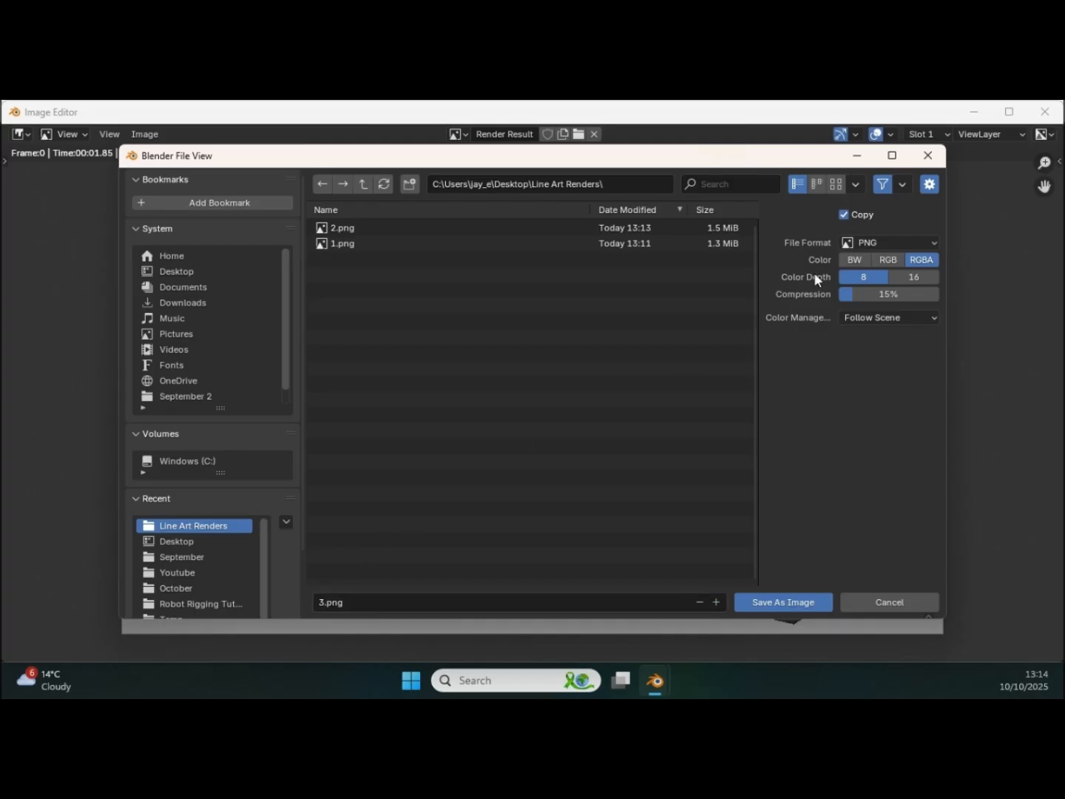
pyautogui.click(762, 603)
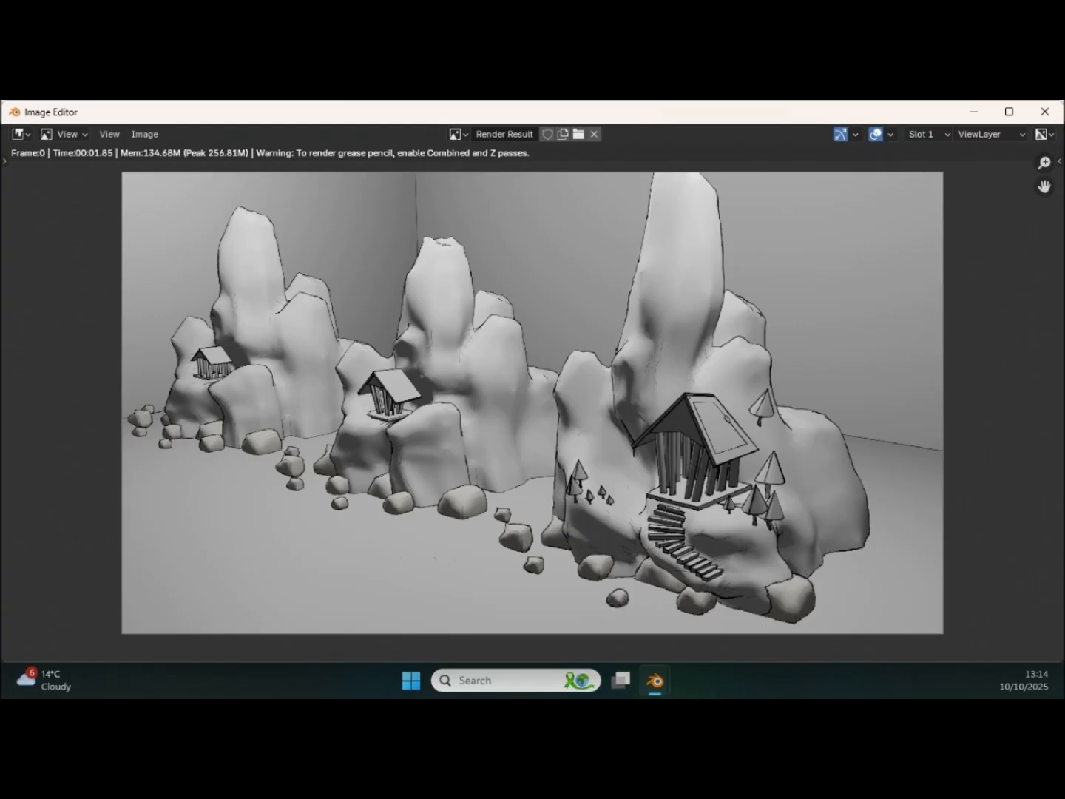
pyautogui.click(1042, 112)
# Step: Frame the middle rock formation head-on from a low viewpoint and set the camera's focal length to 31 mm
pyautogui.moveTo(360, 432); pyautogui.dragTo(439, 319, button='middle')
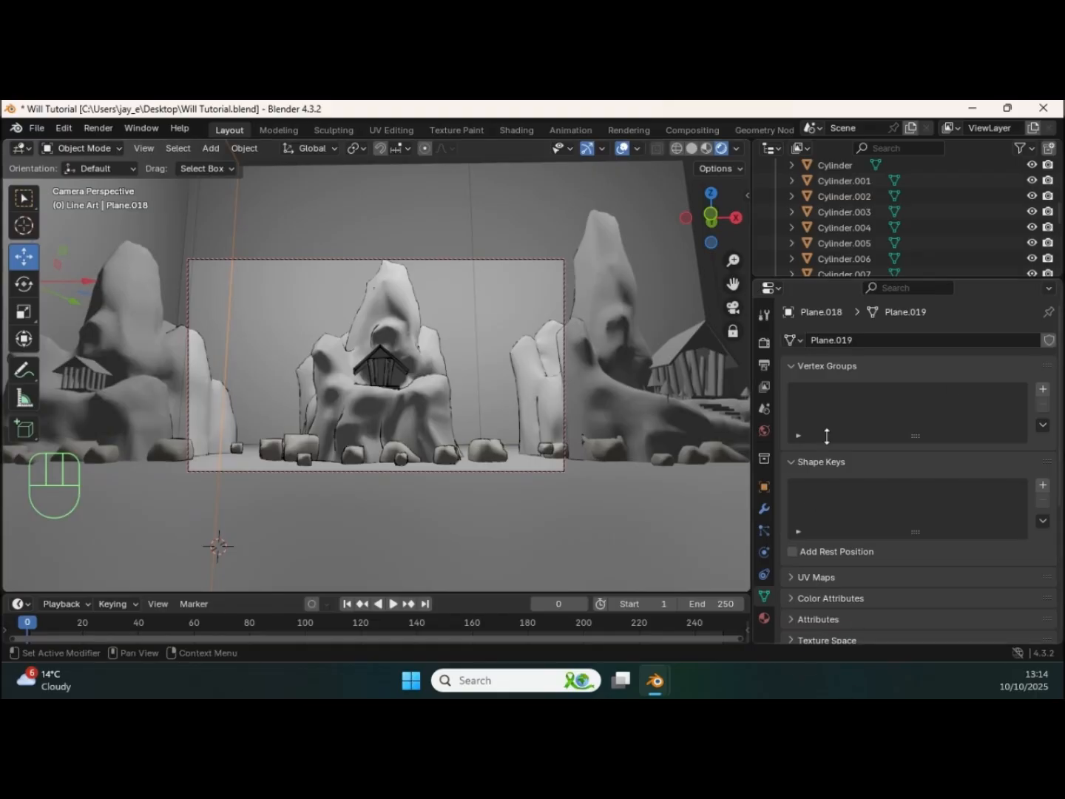
pyautogui.moveTo(824, 281); pyautogui.dragTo(833, 569)
pyautogui.scroll(-8, 863, 371)
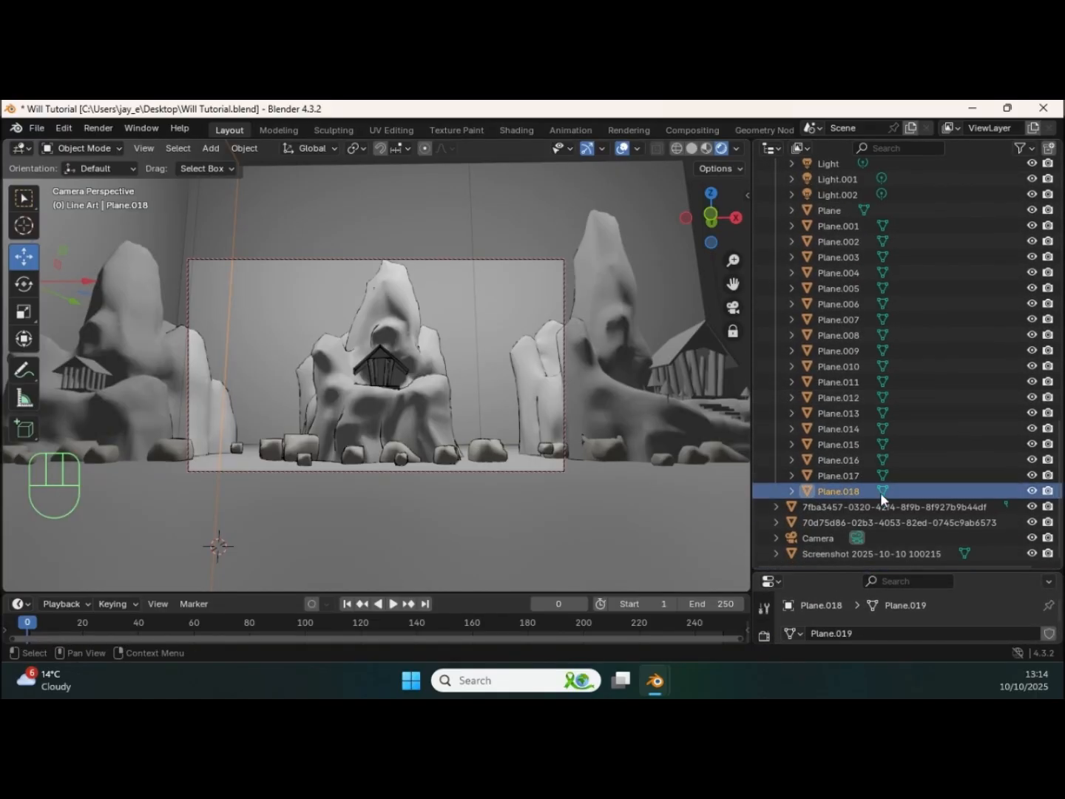
pyautogui.click(822, 540)
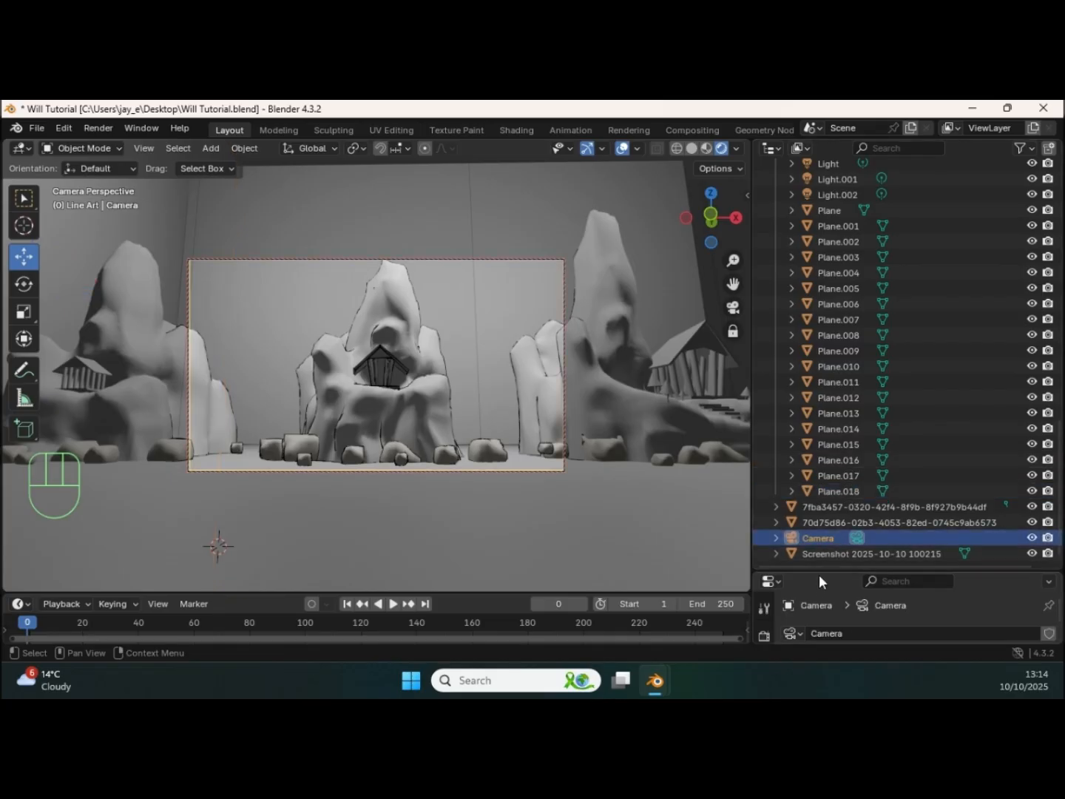
pyautogui.moveTo(818, 574); pyautogui.dragTo(828, 221)
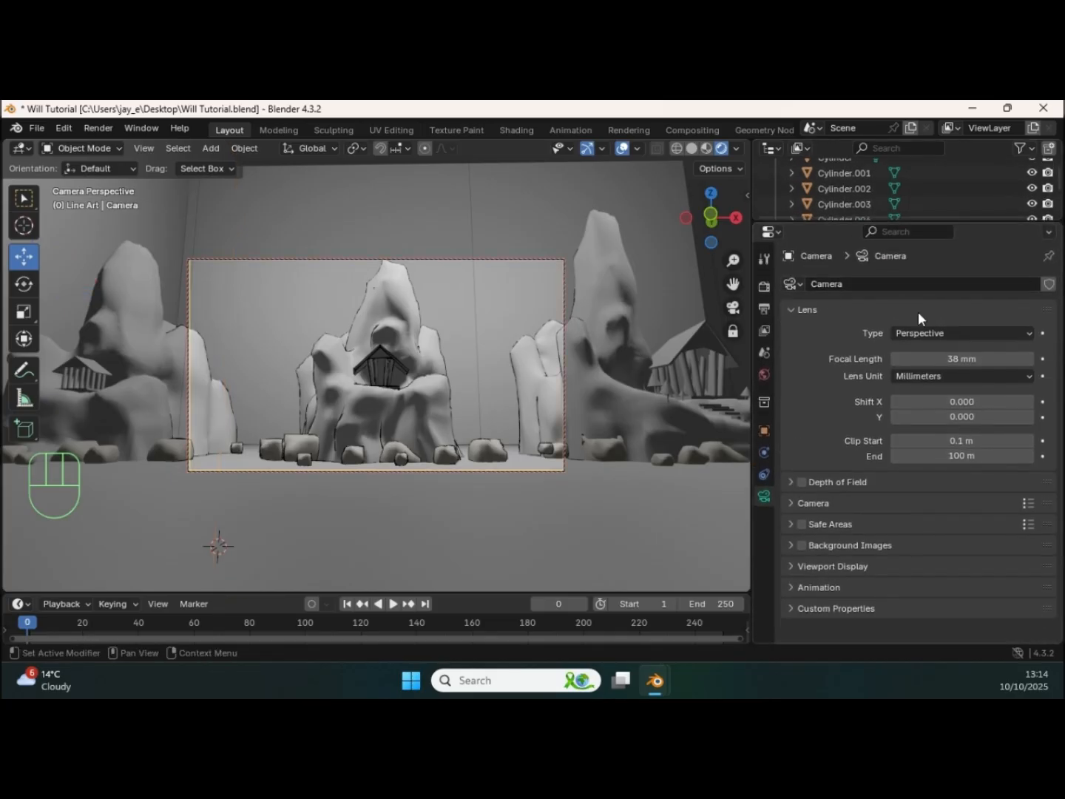
pyautogui.moveTo(949, 361); pyautogui.dragTo(934, 361)
pyautogui.moveTo(345, 425); pyautogui.dragTo(381, 379, button='middle')
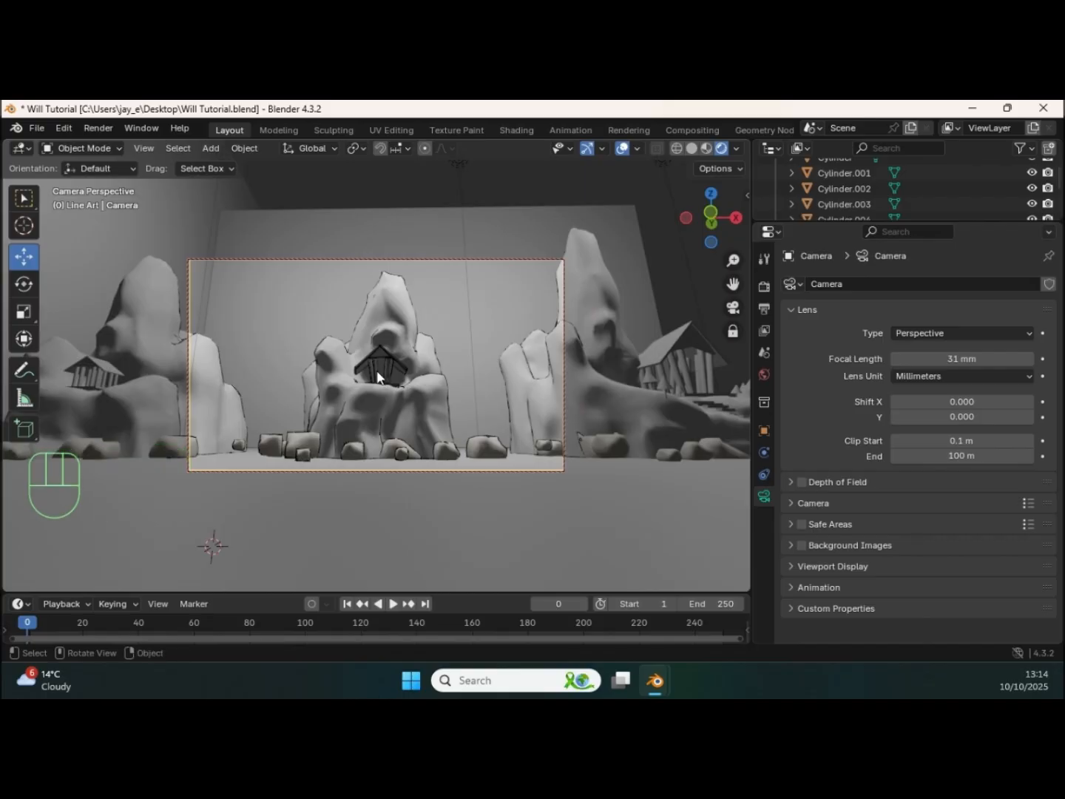
# Step: Render the head-on shot of the middle rock and save it as 4.png in the Line Art Renders folder
pyautogui.press('F12')
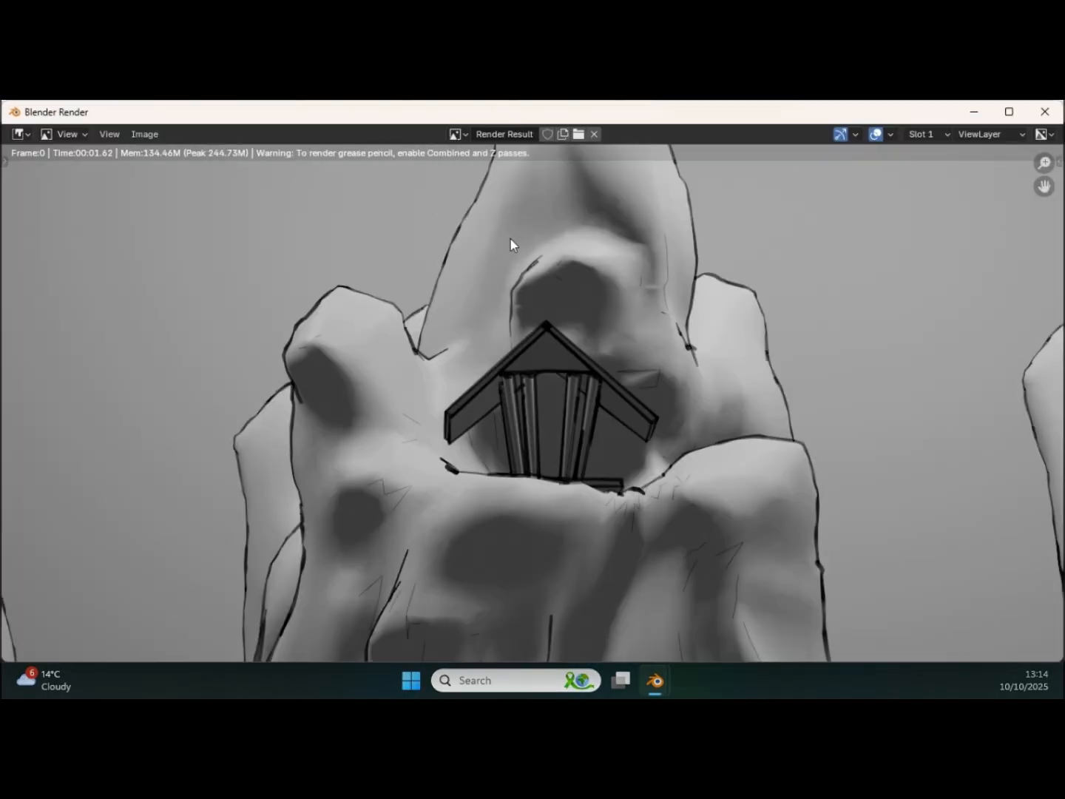
pyautogui.scroll(-3, 495, 257)
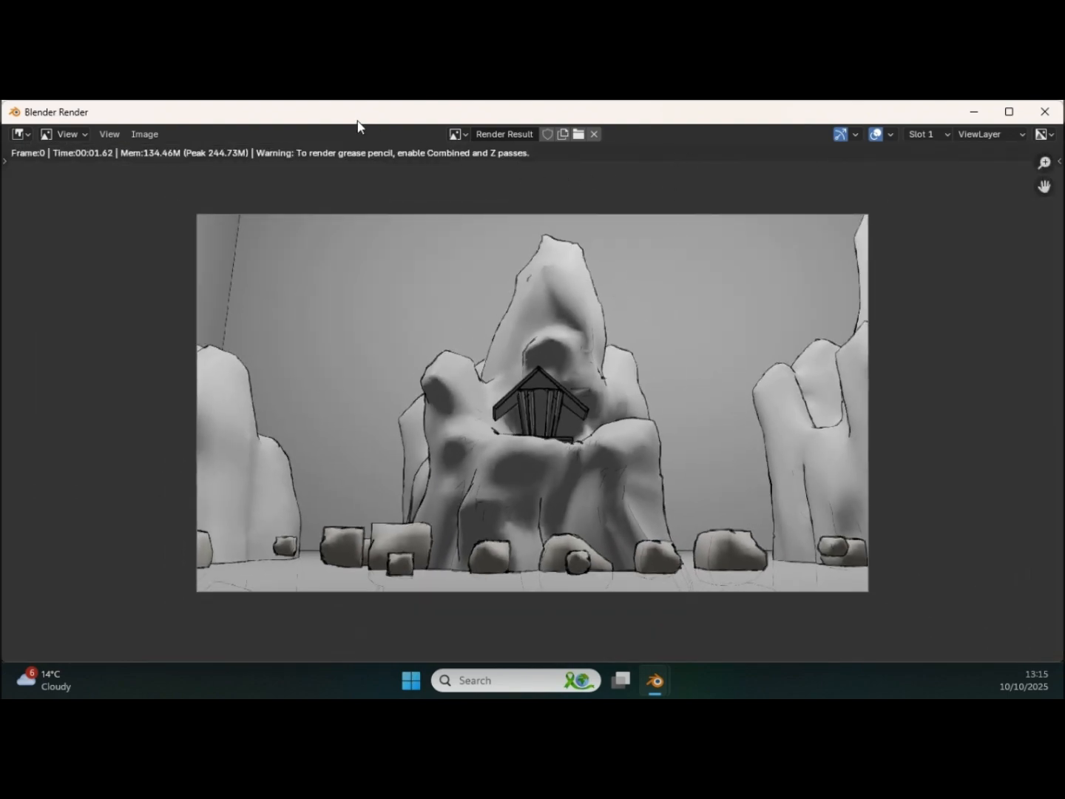
pyautogui.click(145, 134)
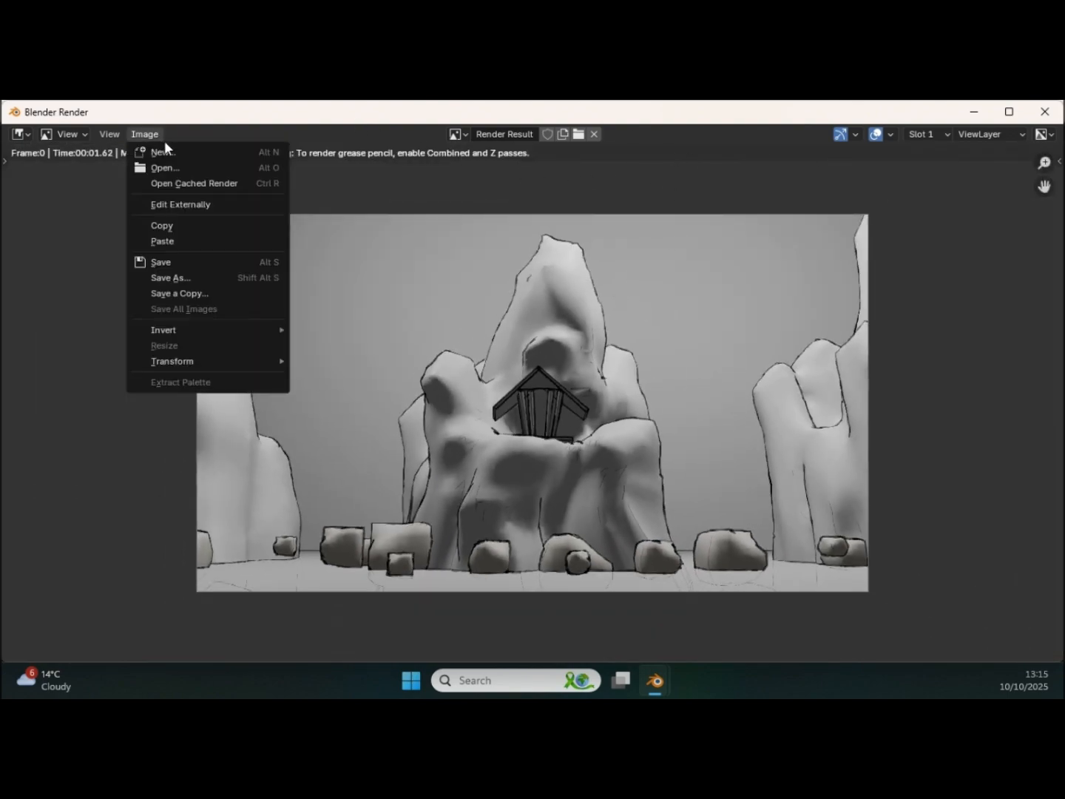
pyautogui.click(169, 273)
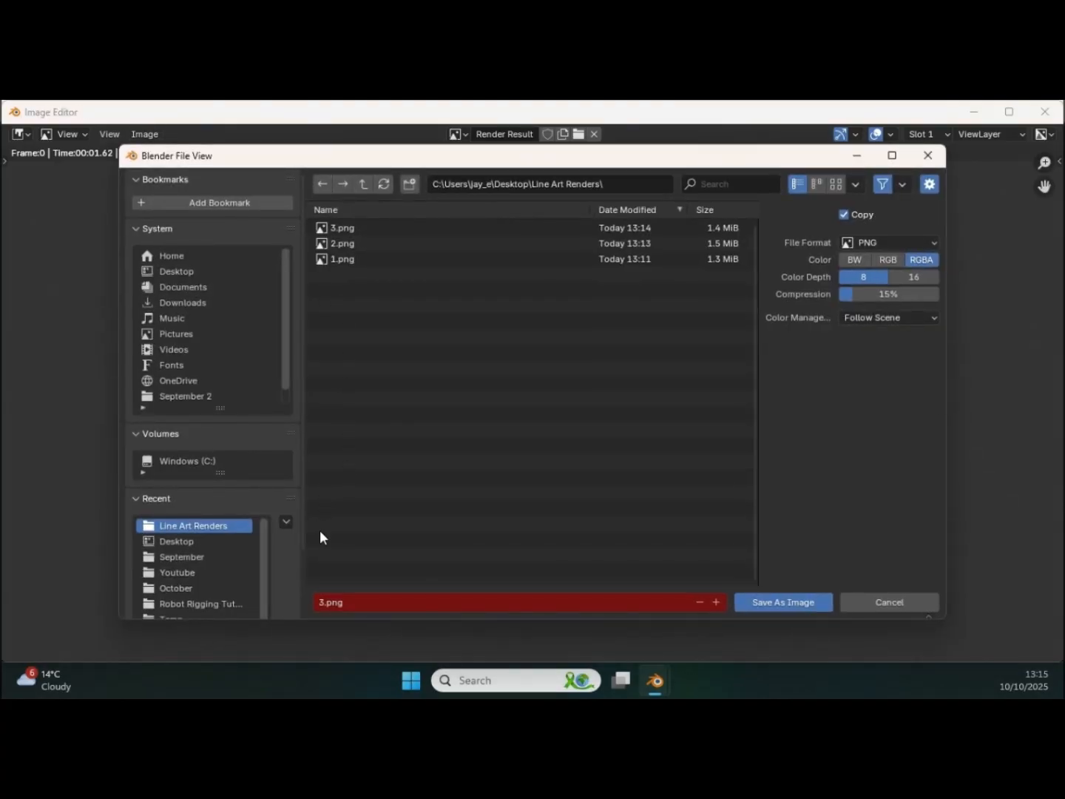
pyautogui.click(335, 601)
pyautogui.write('4')
pyautogui.click(777, 602)
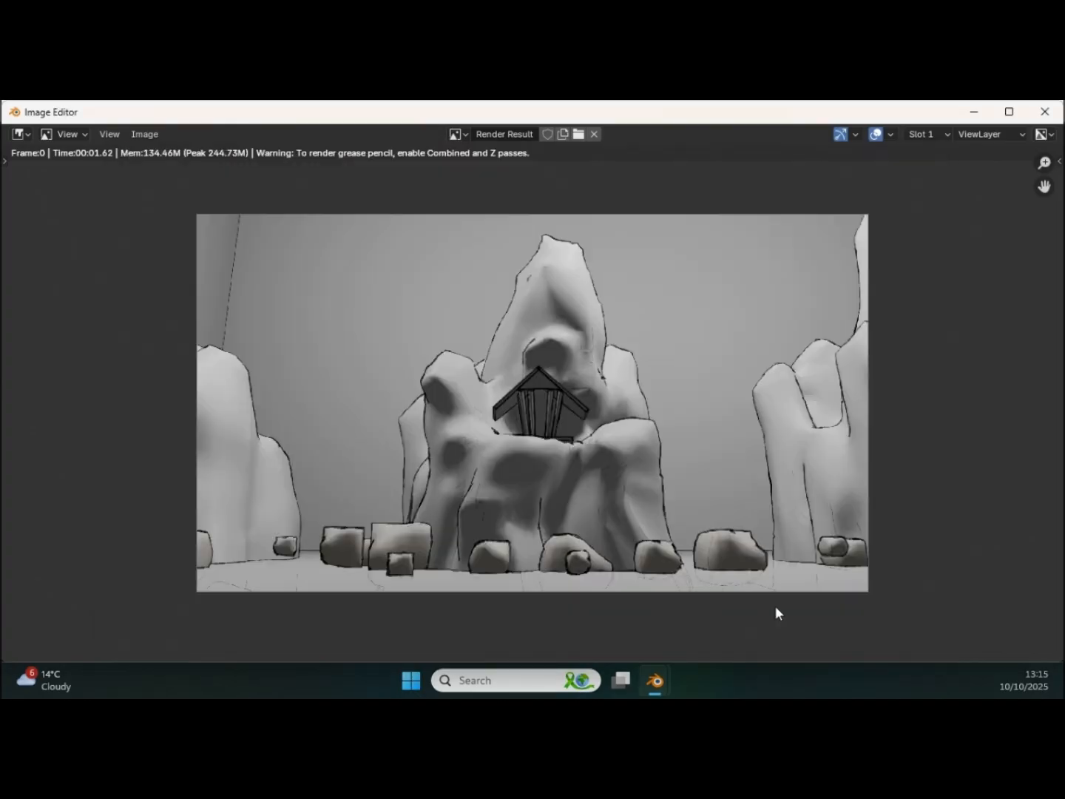
pyautogui.click(1044, 110)
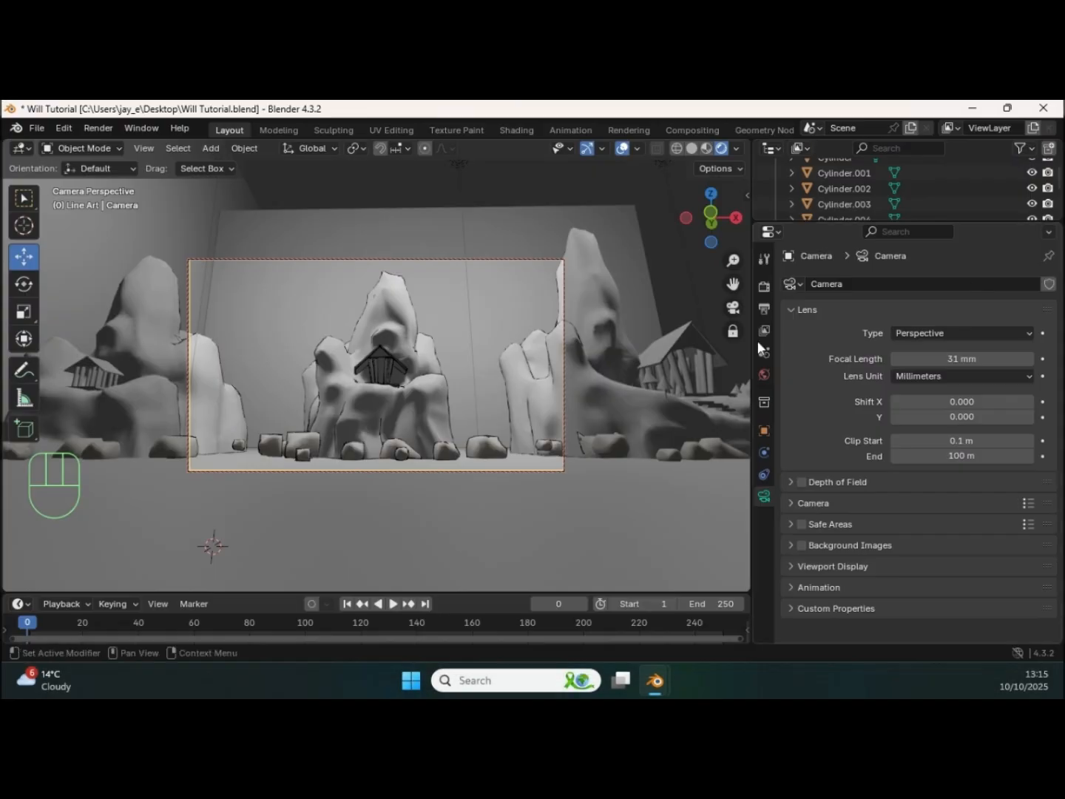
# Step: Move the camera to an angled close-up of the temple on the first rock formation and render the shot
pyautogui.keyDown('shift'); pyautogui.moveTo(293, 390); pyautogui.dragTo(460, 320, button='middle'); pyautogui.keyUp('shift')
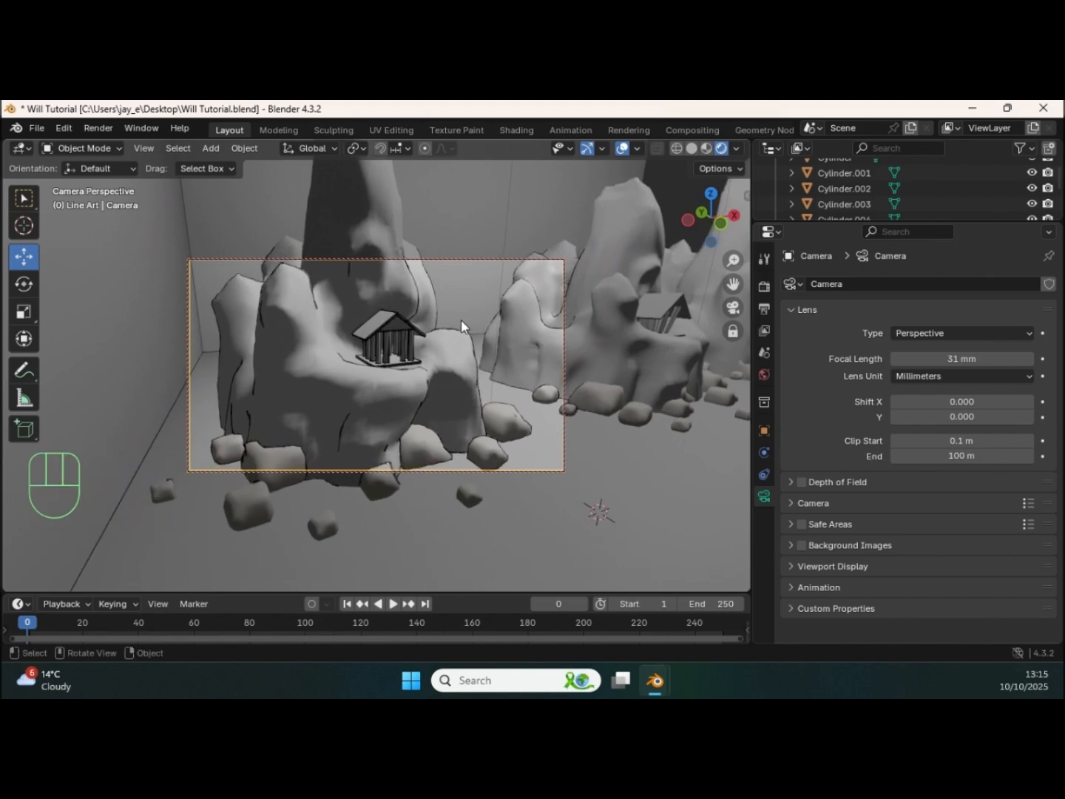
pyautogui.press('F12')
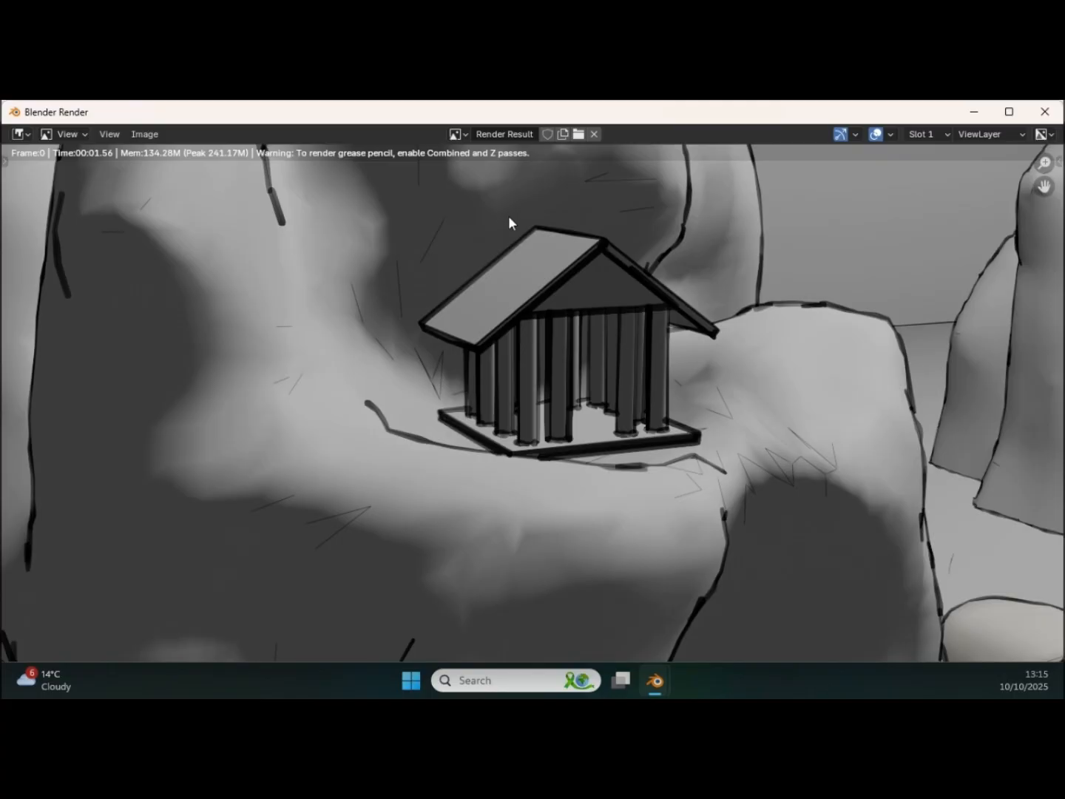
pyautogui.scroll(-5, 491, 235)
pyautogui.scroll(-1, 517, 307)
pyautogui.moveTo(522, 311); pyautogui.dragTo(526, 309, button='middle')
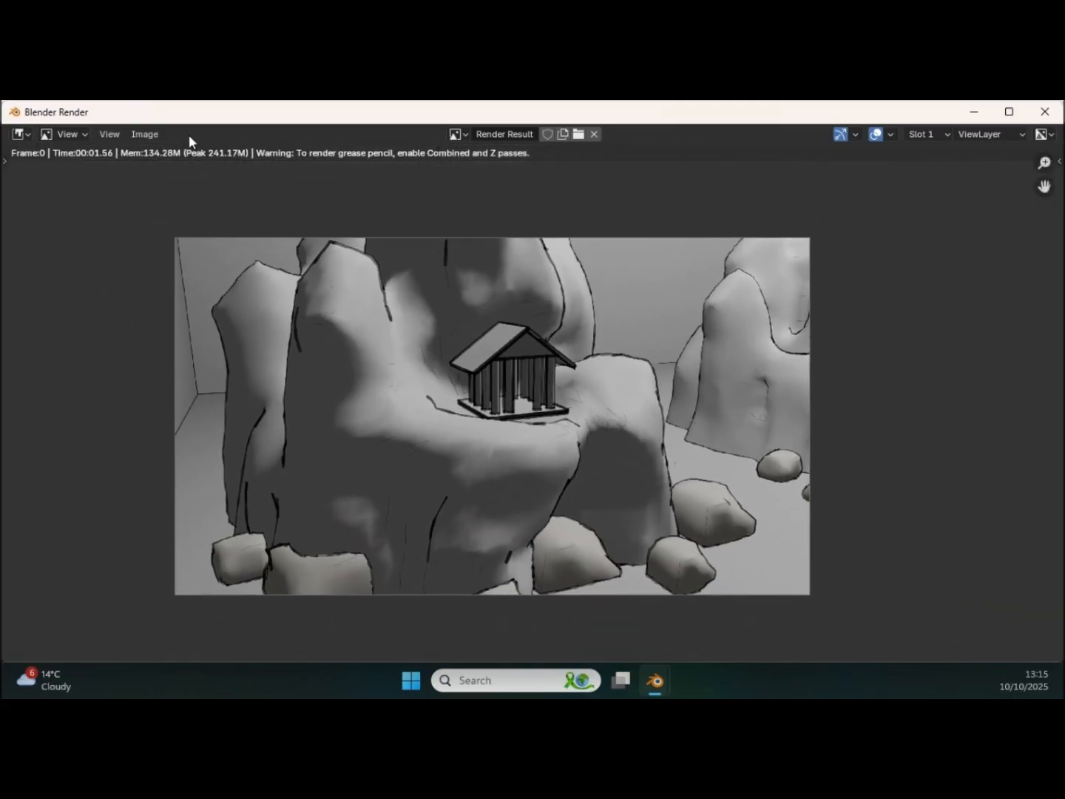
# Step: Save the temple close-up render as 5.png in the Line Art Renders folder and close the render window
pyautogui.click(149, 135)
pyautogui.click(175, 277)
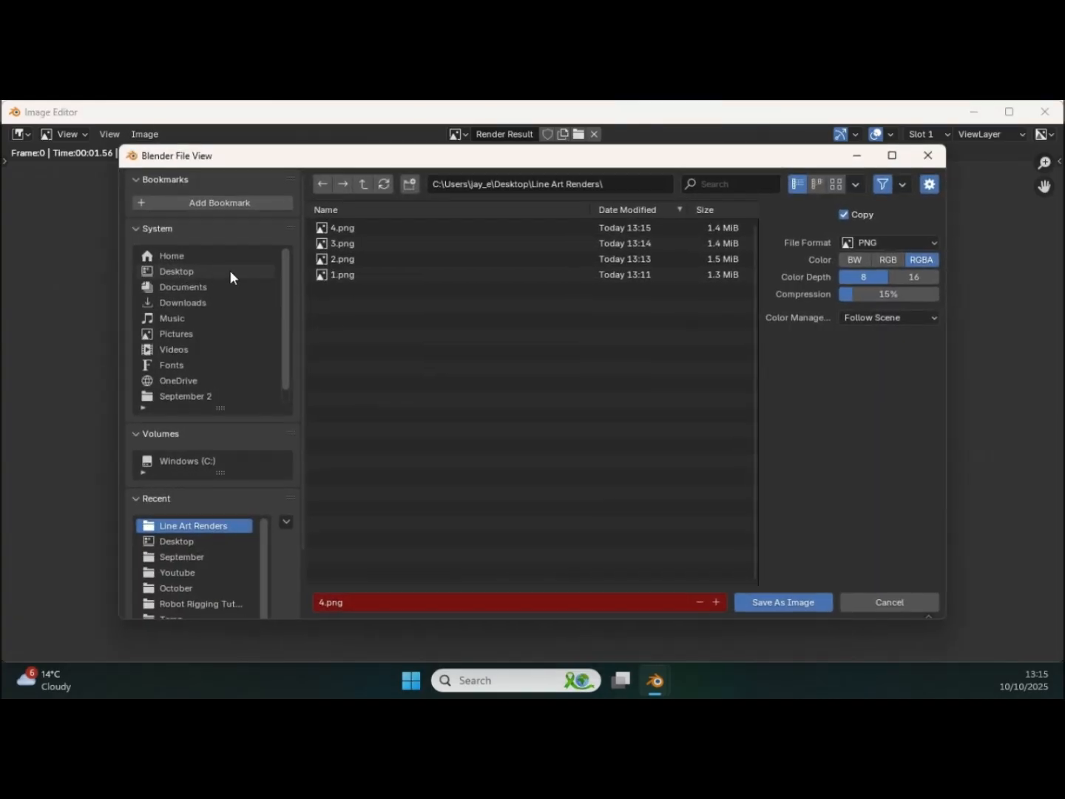
pyautogui.click(328, 600)
pyautogui.write('5')
pyautogui.click(774, 596)
pyautogui.click(772, 595)
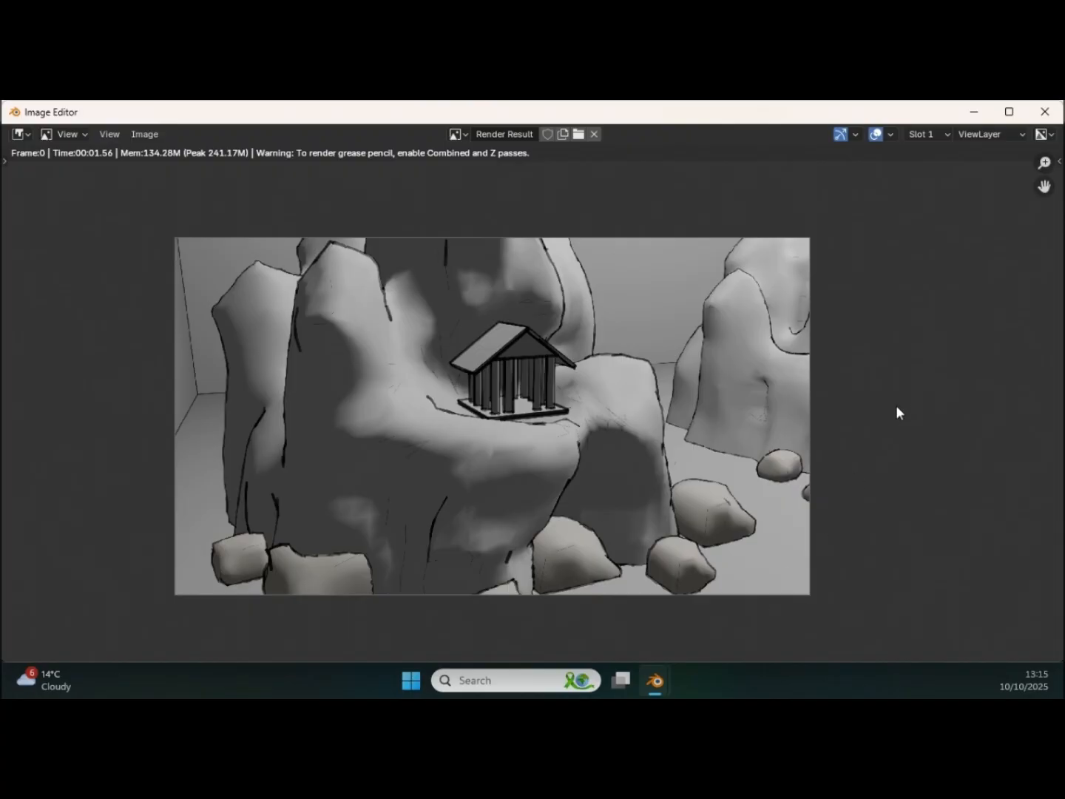
pyautogui.click(1043, 110)
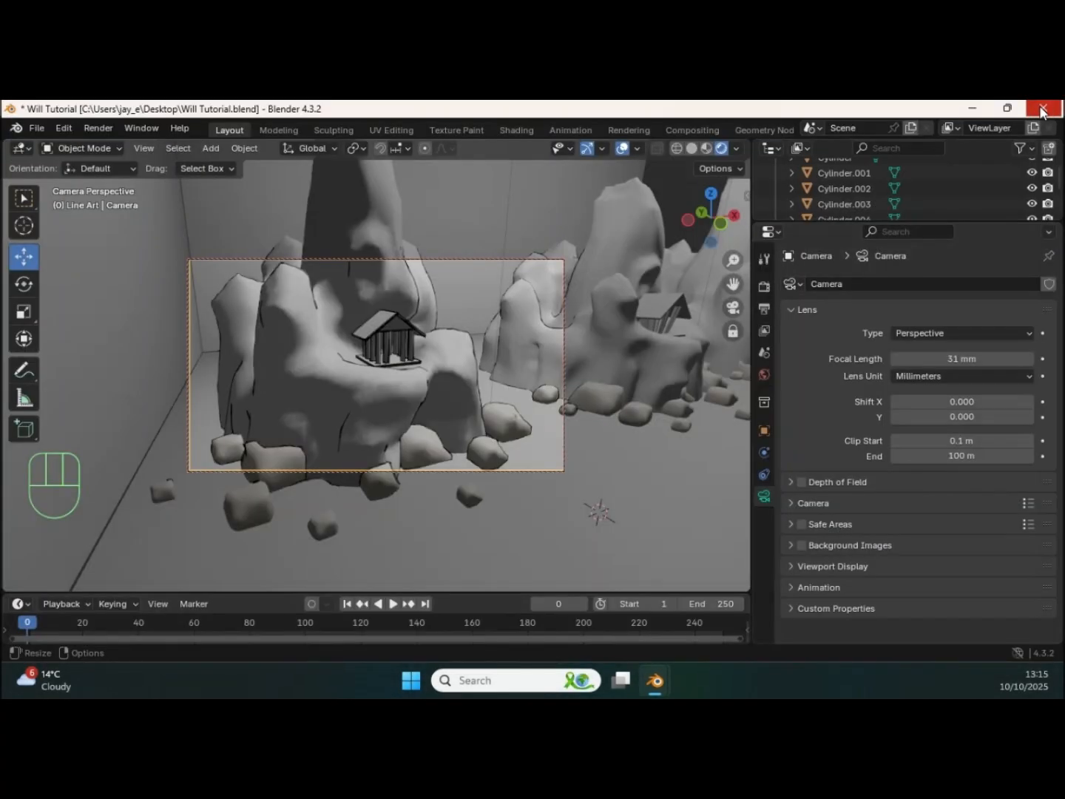
# Step: Pull the camera back to a wider front view framing the first and middle rock formations together
pyautogui.keyDown('ctrl'); pyautogui.moveTo(493, 399); pyautogui.dragTo(452, 444, button='middle'); pyautogui.keyUp('ctrl')
pyautogui.keyDown('shift'); pyautogui.moveTo(452, 444); pyautogui.dragTo(453, 437, button='middle'); pyautogui.keyUp('shift')
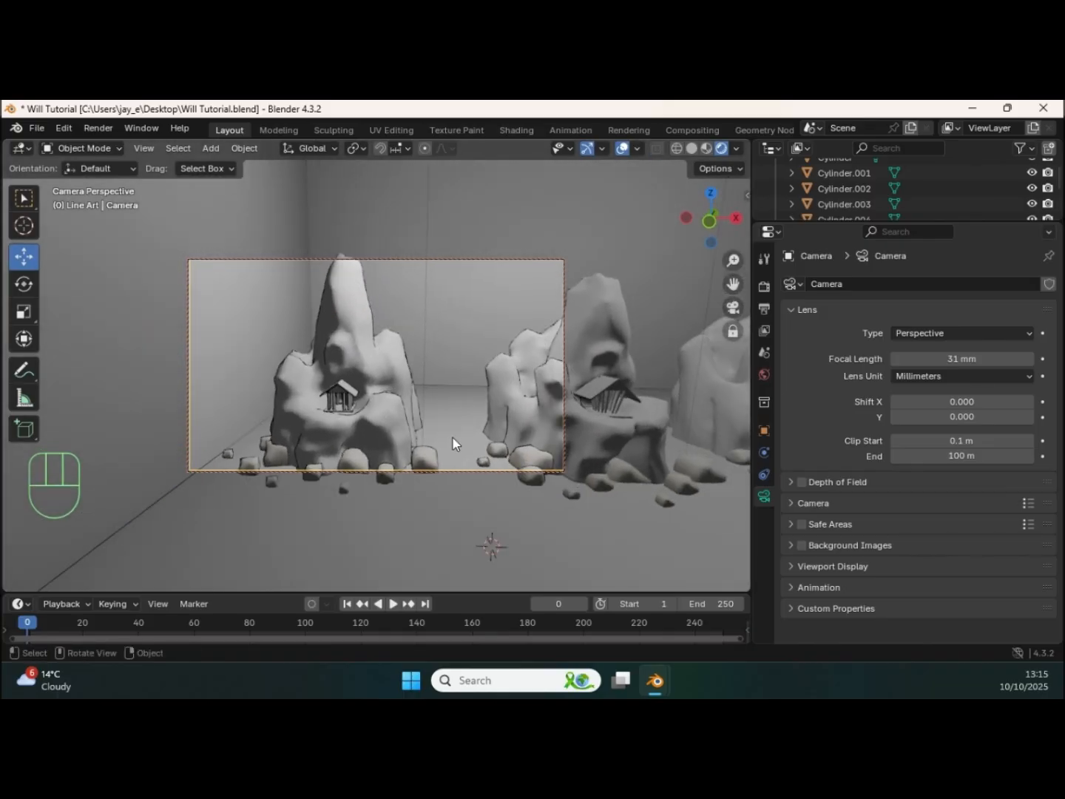
pyautogui.keyDown('shift'); pyautogui.moveTo(517, 460); pyautogui.dragTo(497, 436, button='middle'); pyautogui.keyUp('shift')
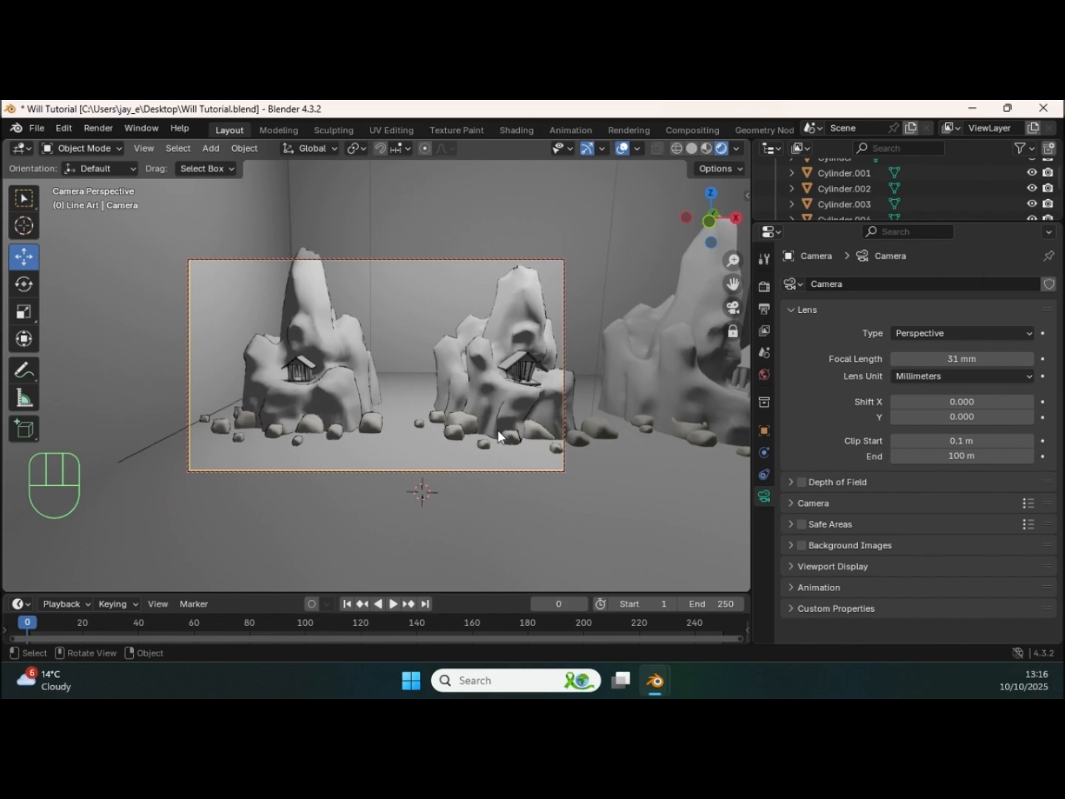
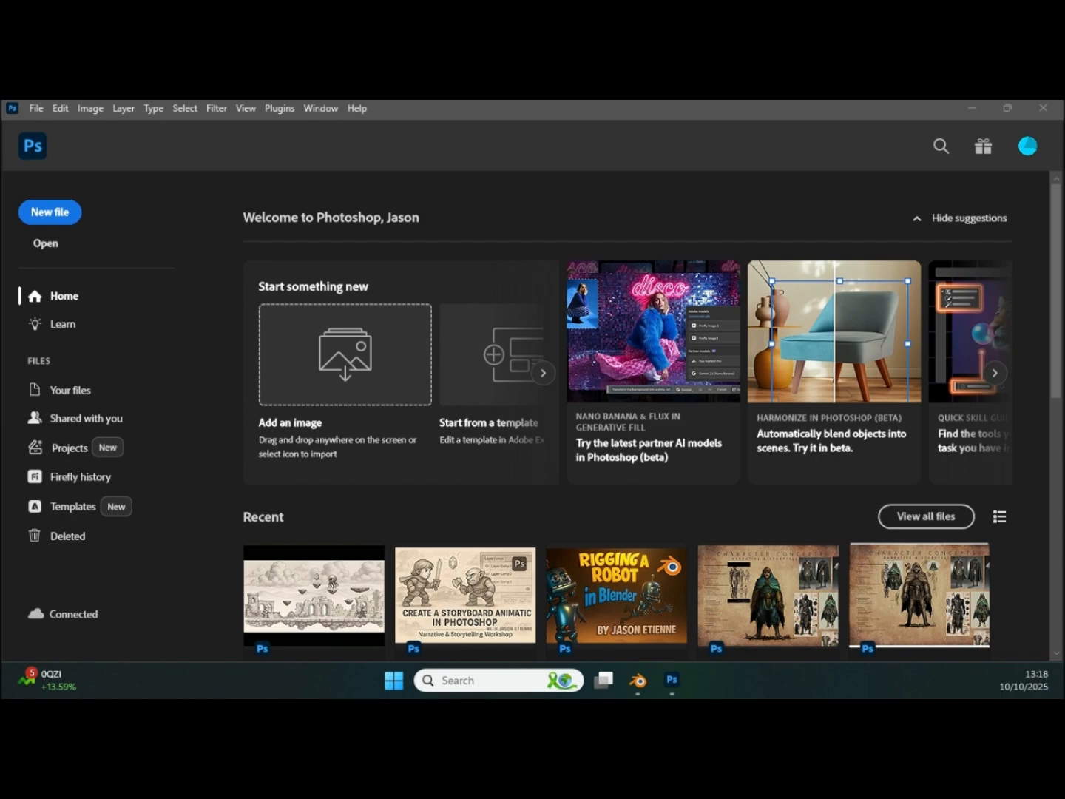
# Step: Switch to Photoshop, open render images 1 to 5 from the Line Art Renders folder together, and bring 4.png into view
pyautogui.click(37, 110)
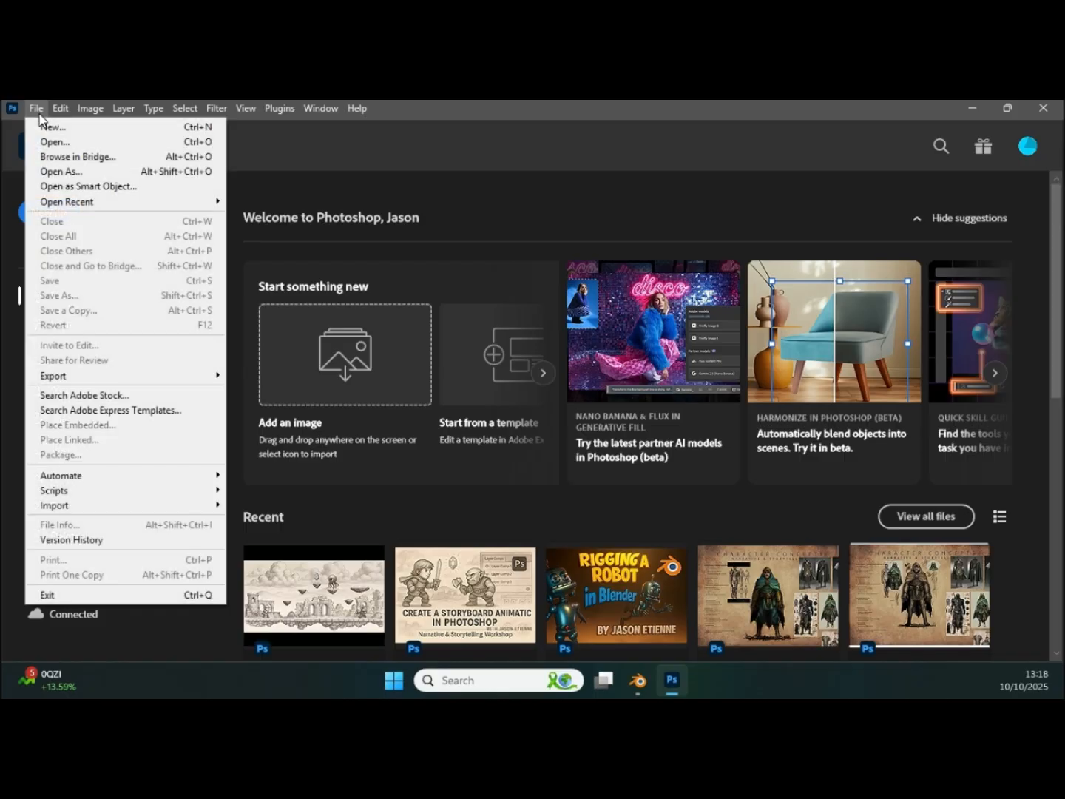
pyautogui.click(50, 143)
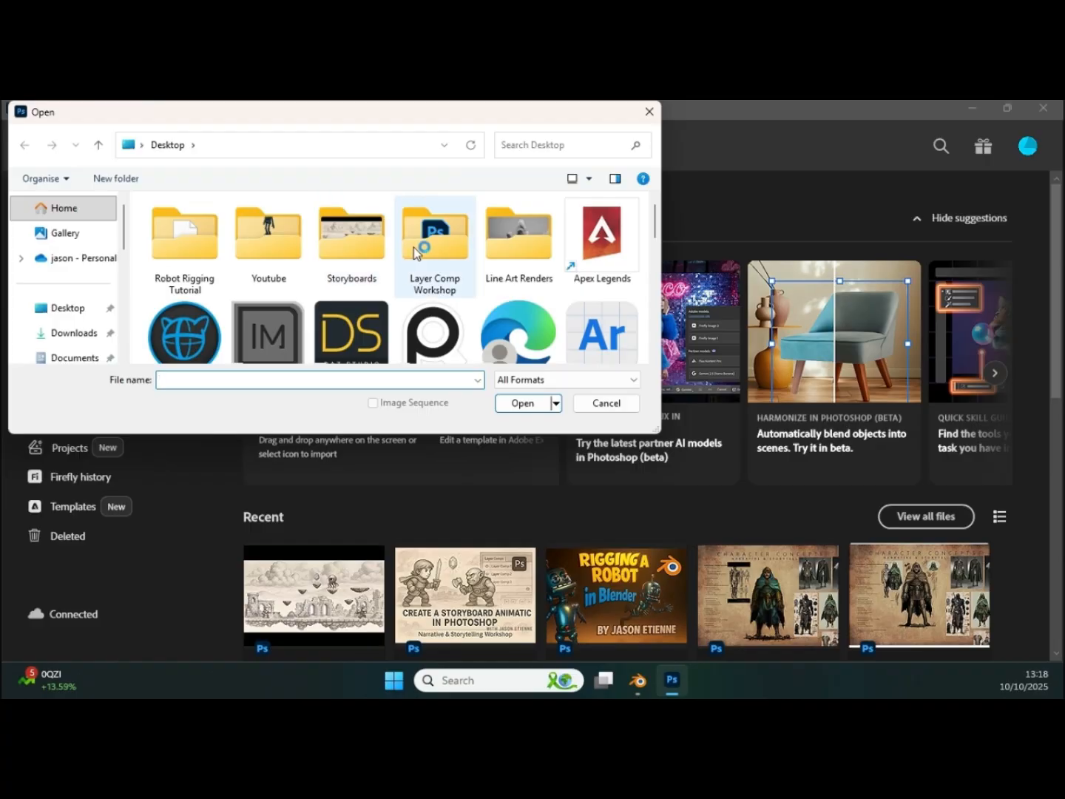
pyautogui.click(506, 252)
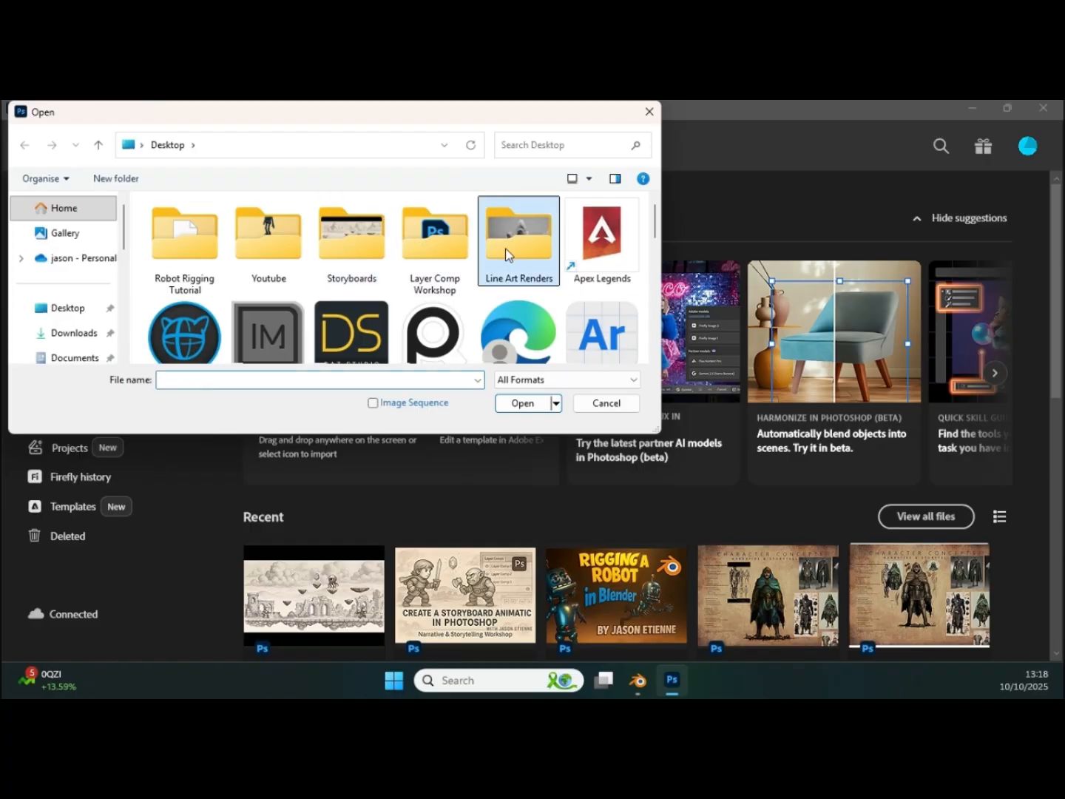
pyautogui.click(544, 403)
pyautogui.click(180, 252)
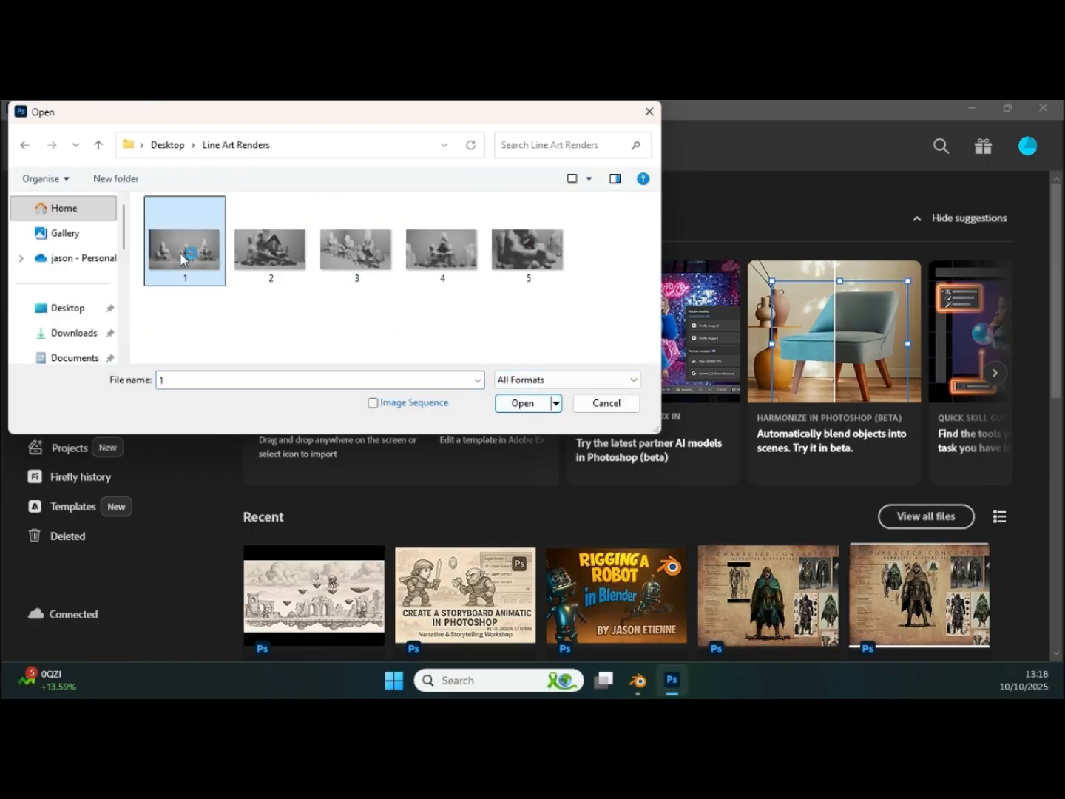
pyautogui.keyDown('shift'); pyautogui.click(517, 252); pyautogui.keyUp('shift')
pyautogui.click(523, 403)
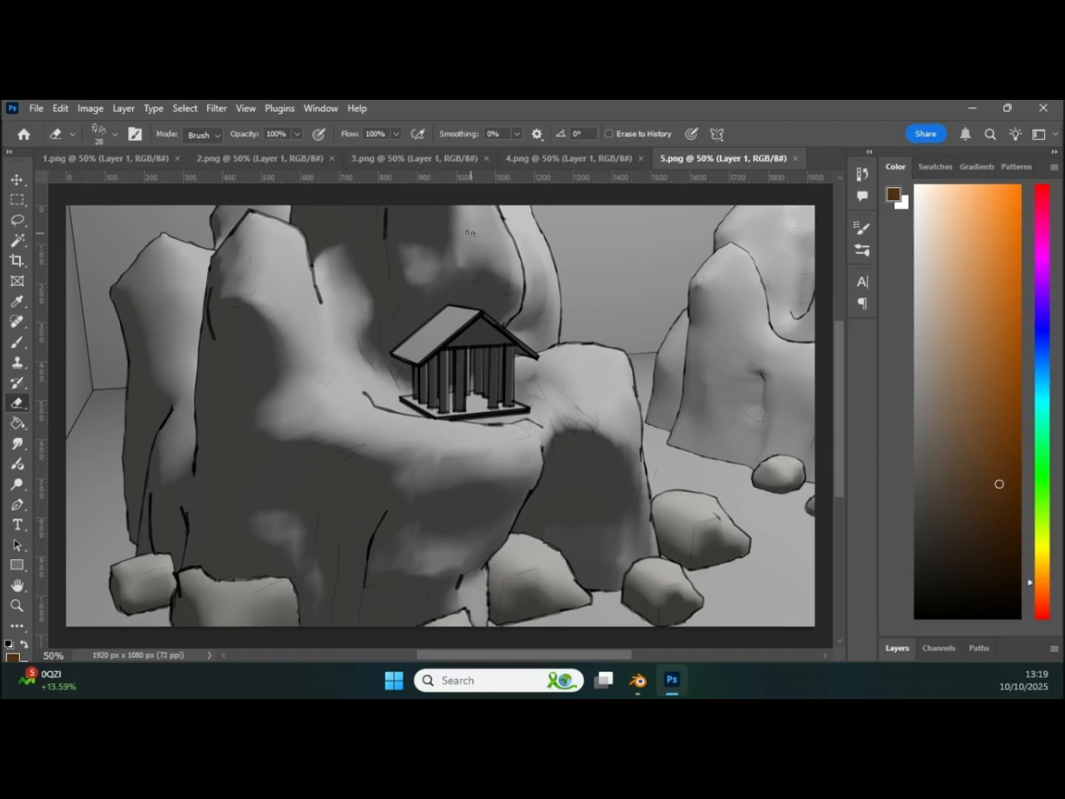
pyautogui.click(580, 161)
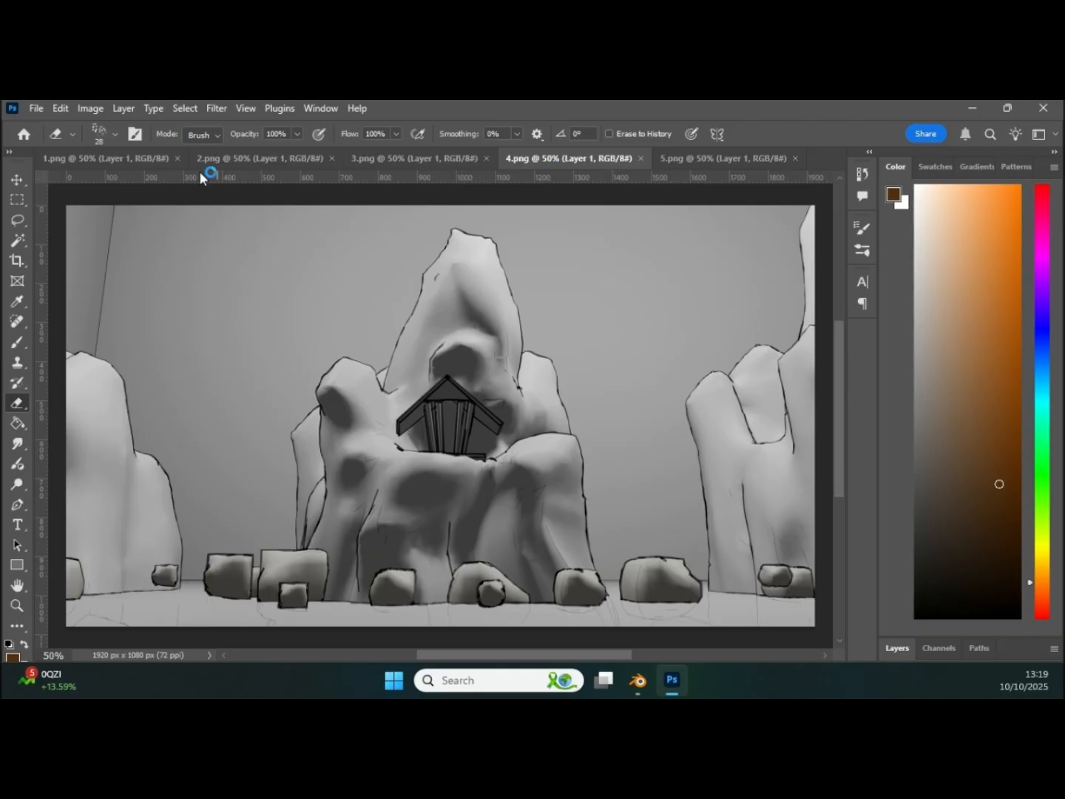
# Step: Create a new A4 document at 300 ppi and rotate its canvas 90 degrees to landscape
pyautogui.click(35, 109)
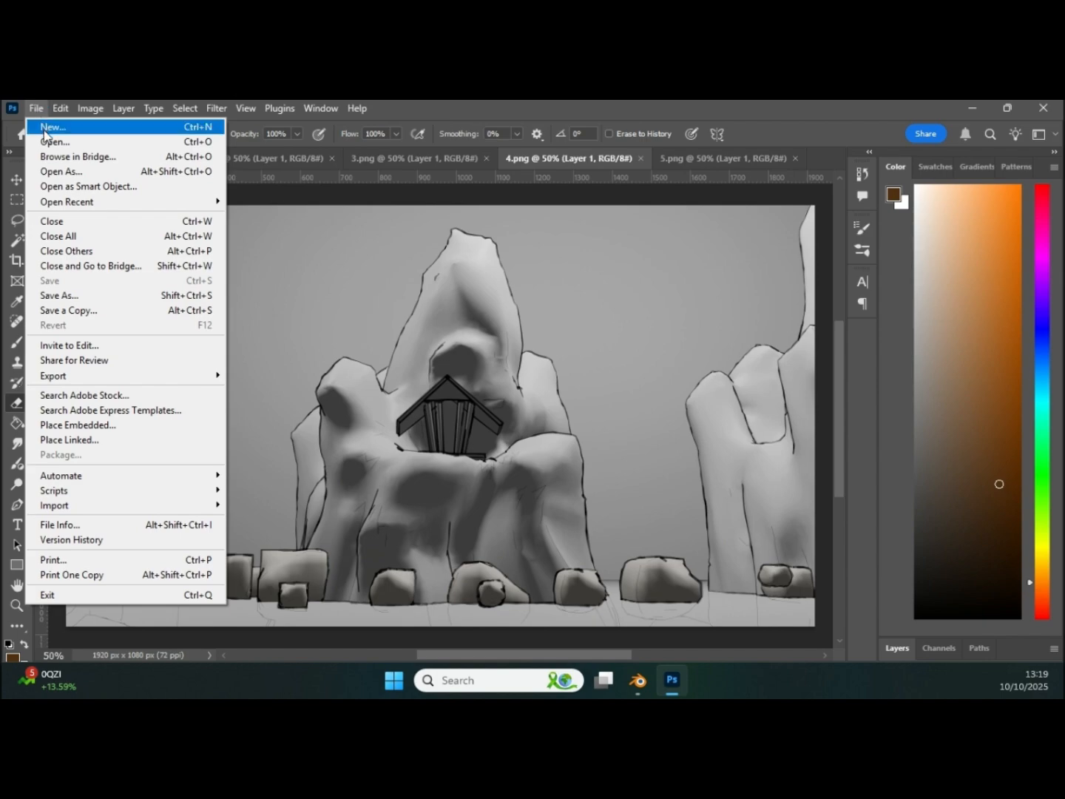
pyautogui.click(46, 128)
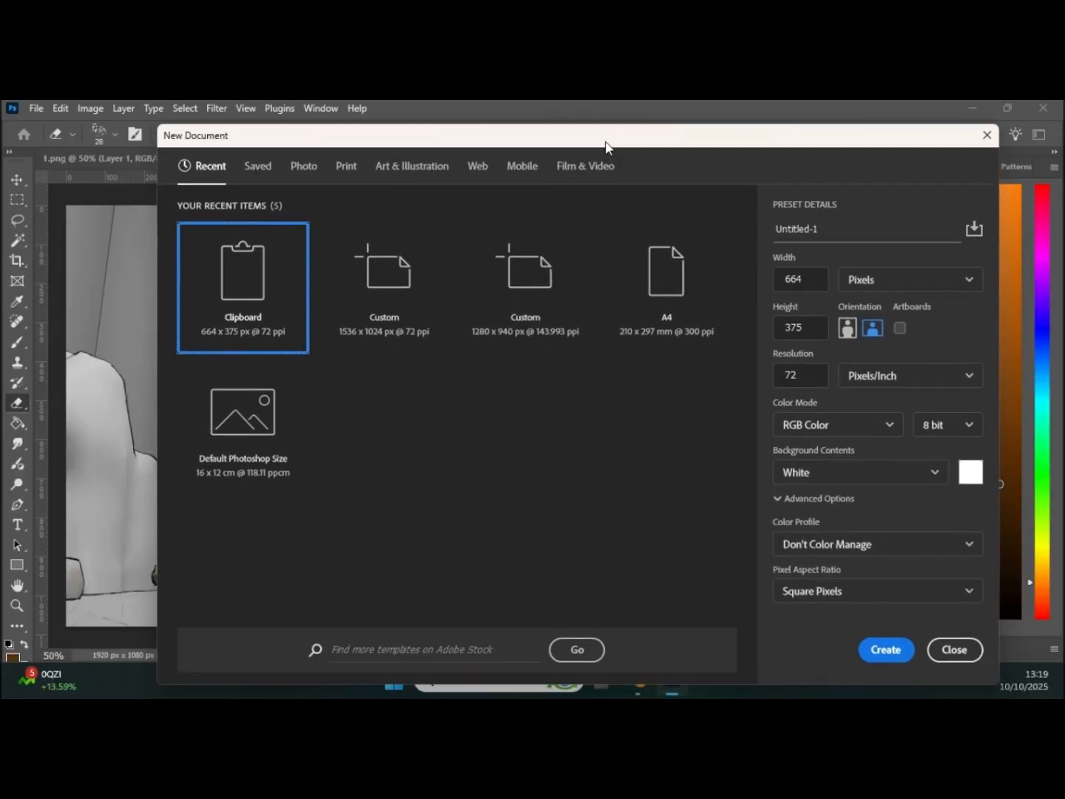
pyautogui.moveTo(605, 144); pyautogui.dragTo(578, 121)
pyautogui.click(316, 142)
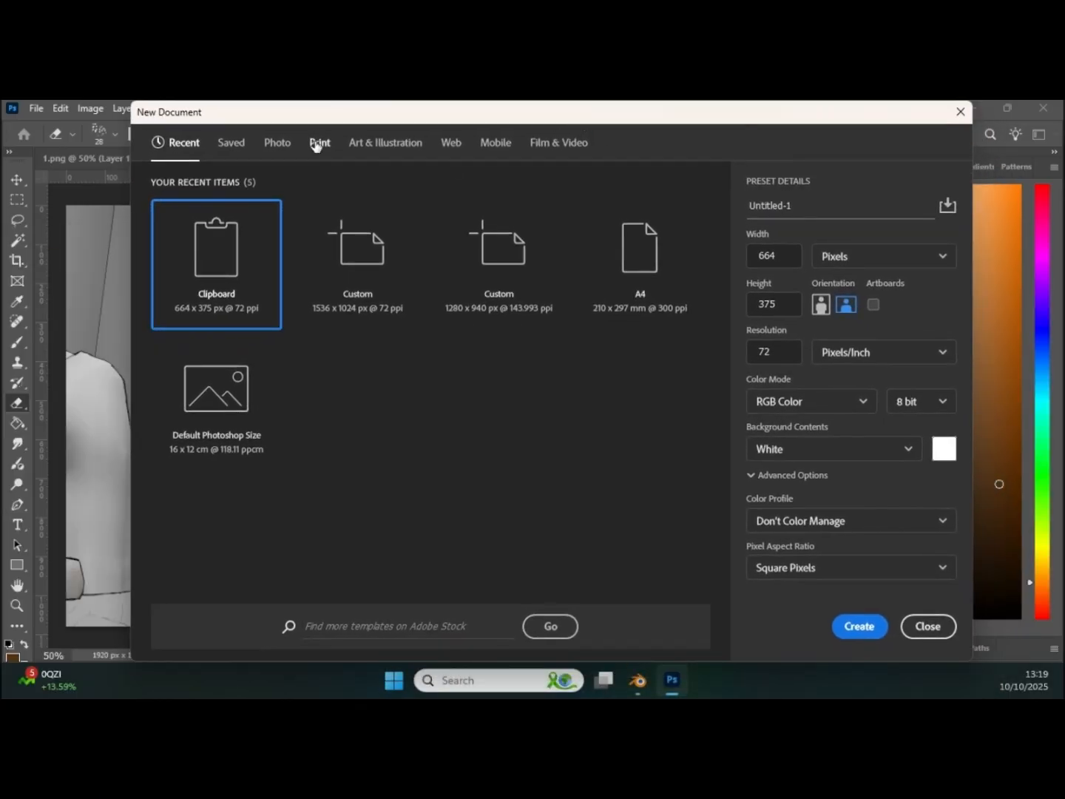
pyautogui.click(639, 284)
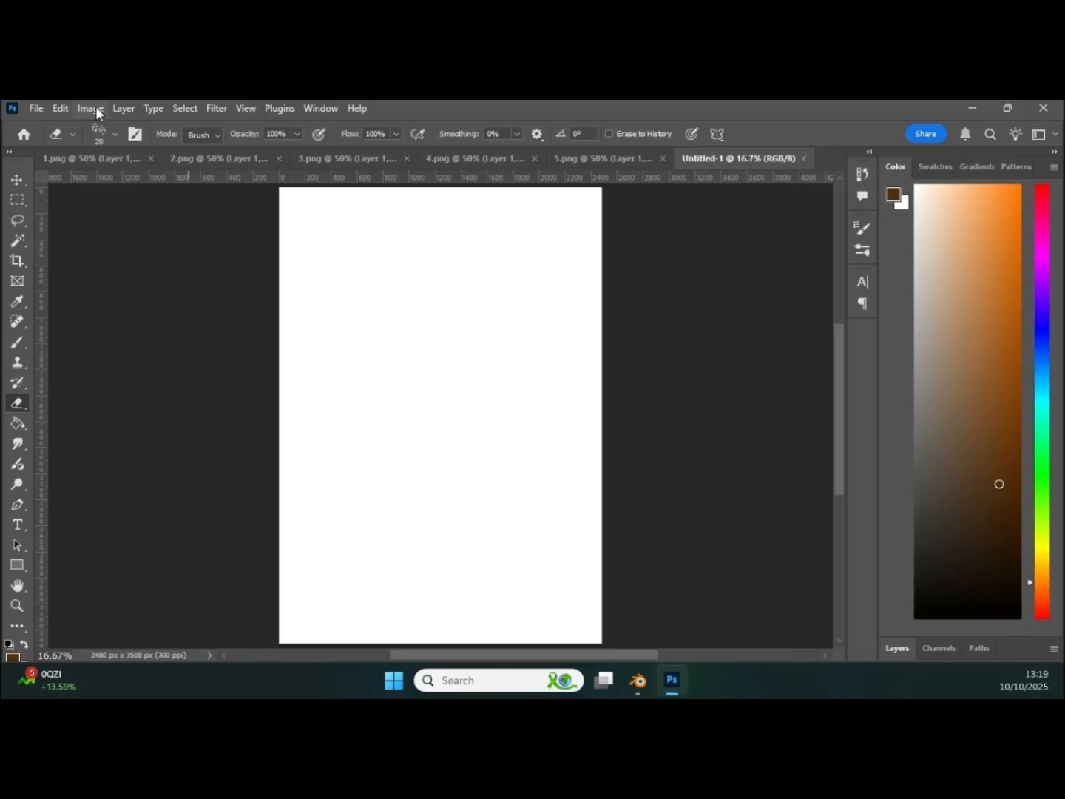
pyautogui.click(90, 109)
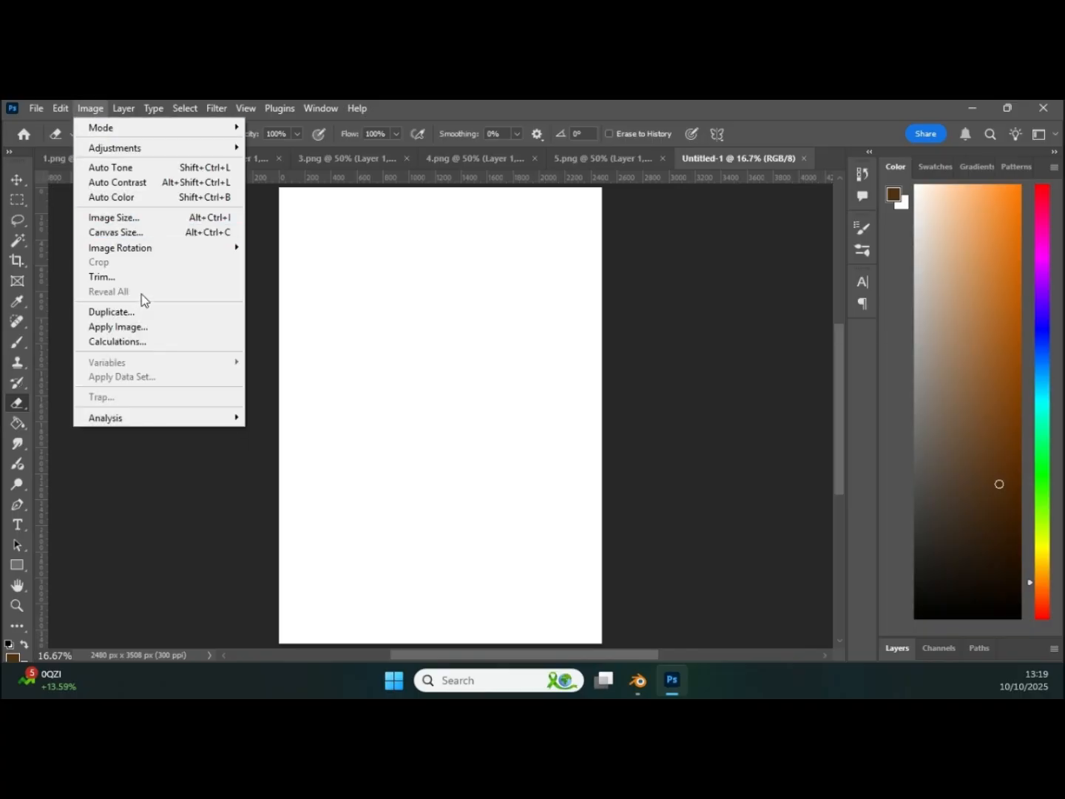
pyautogui.moveTo(148, 247)
pyautogui.click(288, 262)
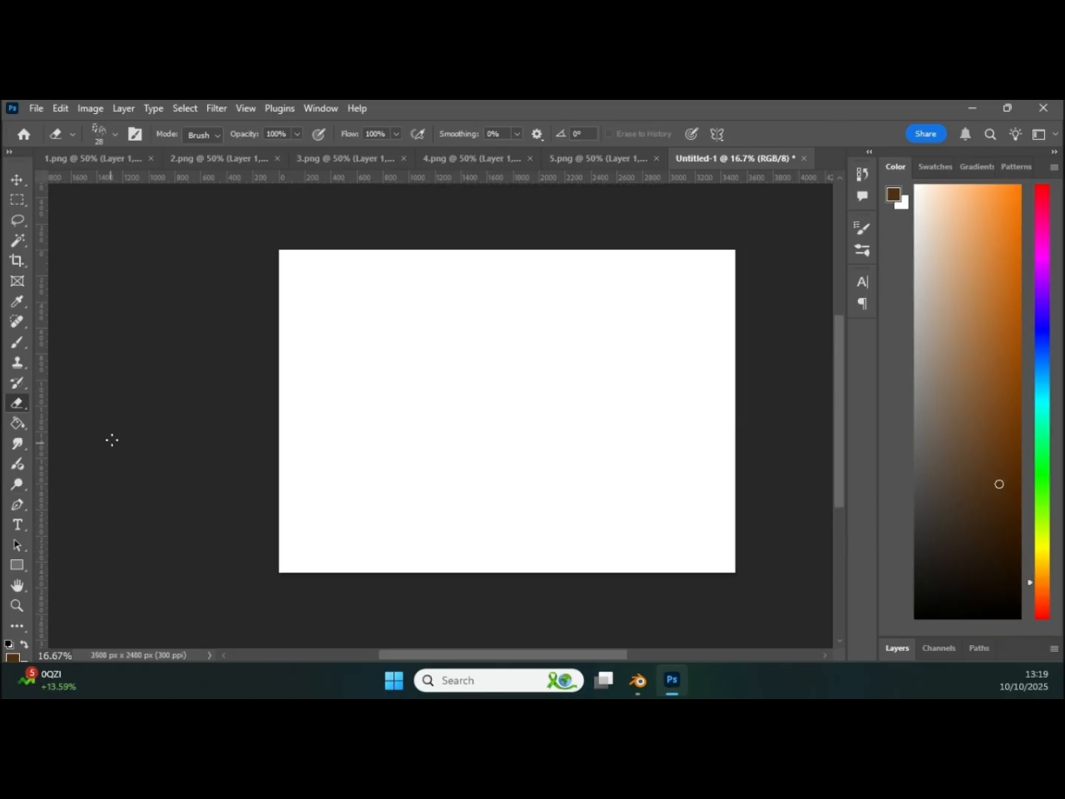
# Step: Place a horizontal text line in the upper part of the blank page and set its tracking to 20
pyautogui.click(17, 524)
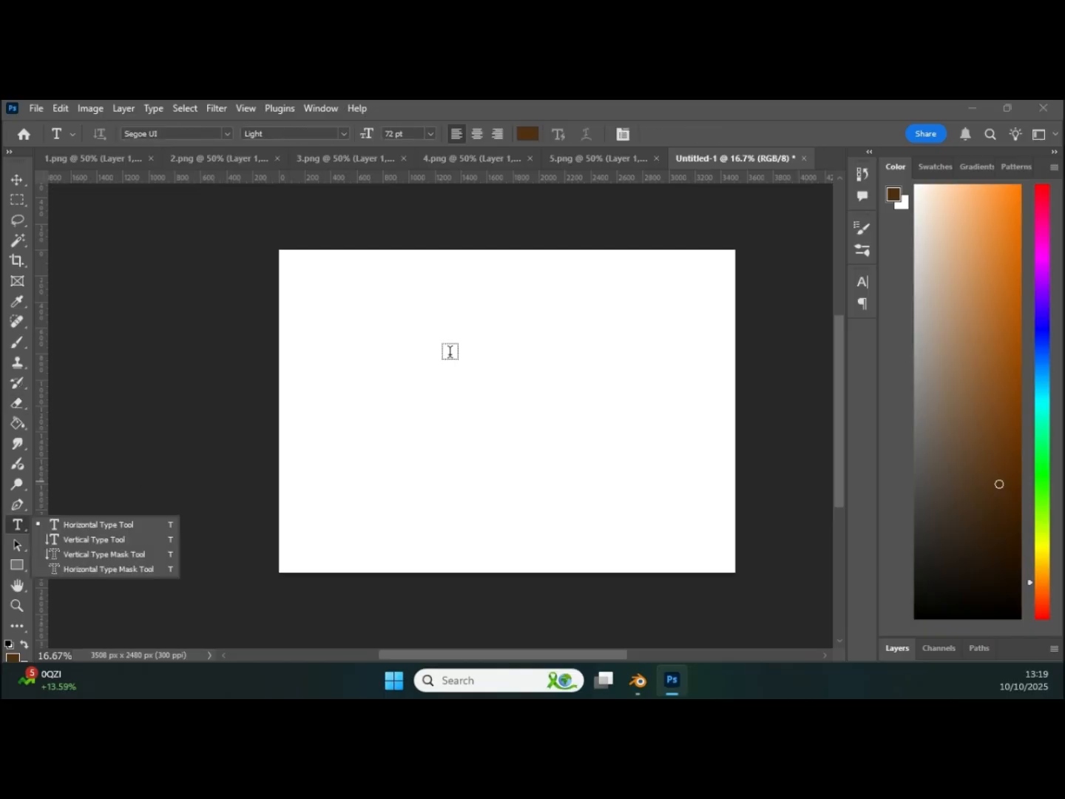
pyautogui.click(428, 344)
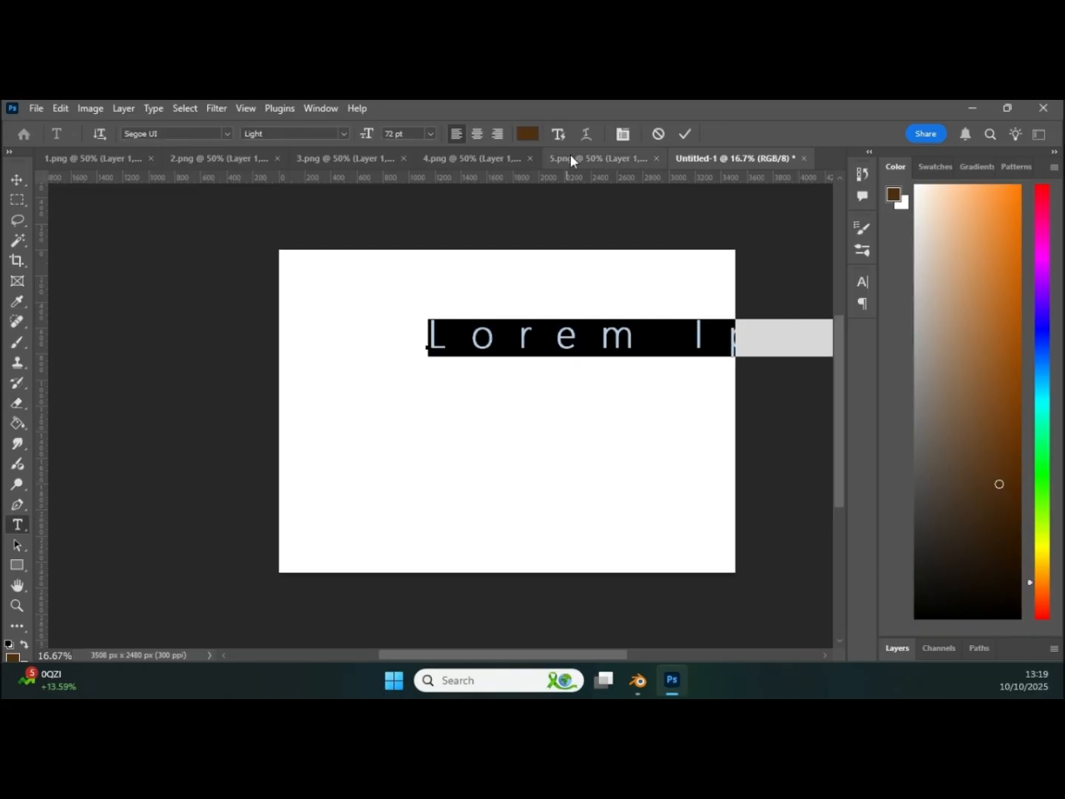
pyautogui.click(623, 134)
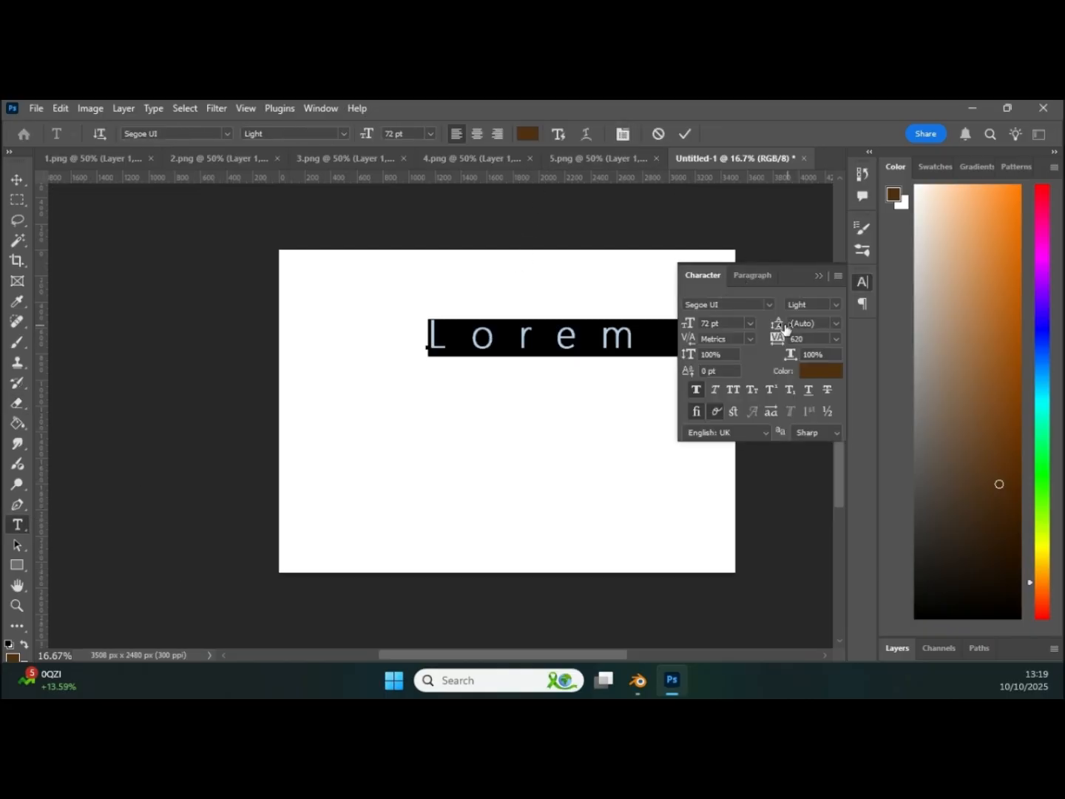
pyautogui.moveTo(781, 339); pyautogui.dragTo(757, 349)
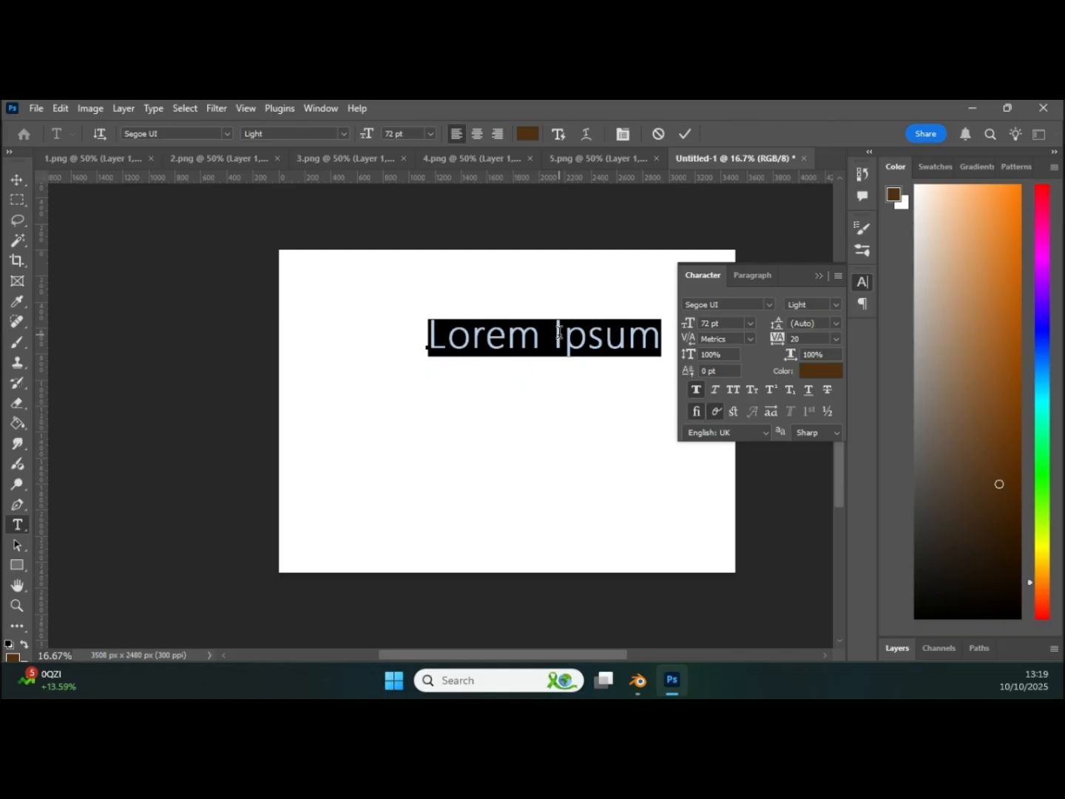
# Step: Enter "GREEK MOUNTAIL VISUALS" in capitals as the page title and shift it towards the page's left edge
pyautogui.write('greek')
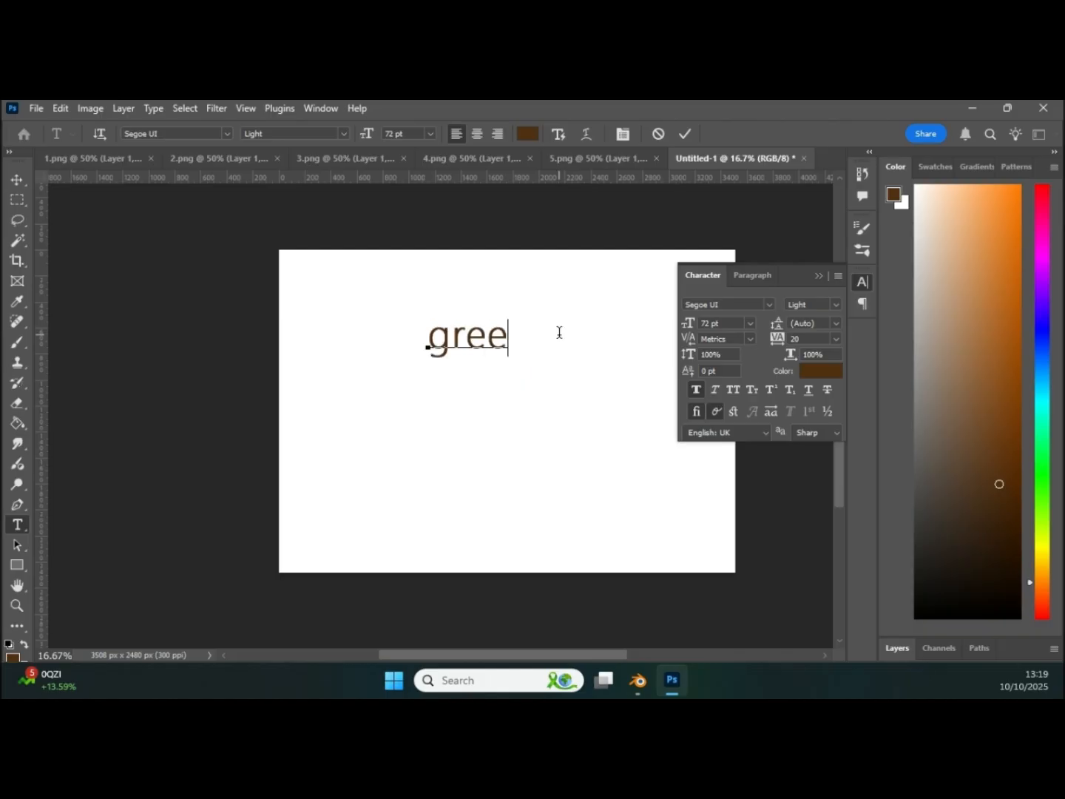
pyautogui.press('BackSpace')
pyautogui.press('BackSpace')
pyautogui.press('BackSpace')
pyautogui.press('BackSpace')
pyautogui.press('BackSpace')
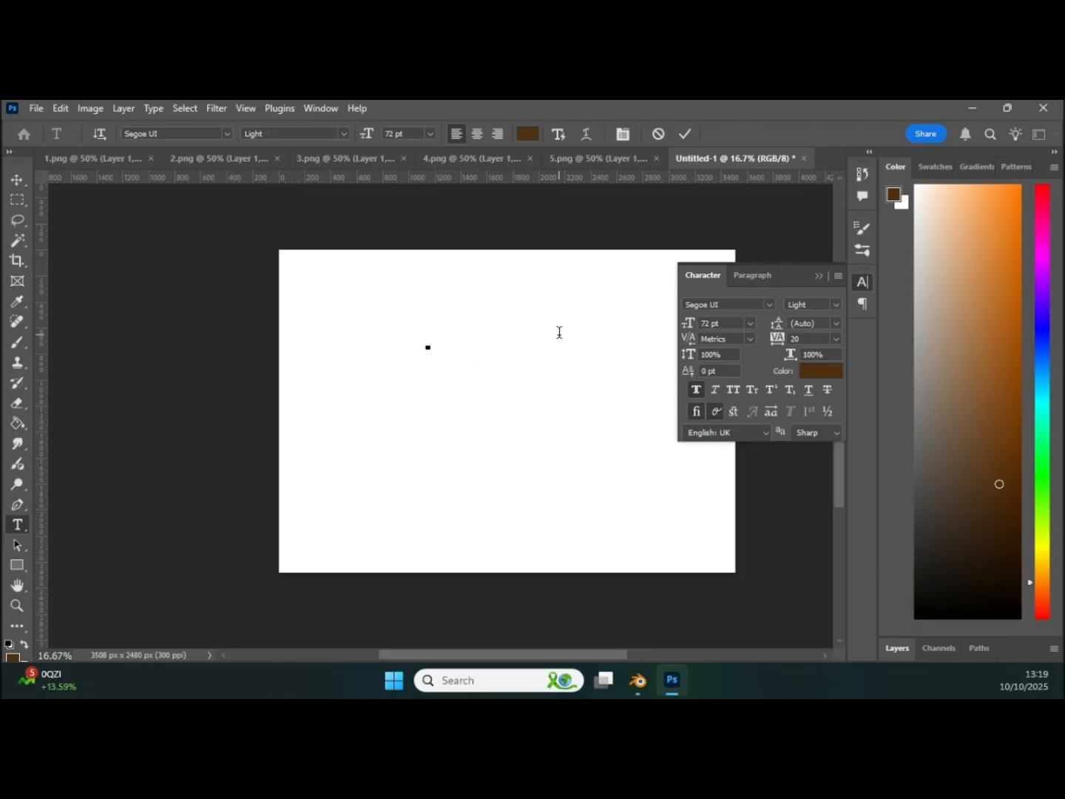
pyautogui.write('GRE')
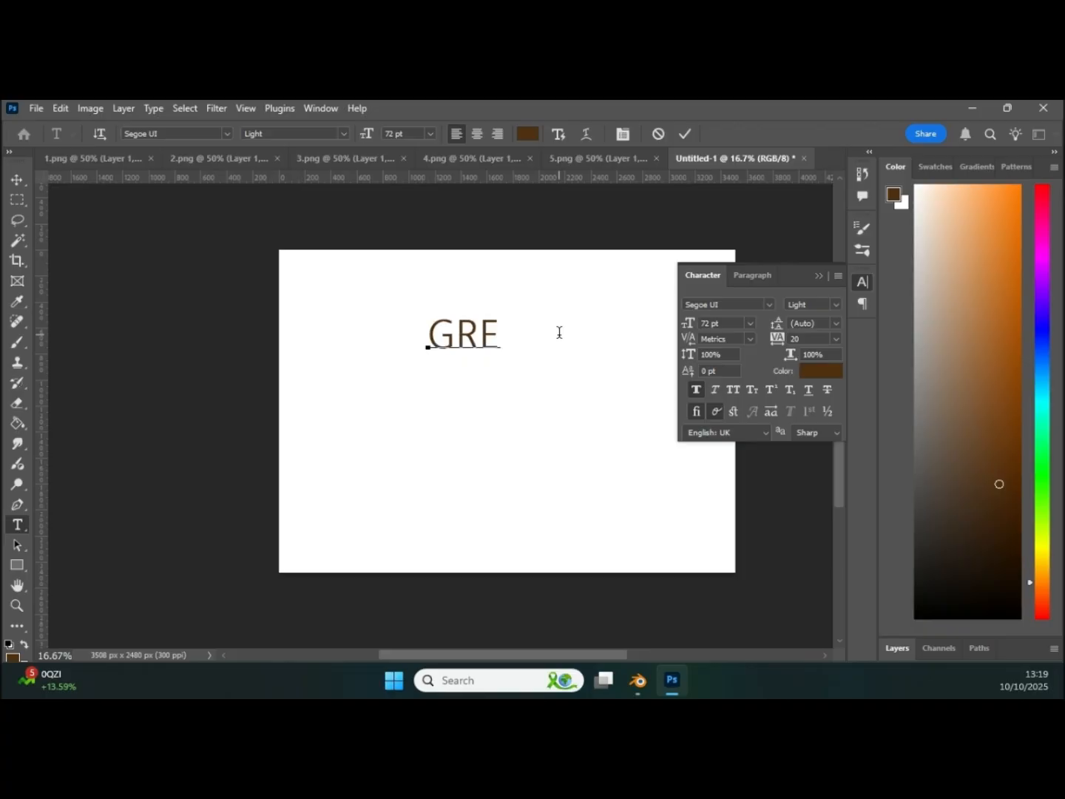
pyautogui.write('EK MOUN')
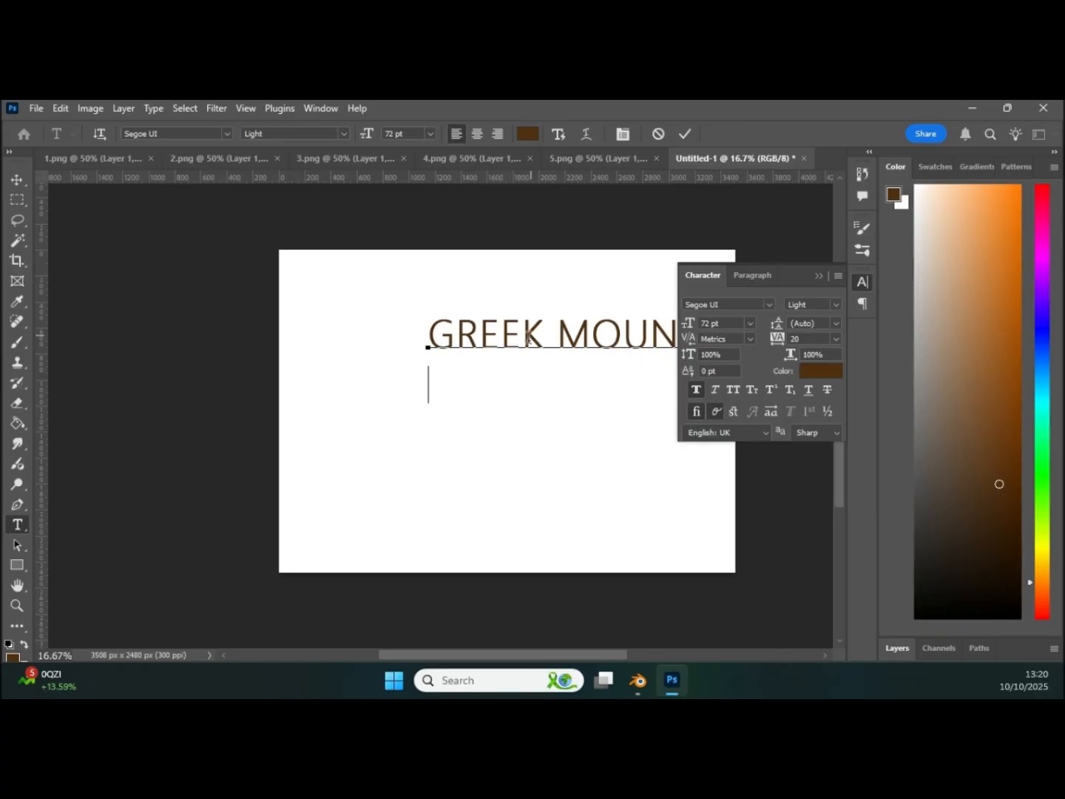
pyautogui.click(17, 180)
pyautogui.moveTo(484, 334); pyautogui.dragTo(369, 333)
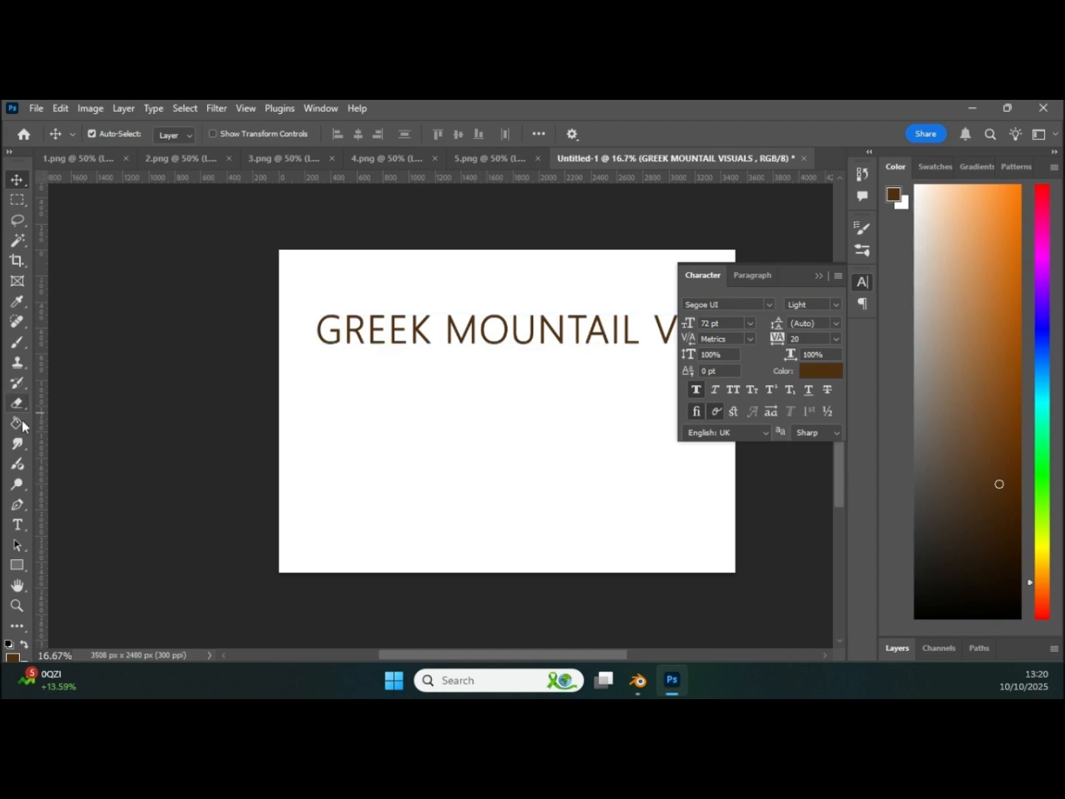
# Step: Correct the misspelled second word of the title to MOUNTAIN
pyautogui.click(16, 525)
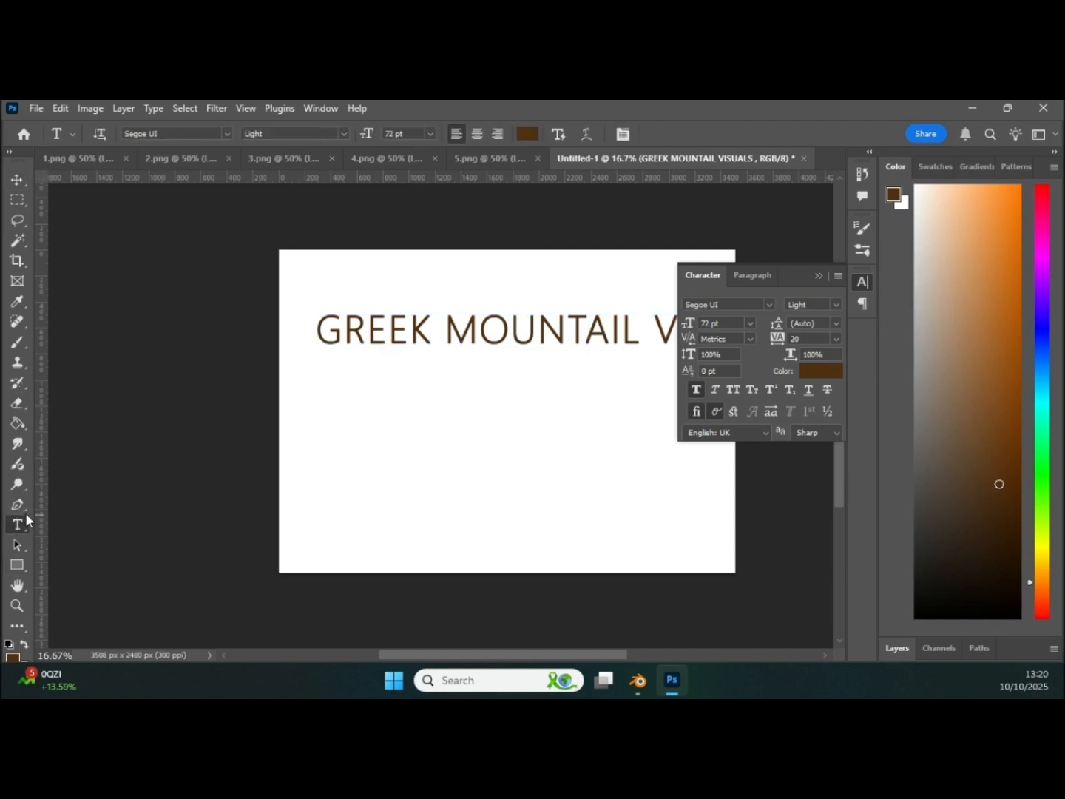
pyautogui.click(633, 334)
pyautogui.press('BackSpace')
pyautogui.write('N')
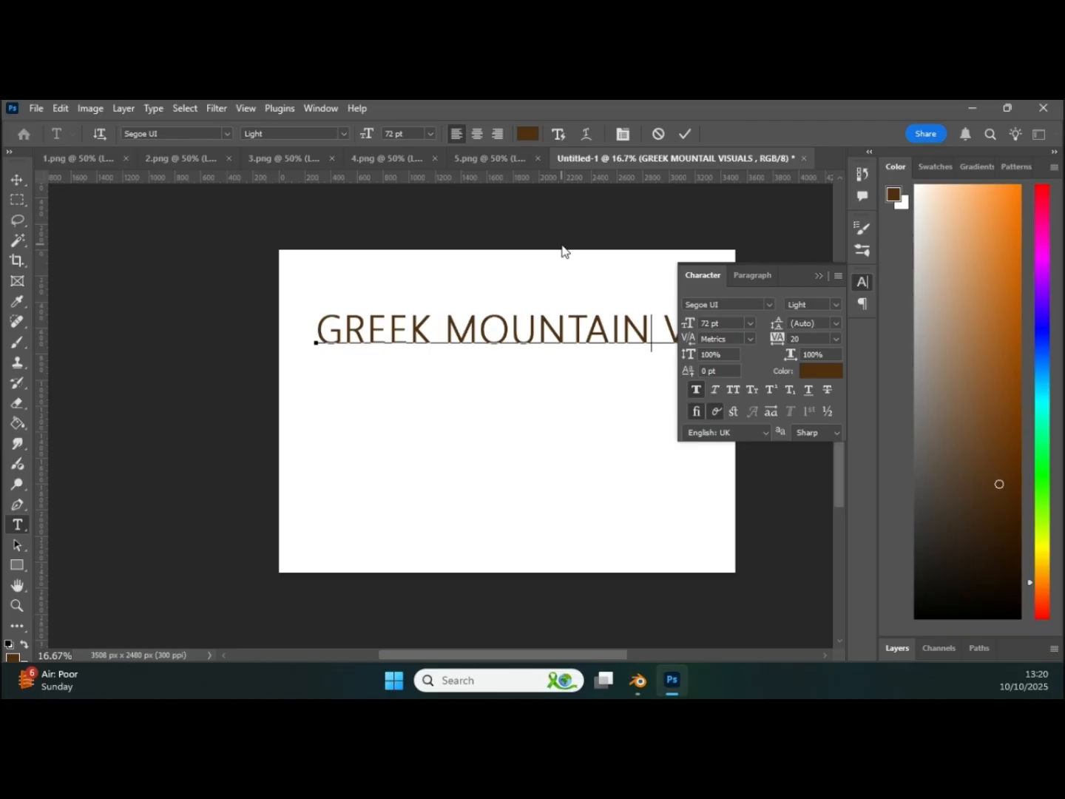
pyautogui.click(16, 180)
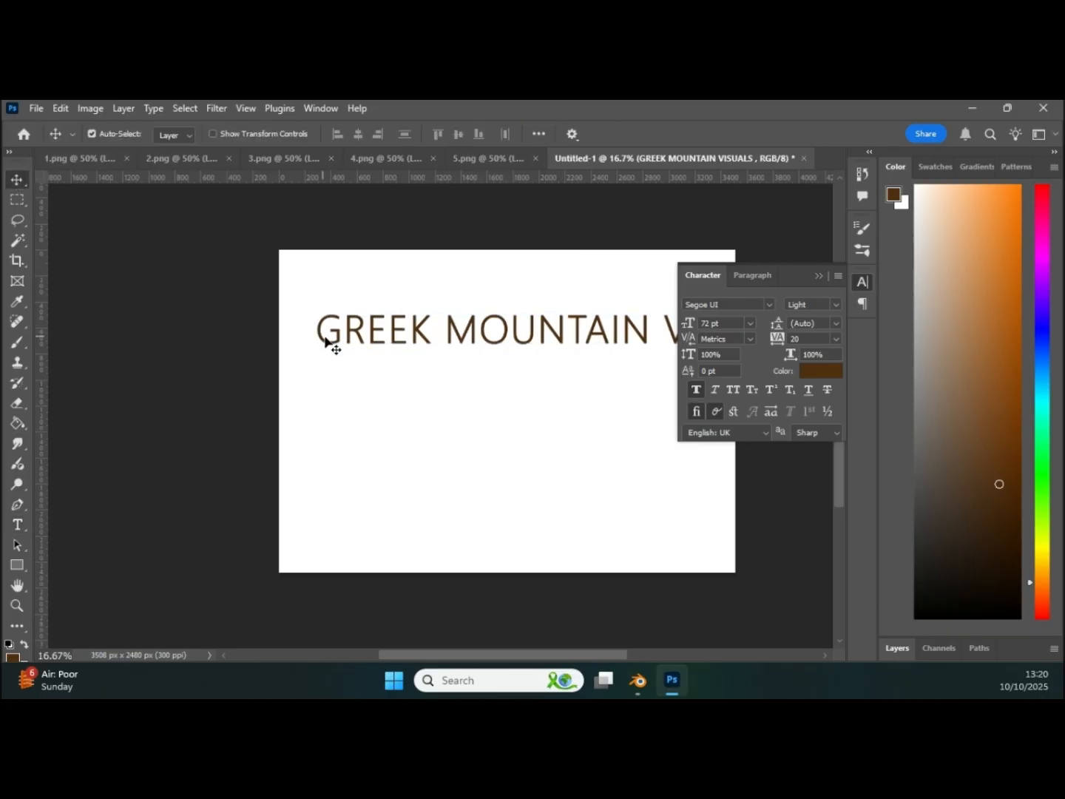
# Step: Select the whole title text and reduce its font size to 19 pt
pyautogui.click(17, 525)
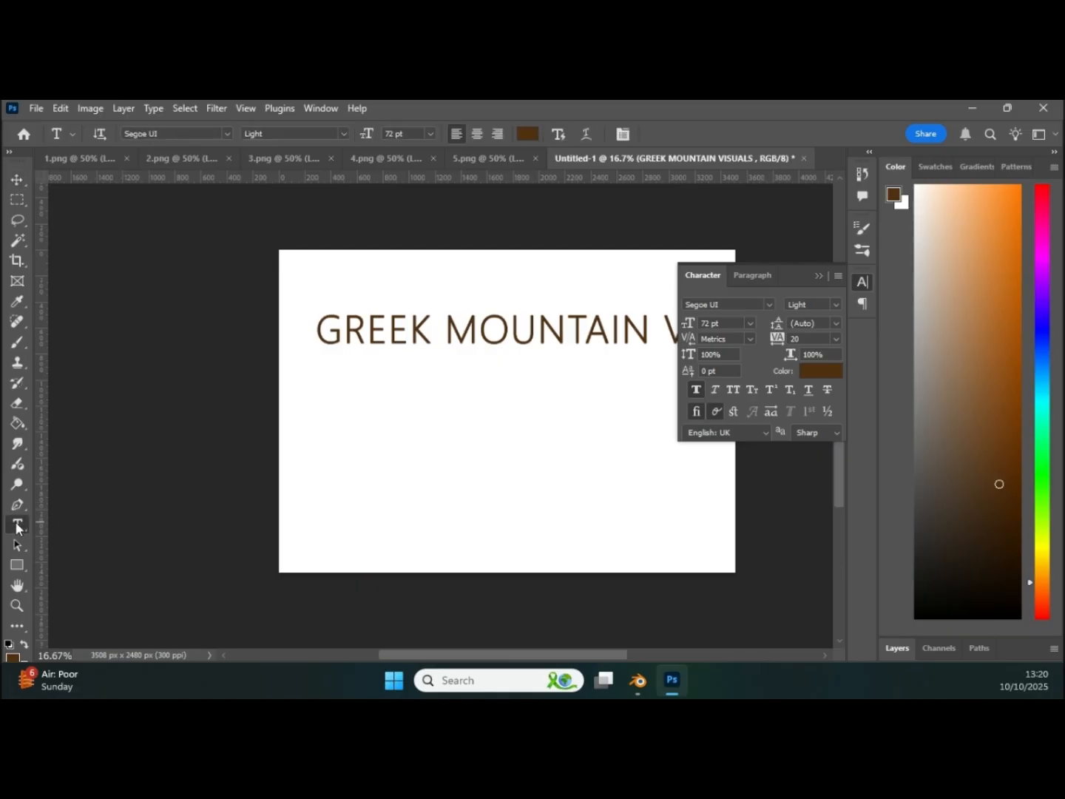
pyautogui.moveTo(320, 332); pyautogui.dragTo(760, 317)
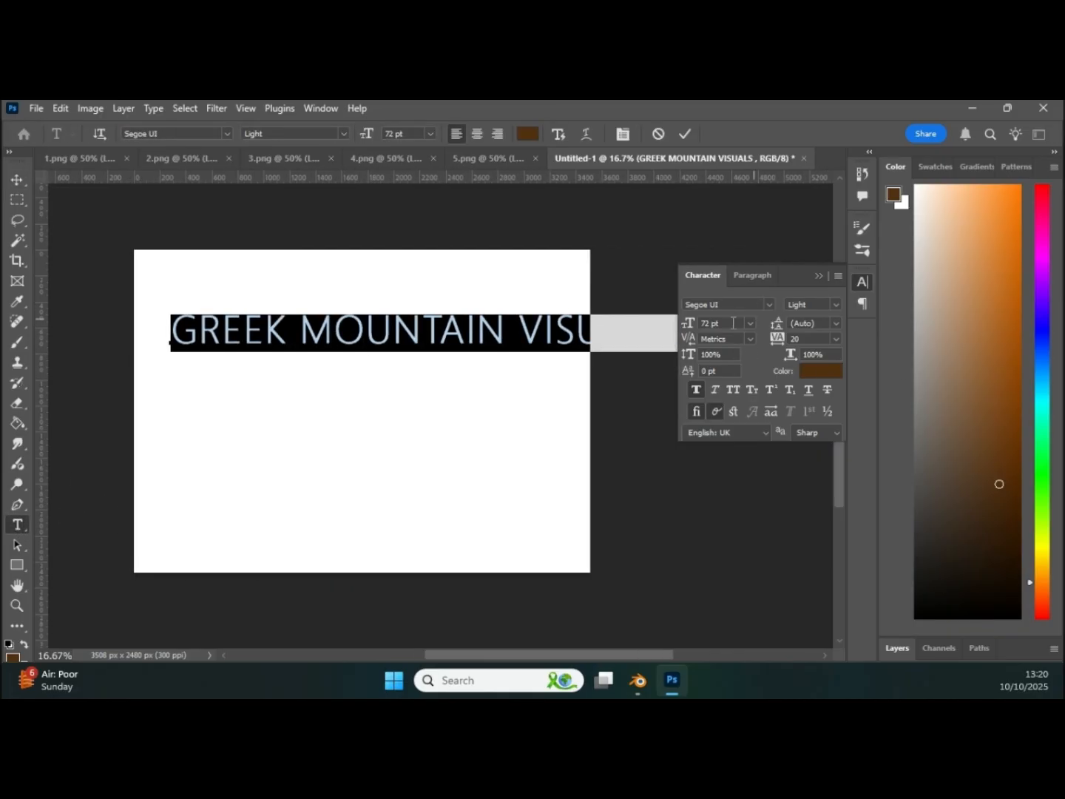
pyautogui.moveTo(691, 325); pyautogui.dragTo(639, 333)
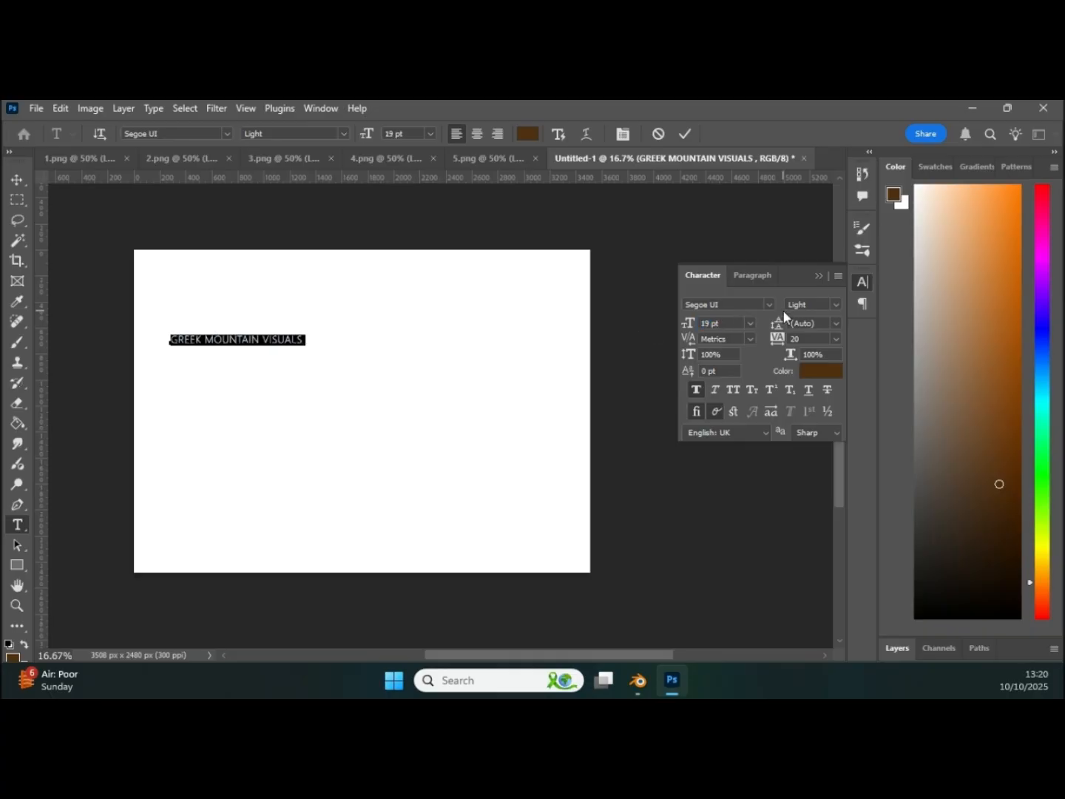
# Step: Browse the font list for the selected title and set its typeface to Century Gothic
pyautogui.click(769, 304)
pyautogui.scroll(-1, 852, 444)
pyautogui.scroll(1, 849, 470)
pyautogui.scroll(-4, 851, 489)
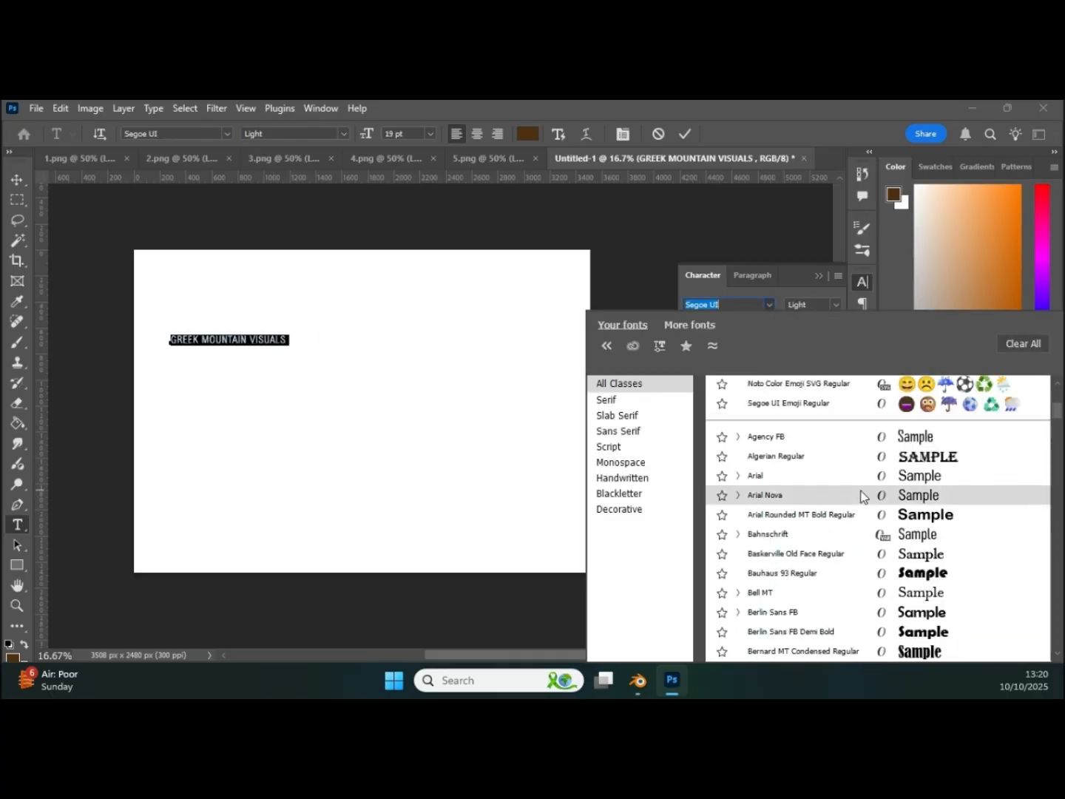
pyautogui.scroll(4, 863, 495)
pyautogui.scroll(-6, 850, 514)
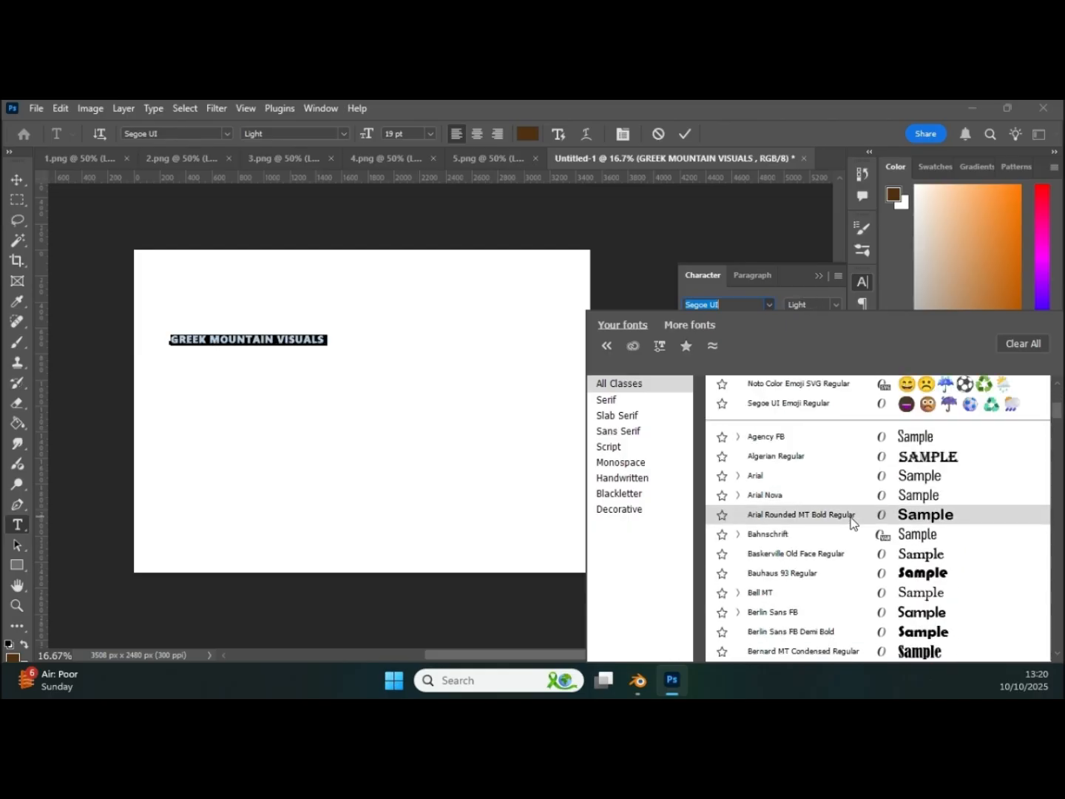
pyautogui.scroll(-6, 850, 522)
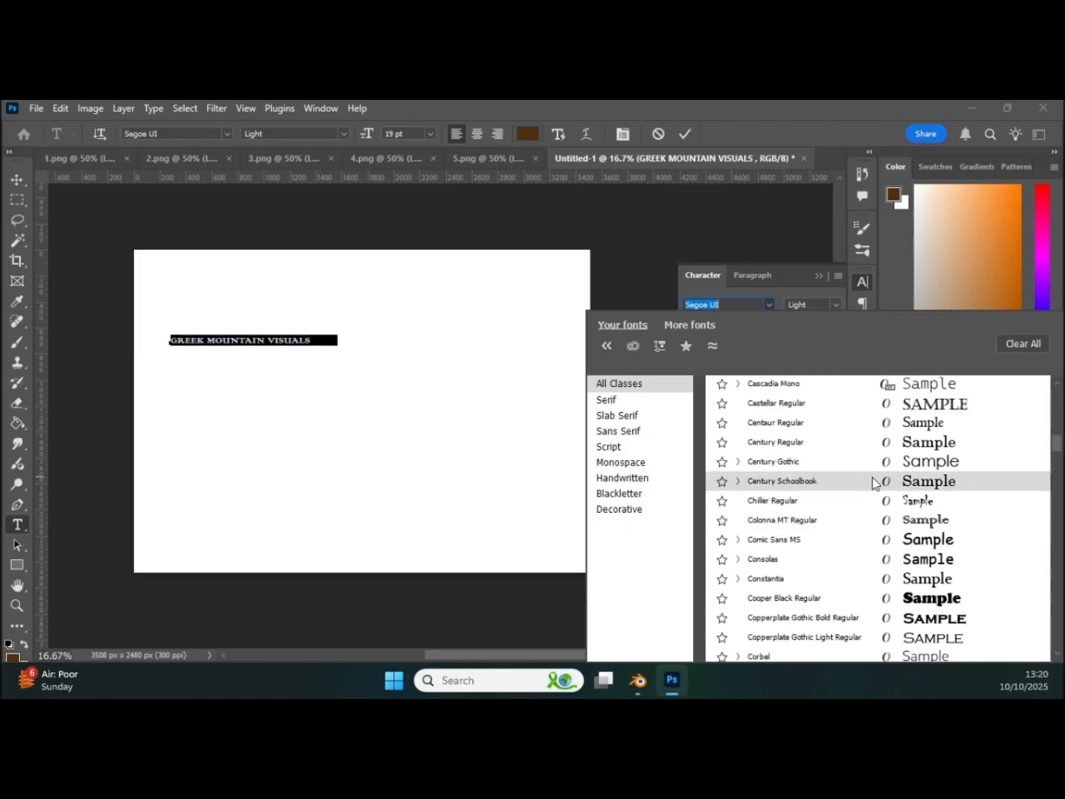
pyautogui.scroll(-1, 882, 453)
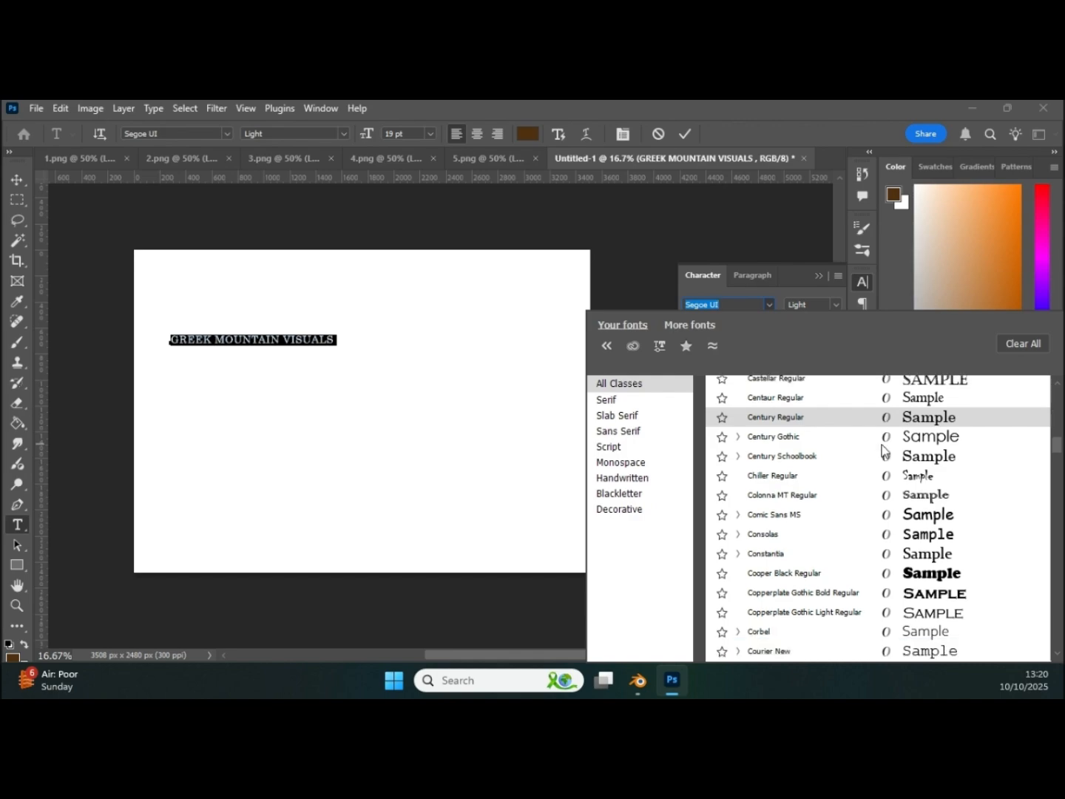
pyautogui.click(844, 436)
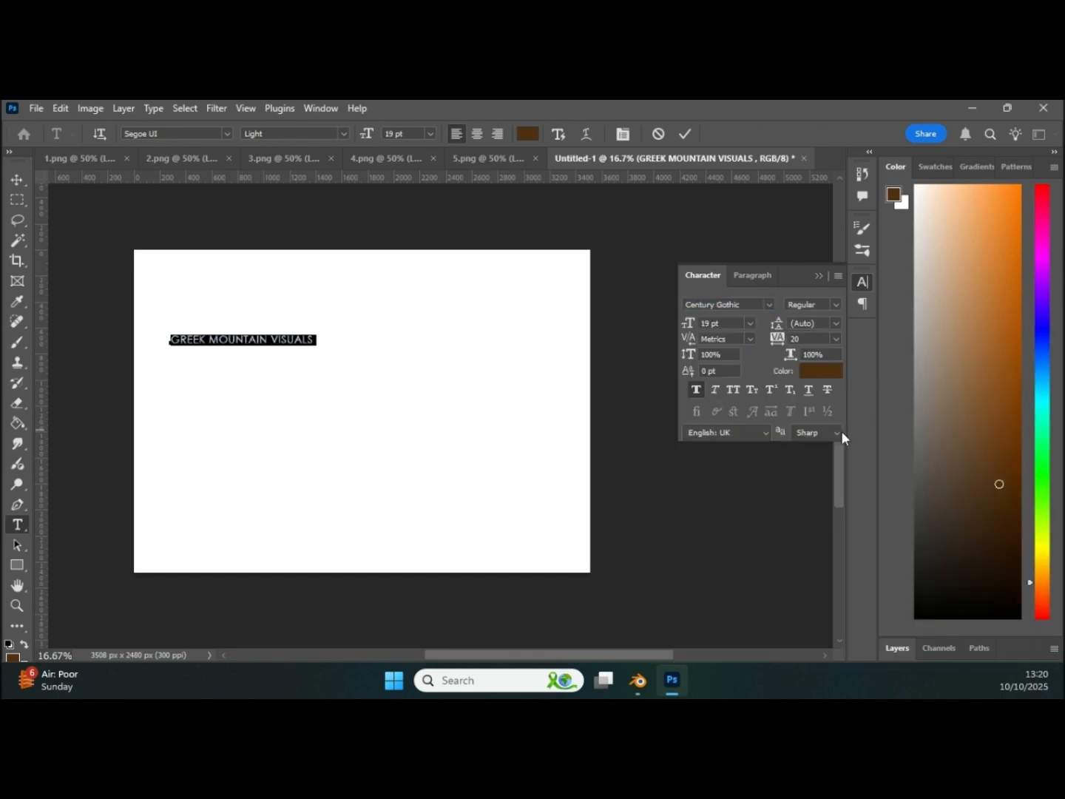
# Step: Move the title into the page's upper-left corner and set its text colour to black (000000)
pyautogui.click(17, 180)
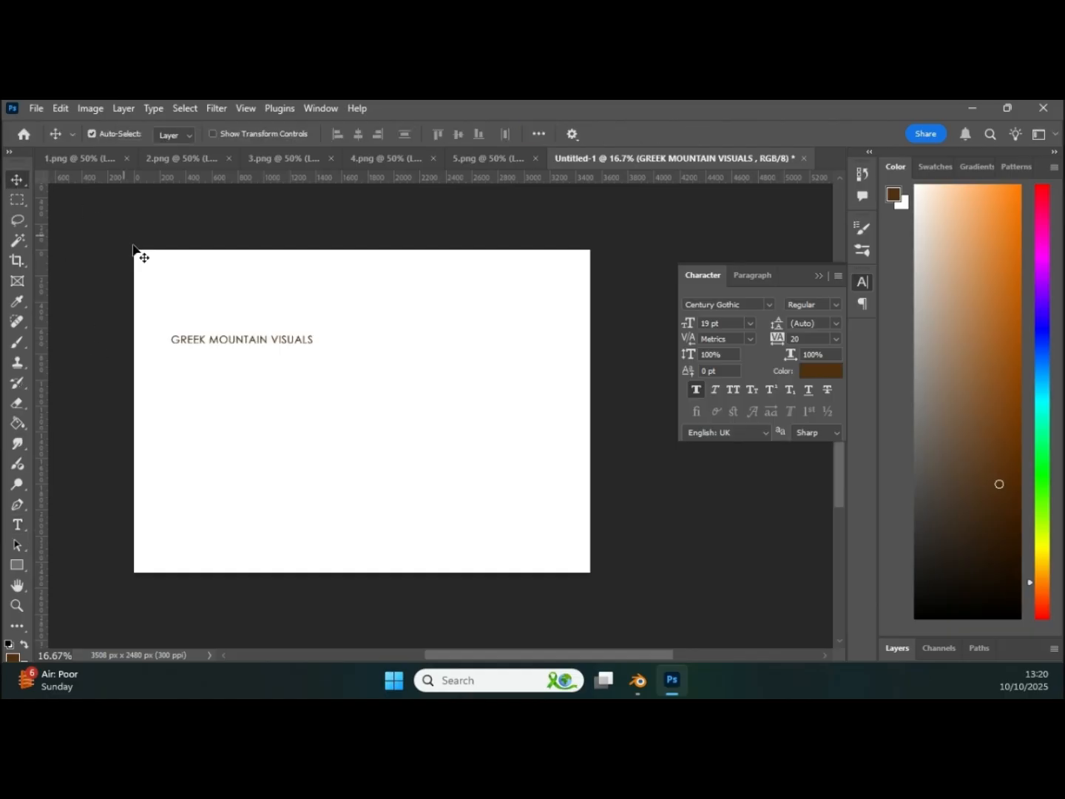
pyautogui.moveTo(182, 342); pyautogui.dragTo(161, 278)
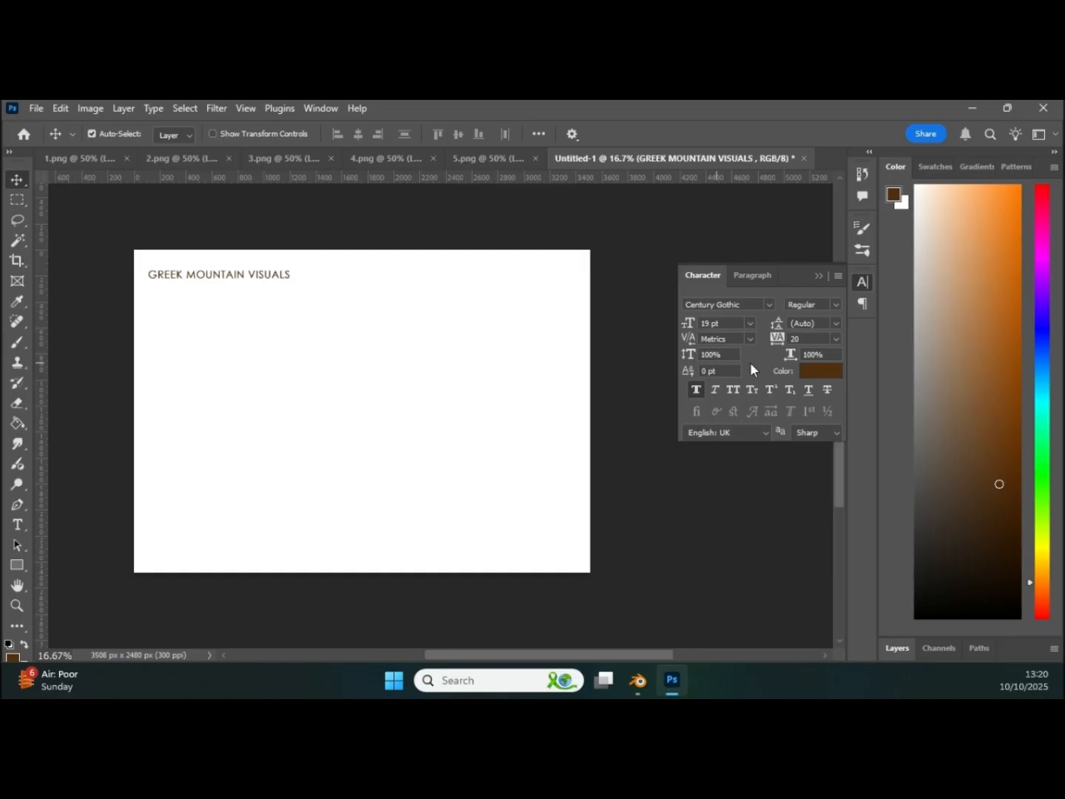
pyautogui.click(809, 372)
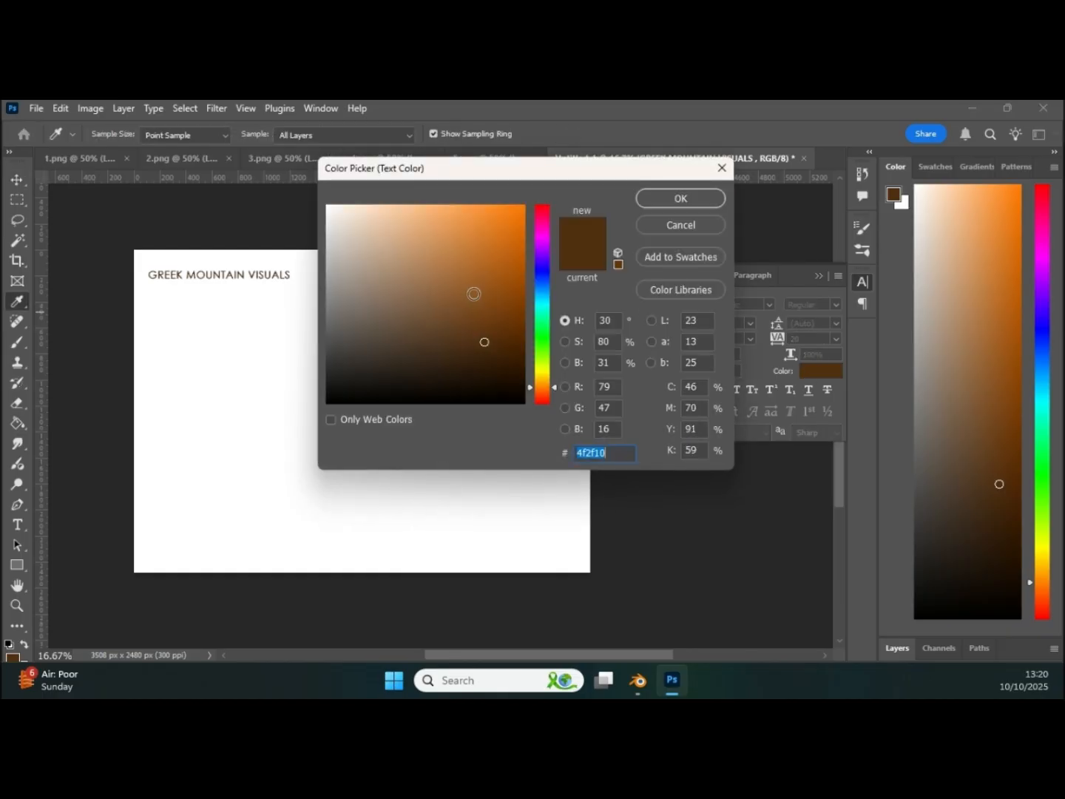
pyautogui.click(506, 385)
pyautogui.moveTo(507, 384); pyautogui.dragTo(519, 402)
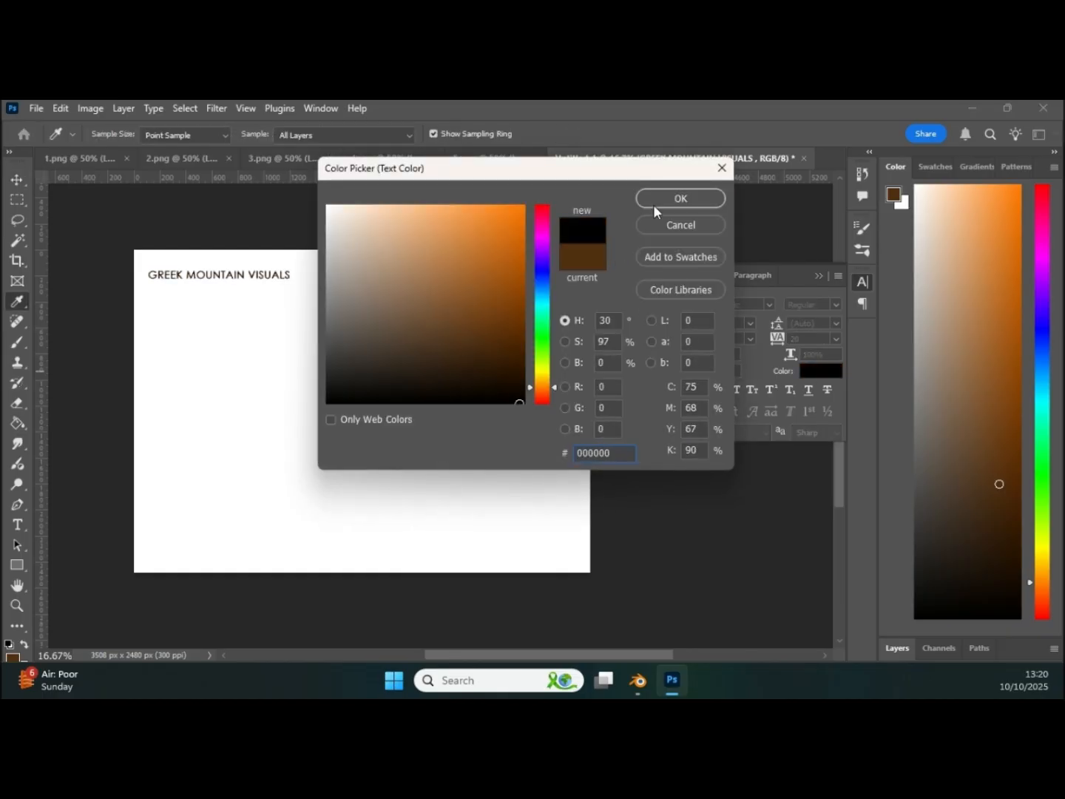
pyautogui.click(676, 199)
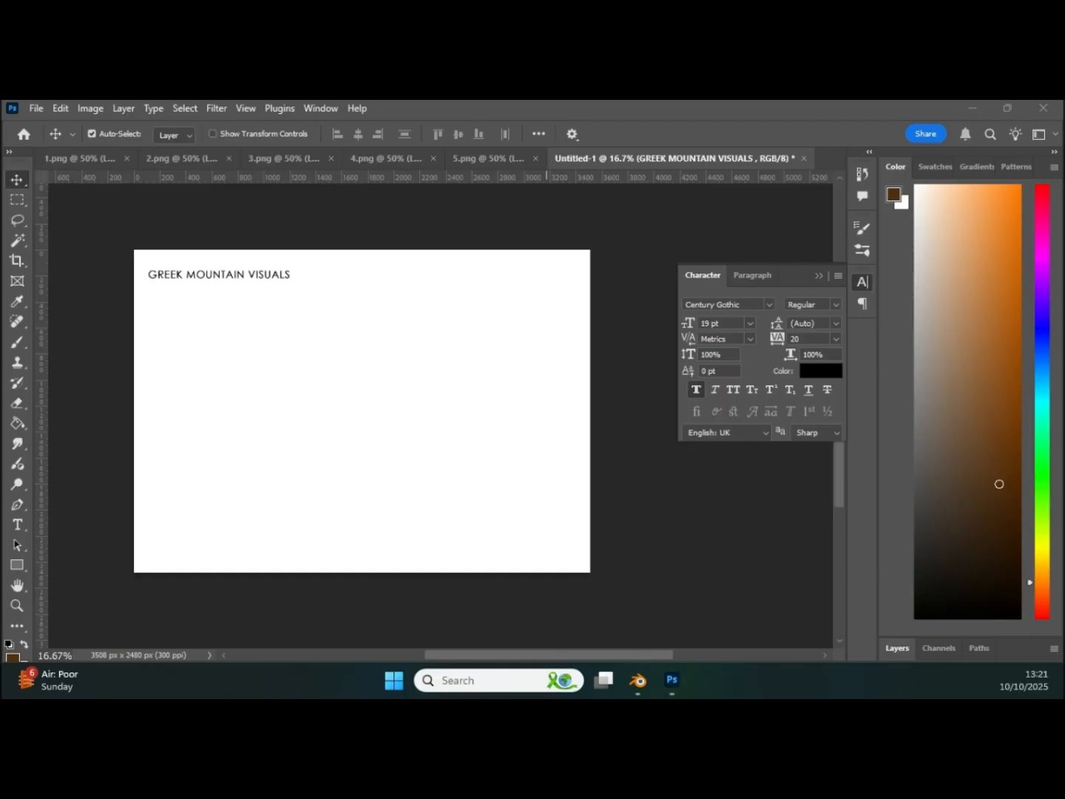
# Step: Switch to the Brave browser, search for PEXELS and open the Pexels stock photo site
pyautogui.moveTo(1055, 696); pyautogui.dragTo(873, 128)
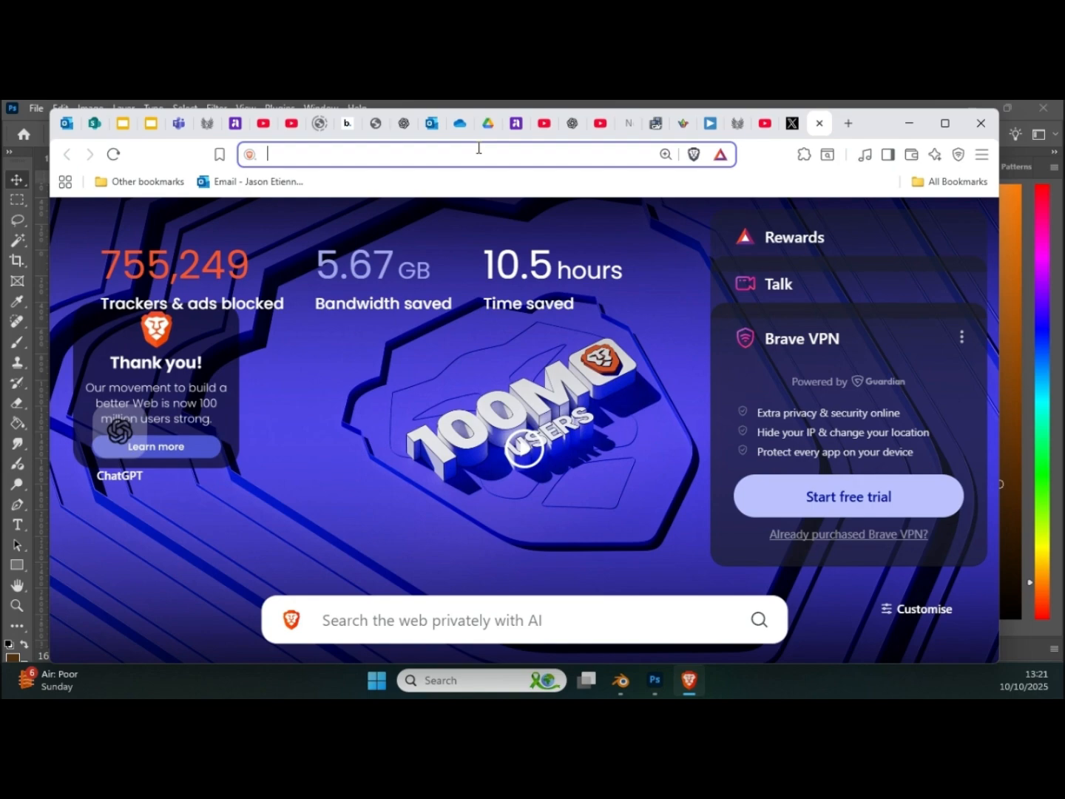
pyautogui.write('PEXELS')
pyautogui.press('Return')
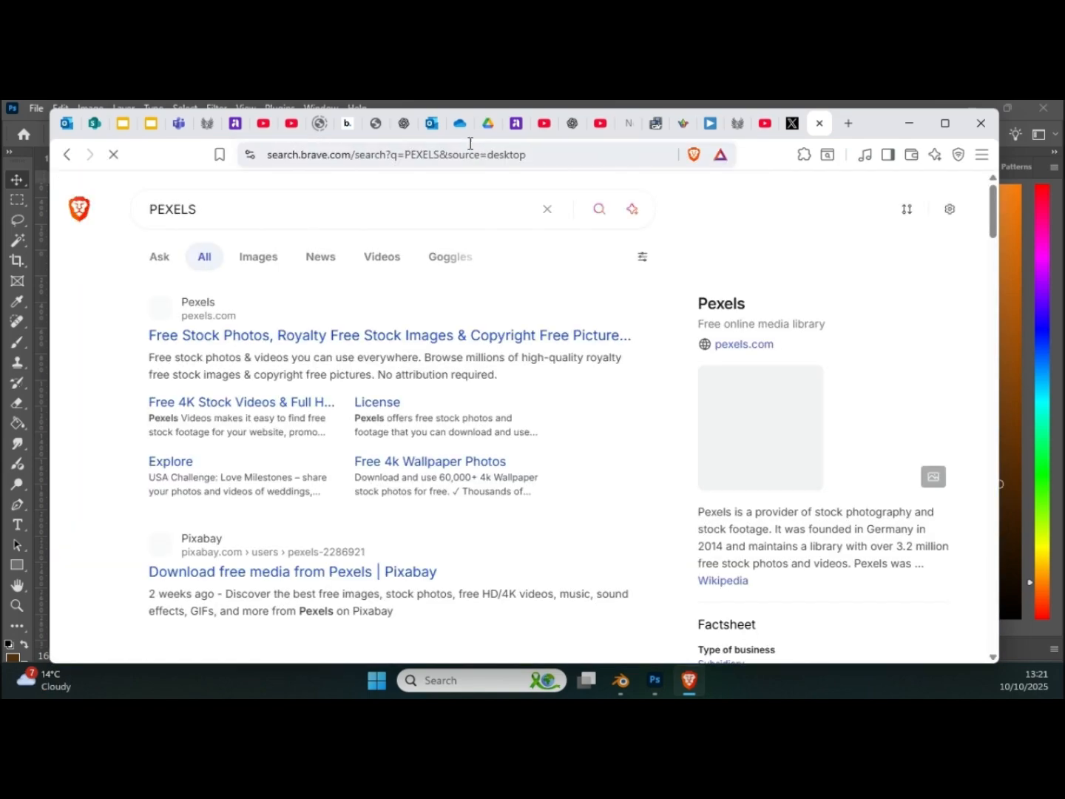
pyautogui.click(225, 336)
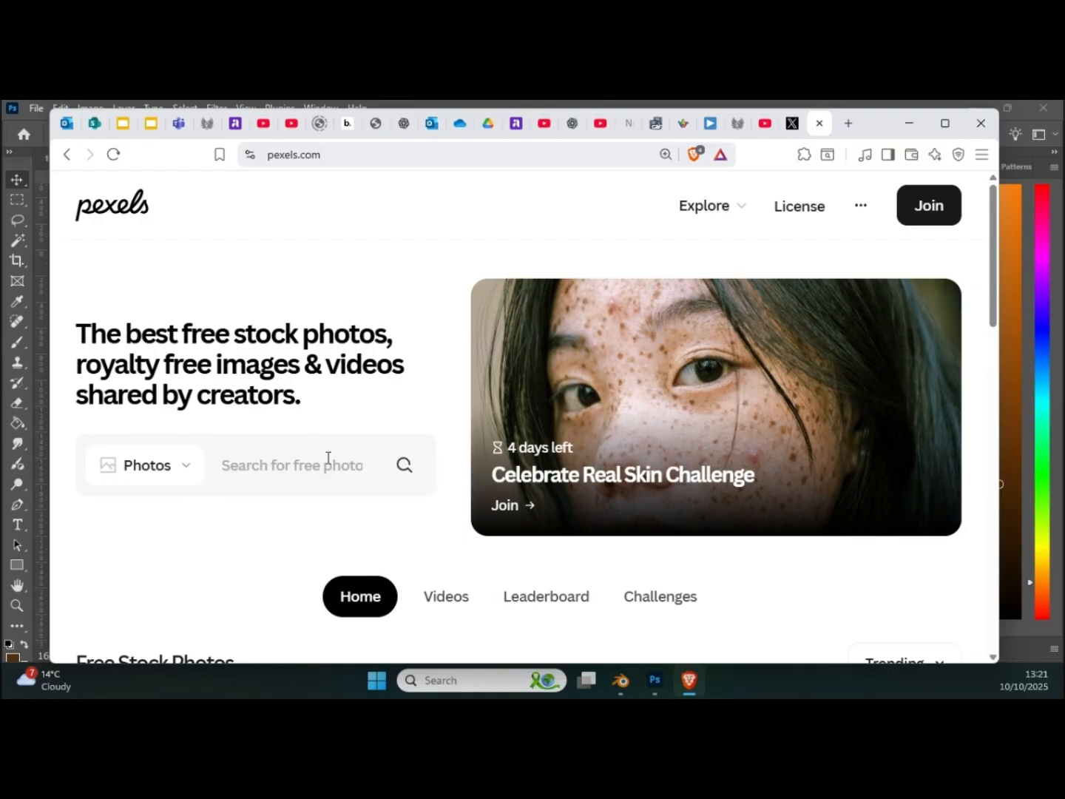
# Step: Search the Pexels photo library for OLD PAPER
pyautogui.click(328, 458)
pyautogui.write('OLD PAPER')
pyautogui.press('Return')
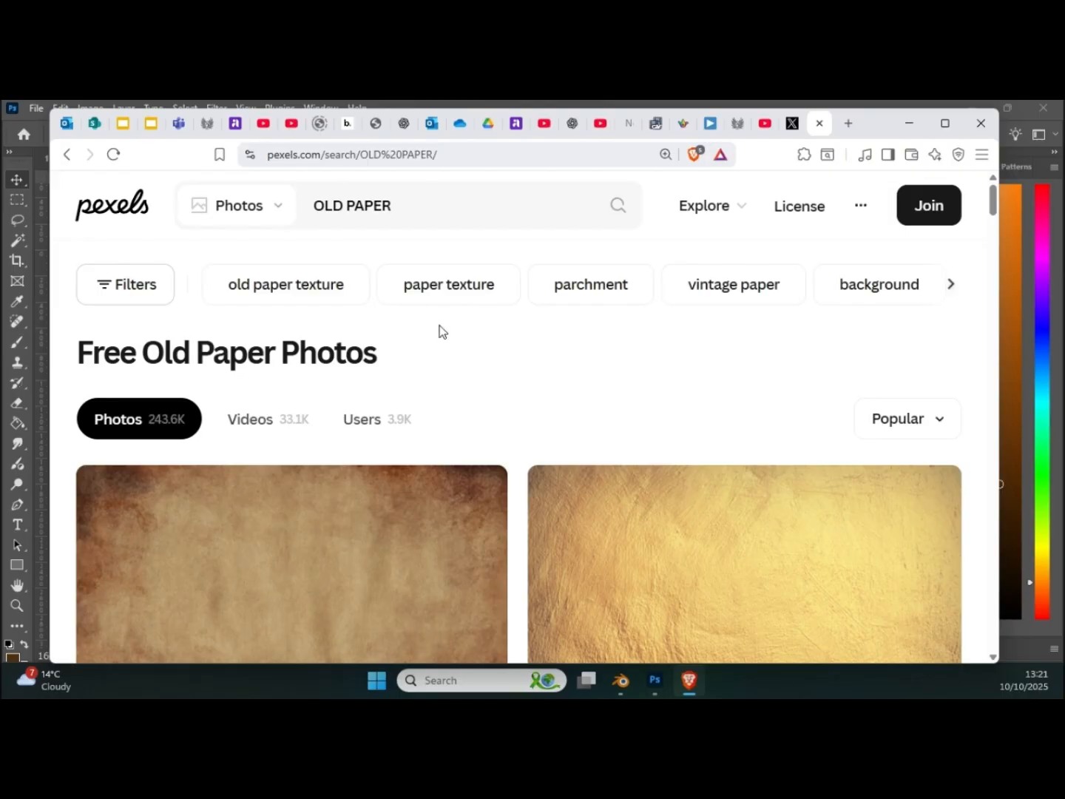
# Step: Download the brown old paper photo by Pixabay as a JPEG into the Line Art Renders folder on the Desktop
pyautogui.scroll(-3, 473, 407)
pyautogui.scroll(1, 440, 463)
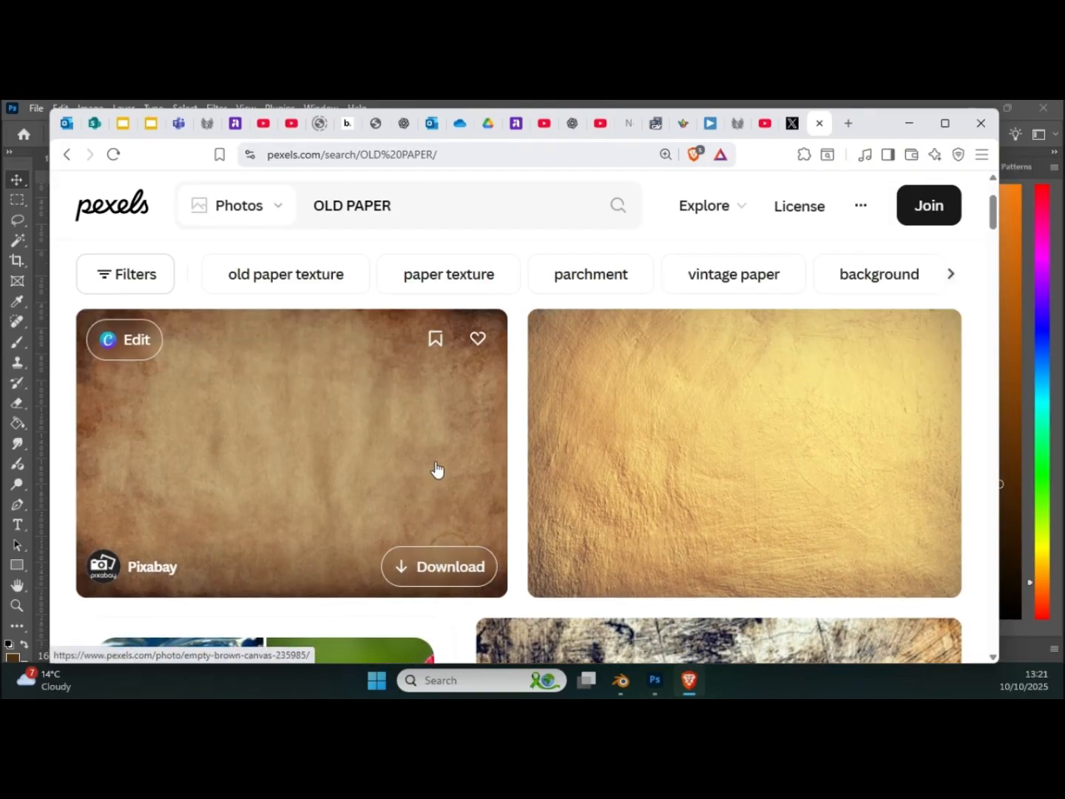
pyautogui.click(453, 568)
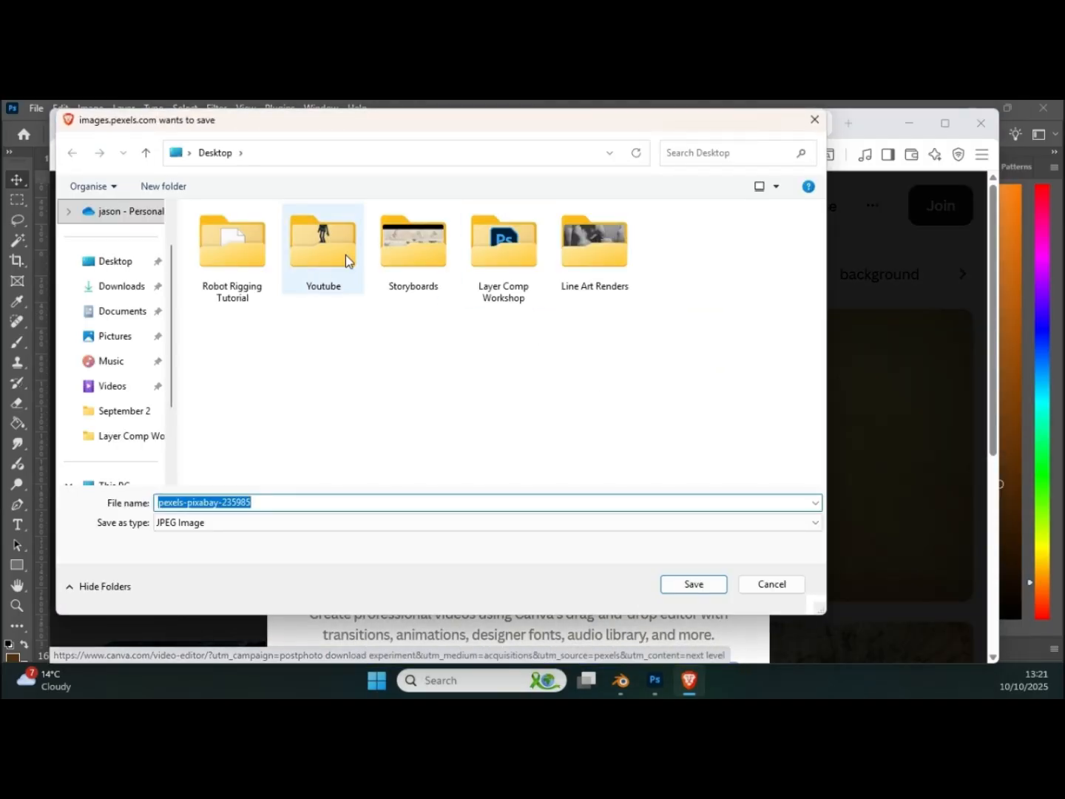
pyautogui.doubleClick(589, 245)
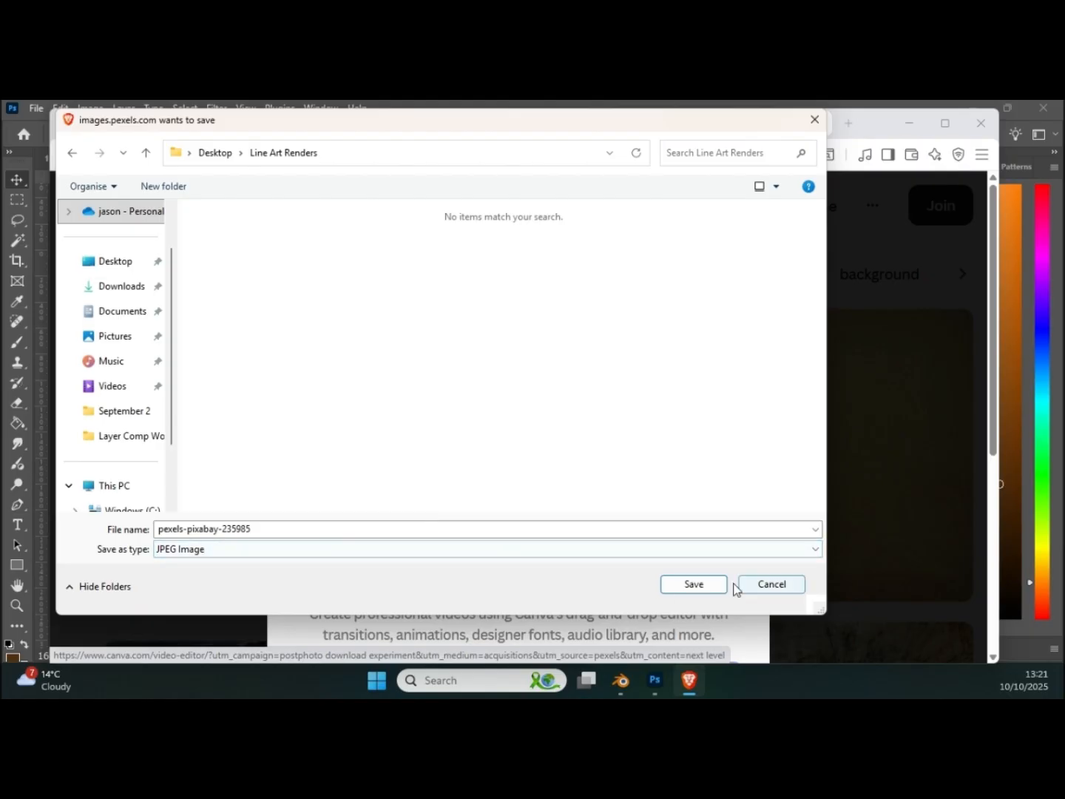
pyautogui.click(709, 587)
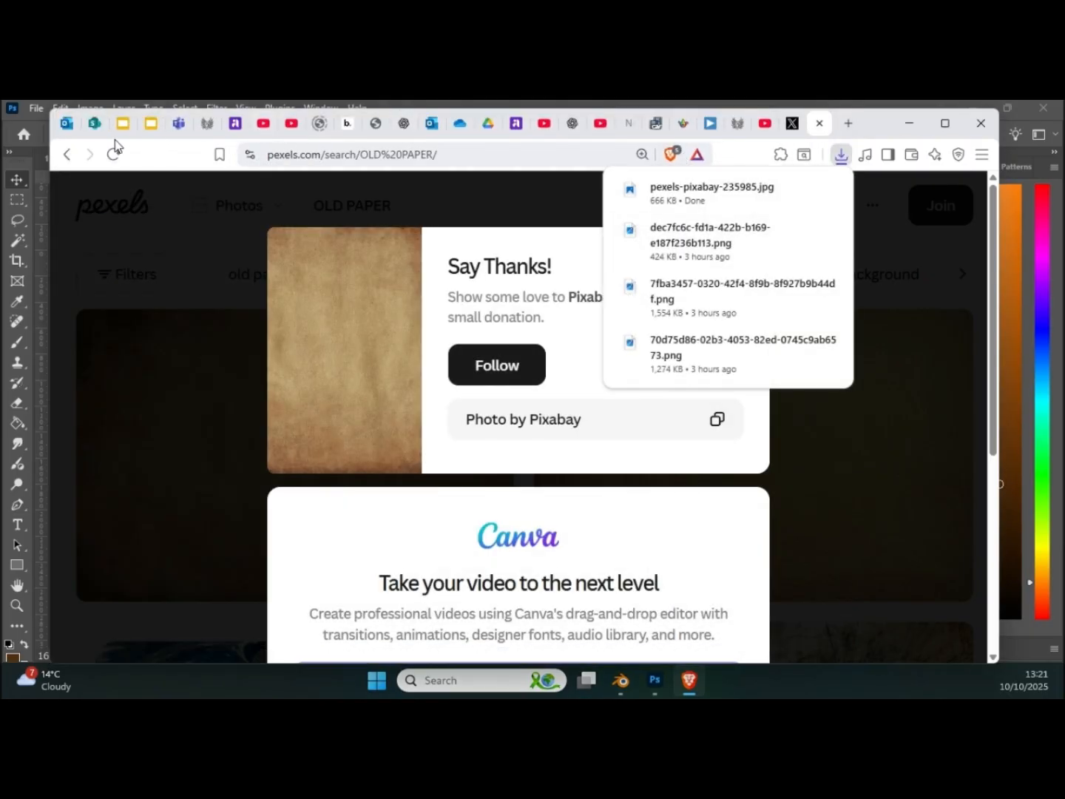
# Step: Return to Photoshop and open the downloaded paper texture pexels-pixabay-235985 from the Line Art Renders folder
pyautogui.click(577, 107)
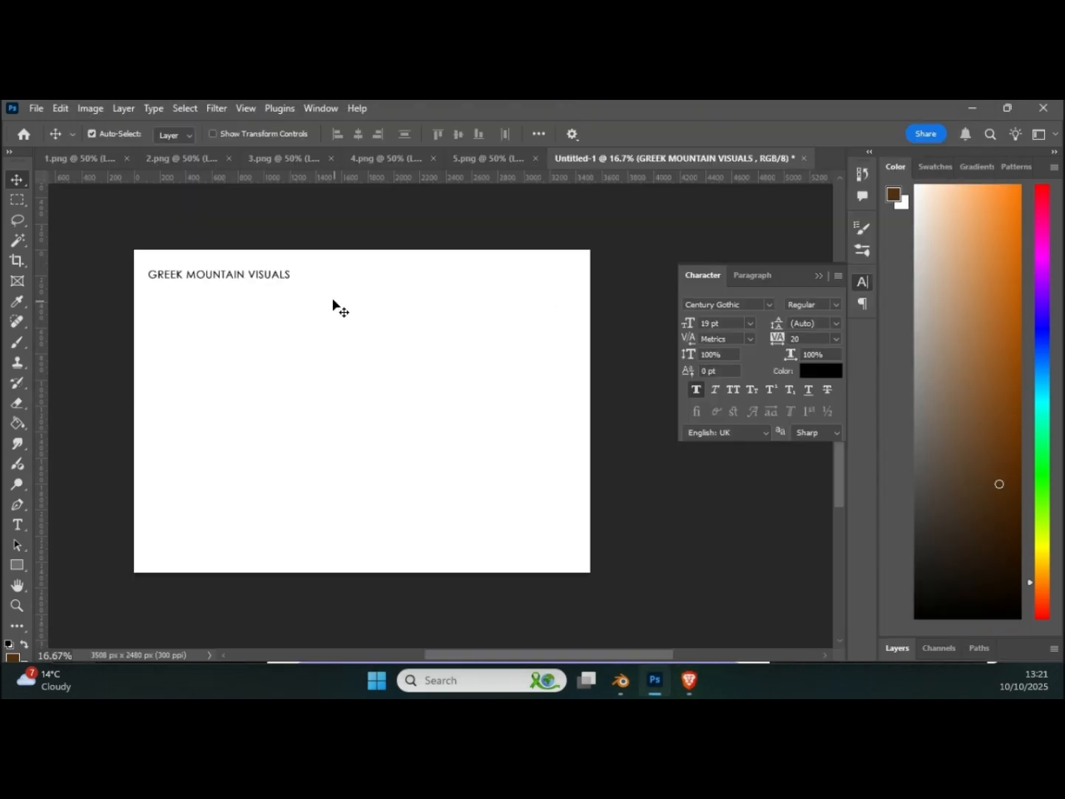
pyautogui.click(37, 108)
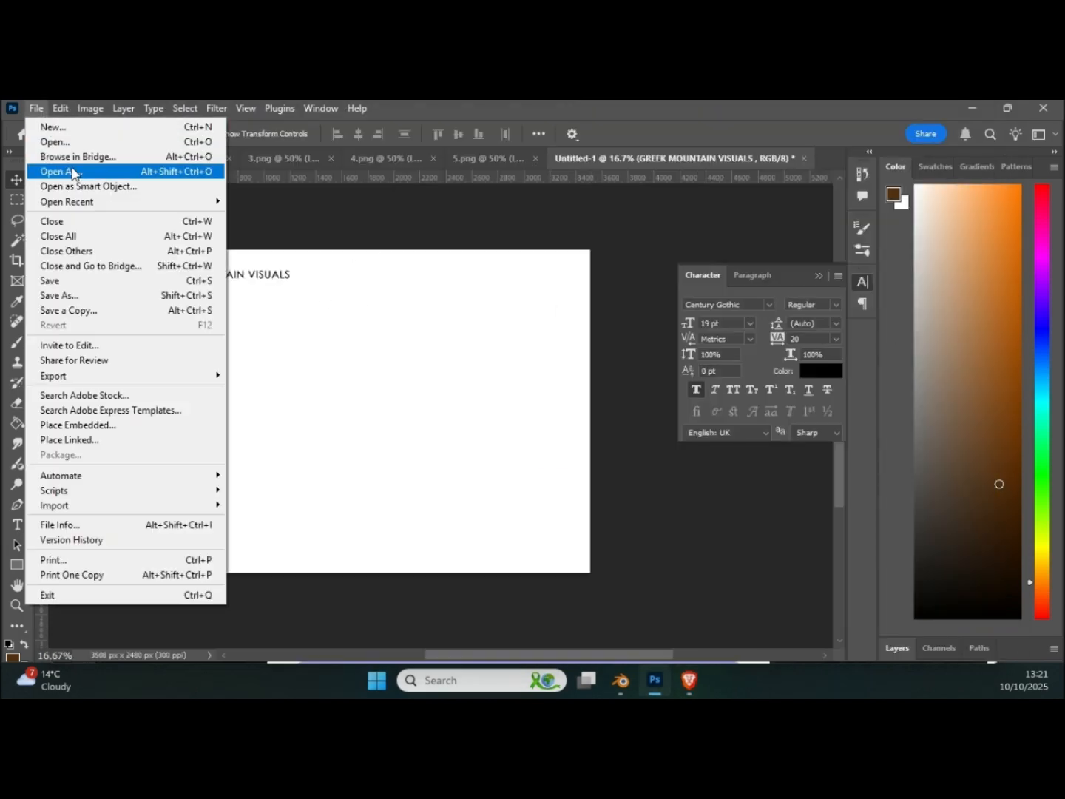
pyautogui.click(59, 142)
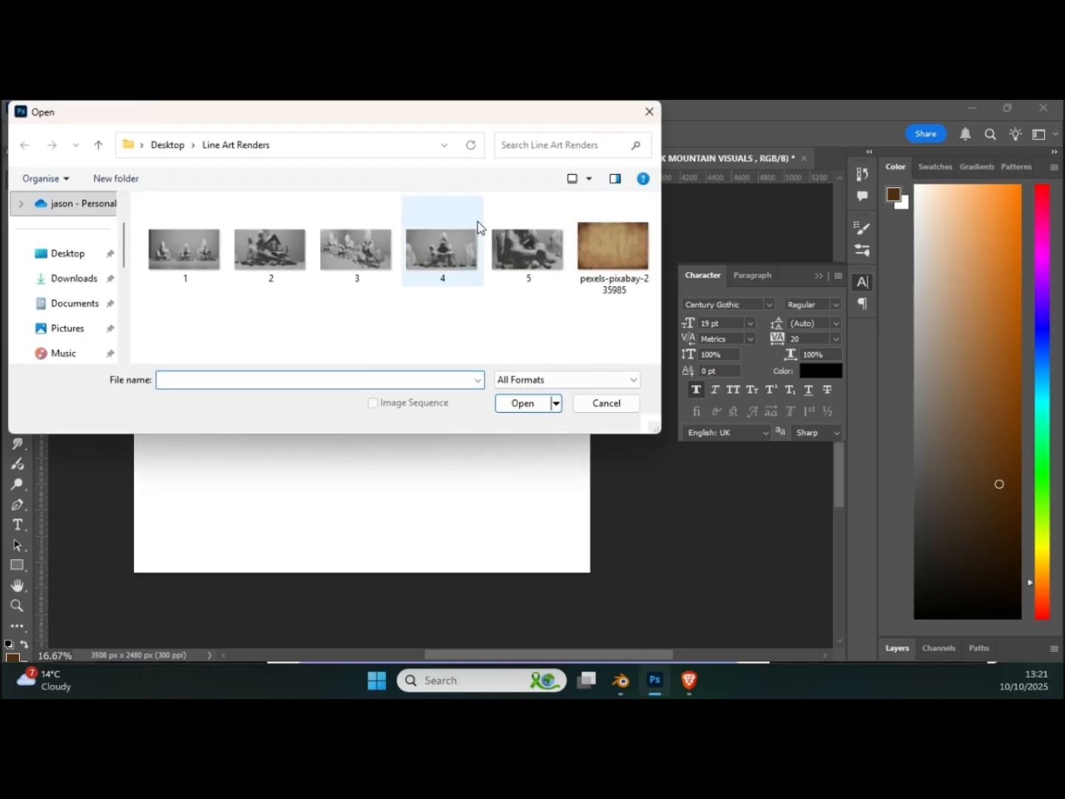
pyautogui.click(608, 250)
pyautogui.click(522, 404)
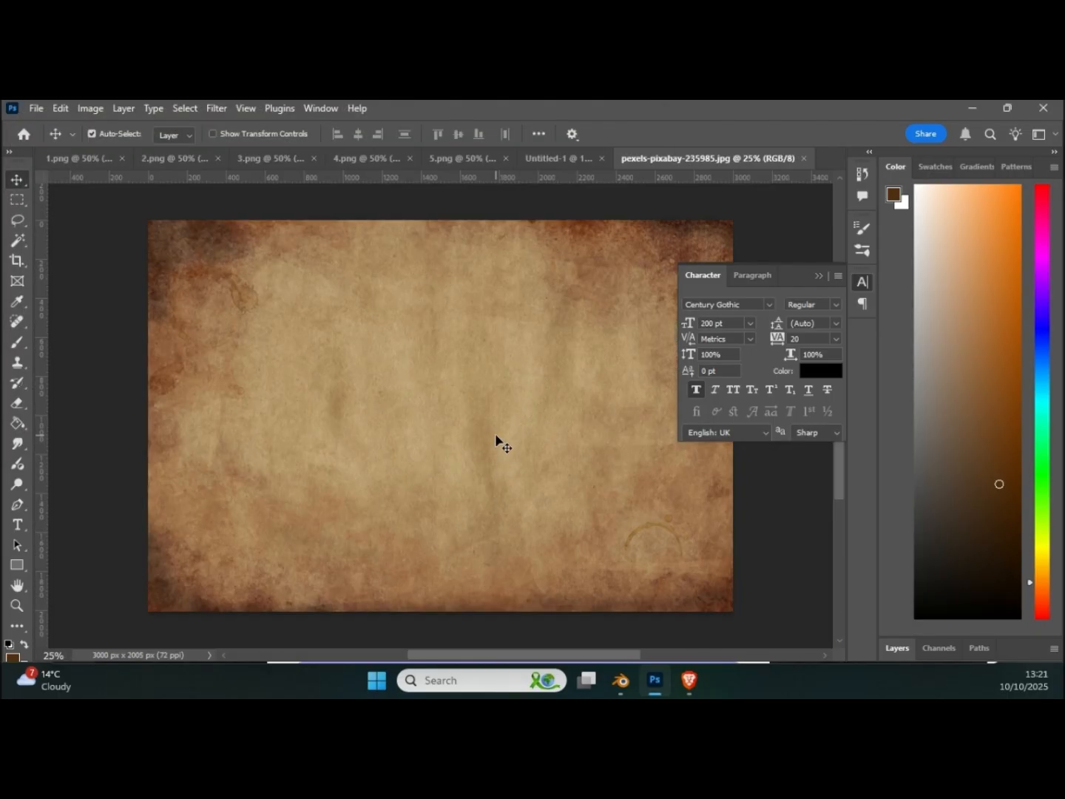
# Step: Select the entire paper texture and copy it onto the titled page in Untitled-1
pyautogui.click(17, 201)
pyautogui.moveTo(667, 518); pyautogui.dragTo(732, 613)
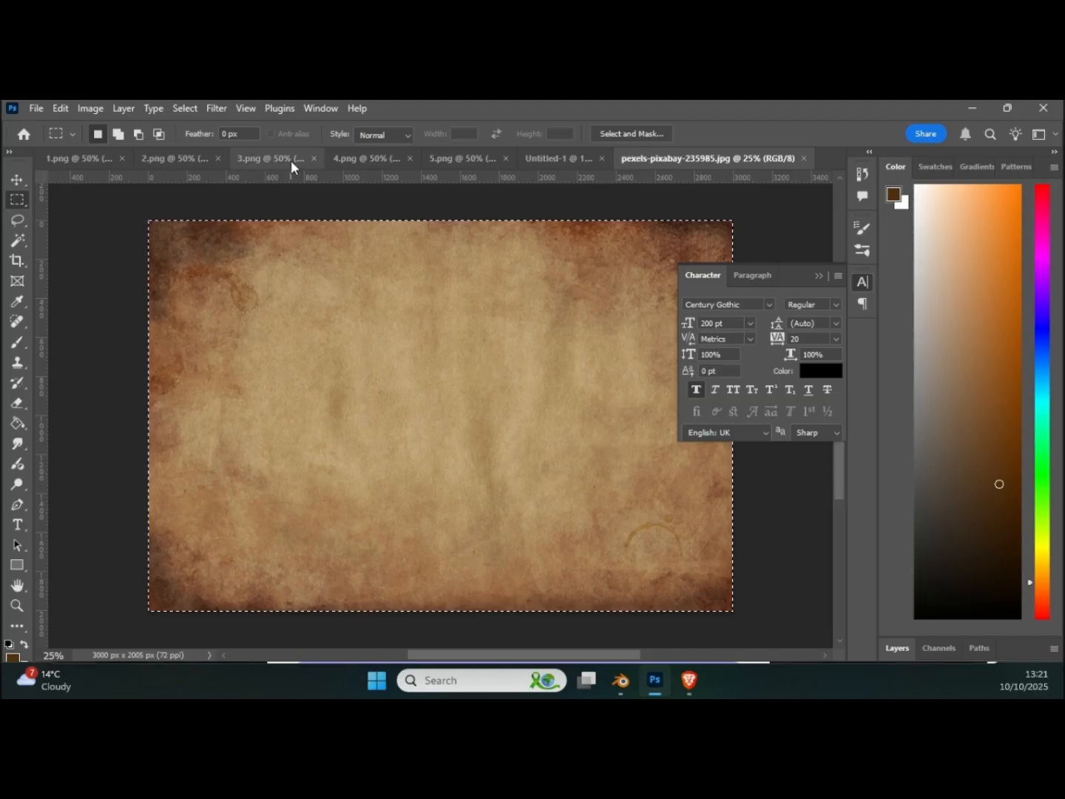
pyautogui.click(556, 158)
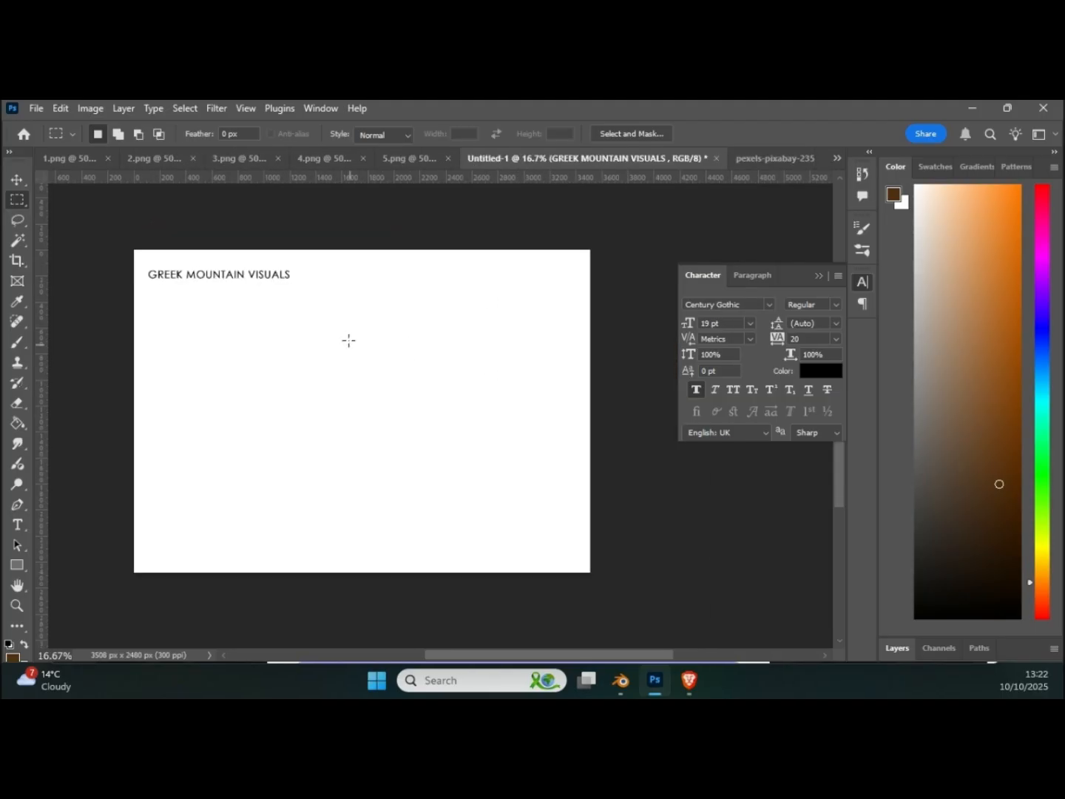
pyautogui.moveTo(452, 395); pyautogui.dragTo(447, 396)
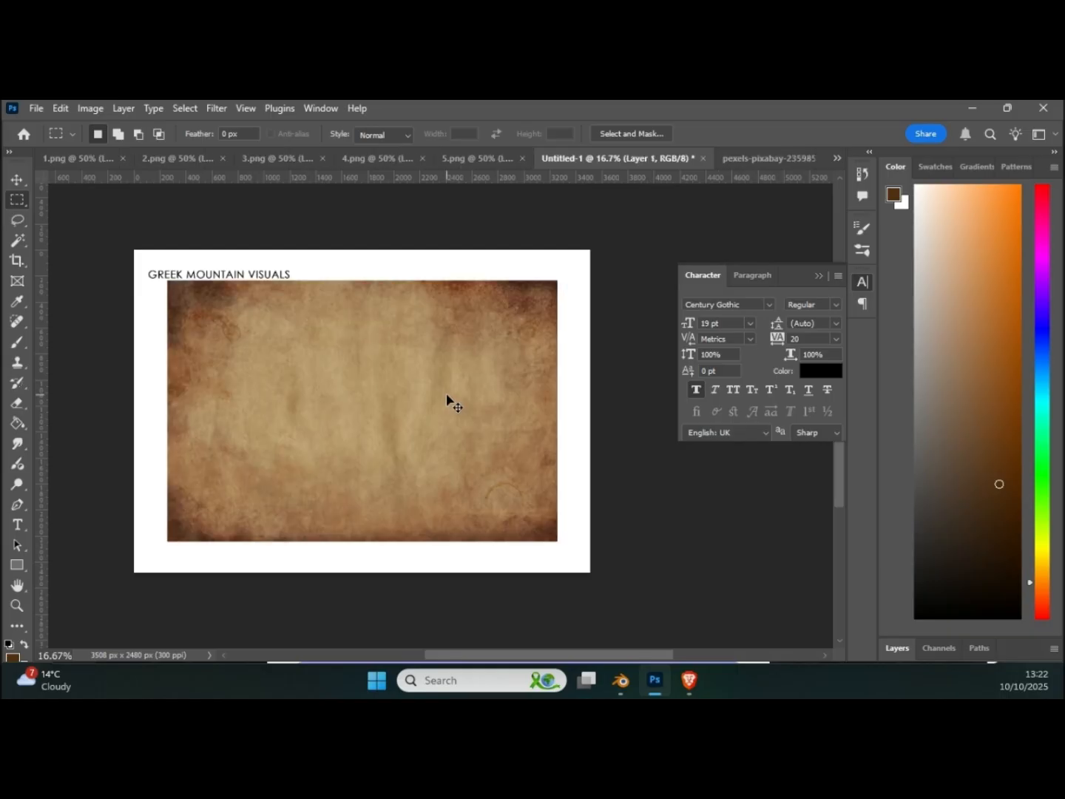
# Step: Scale the pasted paper texture proportionally to about 126% and position it so it covers the whole page
pyautogui.hotkey('ctrl', 't')
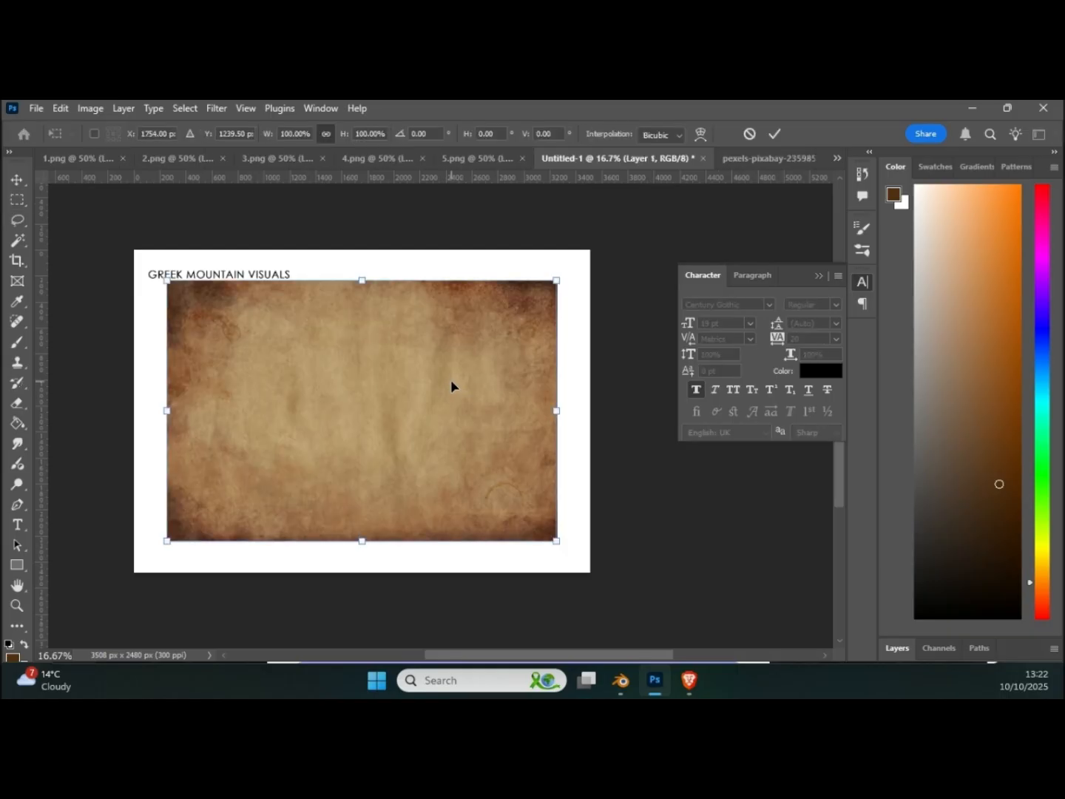
pyautogui.moveTo(451, 382); pyautogui.dragTo(409, 358)
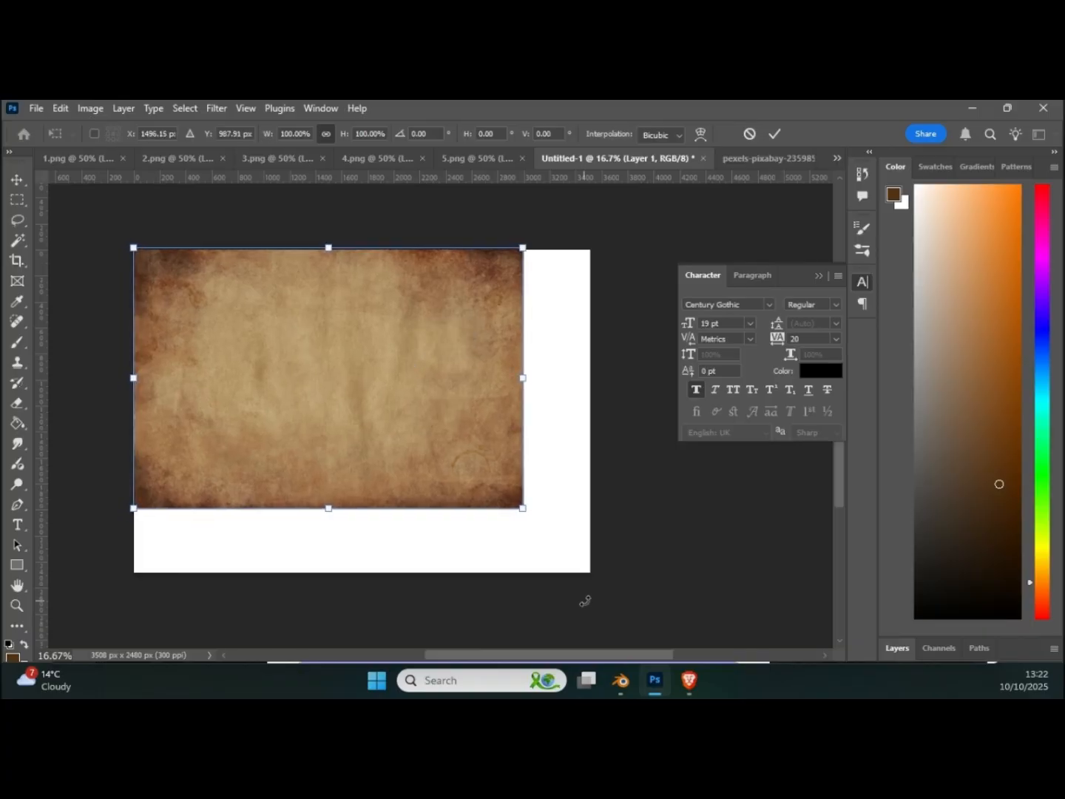
pyautogui.moveTo(524, 508); pyautogui.dragTo(589, 595)
pyautogui.moveTo(565, 513); pyautogui.dragTo(560, 519)
pyautogui.moveTo(603, 253); pyautogui.dragTo(619, 240)
pyautogui.moveTo(464, 364); pyautogui.dragTo(444, 369)
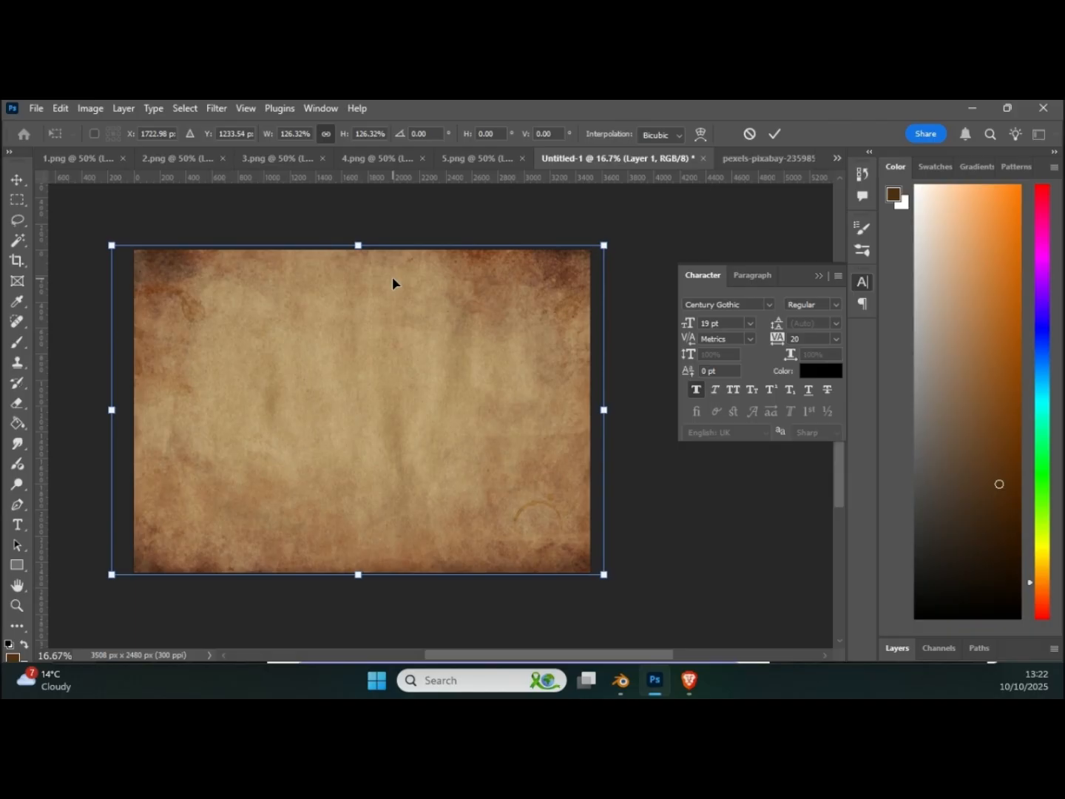
pyautogui.press('Return')
# Step: Reorder the layers so the paper texture sits below the title text and above the Background
pyautogui.press('m')
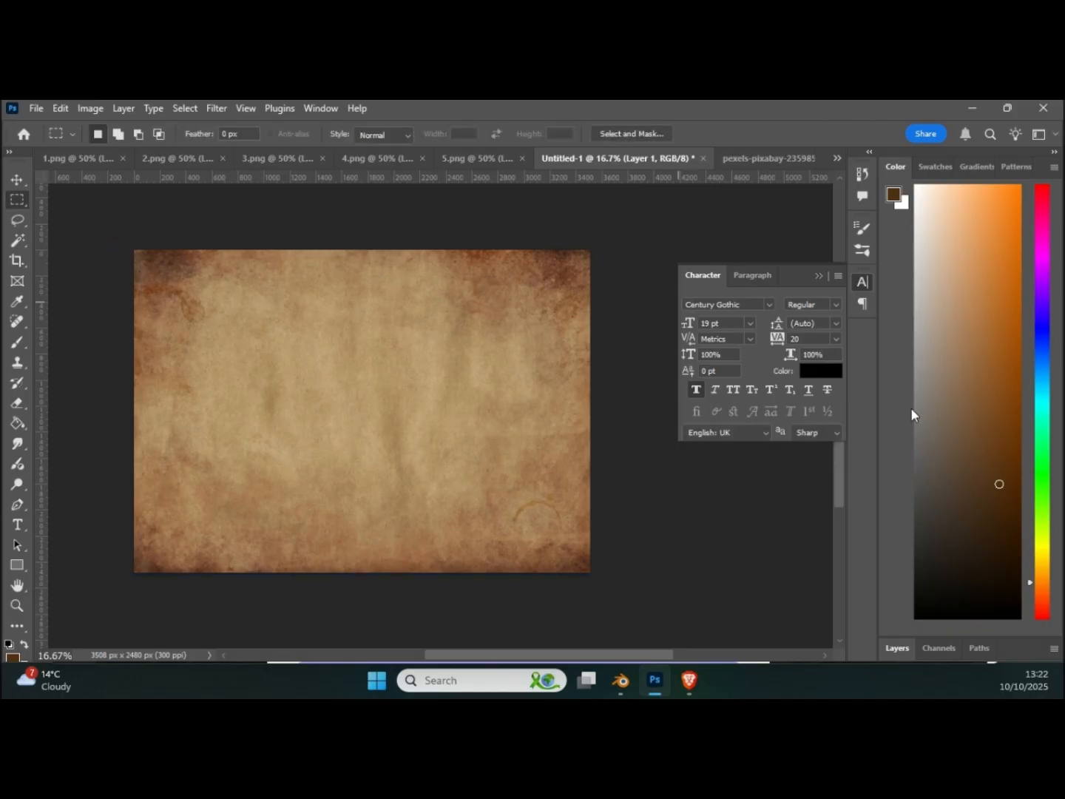
pyautogui.click(898, 648)
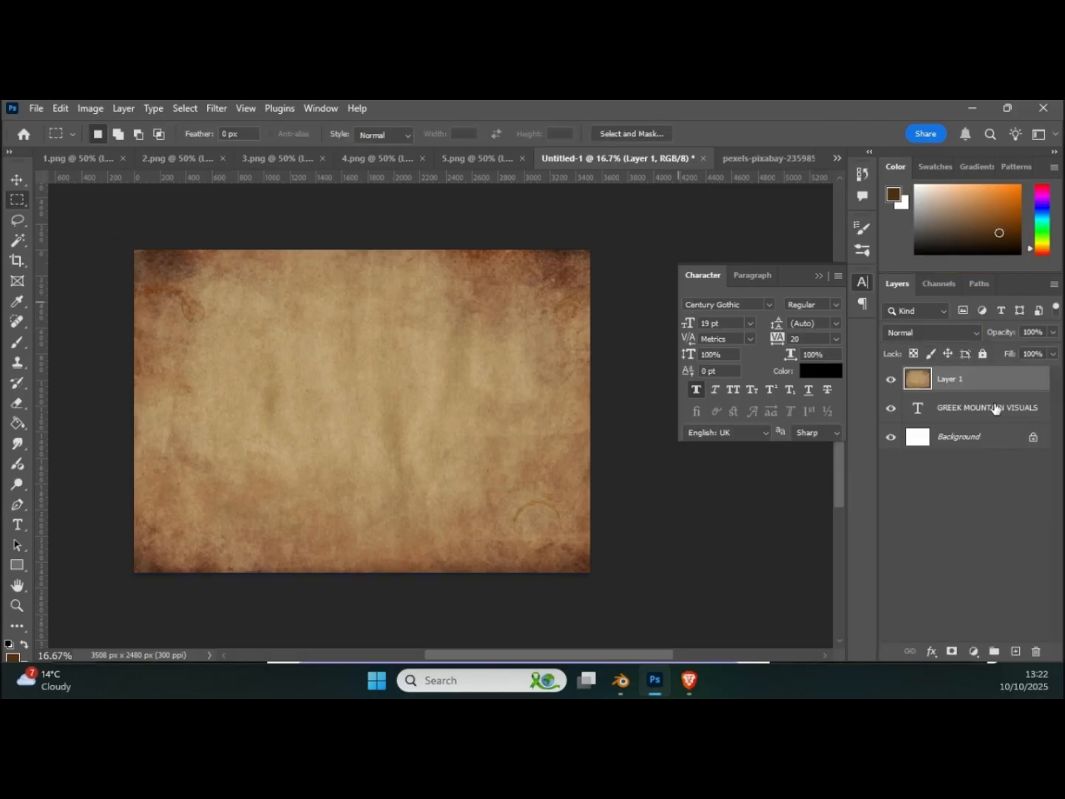
pyautogui.moveTo(962, 385); pyautogui.dragTo(962, 420)
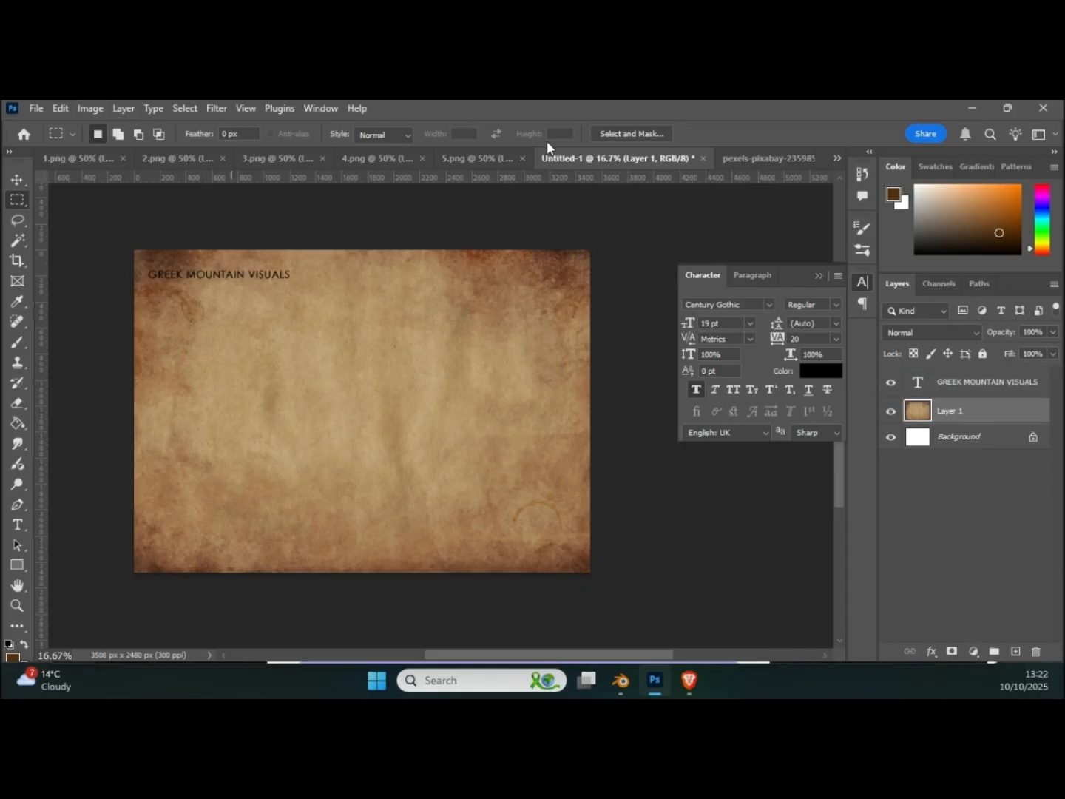
# Step: Copy the entire 1.png render onto the titled page and place it below the title near the left edge
pyautogui.click(95, 156)
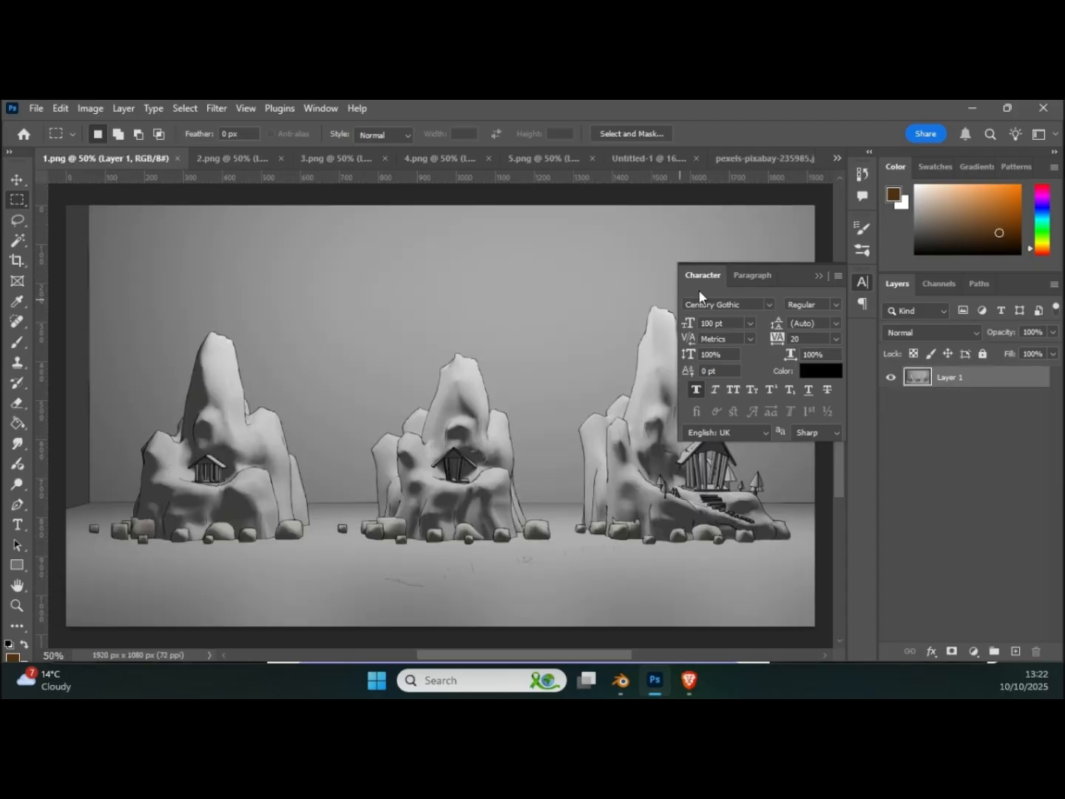
pyautogui.click(818, 277)
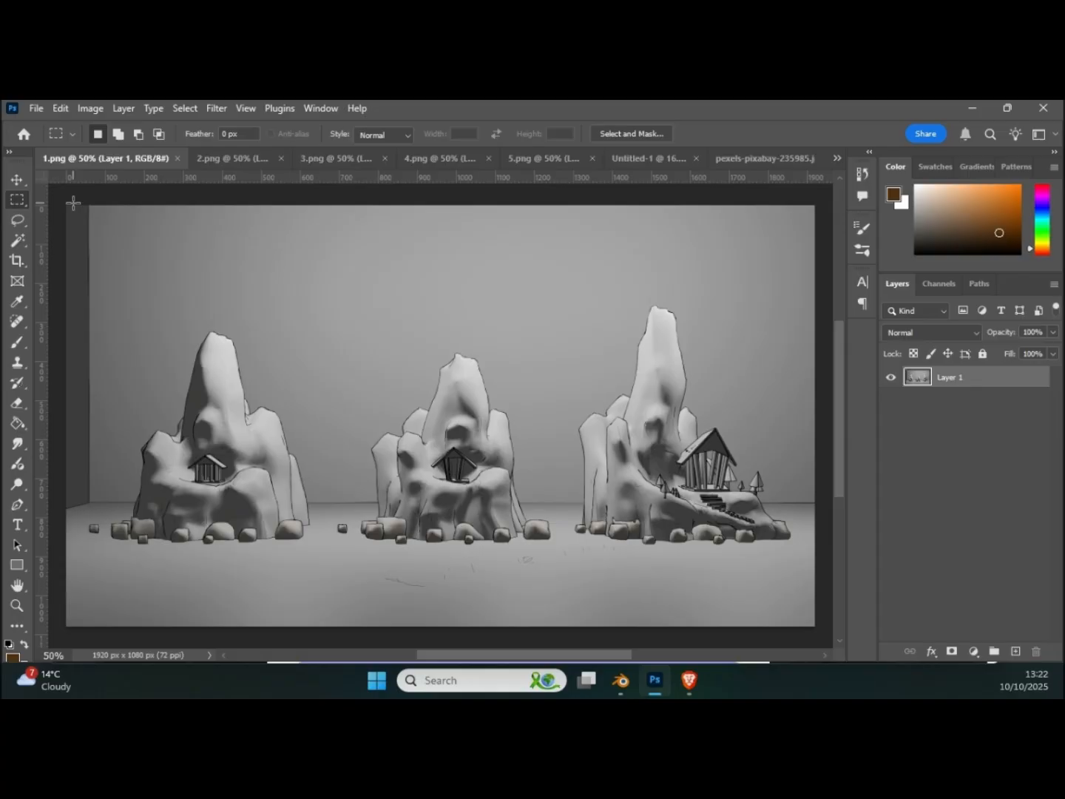
pyautogui.moveTo(54, 200); pyautogui.dragTo(814, 646)
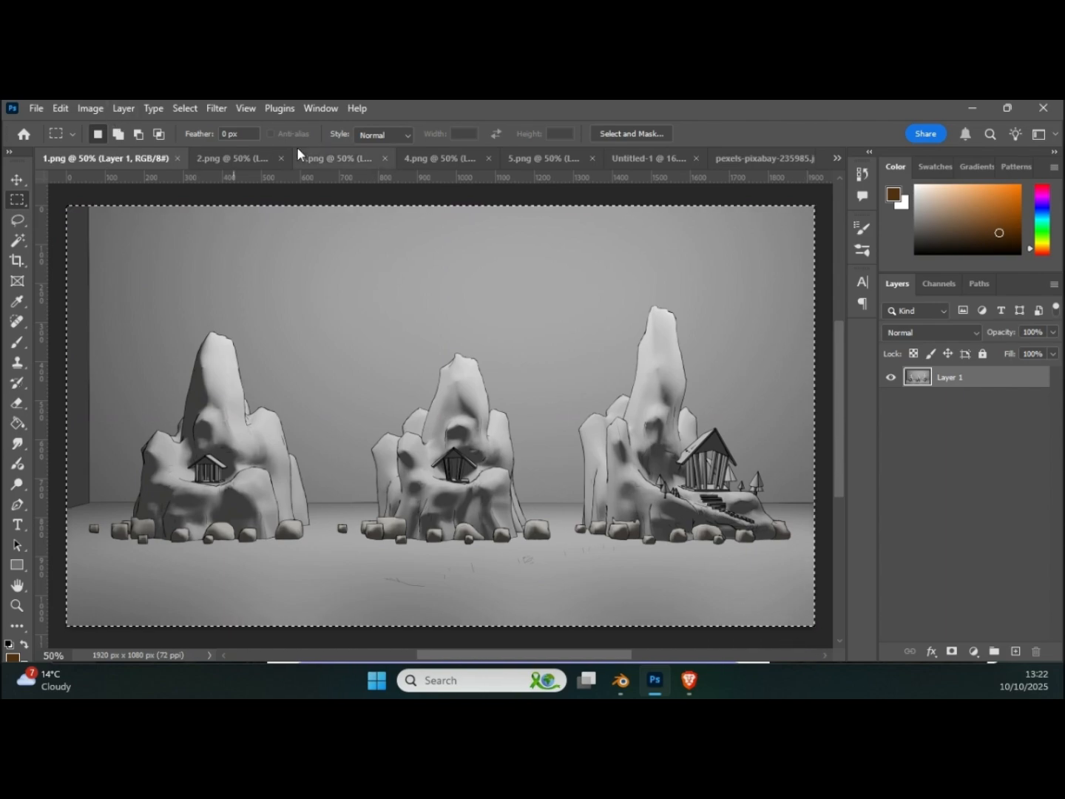
pyautogui.click(627, 158)
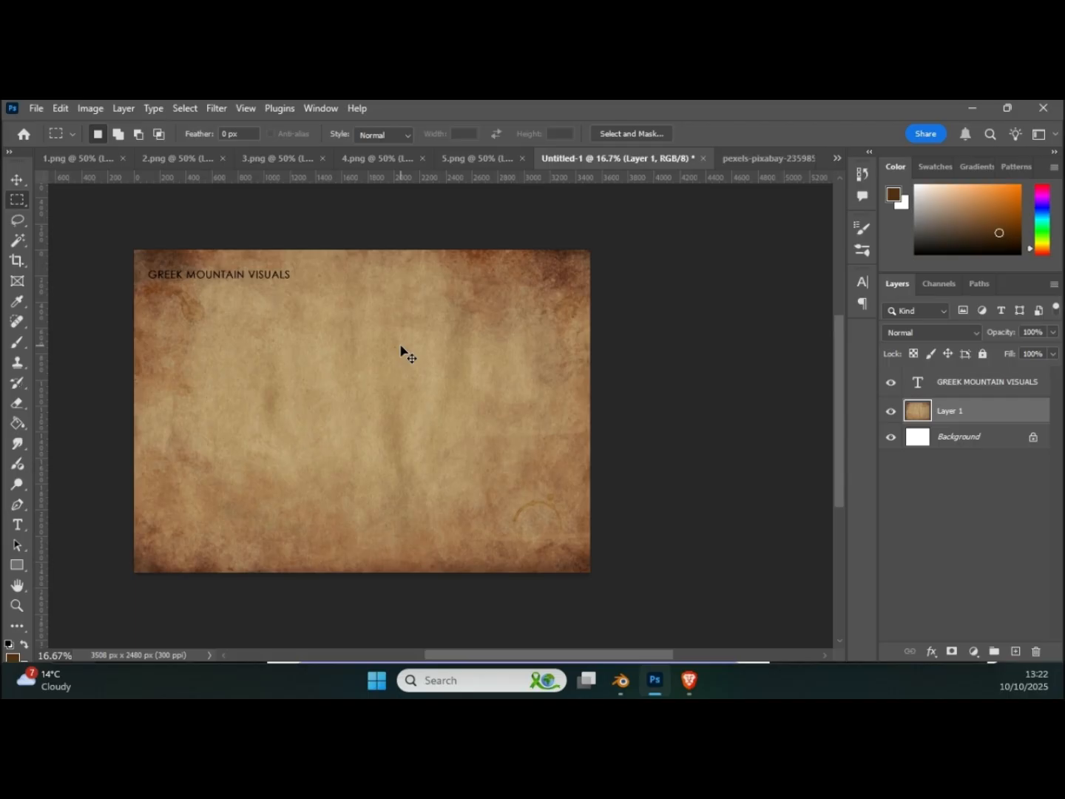
pyautogui.hotkey('ctrl', 'v')
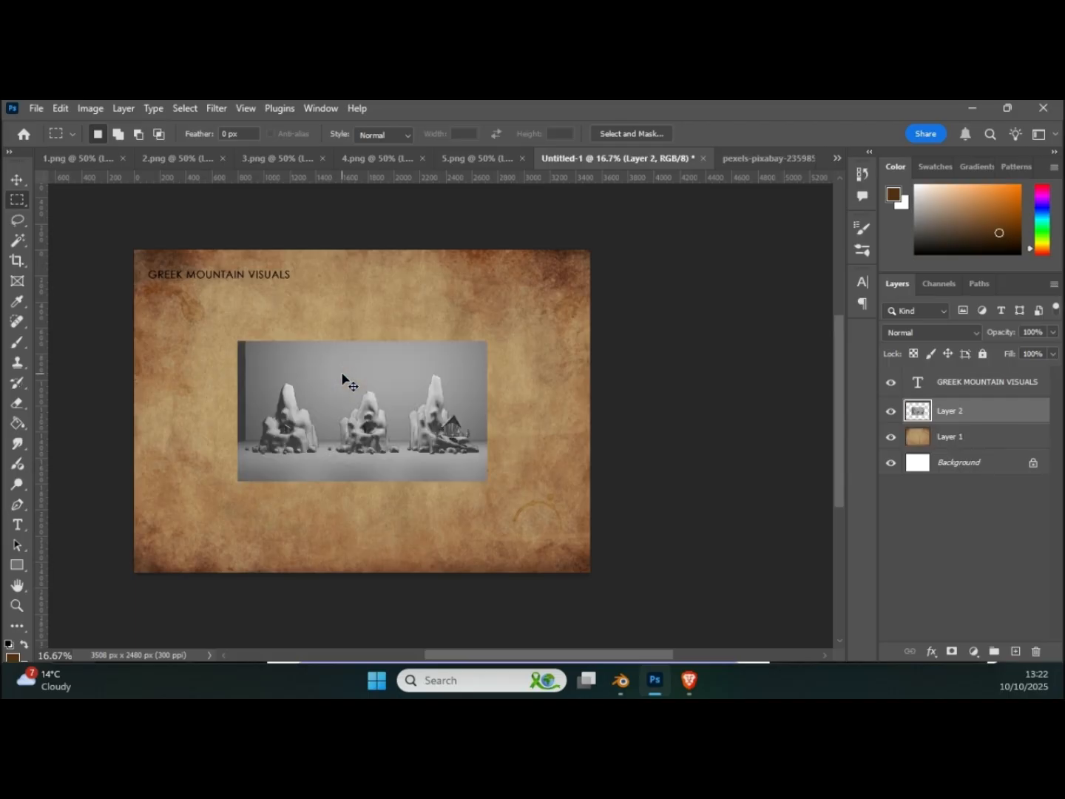
pyautogui.click(17, 180)
pyautogui.moveTo(330, 395); pyautogui.dragTo(246, 355)
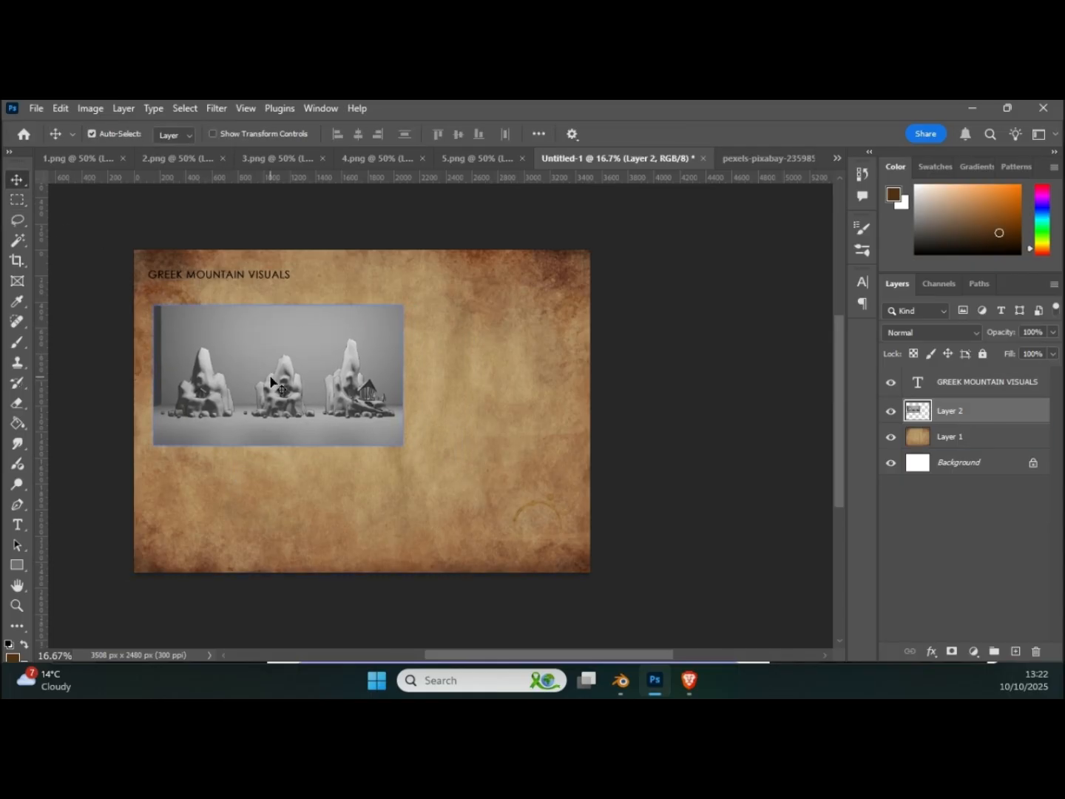
# Step: Set the pasted render layer's blend mode to Hard Light so it merges with the paper texture
pyautogui.scroll(1, 264, 392)
pyautogui.scroll(1, 264, 392)
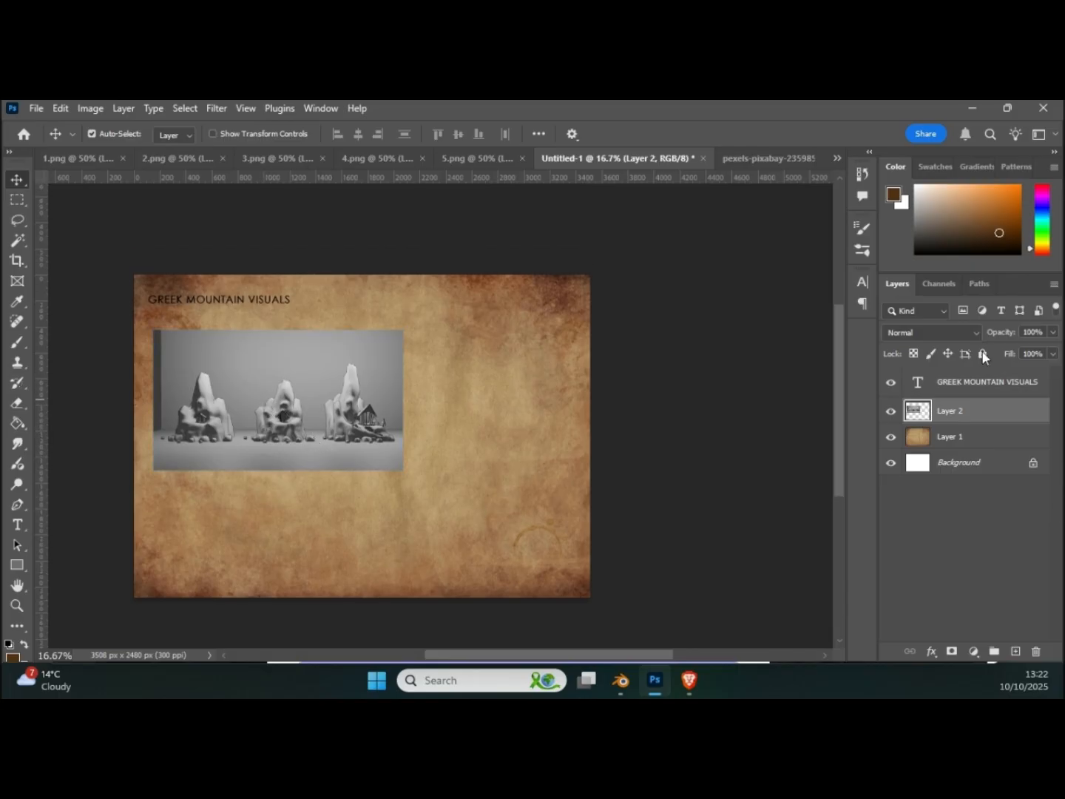
pyautogui.click(932, 333)
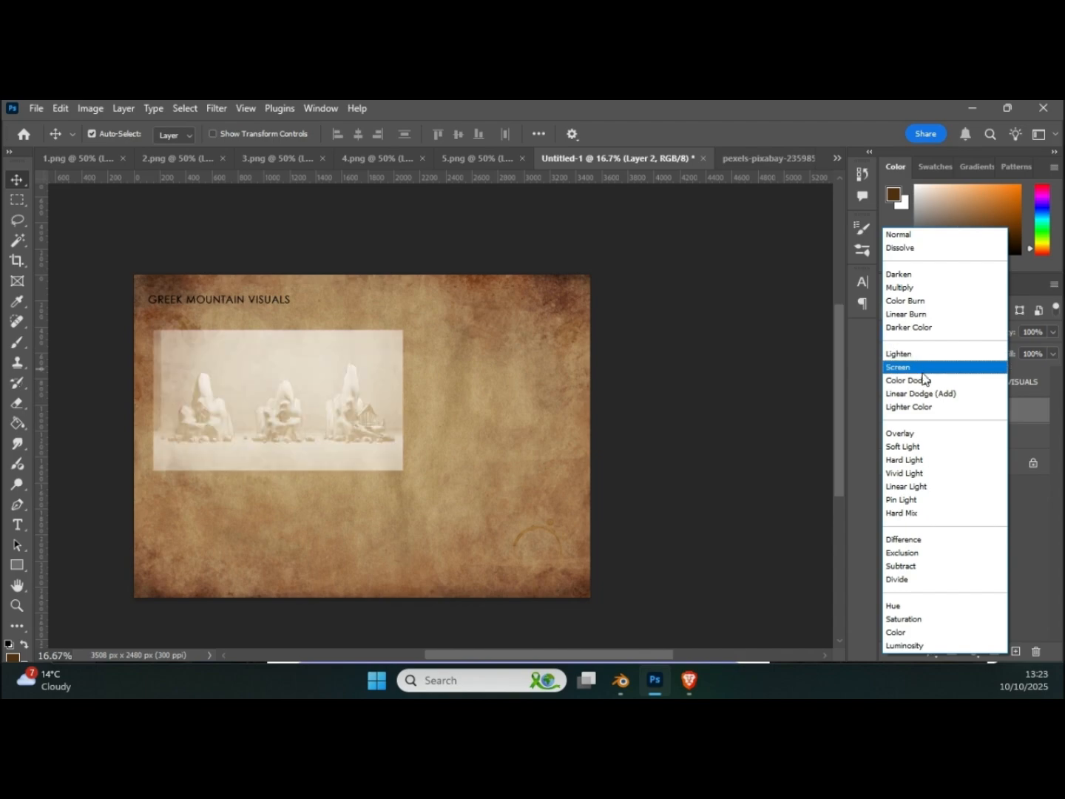
pyautogui.click(937, 460)
pyautogui.keyDown('alt'); pyautogui.scroll(3, 663, 392); pyautogui.keyUp('alt')
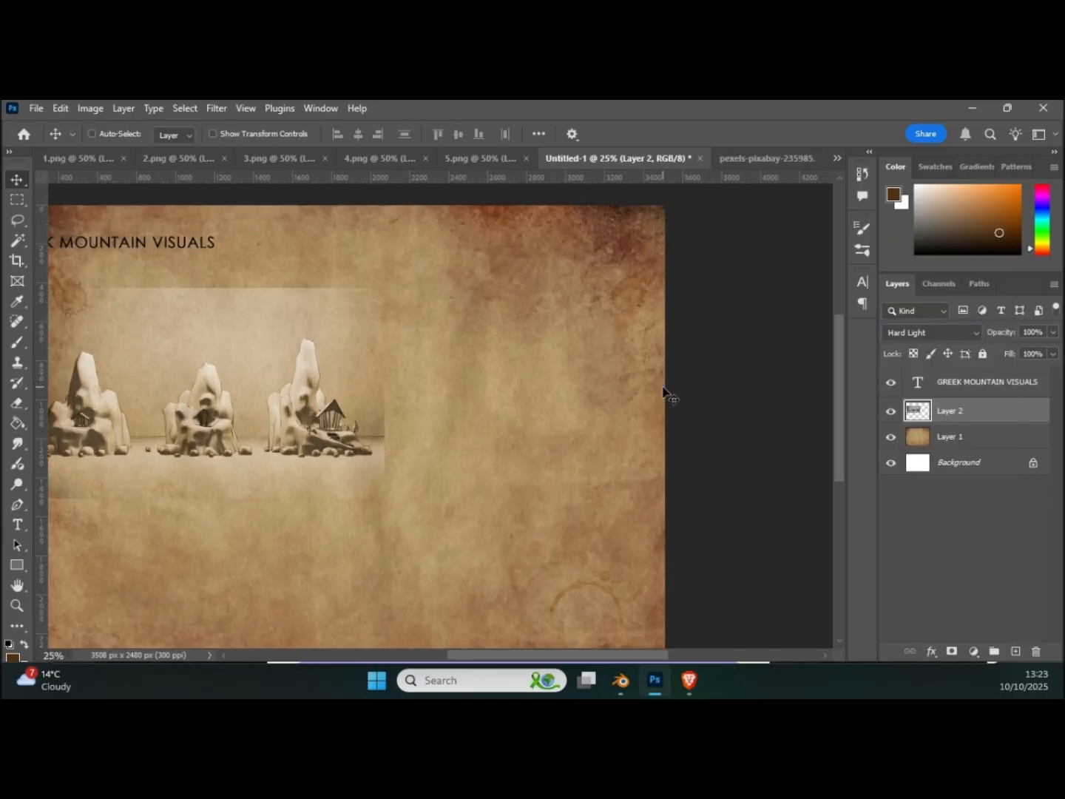
# Step: Choose the Eraser with the Soft Round Pressure Size brush for the pasted render layer
pyautogui.click(662, 392)
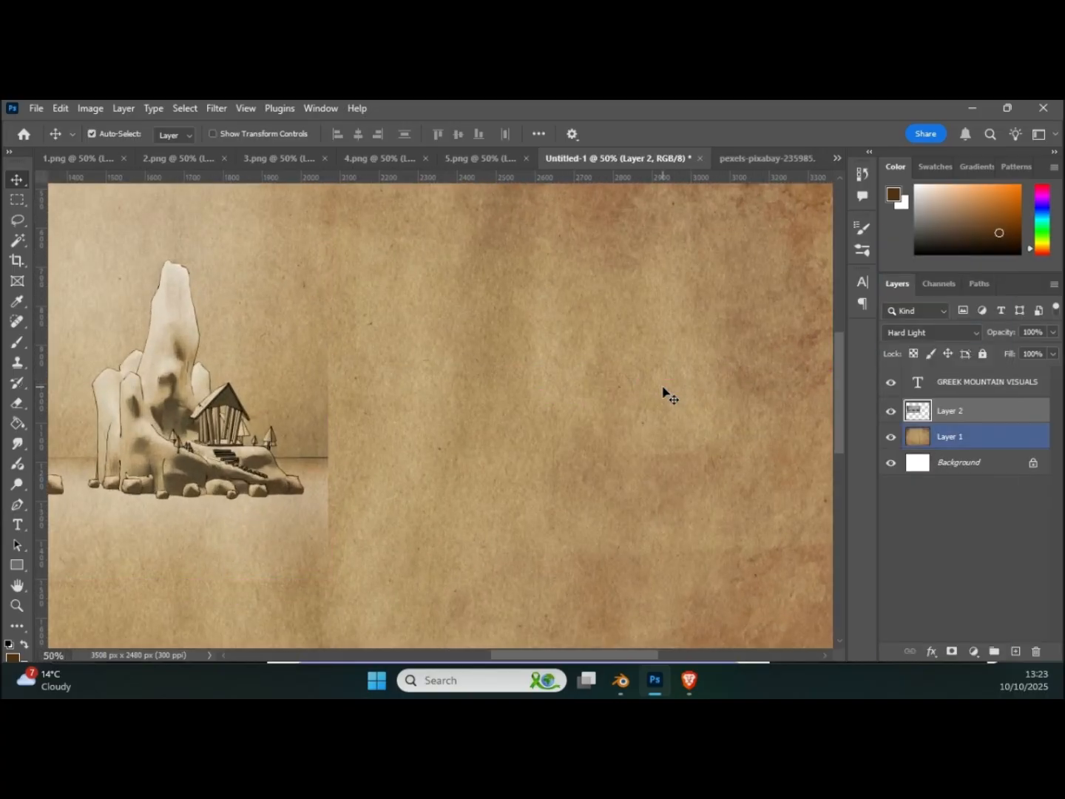
pyautogui.moveTo(595, 655); pyautogui.dragTo(485, 655)
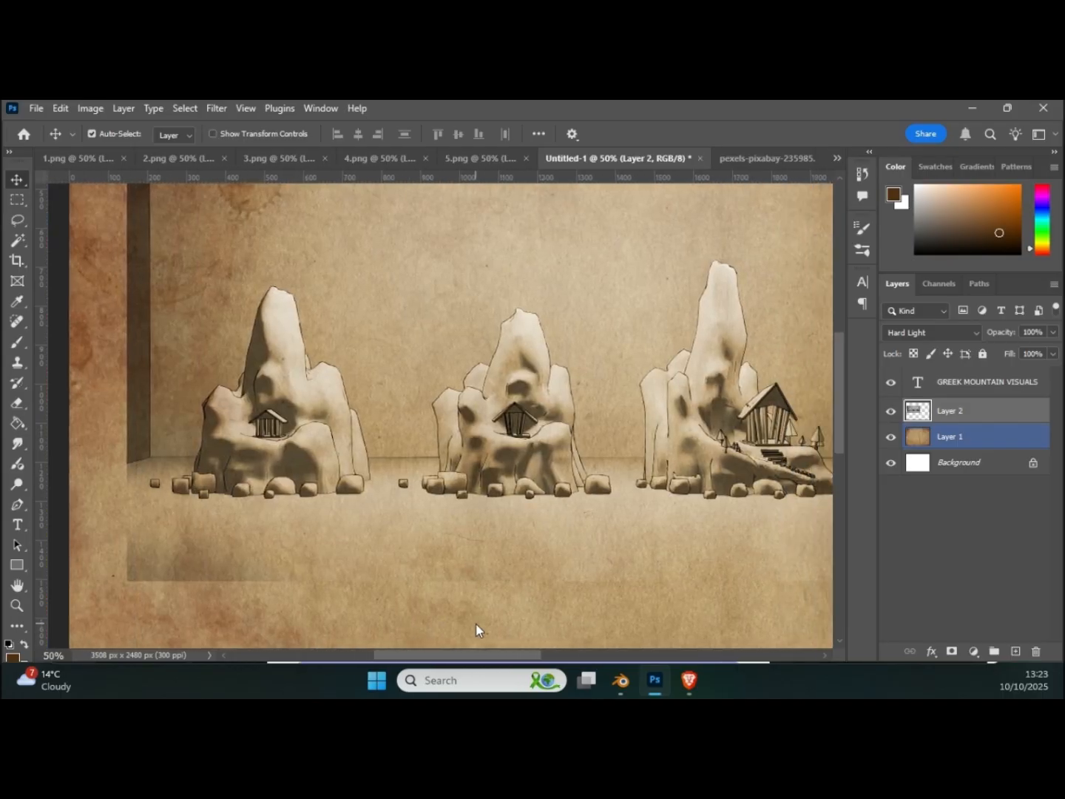
pyautogui.keyDown('ctrl'); pyautogui.scroll(-1, 482, 622); pyautogui.keyUp('ctrl')
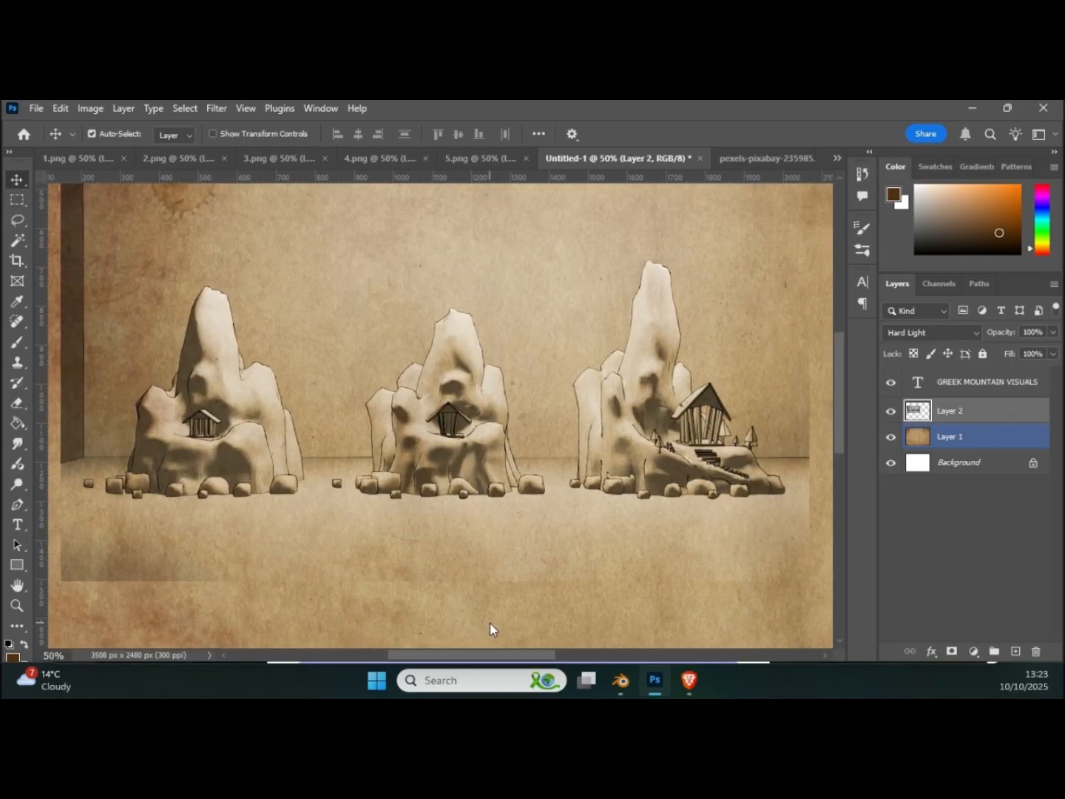
pyautogui.hotkey('ctrl', '-')
pyautogui.hotkey('ctrl', '-')
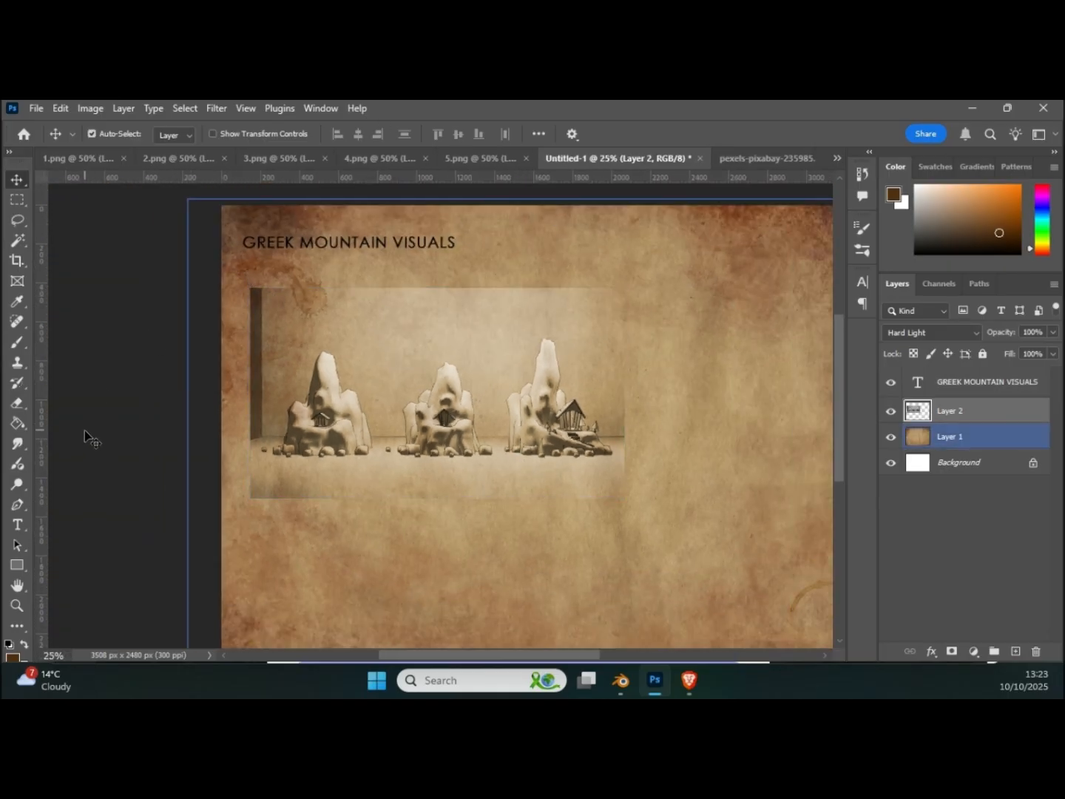
pyautogui.click(16, 405)
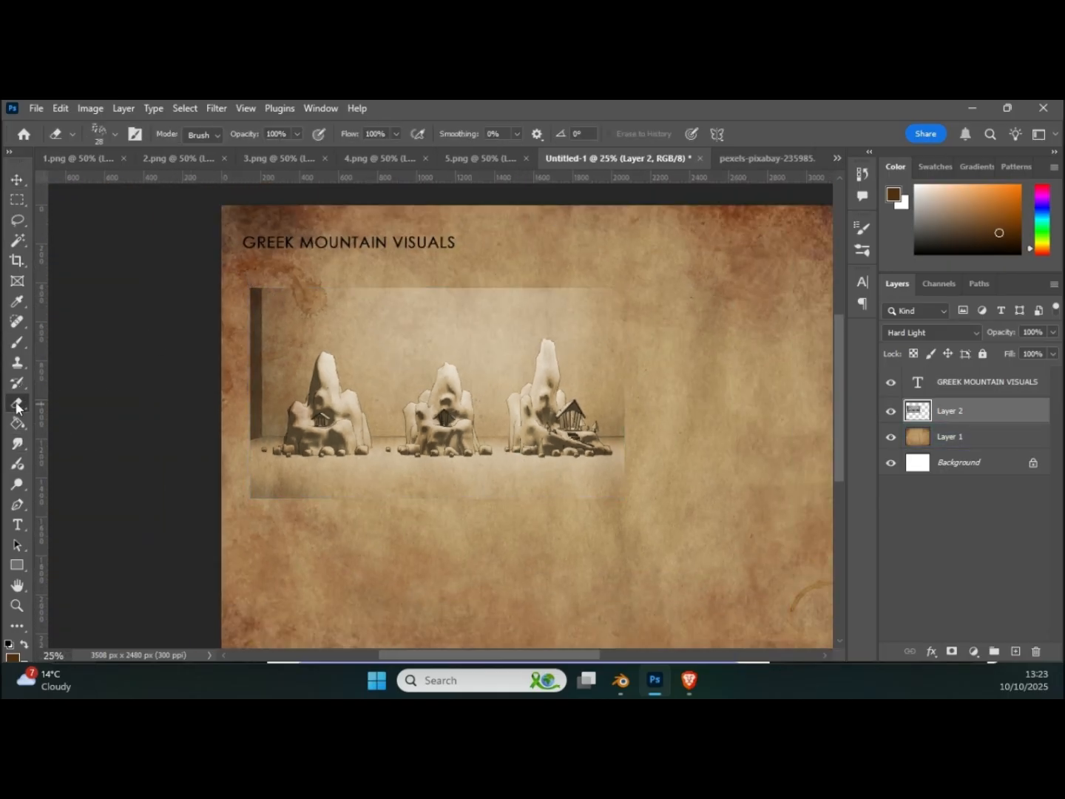
pyautogui.rightClick(335, 341)
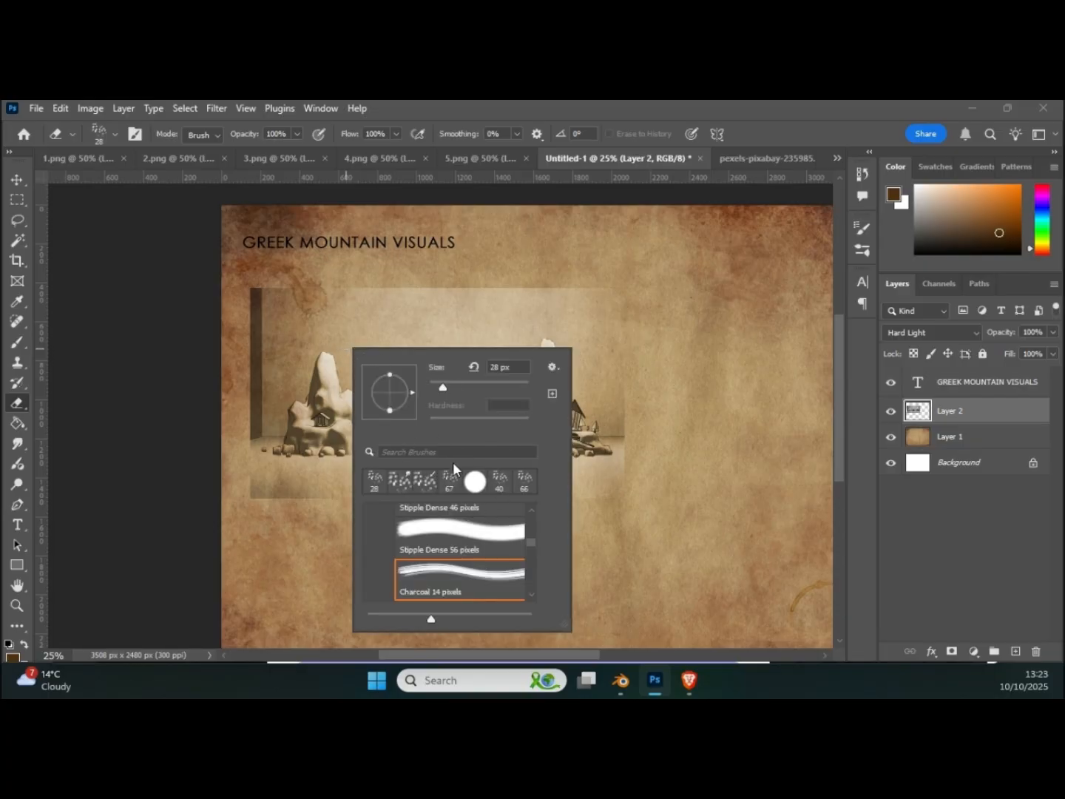
pyautogui.moveTo(534, 541)
pyautogui.mouseDown()
pyautogui.moveTo(543, 502)
pyautogui.moveTo(530, 508)
pyautogui.mouseUp()
pyautogui.scroll(5, 533, 527)
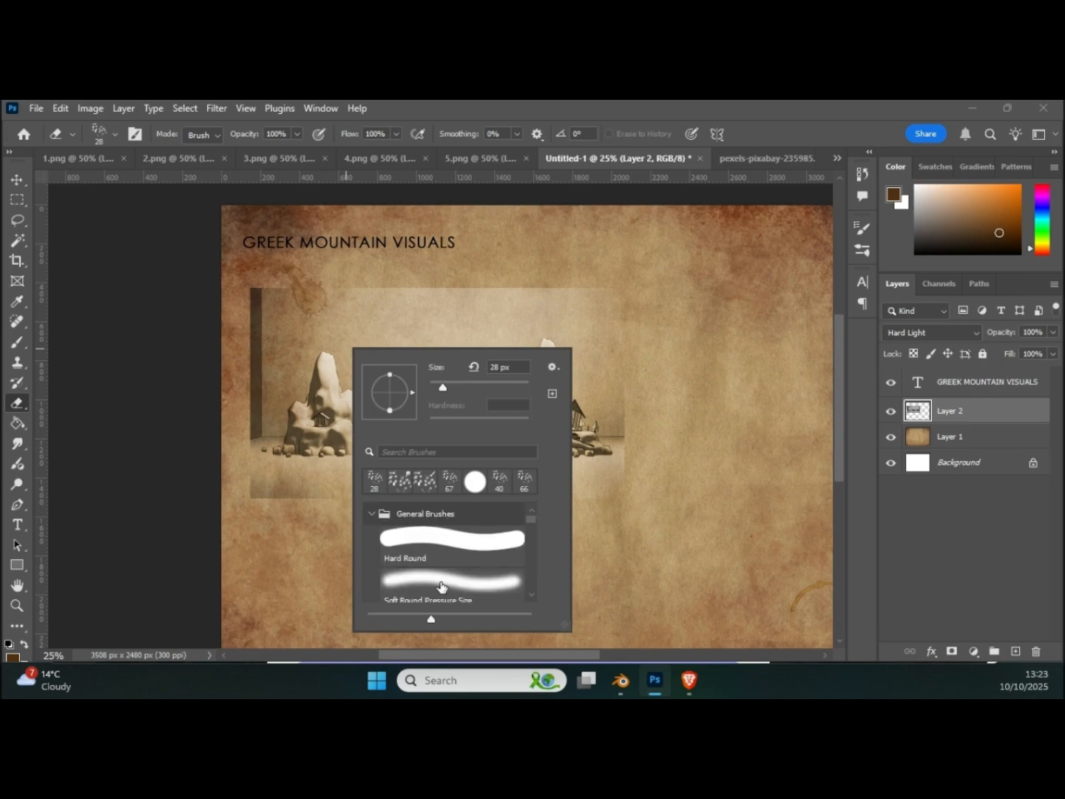
pyautogui.click(442, 586)
# Step: Set the eraser size to 495 px and erase the hard outer edges around the three-mountain render
pyautogui.rightClick(284, 468)
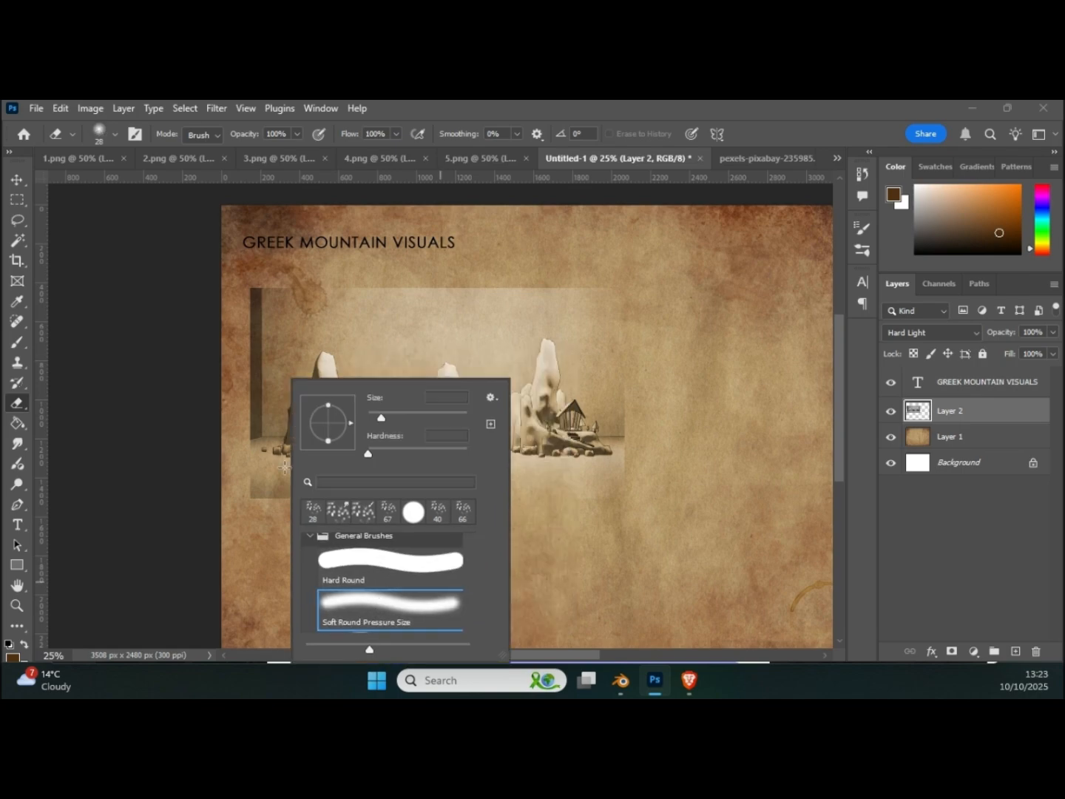
pyautogui.moveTo(411, 426); pyautogui.dragTo(449, 428)
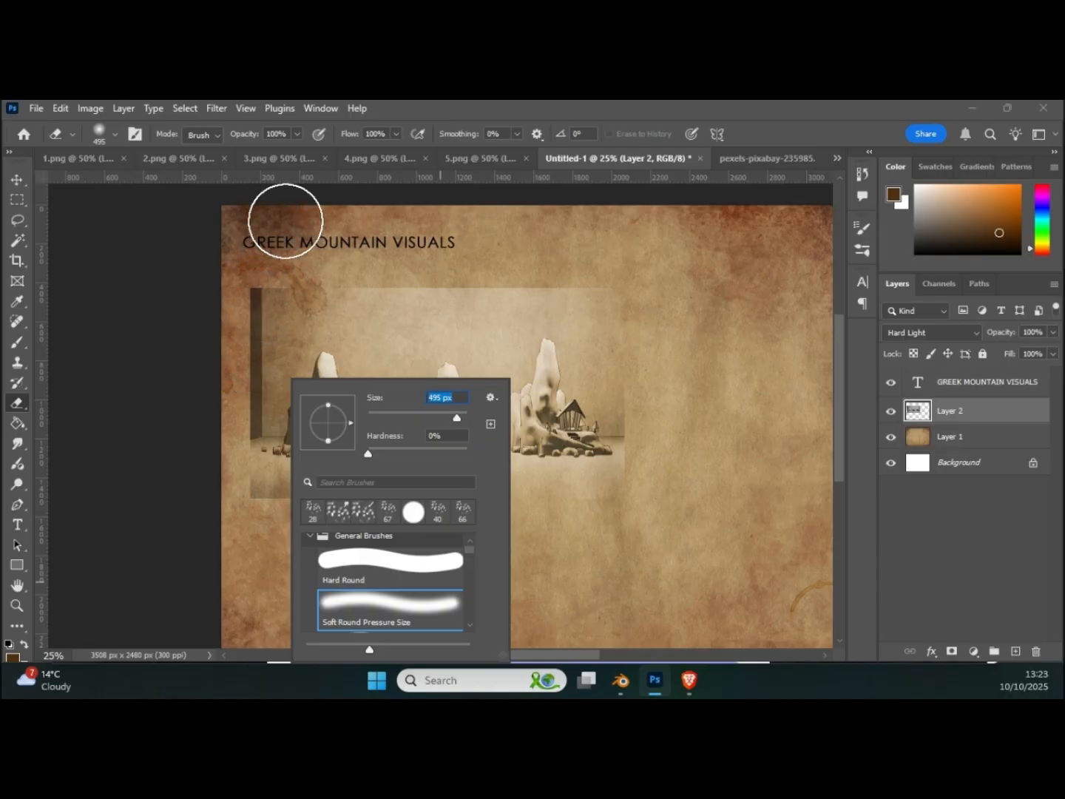
pyautogui.moveTo(260, 284)
pyautogui.mouseDown()
pyautogui.moveTo(266, 255)
pyautogui.moveTo(251, 305)
pyautogui.mouseUp()
pyautogui.moveTo(357, 262)
pyautogui.mouseDown()
pyautogui.moveTo(630, 278)
pyautogui.moveTo(478, 266)
pyautogui.moveTo(611, 278)
pyautogui.moveTo(661, 402)
pyautogui.moveTo(655, 528)
pyautogui.moveTo(355, 530)
pyautogui.moveTo(259, 516)
pyautogui.moveTo(236, 502)
pyautogui.moveTo(179, 229)
pyautogui.moveTo(229, 307)
pyautogui.moveTo(214, 352)
pyautogui.moveTo(233, 396)
pyautogui.mouseUp()
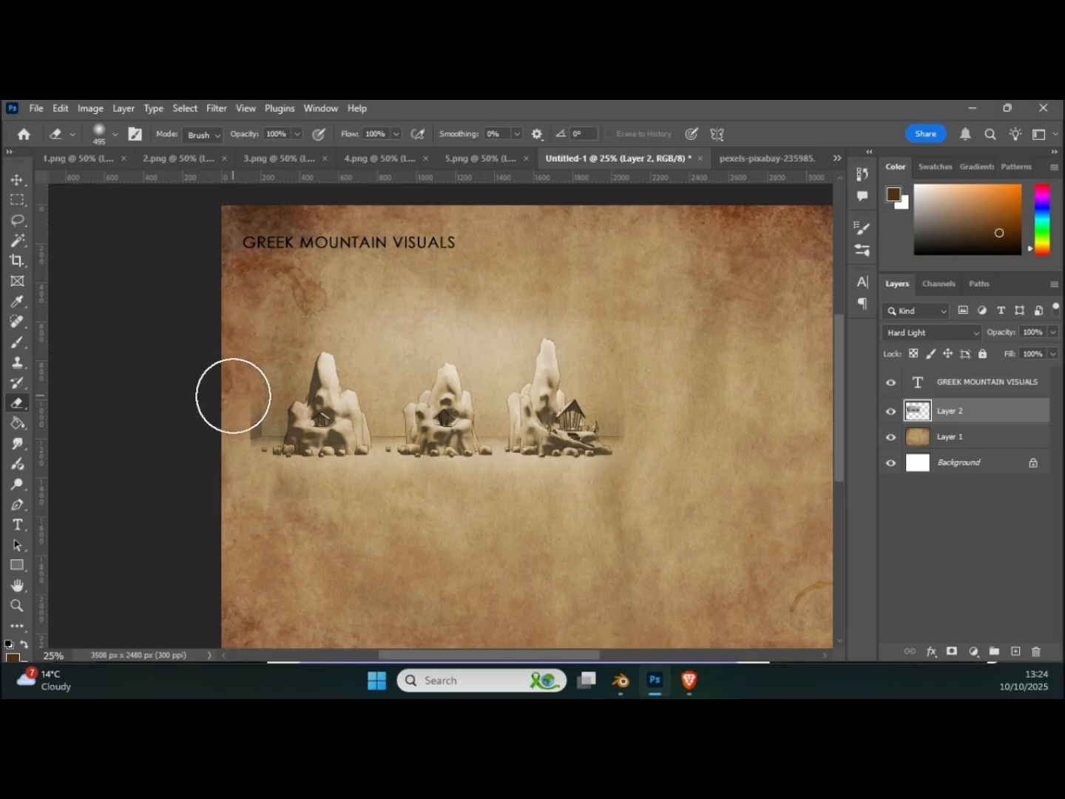
# Step: Reduce the eraser size to 259 px and erase the remaining edge beside the leftmost mountain
pyautogui.rightClick(247, 367)
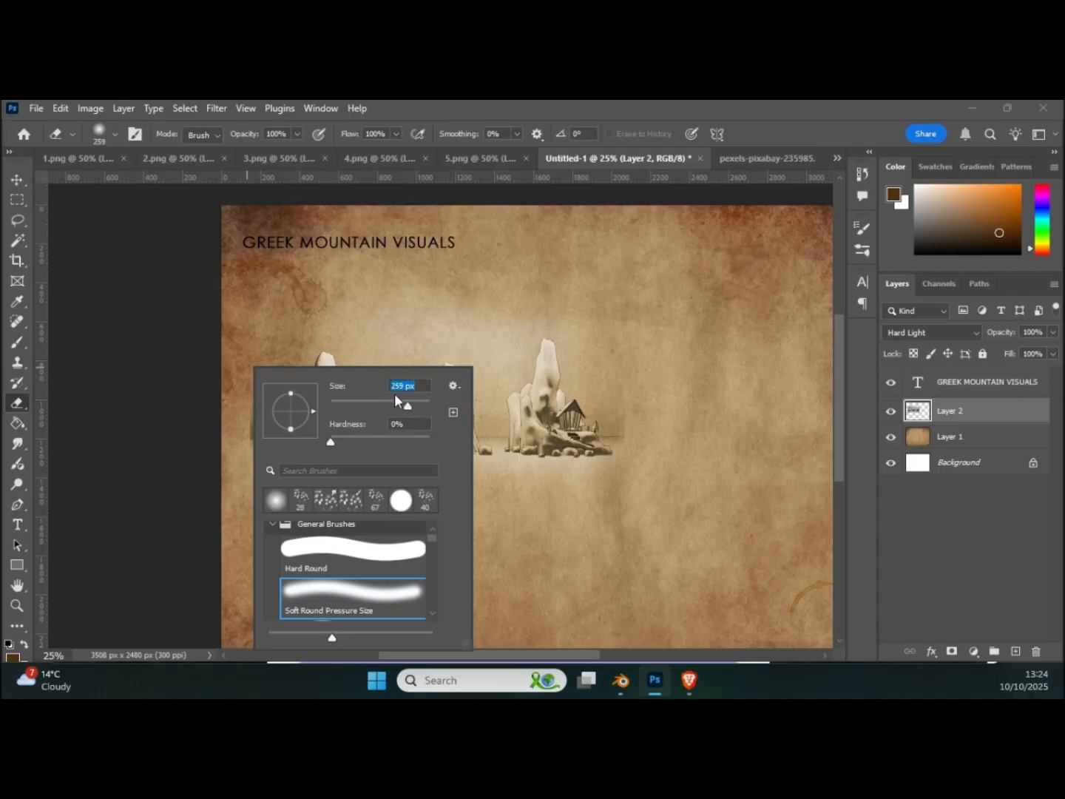
pyautogui.click(240, 276)
pyautogui.moveTo(245, 393)
pyautogui.mouseDown()
pyautogui.moveTo(245, 410)
pyautogui.moveTo(250, 402)
pyautogui.mouseUp()
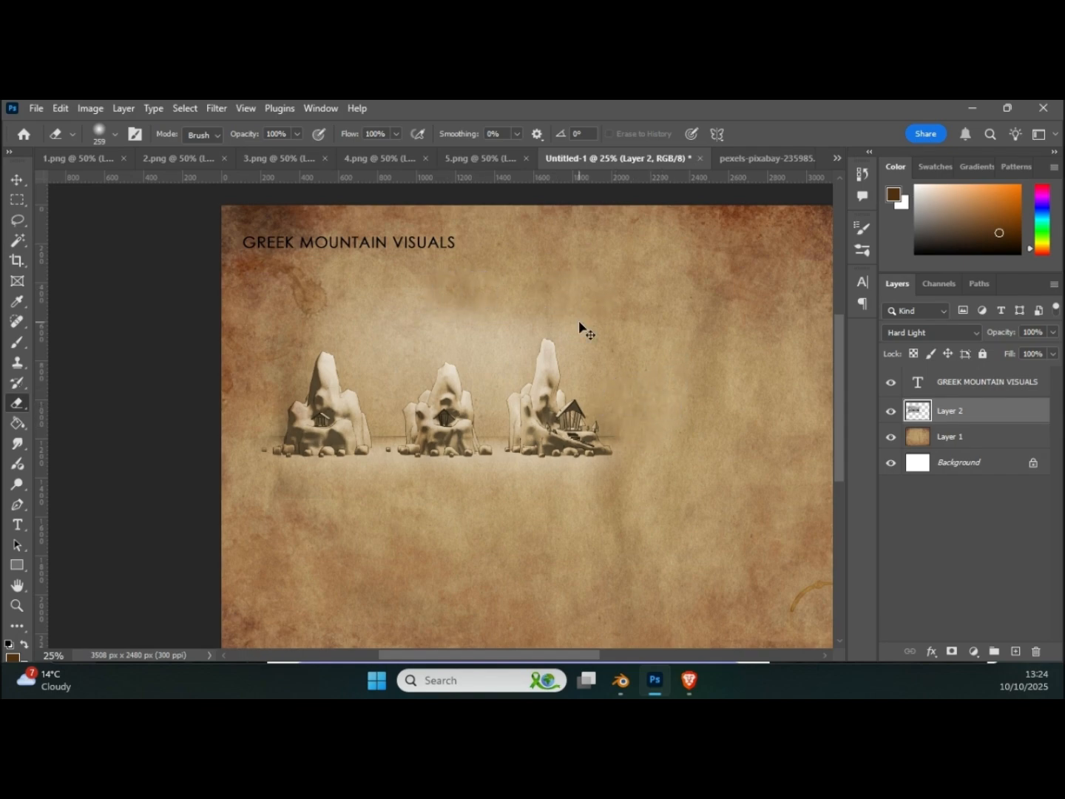
# Step: Enlarge the three-mountain render layer proportionally and move it up close beneath the title
pyautogui.hotkey('ctrl', '-')
pyautogui.hotkey('ctrl', 't')
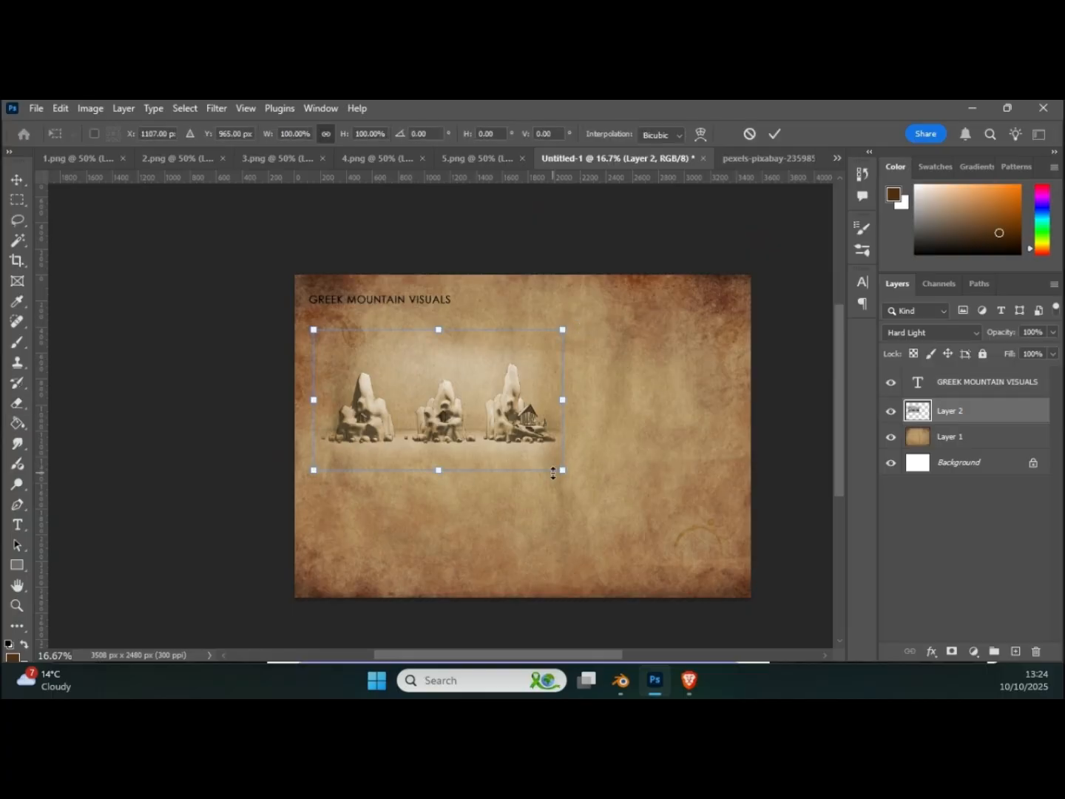
pyautogui.moveTo(561, 466)
pyautogui.mouseDown()
pyautogui.moveTo(617, 506)
pyautogui.moveTo(565, 463)
pyautogui.moveTo(546, 427)
pyautogui.moveTo(558, 429)
pyautogui.moveTo(513, 390)
pyautogui.mouseUp()
pyautogui.press('Return')
pyautogui.press('e')
# Step: Adjust the render layer's Levels with a midtone input of 0.89 and a white input of 223
pyautogui.keyDown('alt'); pyautogui.scroll(2, 514, 390); pyautogui.keyUp('alt')
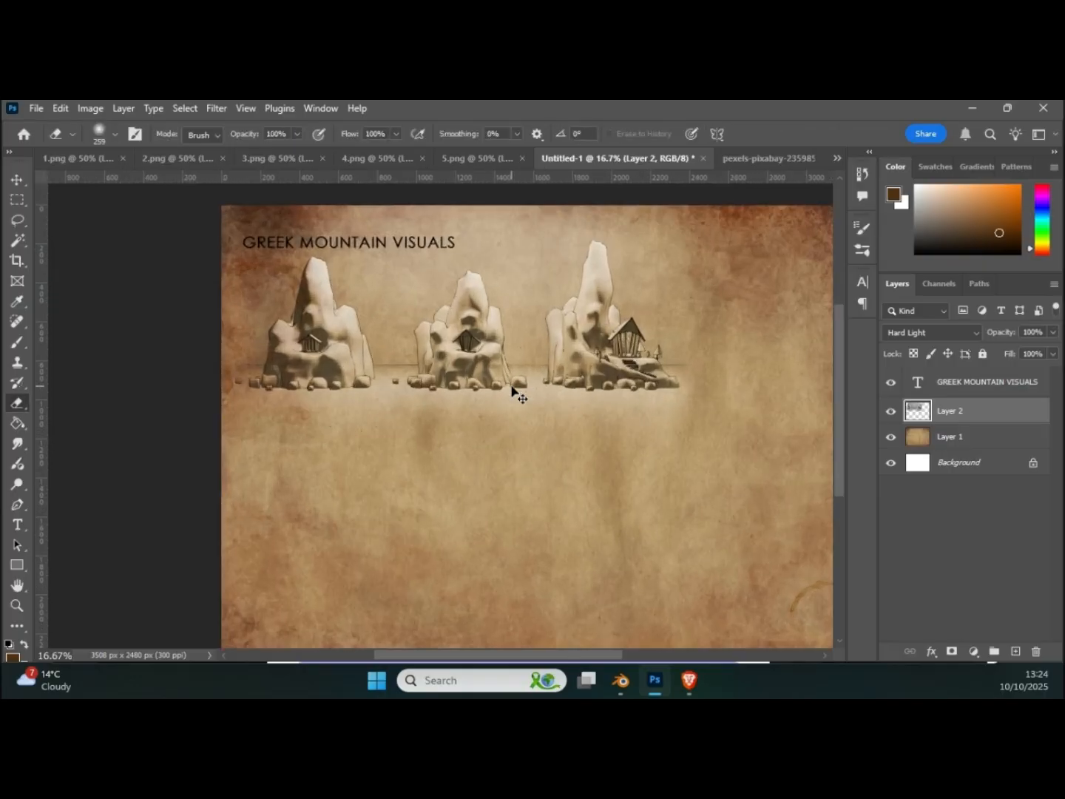
pyautogui.keyDown('alt'); pyautogui.scroll(1, 512, 389); pyautogui.keyUp('alt')
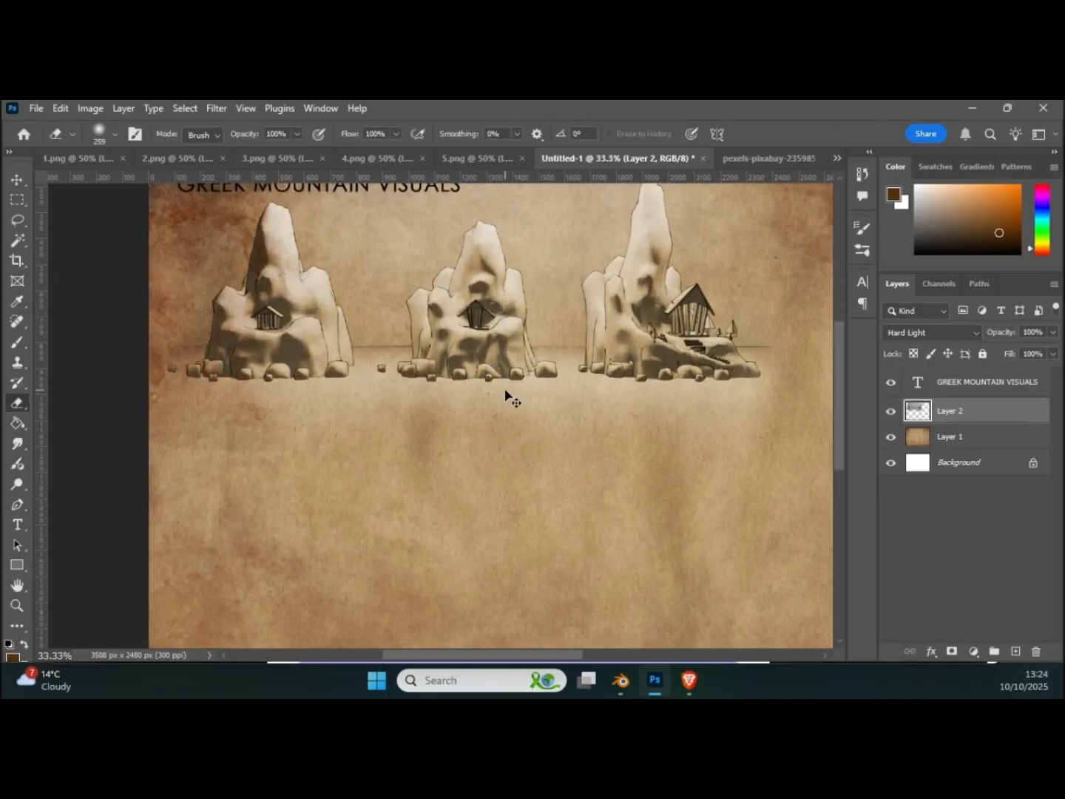
pyautogui.hotkey('ctrl', 'l')
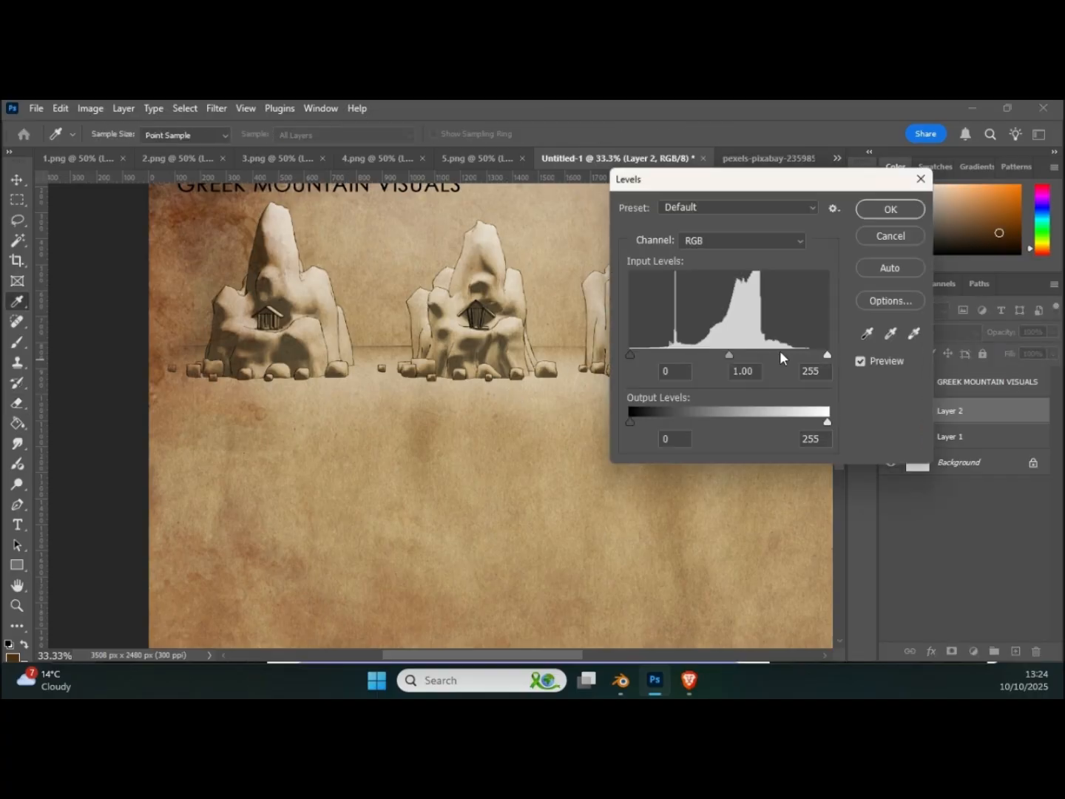
pyautogui.moveTo(766, 178); pyautogui.dragTo(874, 207)
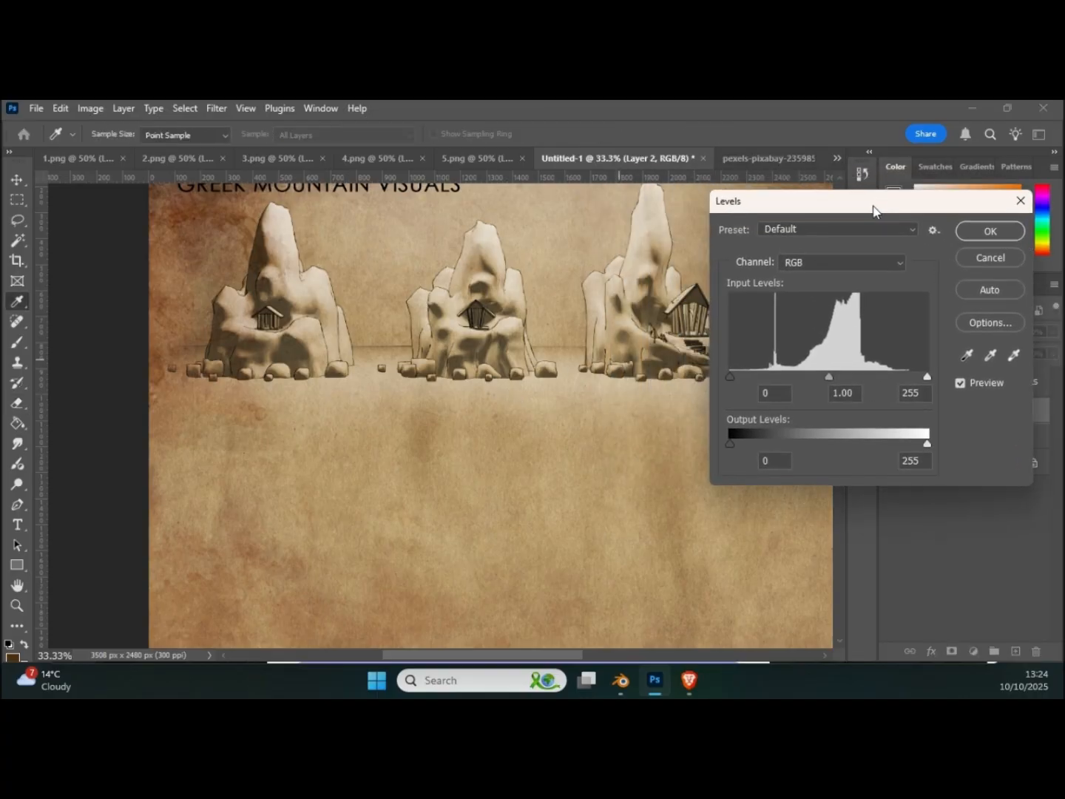
pyautogui.moveTo(829, 376)
pyautogui.mouseDown()
pyautogui.moveTo(849, 377)
pyautogui.moveTo(836, 378)
pyautogui.mouseUp()
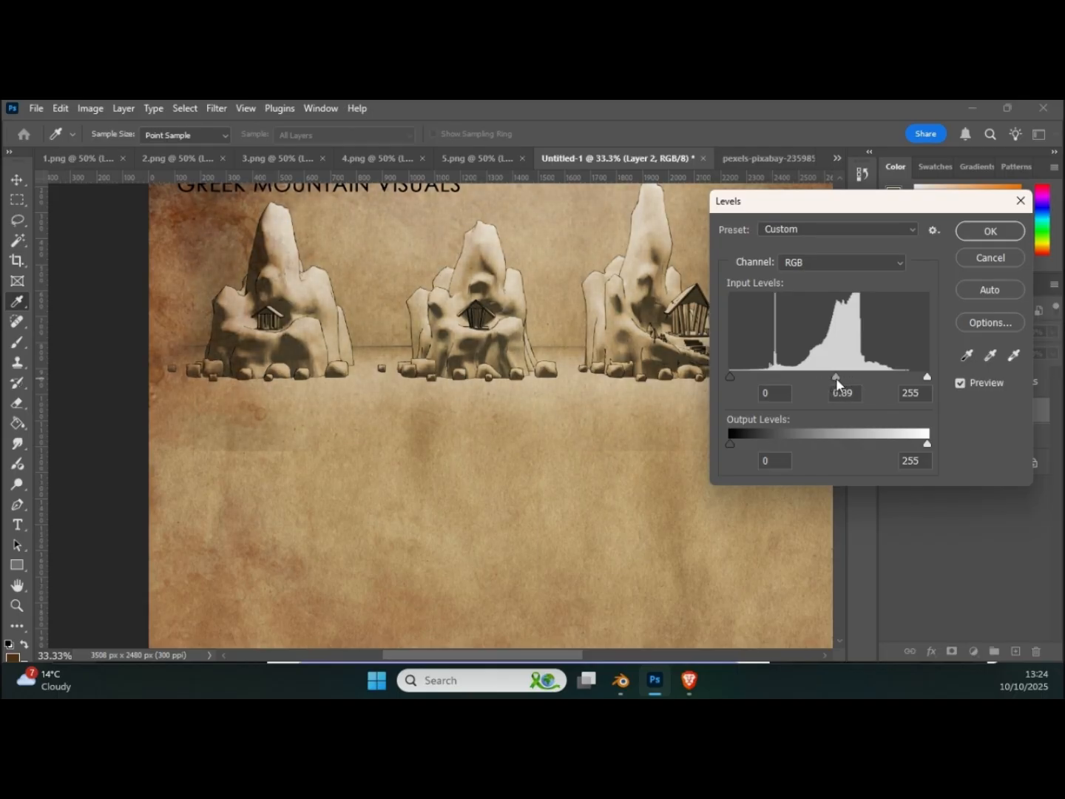
pyautogui.moveTo(927, 377); pyautogui.dragTo(904, 380)
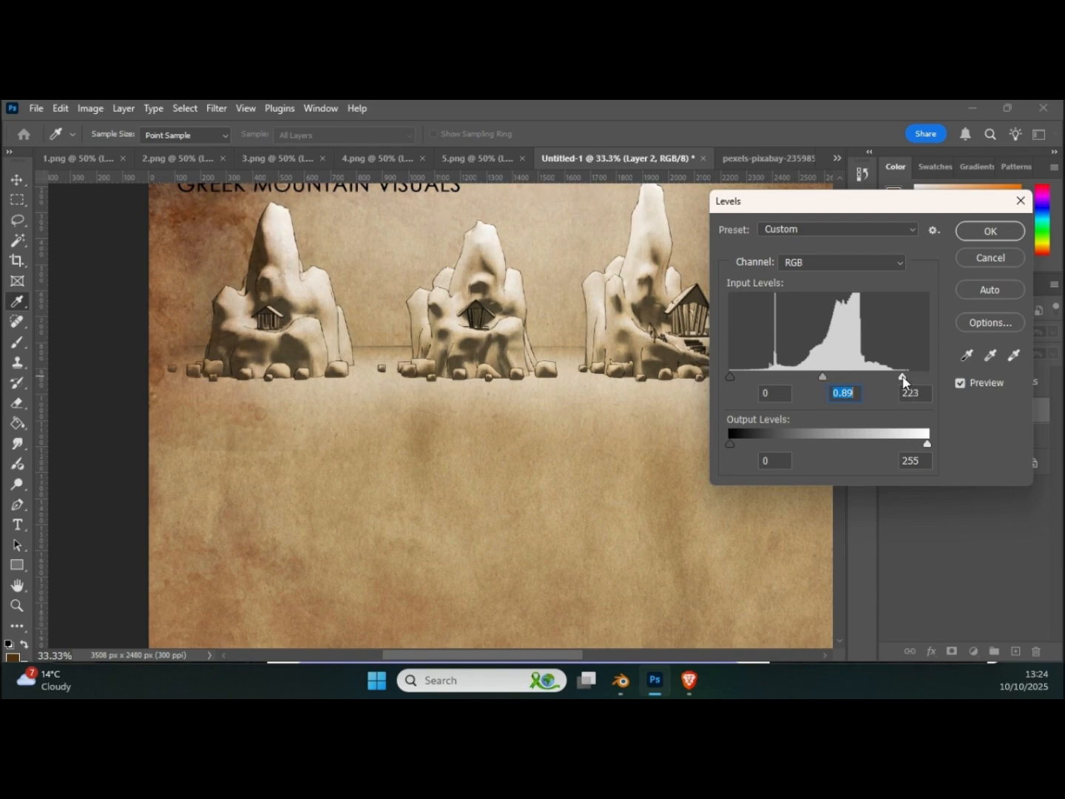
pyautogui.click(903, 379)
pyautogui.click(1004, 235)
pyautogui.press('e')
pyautogui.click(89, 108)
pyautogui.moveTo(107, 153)
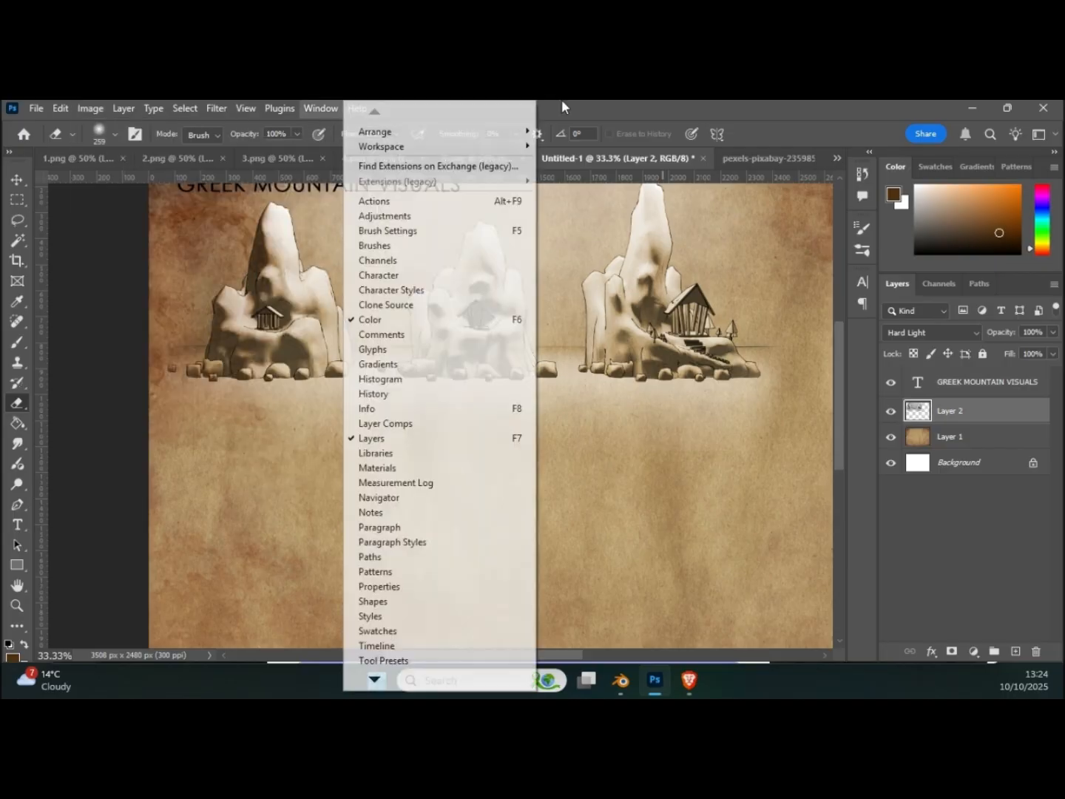
pyautogui.click(569, 105)
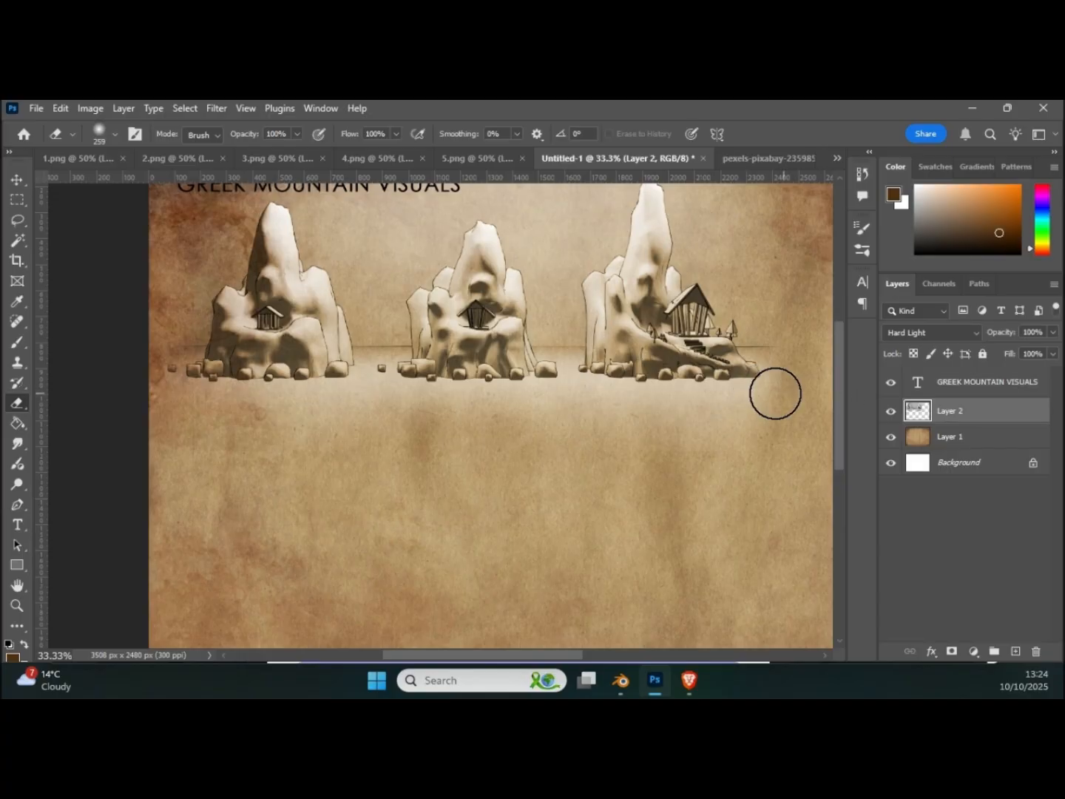
# Step: Move the three-mountain render layer slightly down so it clears the title text
pyautogui.scroll(3, 831, 403)
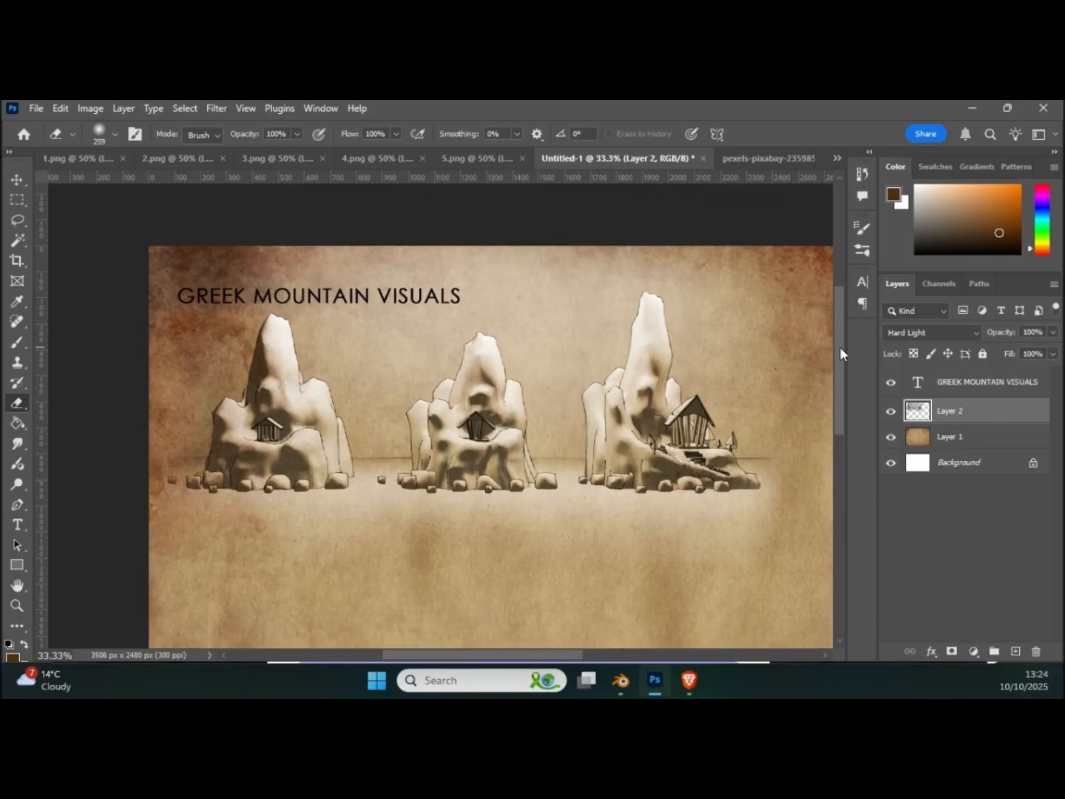
pyautogui.hotkey('ctrl', '-')
pyautogui.hotkey('ctrl', '-')
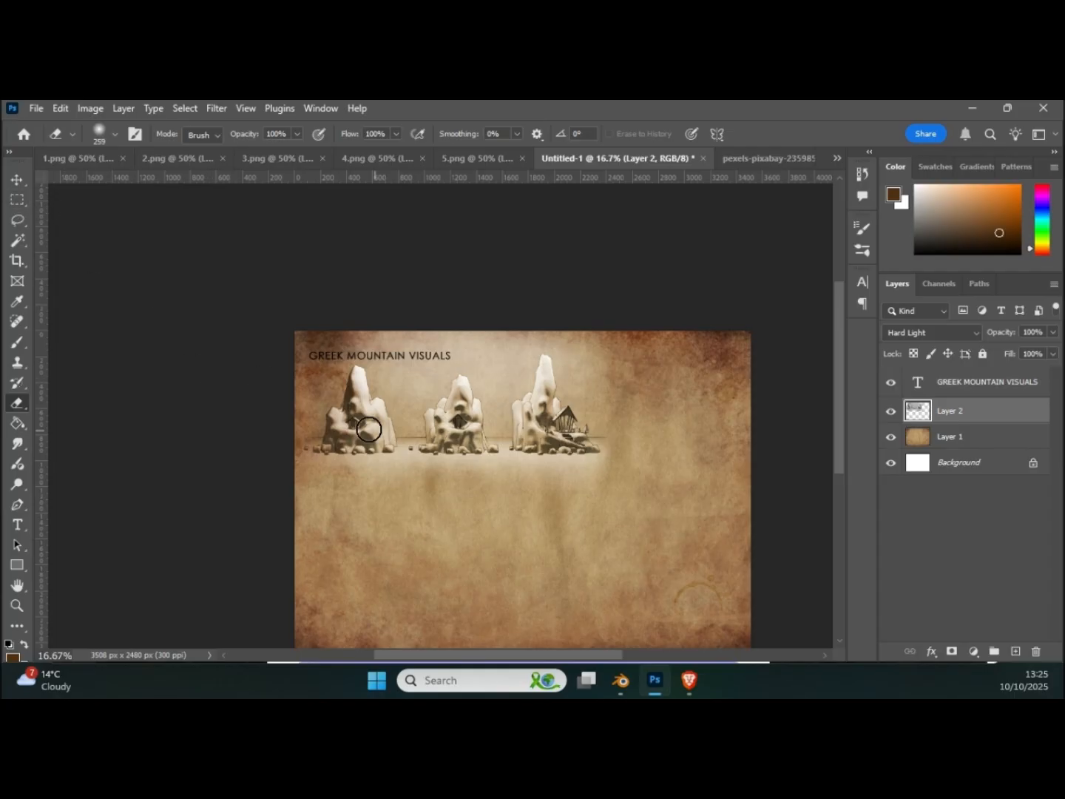
pyautogui.click(18, 179)
pyautogui.moveTo(463, 427); pyautogui.dragTo(468, 453)
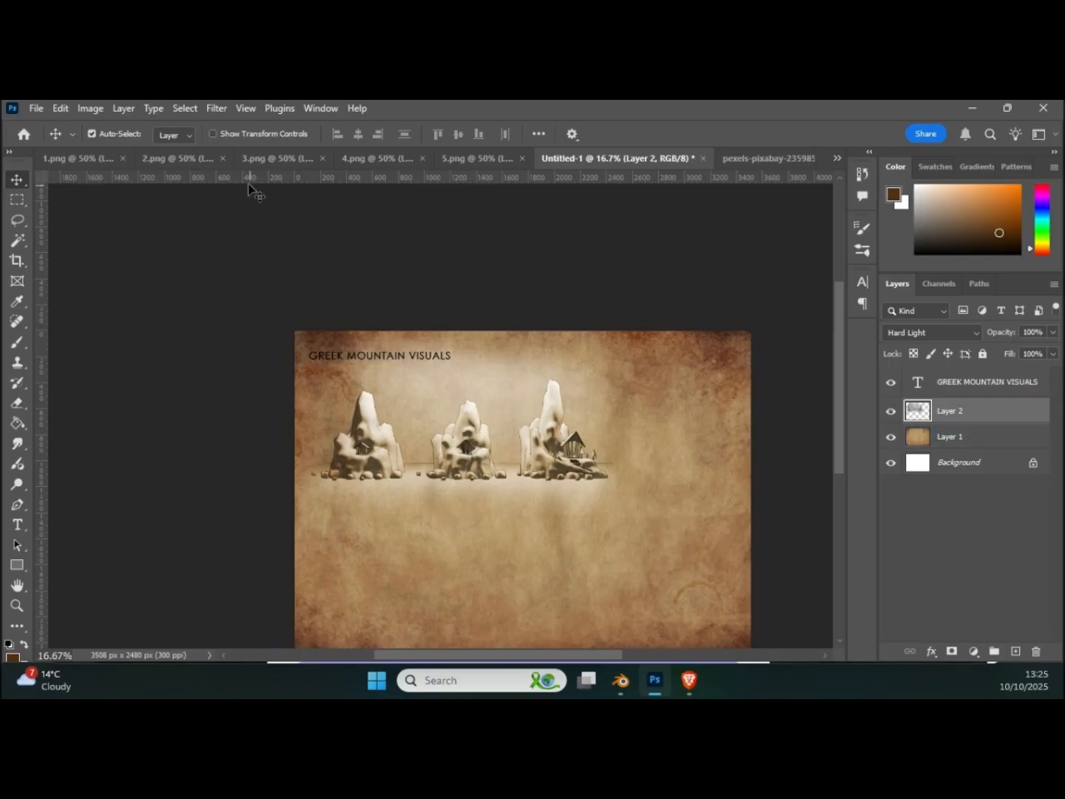
# Step: Copy the entire 2.png render and paste it onto the titled page as a new layer
pyautogui.click(157, 158)
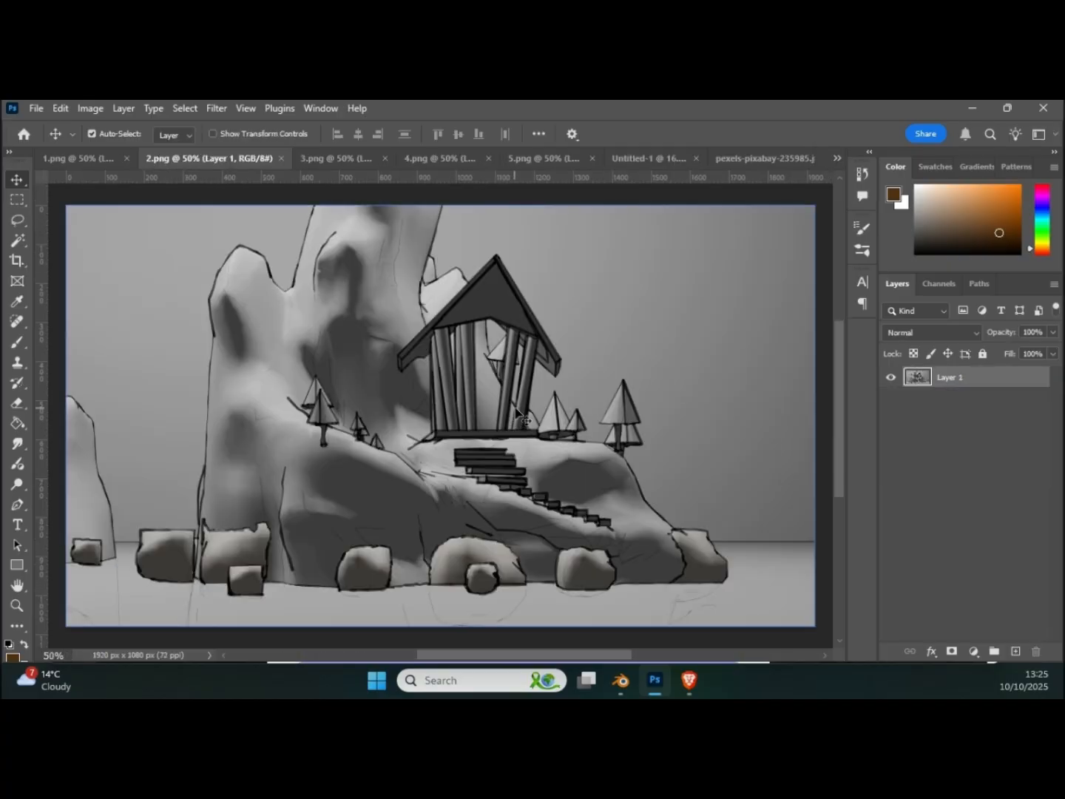
pyautogui.click(17, 199)
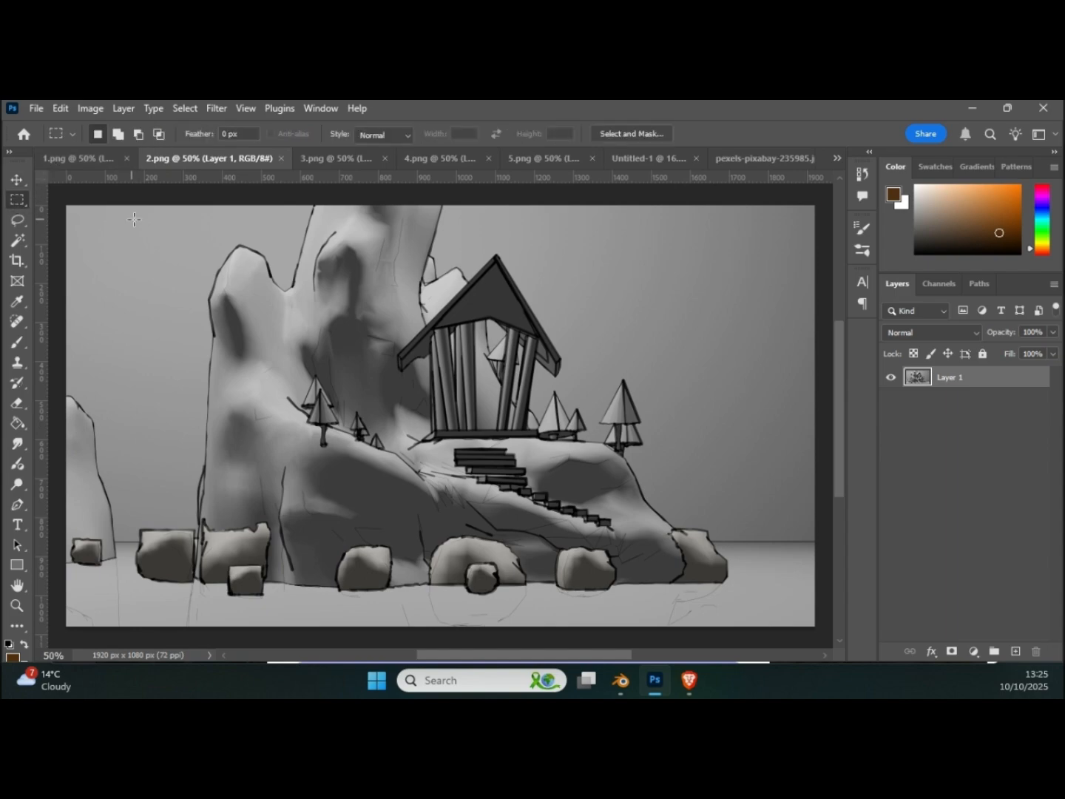
pyautogui.moveTo(64, 201); pyautogui.dragTo(806, 500)
pyautogui.moveTo(572, 653); pyautogui.dragTo(447, 645)
pyautogui.scroll(4, 550, 491)
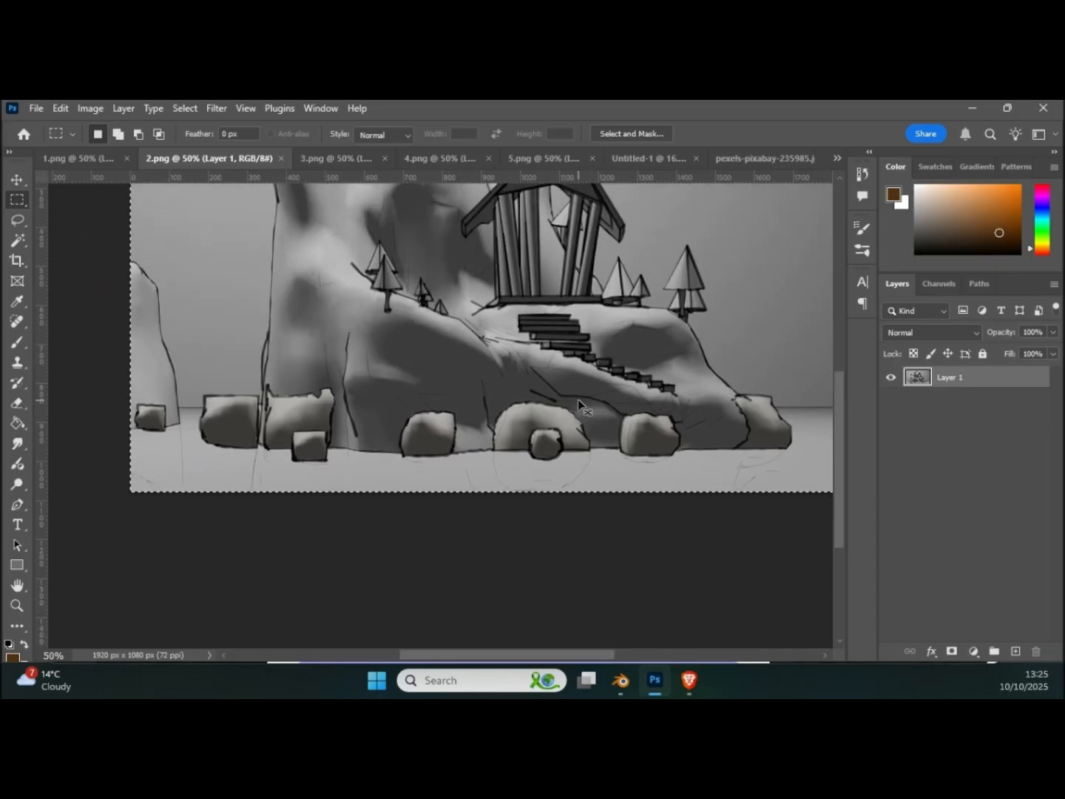
pyautogui.click(651, 156)
pyautogui.hotkey('ctrl', 'v')
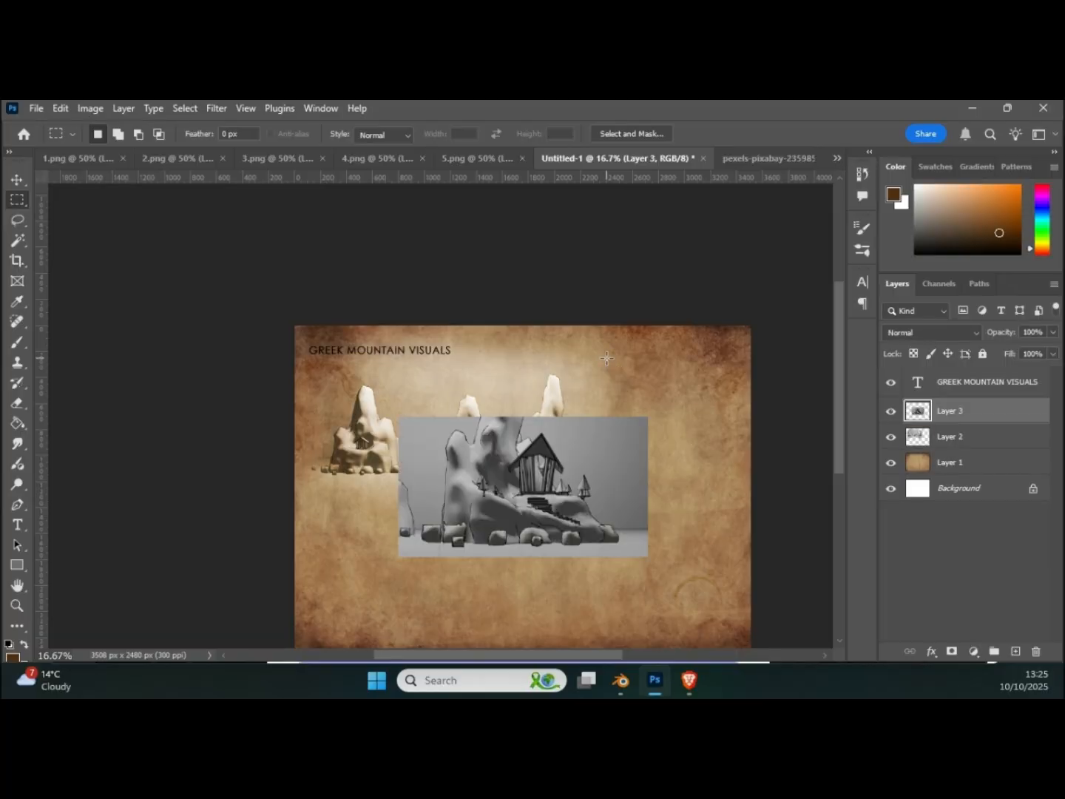
# Step: Move the pasted temple close-up to the page's lower-left area and set its blend mode to Hard Light
pyautogui.click(15, 179)
pyautogui.moveTo(476, 462); pyautogui.dragTo(378, 543)
pyautogui.scroll(-2, 482, 482)
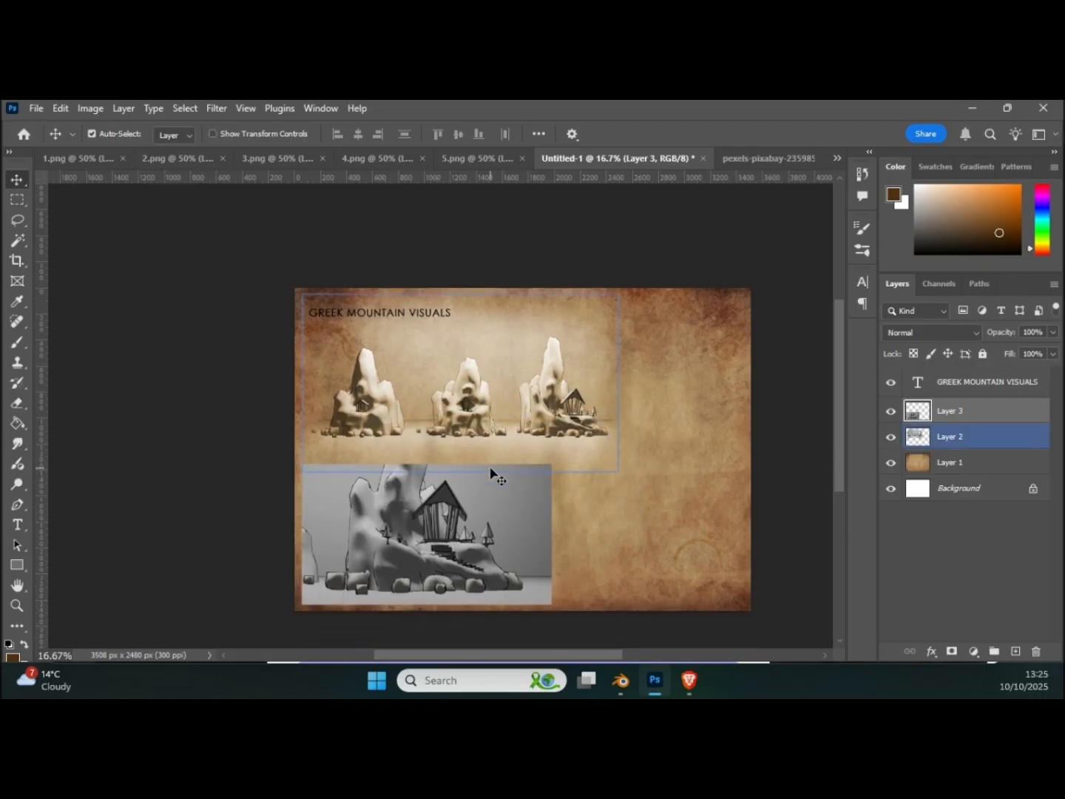
pyautogui.click(930, 333)
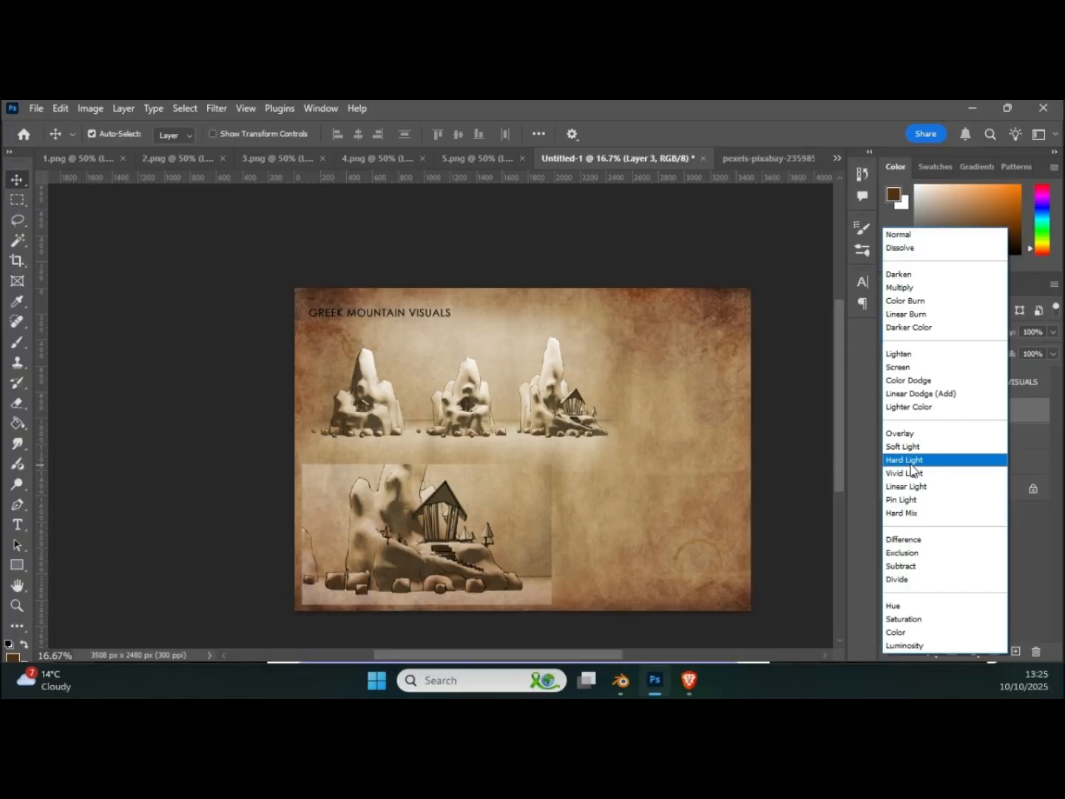
pyautogui.click(911, 462)
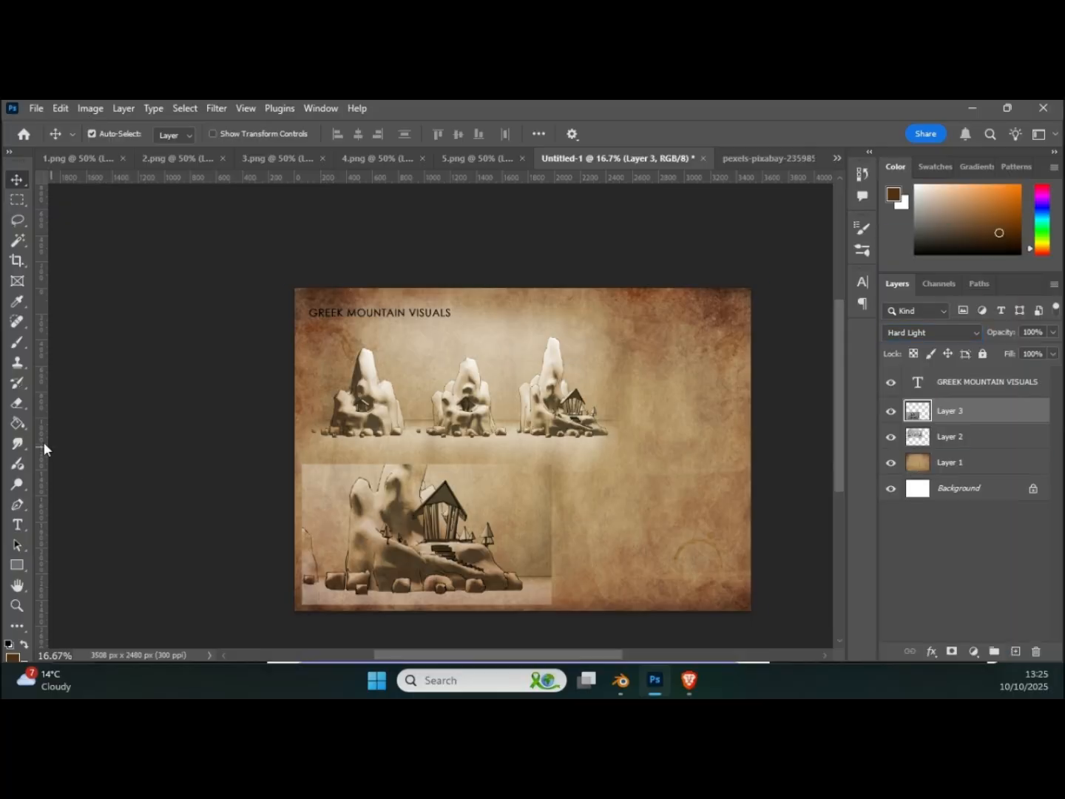
# Step: Erase the hard edges around the temple close-up with a 511 px soft eraser so it fades into the paper
pyautogui.click(17, 402)
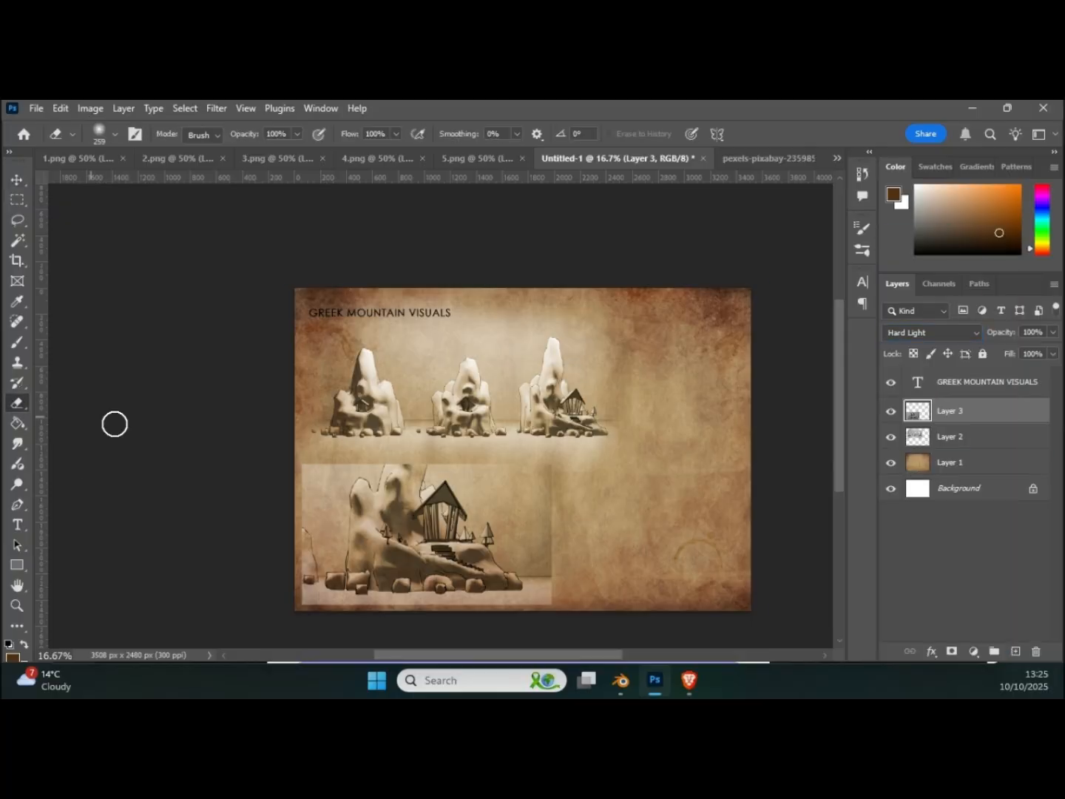
pyautogui.rightClick(551, 466)
pyautogui.moveTo(710, 420); pyautogui.dragTo(715, 415)
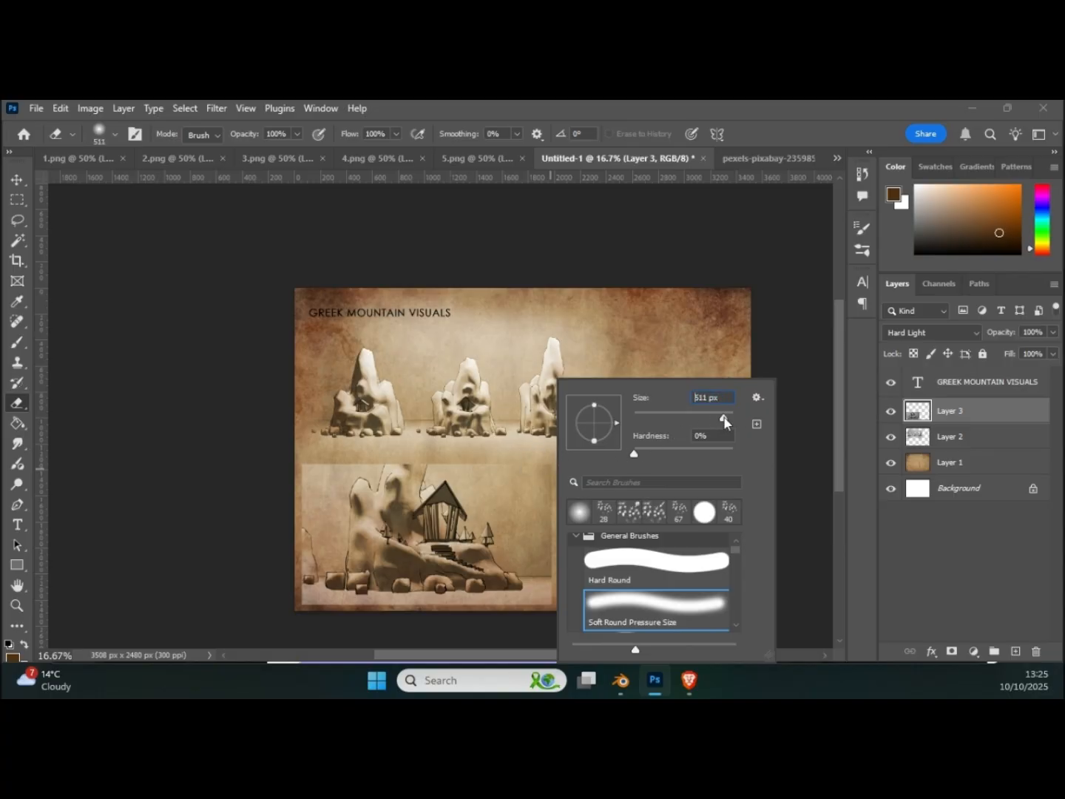
pyautogui.moveTo(514, 468)
pyautogui.mouseDown()
pyautogui.moveTo(557, 494)
pyautogui.moveTo(565, 578)
pyautogui.moveTo(534, 646)
pyautogui.moveTo(506, 630)
pyautogui.moveTo(511, 599)
pyautogui.moveTo(431, 619)
pyautogui.moveTo(310, 592)
pyautogui.moveTo(300, 606)
pyautogui.moveTo(267, 561)
pyautogui.moveTo(285, 525)
pyautogui.moveTo(290, 548)
pyautogui.moveTo(333, 444)
pyautogui.moveTo(440, 441)
pyautogui.moveTo(435, 430)
pyautogui.mouseUp()
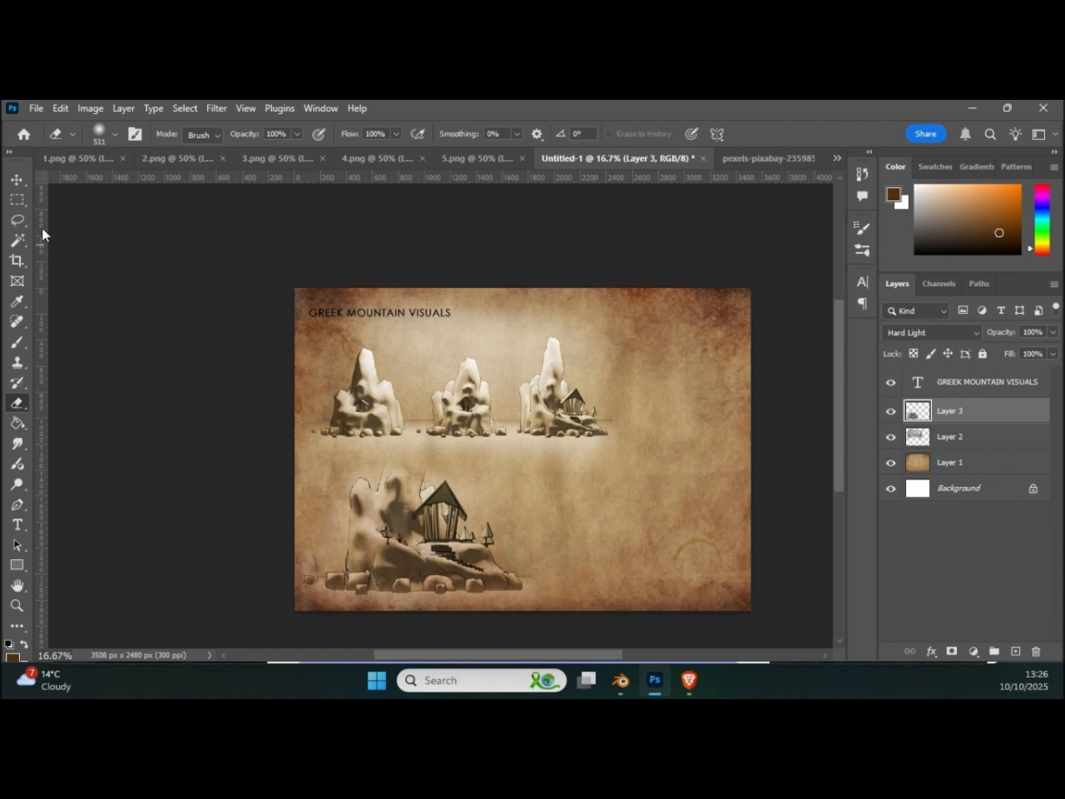
# Step: Copy the entire 3.png render and paste it onto the titled page as a new layer
pyautogui.click(253, 157)
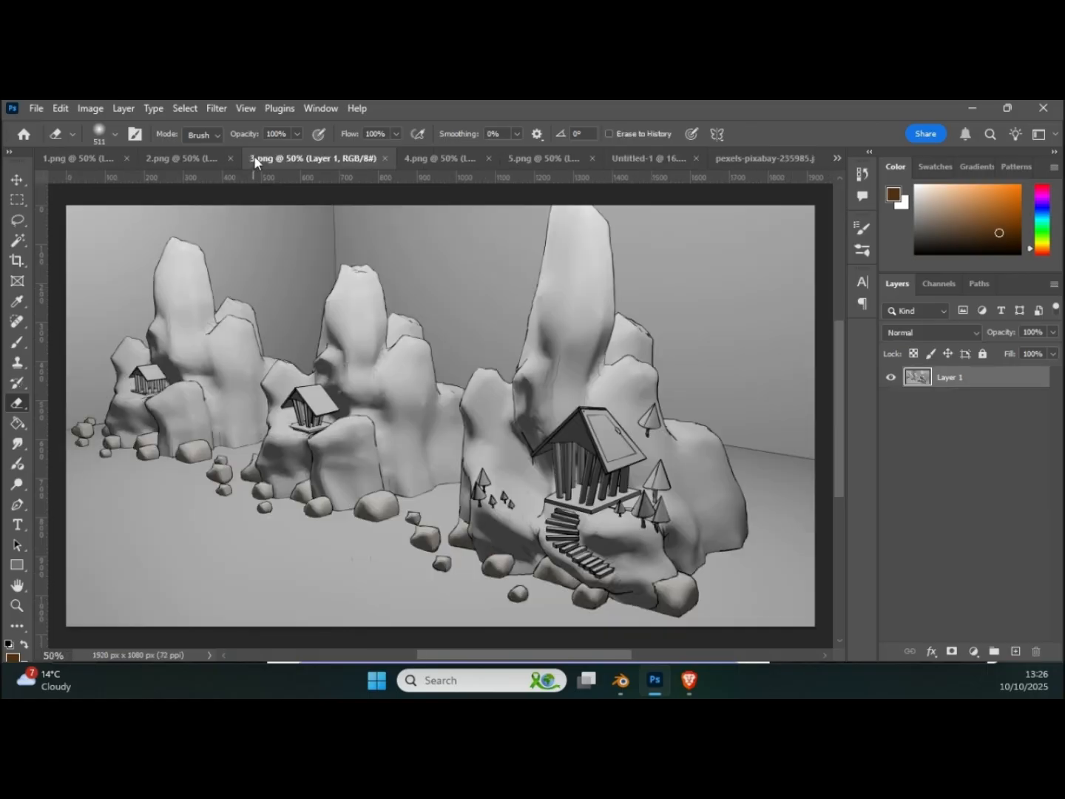
pyautogui.click(16, 200)
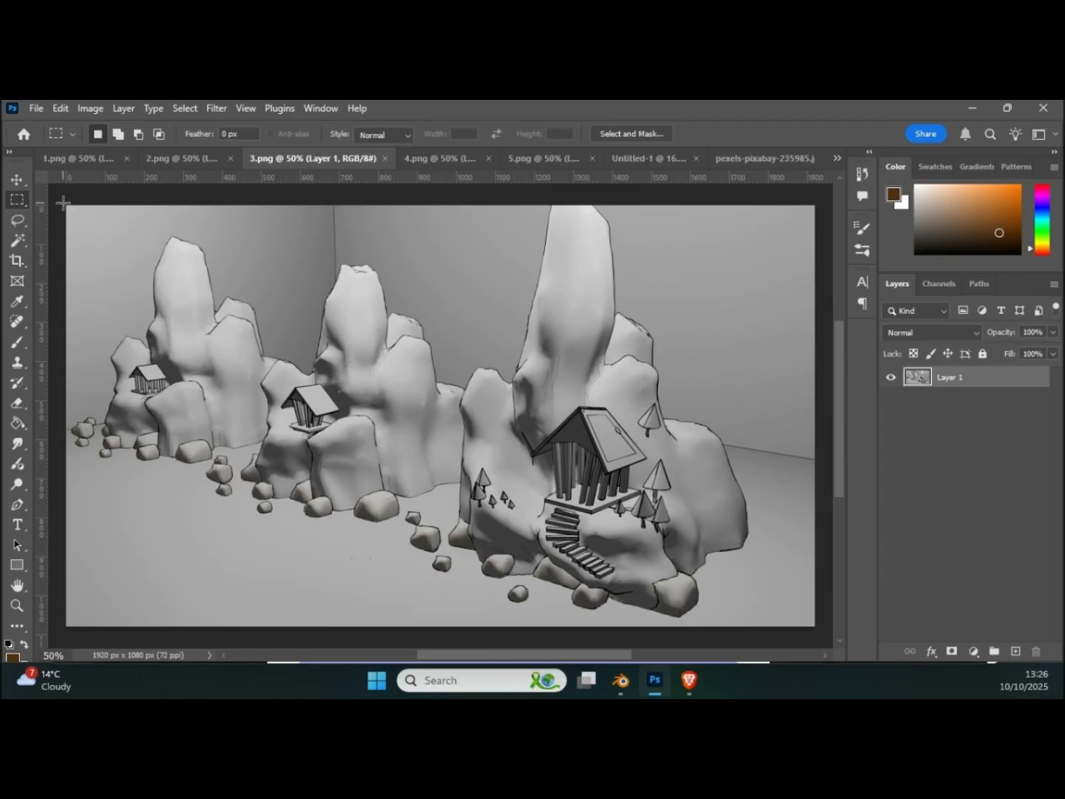
pyautogui.moveTo(57, 199); pyautogui.dragTo(817, 628)
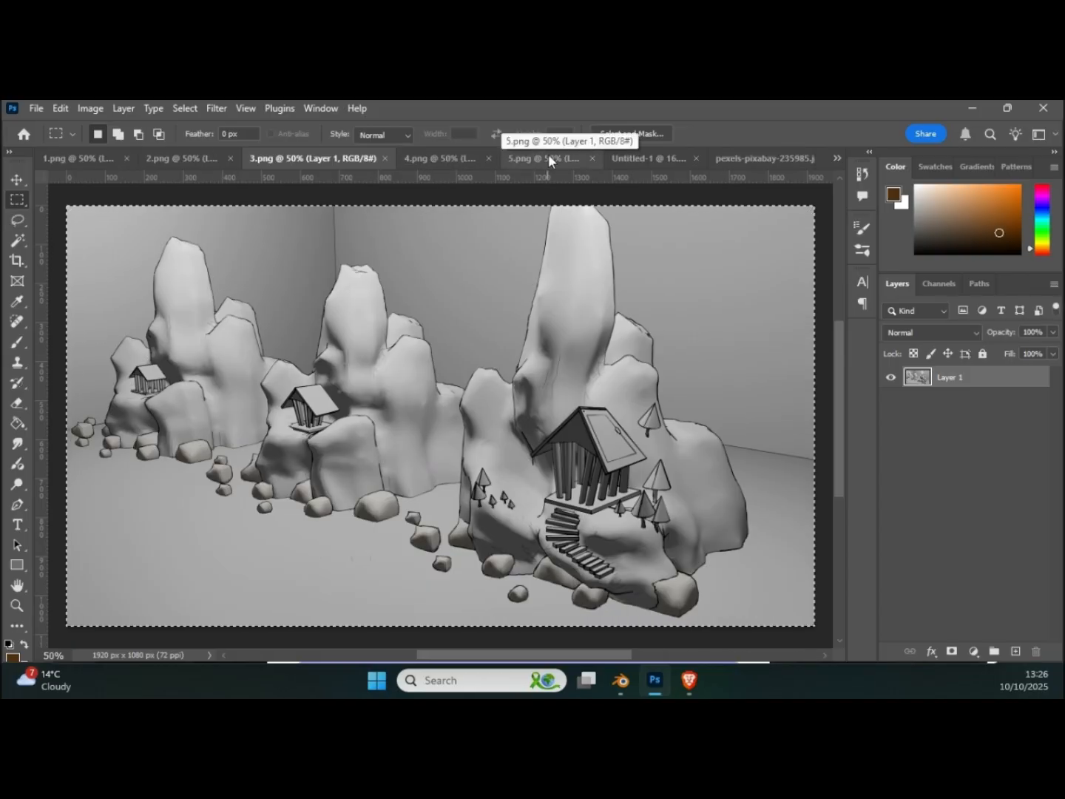
pyautogui.click(630, 156)
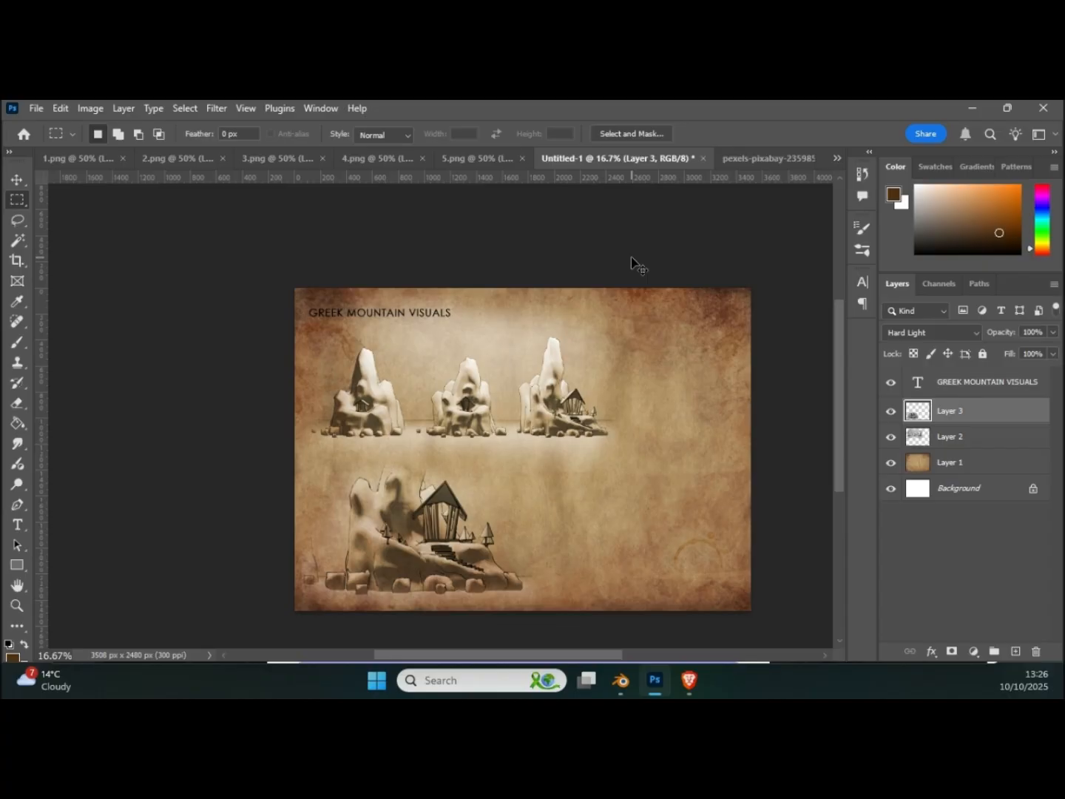
pyautogui.hotkey('ctrl', 'v')
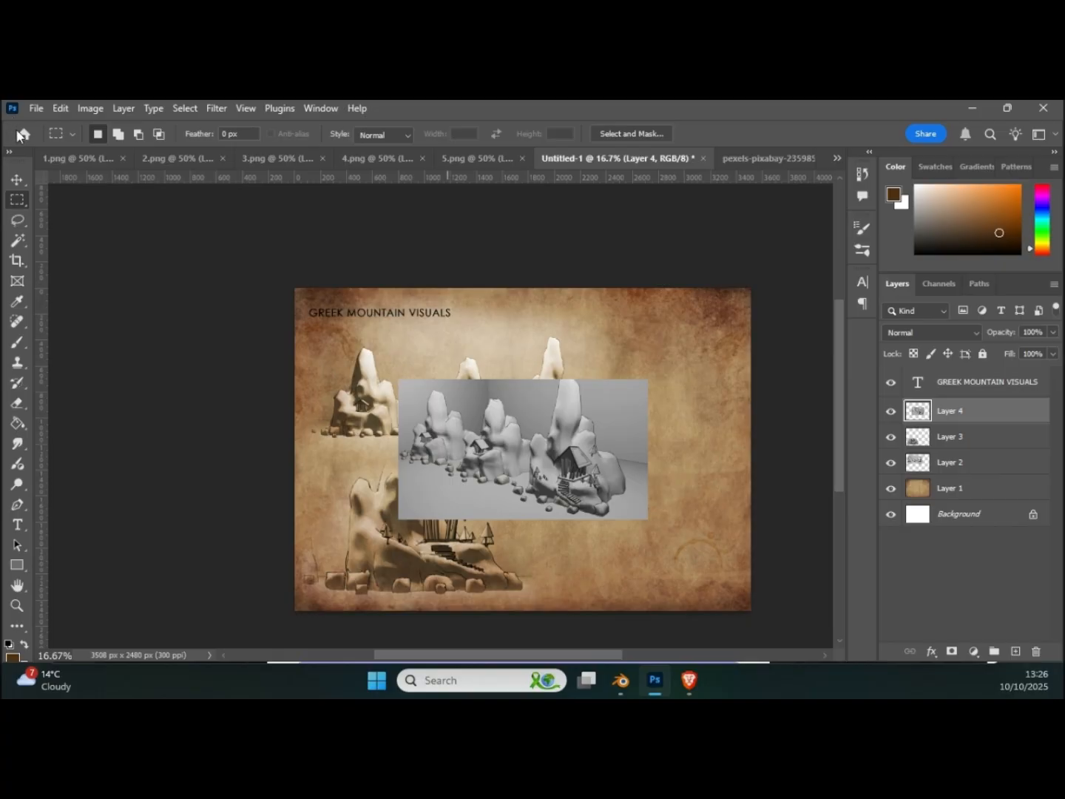
# Step: Set the pasted angled three-mountain render to Hard Light and move it to the page's lower-right area
pyautogui.click(915, 338)
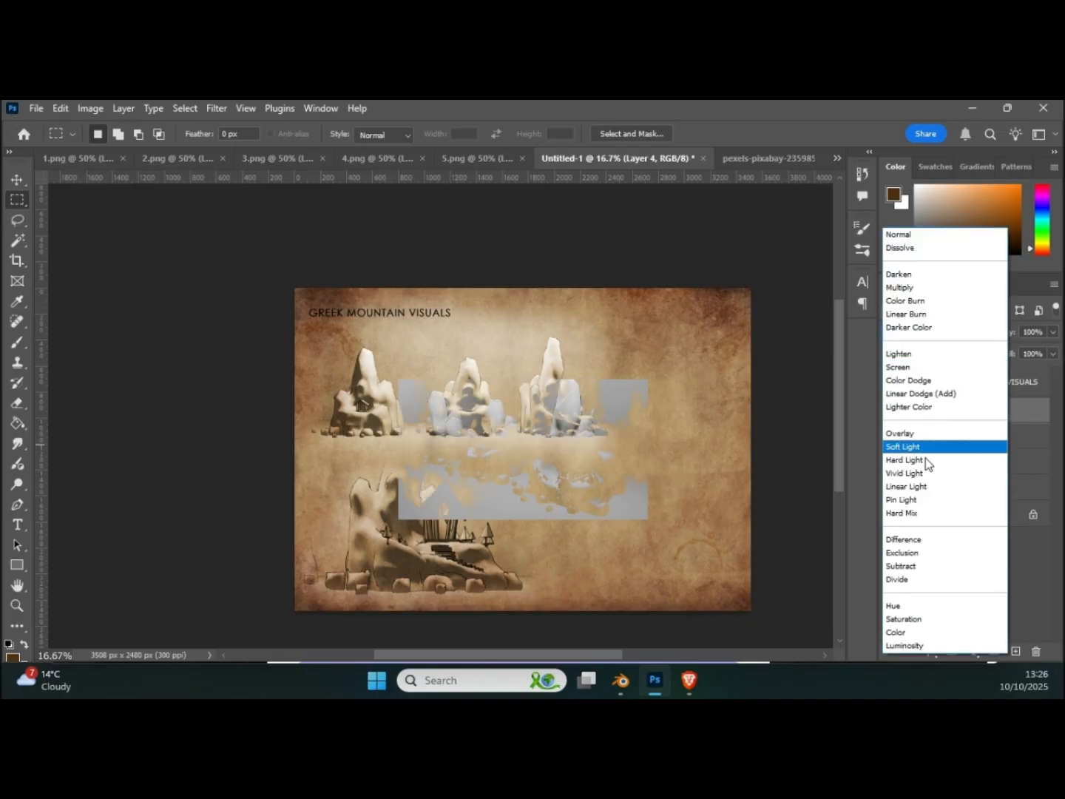
pyautogui.click(905, 459)
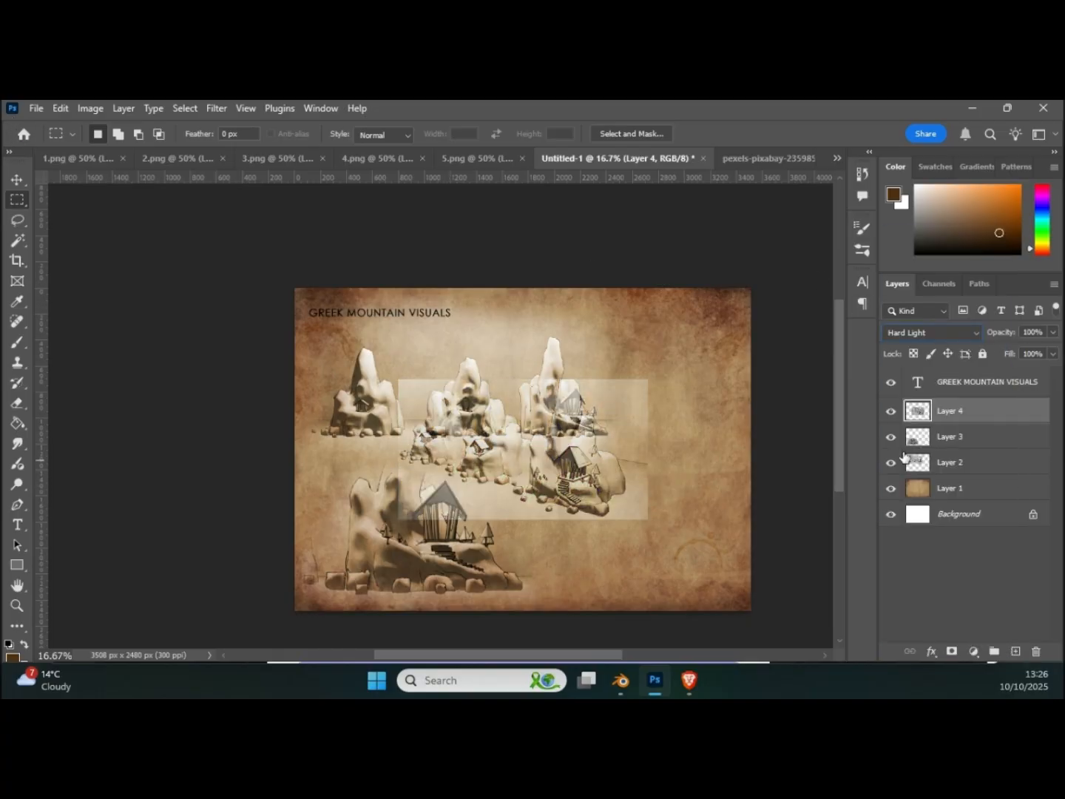
pyautogui.click(16, 179)
pyautogui.moveTo(513, 458); pyautogui.dragTo(616, 515)
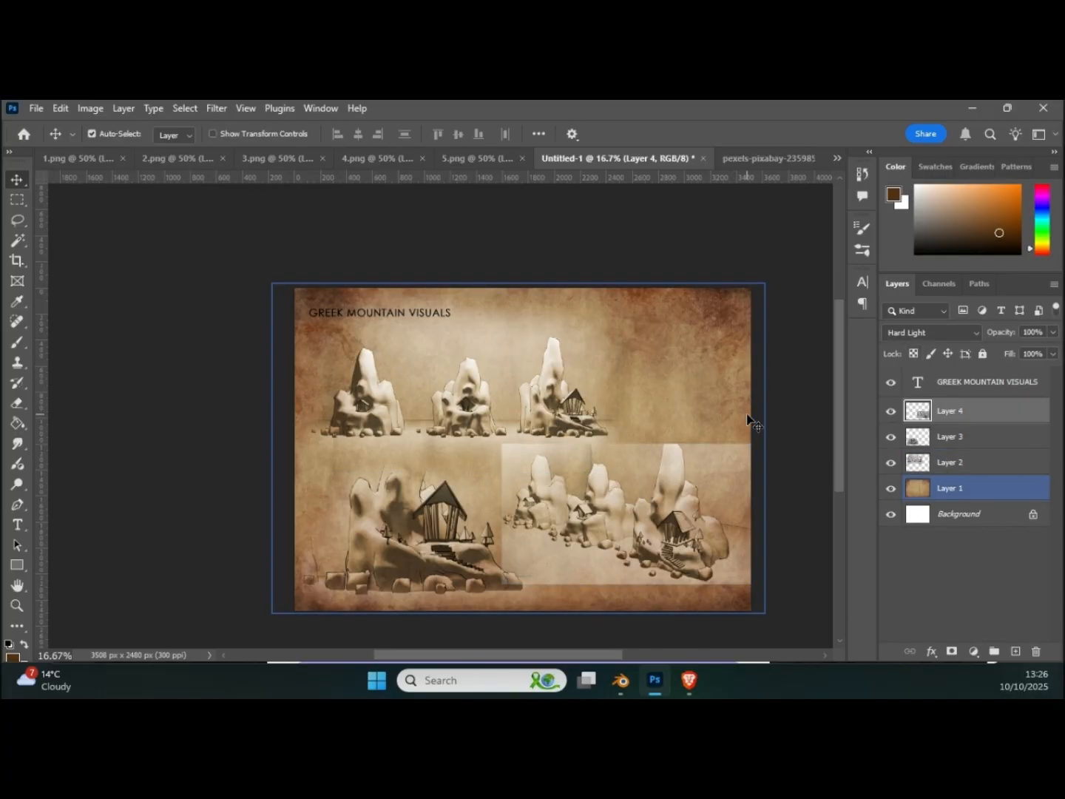
# Step: Adjust the Levels of the angled mountain render with midtones at 0.68 and the white input at 229
pyautogui.press('ctrl')
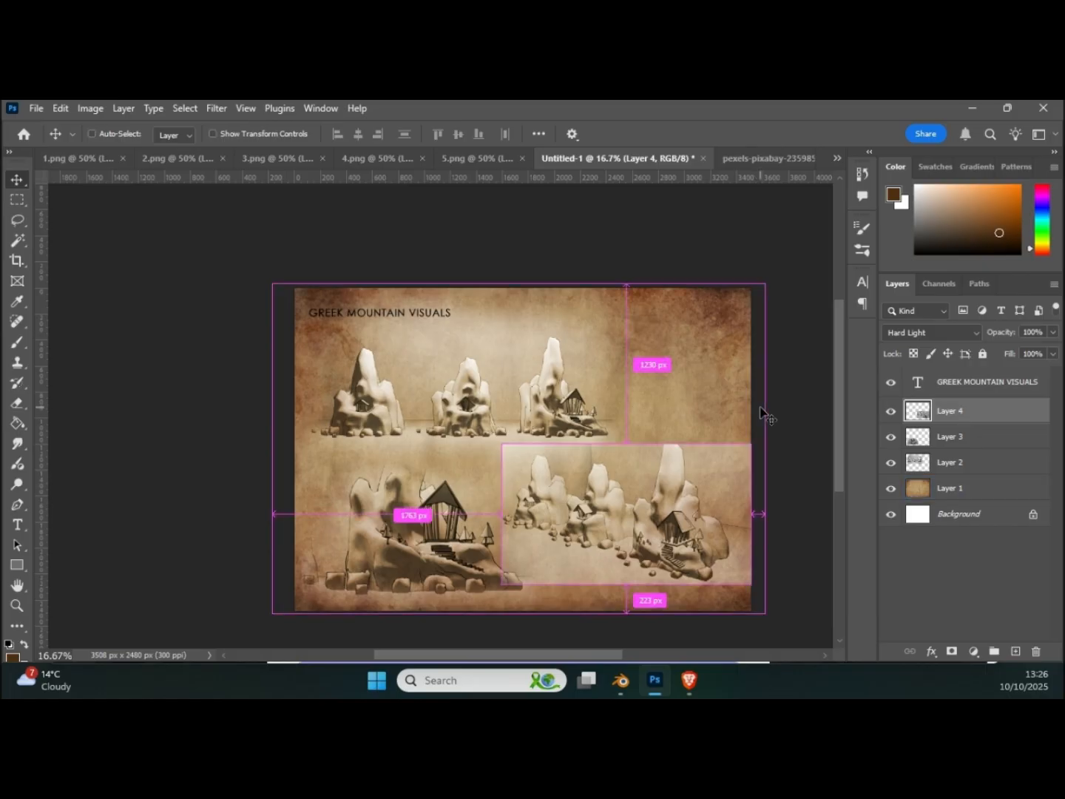
pyautogui.hotkey('ctrl', 'l')
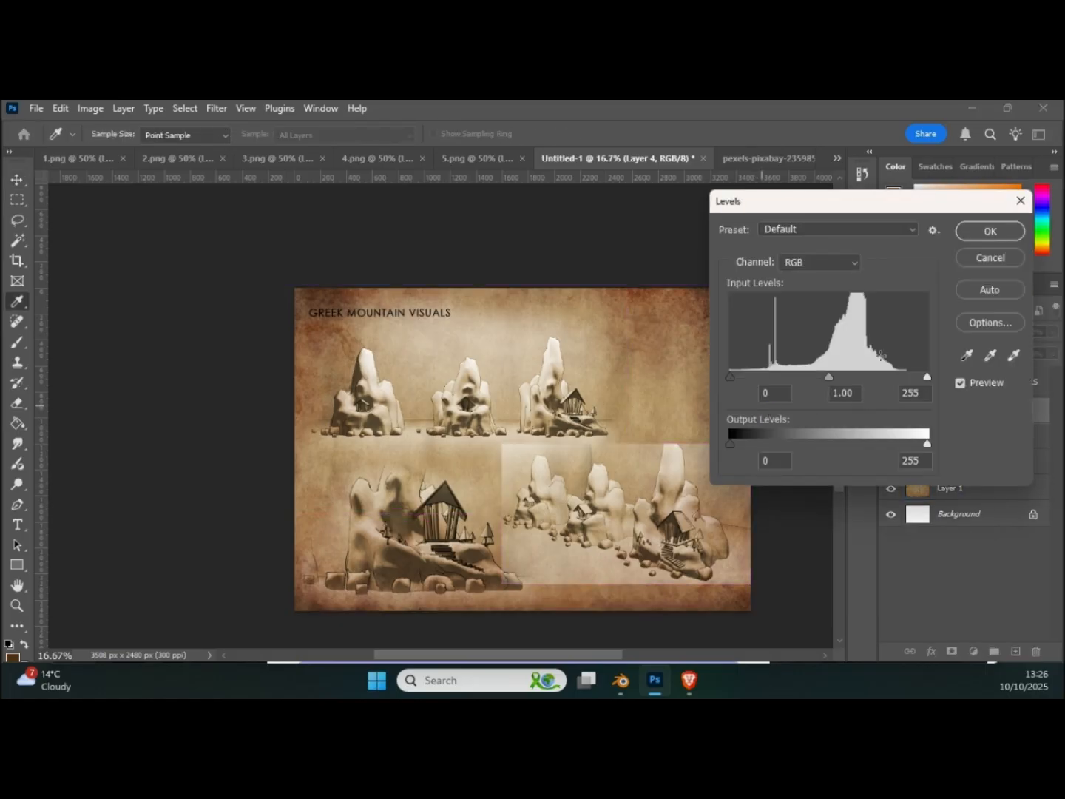
pyautogui.moveTo(927, 380); pyautogui.dragTo(899, 383)
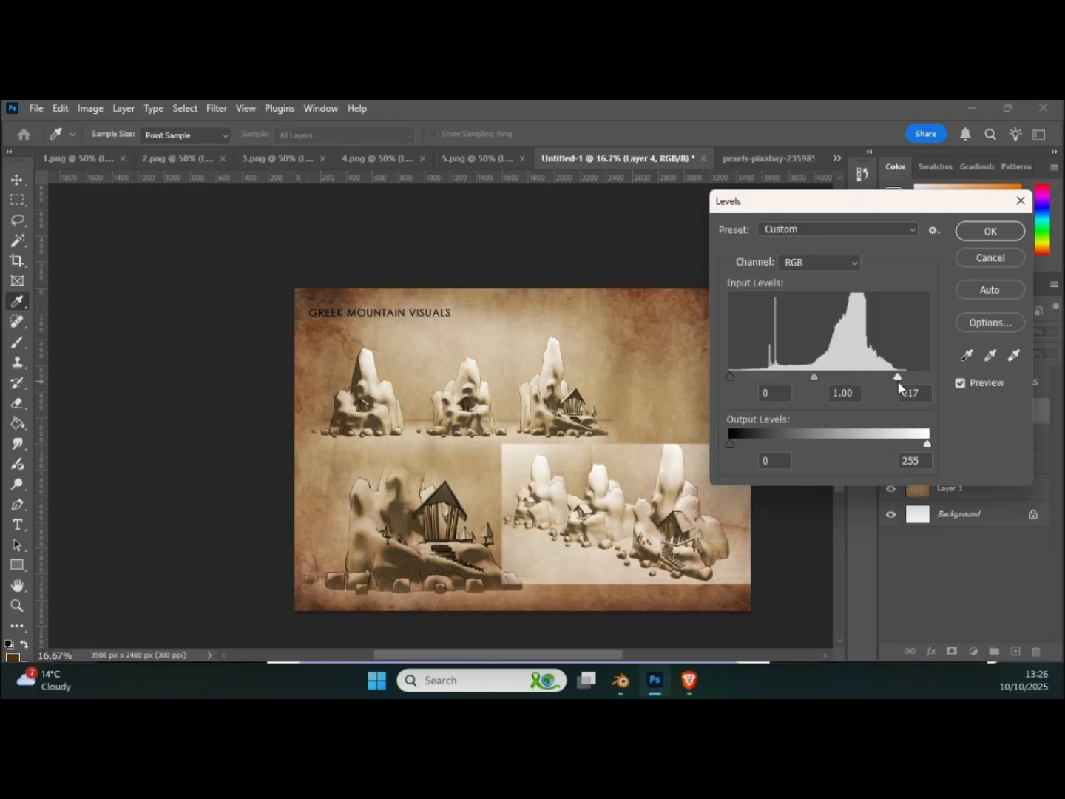
pyautogui.moveTo(815, 376); pyautogui.dragTo(826, 375)
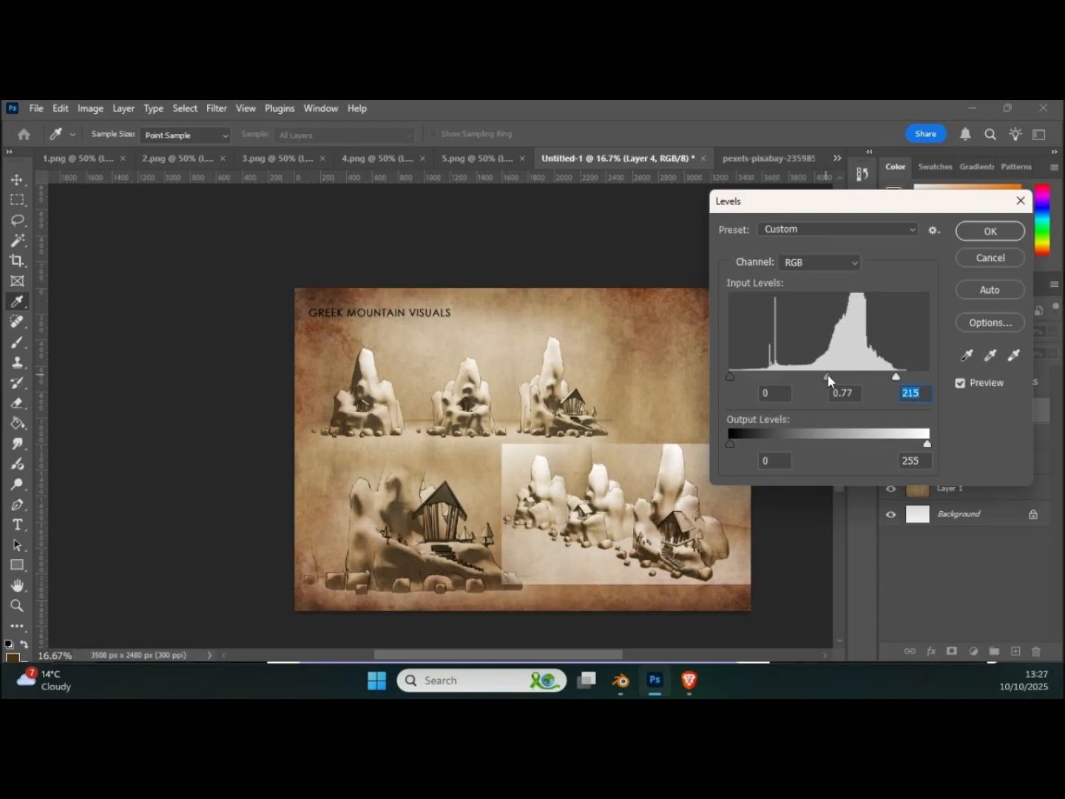
pyautogui.click(834, 375)
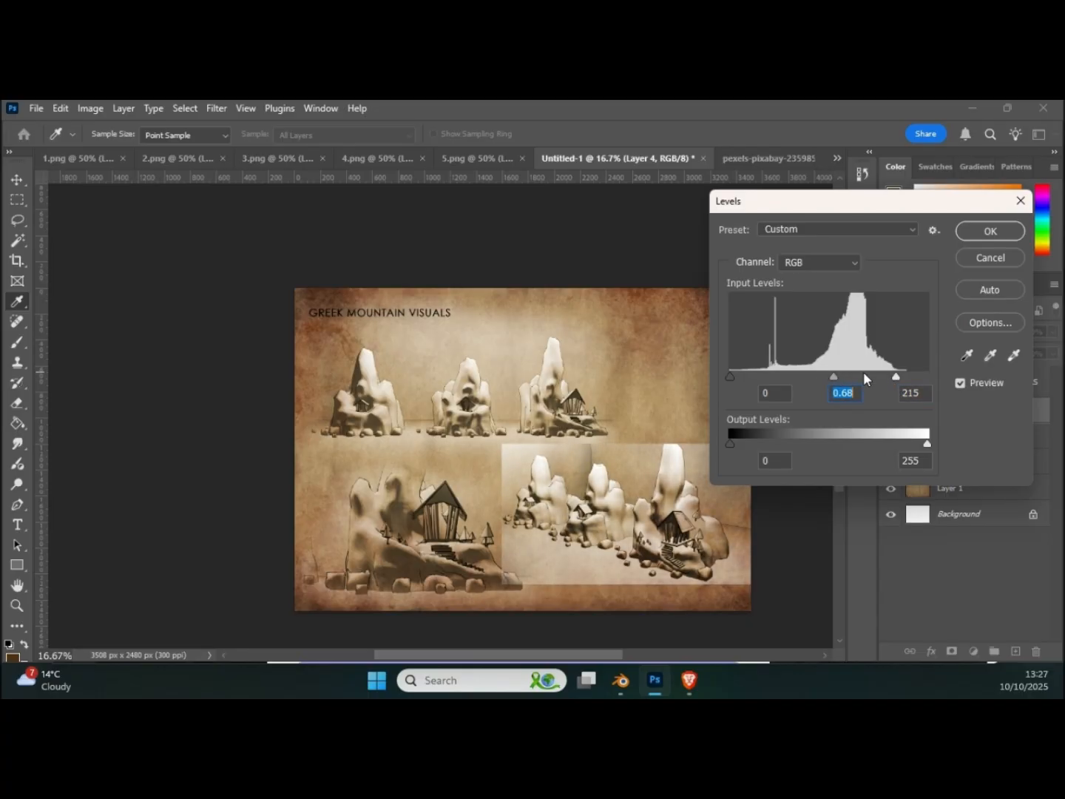
pyautogui.moveTo(894, 378)
pyautogui.mouseDown()
pyautogui.moveTo(884, 380)
pyautogui.moveTo(906, 373)
pyautogui.mouseUp()
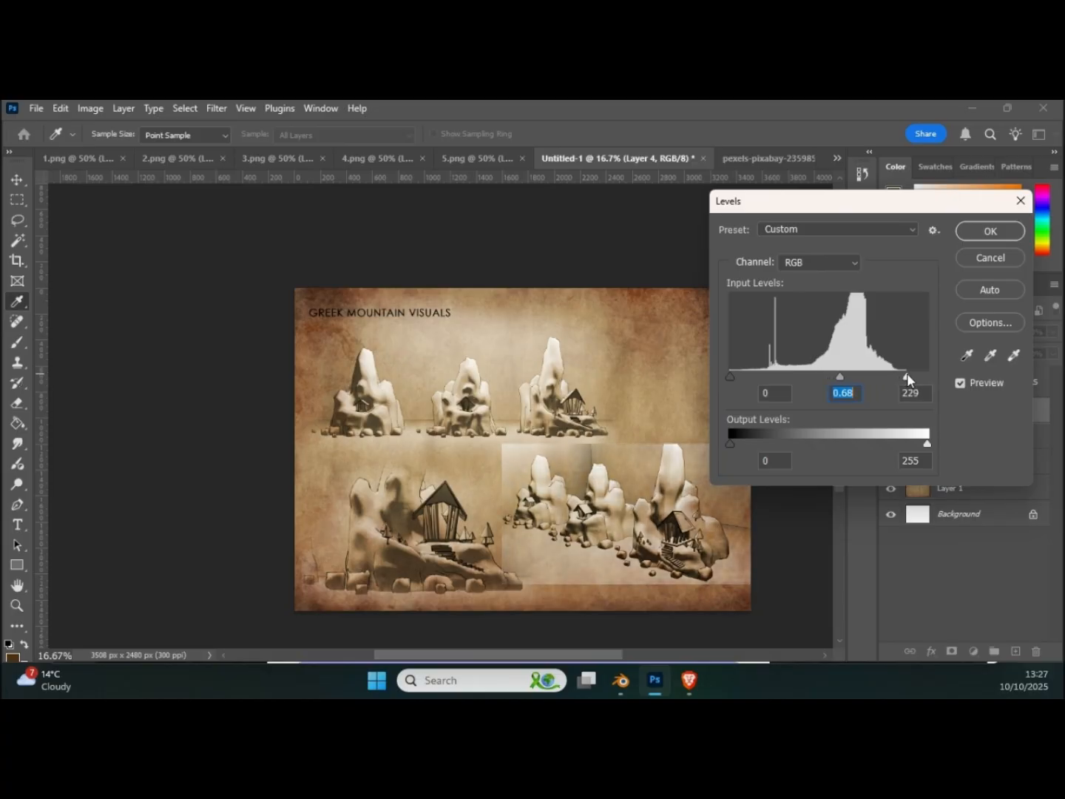
pyautogui.click(990, 230)
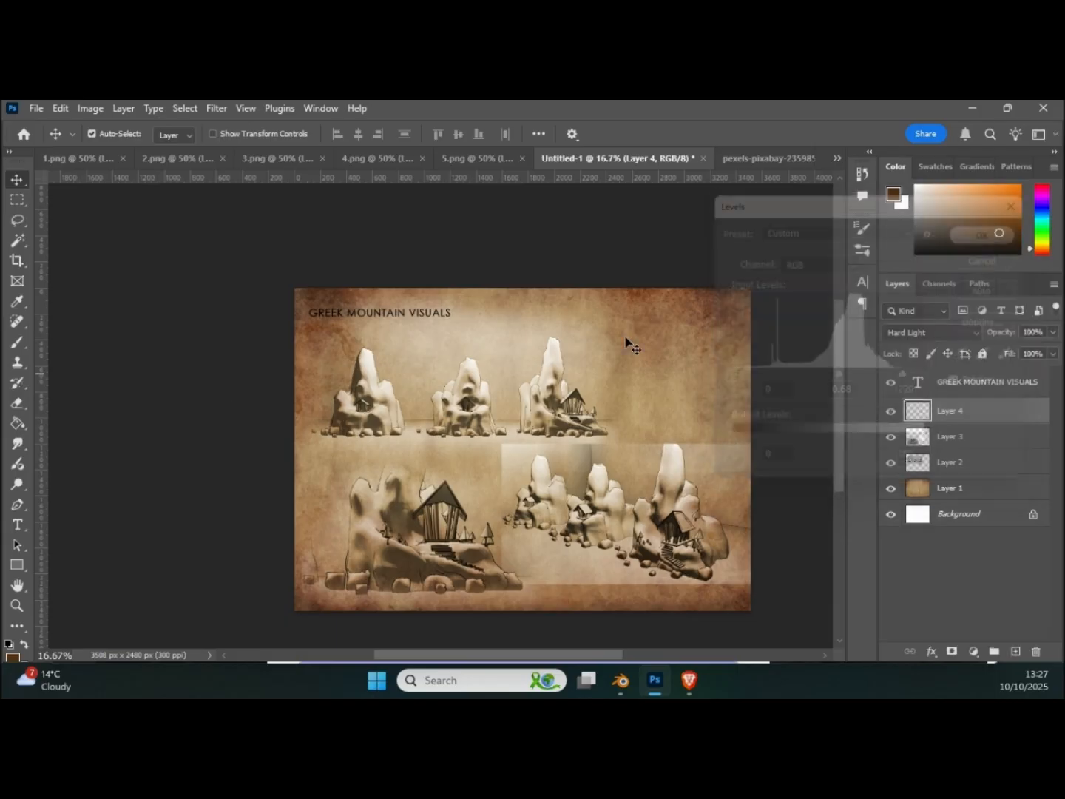
# Step: Erase the hard edges around the angled mountain render with the 511 px soft eraser so it blends into the paper
pyautogui.click(16, 405)
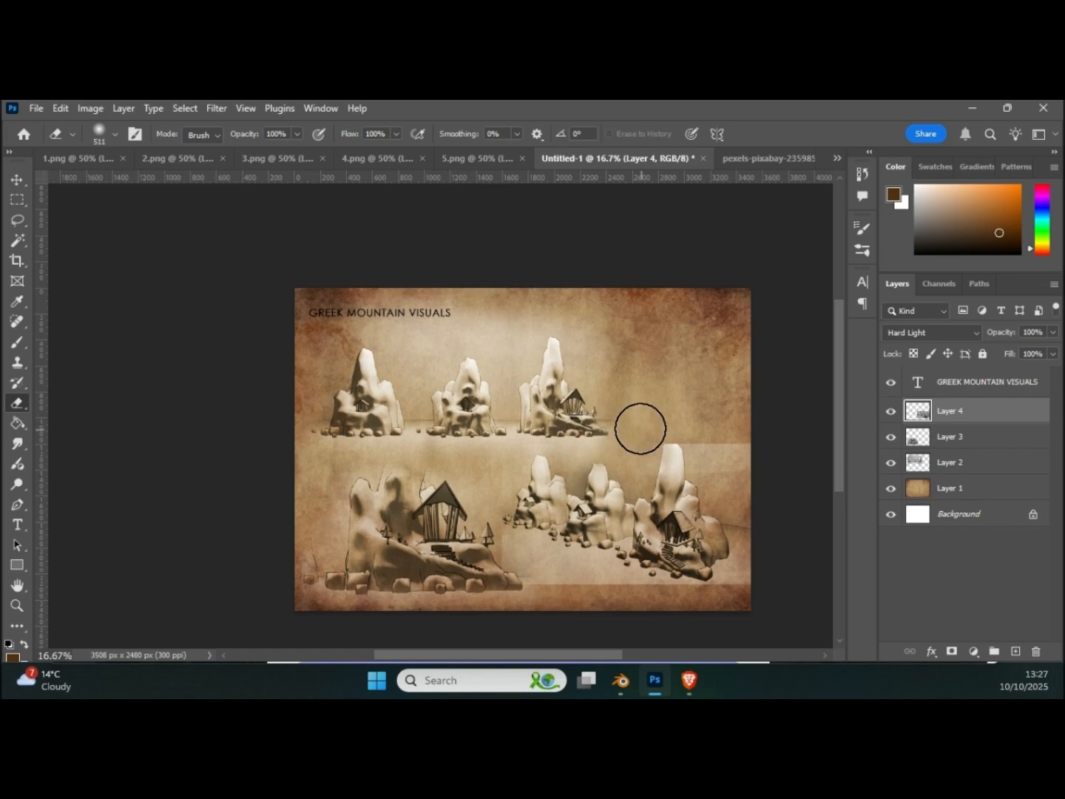
pyautogui.moveTo(708, 390)
pyautogui.mouseDown()
pyautogui.moveTo(713, 440)
pyautogui.moveTo(770, 558)
pyautogui.moveTo(730, 603)
pyautogui.moveTo(682, 617)
pyautogui.moveTo(470, 563)
pyautogui.moveTo(545, 594)
pyautogui.moveTo(562, 569)
pyautogui.moveTo(595, 570)
pyautogui.moveTo(622, 595)
pyautogui.mouseUp()
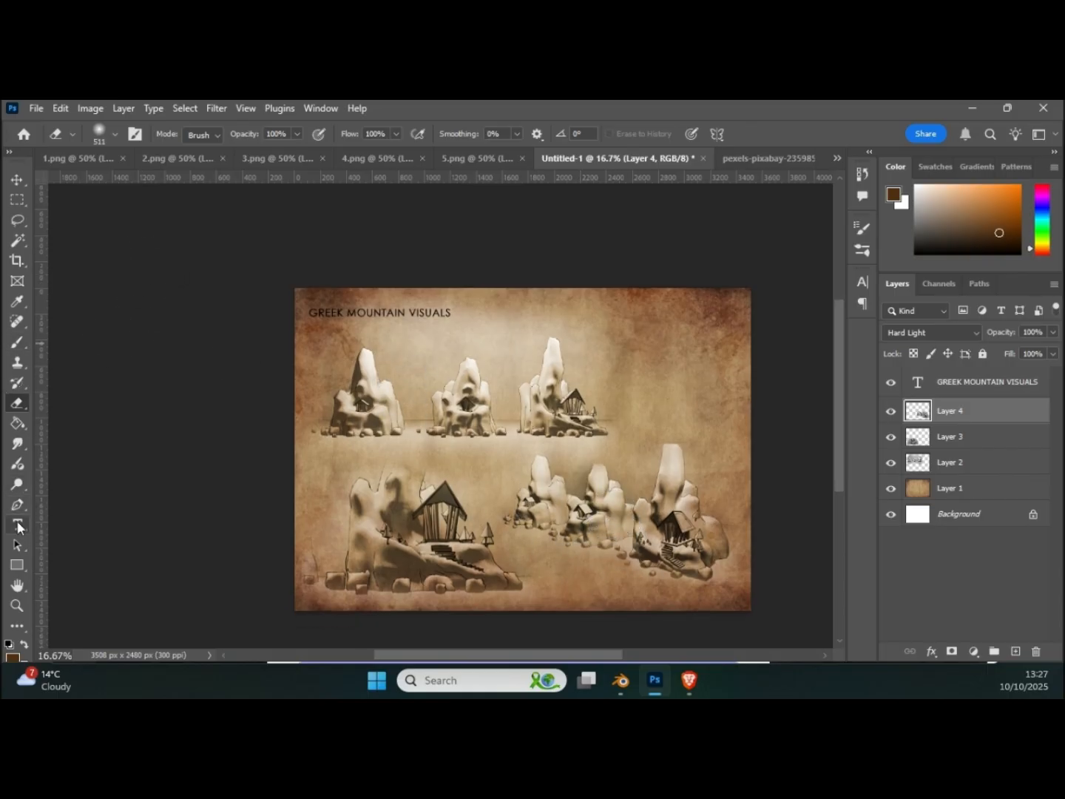
# Step: Add a Lorem Ipsum placeholder text layer in Century Gothic and move it over the upper row of mountains
pyautogui.click(17, 524)
pyautogui.click(627, 356)
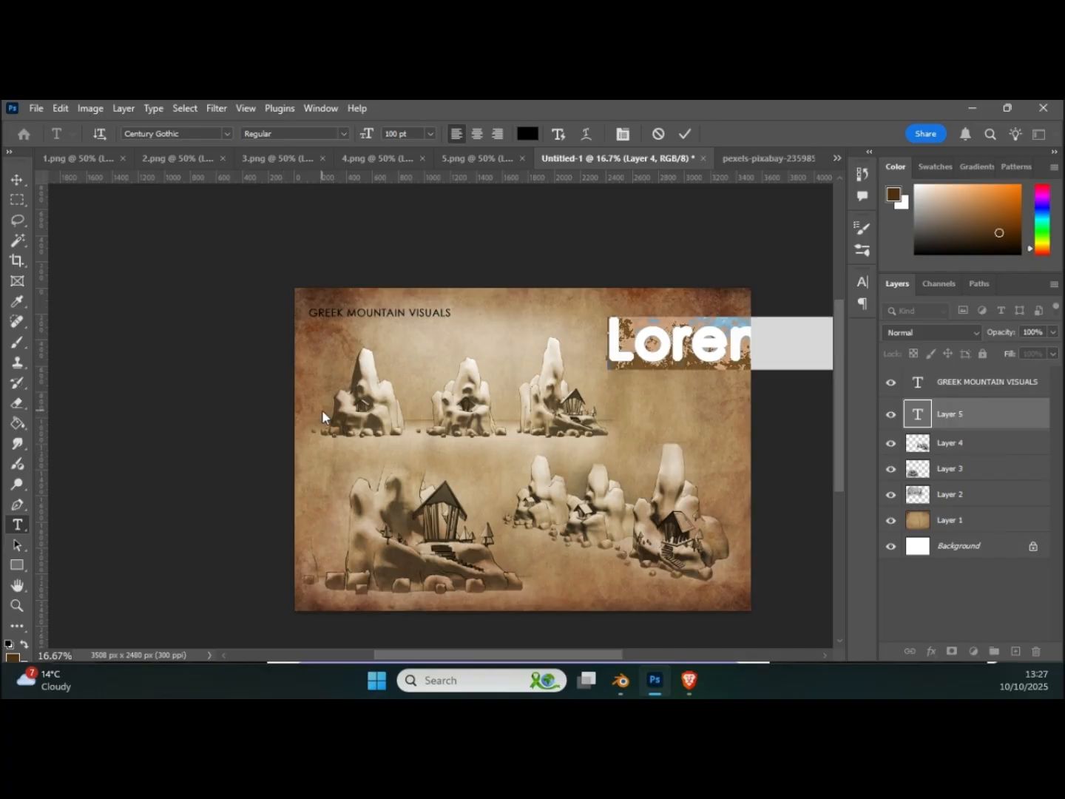
pyautogui.click(17, 179)
pyautogui.moveTo(647, 342); pyautogui.dragTo(436, 350)
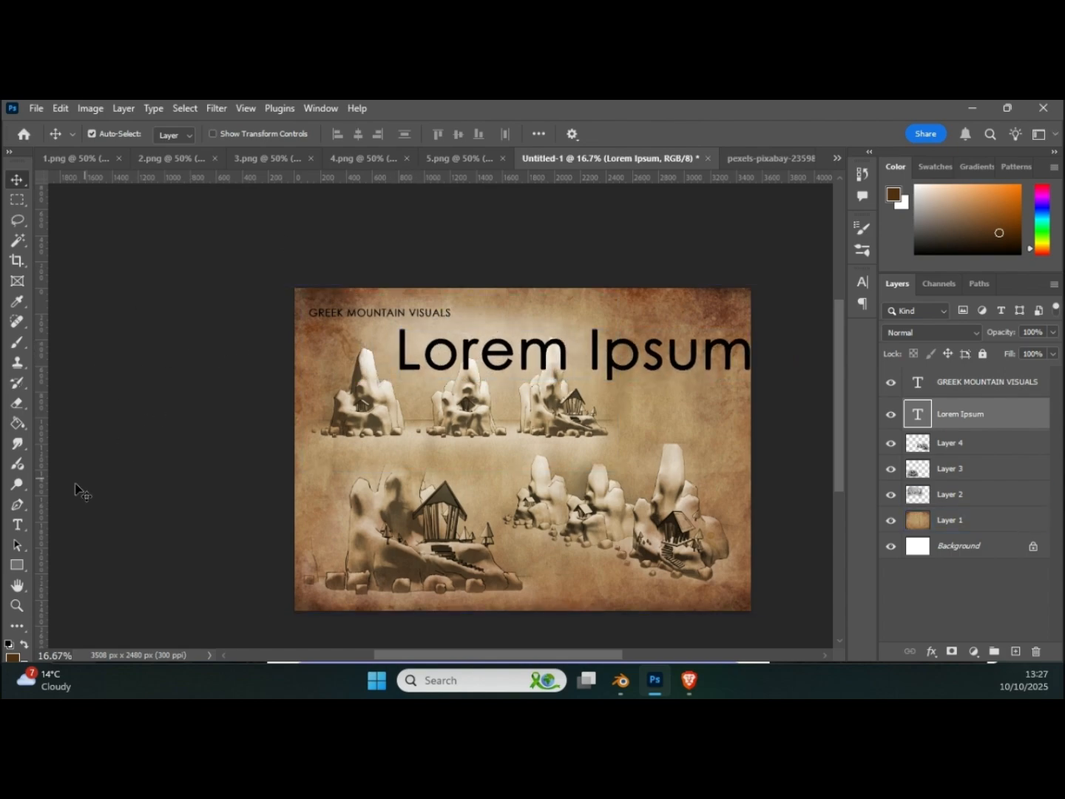
# Step: Reduce the font size of the whole Lorem Ipsum text to 17 pt
pyautogui.click(17, 525)
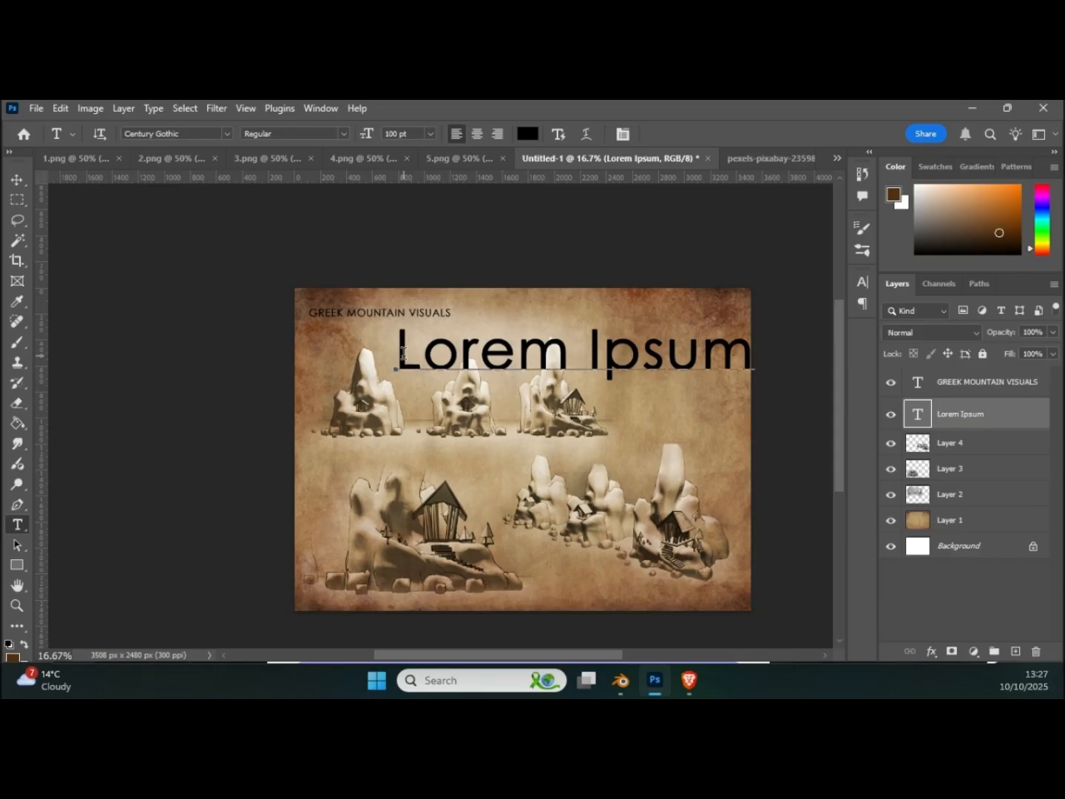
pyautogui.moveTo(403, 354); pyautogui.dragTo(740, 352)
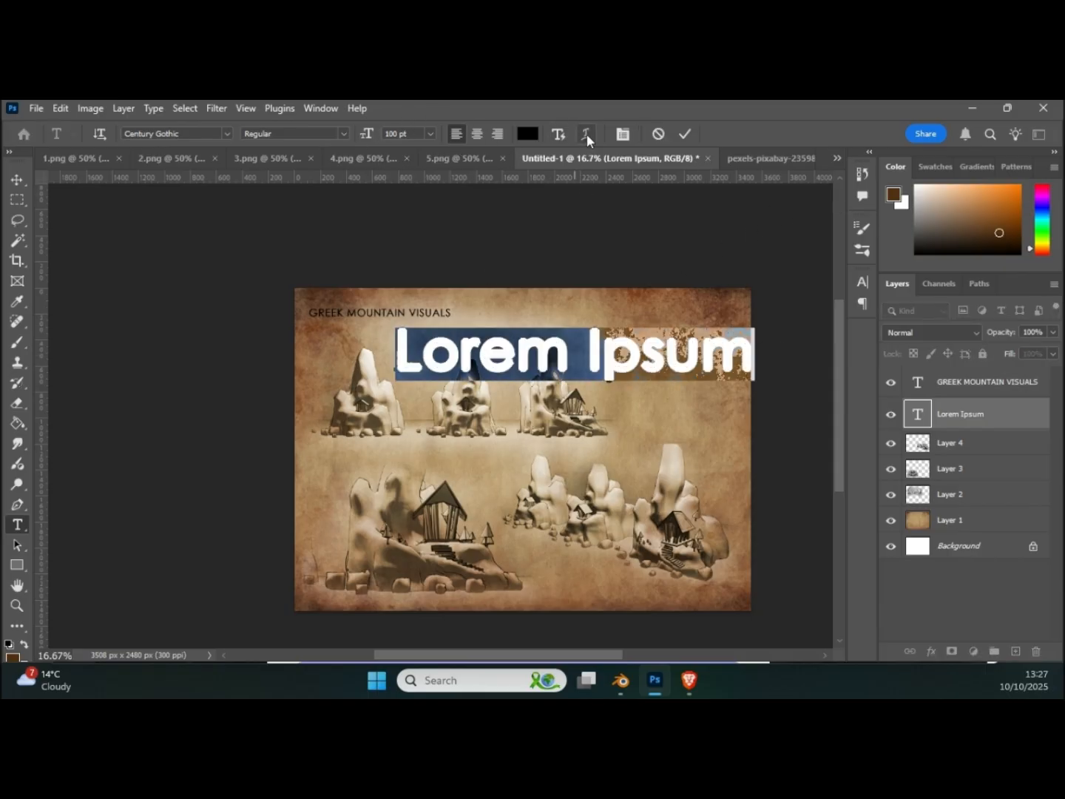
pyautogui.click(623, 134)
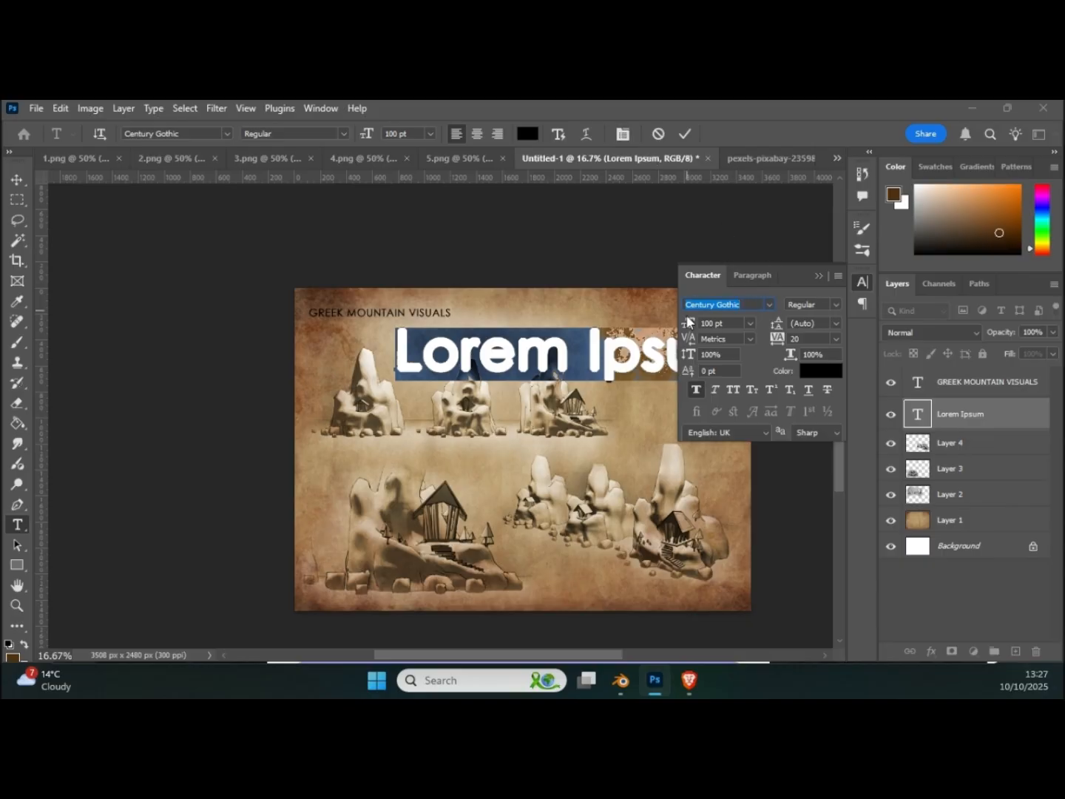
pyautogui.moveTo(687, 330); pyautogui.dragTo(623, 336)
pyautogui.click(755, 302)
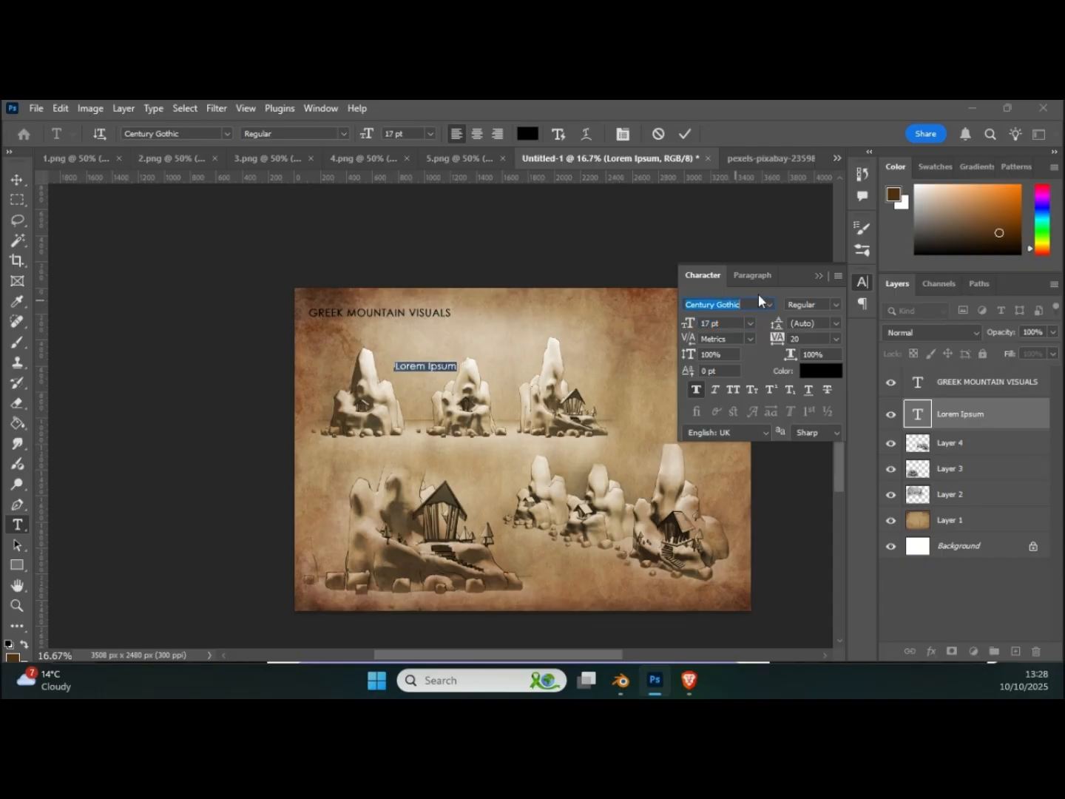
pyautogui.click(818, 275)
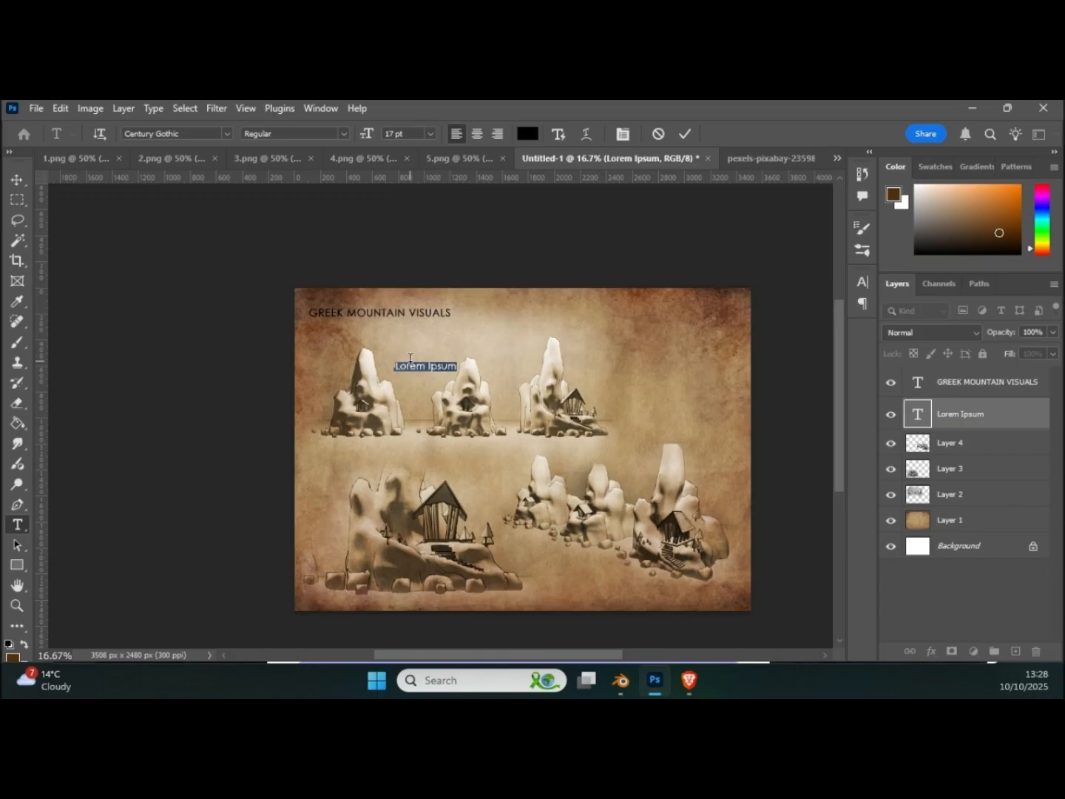
# Step: Move the Lorem Ipsum text to the page's empty upper-right area and place a duplicate directly below it
pyautogui.click(17, 179)
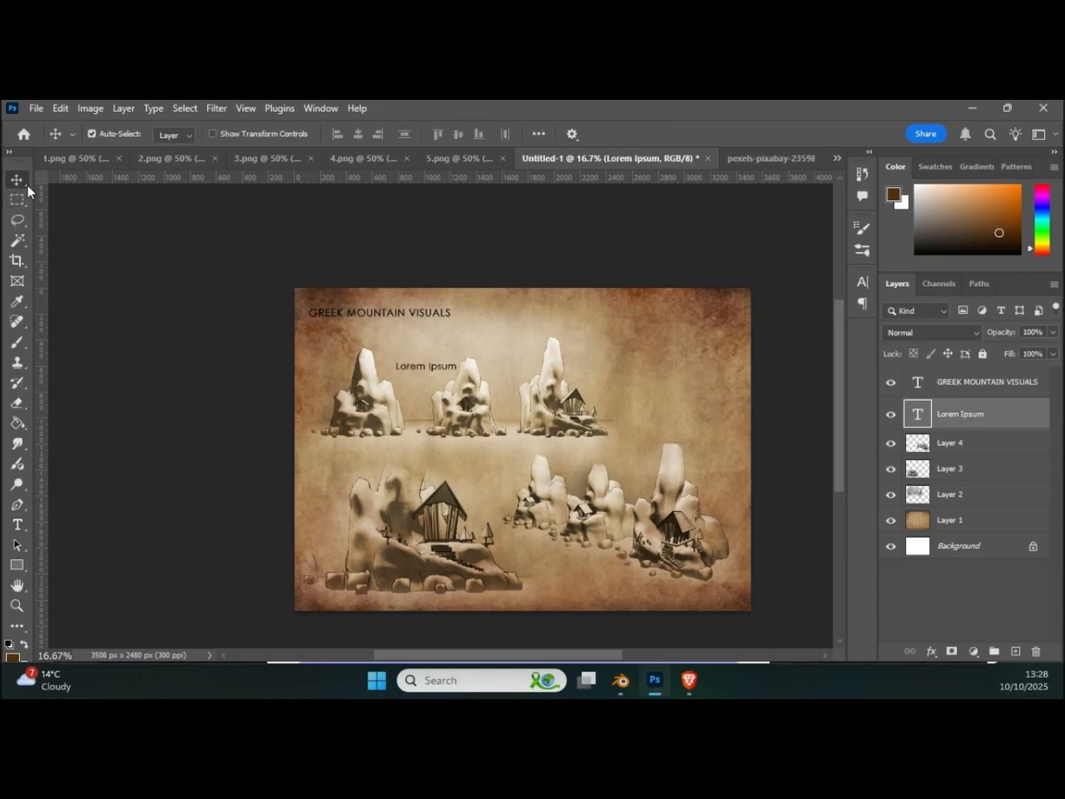
pyautogui.moveTo(409, 368); pyautogui.dragTo(609, 328)
pyautogui.keyDown('alt'); pyautogui.moveTo(621, 331); pyautogui.dragTo(621, 344); pyautogui.keyUp('alt')
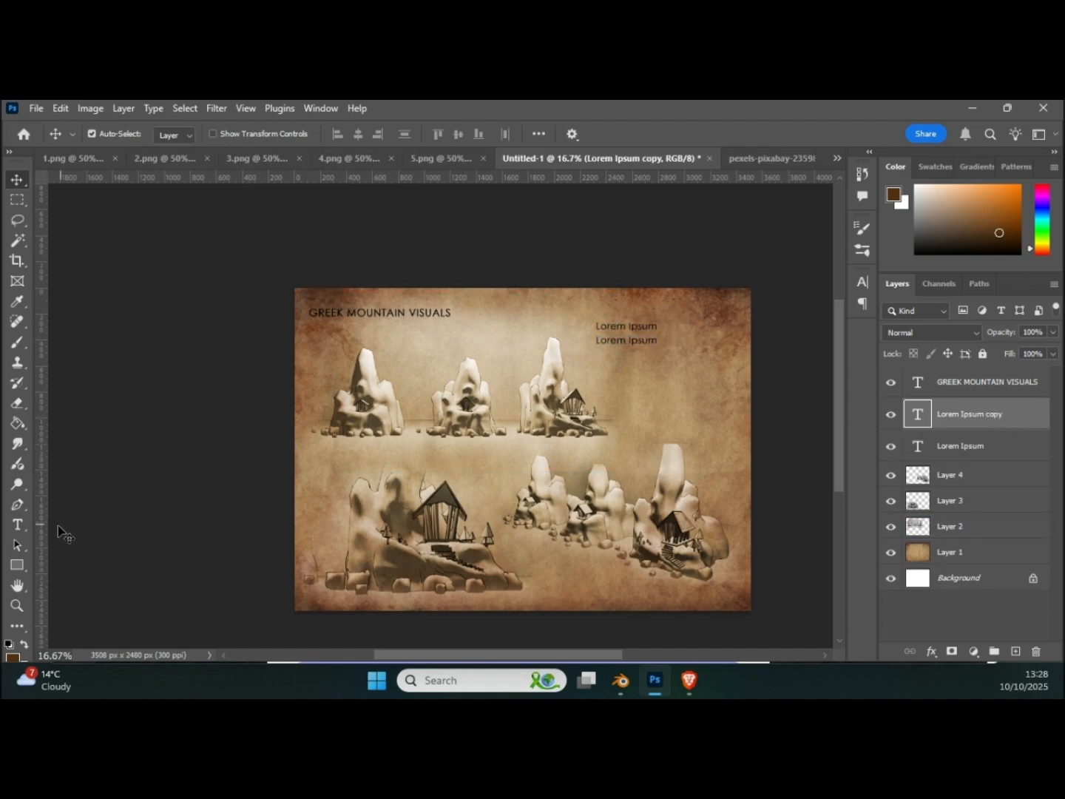
# Step: Replace the duplicated text with six lines of uppercase filler, from "CBSZDCFSFHB SODSSHDFSO" to "ADHBGYADBHYGD"
pyautogui.click(17, 525)
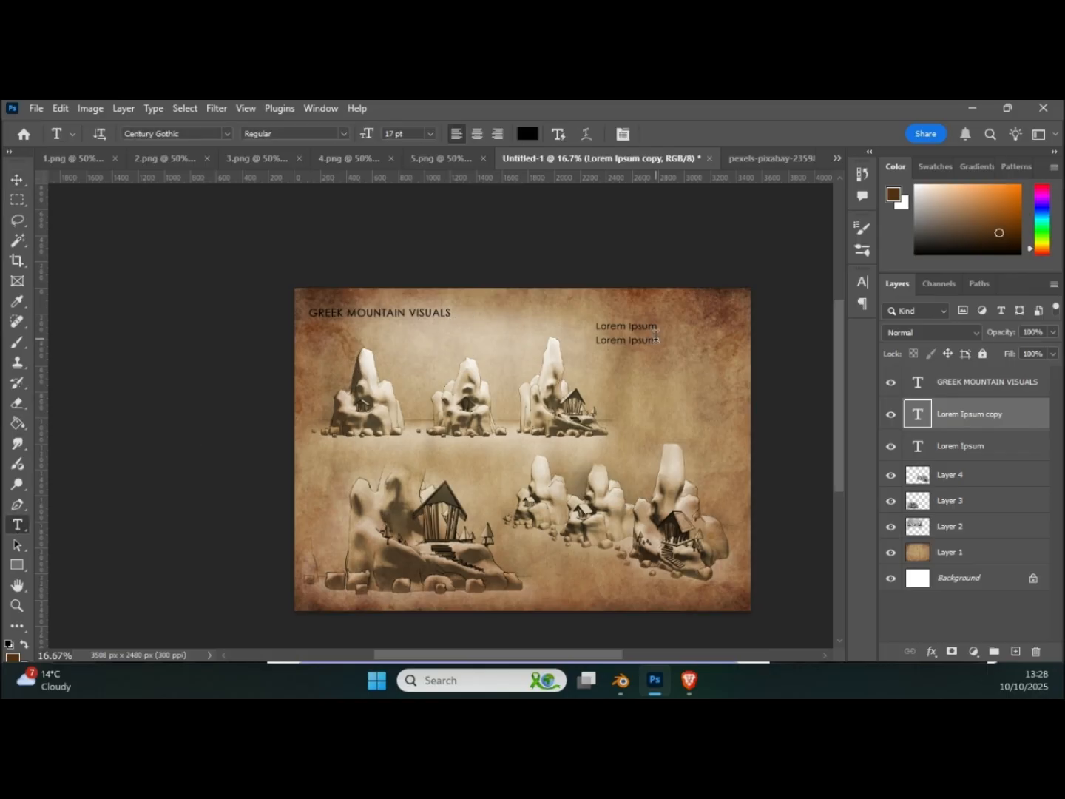
pyautogui.click(656, 341)
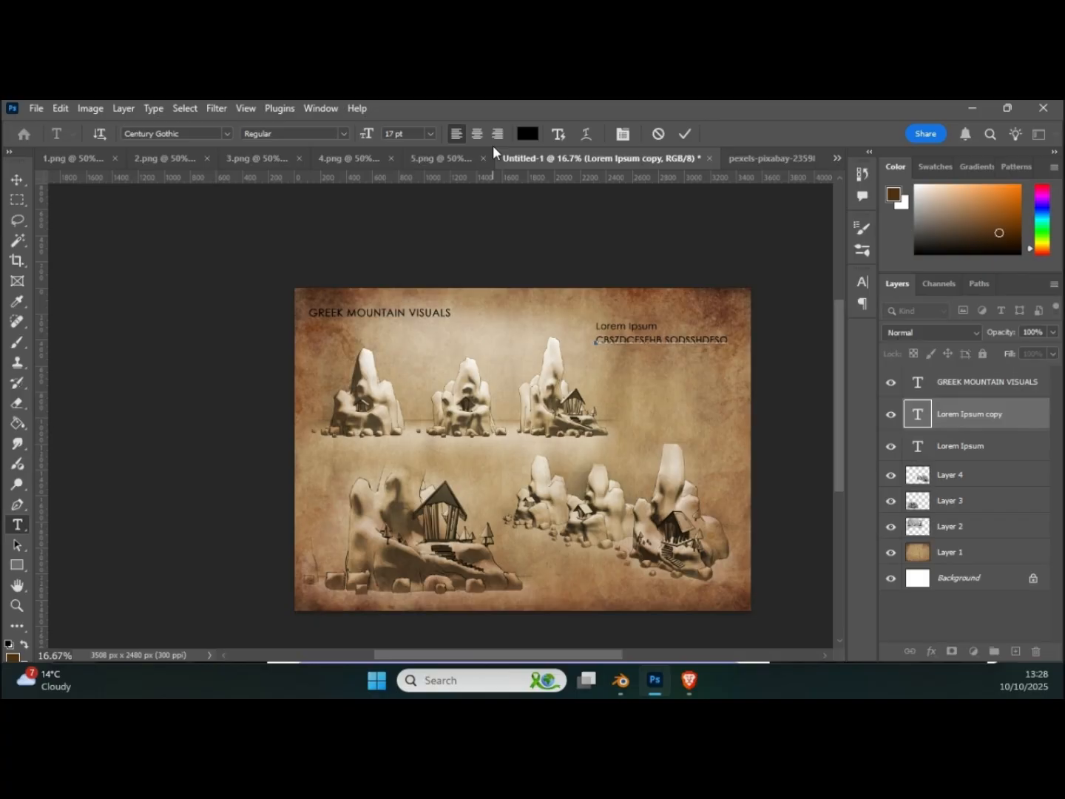
pyautogui.write('E INDEVDEDUH DV ')
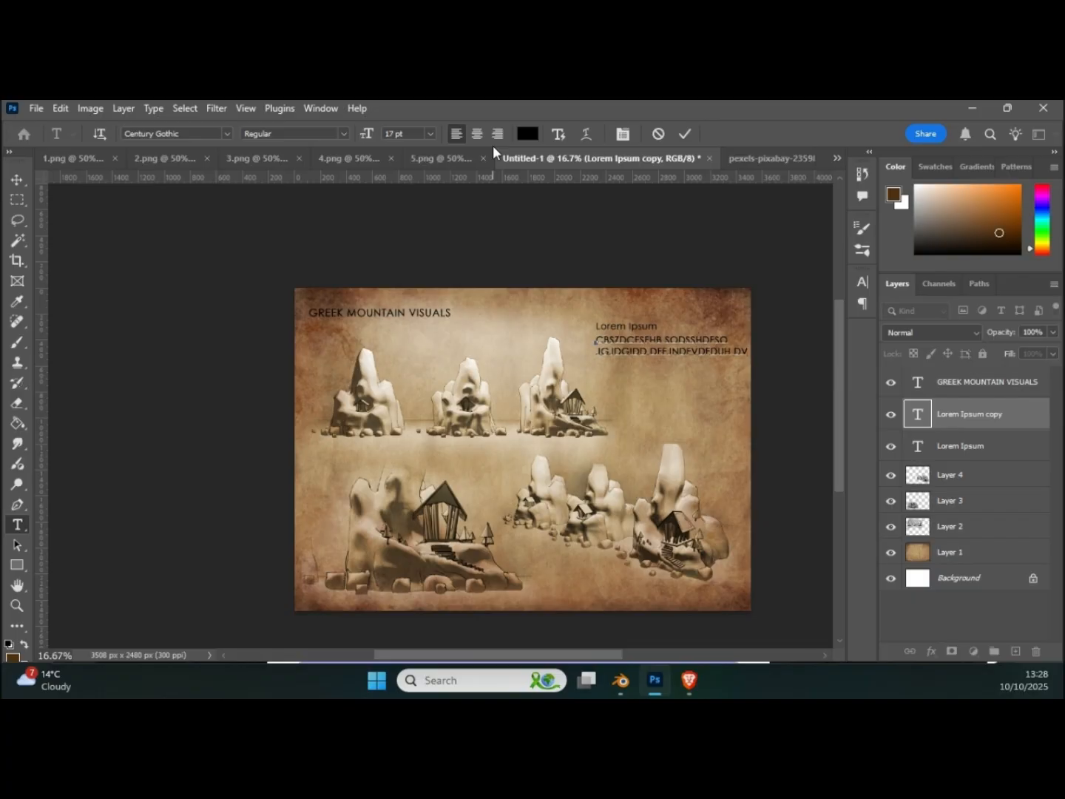
pyautogui.write('SCDBSHDSB')
pyautogui.press('Return')
pyautogui.write('ADIIHBASDHUIDADII ')
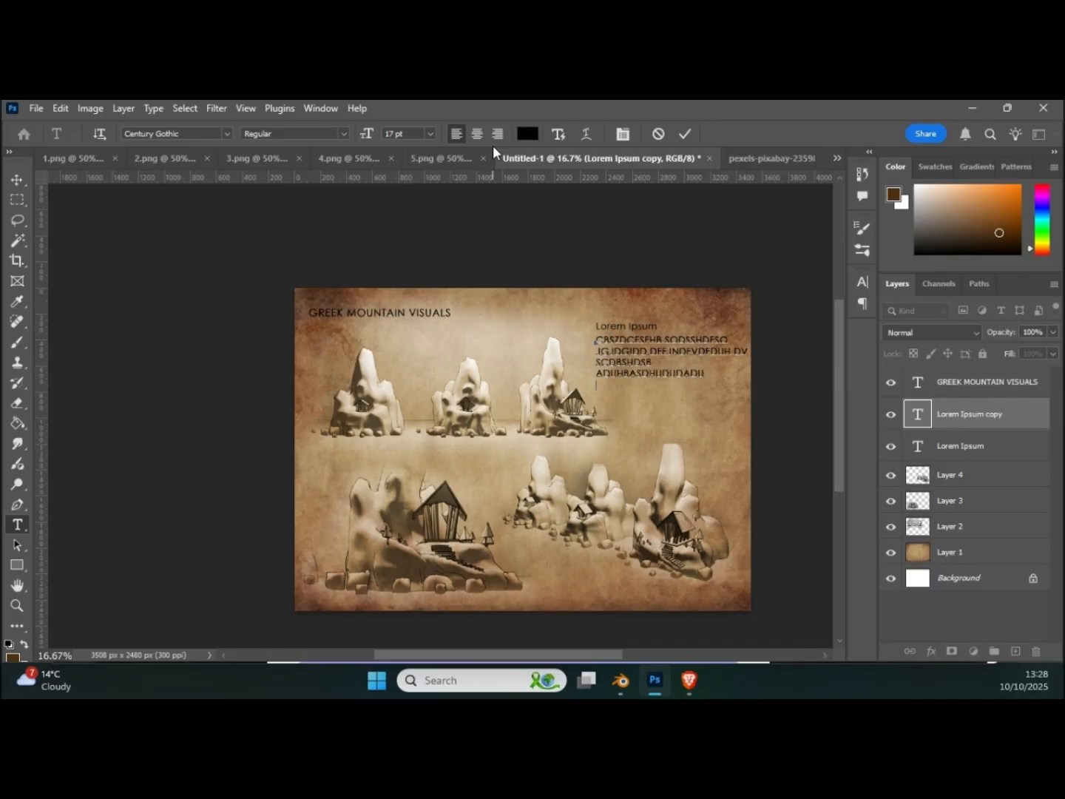
pyautogui.write('DCUSHBDSAUHBD')
pyautogui.write(' ADKJSDSD ')
pyautogui.write('ADHBGYADBHYGD')
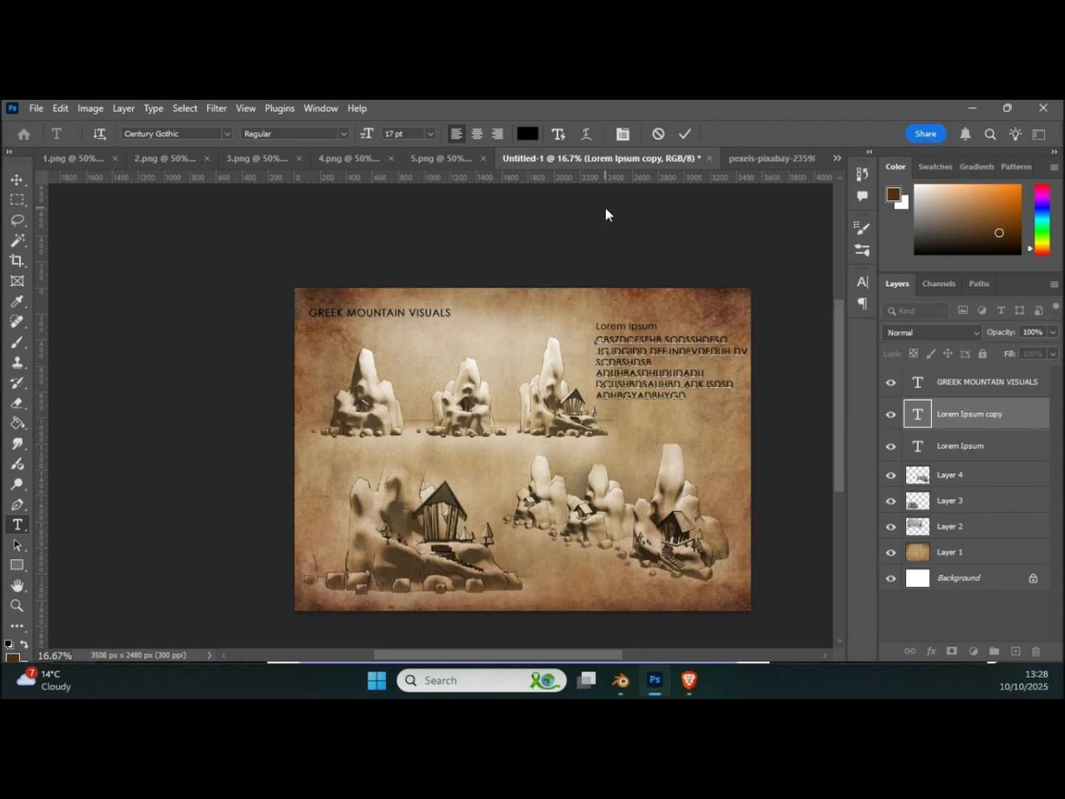
# Step: Commit the uppercase filler text and set its kerning to 0
pyautogui.click(623, 134)
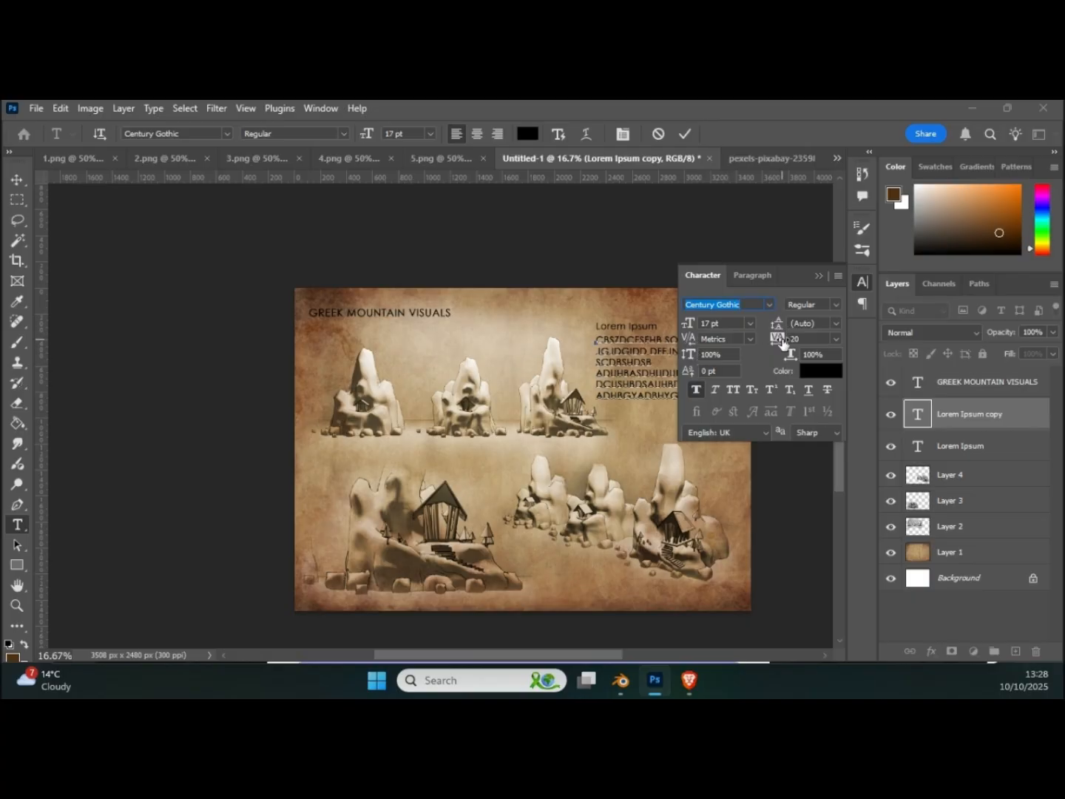
pyautogui.moveTo(694, 326); pyautogui.dragTo(686, 326)
pyautogui.click(16, 179)
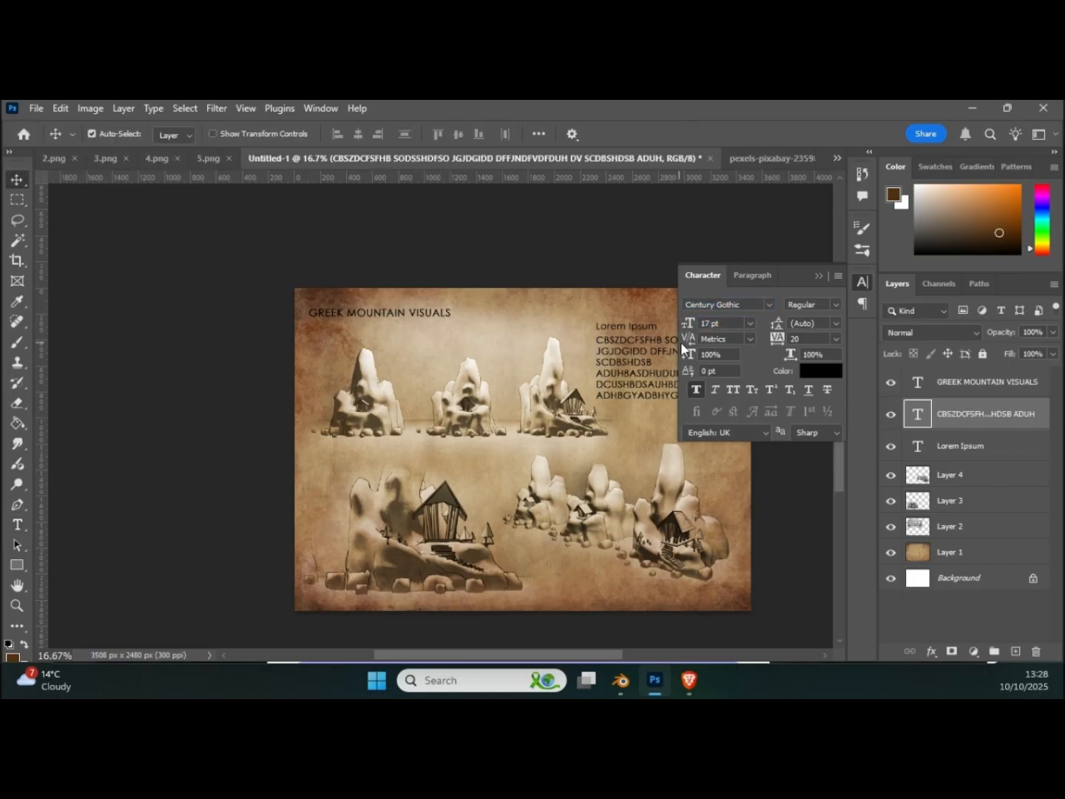
pyautogui.moveTo(688, 339); pyautogui.dragTo(679, 338)
# Step: Reduce the font size of all six uppercase filler lines to 12 pt and close the character settings
pyautogui.click(17, 524)
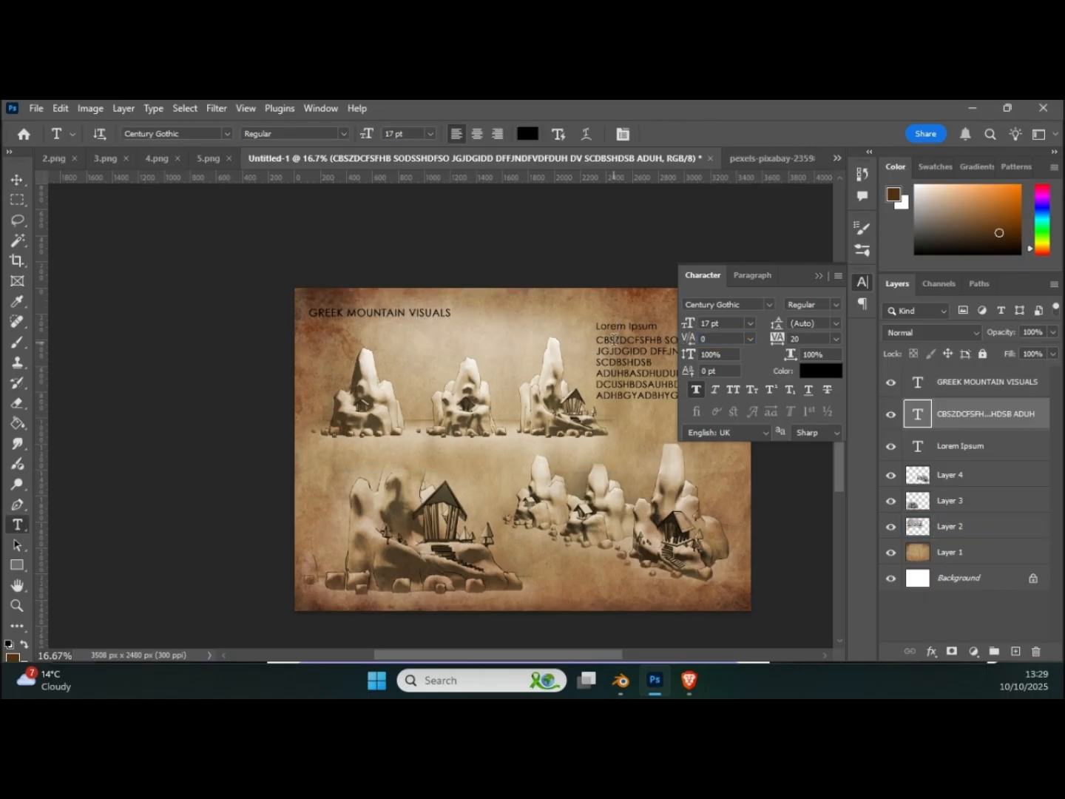
pyautogui.moveTo(597, 340); pyautogui.dragTo(684, 400)
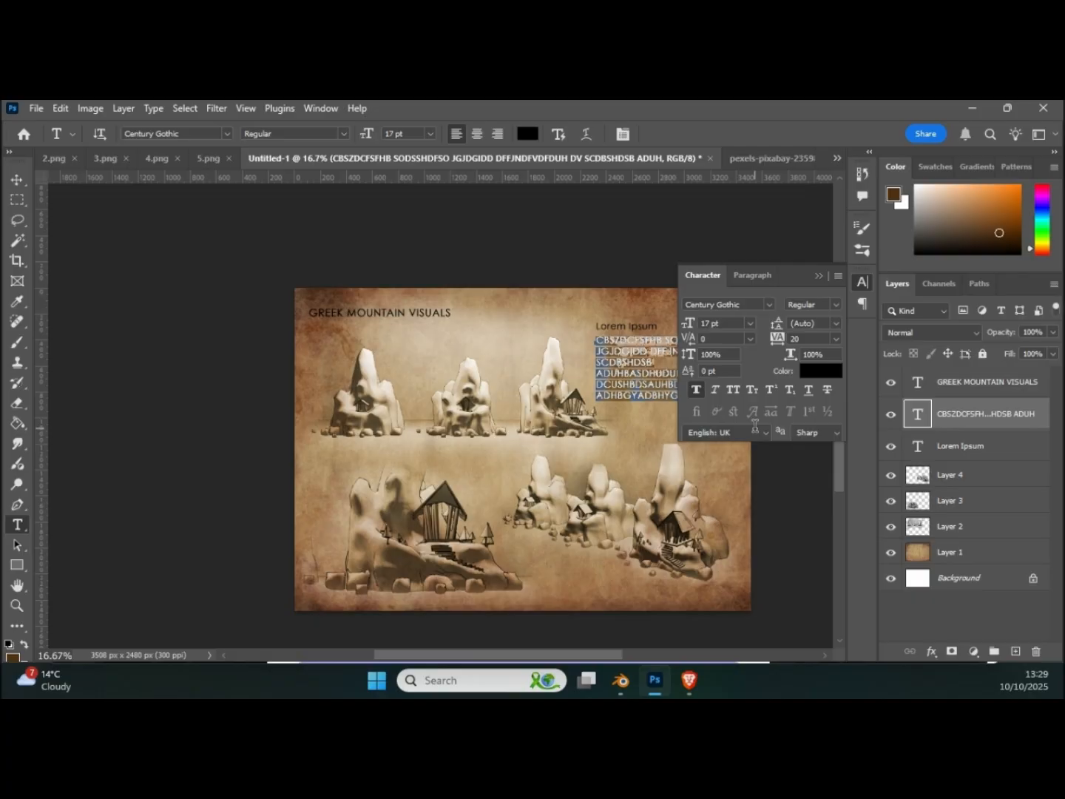
pyautogui.moveTo(690, 324); pyautogui.dragTo(688, 327)
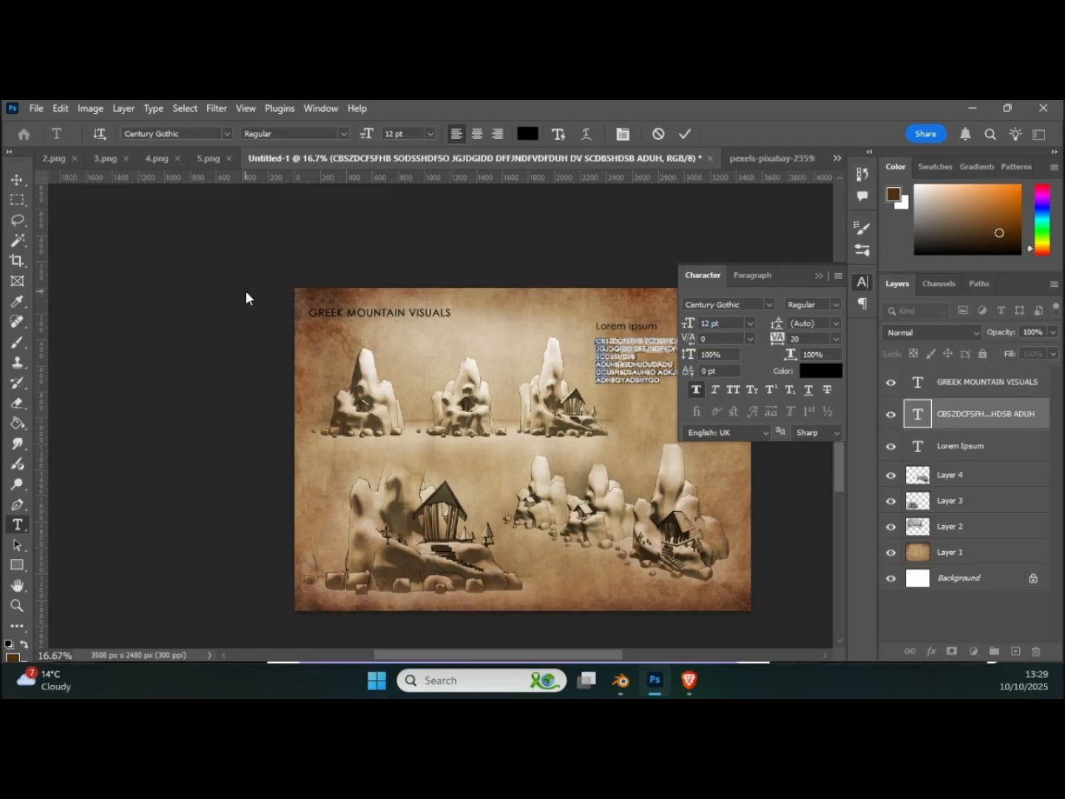
pyautogui.click(17, 181)
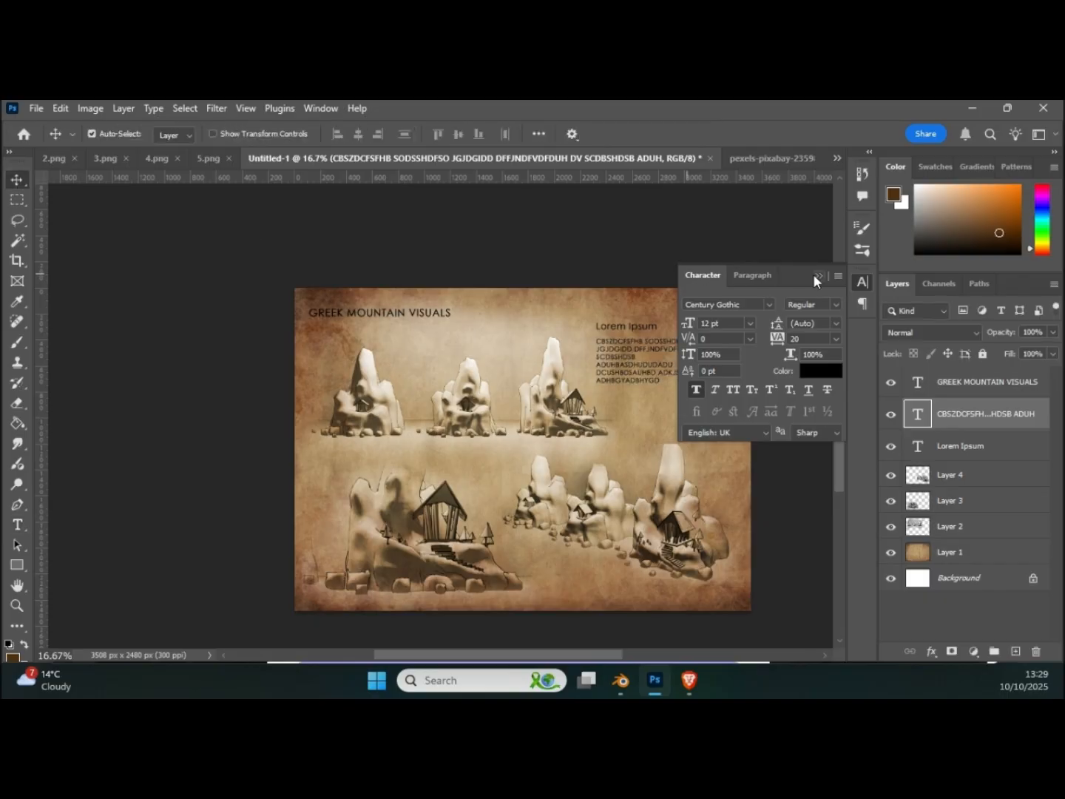
pyautogui.click(816, 276)
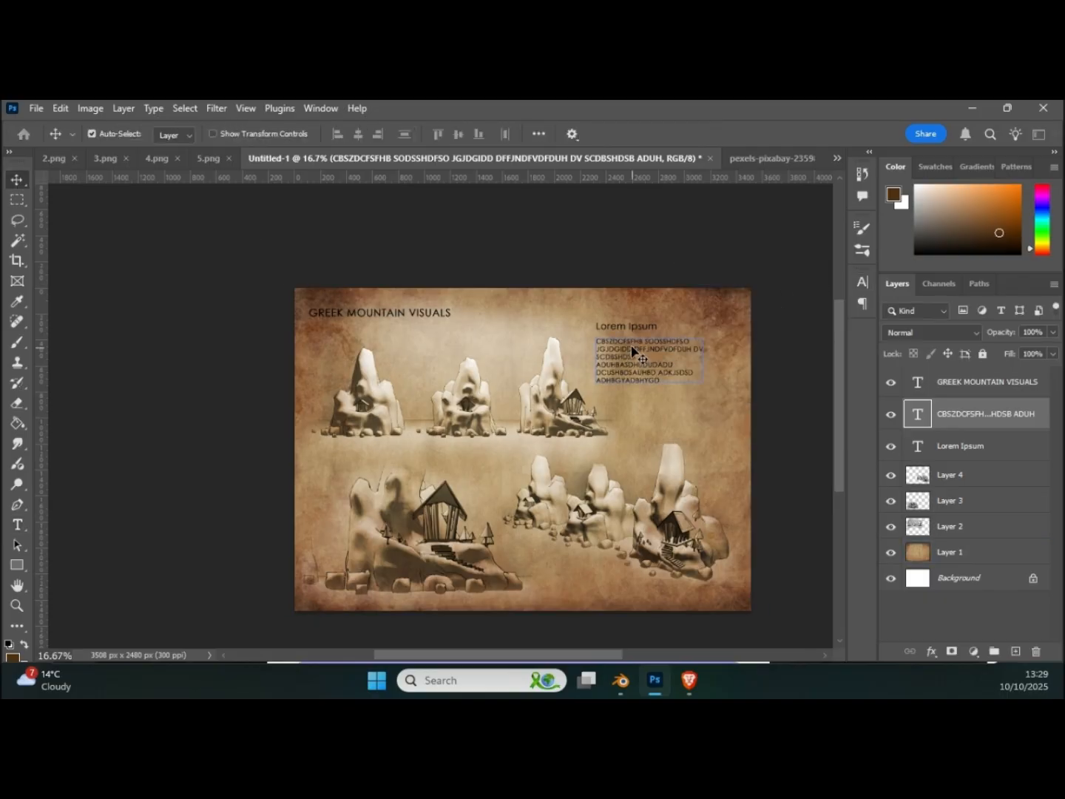
# Step: Move the filler paragraph slightly closer to its Lorem Ipsum heading, and shift both text layers together towards the page's right edge
pyautogui.moveTo(633, 349); pyautogui.dragTo(633, 350)
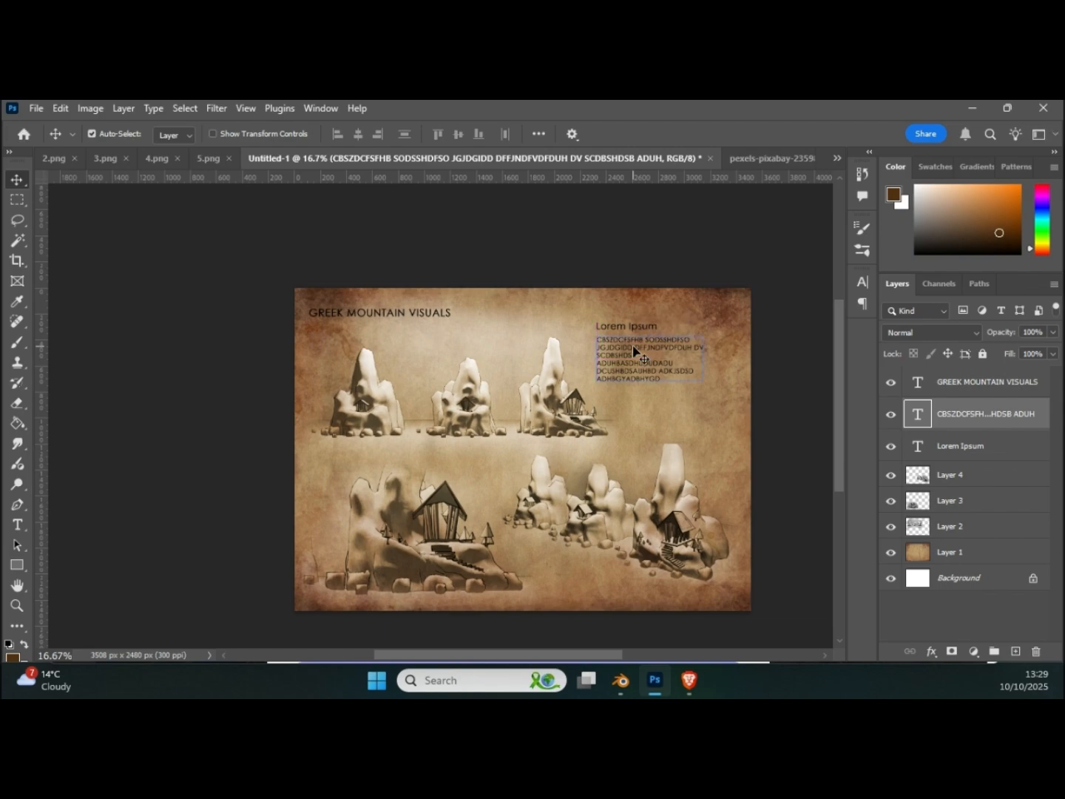
pyautogui.click(632, 330)
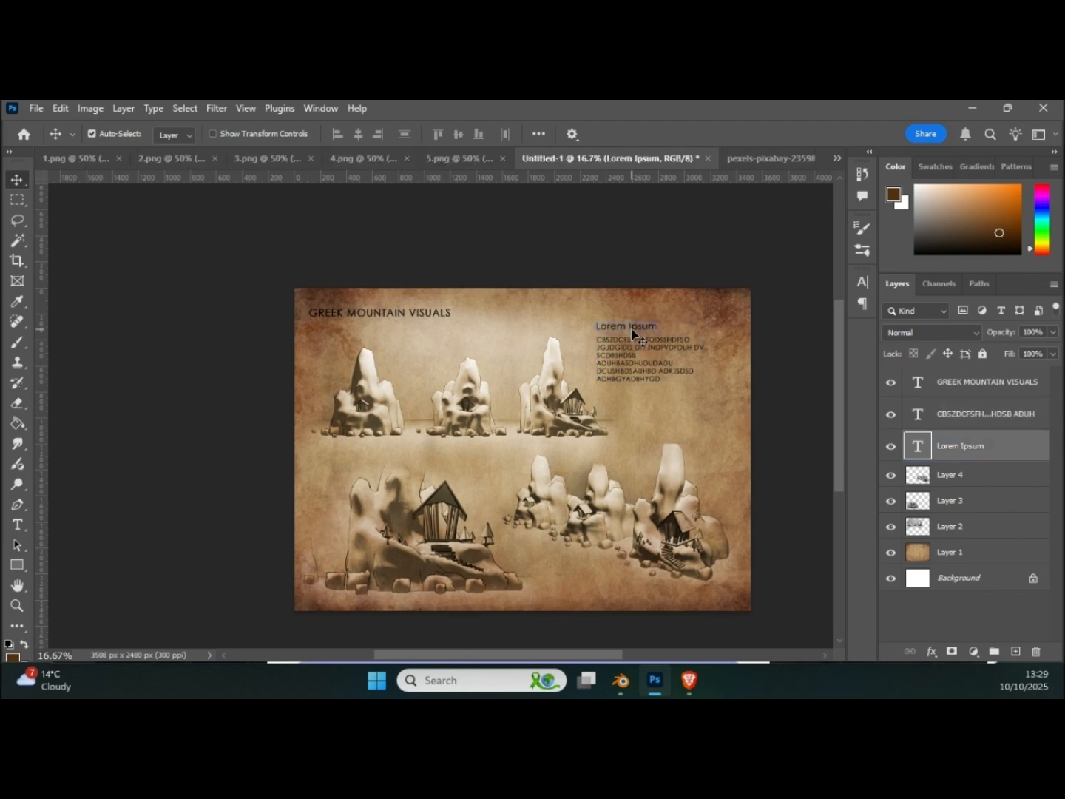
pyautogui.keyDown('shift'); pyautogui.click(626, 354); pyautogui.keyUp('shift')
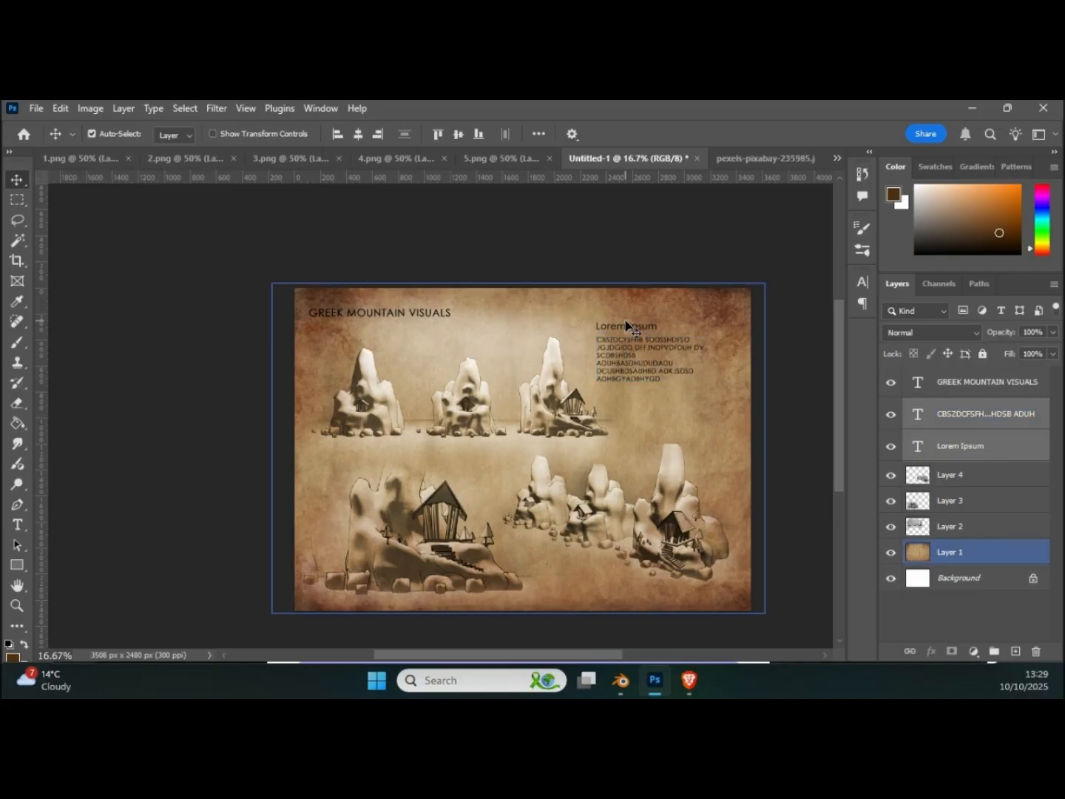
pyautogui.moveTo(626, 330); pyautogui.dragTo(645, 326)
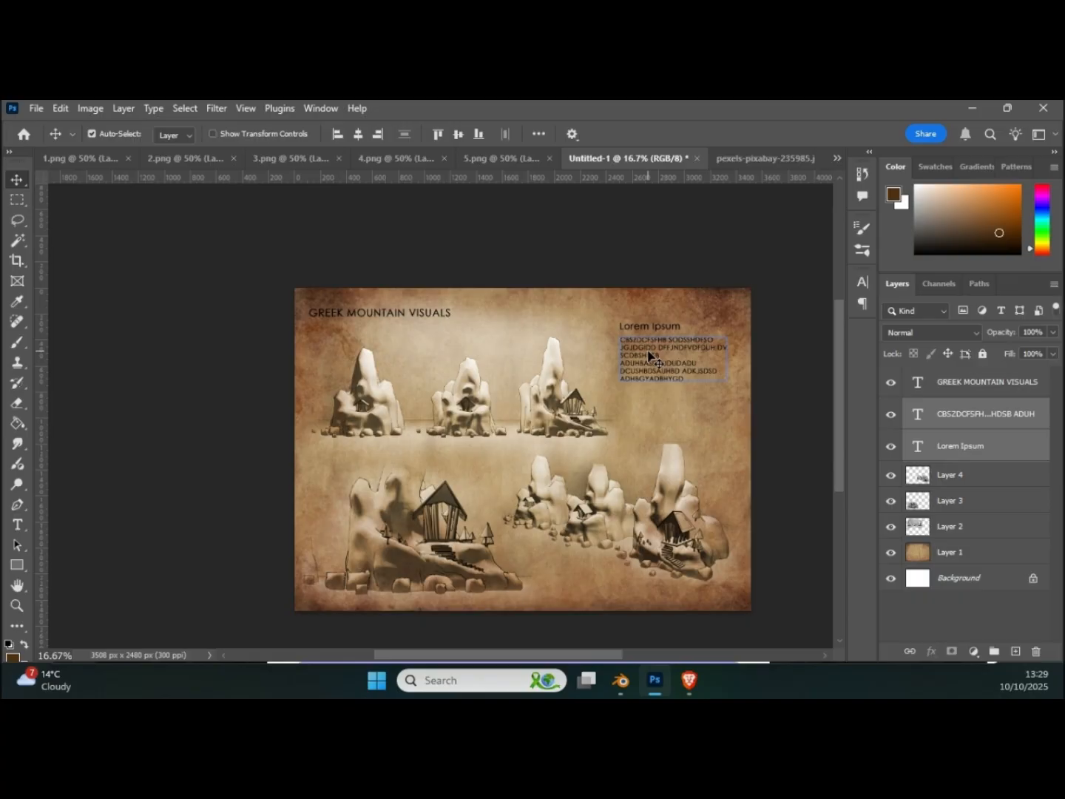
# Step: Duplicate the Lorem Ipsum heading and filler paragraph directly below the originals, and hide the duplicated heading
pyautogui.keyDown('alt'); pyautogui.moveTo(649, 357); pyautogui.dragTo(650, 419); pyautogui.keyUp('alt')
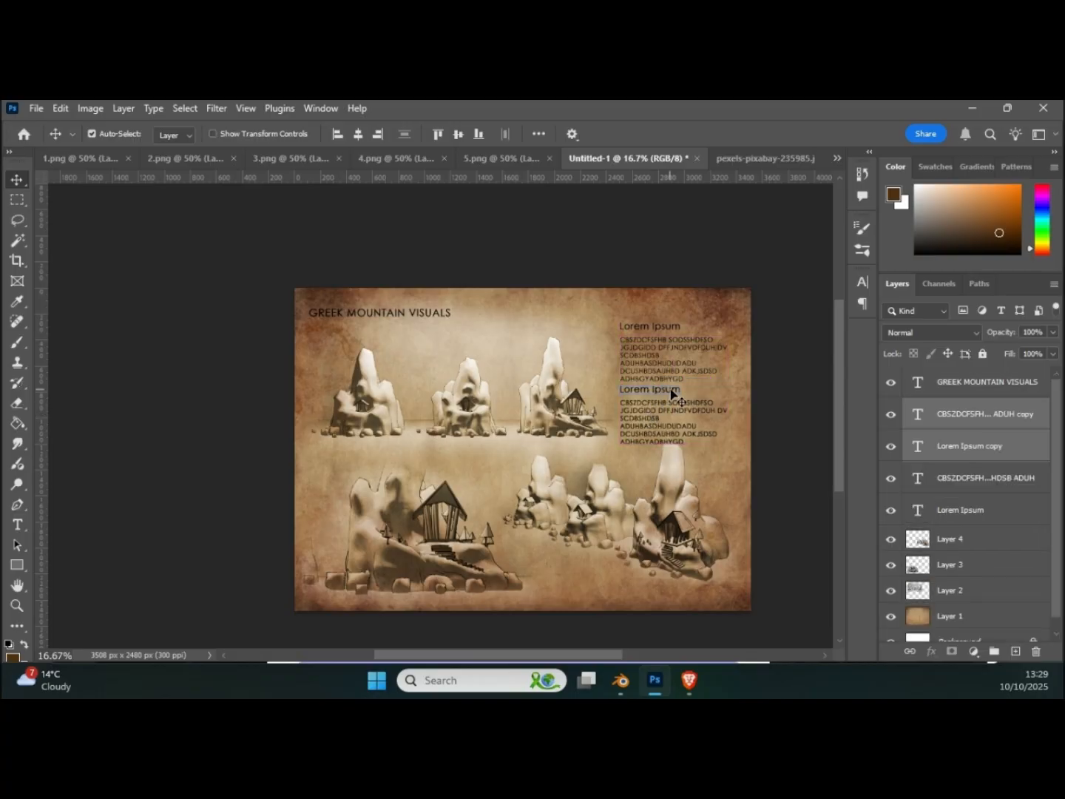
pyautogui.click(963, 446)
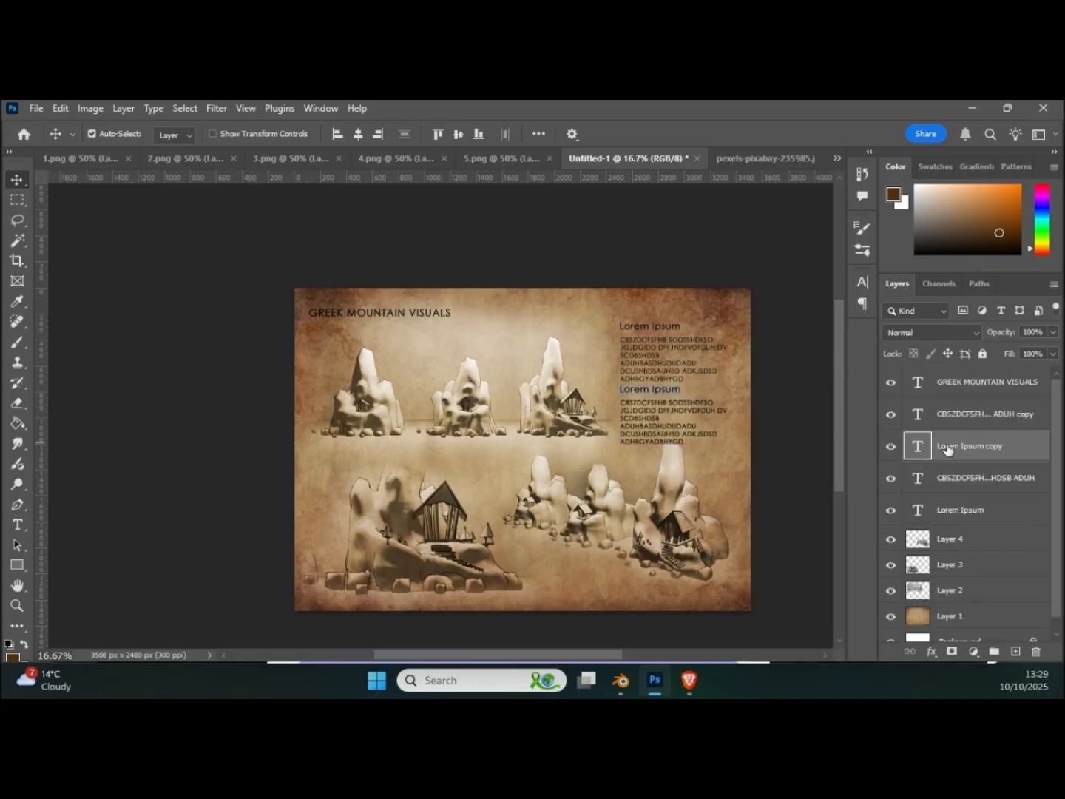
pyautogui.click(891, 447)
# Step: Move the duplicated filler paragraph up so it sits directly beneath the first paragraph
pyautogui.click(666, 423)
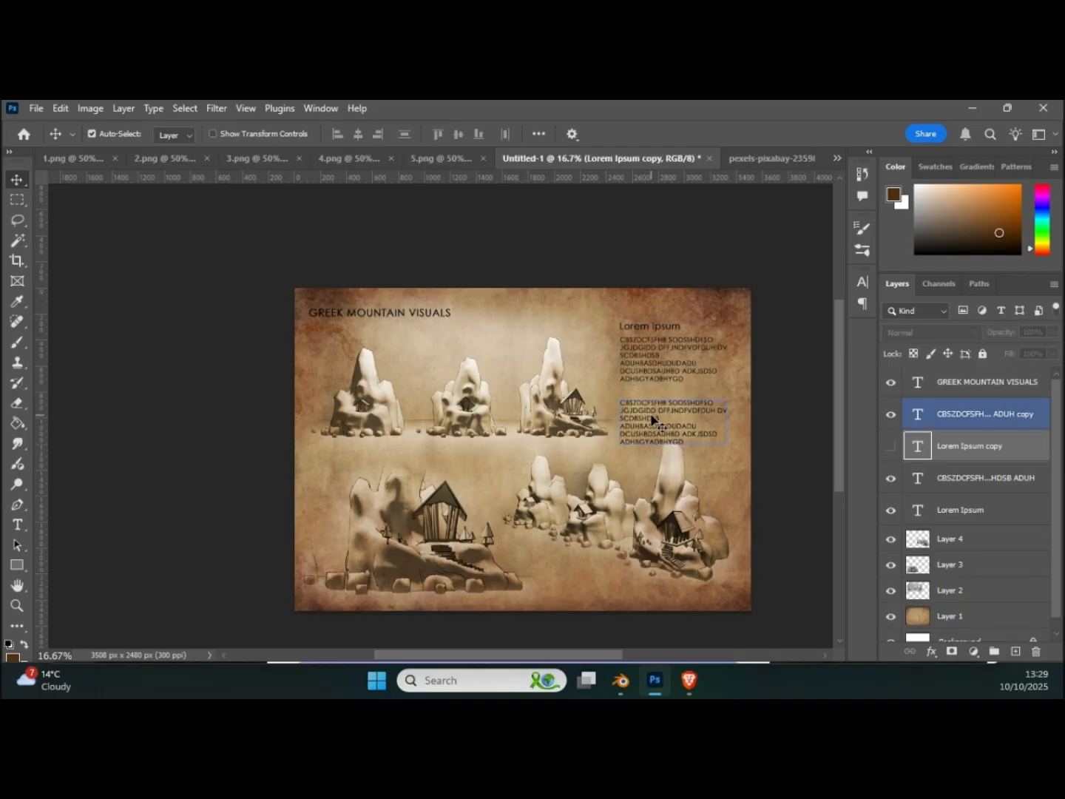
pyautogui.moveTo(648, 422); pyautogui.dragTo(647, 409)
pyautogui.click(610, 407)
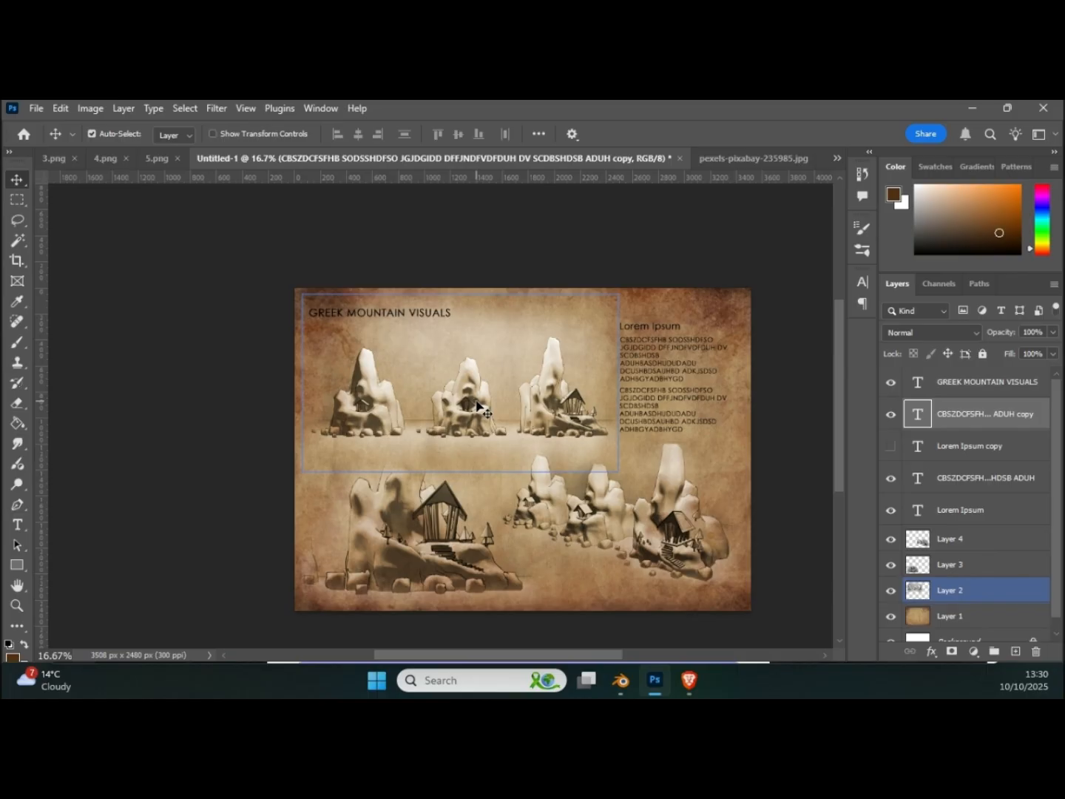
# Step: Examine the page layout up close, including the title, the filler text column and the mountain temple renders
pyautogui.click(798, 244)
pyautogui.moveTo(837, 342); pyautogui.dragTo(844, 364)
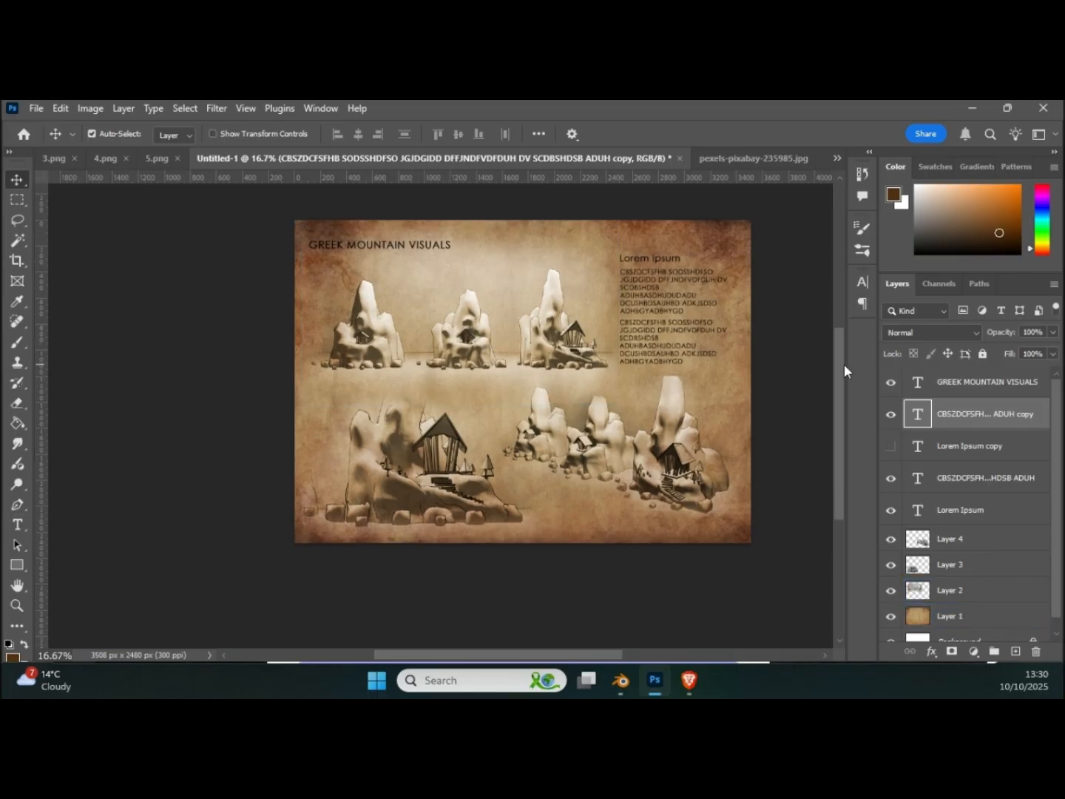
pyautogui.click(715, 415)
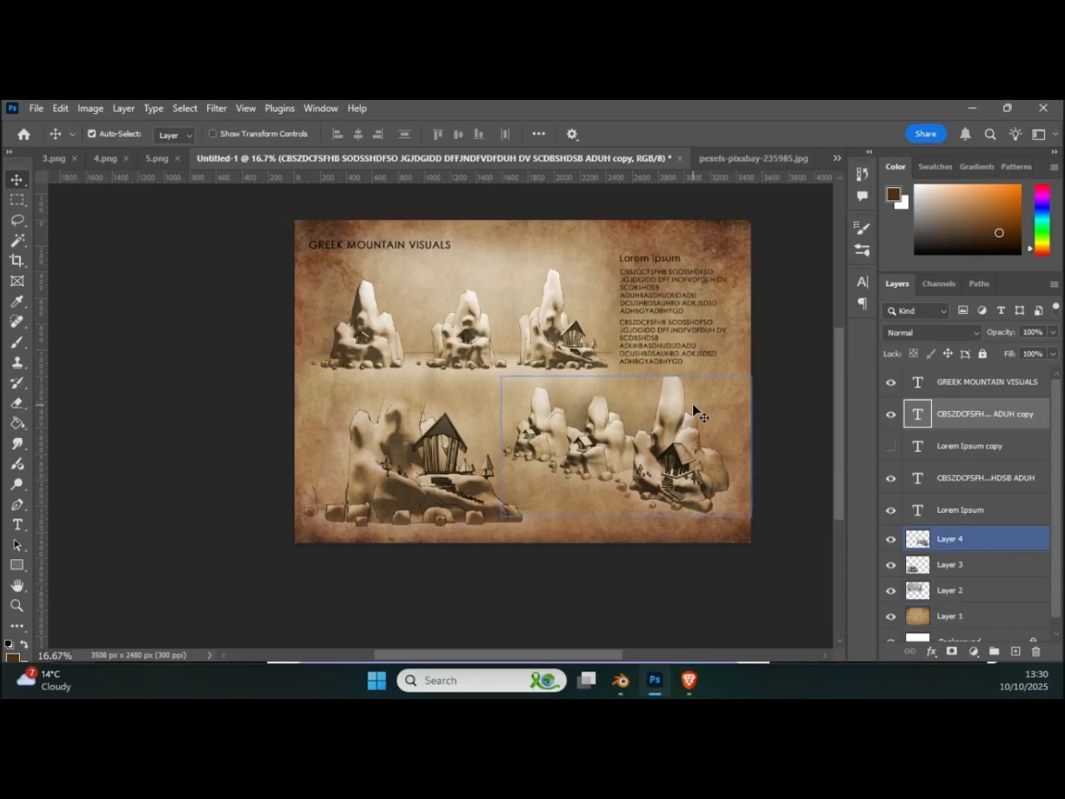
pyautogui.keyDown('alt'); pyautogui.scroll(3, 693, 402); pyautogui.keyUp('alt')
pyautogui.keyDown('alt'); pyautogui.scroll(1, 694, 408); pyautogui.keyUp('alt')
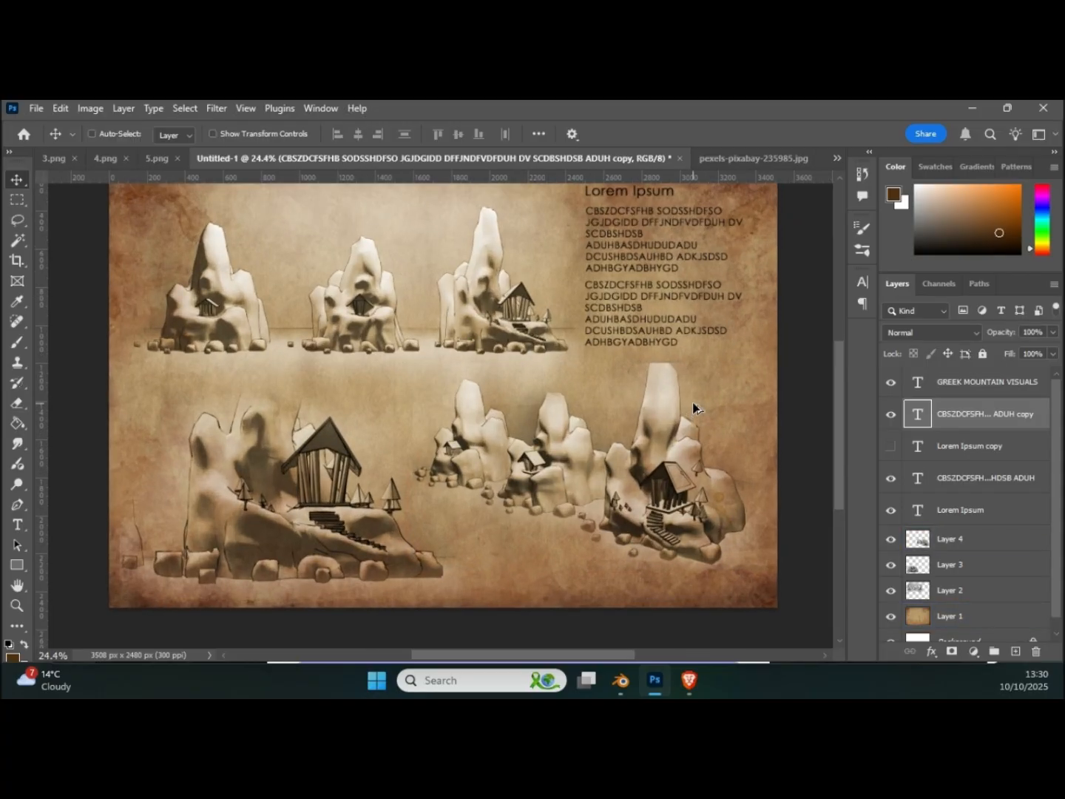
pyautogui.scroll(3, 693, 408)
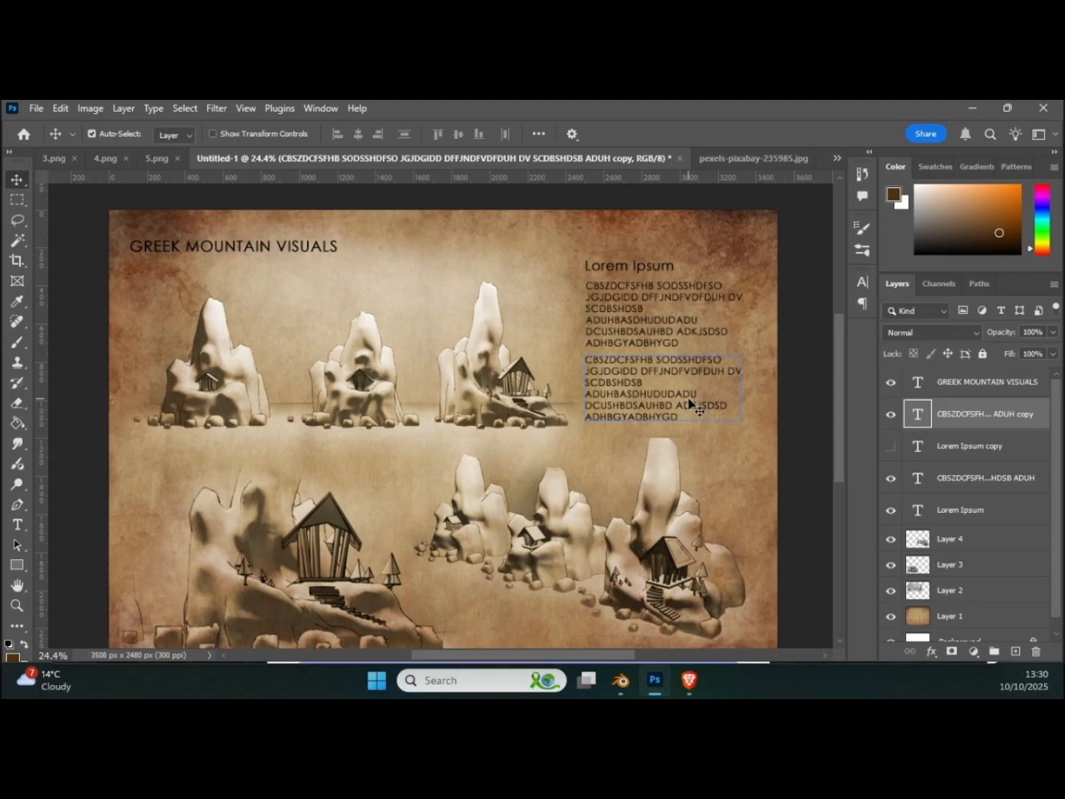
pyautogui.scroll(-2, 691, 405)
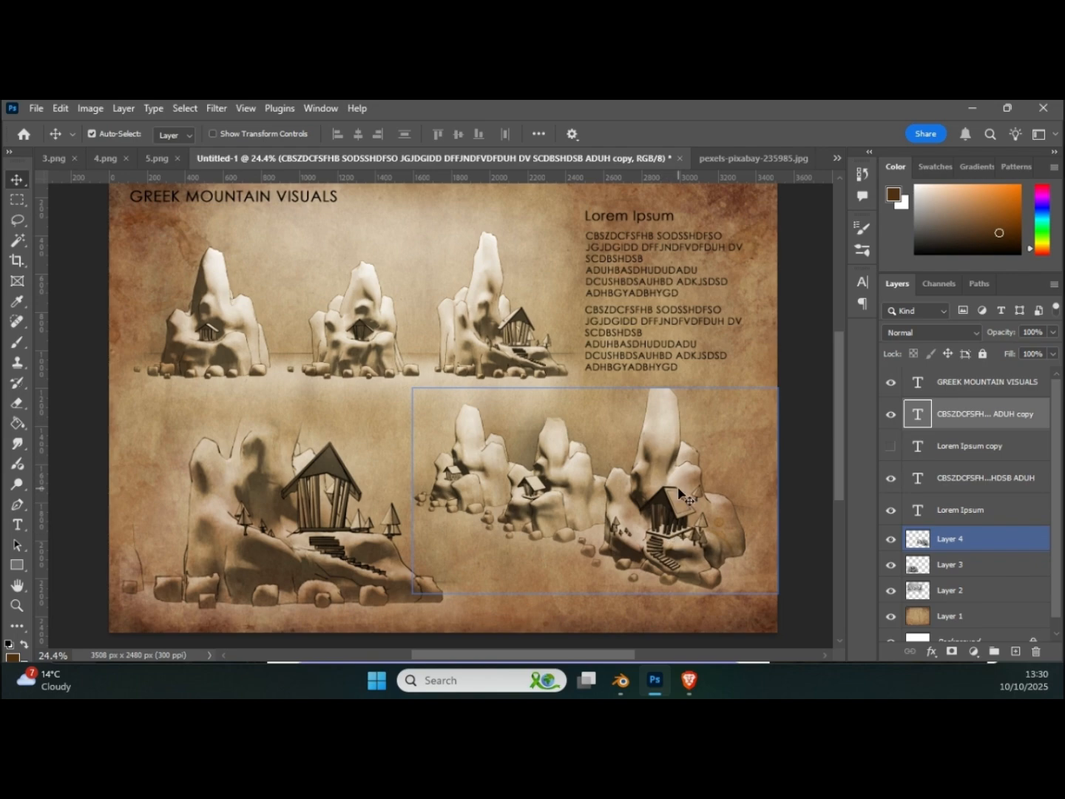
pyautogui.click(276, 499)
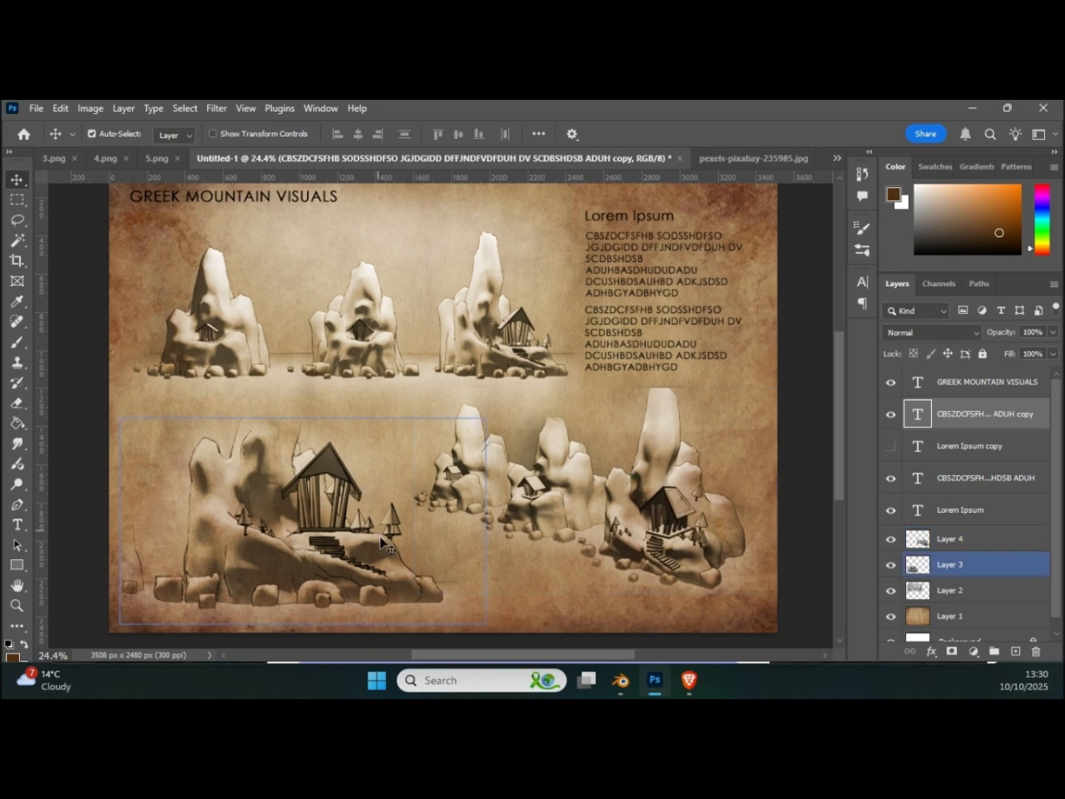
pyautogui.click(447, 526)
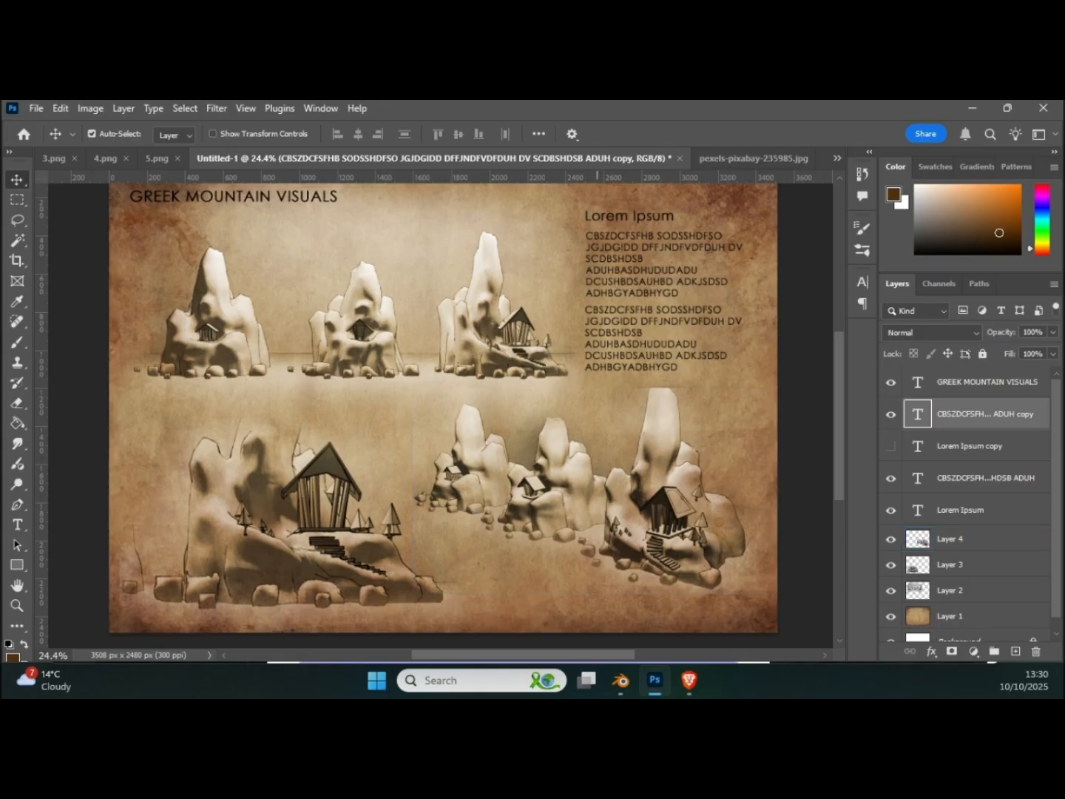
# Step: Switch to the browser and search Pexels photos for "silhouette man"
pyautogui.hotkey('alt', 'Tab')
pyautogui.click(902, 475)
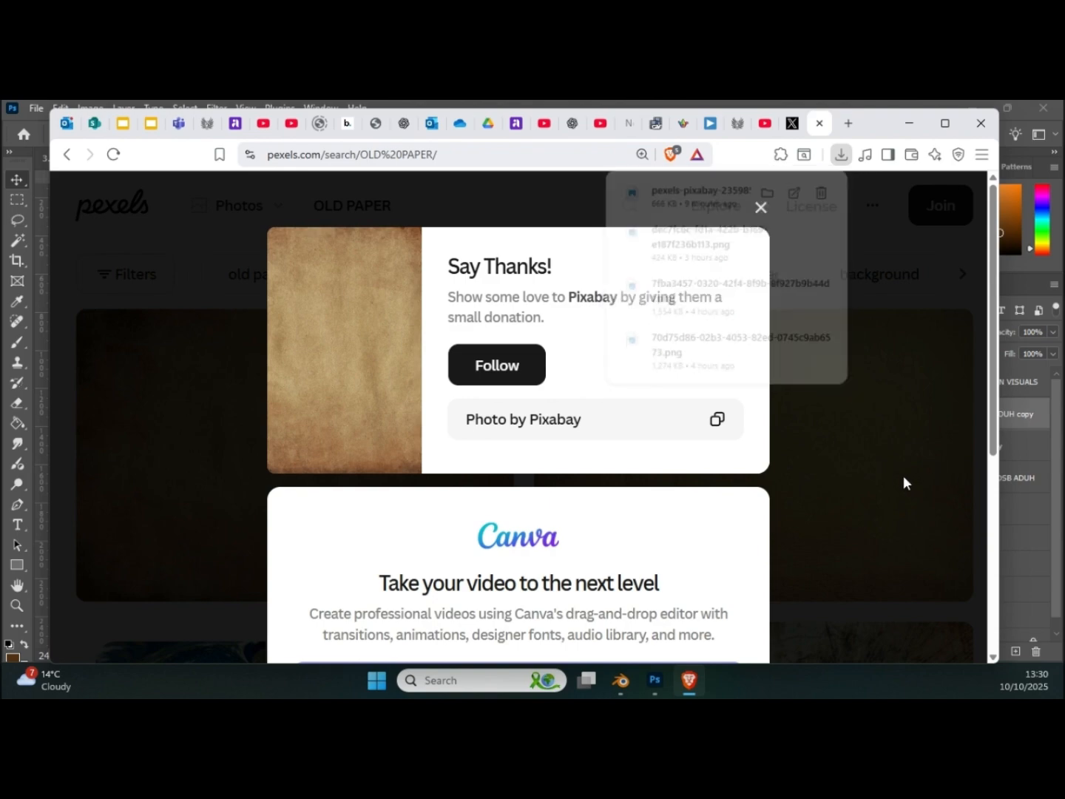
pyautogui.moveTo(415, 212); pyautogui.dragTo(309, 188)
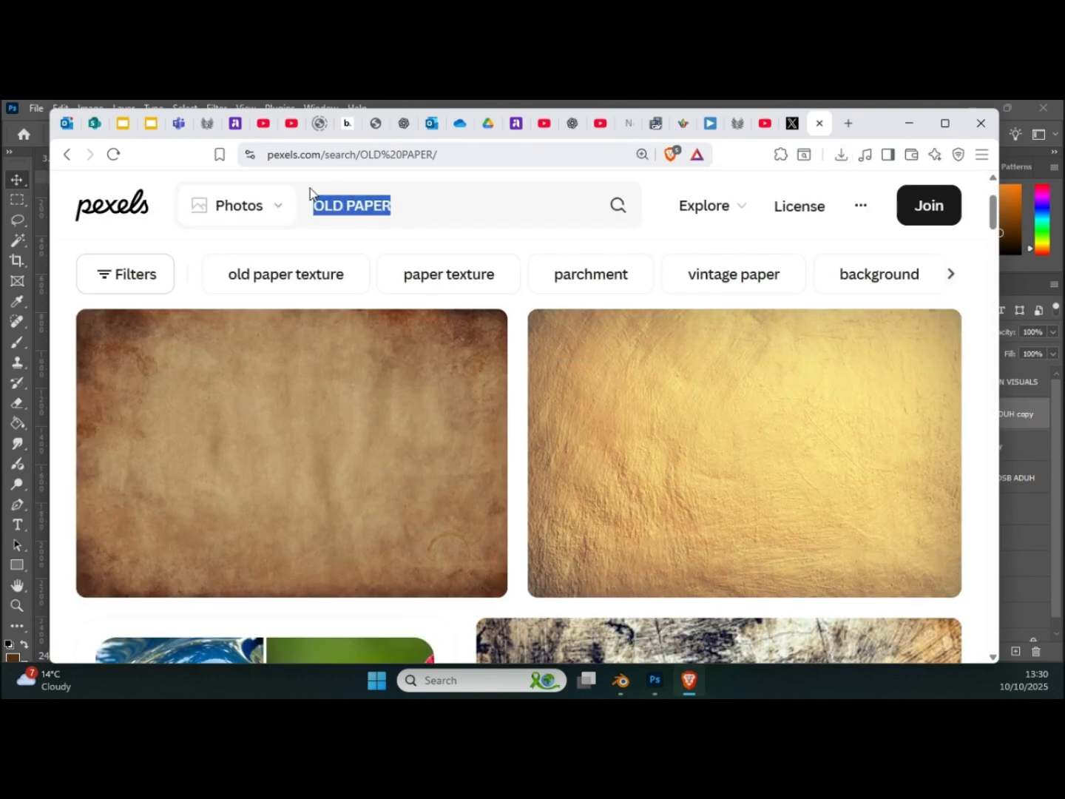
pyautogui.write('S')
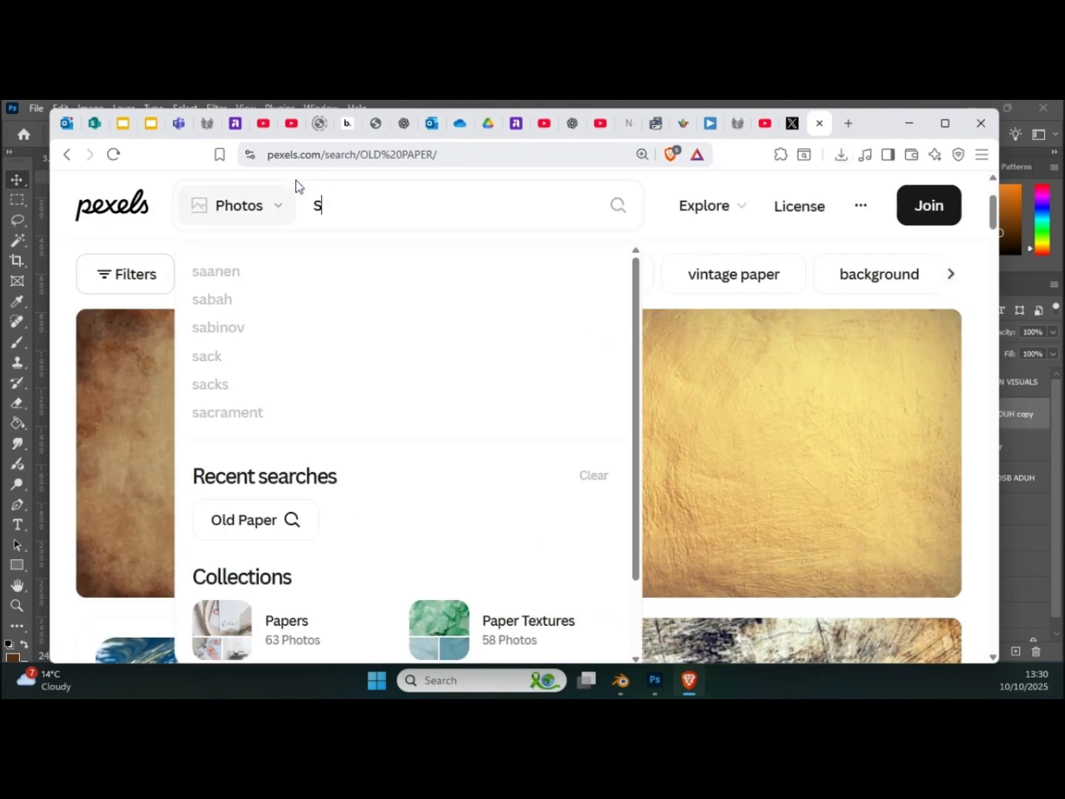
pyautogui.press('BackSpace')
pyautogui.write('si')
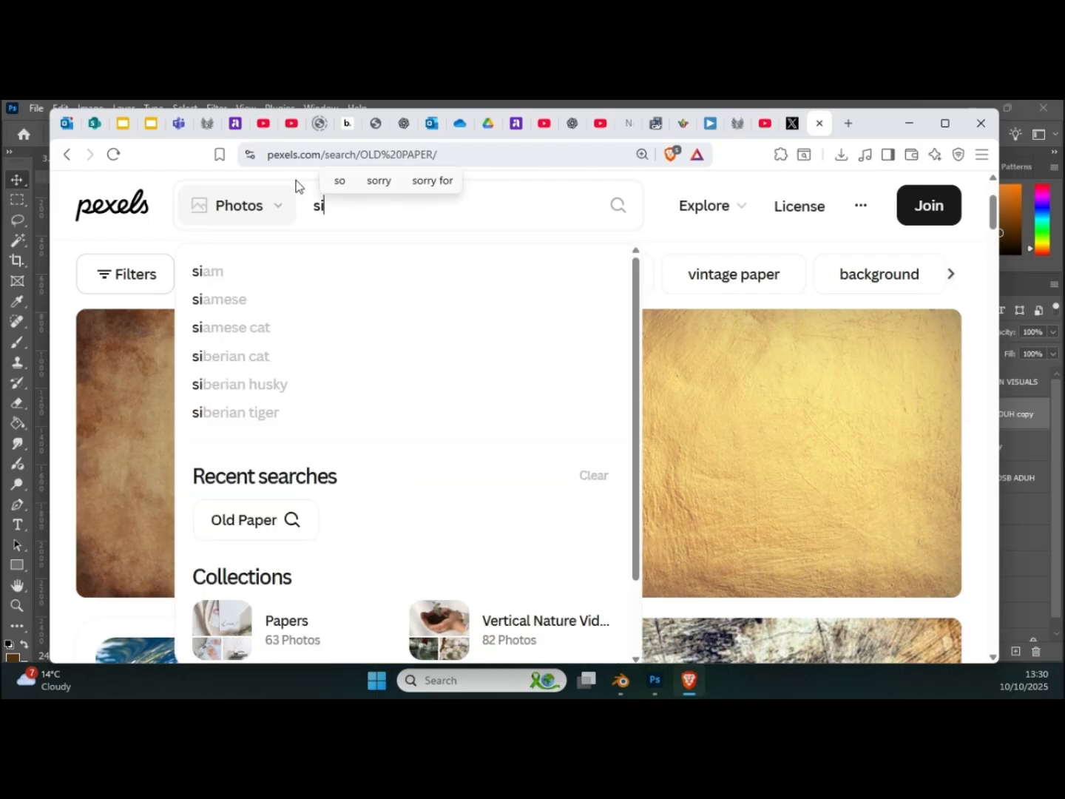
pyautogui.write('lhouette')
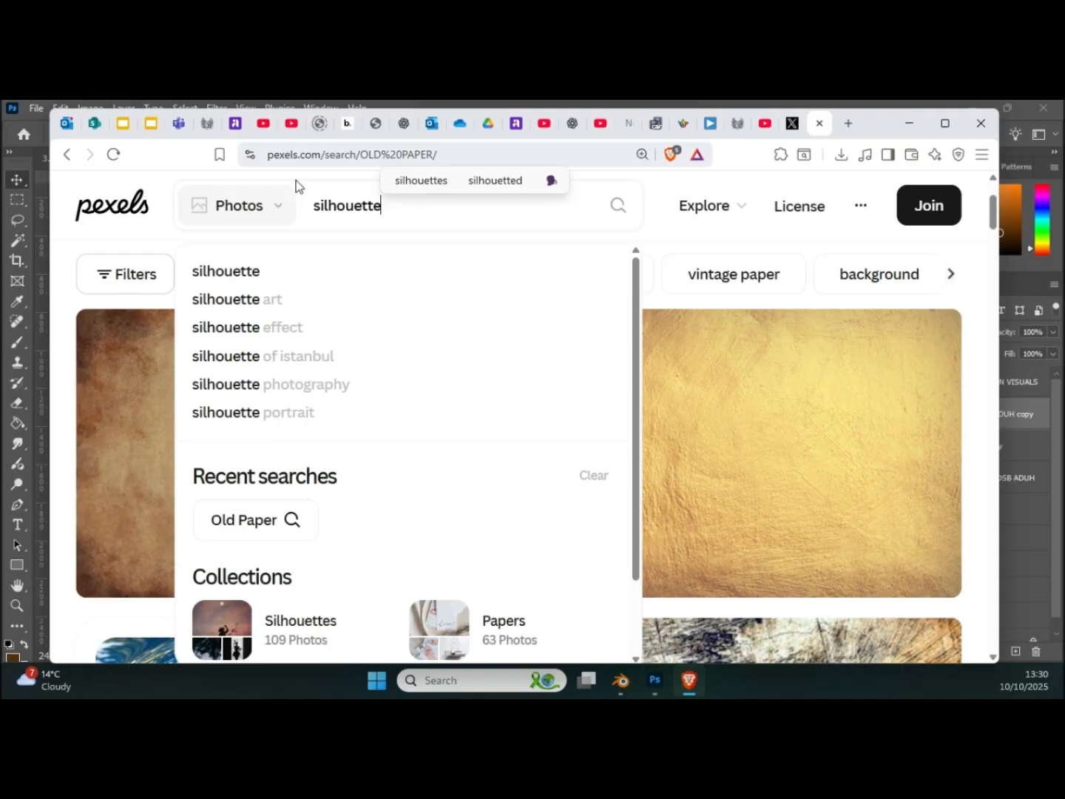
pyautogui.write(' man')
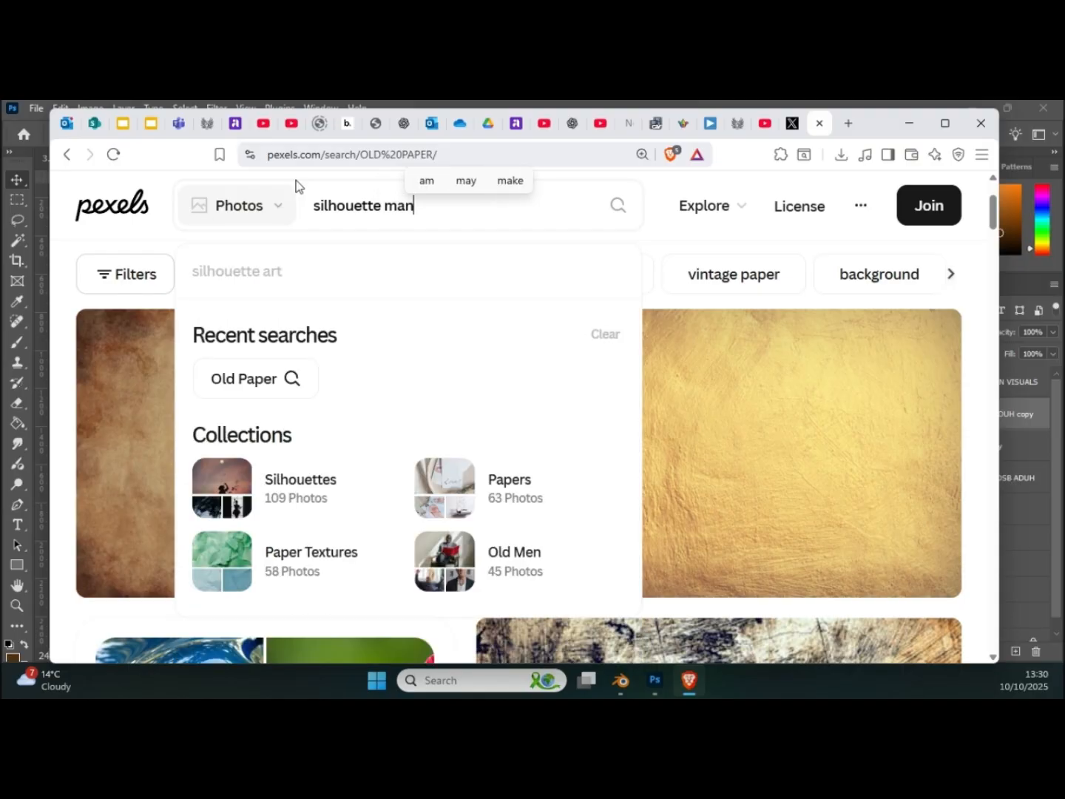
pyautogui.press('Return')
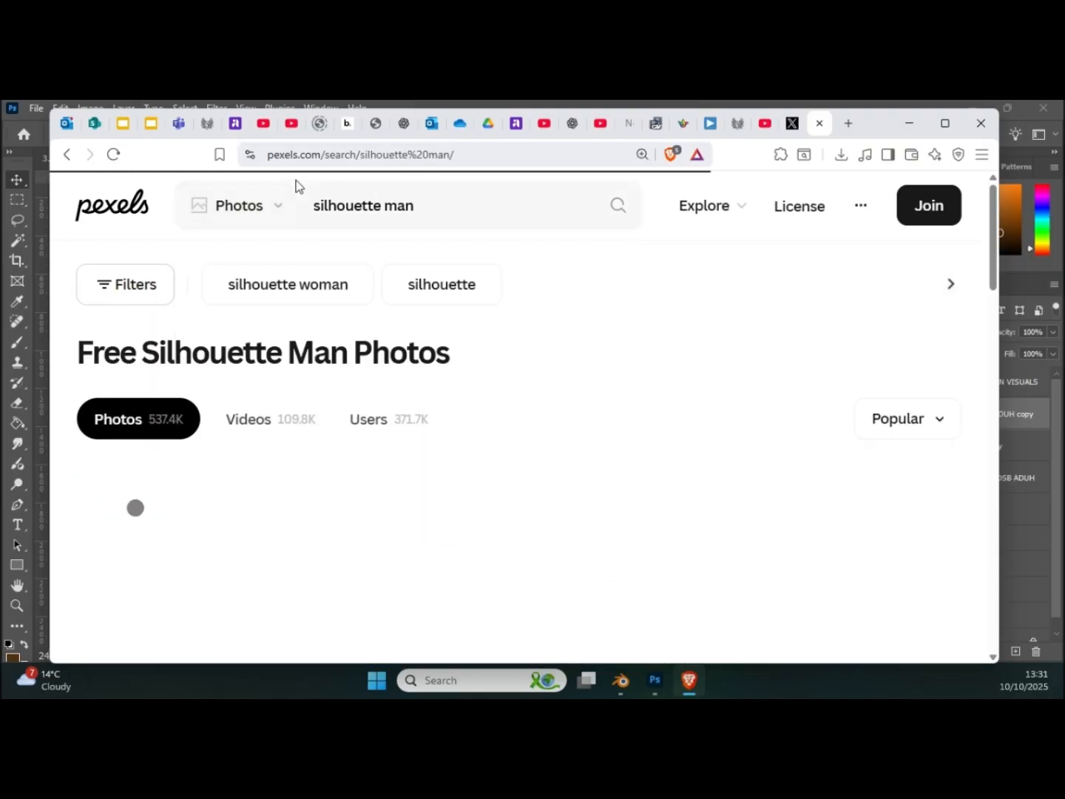
# Step: Look through the Pexels "silhouette man" results for a suitable standing figure for the page
pyautogui.scroll(-2, 502, 296)
pyautogui.scroll(2, 502, 297)
pyautogui.scroll(-5, 505, 296)
pyautogui.scroll(-10, 507, 297)
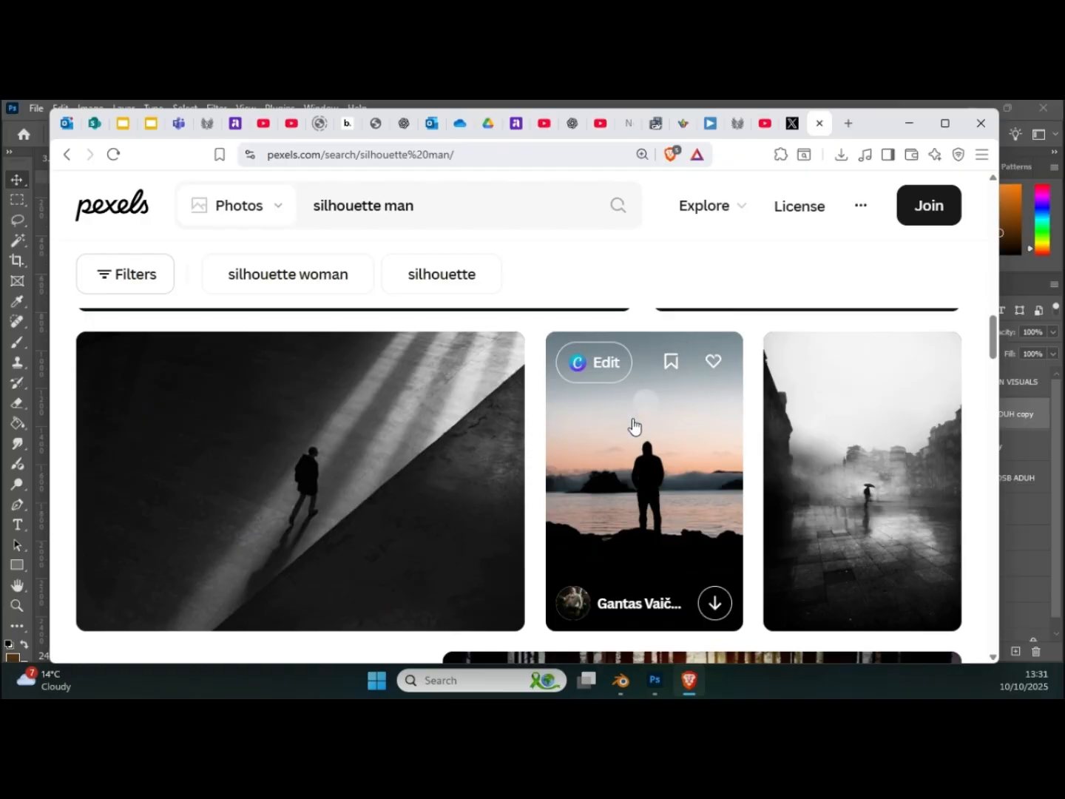
pyautogui.scroll(-5, 640, 418)
pyautogui.scroll(-3, 605, 427)
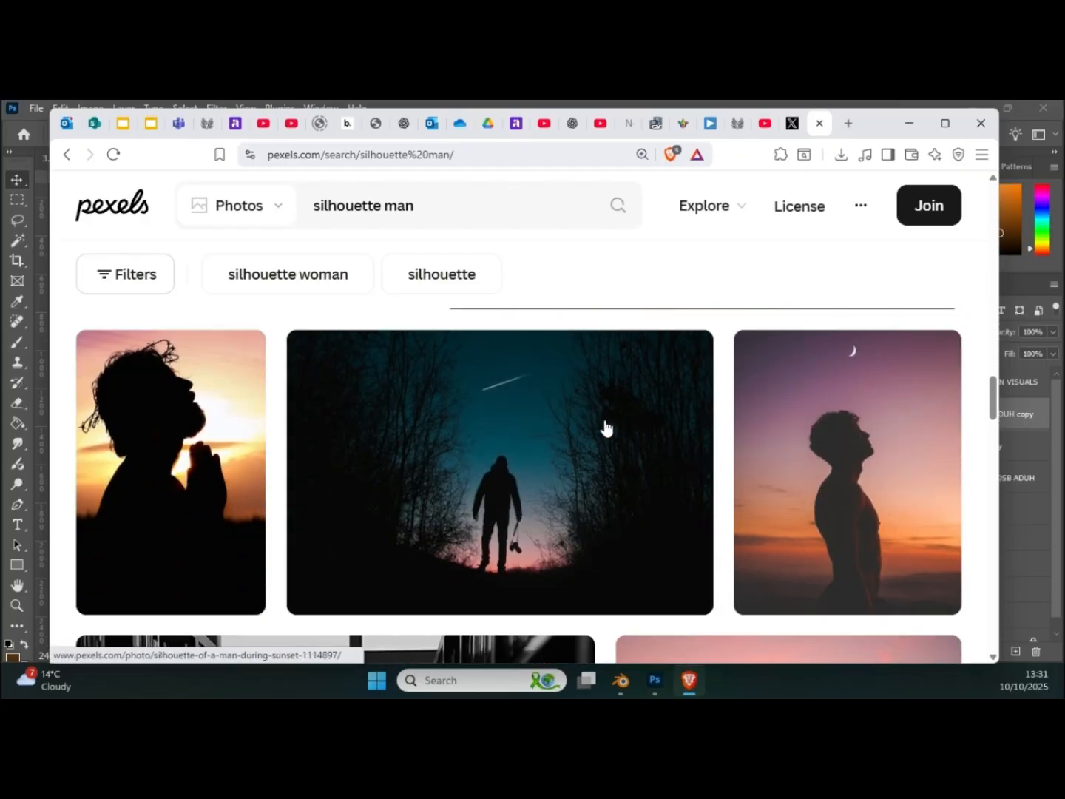
pyautogui.scroll(5, 605, 427)
pyautogui.scroll(-10, 604, 427)
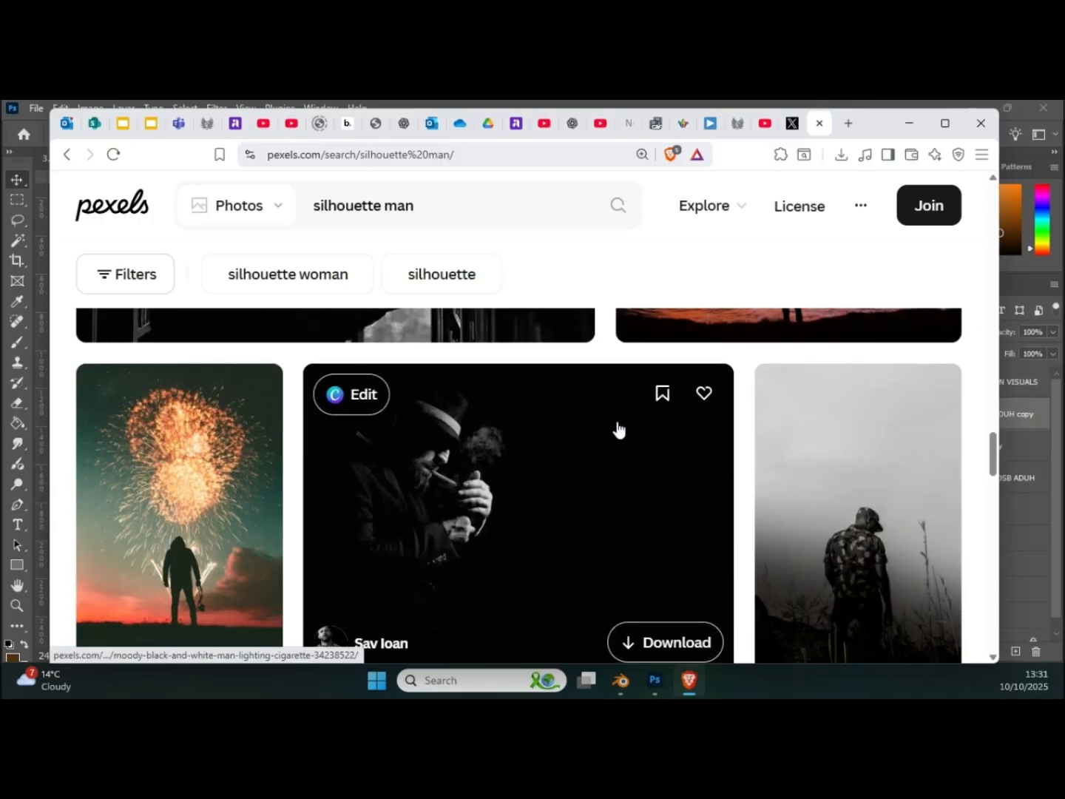
pyautogui.scroll(-5, 618, 430)
pyautogui.scroll(-10, 619, 432)
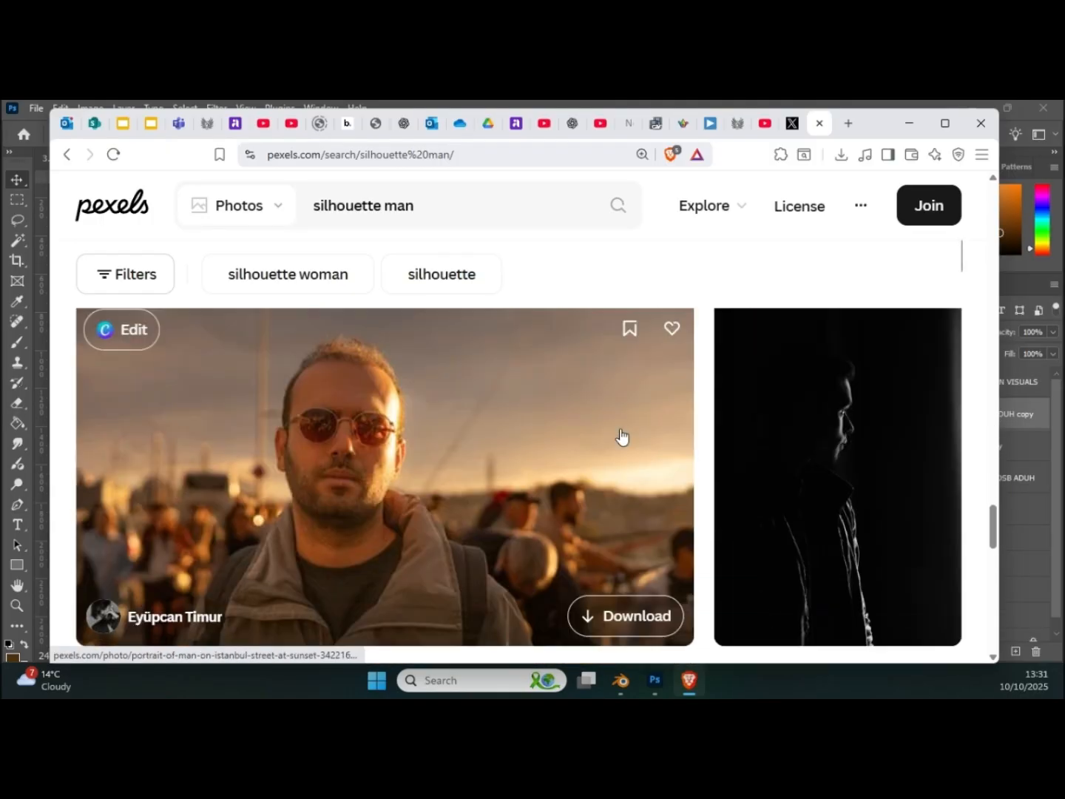
pyautogui.scroll(-6, 620, 440)
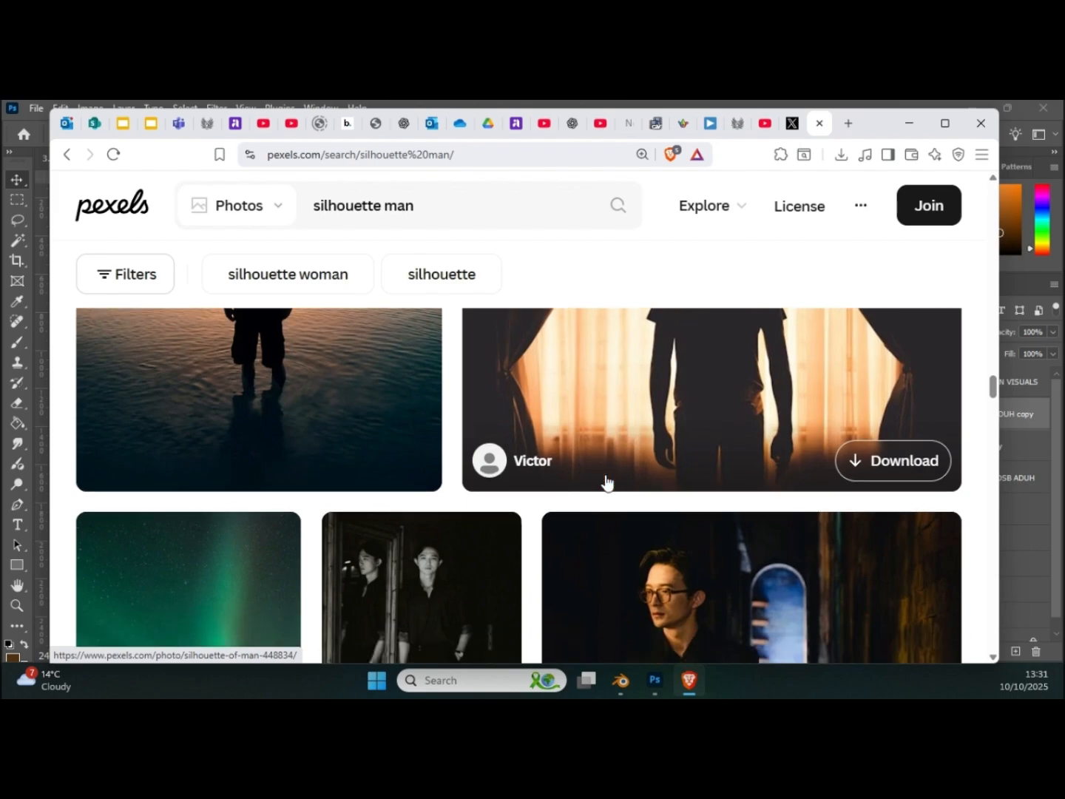
pyautogui.scroll(2, 606, 466)
pyautogui.scroll(-8, 604, 463)
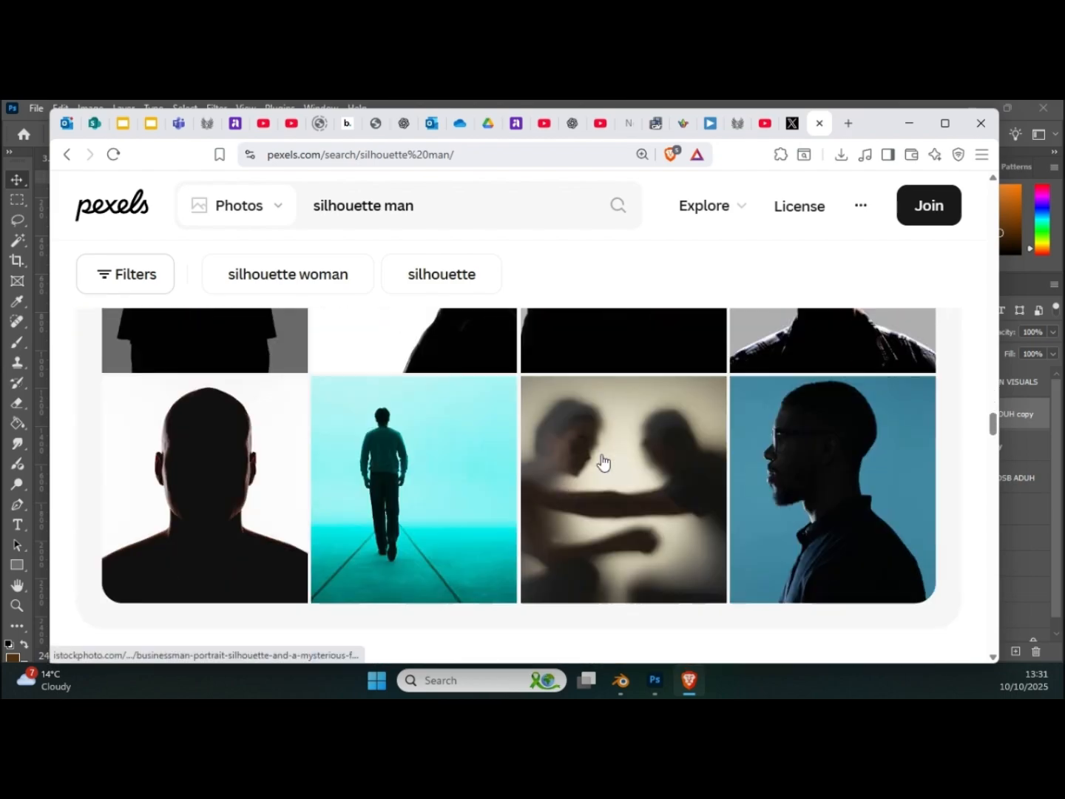
pyautogui.scroll(3, 602, 458)
pyautogui.scroll(-4, 602, 458)
pyautogui.scroll(-5, 603, 458)
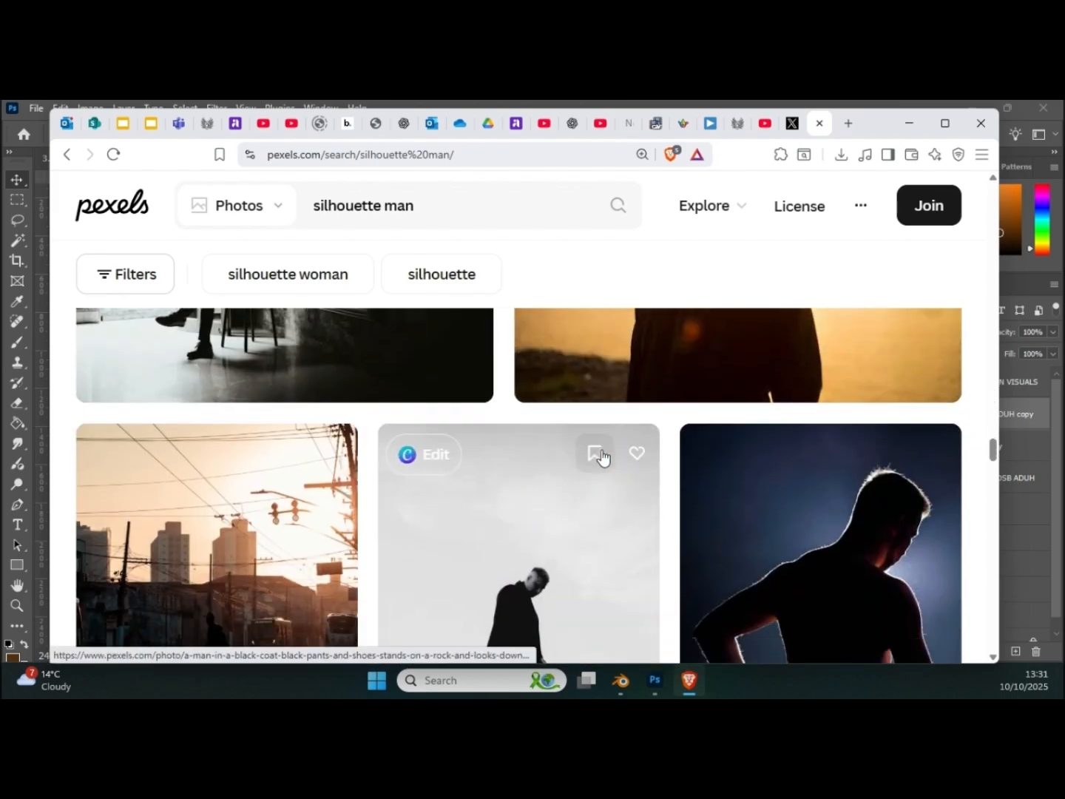
pyautogui.scroll(-10, 603, 458)
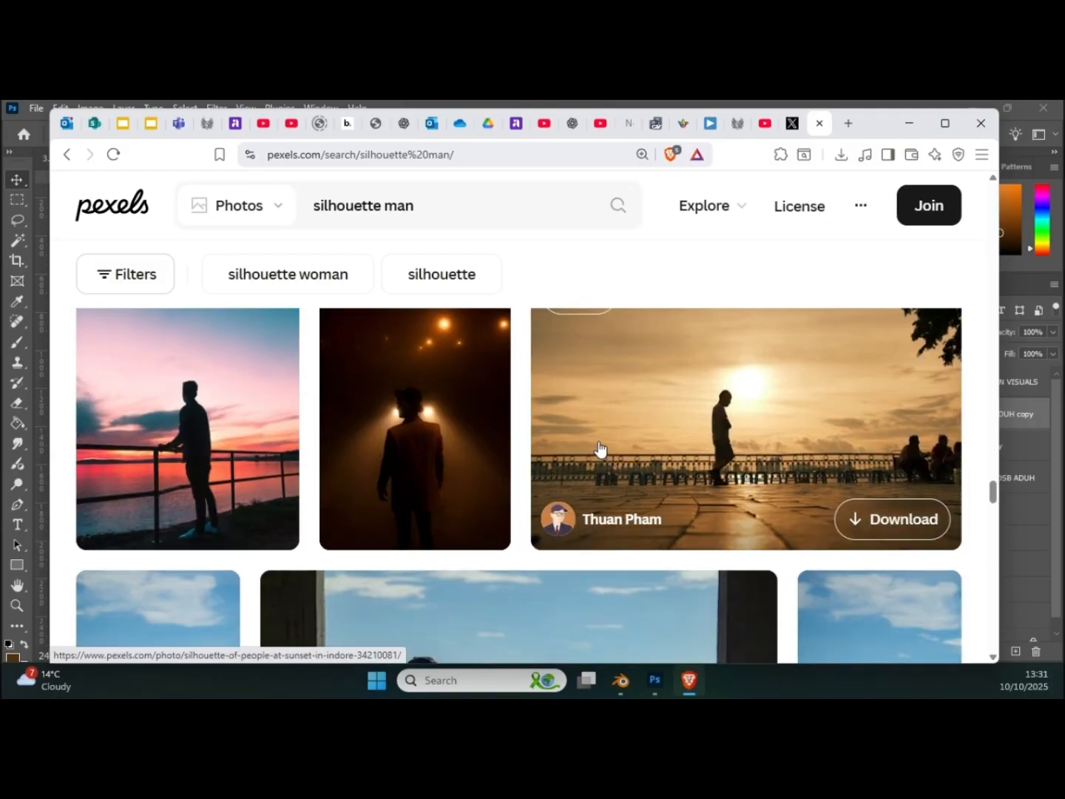
pyautogui.scroll(-8, 599, 447)
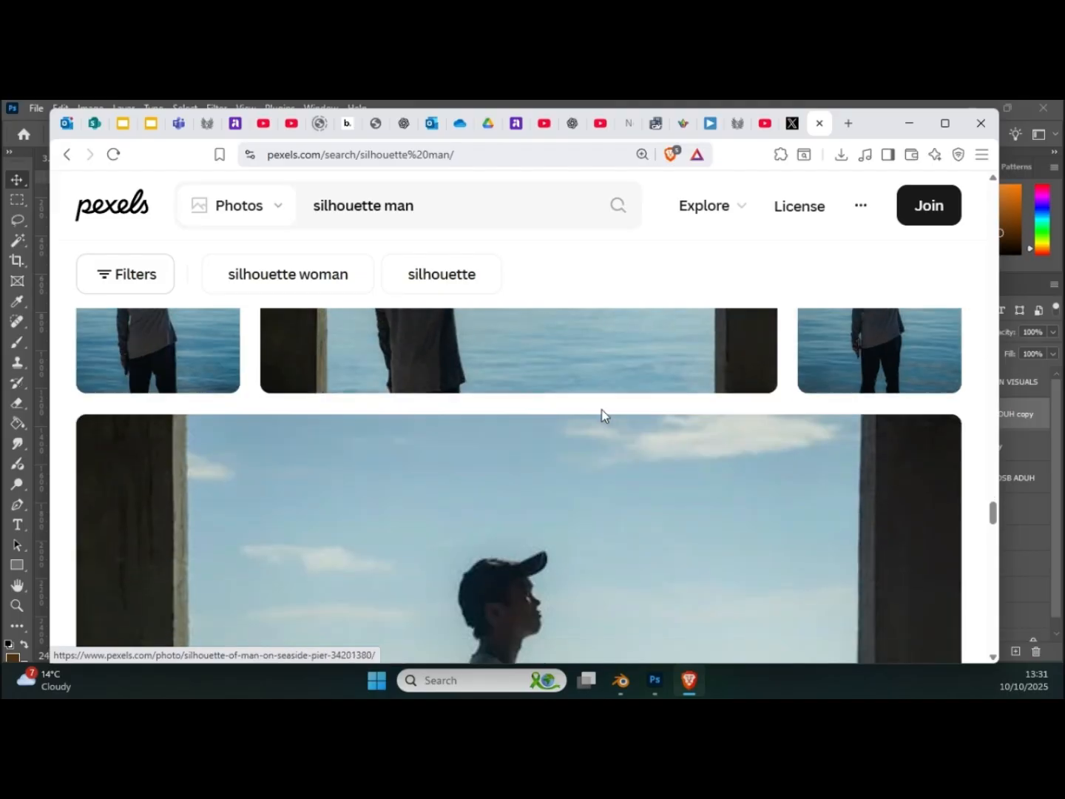
pyautogui.scroll(-10, 599, 444)
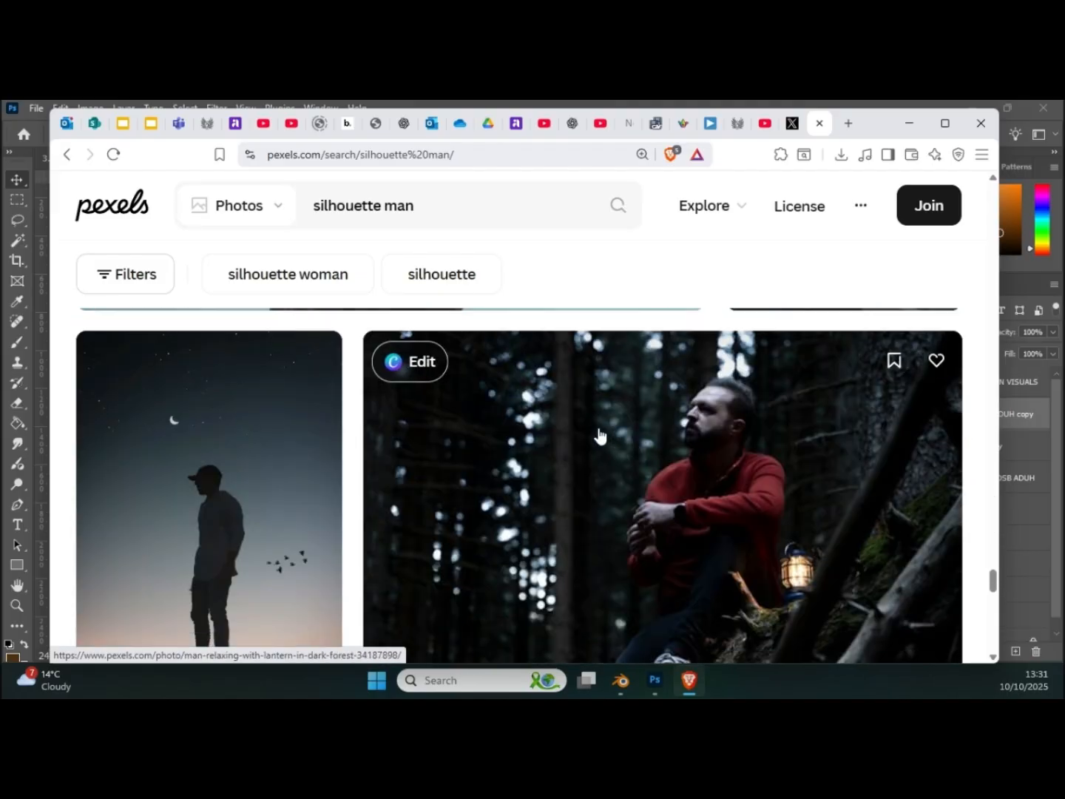
pyautogui.scroll(3, 599, 435)
pyautogui.scroll(-8, 599, 435)
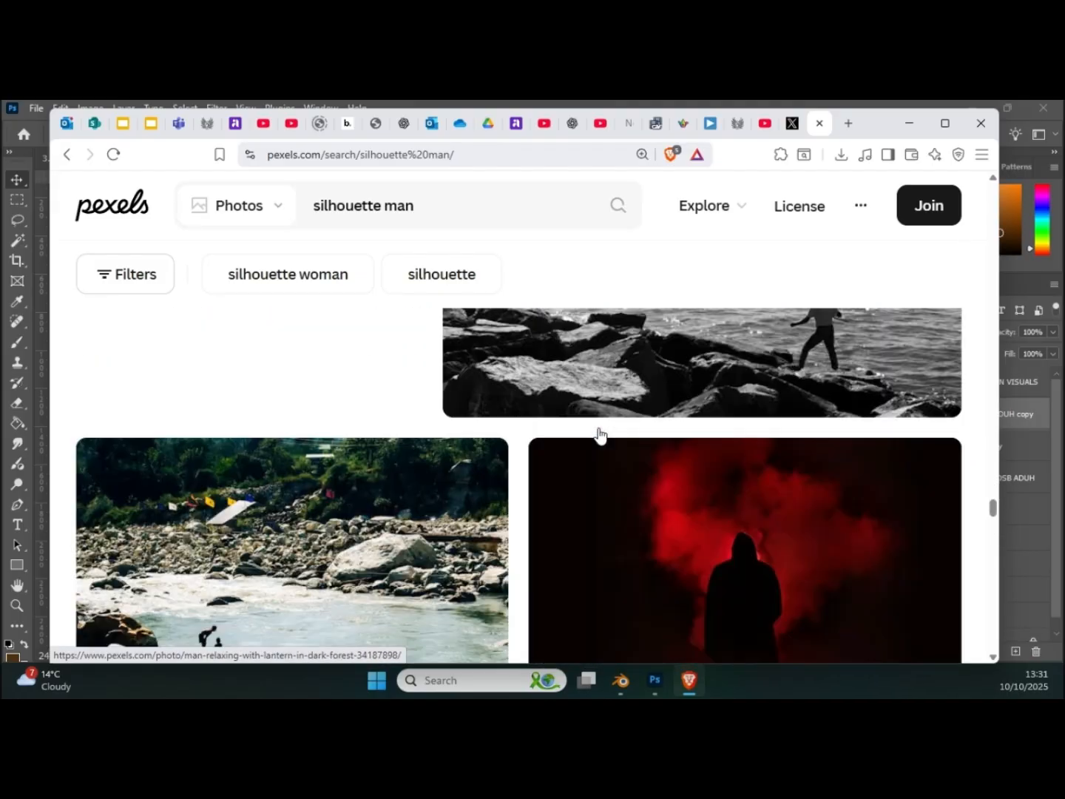
pyautogui.scroll(3, 599, 434)
pyautogui.scroll(-3, 599, 435)
pyautogui.scroll(-5, 599, 436)
pyautogui.scroll(1, 600, 435)
pyautogui.scroll(-1, 599, 435)
pyautogui.scroll(-6, 599, 435)
pyautogui.scroll(2, 599, 435)
pyautogui.scroll(-5, 599, 435)
pyautogui.scroll(-5, 599, 435)
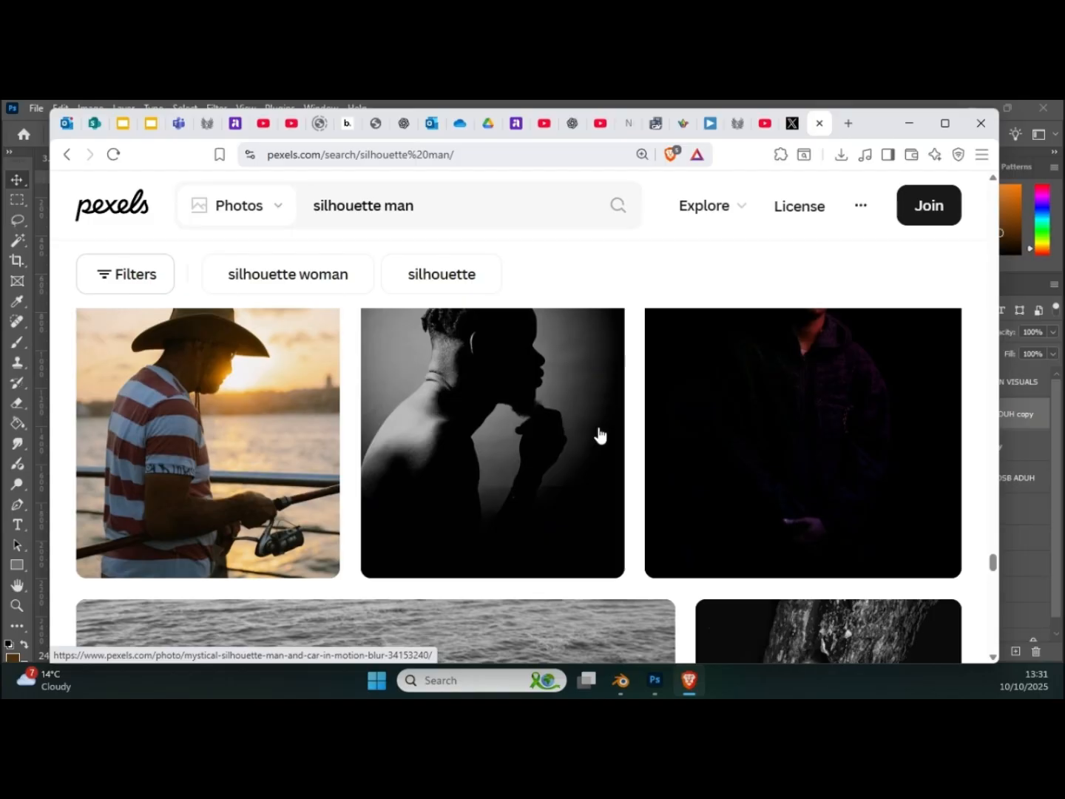
# Step: Run a web search for "silhouette man" in a new browser tab
pyautogui.click(849, 123)
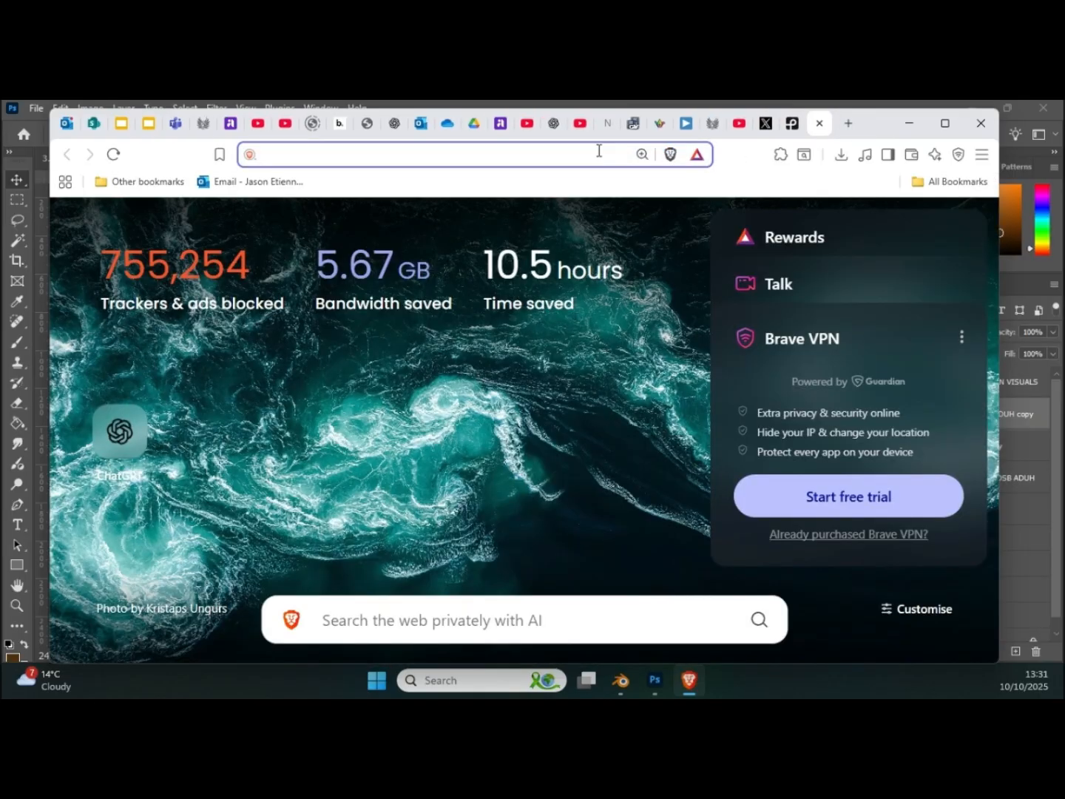
pyautogui.write('silho')
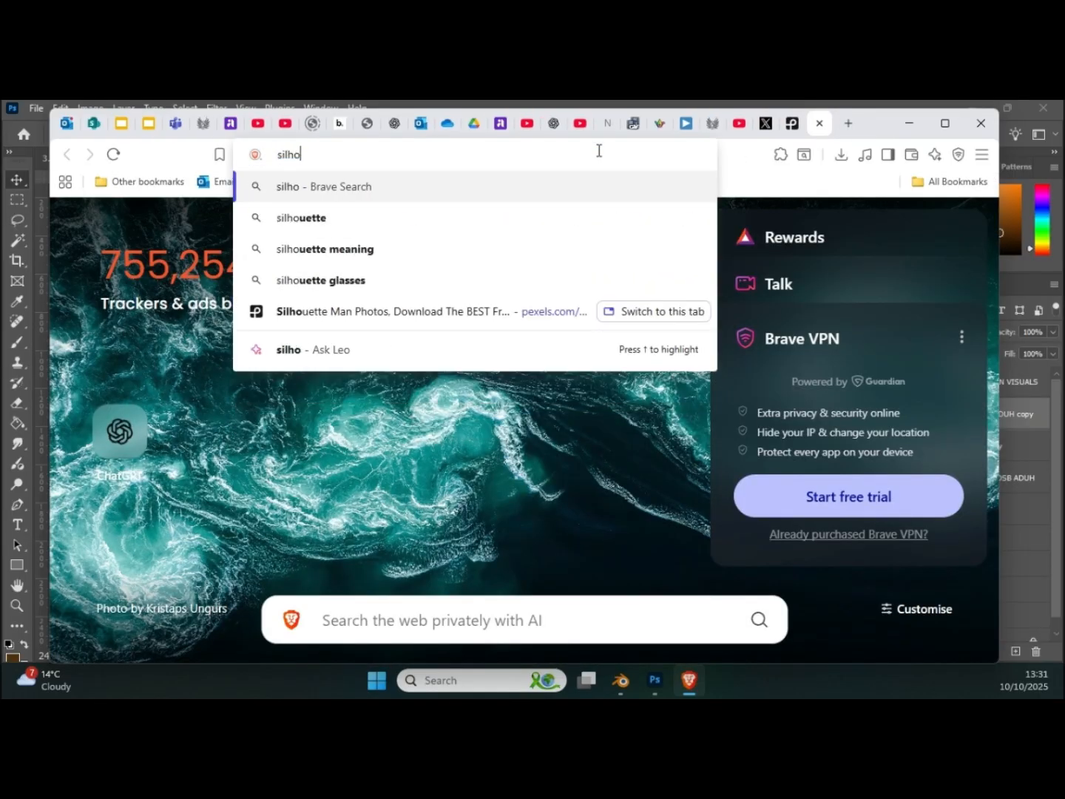
pyautogui.write('uet')
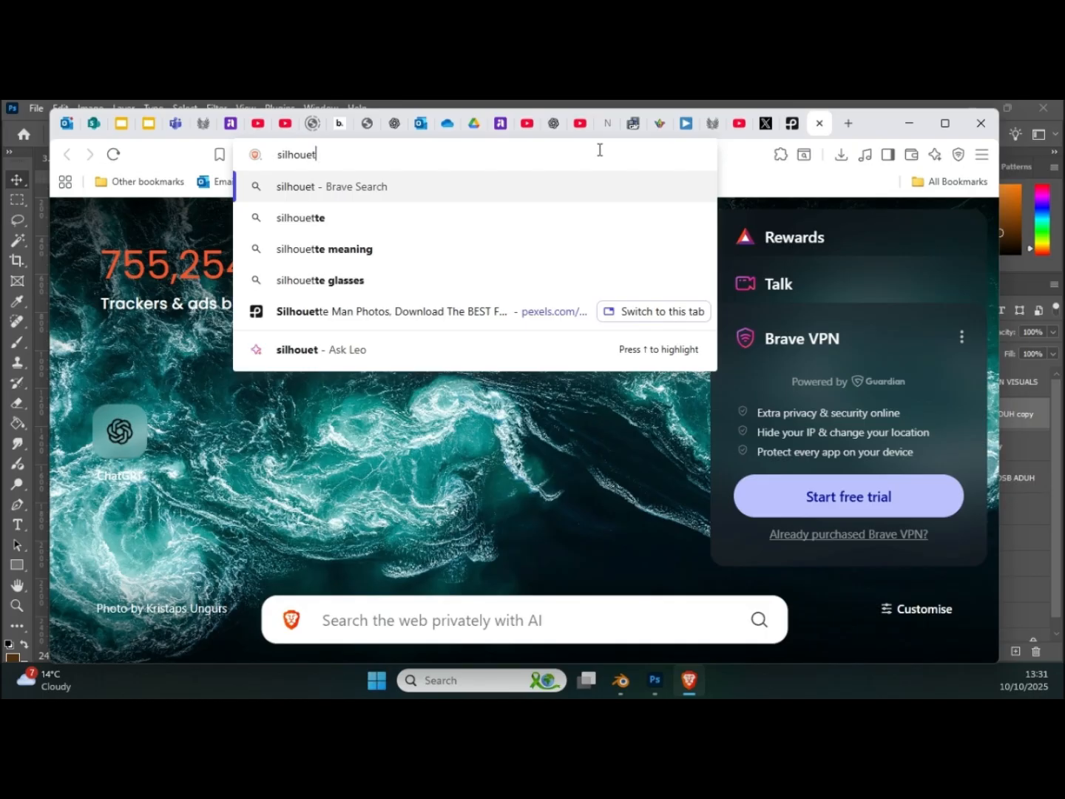
pyautogui.write('te man')
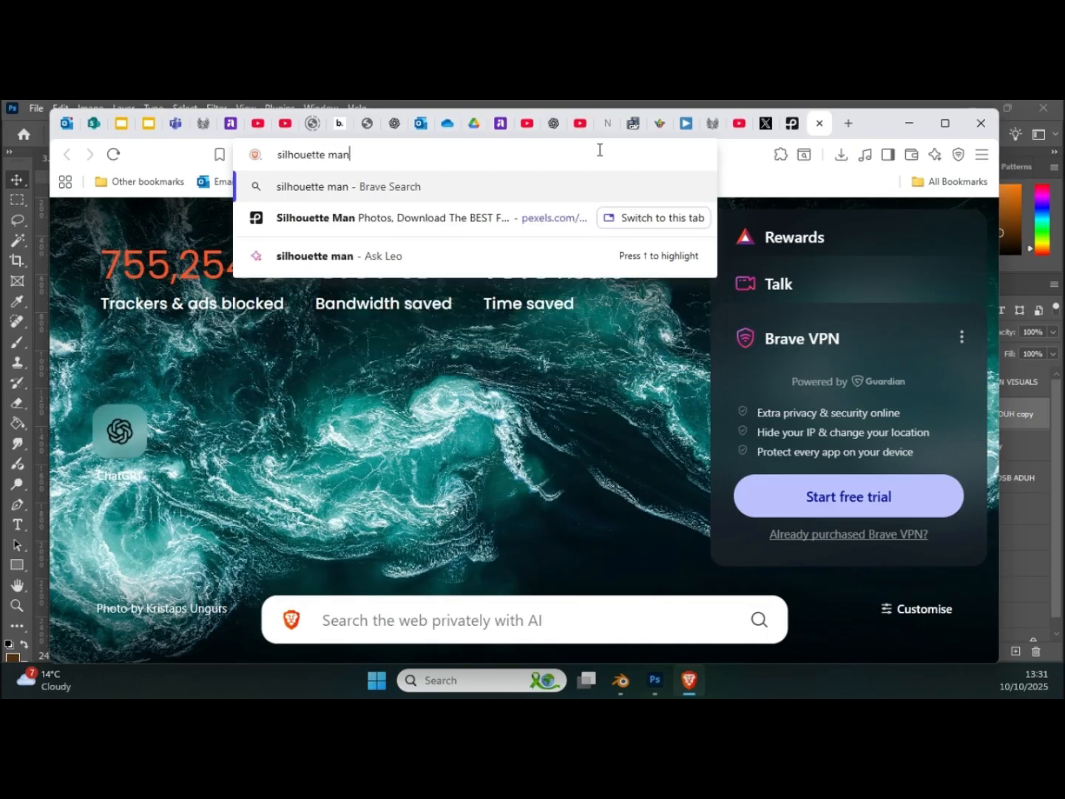
pyautogui.press('Return')
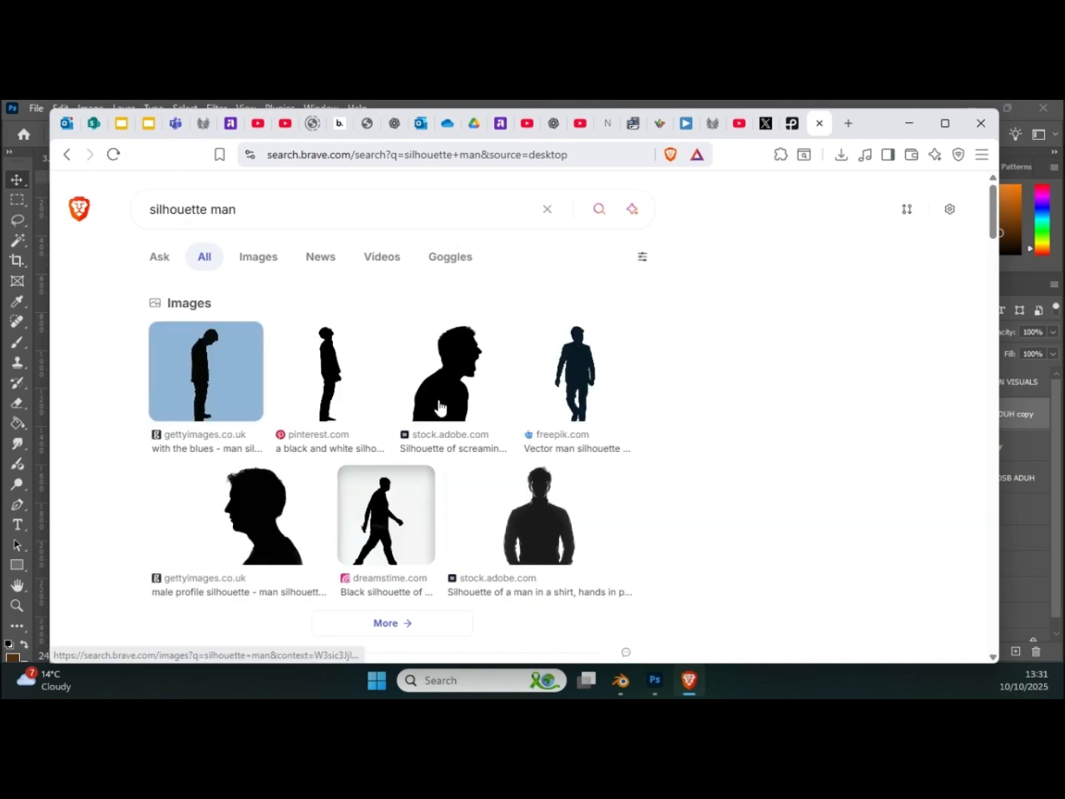
# Step: Open the full image results for the "silhouette man" search and look through the figures
pyautogui.scroll(-6, 369, 423)
pyautogui.scroll(3, 250, 268)
pyautogui.scroll(3, 251, 269)
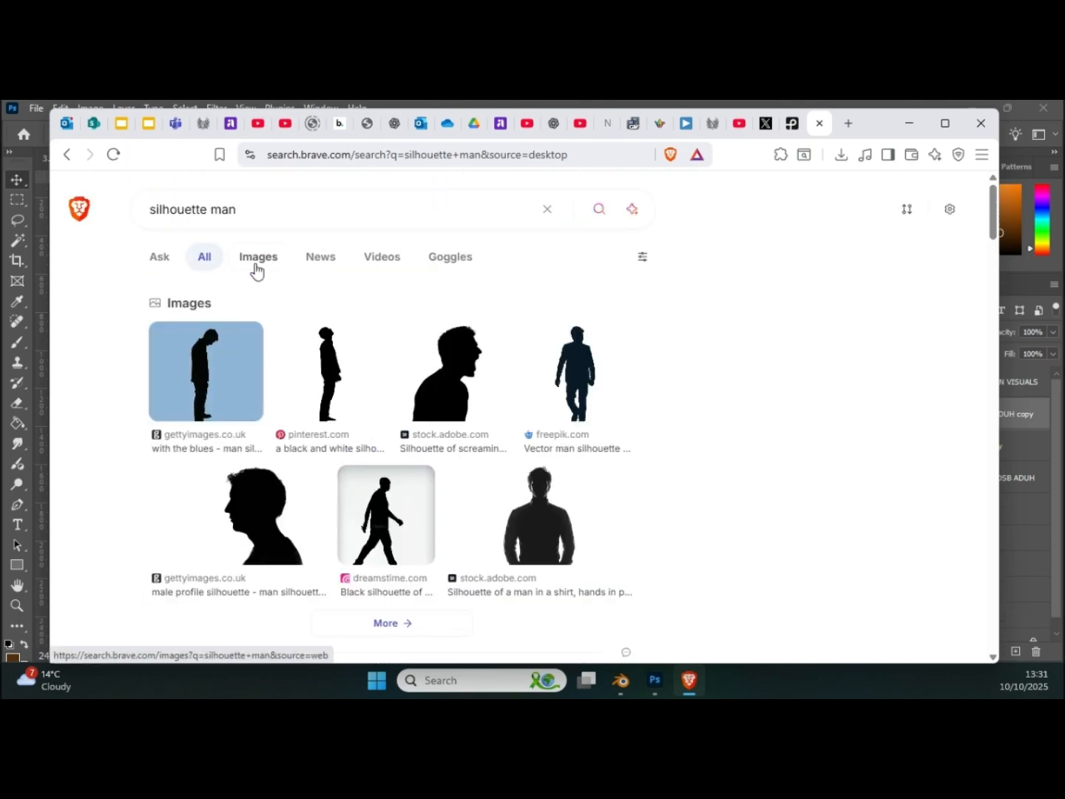
pyautogui.click(496, 380)
pyautogui.scroll(-3, 455, 363)
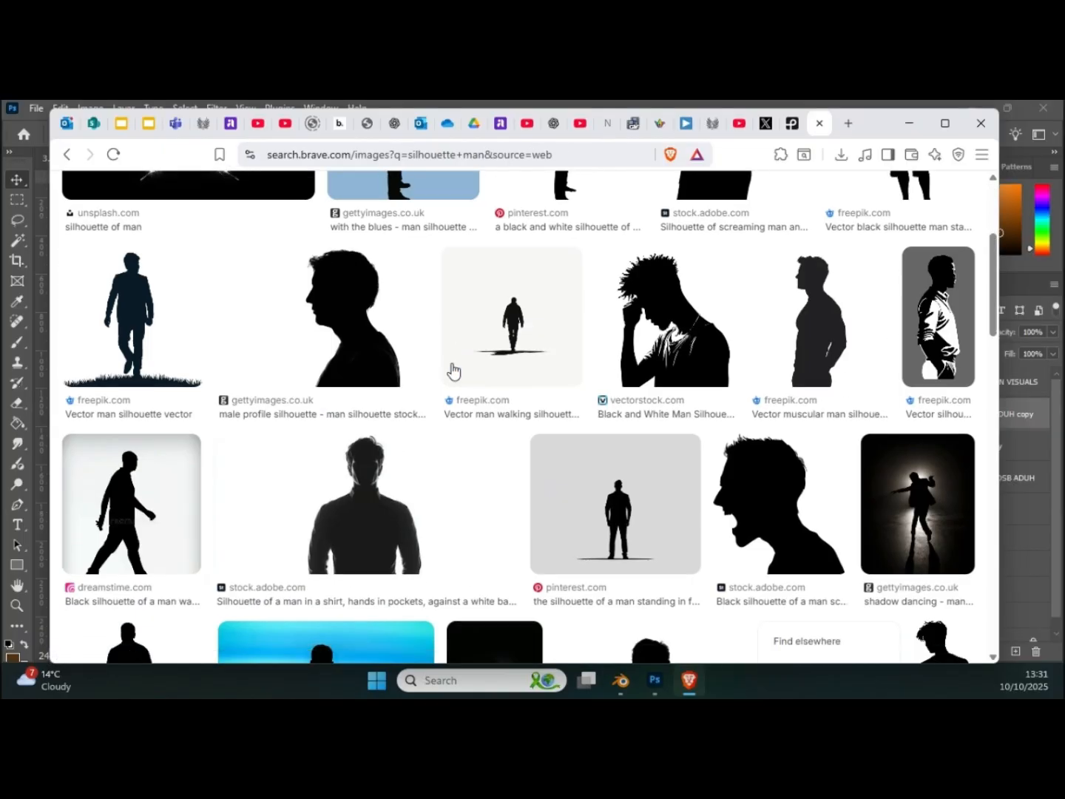
pyautogui.scroll(-3, 453, 370)
pyautogui.scroll(6, 325, 258)
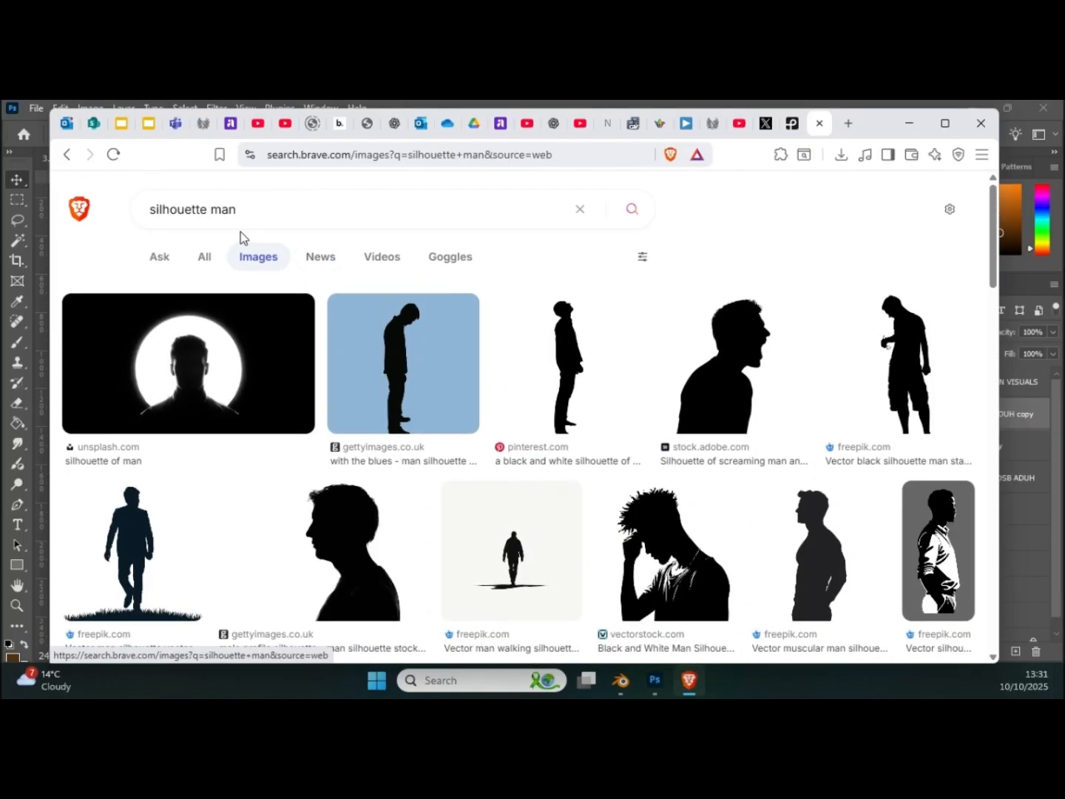
# Step: Refine the image search to "silhouette ancient greek man"
pyautogui.click(213, 212)
pyautogui.write('an')
pyautogui.write('cient ')
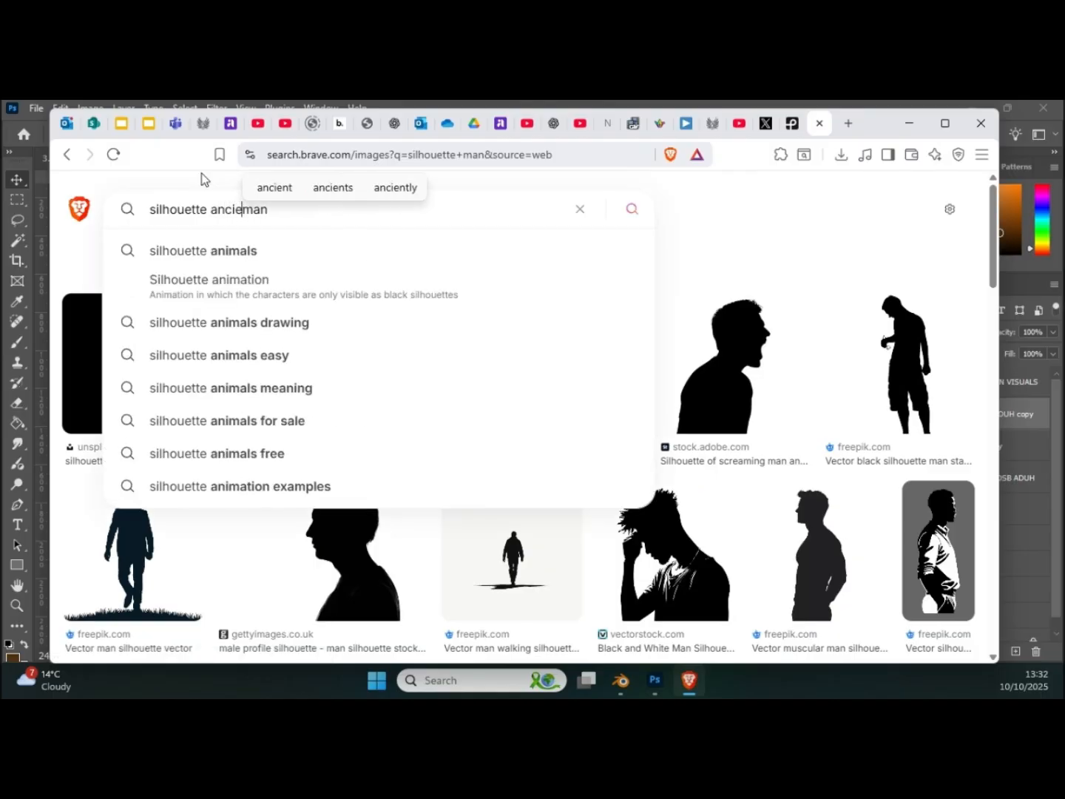
pyautogui.write('greek')
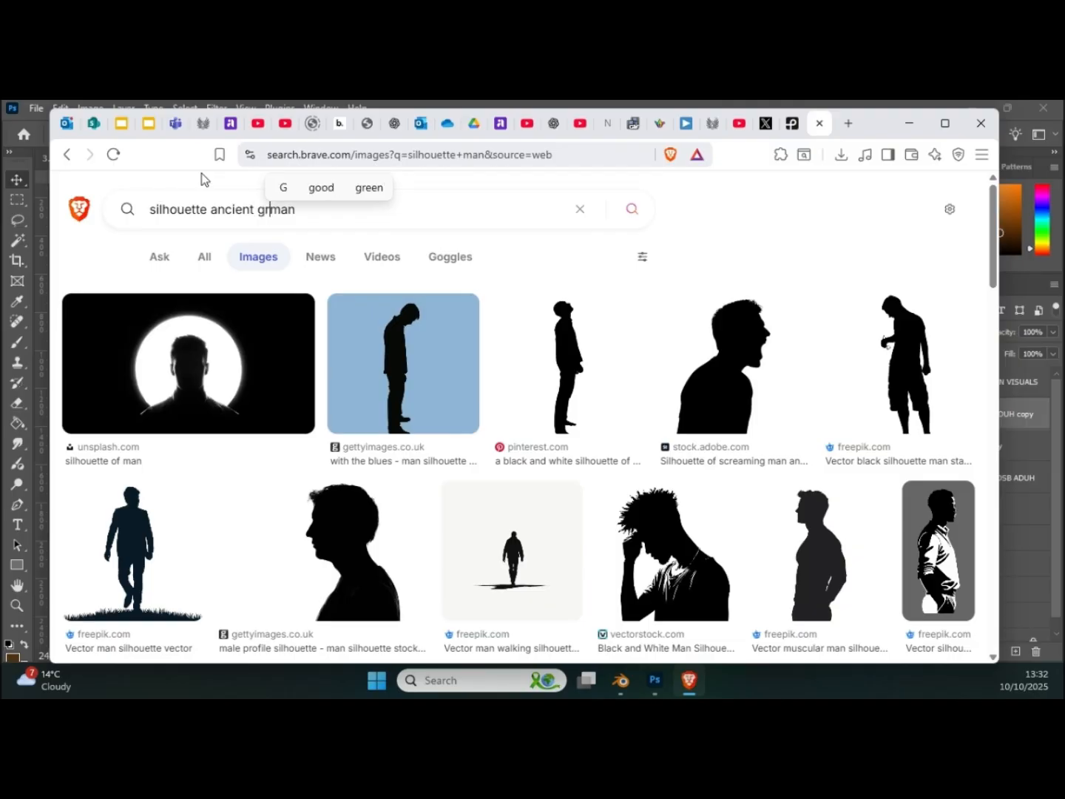
pyautogui.press('Return')
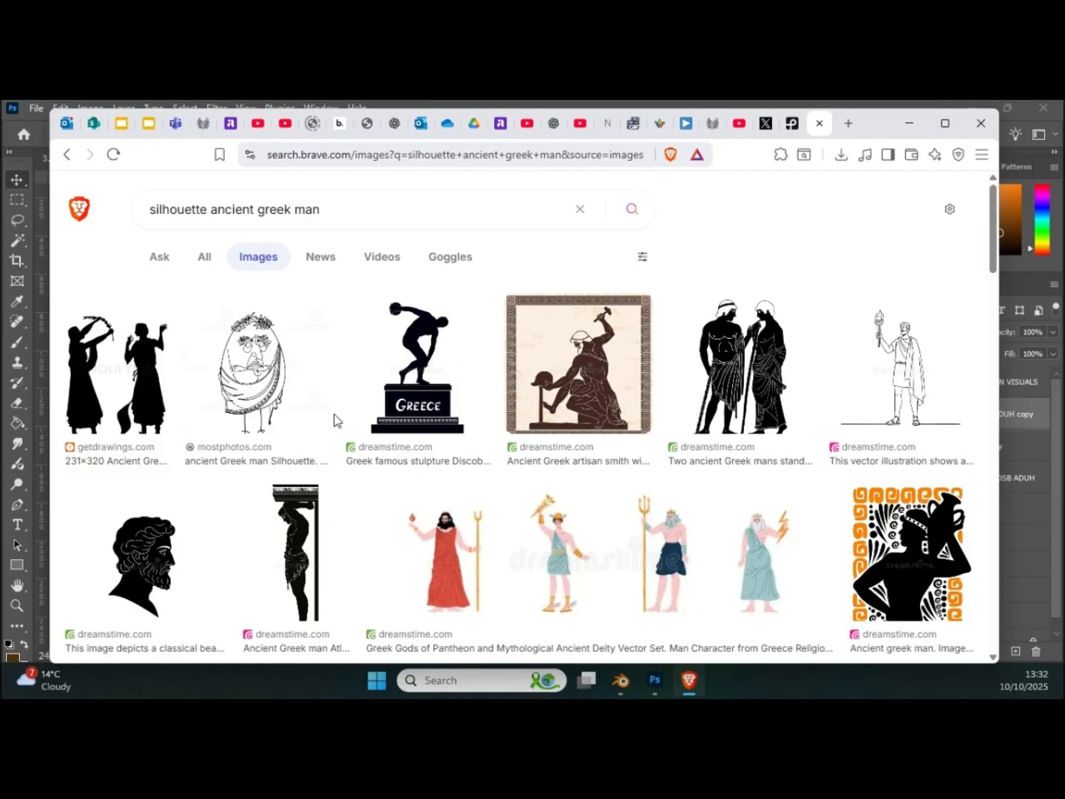
# Step: Browse the ancient Greek silhouettes and open the preview of the istockphoto row of Greek soldiers and actors
pyautogui.scroll(-5, 376, 386)
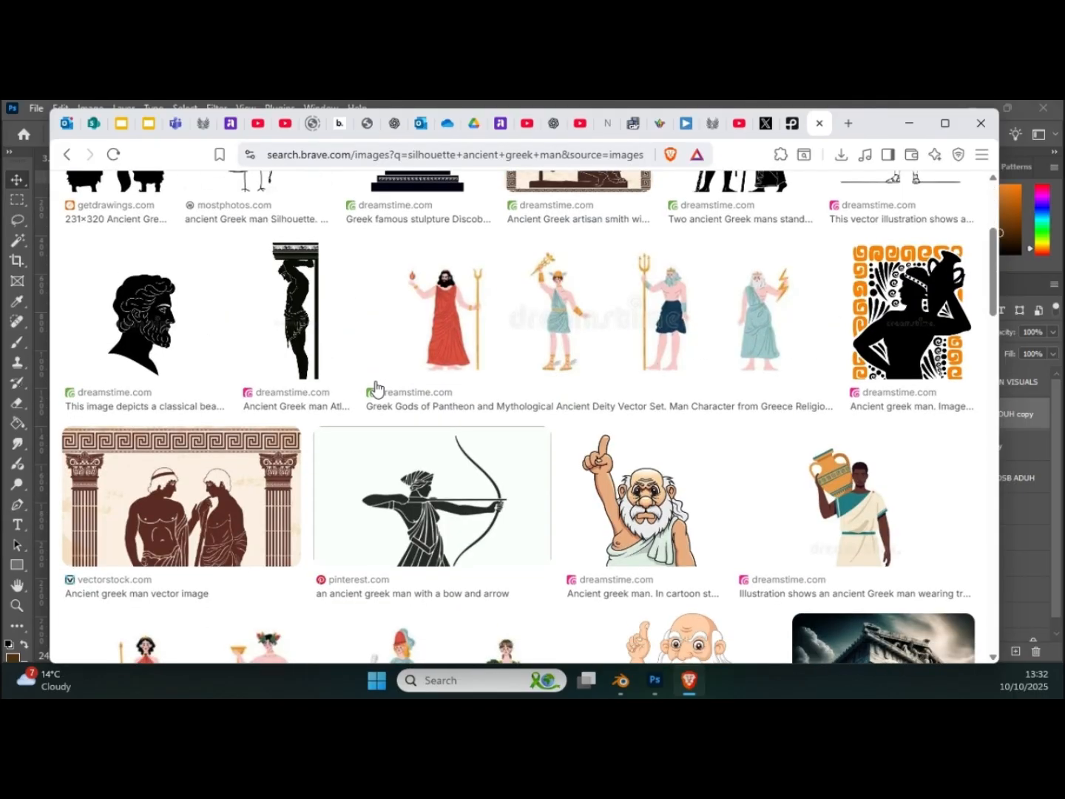
pyautogui.scroll(-7, 376, 386)
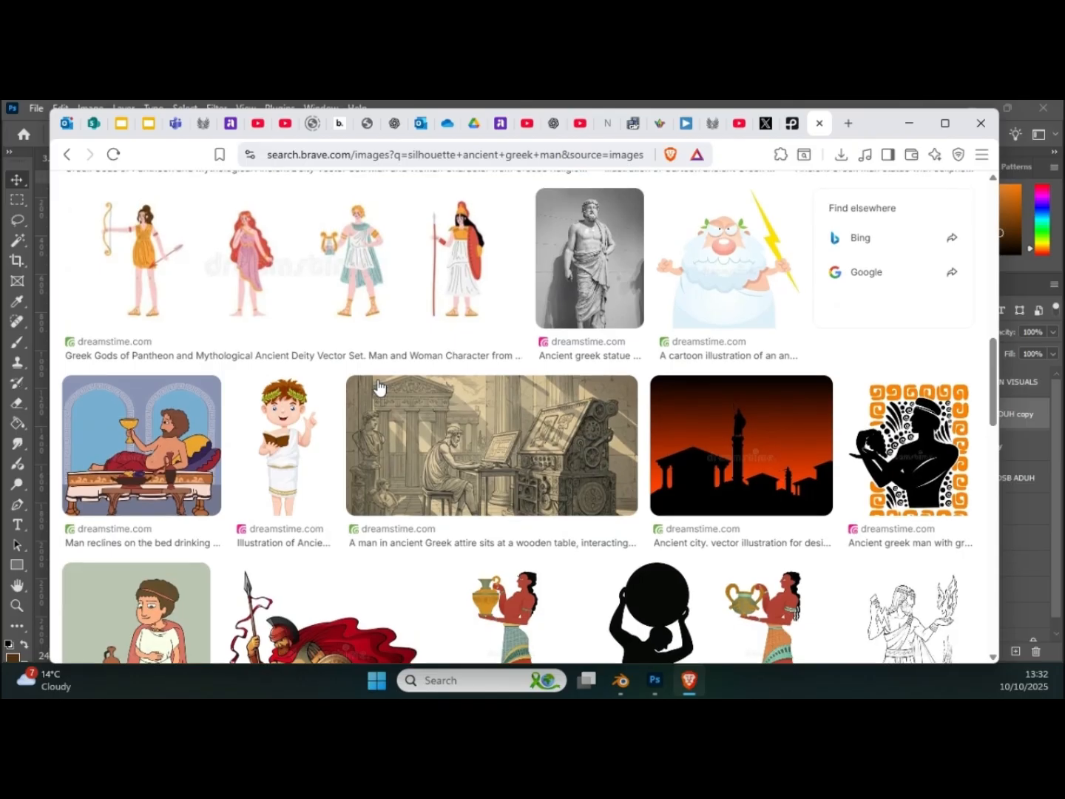
pyautogui.scroll(-7, 379, 386)
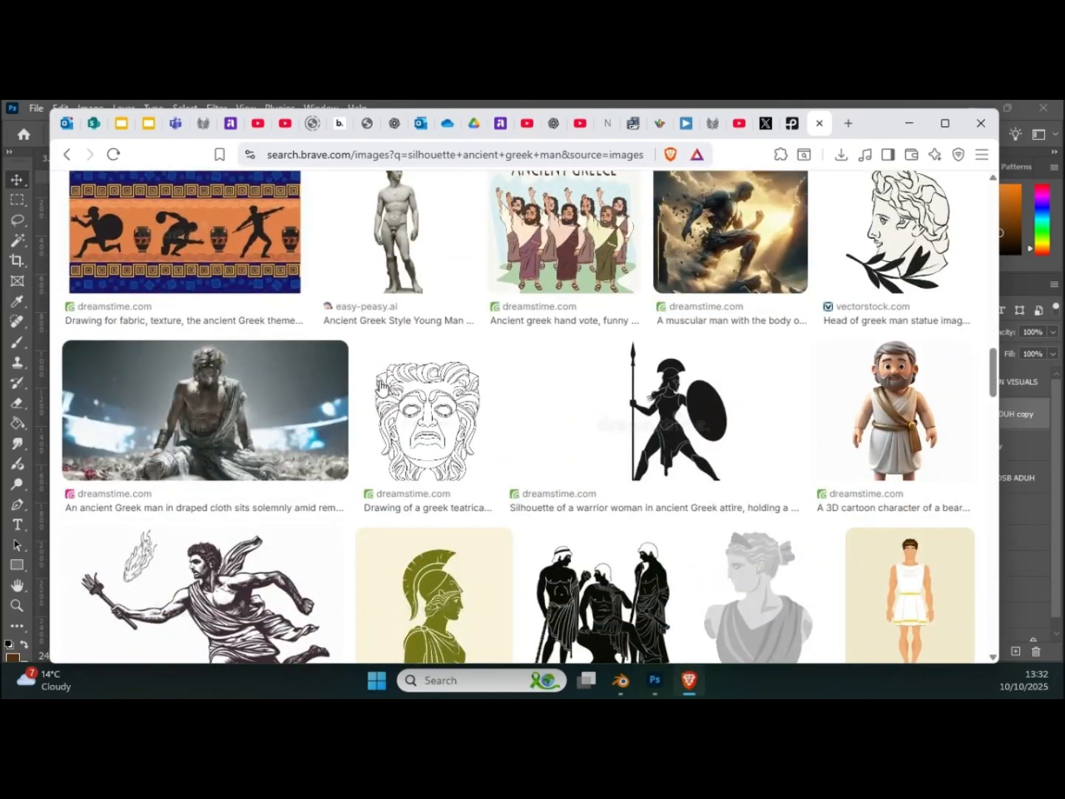
pyautogui.scroll(-6, 380, 385)
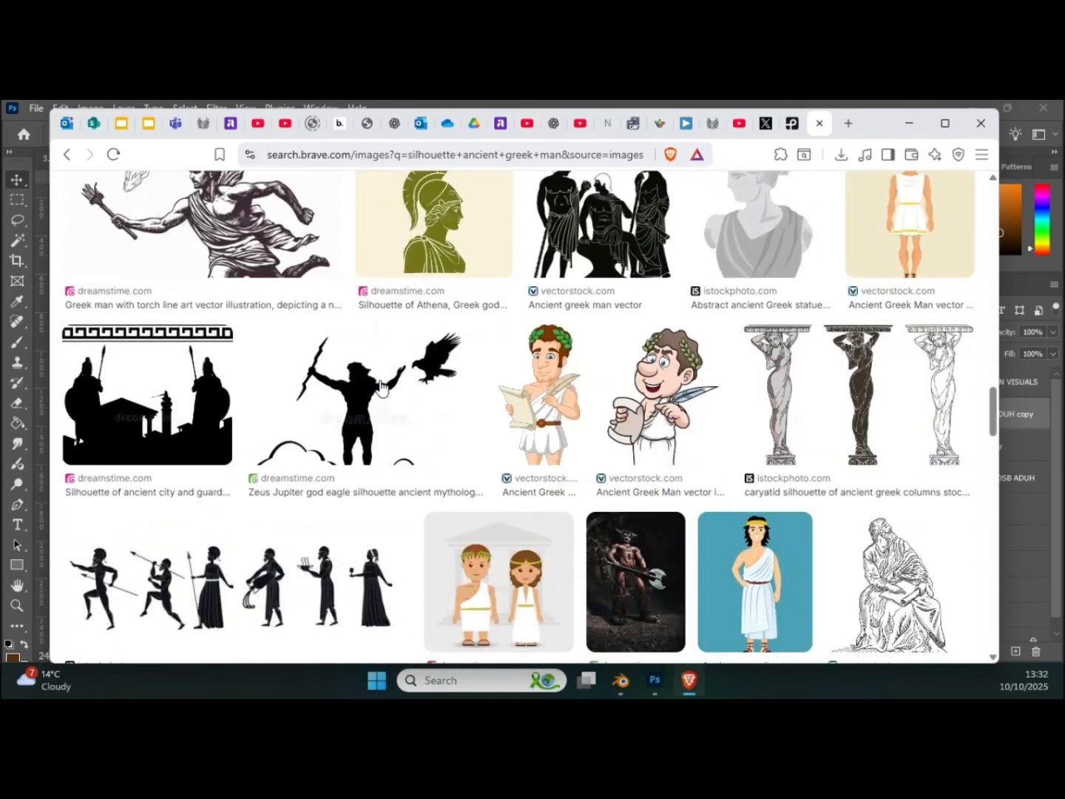
pyautogui.scroll(-1, 379, 386)
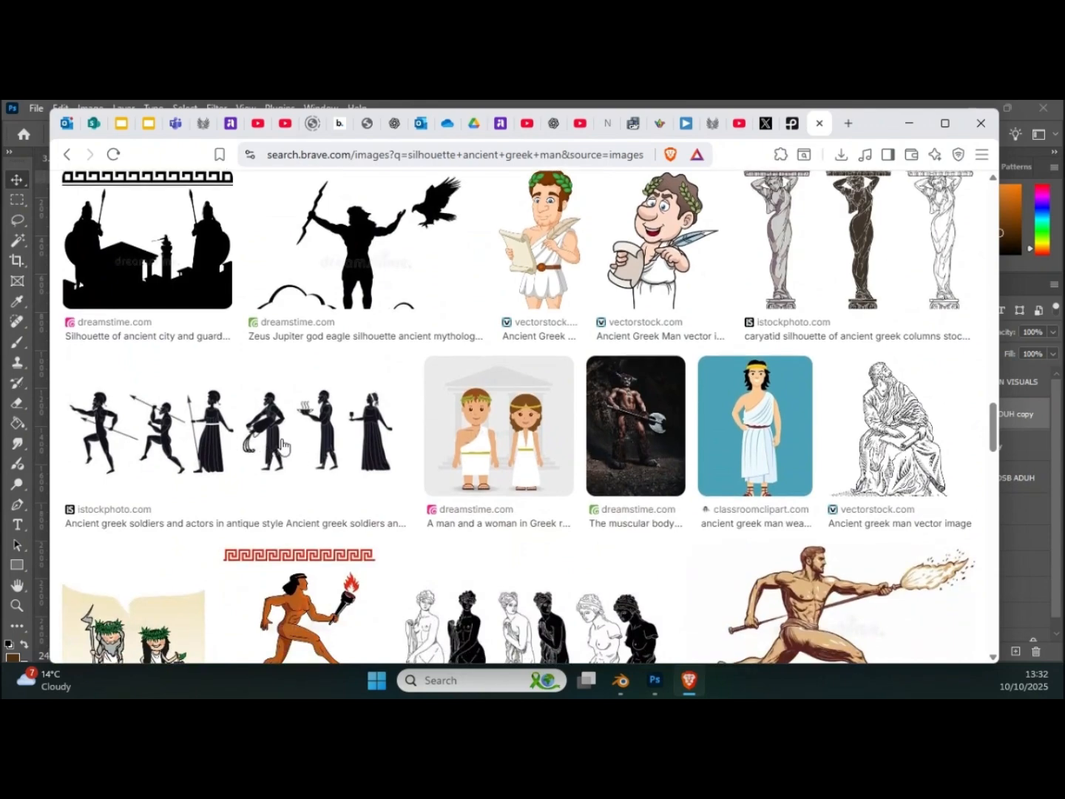
pyautogui.click(279, 447)
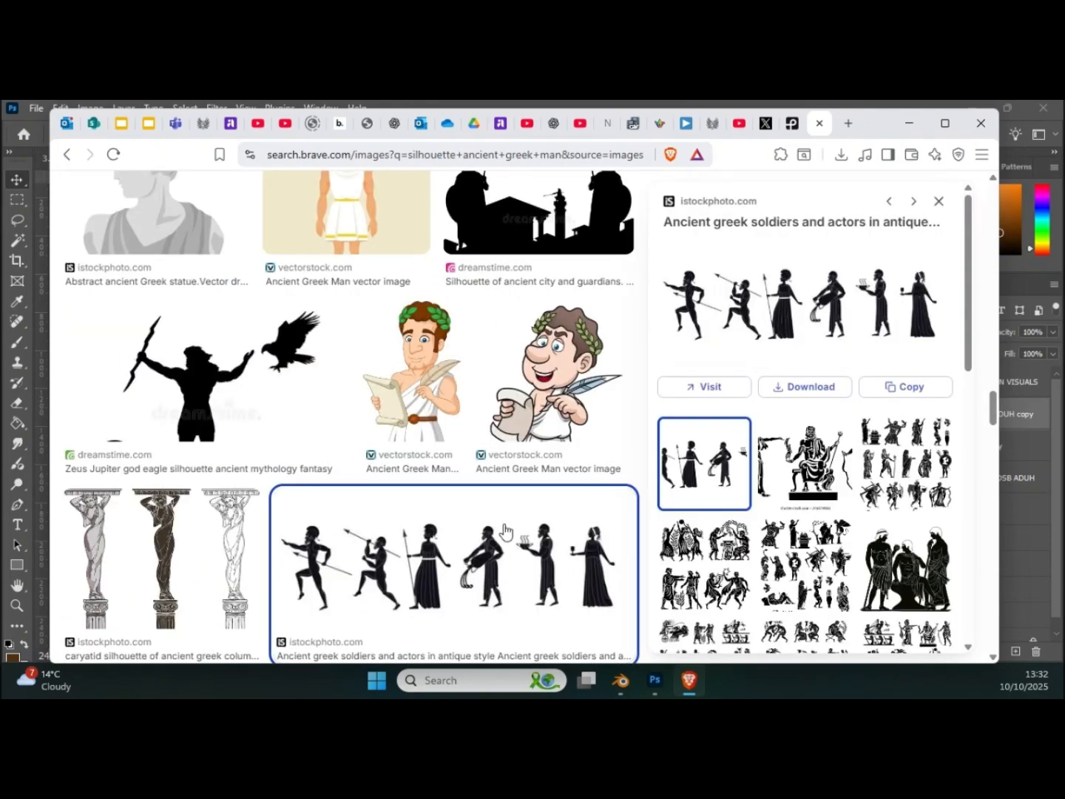
# Step: Copy the image of the ancient Greek soldiers and actors silhouettes and switch back to the Photoshop page
pyautogui.scroll(-2, 430, 535)
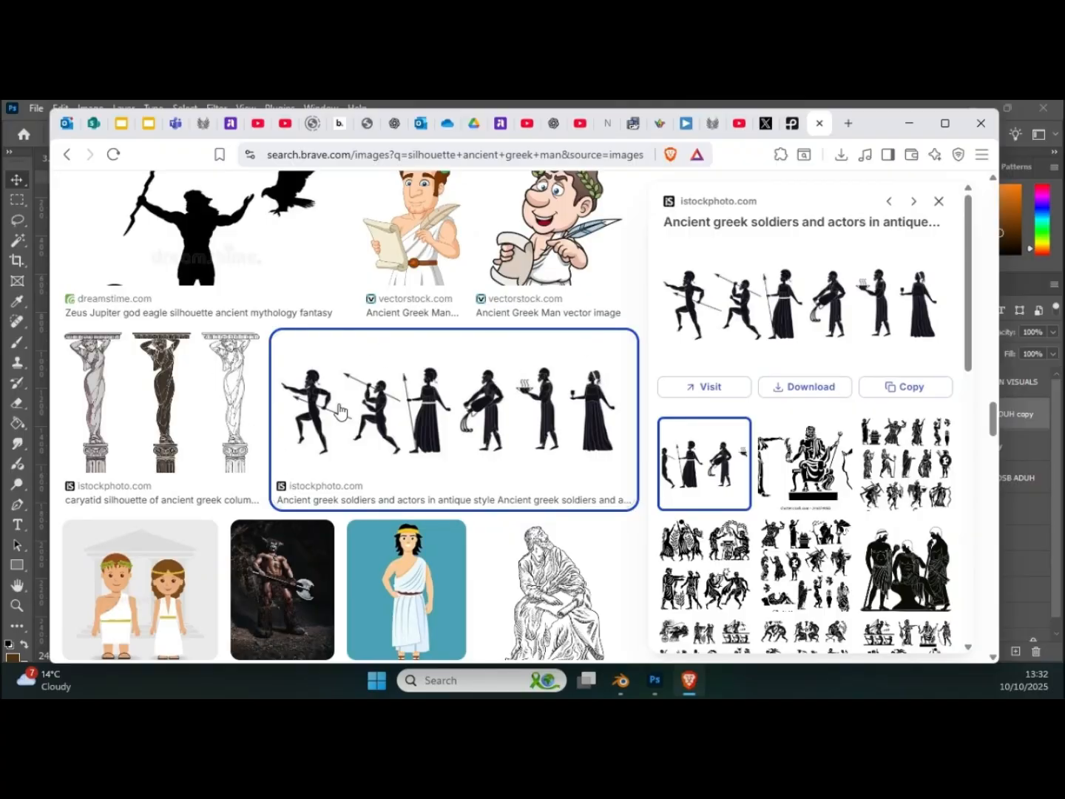
pyautogui.scroll(-5, 255, 407)
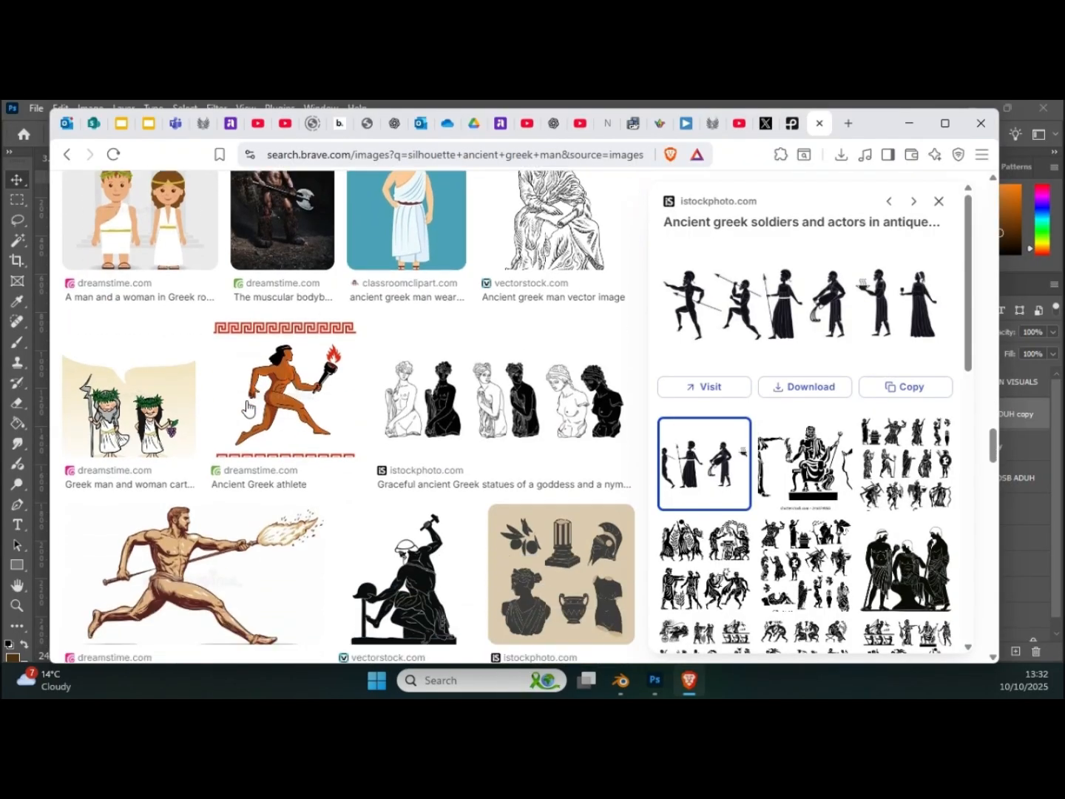
pyautogui.scroll(5, 256, 407)
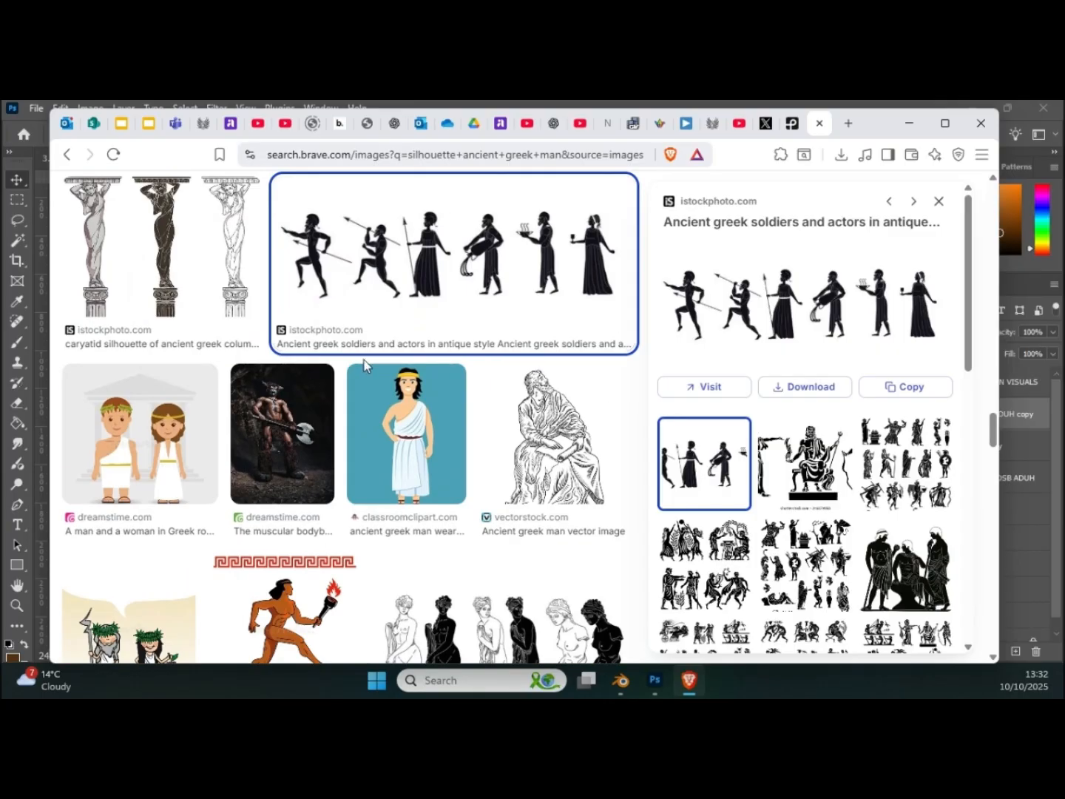
pyautogui.scroll(1, 385, 385)
pyautogui.rightClick(416, 409)
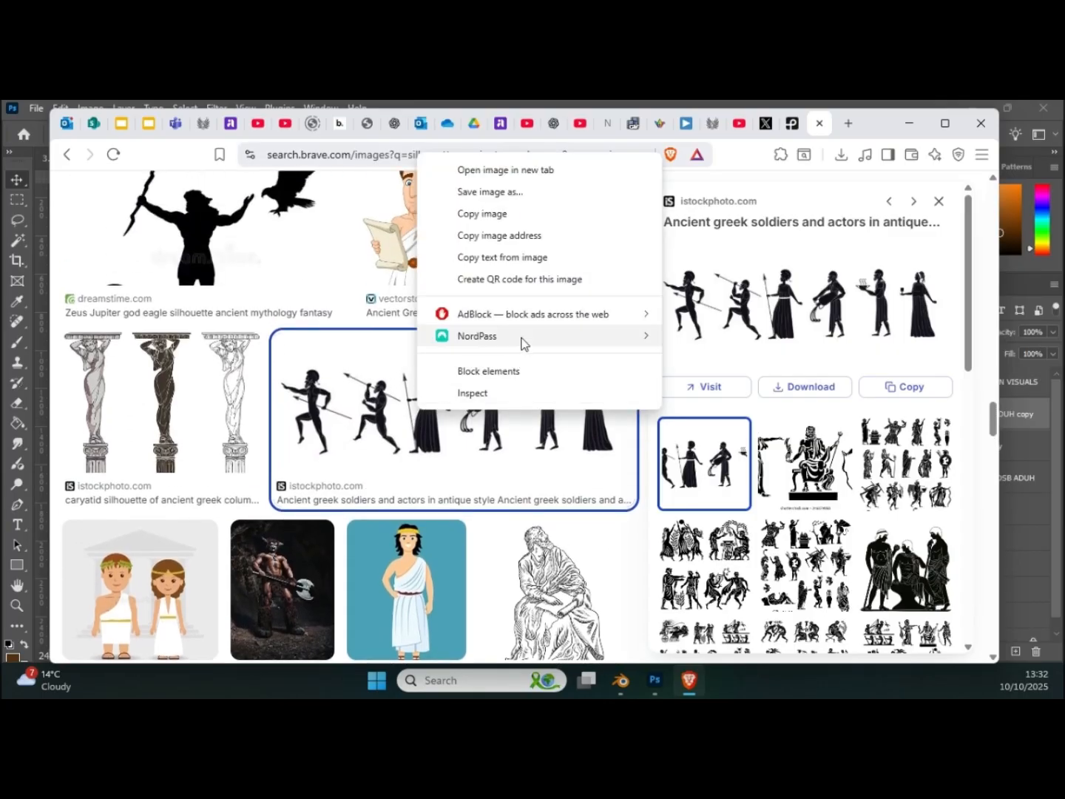
pyautogui.click(502, 216)
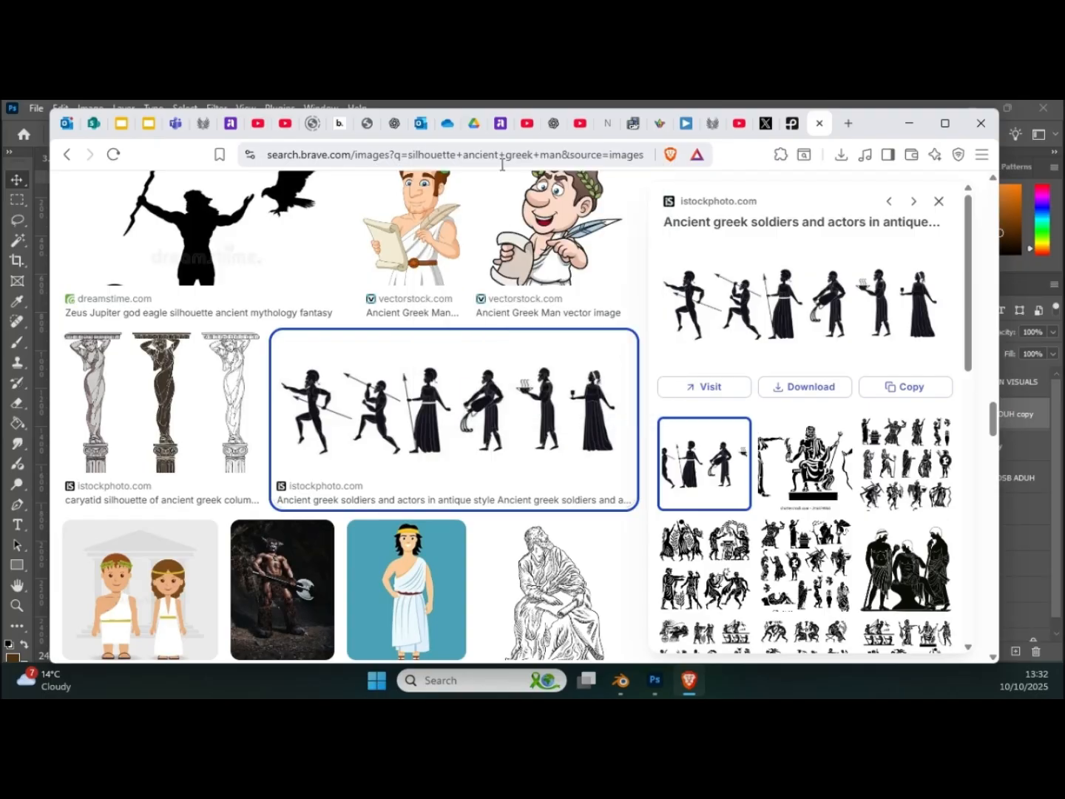
pyautogui.click(488, 104)
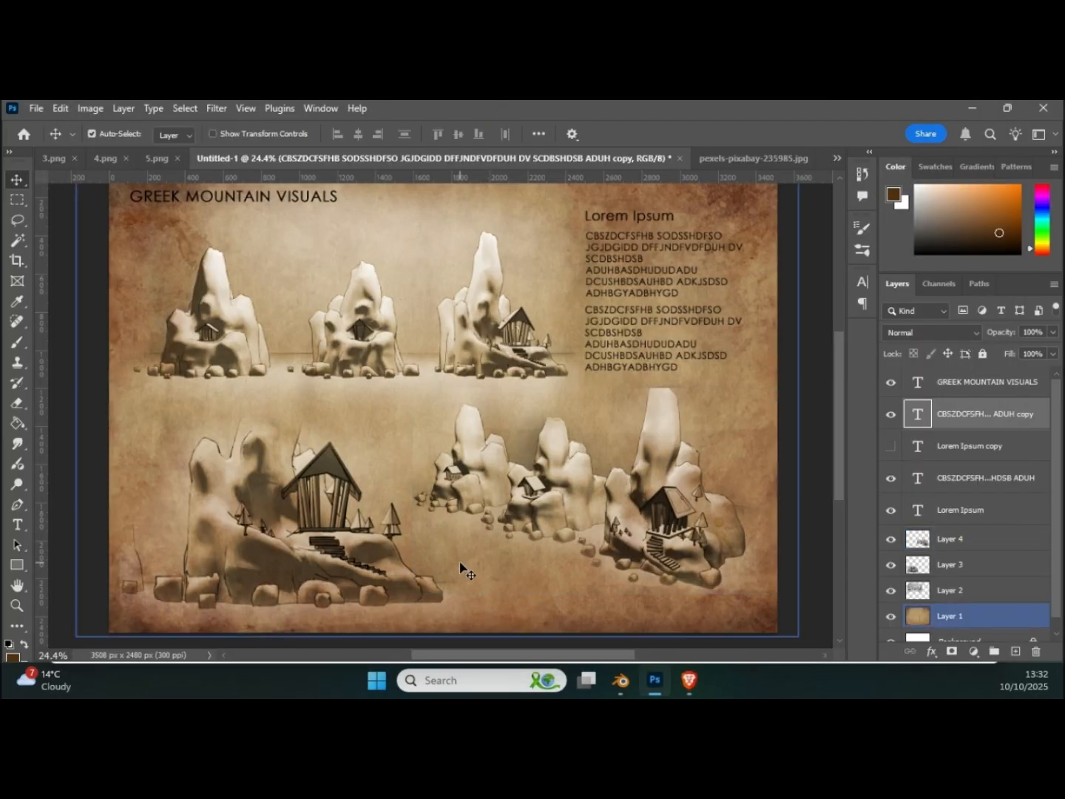
# Step: Paste the row of Greek silhouettes onto the page and set its layer's blend mode to Multiply
pyautogui.hotkey('ctrl', 'v')
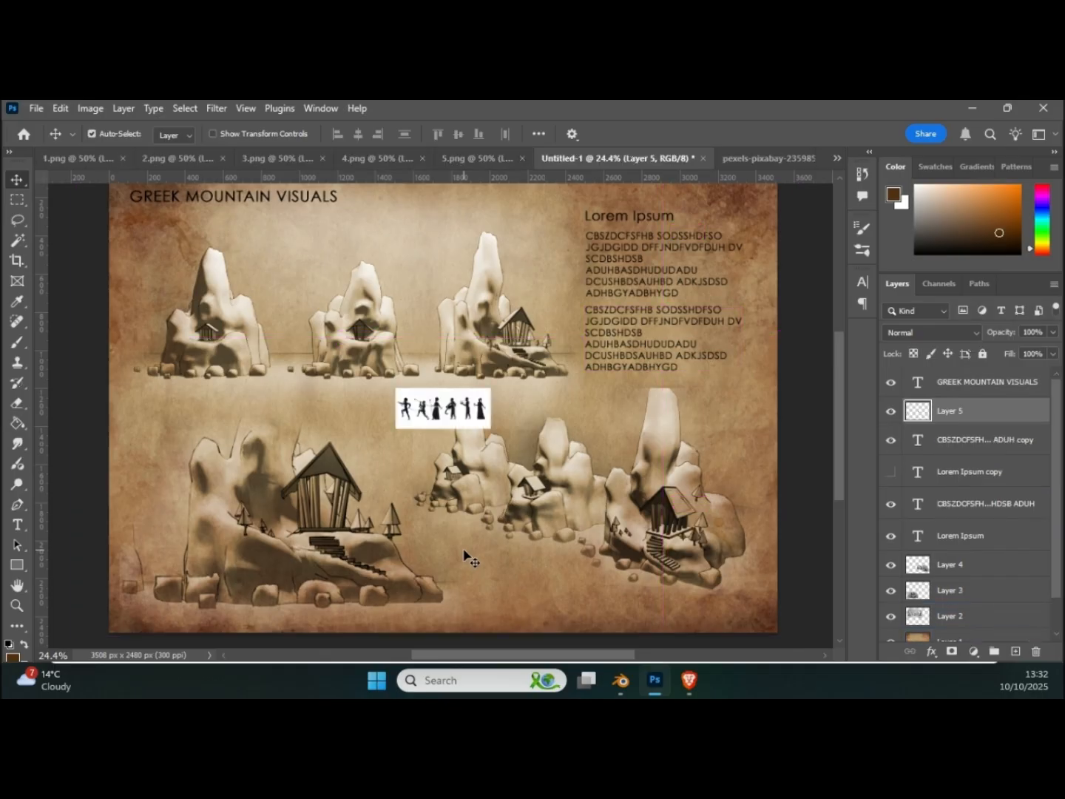
pyautogui.click(936, 332)
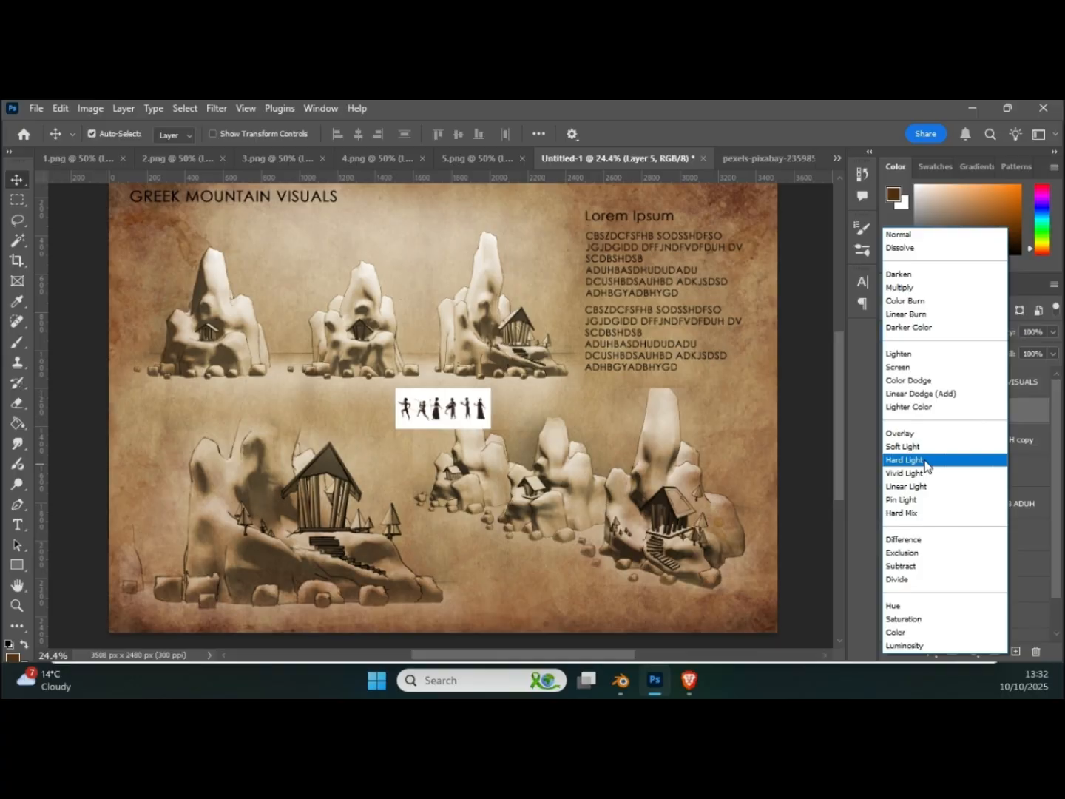
pyautogui.click(475, 412)
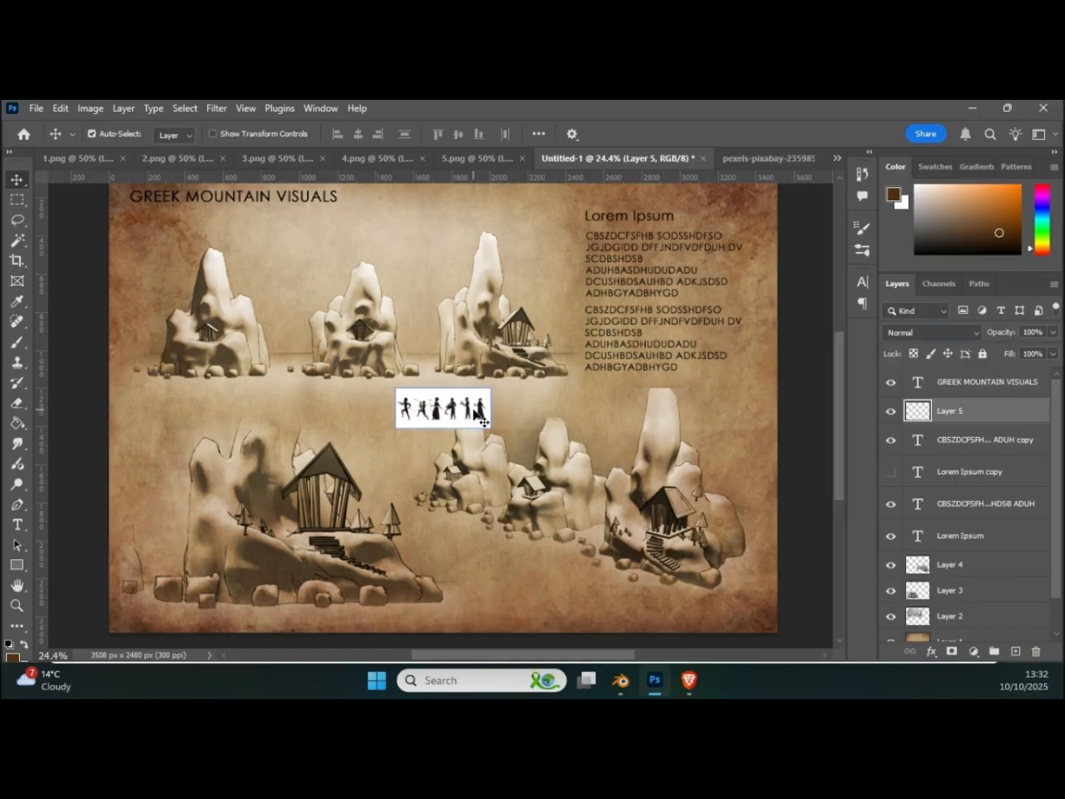
pyautogui.click(929, 333)
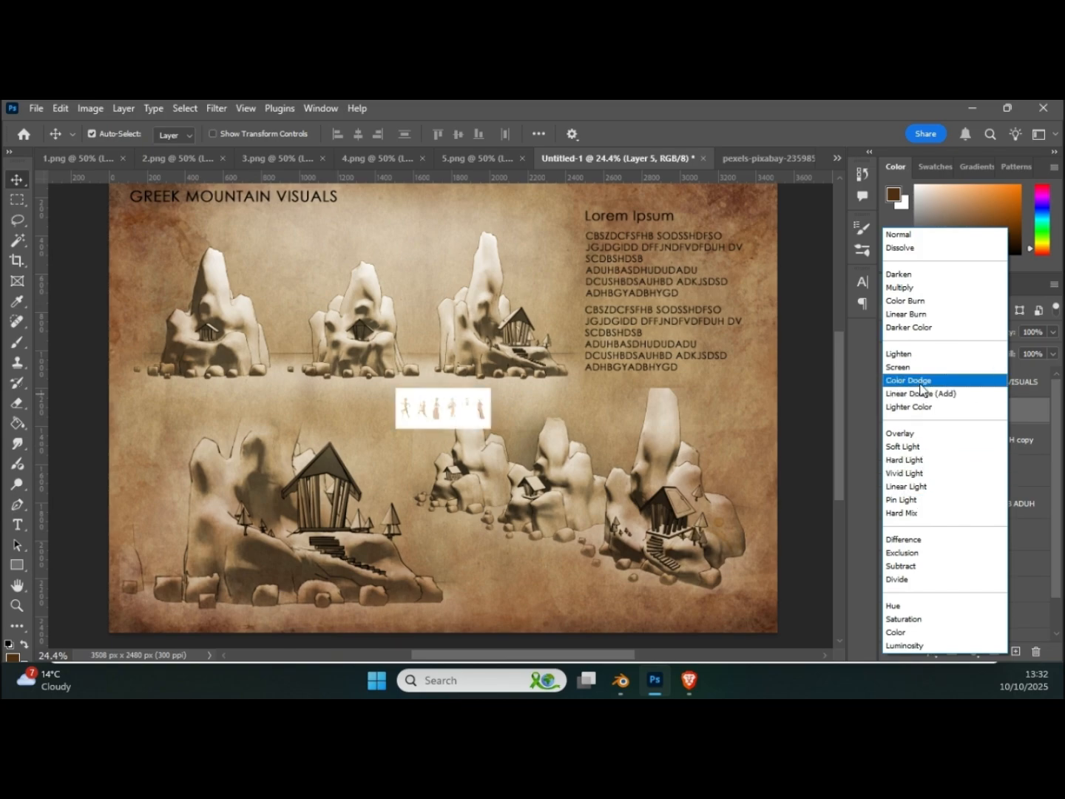
pyautogui.click(915, 287)
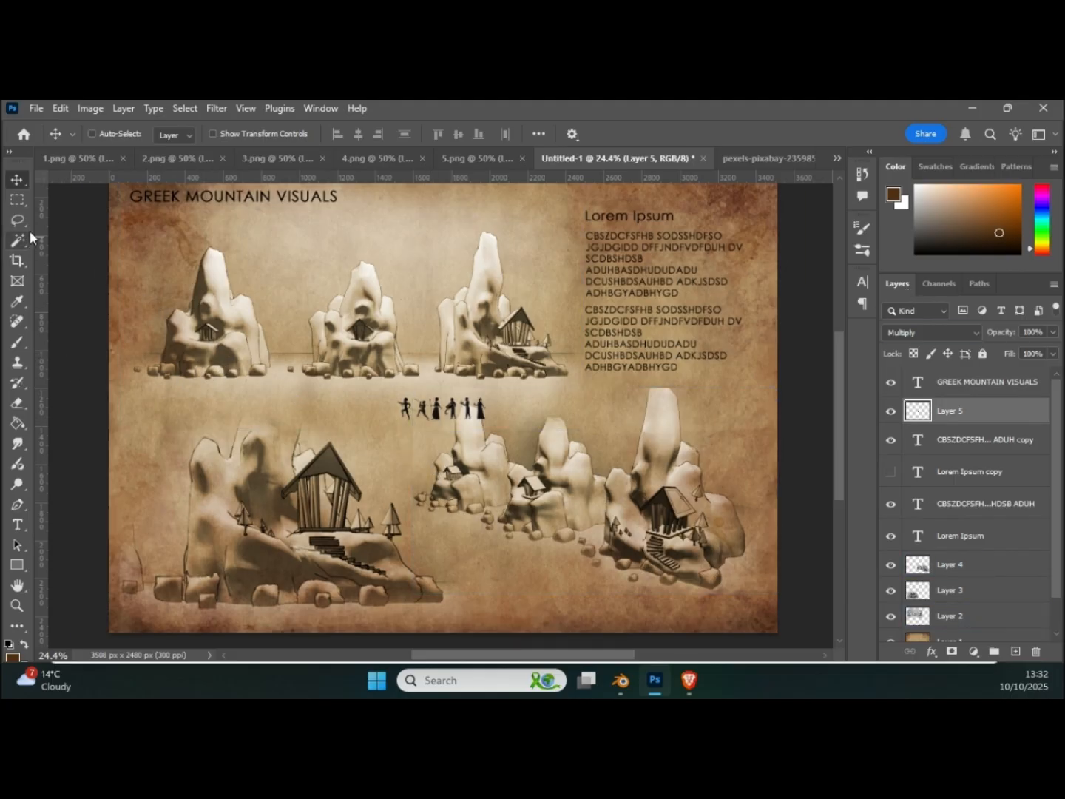
# Step: Lasso the robed figure with the spear, copy it to its own layer and hide the full silhouette row
pyautogui.hotkey('ctrl', '+')
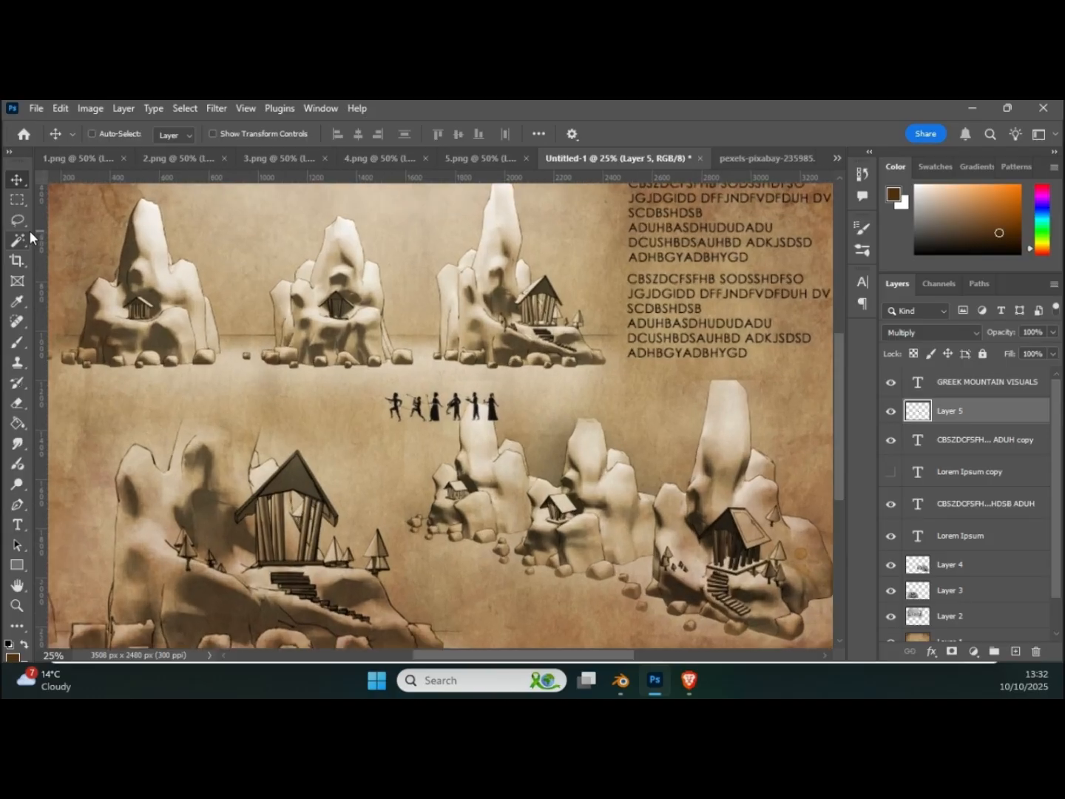
pyautogui.hotkey('ctrl', '+')
pyautogui.hotkey('ctrl', '+')
pyautogui.hotkey('ctrl', '+')
pyautogui.hotkey('ctrl', '+')
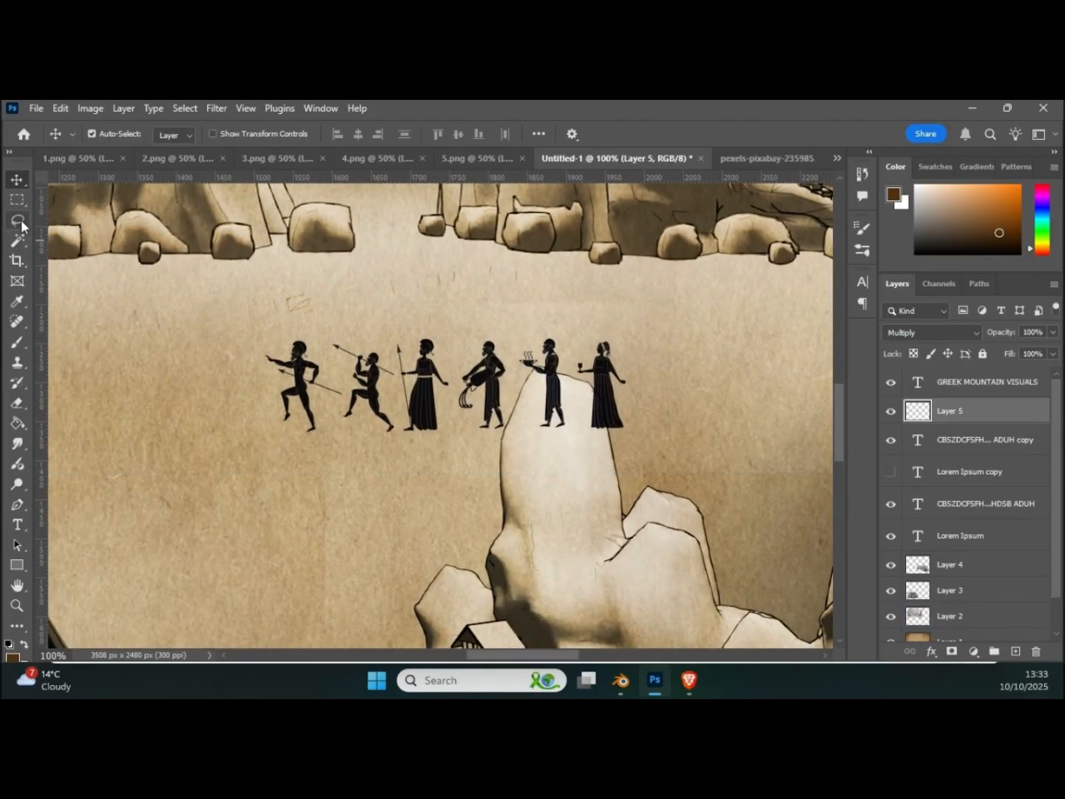
pyautogui.click(20, 221)
pyautogui.moveTo(394, 337)
pyautogui.mouseDown()
pyautogui.moveTo(405, 384)
pyautogui.moveTo(396, 423)
pyautogui.moveTo(418, 449)
pyautogui.moveTo(449, 429)
pyautogui.moveTo(443, 325)
pyautogui.moveTo(397, 333)
pyautogui.mouseUp()
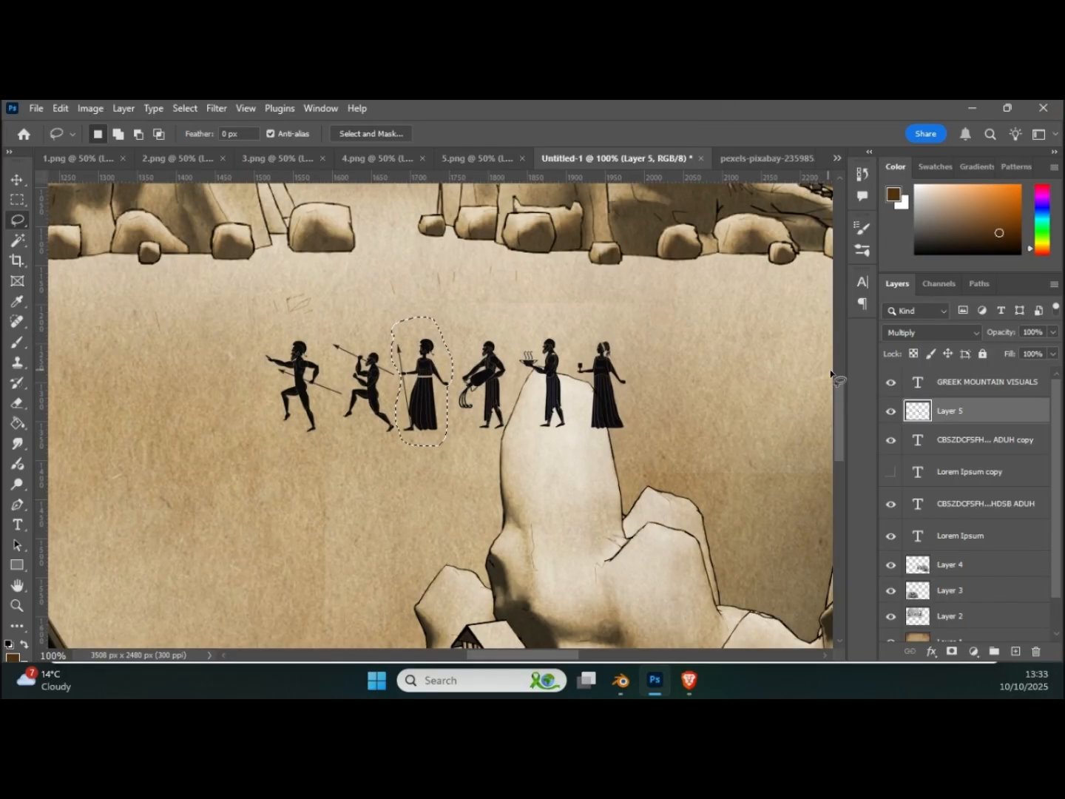
pyautogui.click(889, 411)
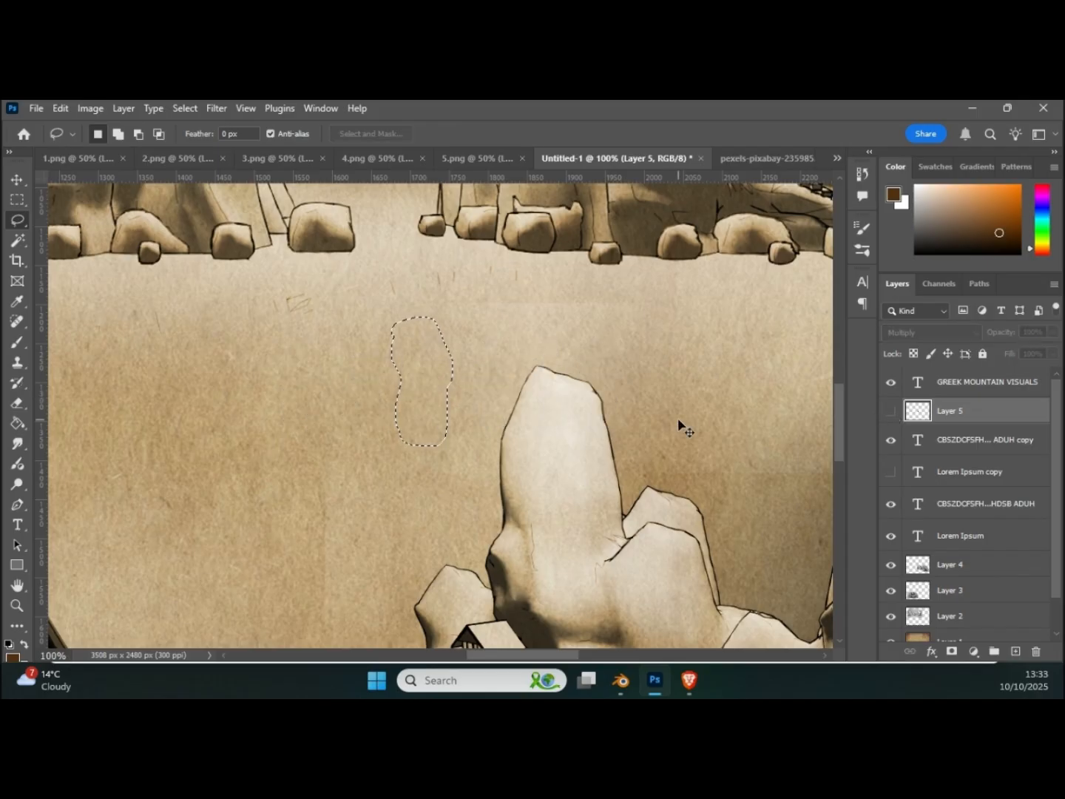
pyautogui.hotkey('ctrl', 'j')
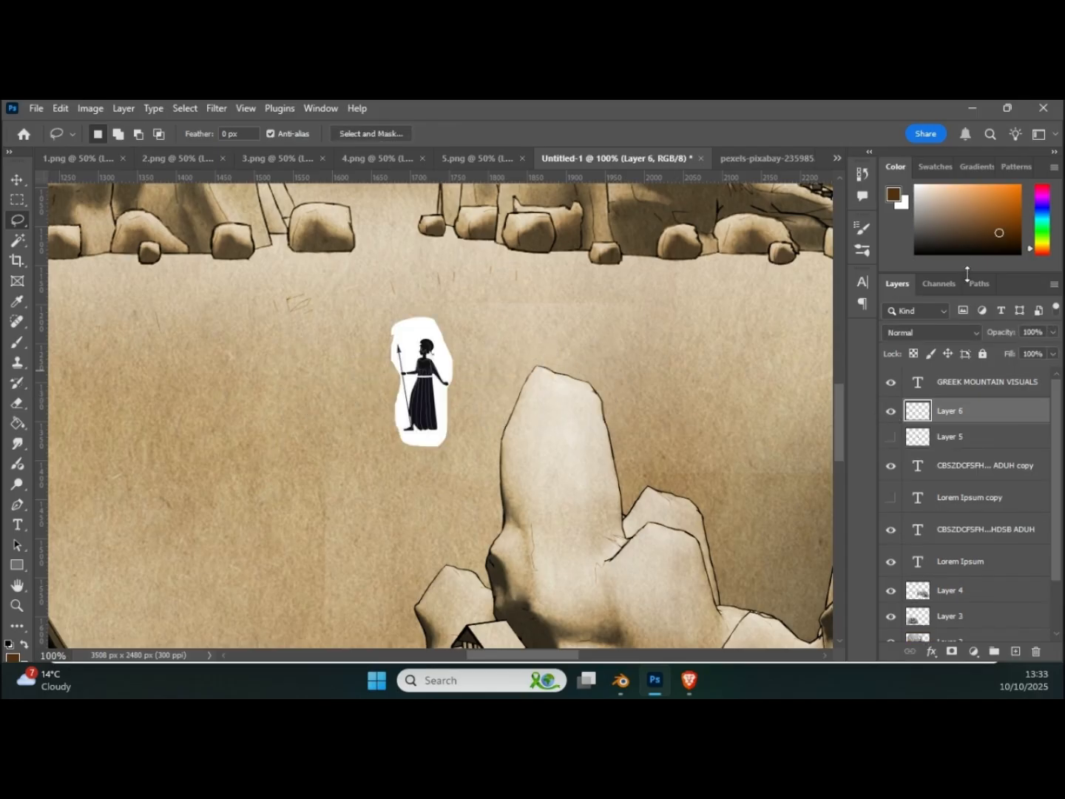
# Step: Set the isolated figure's layer to Multiply and scale the figure up proportionally to about 120%
pyautogui.click(930, 334)
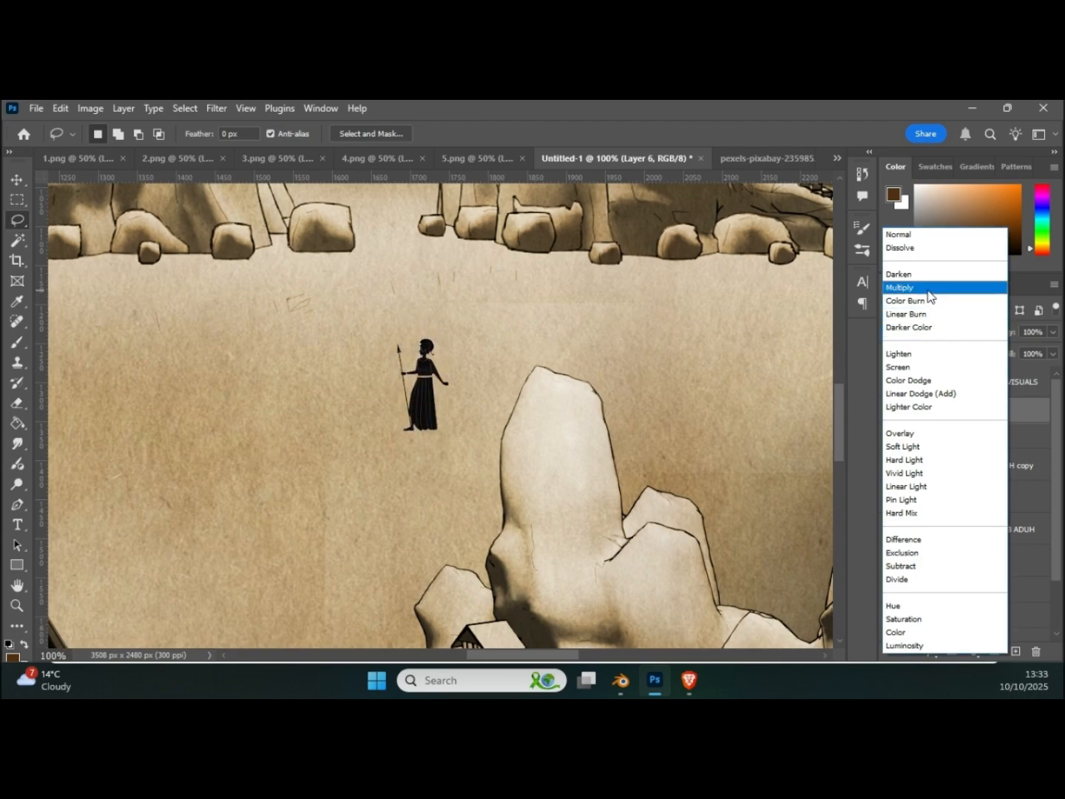
pyautogui.click(928, 288)
pyautogui.hotkey('ctrl', 't')
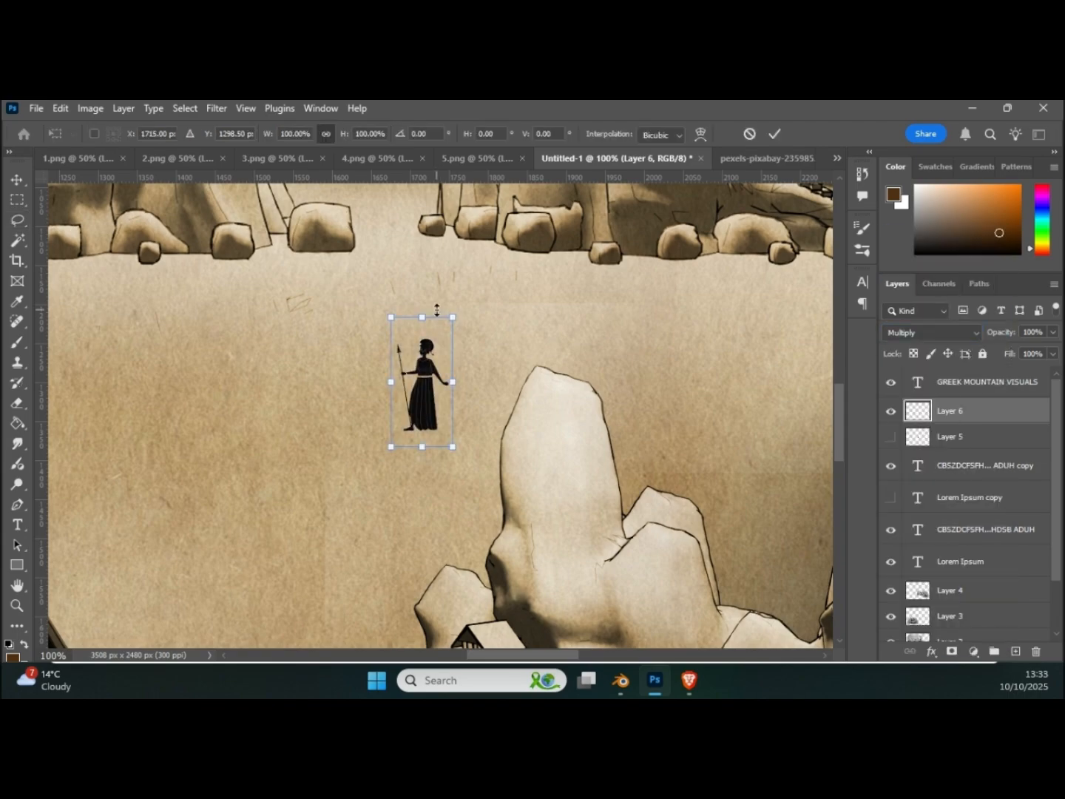
pyautogui.moveTo(453, 316); pyautogui.dragTo(464, 290)
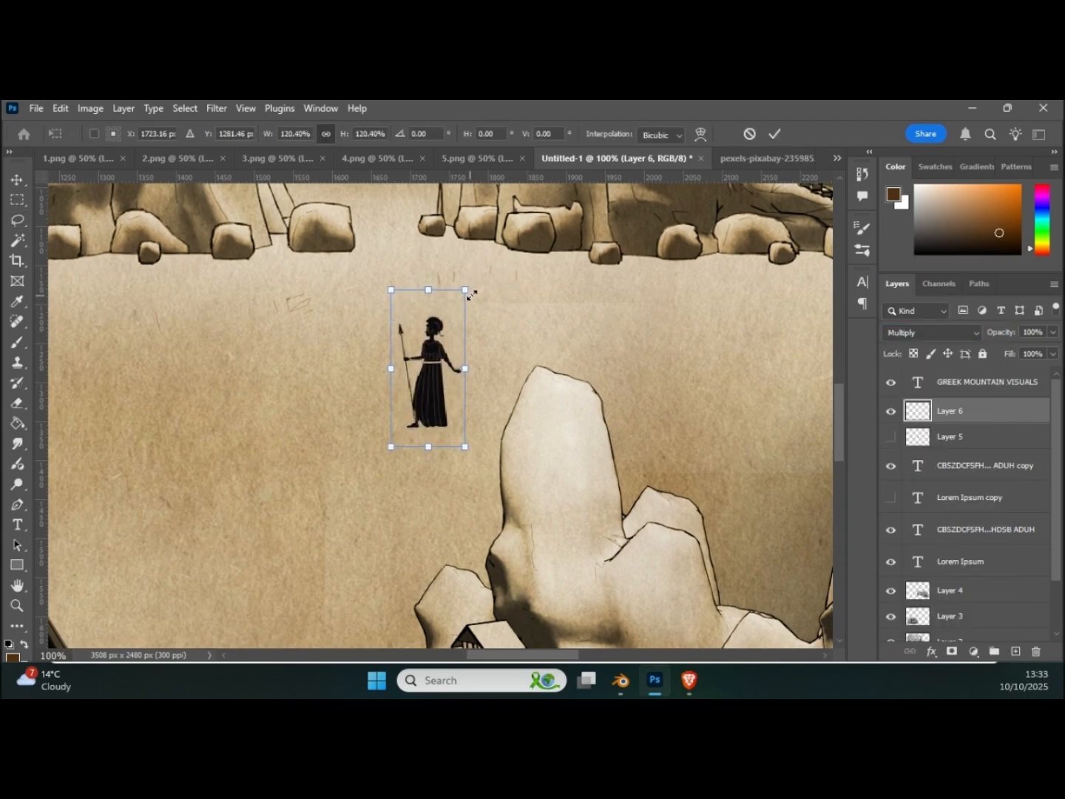
# Step: Place the figure between the columns of the large temple and flip it horizontally
pyautogui.scroll(-1, 485, 382)
pyautogui.scroll(-1, 484, 383)
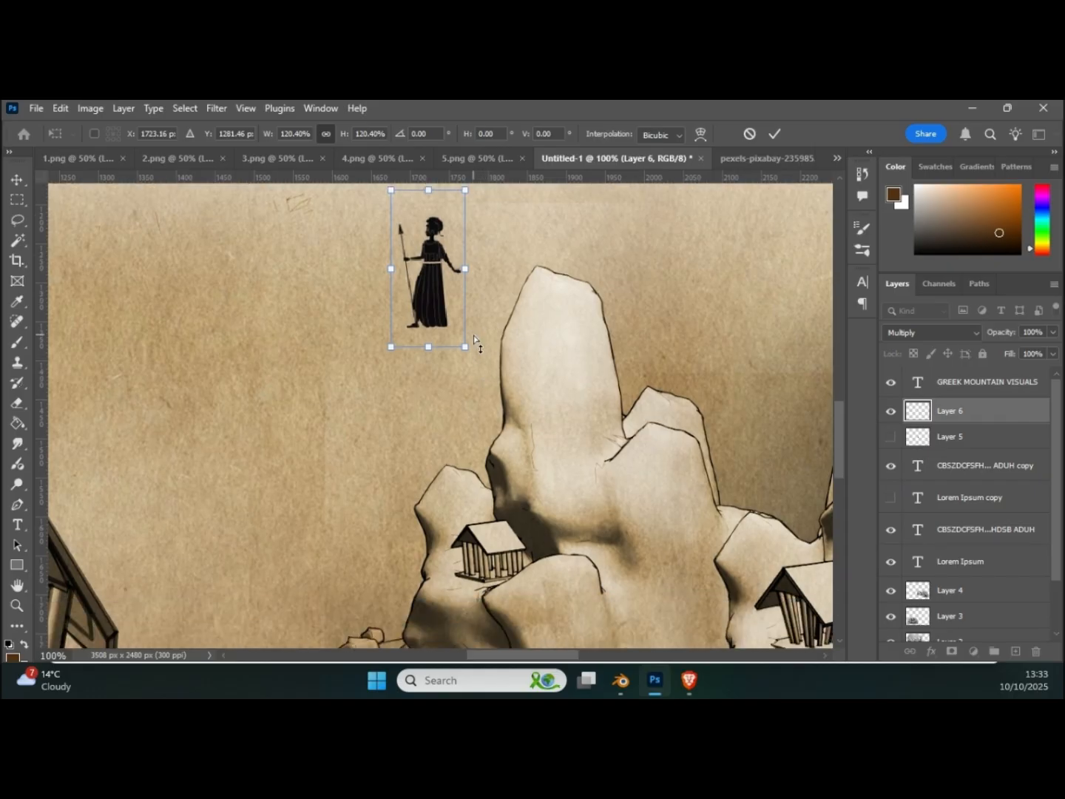
pyautogui.keyDown('alt'); pyautogui.scroll(-3, 473, 336); pyautogui.keyUp('alt')
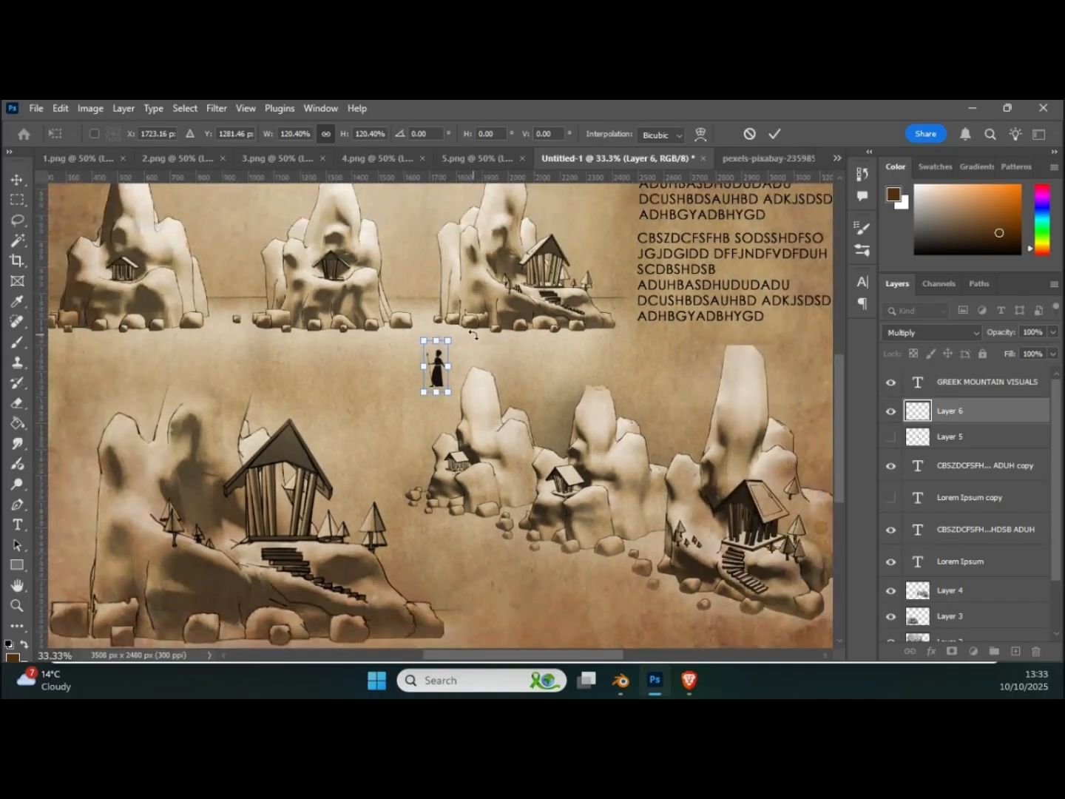
pyautogui.moveTo(439, 386); pyautogui.dragTo(460, 634)
pyautogui.moveTo(835, 395); pyautogui.dragTo(835, 426)
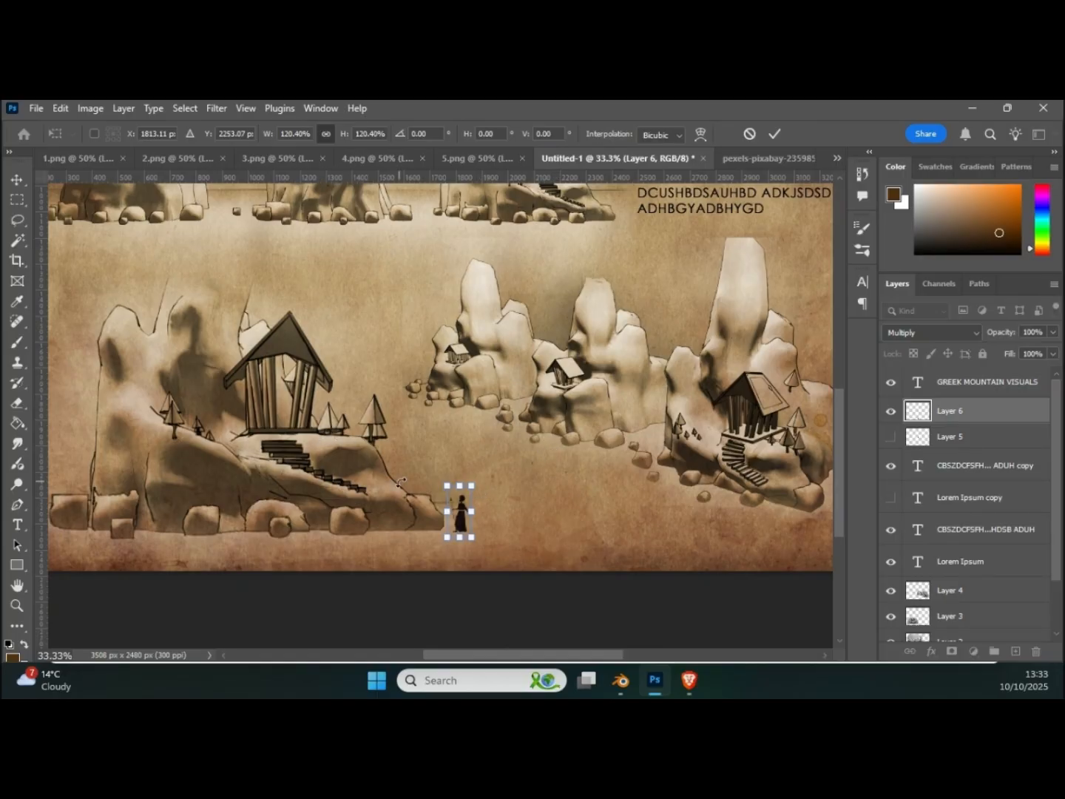
pyautogui.moveTo(459, 502); pyautogui.dragTo(285, 400)
pyautogui.rightClick(285, 400)
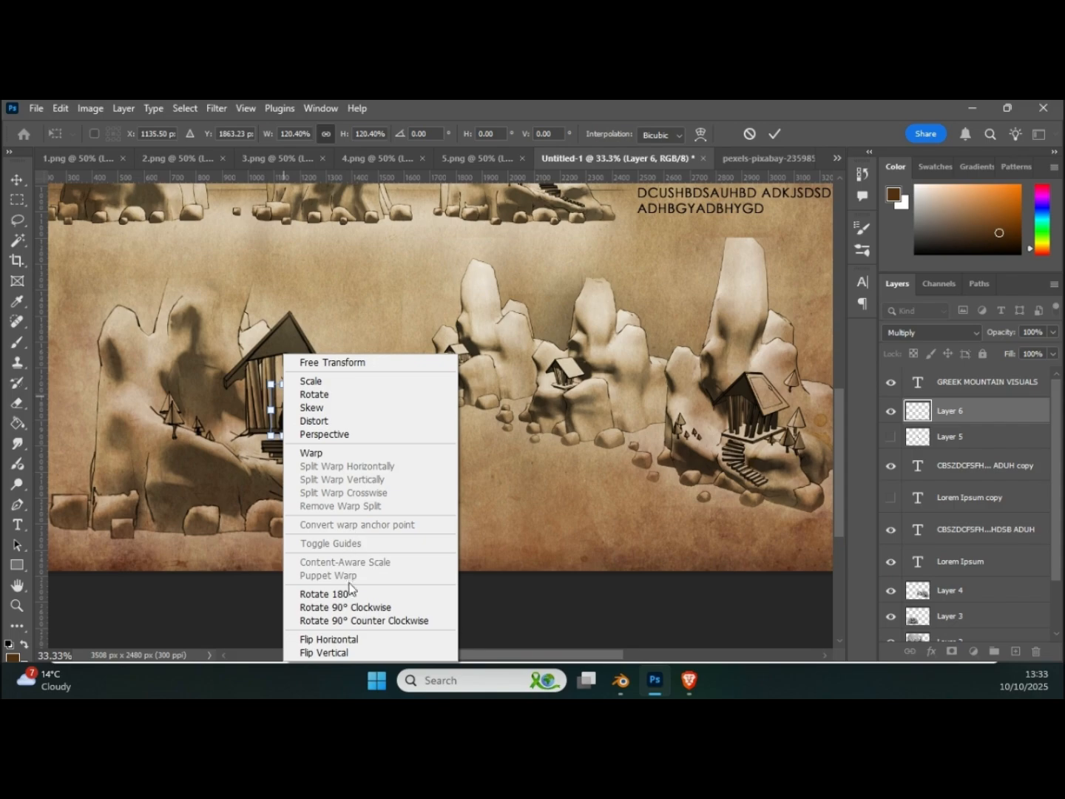
pyautogui.click(348, 641)
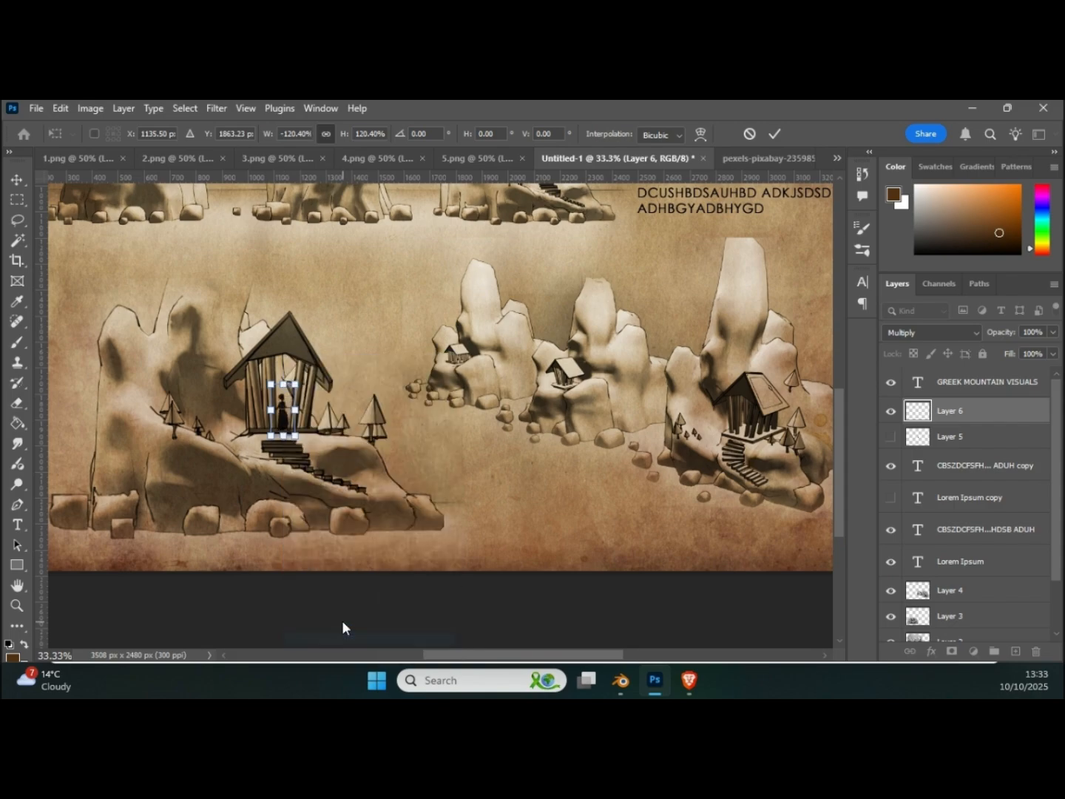
pyautogui.moveTo(285, 427); pyautogui.dragTo(286, 422)
pyautogui.press('Return')
pyautogui.press('l')
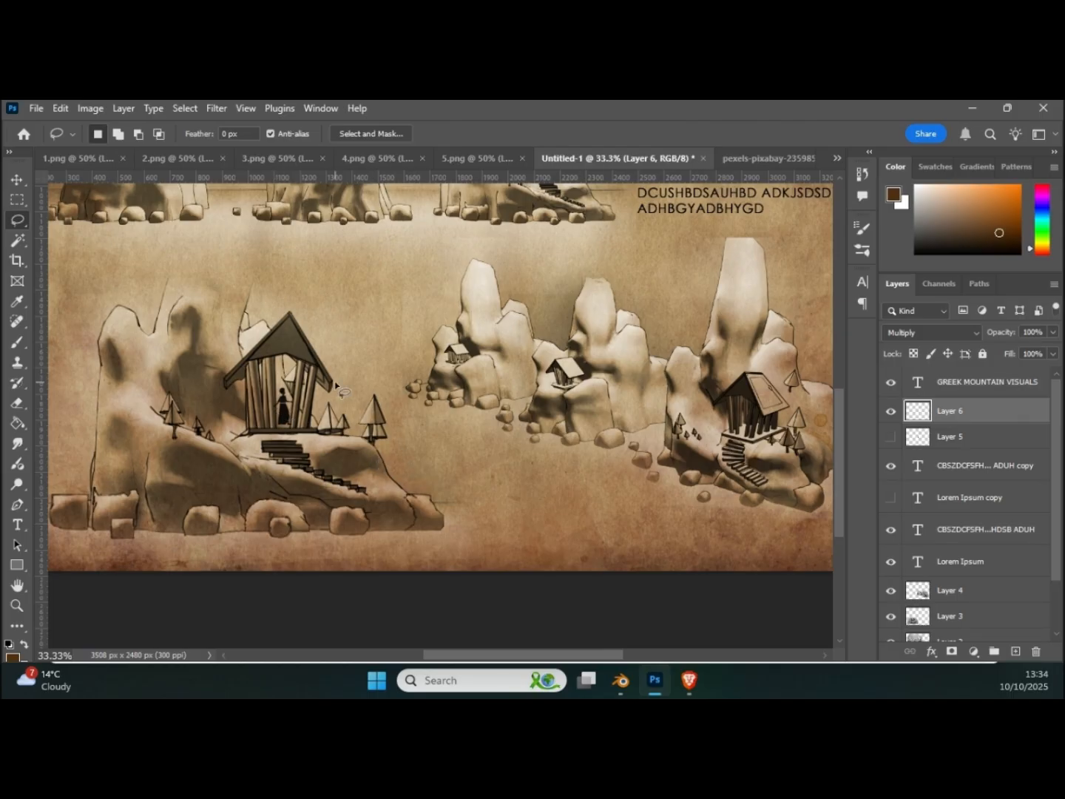
# Step: Duplicate the temple figure to the ground beside the large mountain's rocks on its right and flip the copy horizontally
pyautogui.click(18, 179)
pyautogui.click(274, 412)
pyautogui.moveTo(287, 419); pyautogui.dragTo(463, 522)
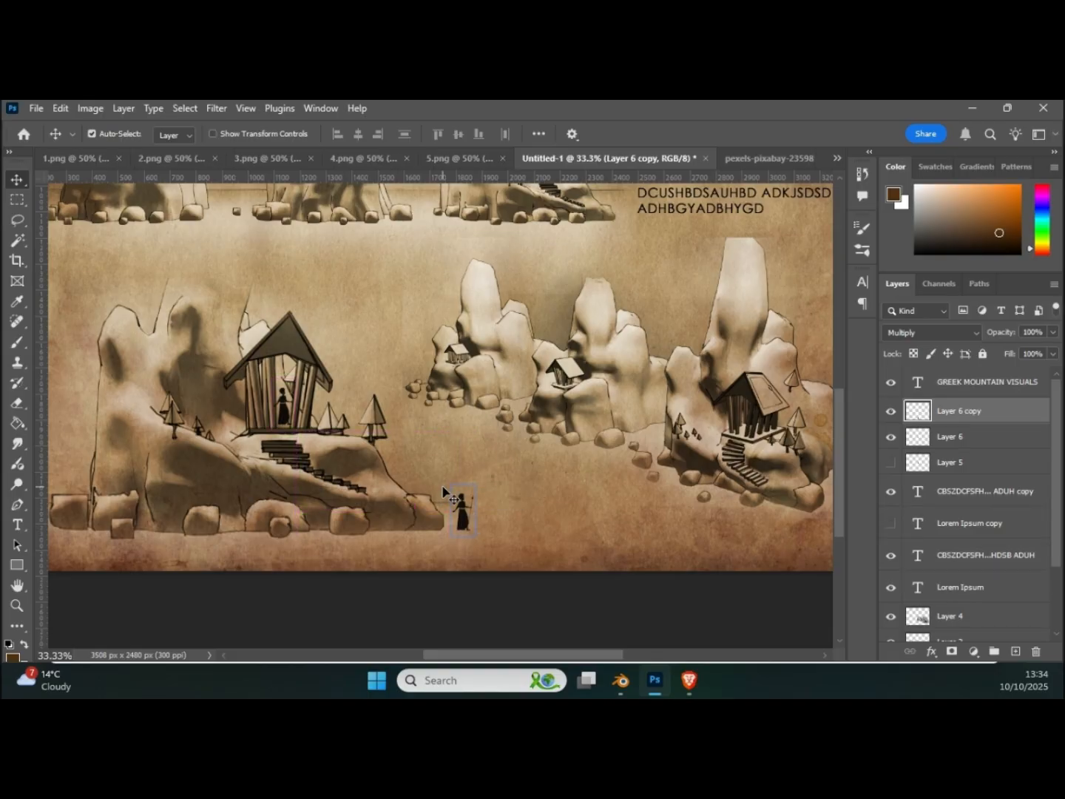
pyautogui.hotkey('ctrl', 't')
pyautogui.rightClick(471, 512)
pyautogui.click(518, 484)
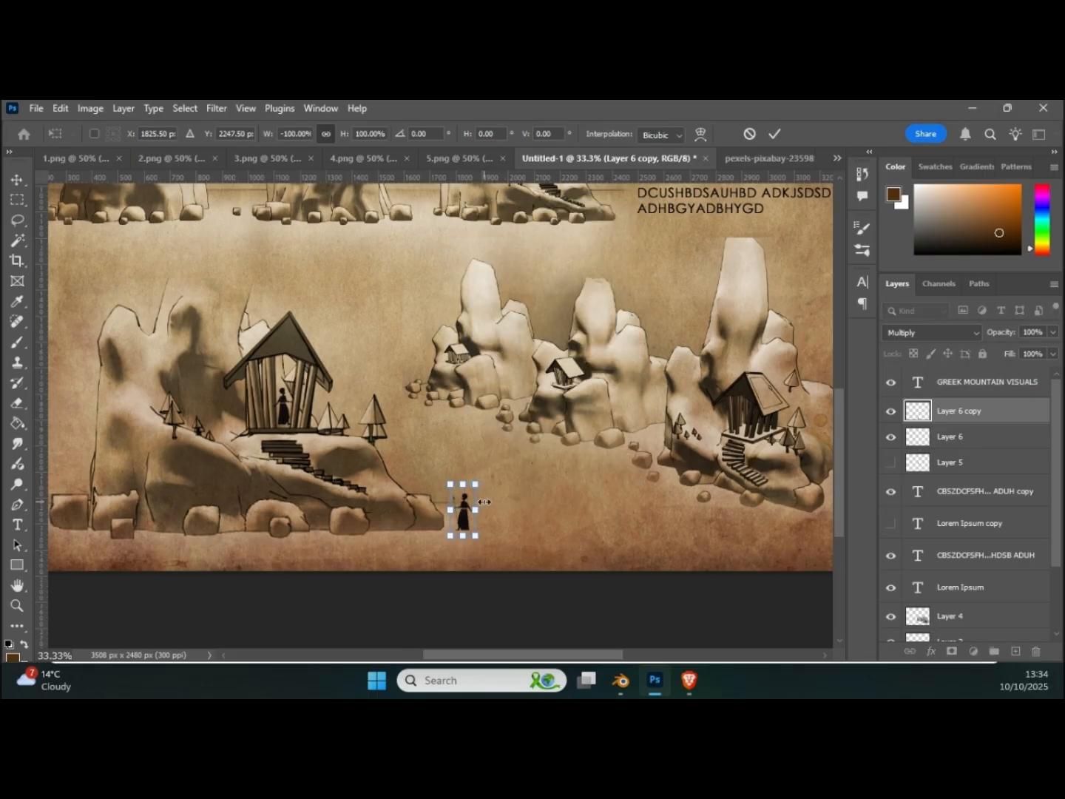
pyautogui.press('Return')
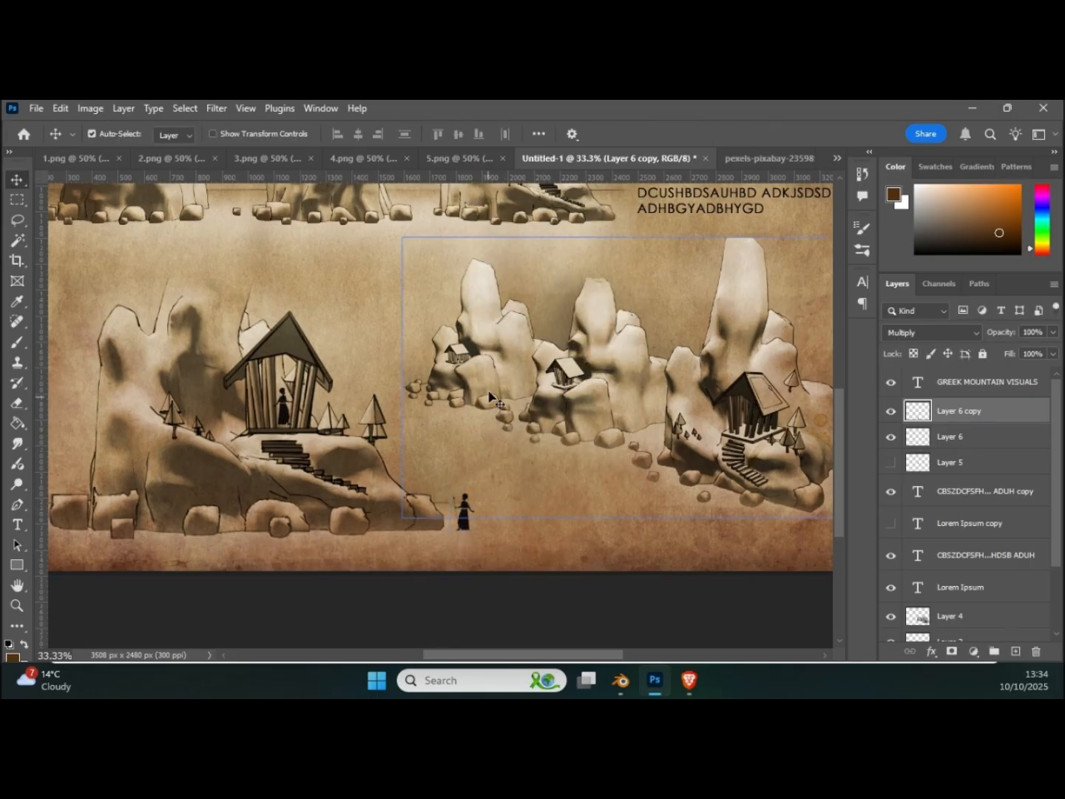
# Step: Examine the page layout and the scale of the two figures against the large temple mountain, close up and as a whole
pyautogui.press('ctrl')
pyautogui.keyDown('alt'); pyautogui.scroll(-3, 492, 383); pyautogui.keyUp('alt')
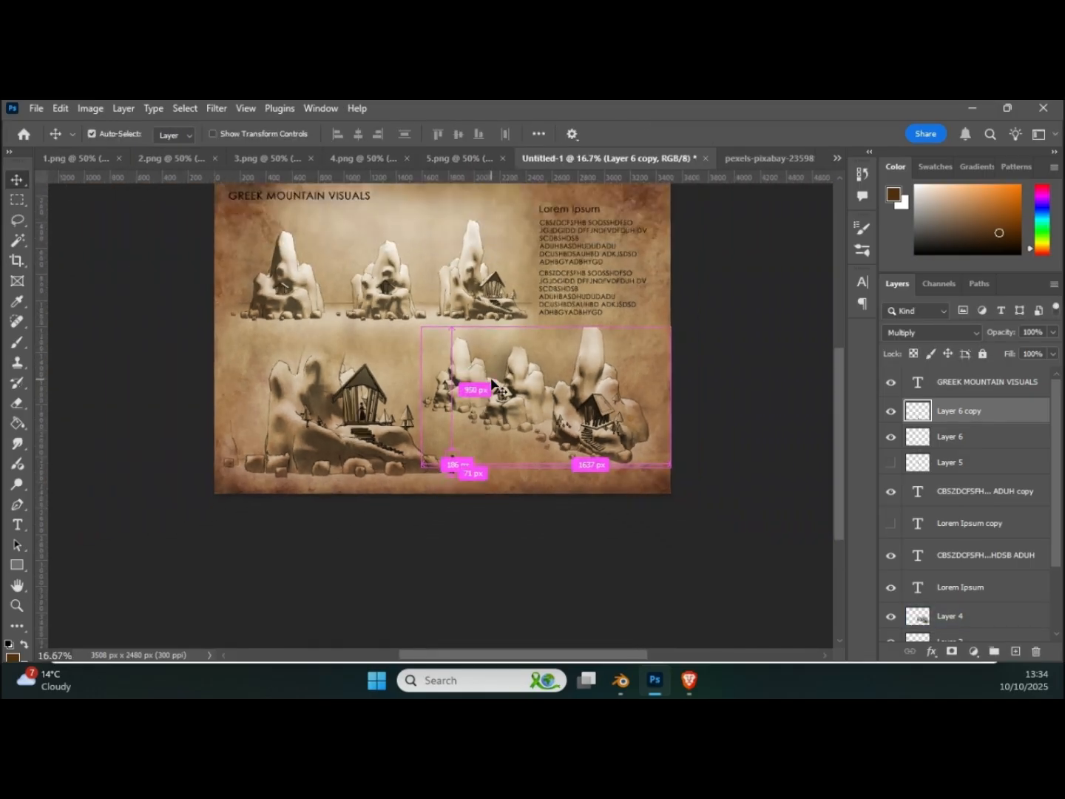
pyautogui.scroll(3, 522, 374)
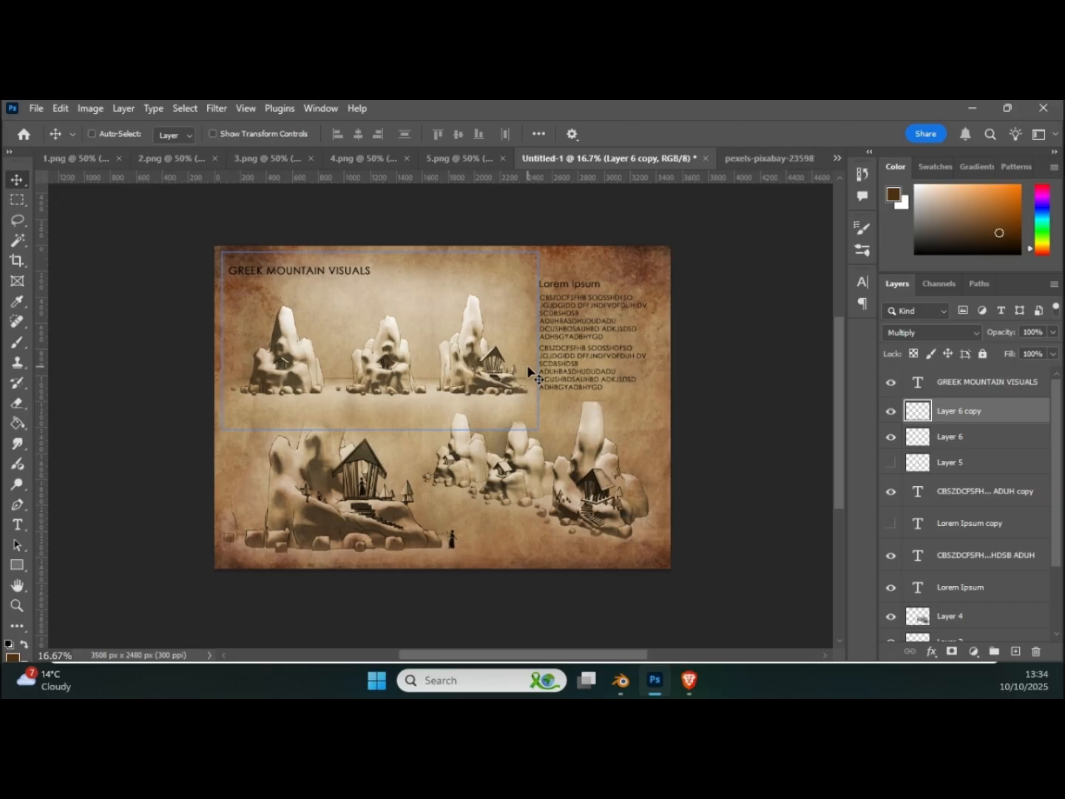
pyautogui.keyDown('alt'); pyautogui.scroll(2, 530, 371); pyautogui.keyUp('alt')
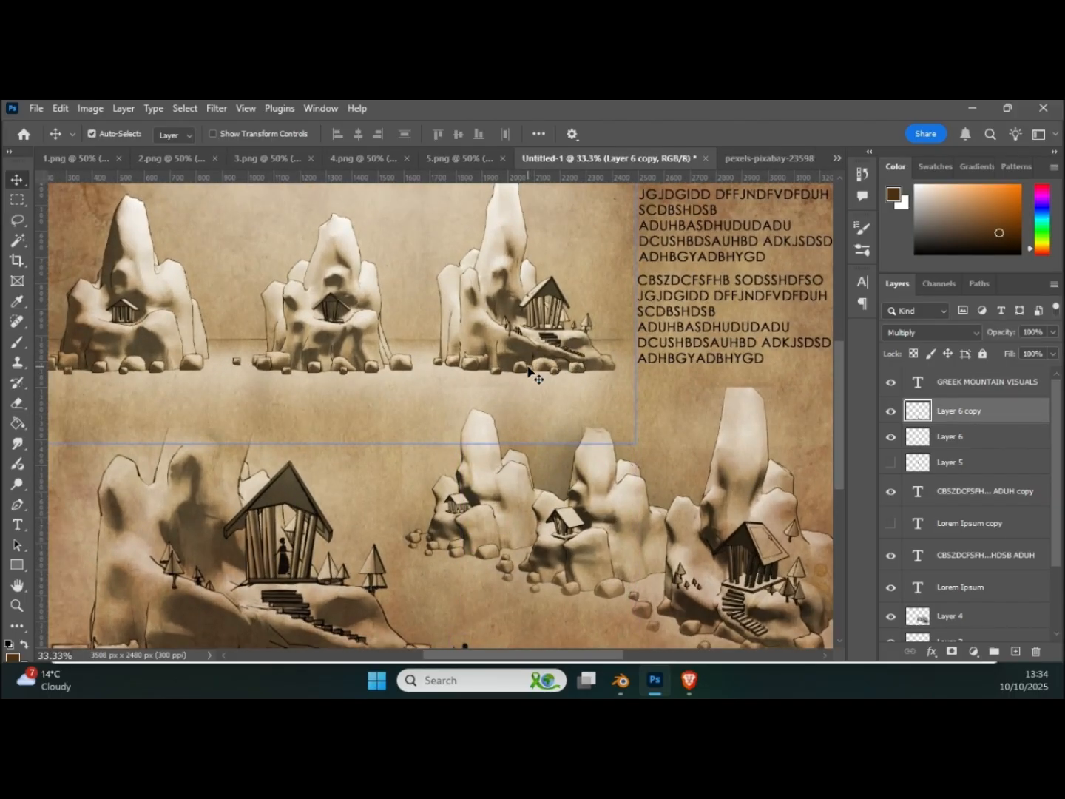
pyautogui.click(676, 550)
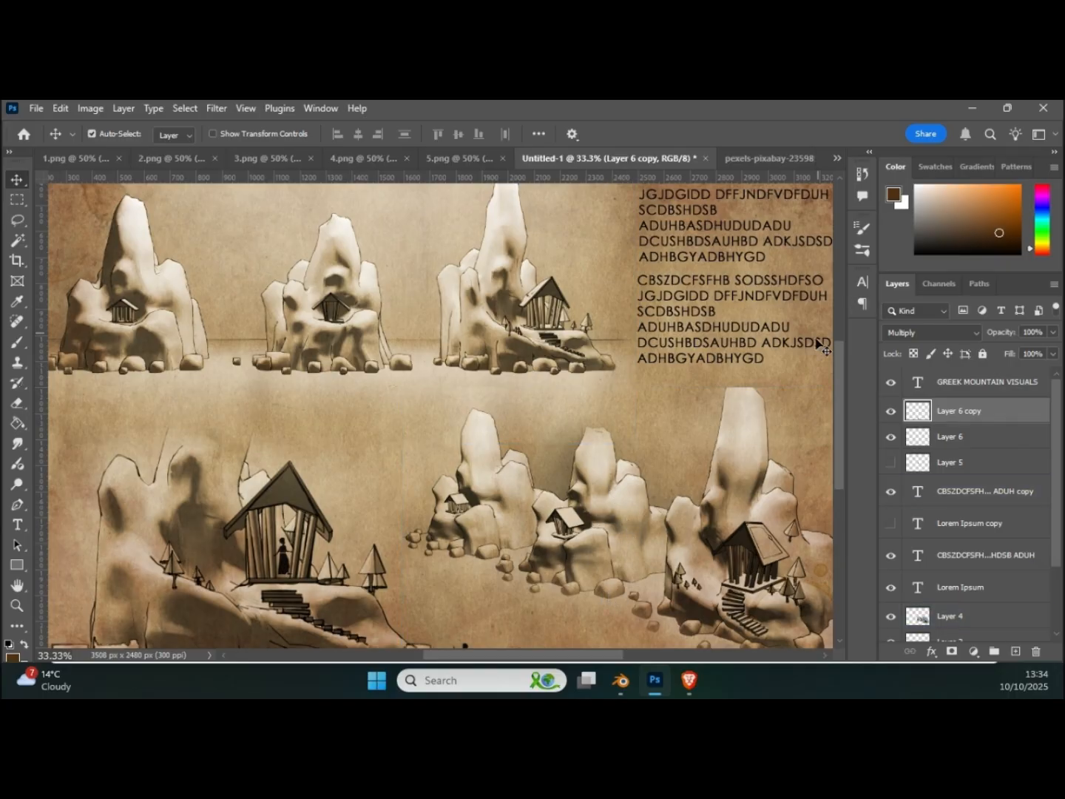
pyautogui.moveTo(838, 376); pyautogui.dragTo(850, 421)
pyautogui.click(367, 467)
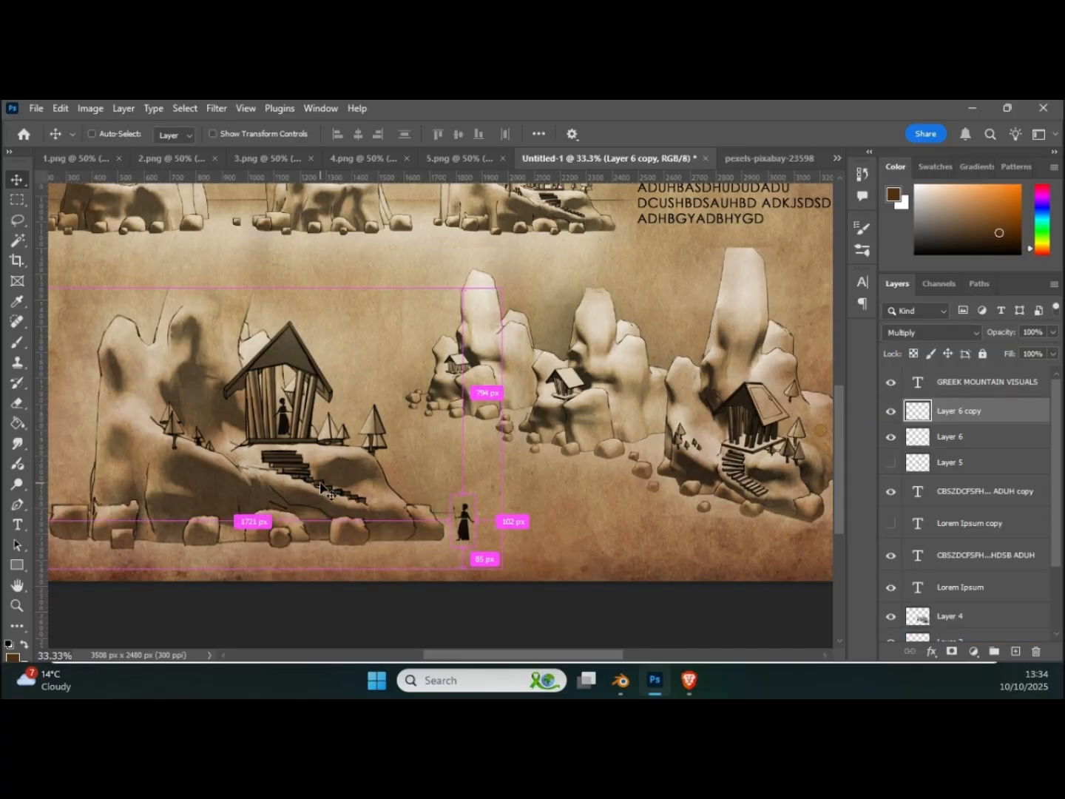
pyautogui.keyDown('alt'); pyautogui.scroll(1, 320, 484); pyautogui.keyUp('alt')
pyautogui.click(554, 604)
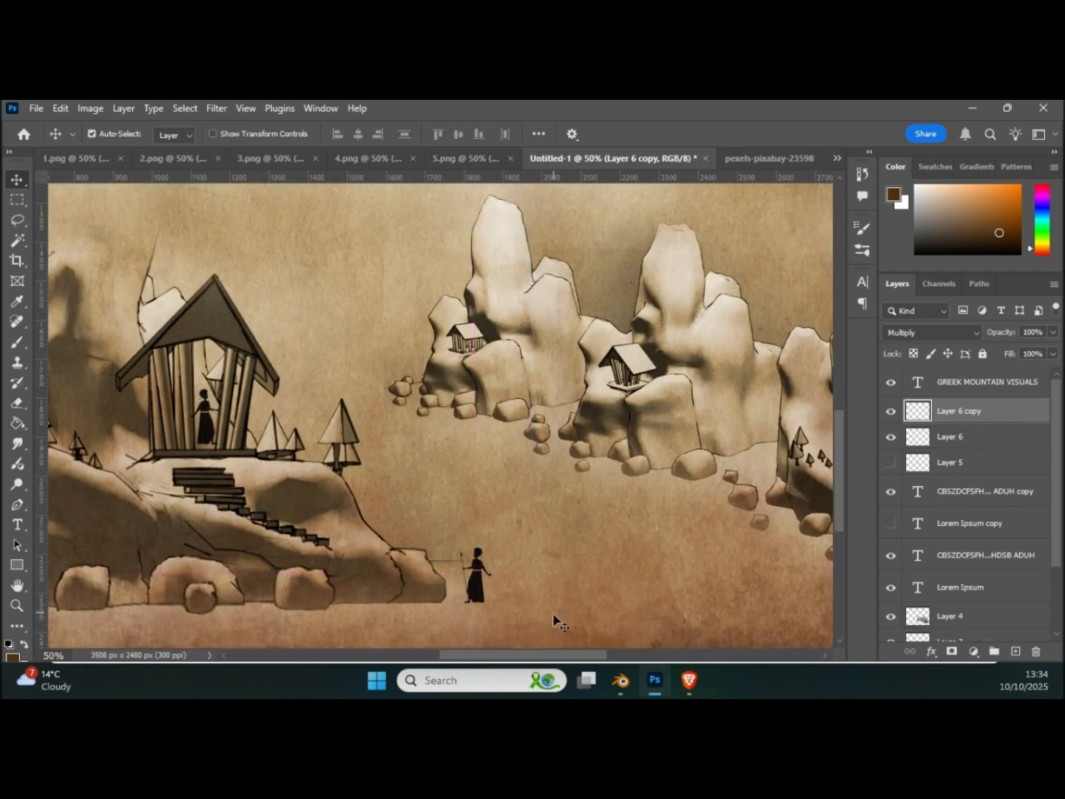
pyautogui.moveTo(558, 653); pyautogui.dragTo(514, 665)
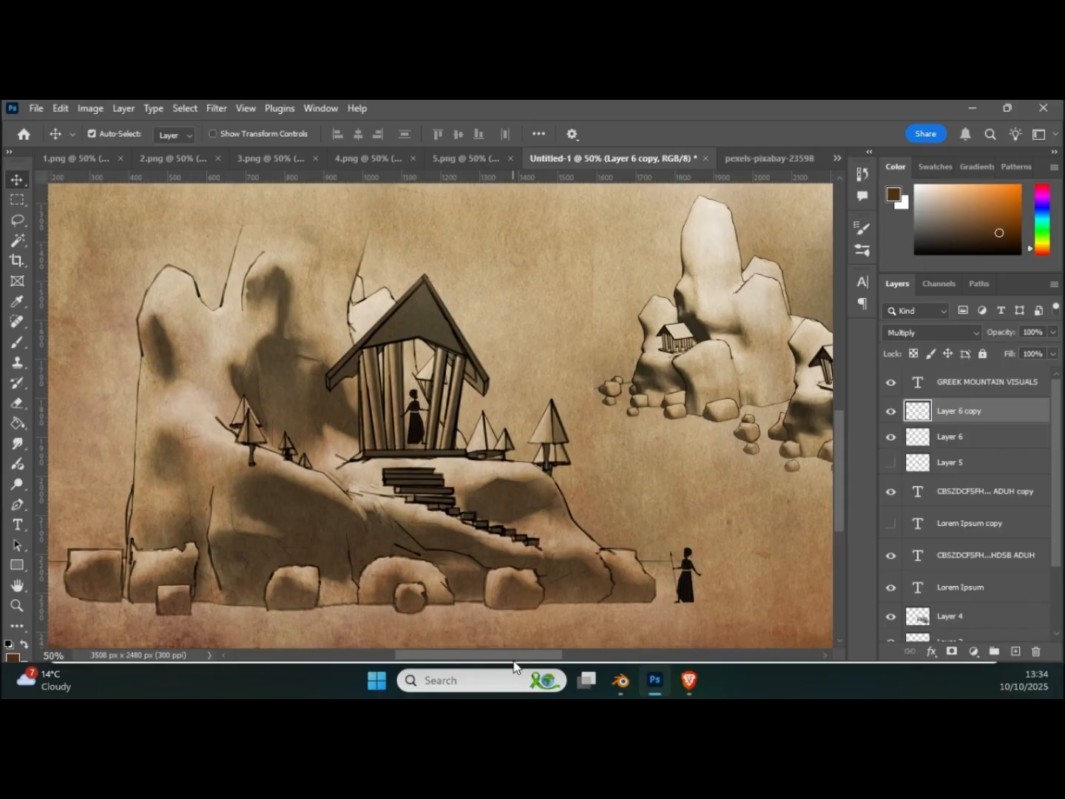
pyautogui.click(505, 645)
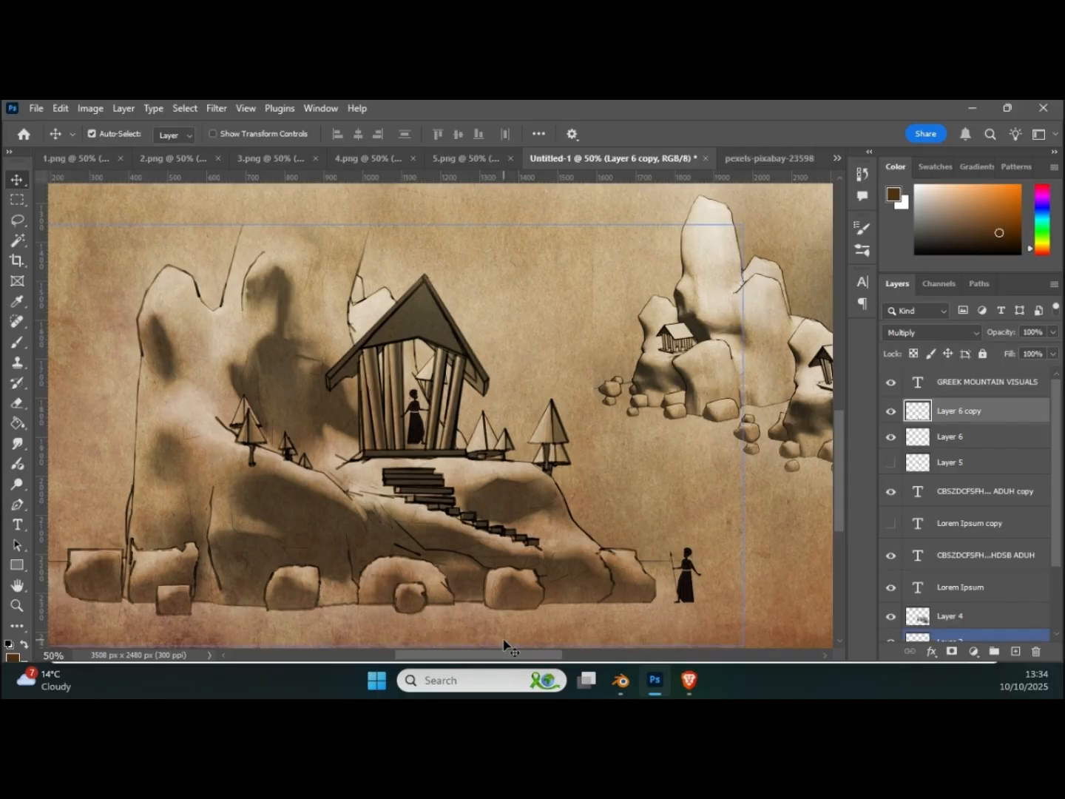
pyautogui.press('ctrl')
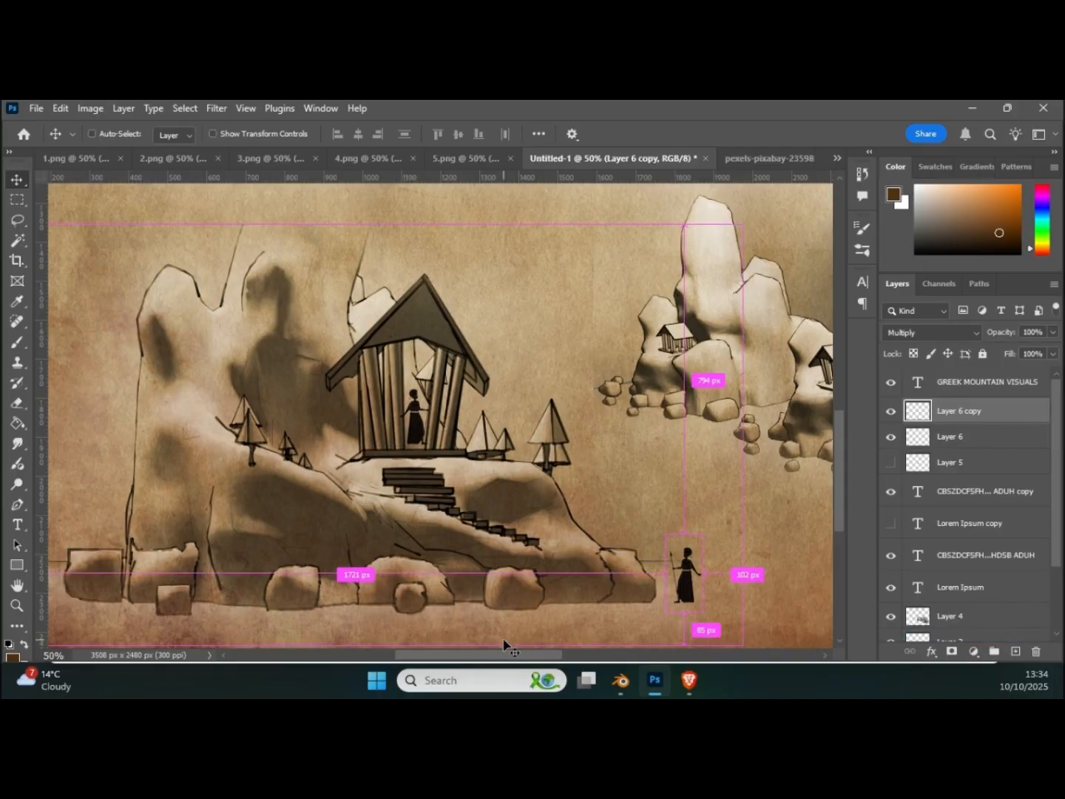
pyautogui.hotkey('ctrl', '-')
pyautogui.hotkey('ctrl', '-')
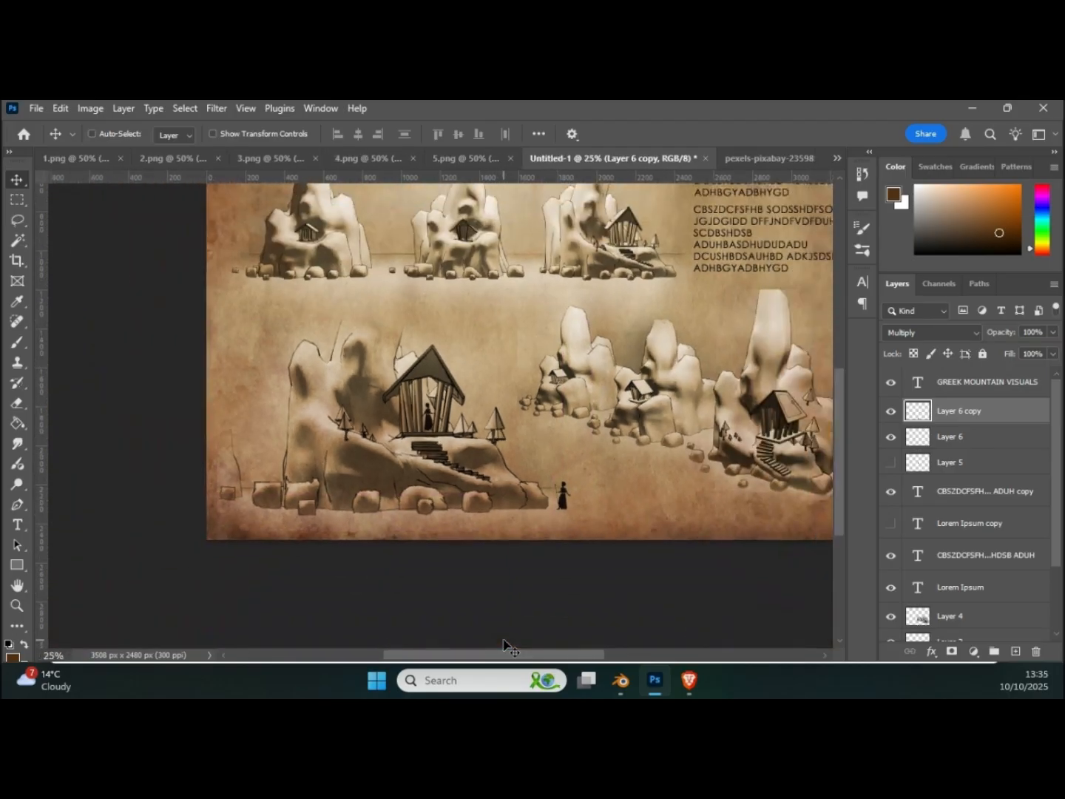
pyautogui.hotkey('ctrl', '-')
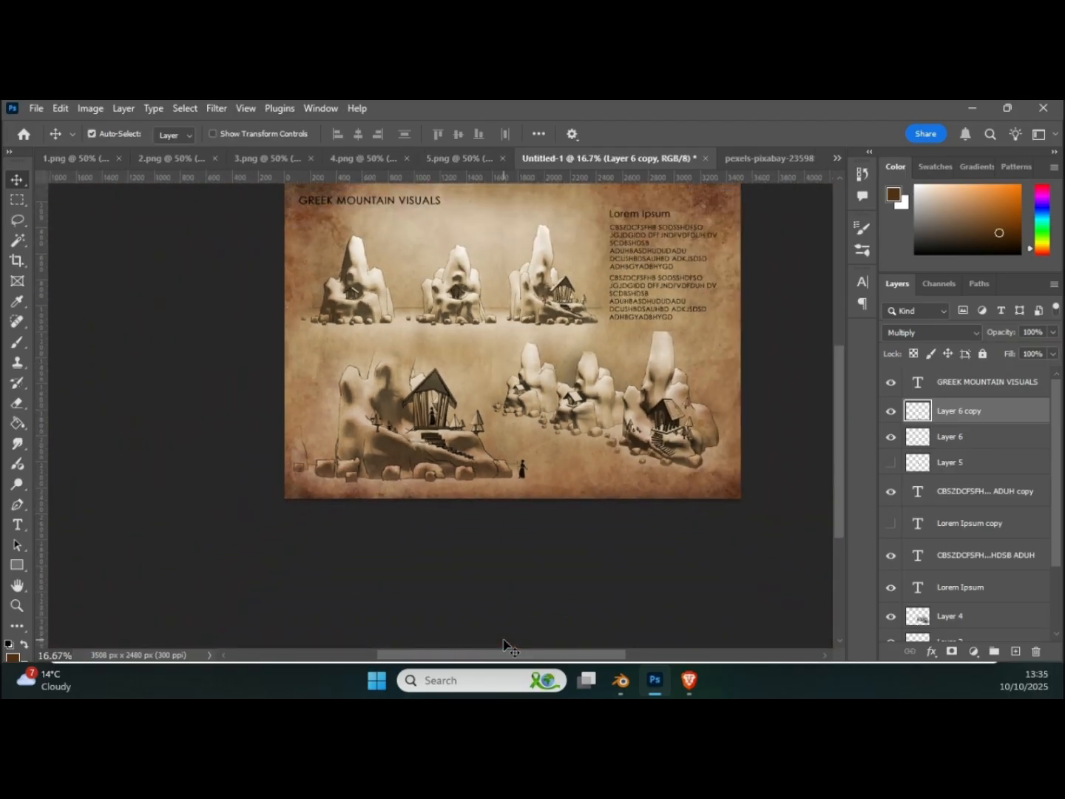